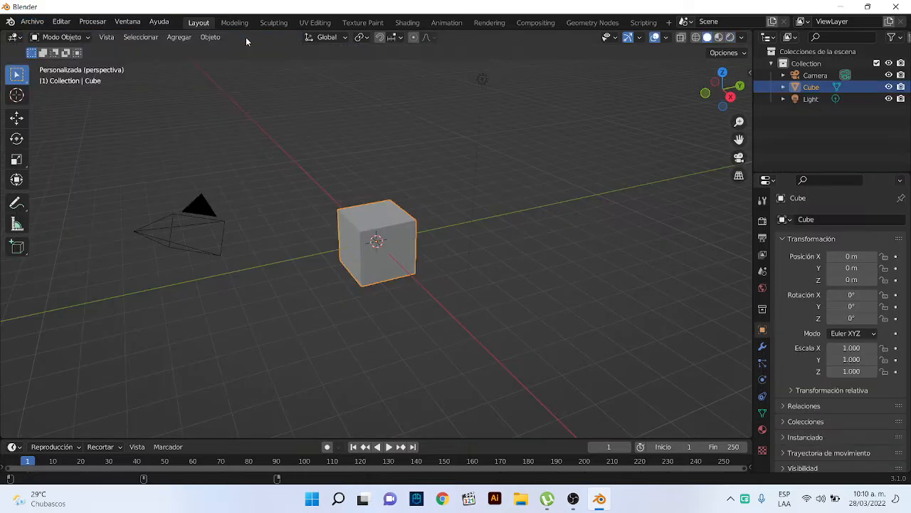
# Switch to the UV Editing workspace with the default cube open for mesh editing
pyautogui.scroll(4, 388, 260)
pyautogui.moveTo(387, 260)
pyautogui.mouseDown(button='middle')
pyautogui.moveTo(388, 245)
pyautogui.moveTo(388, 263)
pyautogui.mouseUp(button='middle')
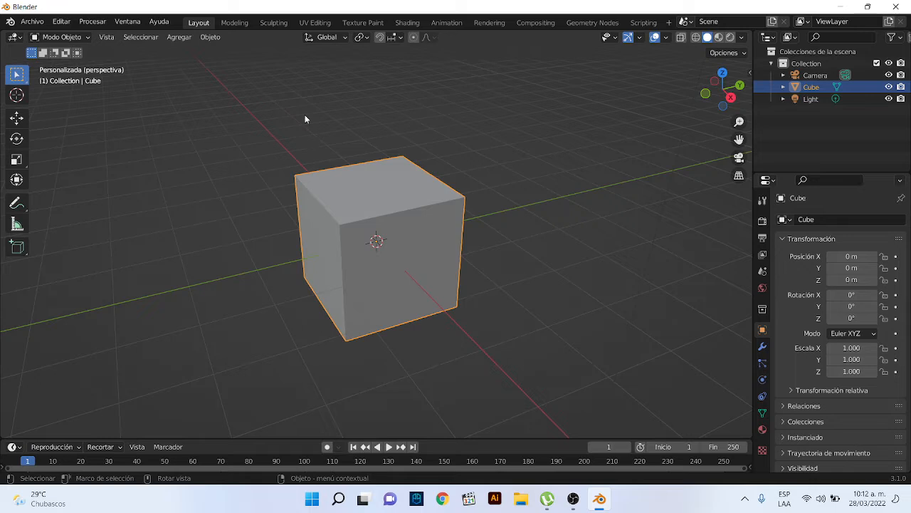
pyautogui.click(323, 23)
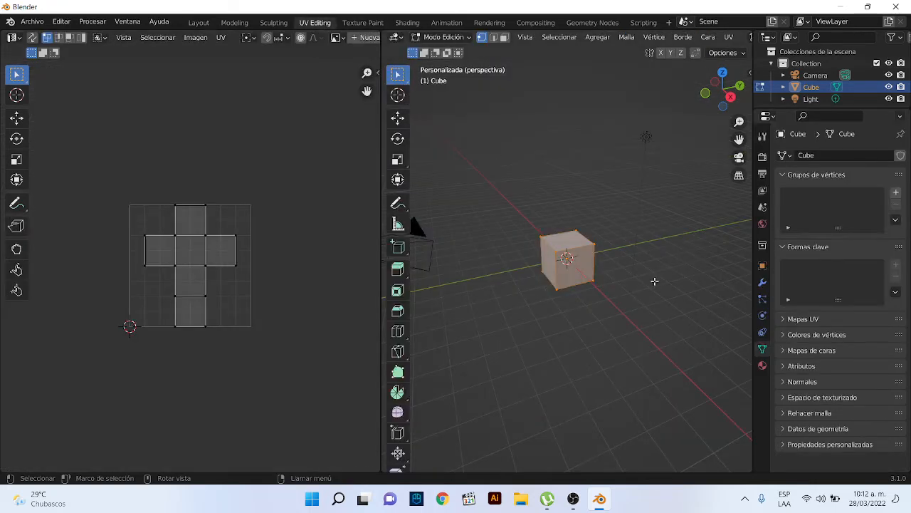
pyautogui.scroll(3, 657, 277)
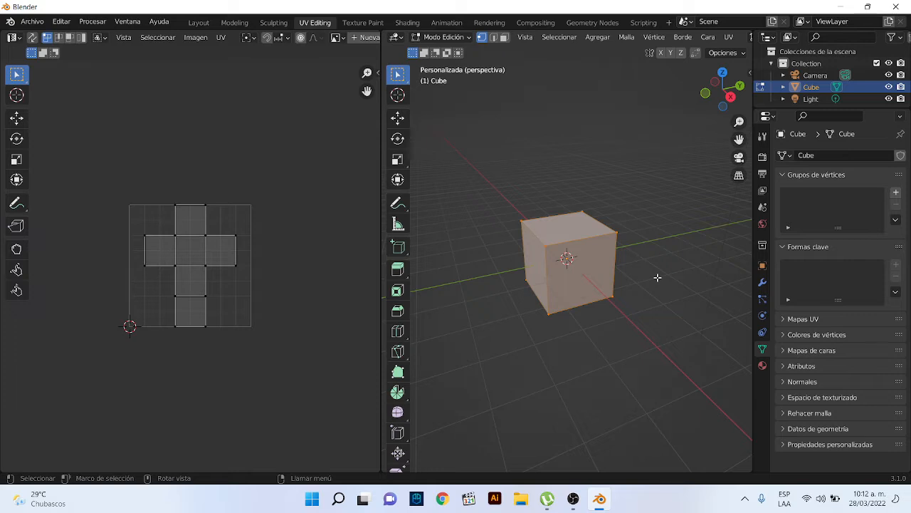
# Cut one edge loop around the cube and extrude the rear half of its top face upward
pyautogui.click(397, 330)
pyautogui.click(543, 247)
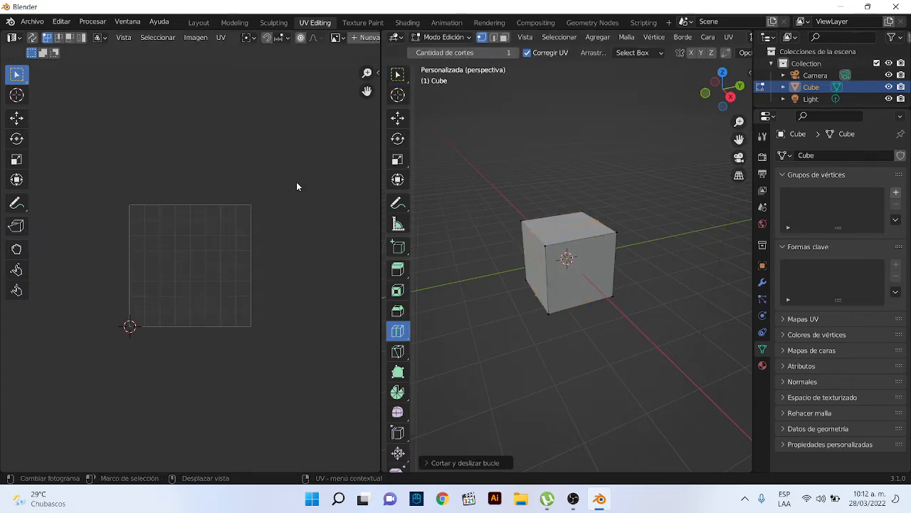
pyautogui.click(505, 37)
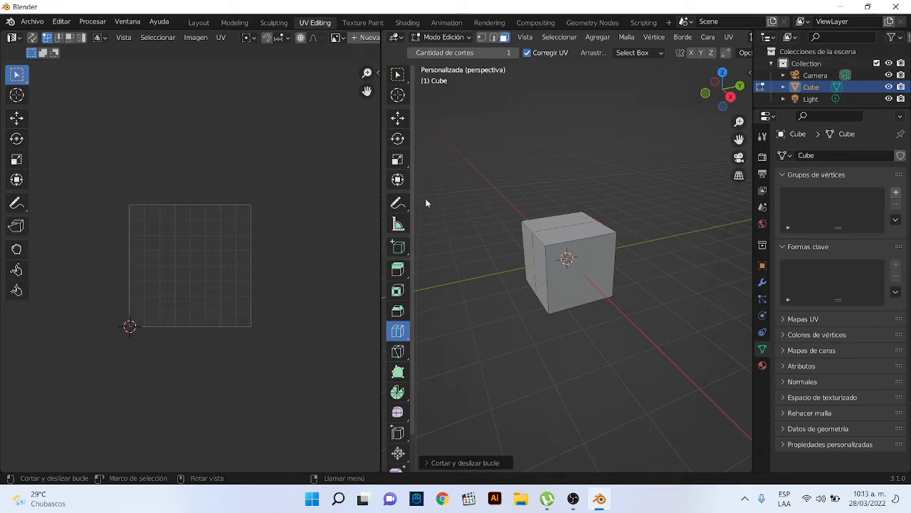
pyautogui.click(398, 268)
pyautogui.click(561, 223)
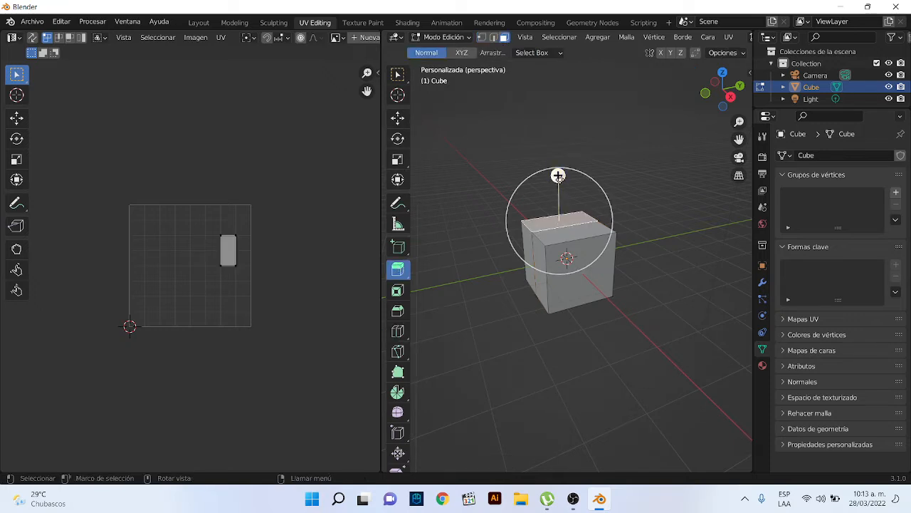
pyautogui.moveTo(558, 175); pyautogui.dragTo(562, 107)
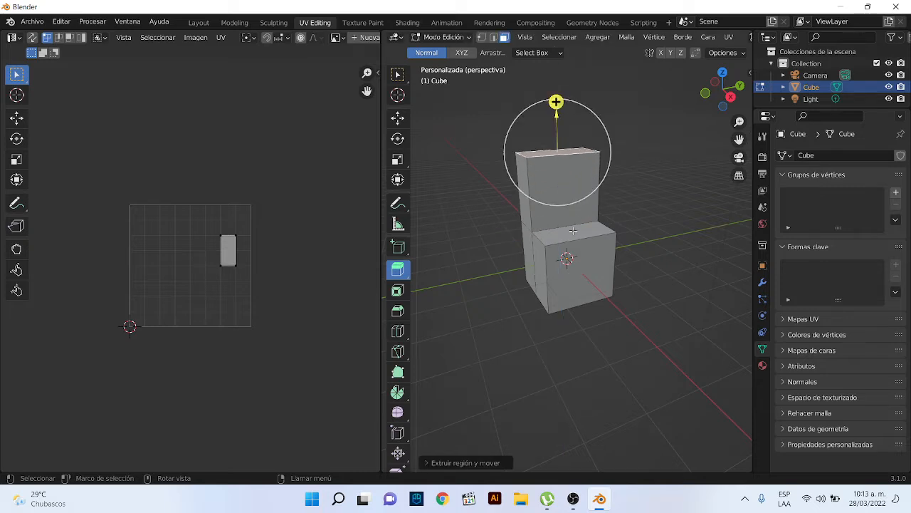
pyautogui.hotkey('ctrl', 'l')
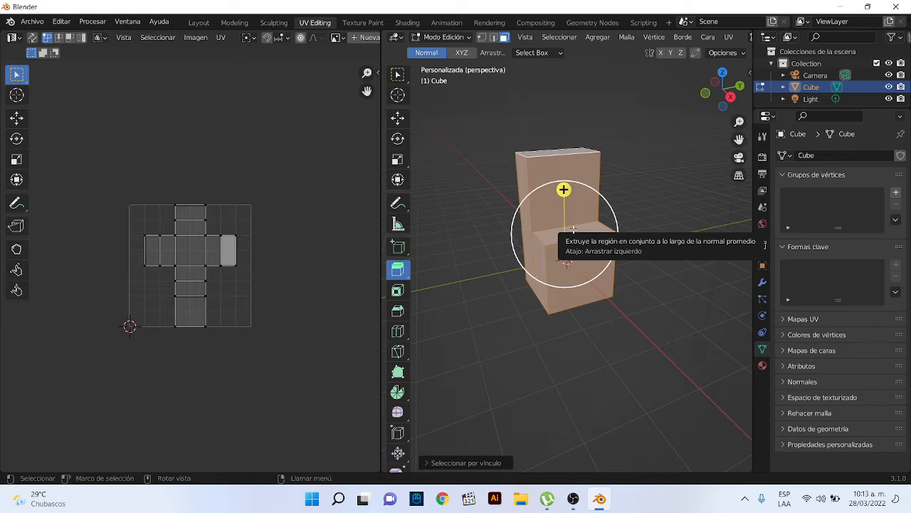
# Extrude the cube's front face outward and scale it down so the extrusion tapers
pyautogui.click(546, 293)
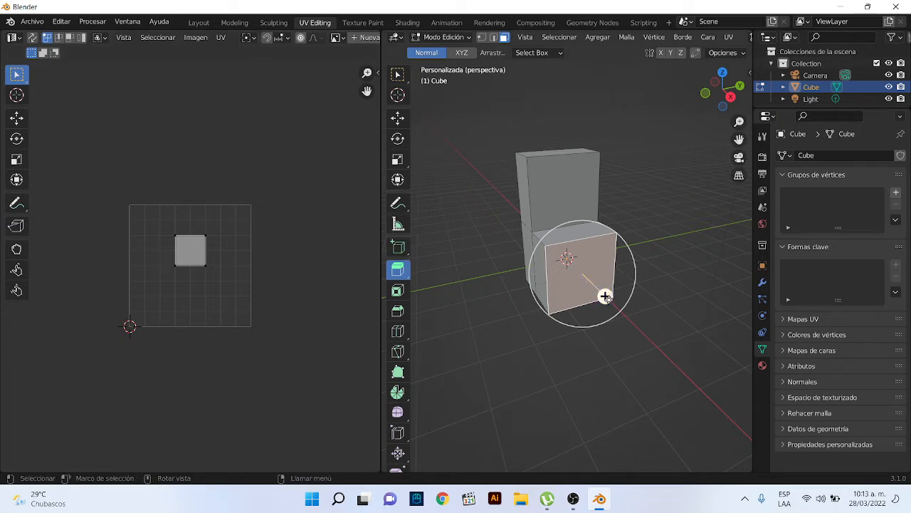
pyautogui.moveTo(604, 297); pyautogui.dragTo(672, 339)
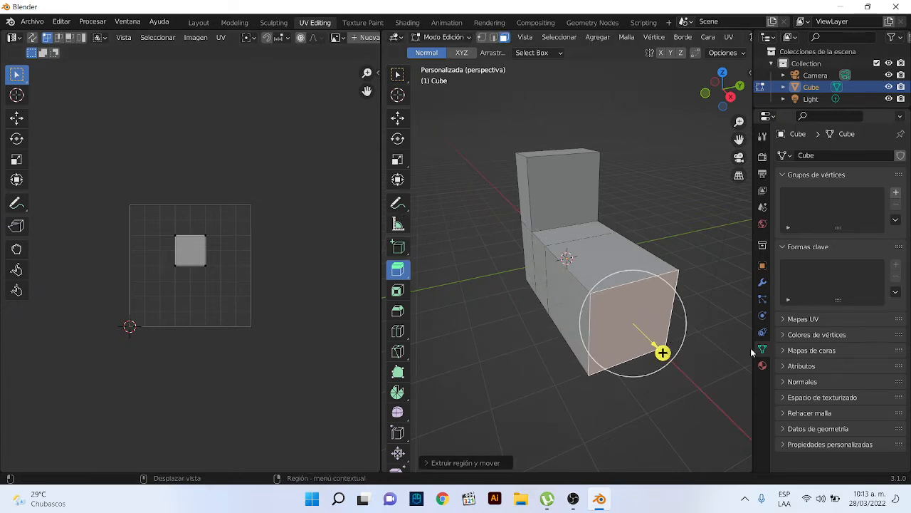
pyautogui.press('s')
pyautogui.click(637, 356)
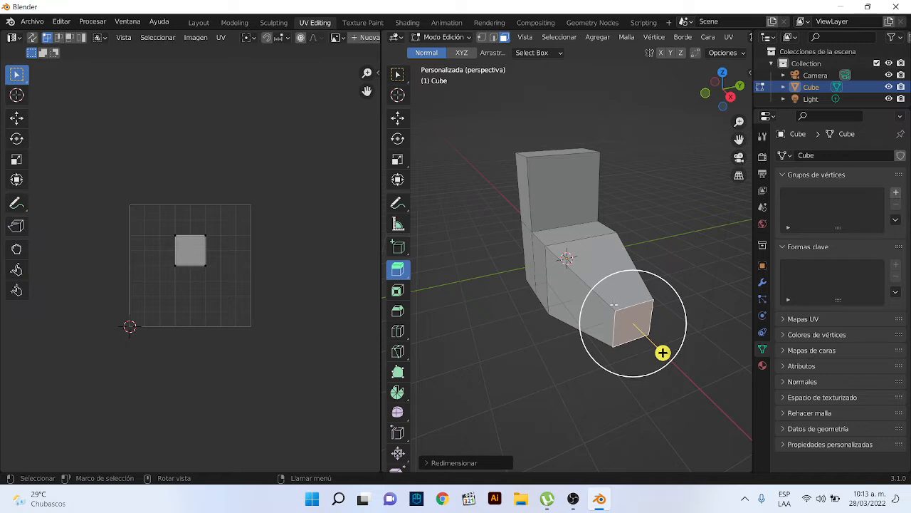
pyautogui.press('l')
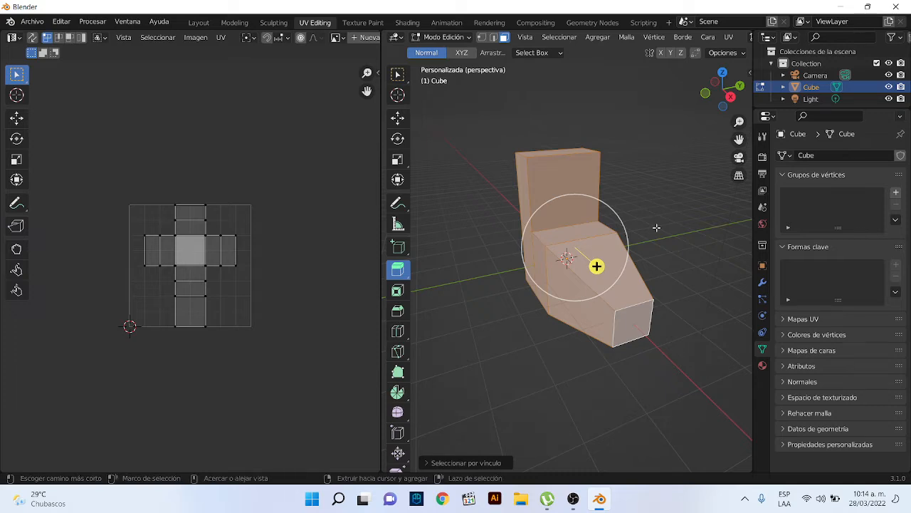
# Undo the scaling, both extrusions and the loop cut to restore the plain cube in Object Mode
pyautogui.hotkey('ctrl', 'z')
pyautogui.hotkey('ctrl', 'z')
pyautogui.hotkey('ctrl', 'z')
pyautogui.hotkey('ctrl', 'z')
pyautogui.hotkey('ctrl', 'z')
pyautogui.hotkey('ctrl', 'z')
pyautogui.hotkey('ctrl', 'z')
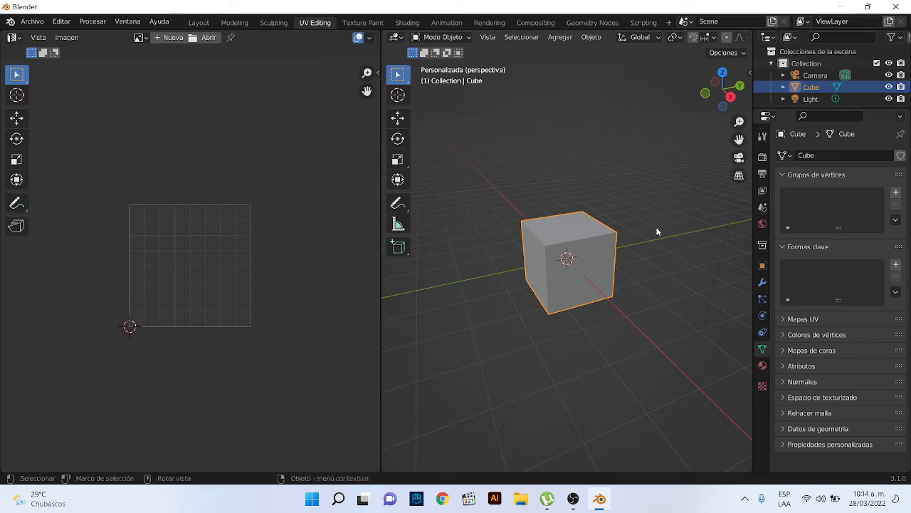
# Put the cube back into Edit Mode with face selection active and clear the selection
pyautogui.click(479, 104)
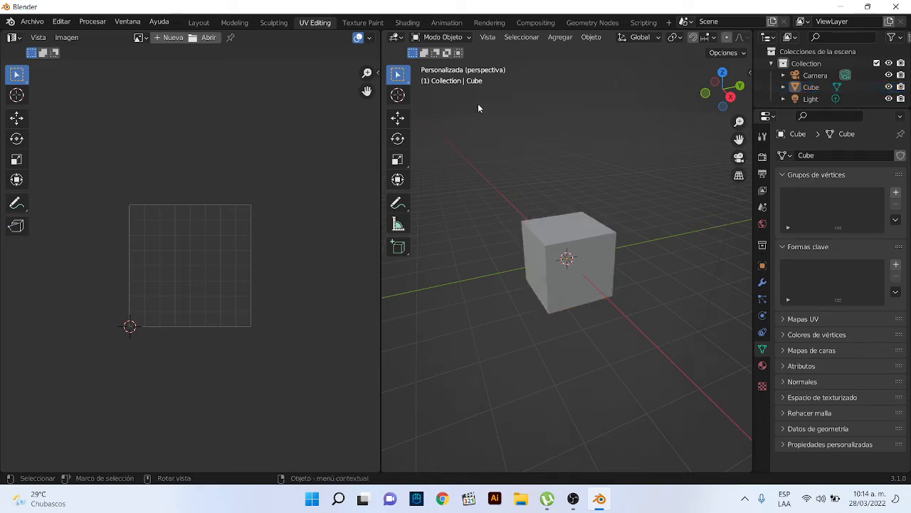
pyautogui.click(456, 37)
pyautogui.click(470, 61)
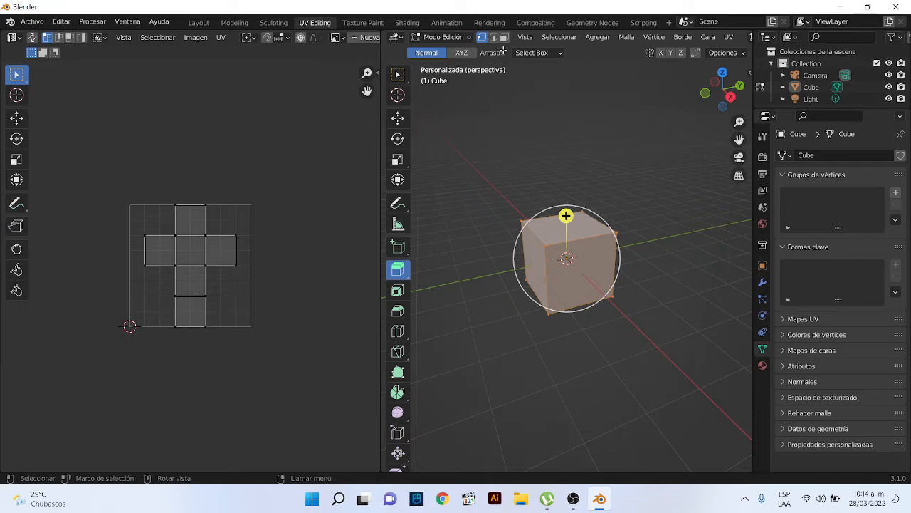
pyautogui.click(504, 37)
pyautogui.click(595, 351)
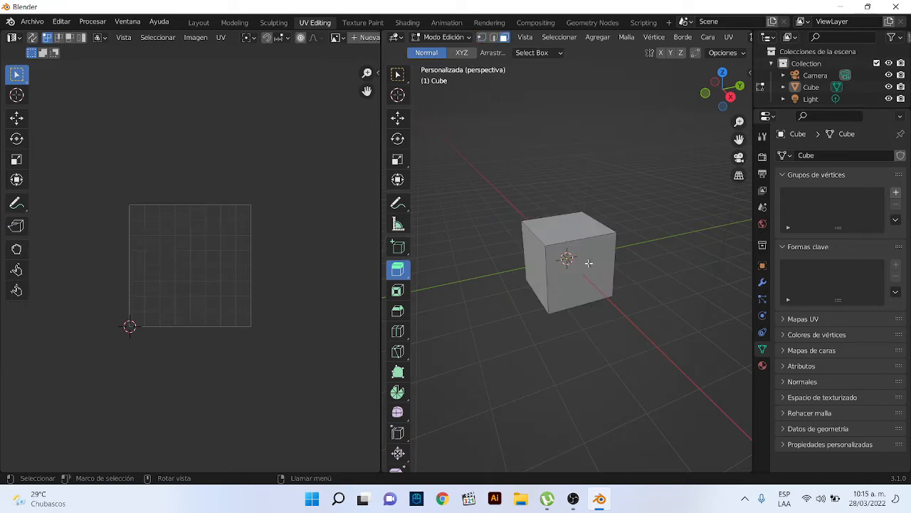
# Select the cube's front, side and top faces together and extend the selection to all linked faces
pyautogui.click(585, 265)
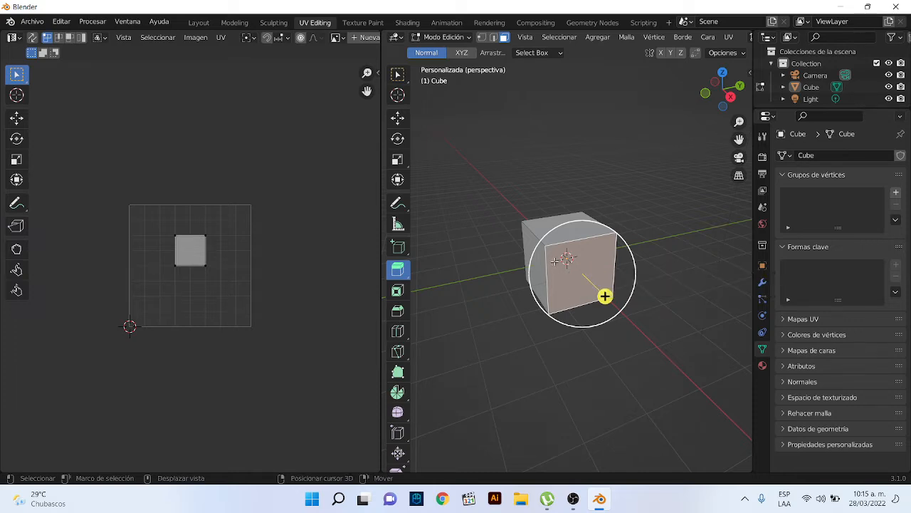
pyautogui.moveTo(605, 296); pyautogui.dragTo(535, 243)
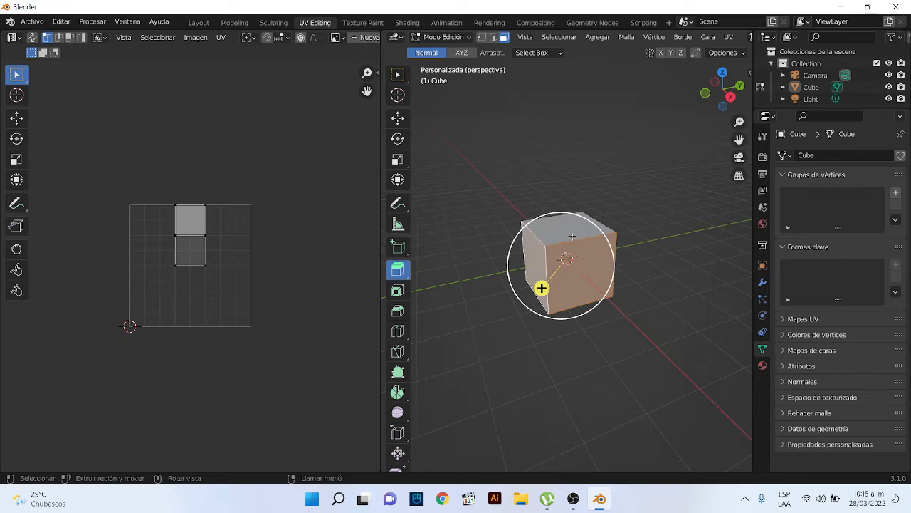
pyautogui.keyDown('shift'); pyautogui.click(561, 228); pyautogui.keyUp('shift')
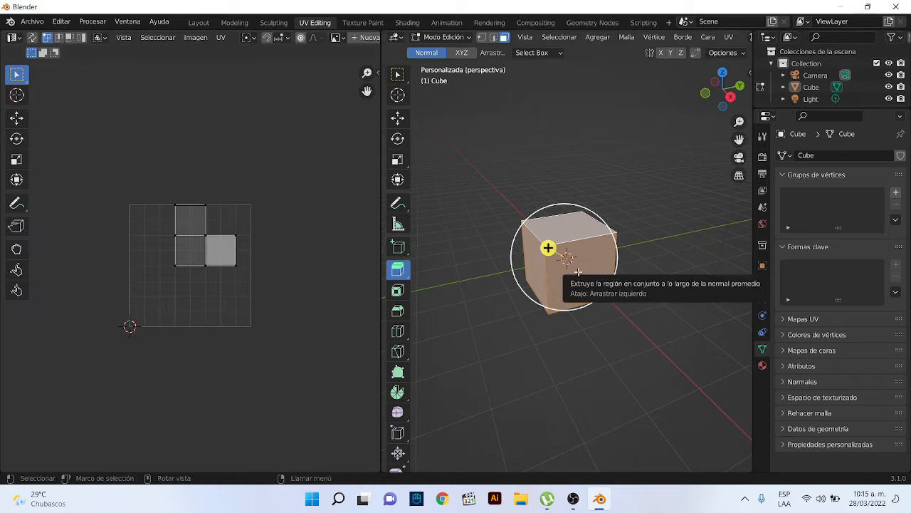
pyautogui.hotkey('ctrl', 'l')
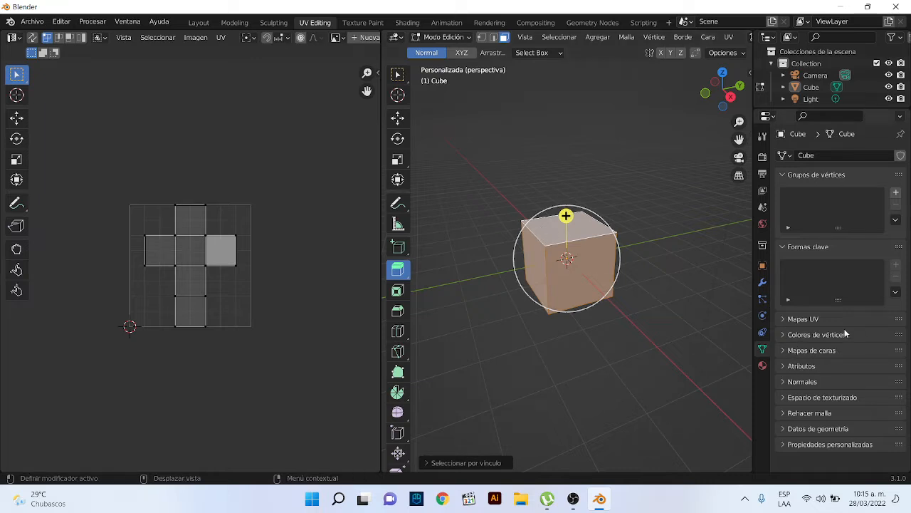
# Assign an image texture (Imagen) to the base color of the cube's material
pyautogui.click(762, 365)
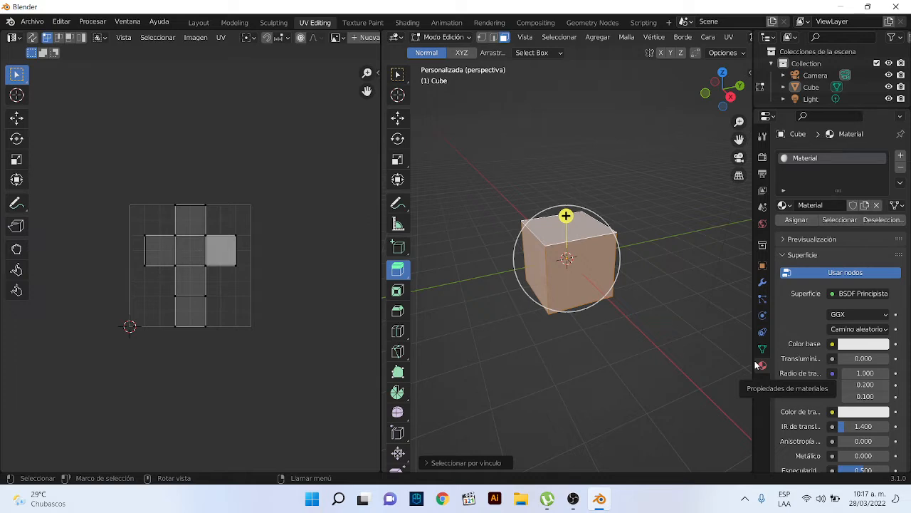
pyautogui.click(832, 346)
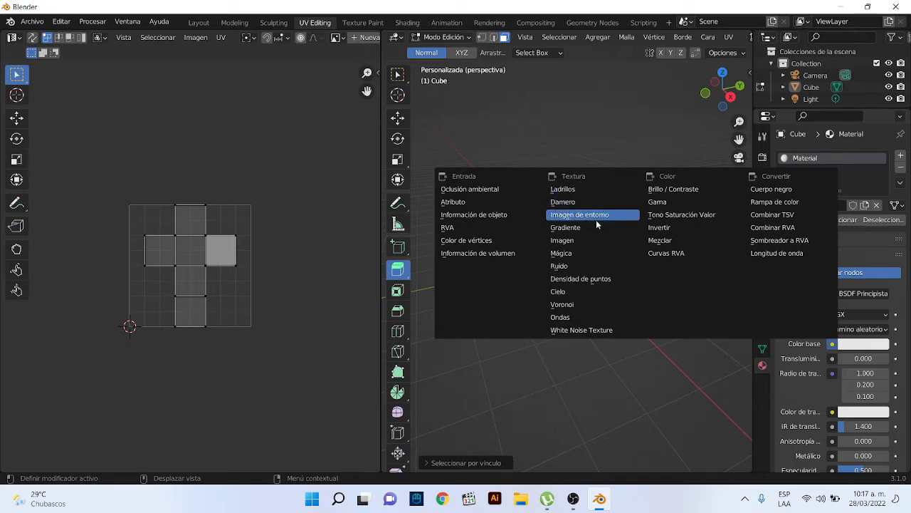
pyautogui.click(567, 242)
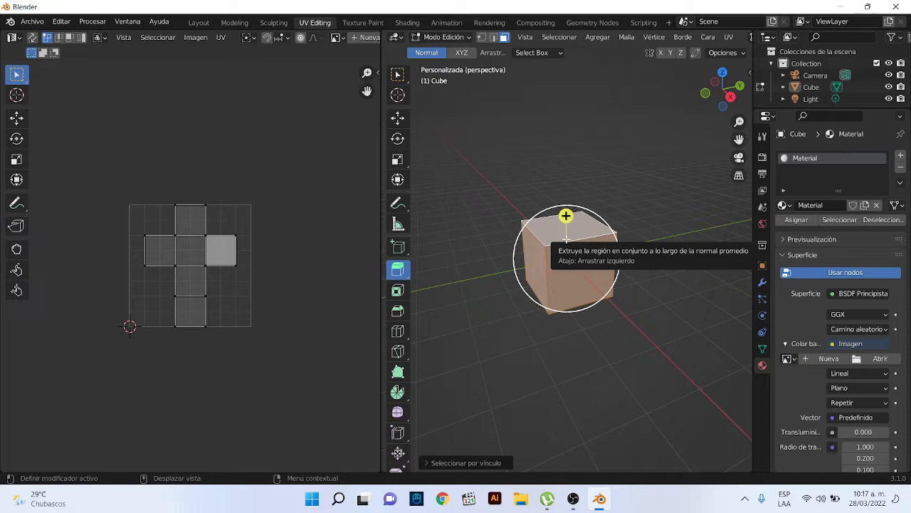
# Switch to Chrome with the first profile and search Google Images for "textura de madera"
pyautogui.click(447, 501)
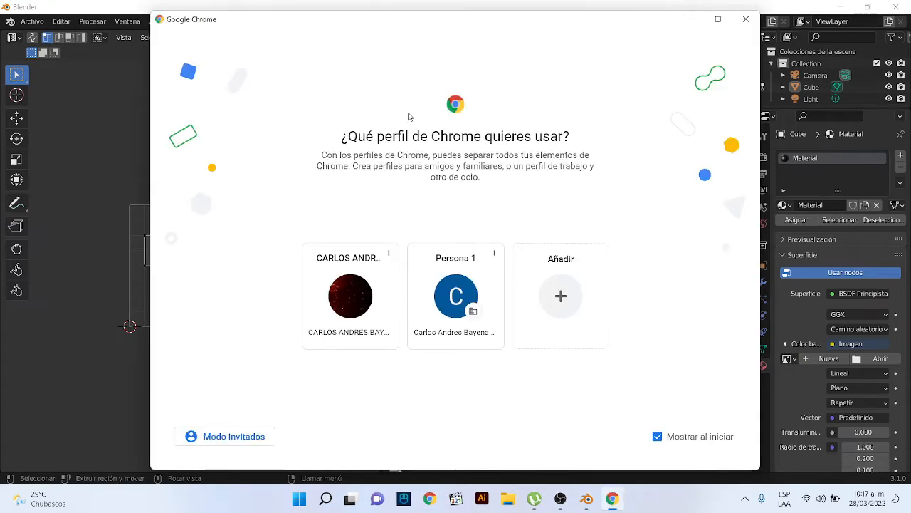
pyautogui.click(352, 298)
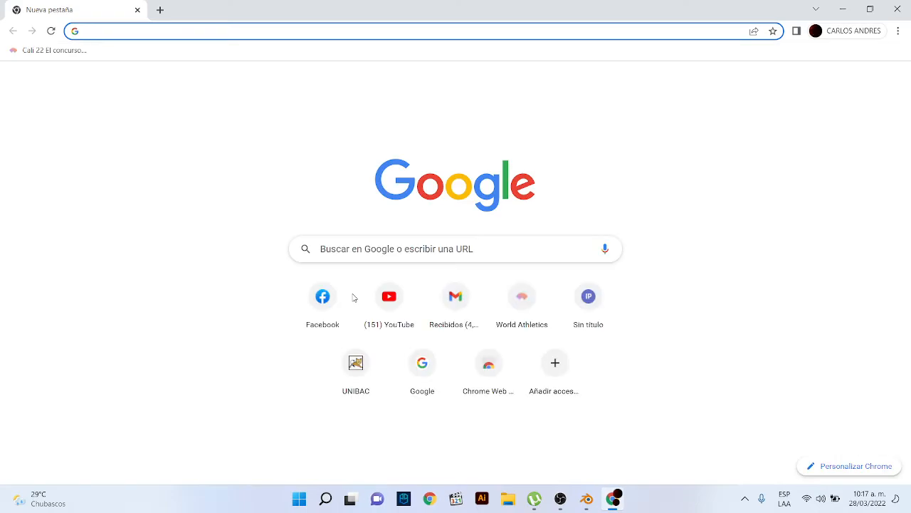
pyautogui.click(380, 248)
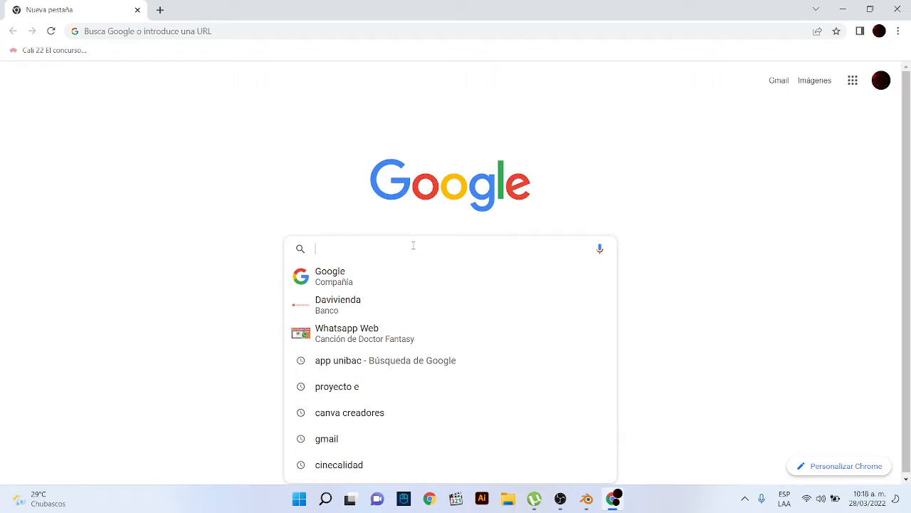
pyautogui.write('textur')
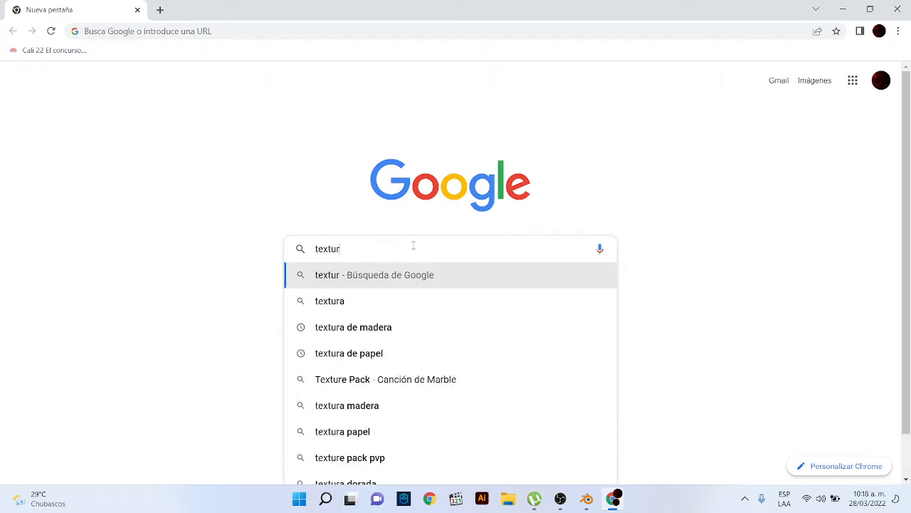
pyautogui.write('a de madera')
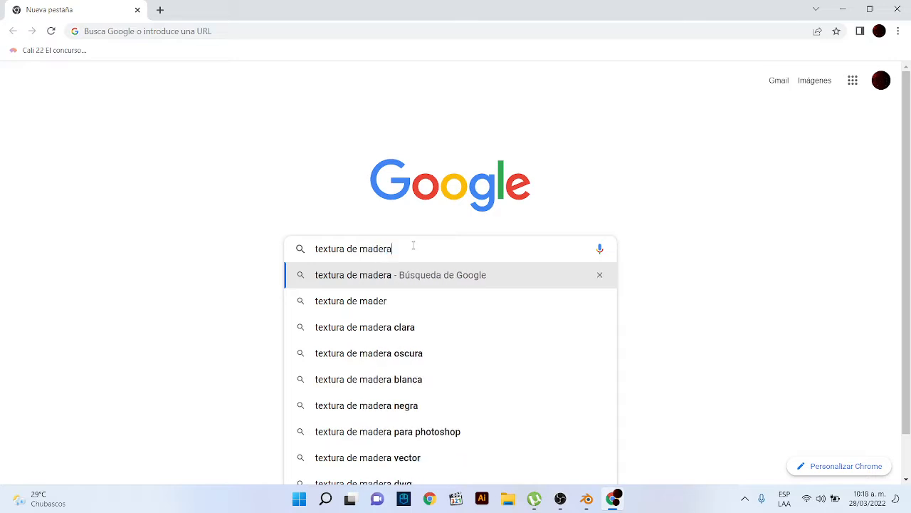
pyautogui.click(392, 280)
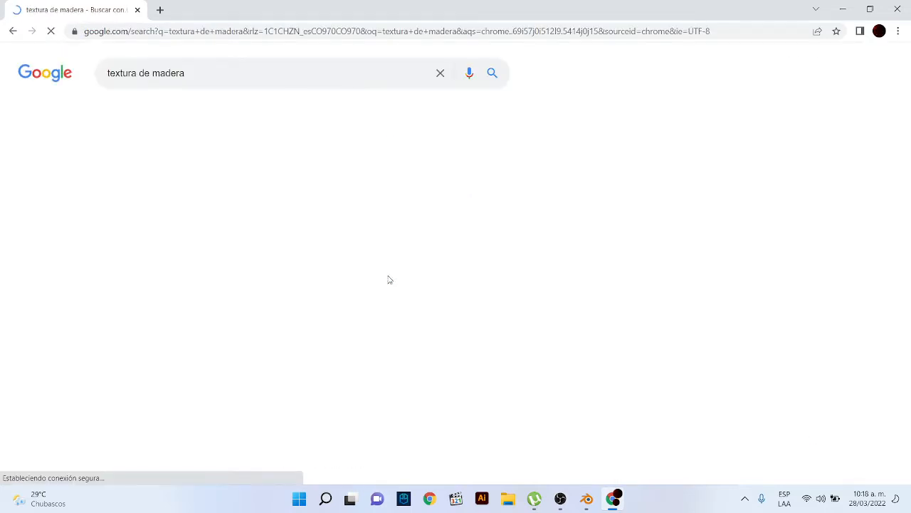
pyautogui.click(178, 113)
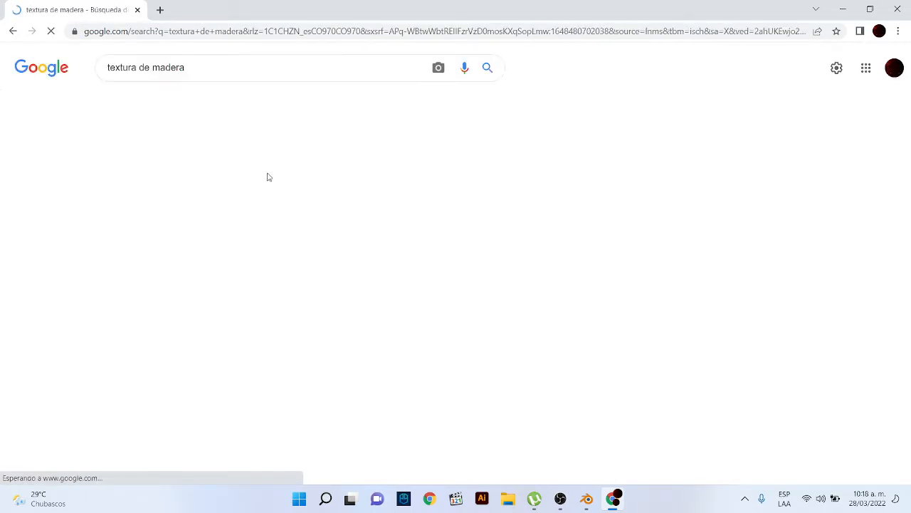
# Open the Pixabay wood plank image "Textura Madera De" at full size in a new tab
pyautogui.scroll(-2, 741, 288)
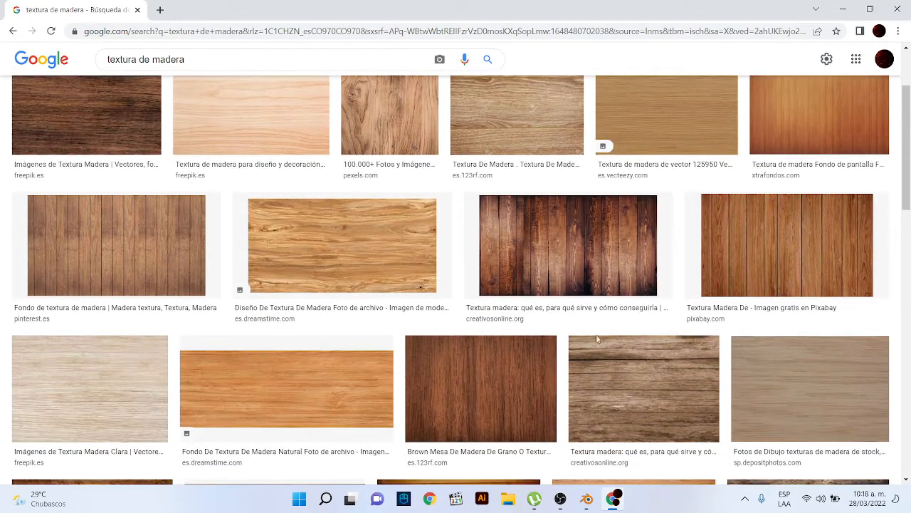
pyautogui.click(732, 265)
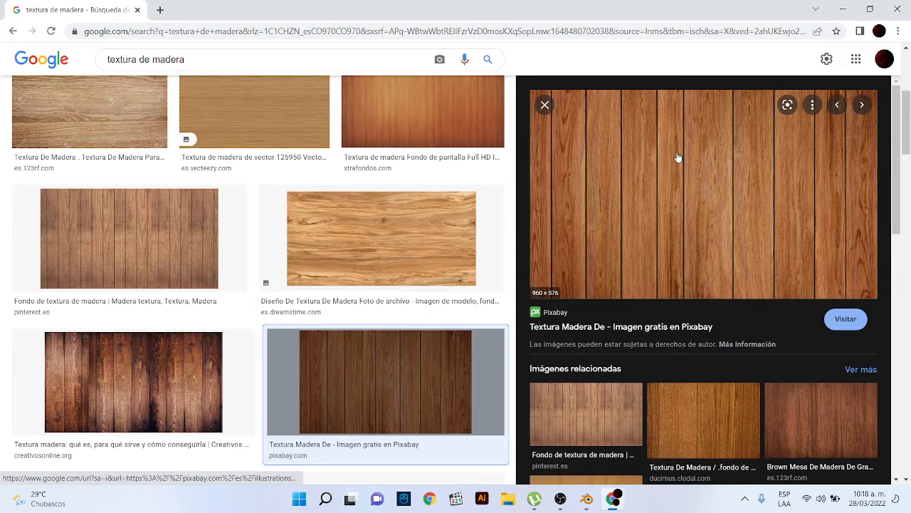
pyautogui.rightClick(677, 153)
pyautogui.click(723, 269)
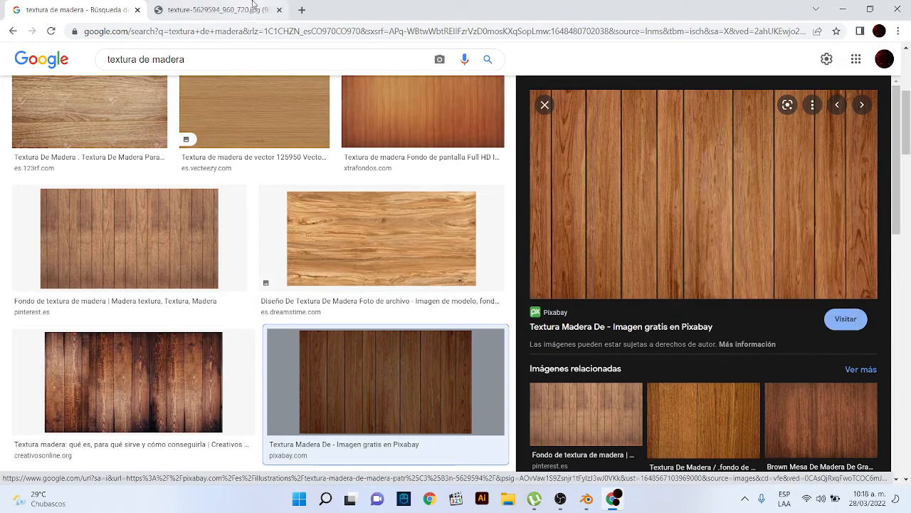
# Save the full-size wood image as texture-5629594_960_720 in WEBP format in the desktop folder sss
pyautogui.click(214, 10)
pyautogui.rightClick(410, 198)
pyautogui.click(436, 219)
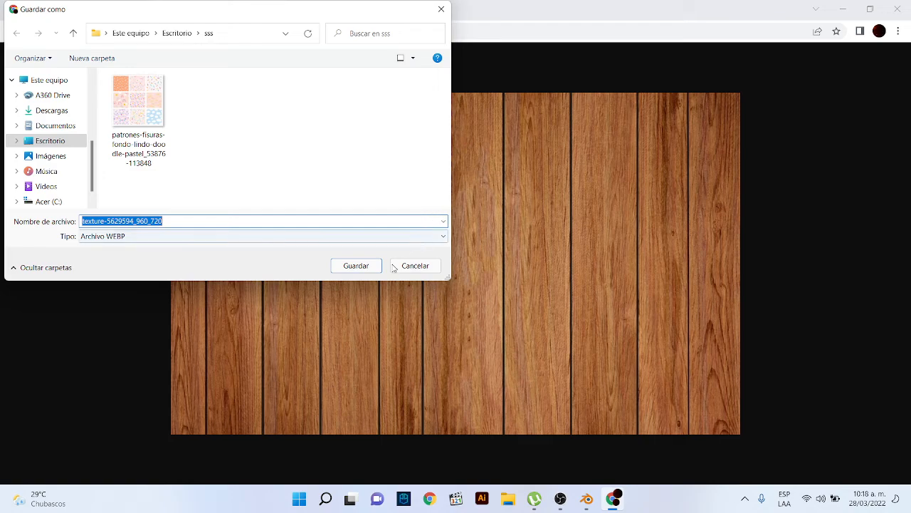
pyautogui.click(359, 266)
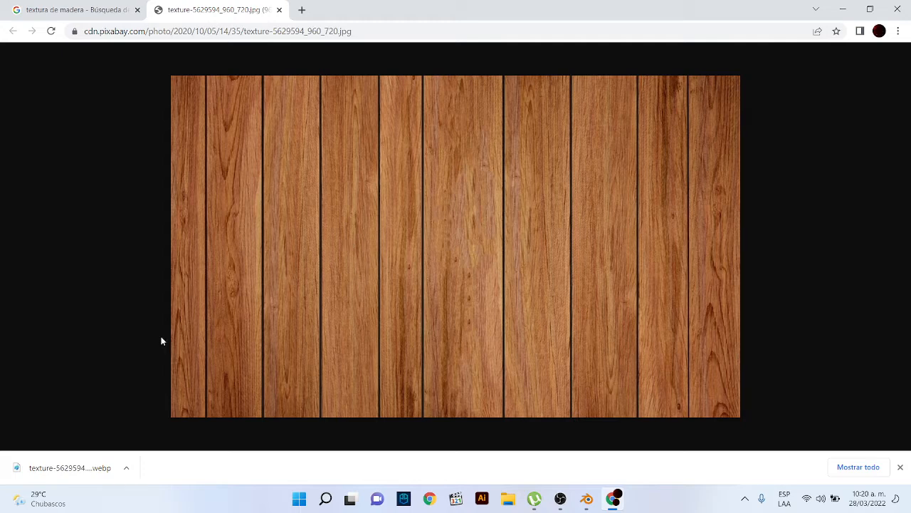
# Show the downloaded wood image in its folder, and switch back to Blender
pyautogui.click(127, 468)
pyautogui.click(161, 425)
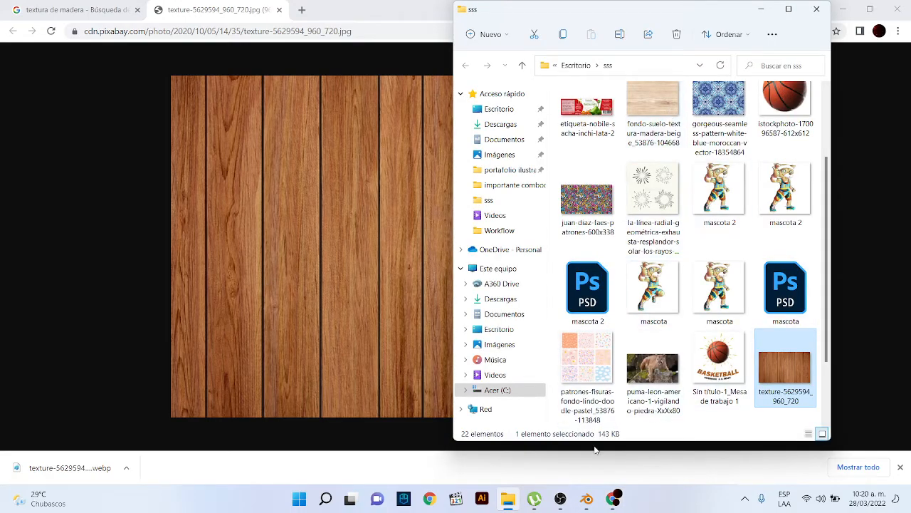
pyautogui.click(587, 498)
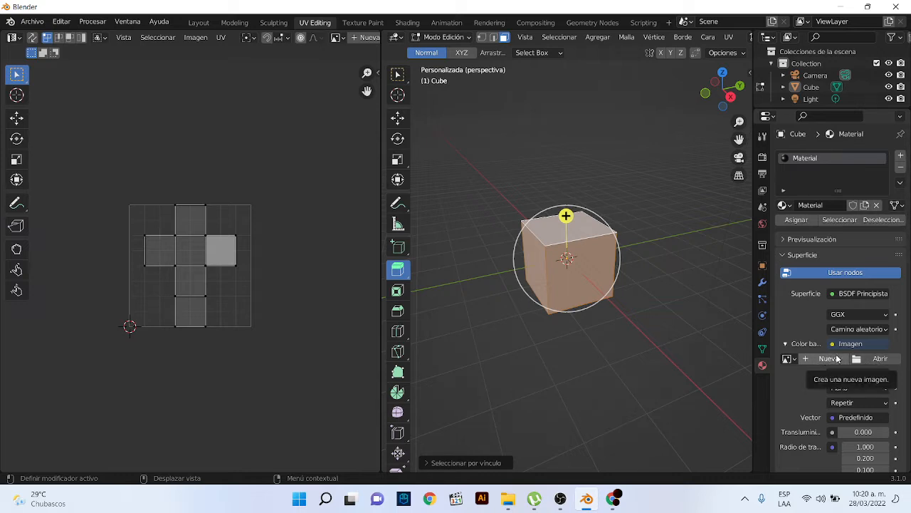
# Start opening an image file for the material's base color texture and browse to the desktop folder
pyautogui.click(882, 359)
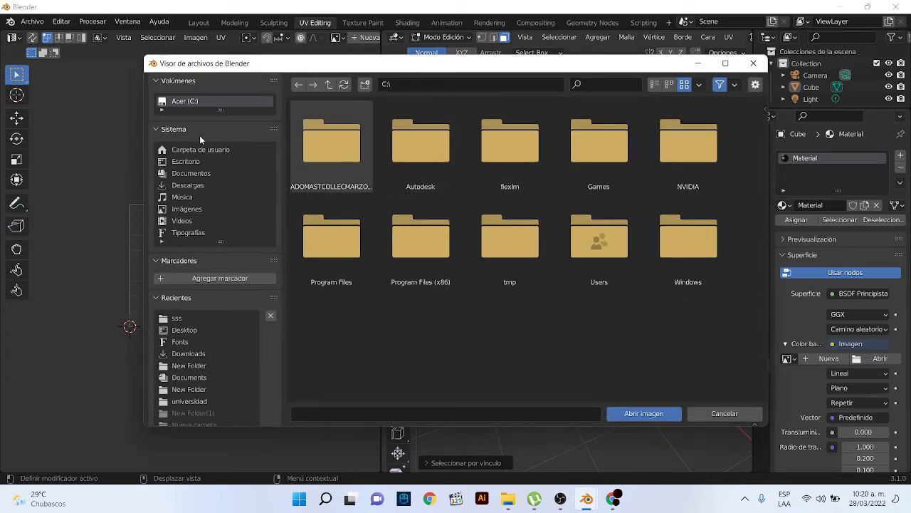
pyautogui.click(195, 163)
pyautogui.scroll(-3, 541, 323)
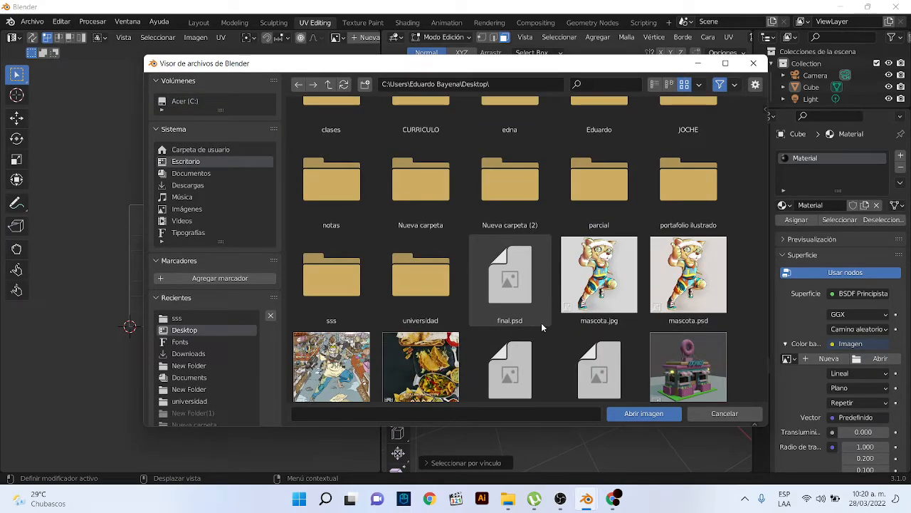
pyautogui.click(188, 184)
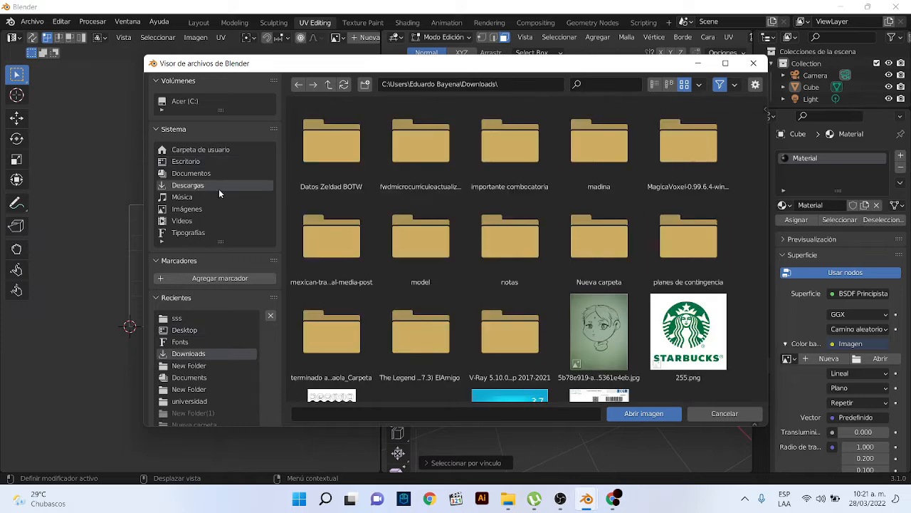
pyautogui.scroll(-3, 524, 300)
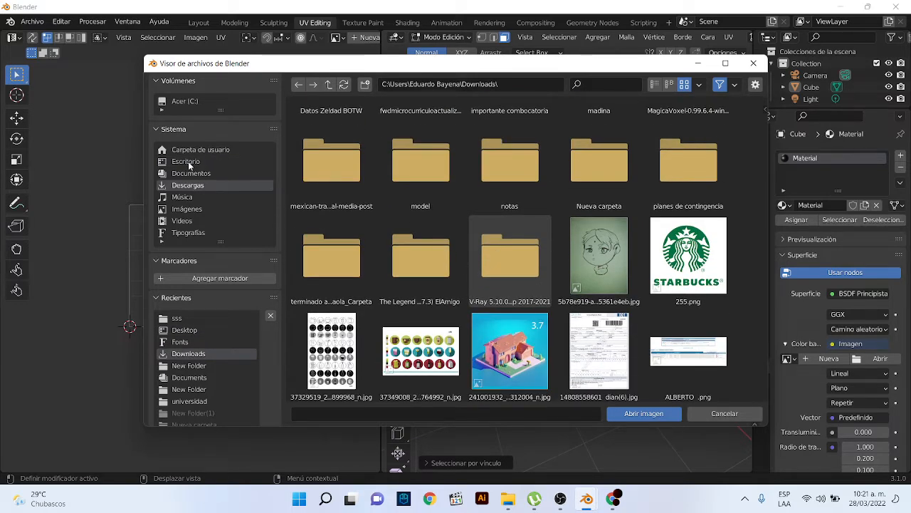
pyautogui.click(296, 86)
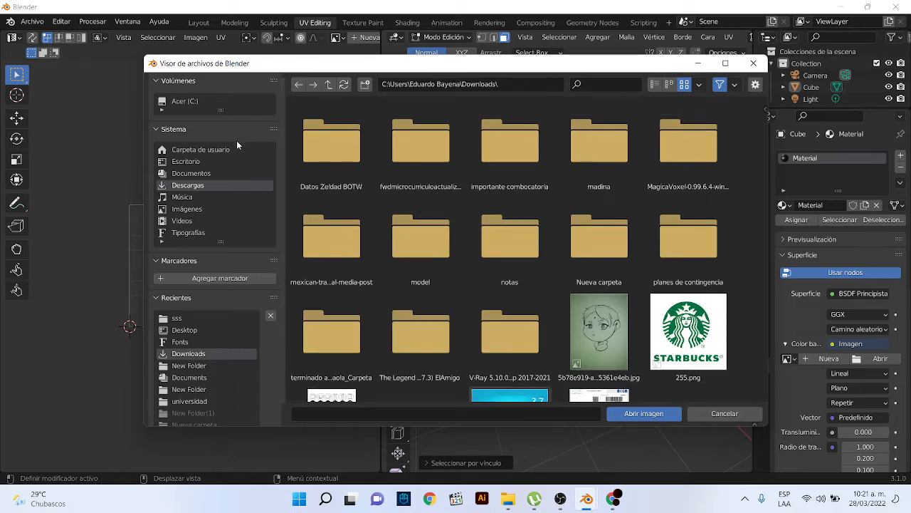
# Return to the desktop folder in the file browser and open its sss subfolder
pyautogui.click(187, 162)
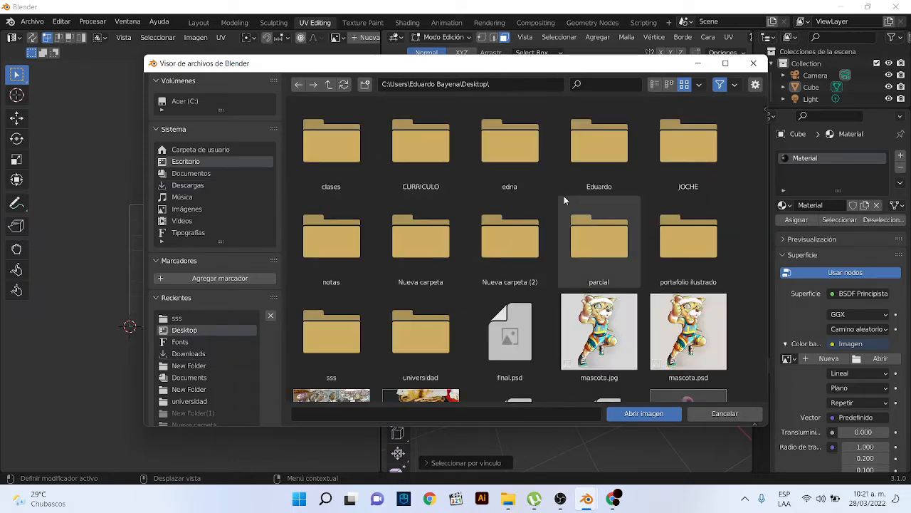
pyautogui.scroll(-2, 573, 206)
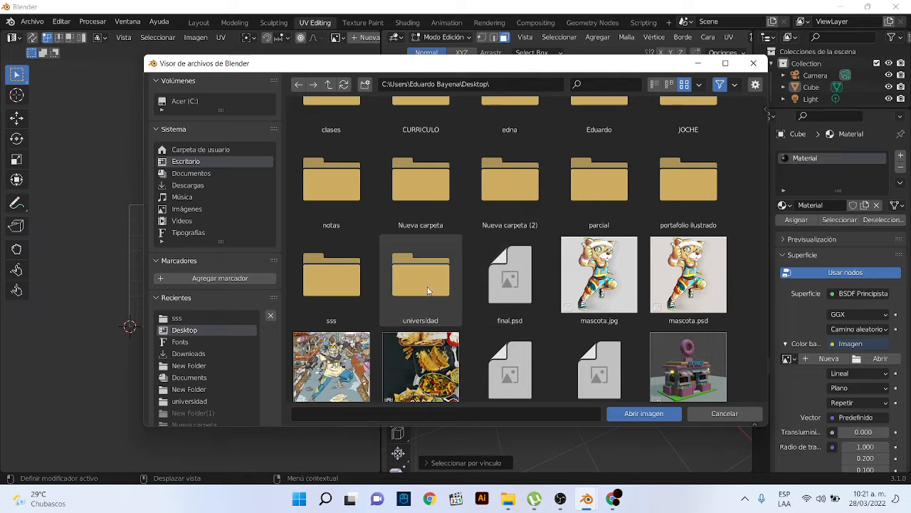
pyautogui.scroll(-1, 434, 289)
pyautogui.scroll(2, 541, 264)
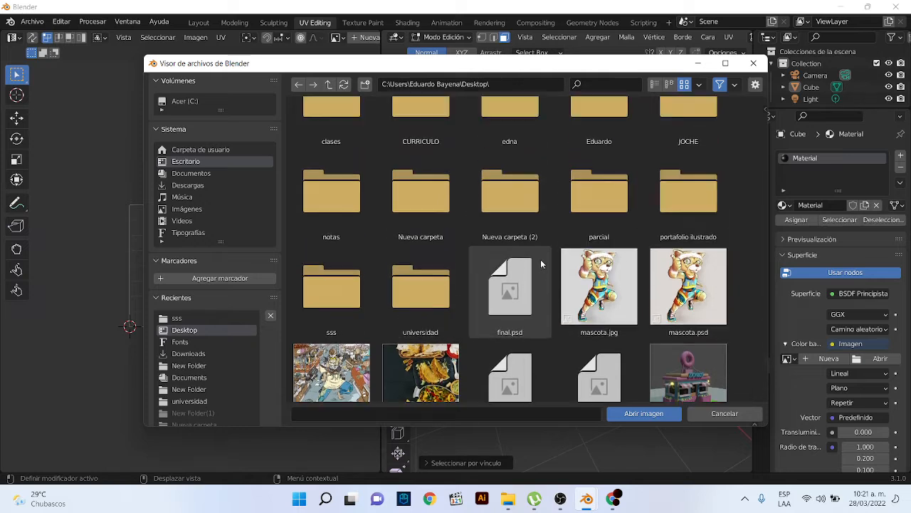
pyautogui.scroll(2, 541, 264)
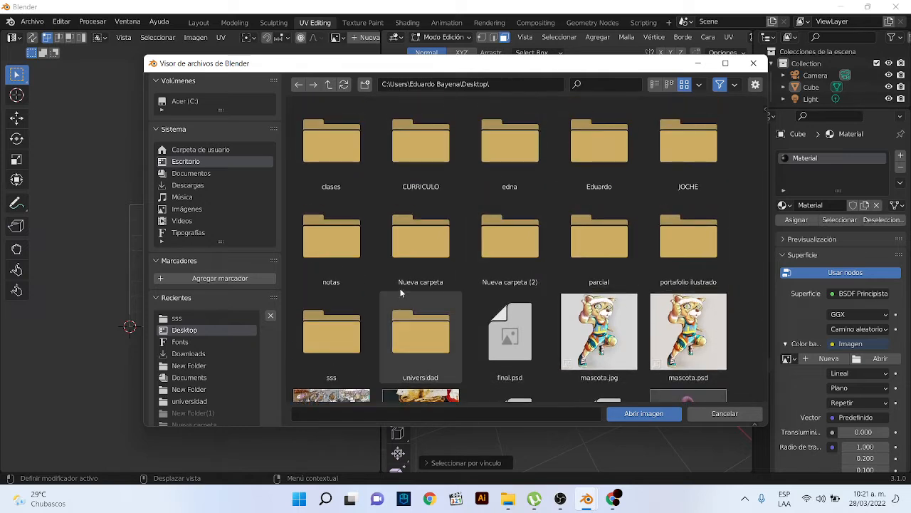
pyautogui.scroll(-1, 400, 288)
pyautogui.doubleClick(356, 321)
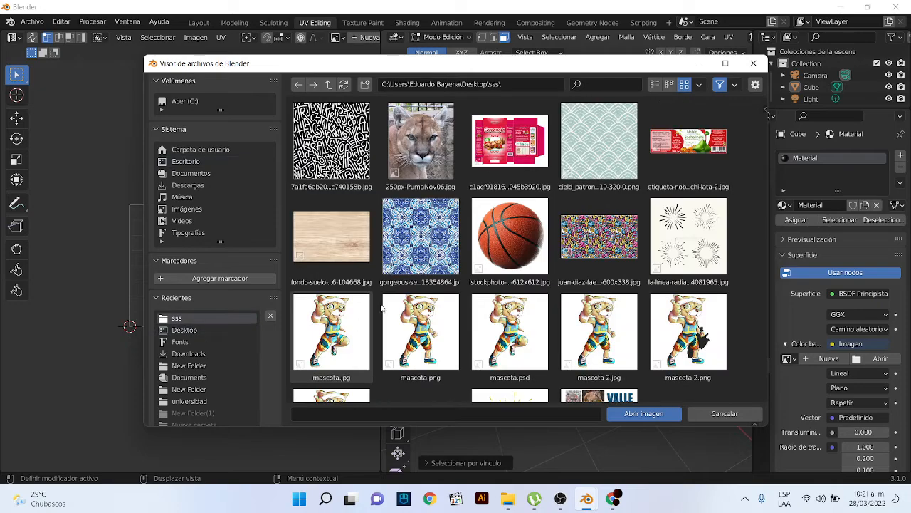
# Load fondo-suelo-textura-madera-beige_53876-104668.jpg from the sss folder as the base color image
pyautogui.scroll(-3, 626, 159)
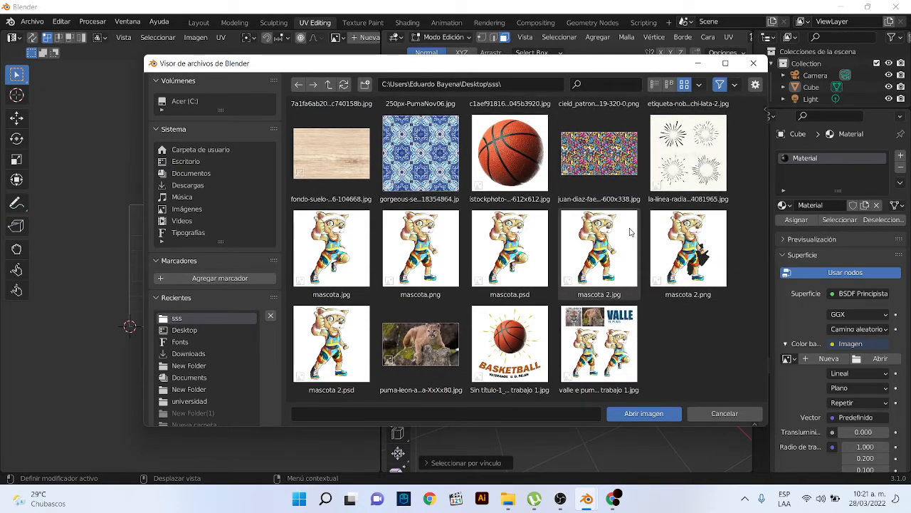
pyautogui.scroll(2, 629, 231)
pyautogui.scroll(-2, 641, 214)
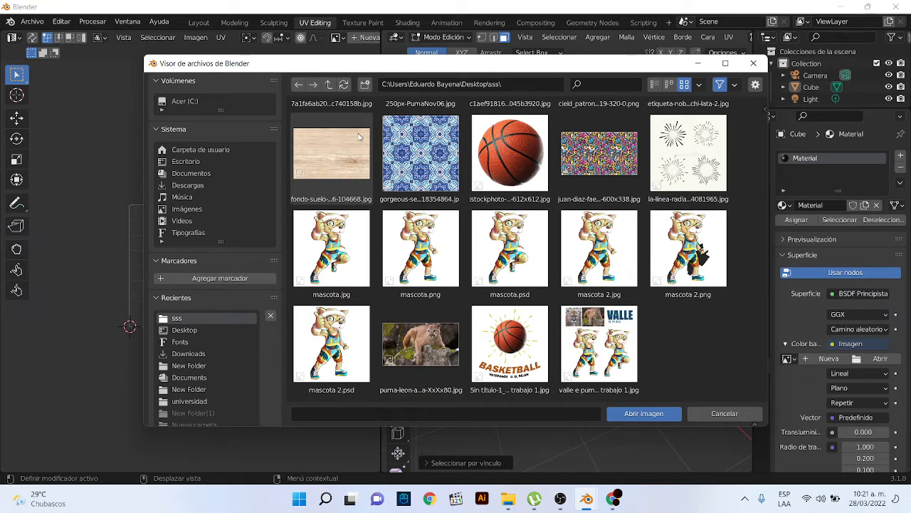
pyautogui.click(328, 153)
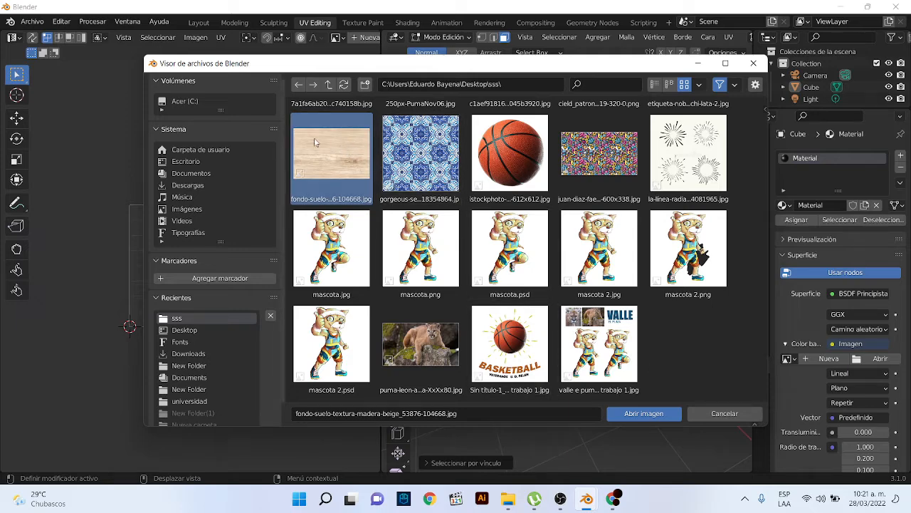
pyautogui.click(647, 416)
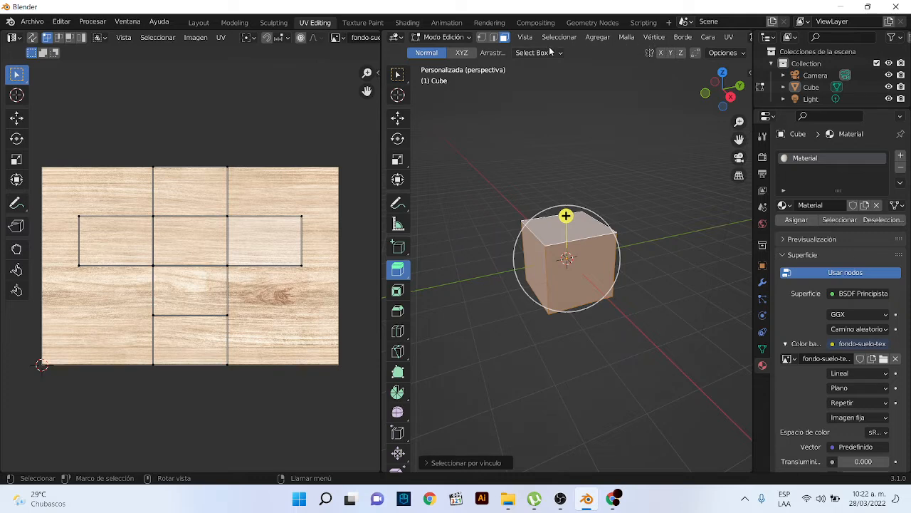
# Deselect the cube's faces and set the 3D viewport shading to material preview
pyautogui.scroll(2, 613, 51)
pyautogui.scroll(-1, 611, 48)
pyautogui.click(613, 47)
pyautogui.scroll(1, 613, 47)
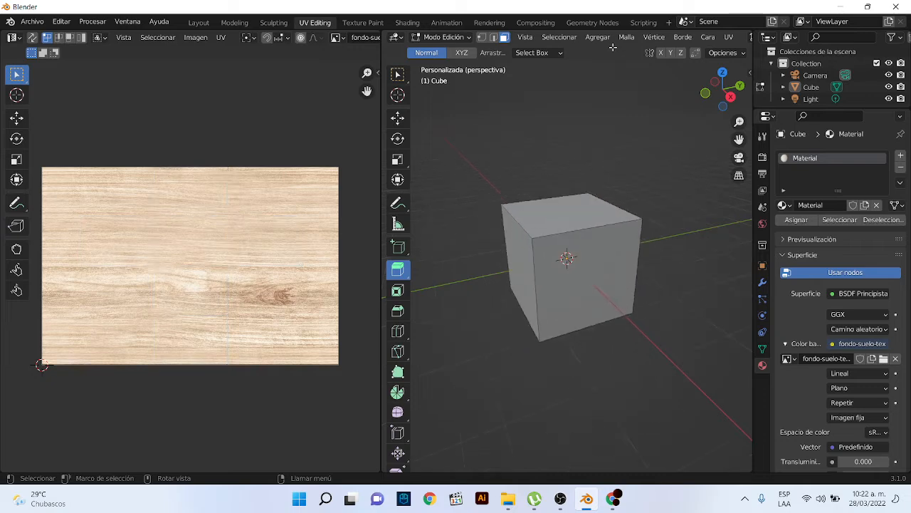
pyautogui.scroll(-1, 613, 47)
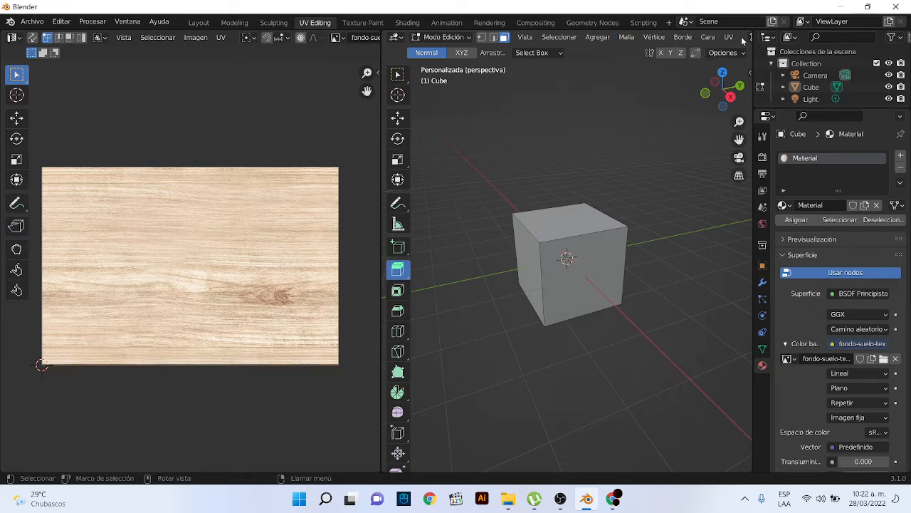
pyautogui.scroll(-4, 741, 39)
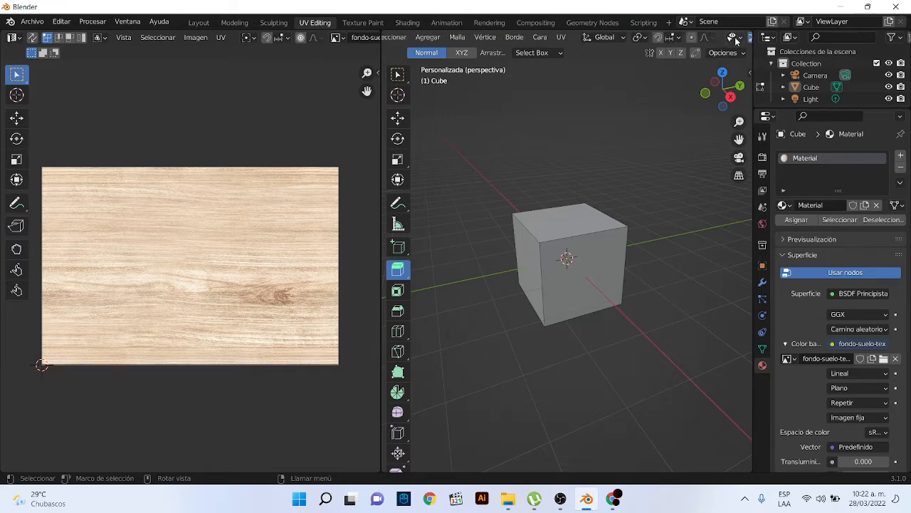
pyautogui.scroll(4, 733, 37)
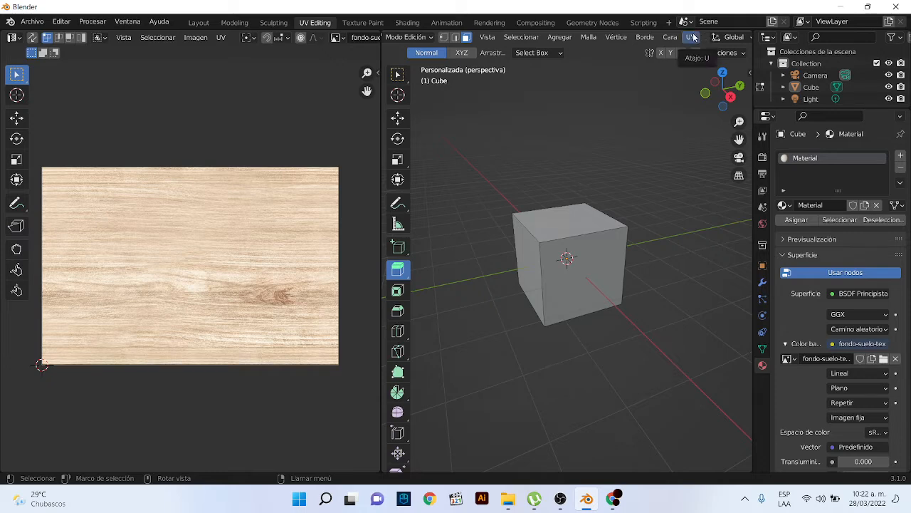
pyautogui.scroll(2, 694, 38)
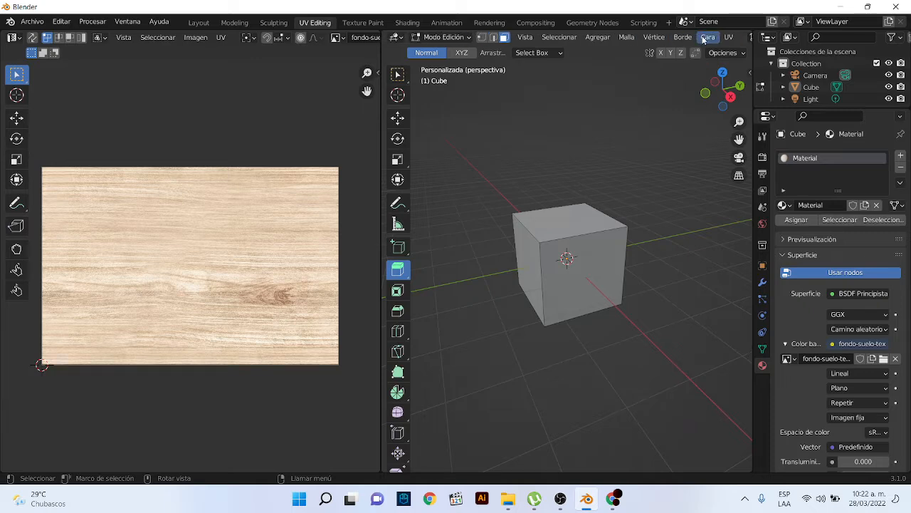
pyautogui.scroll(-15, 733, 39)
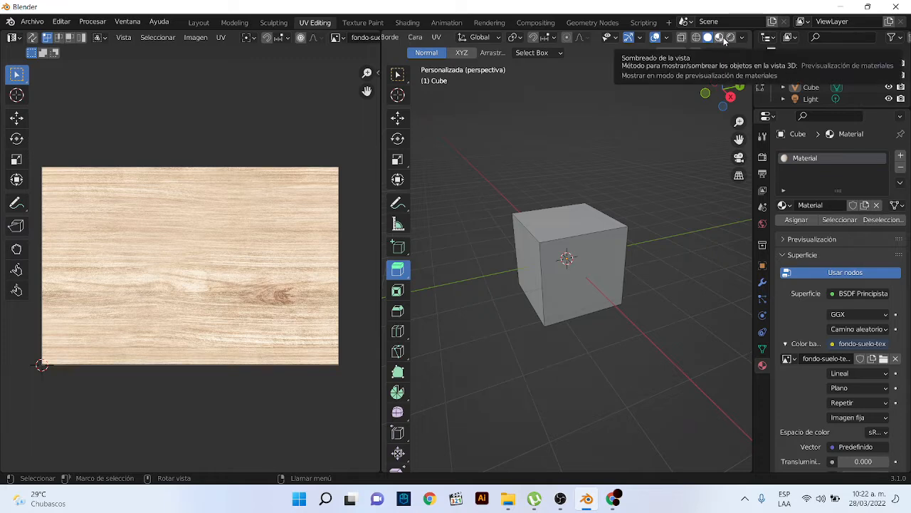
pyautogui.click(719, 38)
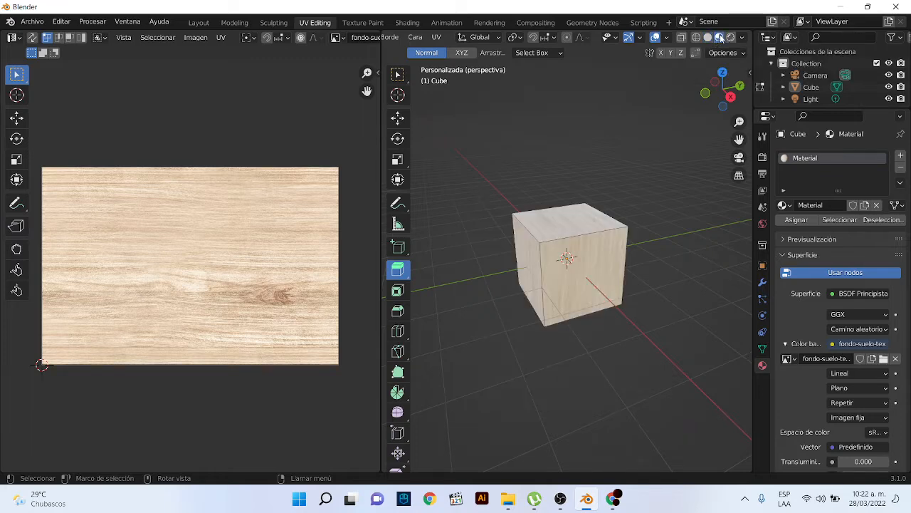
# Examine how the wood texture lies on the cube's faces from several angles and distances
pyautogui.moveTo(663, 226); pyautogui.dragTo(669, 244, button='middle')
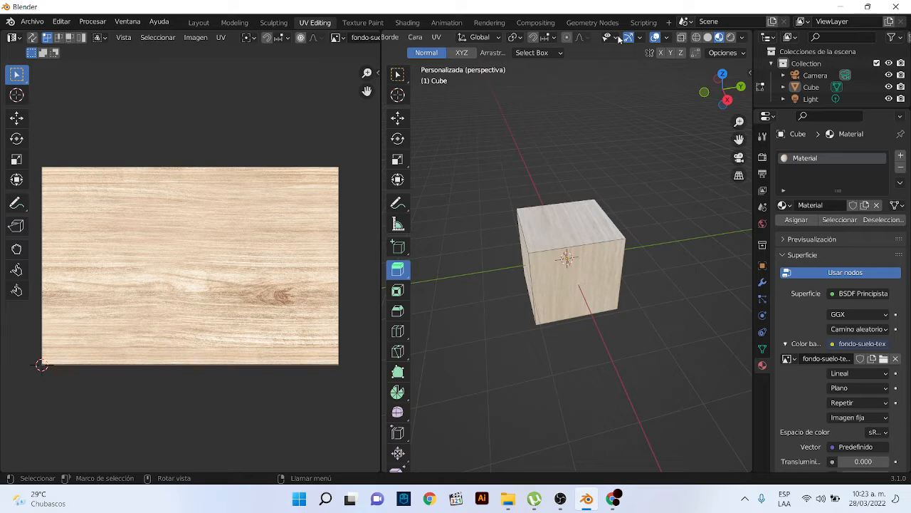
pyautogui.moveTo(612, 206); pyautogui.dragTo(551, 233, button='middle')
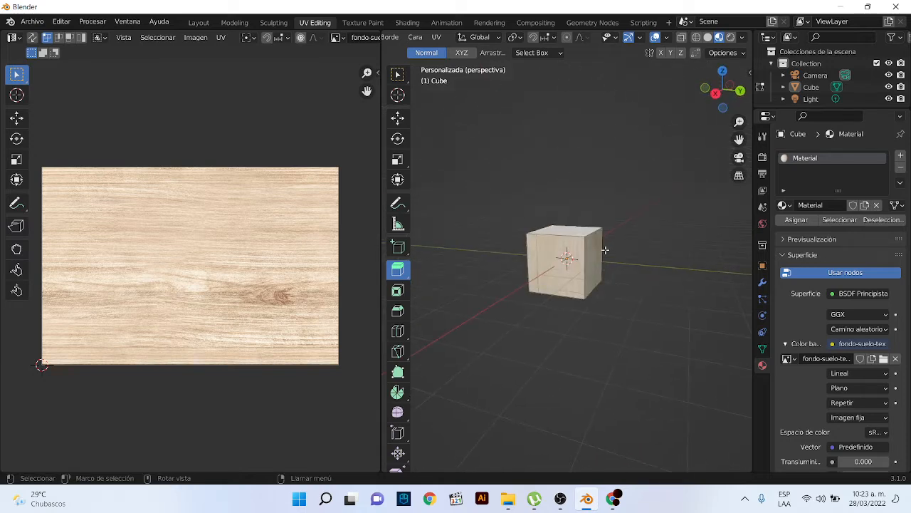
pyautogui.scroll(6, 612, 240)
pyautogui.moveTo(612, 240); pyautogui.dragTo(570, 233, button='middle')
pyautogui.scroll(-4, 618, 220)
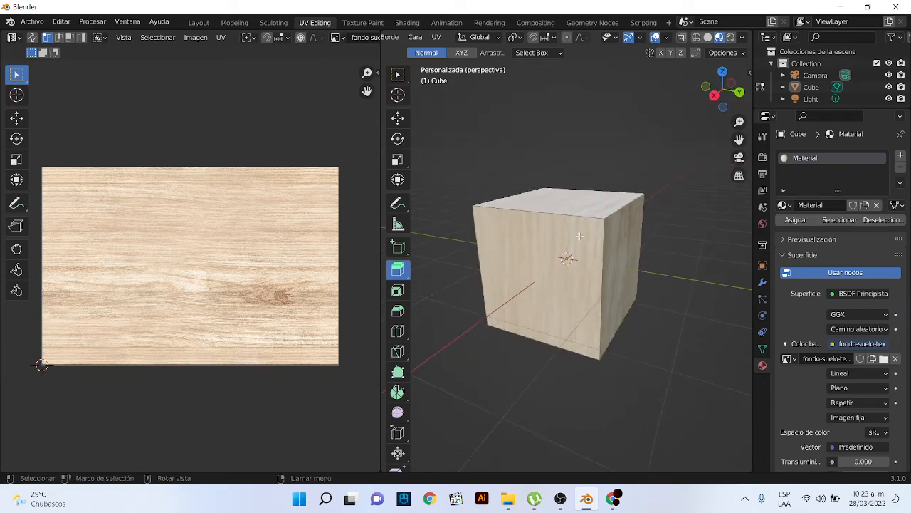
pyautogui.scroll(-2, 593, 222)
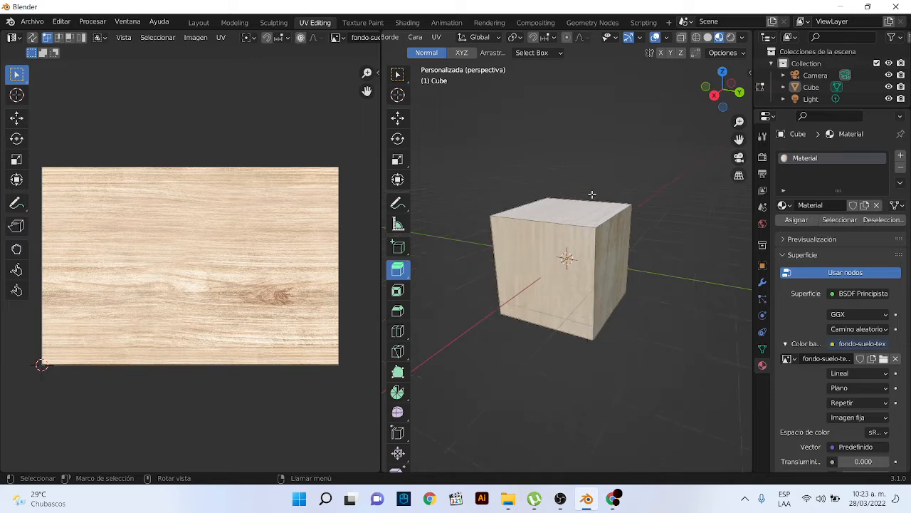
pyautogui.moveTo(594, 222); pyautogui.dragTo(564, 234, button='middle')
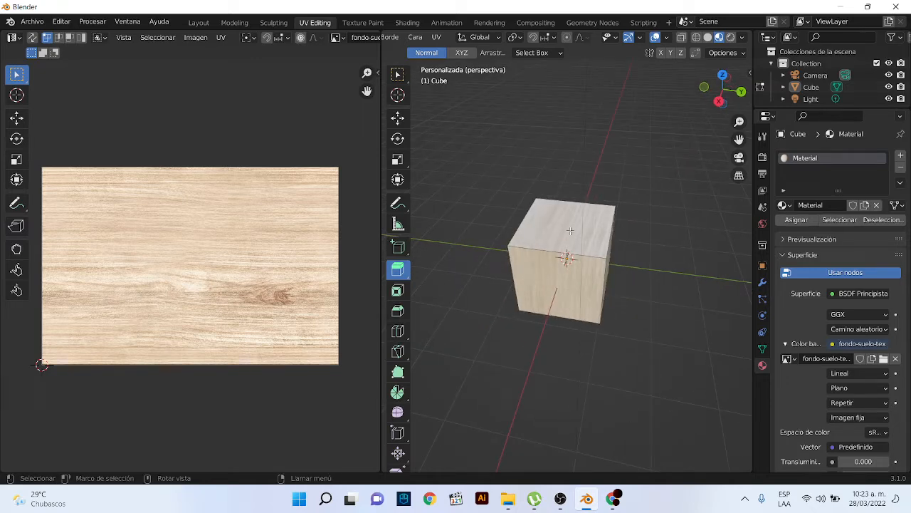
# Select all linked faces of the cube and scale their whole UV layout up well beyond the wood image's borders
pyautogui.press('l')
pyautogui.press('c')
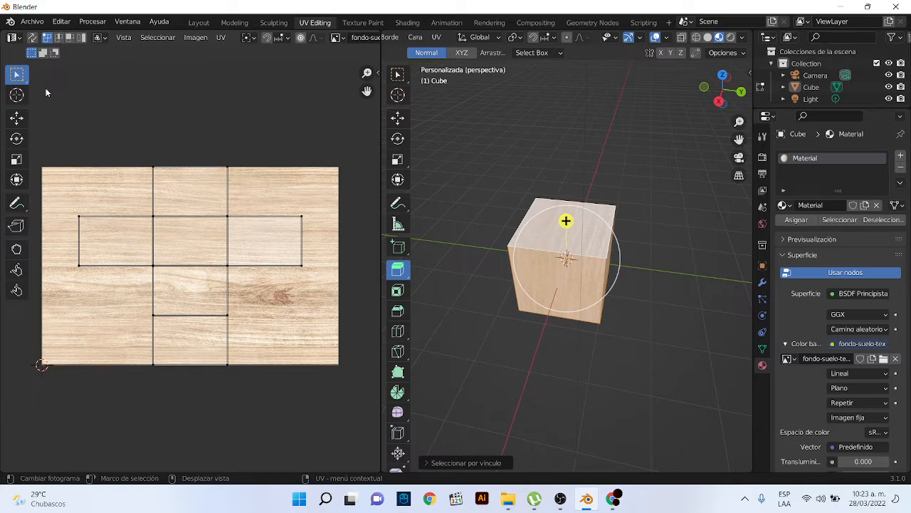
pyautogui.moveTo(46, 88); pyautogui.dragTo(319, 405)
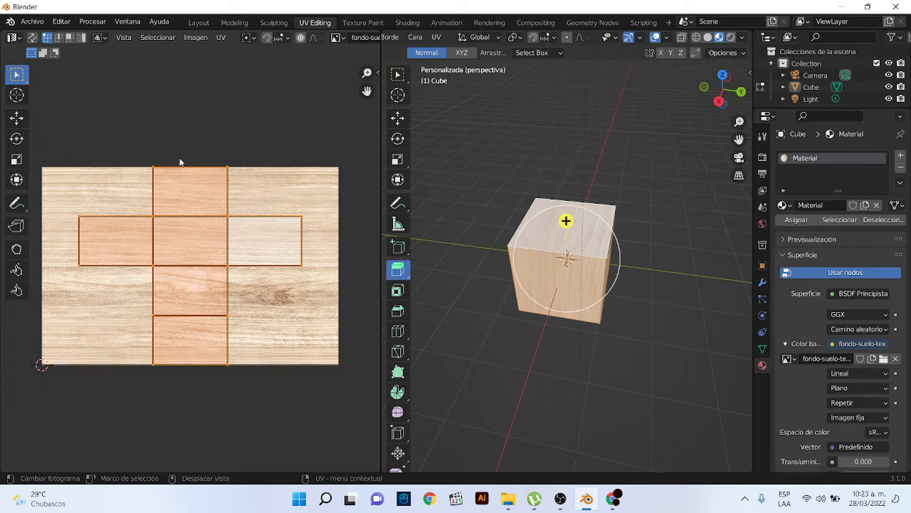
pyautogui.click(60, 90)
pyautogui.moveTo(59, 88); pyautogui.dragTo(326, 397)
pyautogui.press('s')
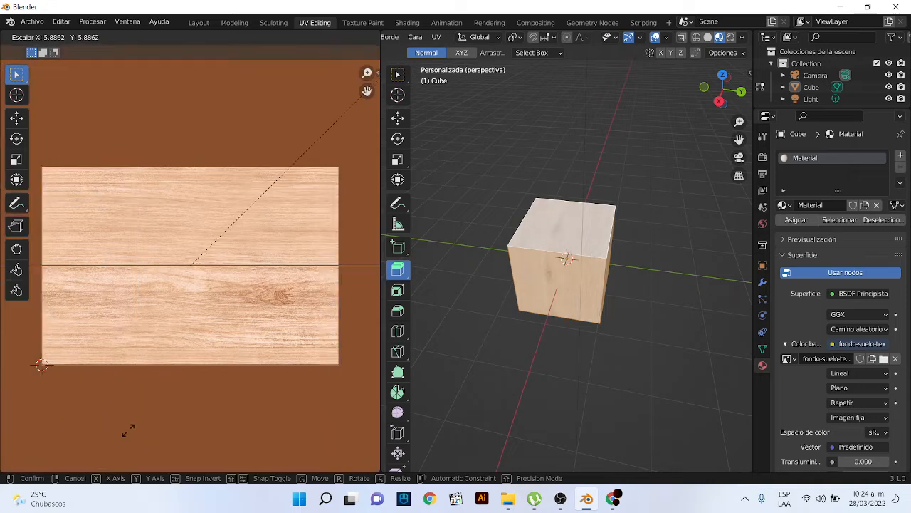
pyautogui.click(291, 315)
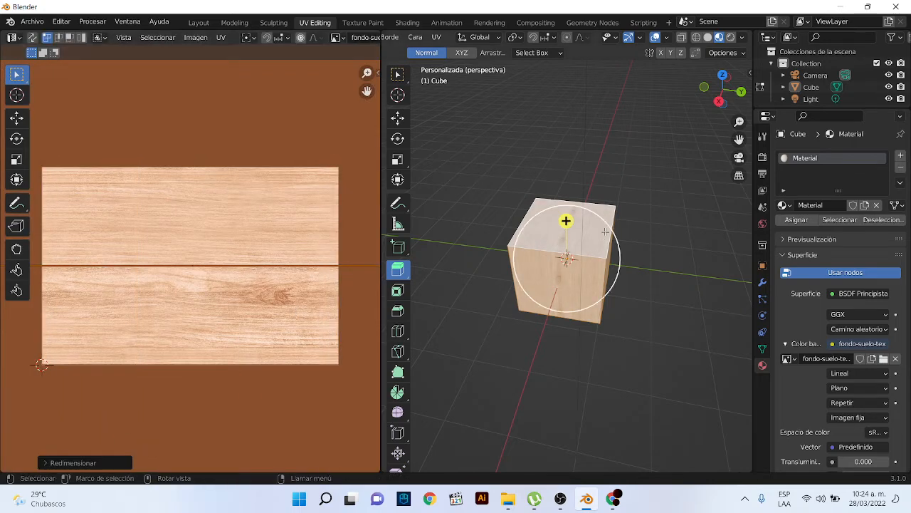
# Inspect the repeated wood grain on the cube's side face up close
pyautogui.scroll(4, 606, 232)
pyautogui.moveTo(658, 249); pyautogui.dragTo(572, 214, button='middle')
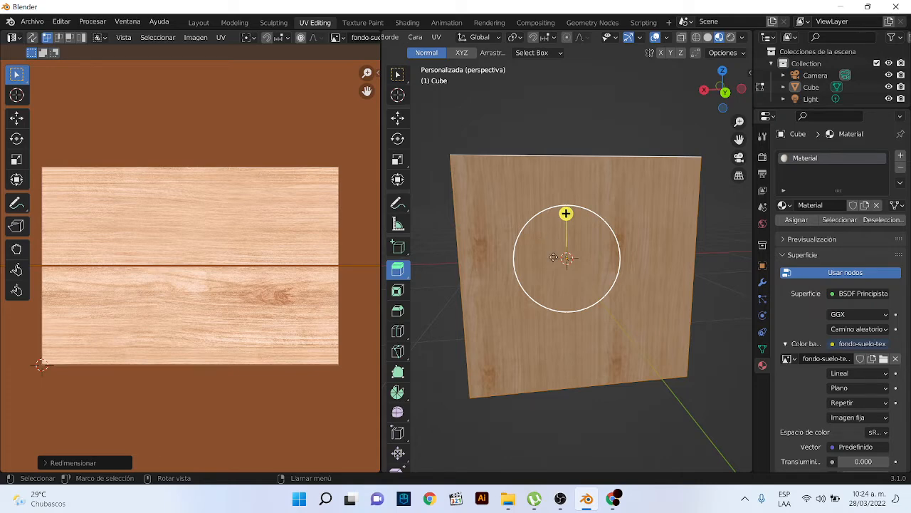
pyautogui.scroll(4, 655, 299)
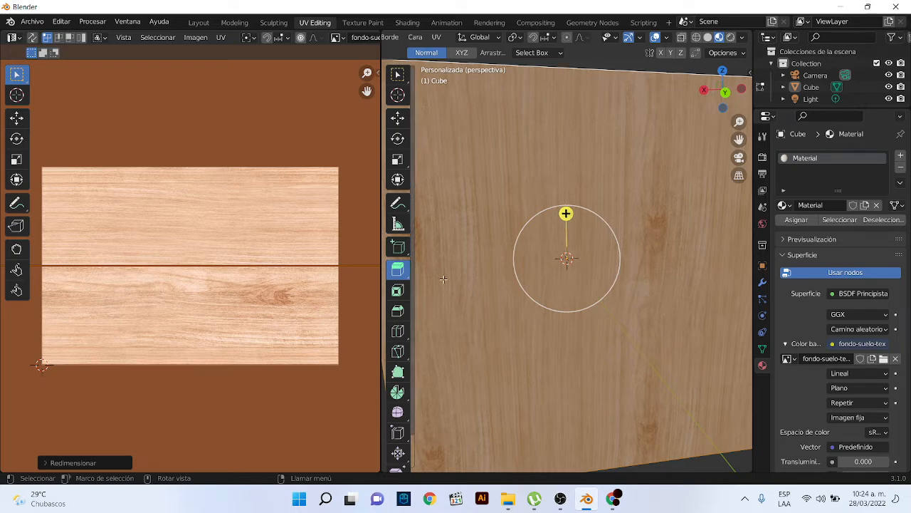
pyautogui.scroll(-2, 445, 277)
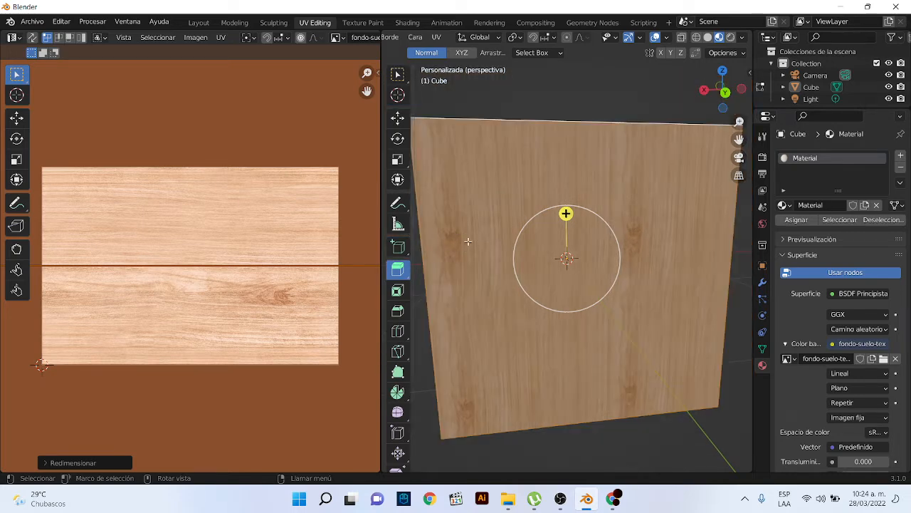
# Scale the cube's whole UV layout down until it fits just inside the wood image's borders
pyautogui.scroll(-6, 221, 199)
pyautogui.scroll(-1, 225, 198)
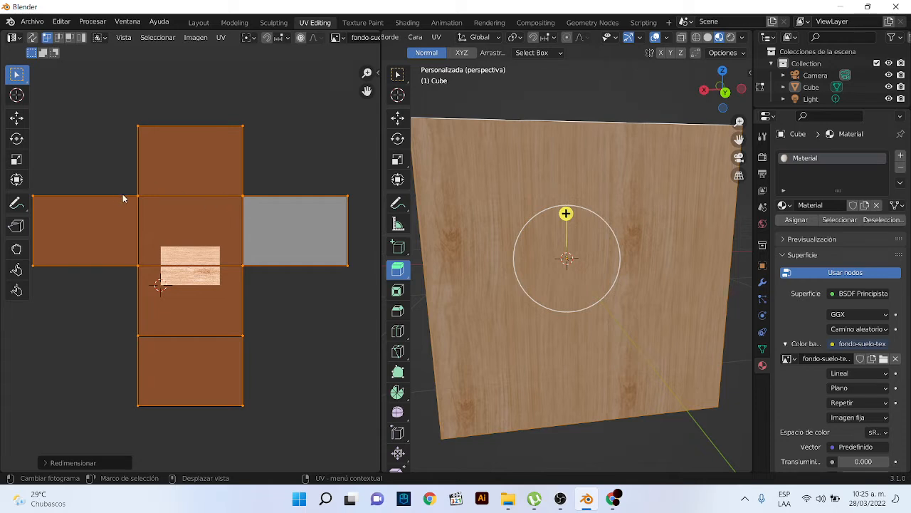
pyautogui.press('s')
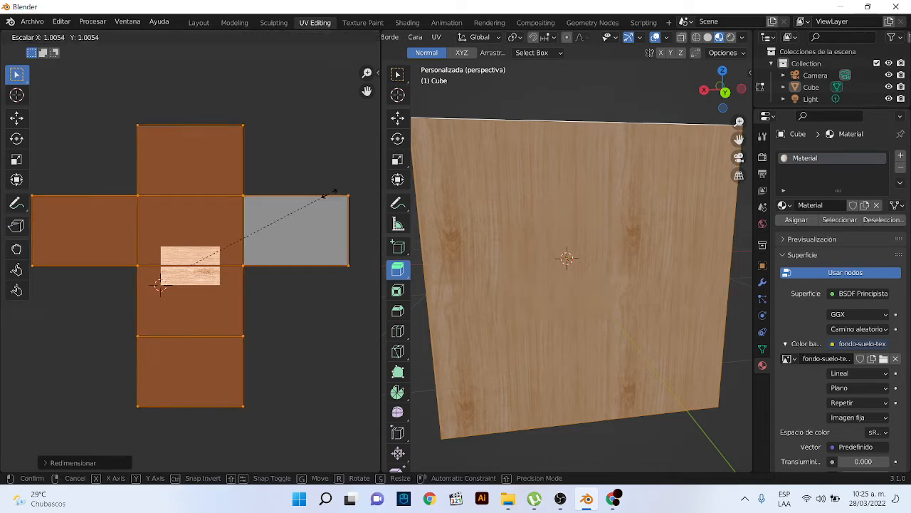
pyautogui.click(204, 263)
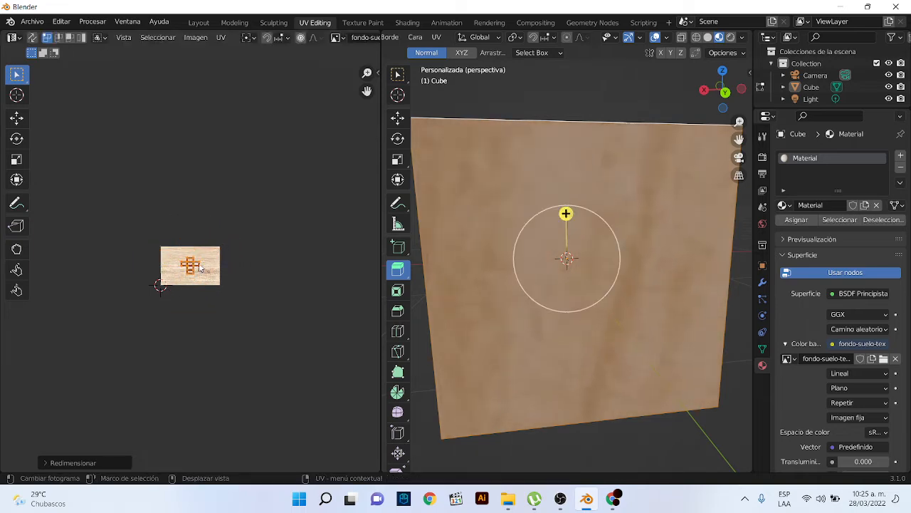
pyautogui.scroll(7, 216, 254)
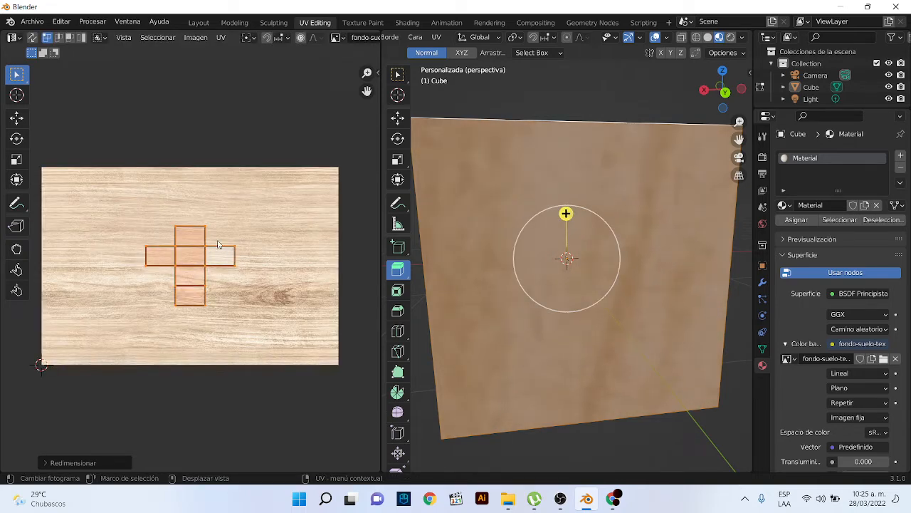
pyautogui.press('s')
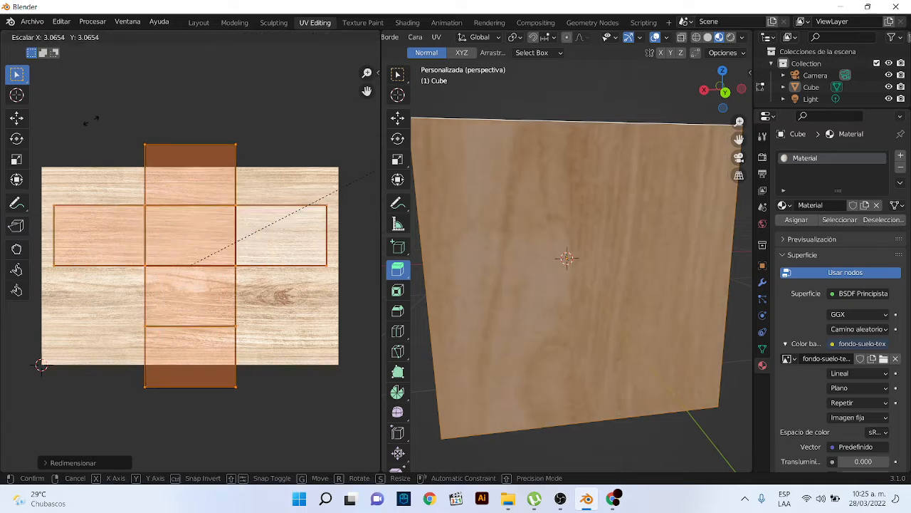
pyautogui.click(40, 166)
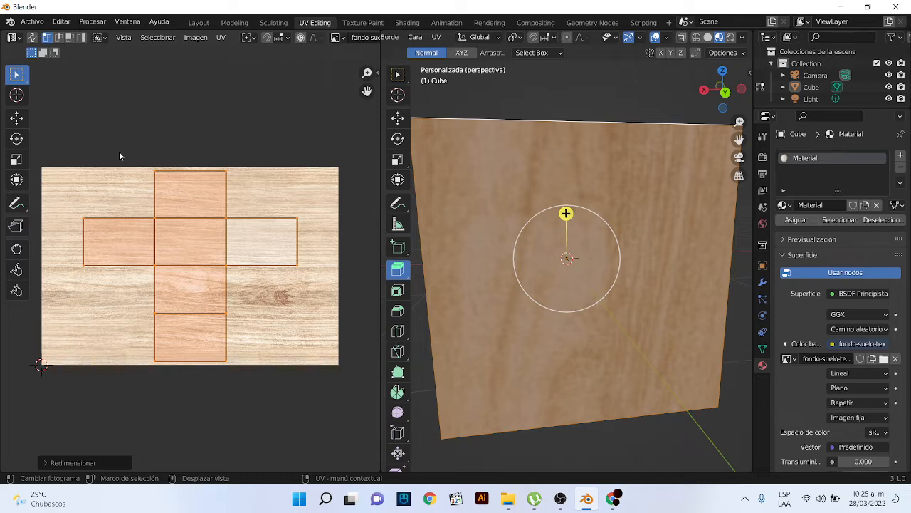
# Deselect the cube's faces and examine the rescaled wood grain on its top, sides and underside
pyautogui.moveTo(574, 317); pyautogui.dragTo(593, 364, button='middle')
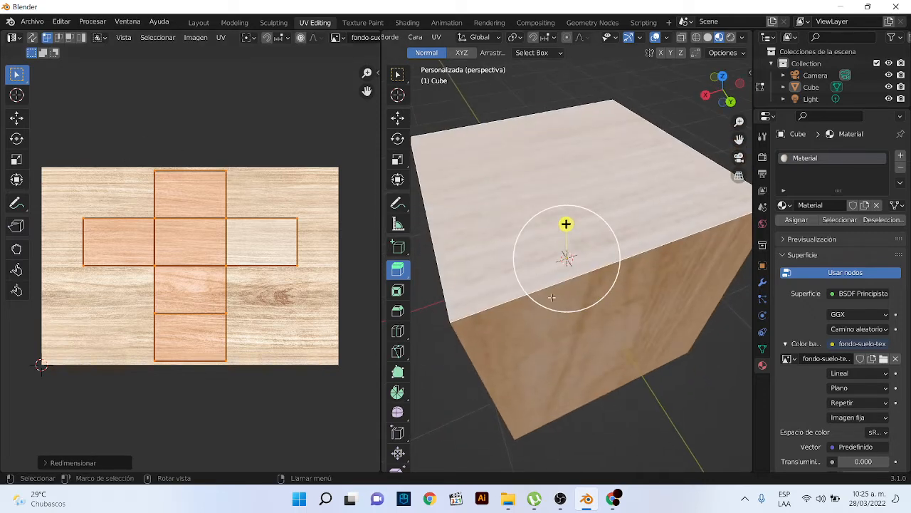
pyautogui.scroll(-1, 597, 359)
pyautogui.scroll(-1, 597, 359)
pyautogui.click(647, 403)
pyautogui.moveTo(647, 403); pyautogui.dragTo(234, 306, button='middle')
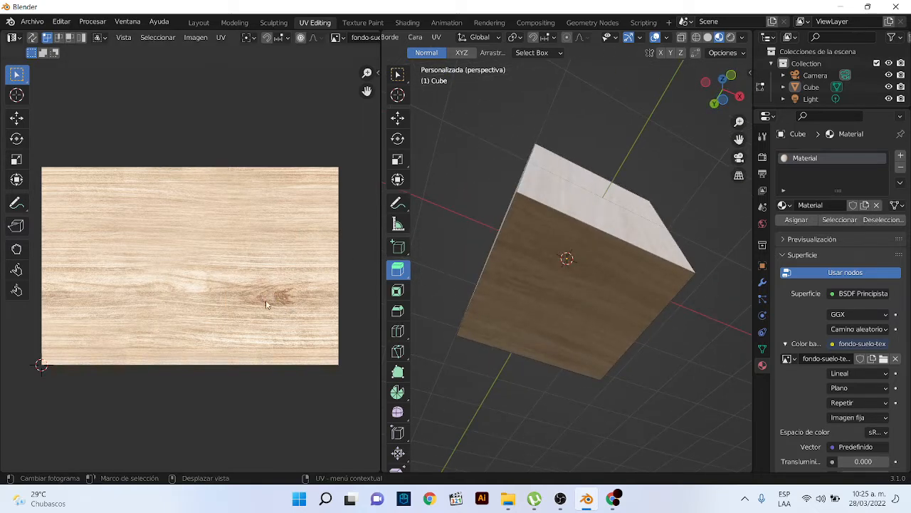
pyautogui.moveTo(444, 254); pyautogui.dragTo(611, 356, button='middle')
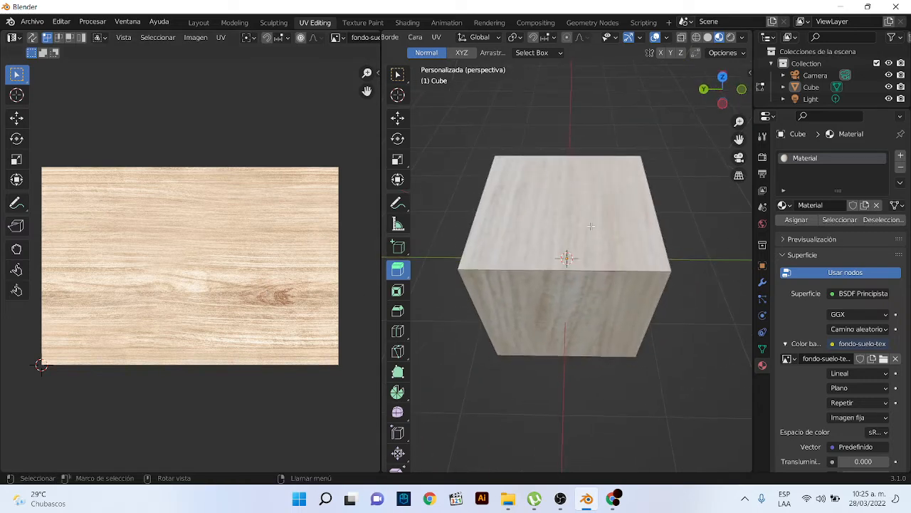
# Move the top face's UV island over the wood knot and enlarge it past the image's edge, finishing with all linked faces selected
pyautogui.click(581, 195)
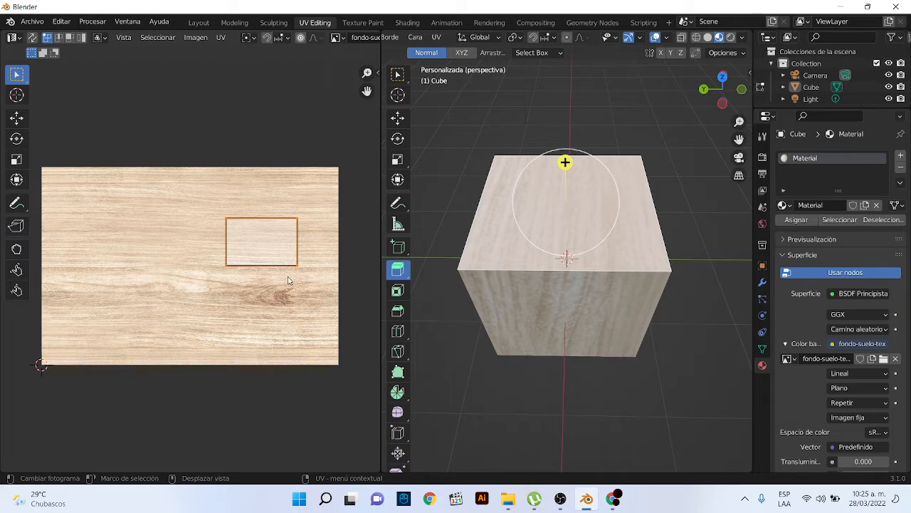
pyautogui.click(18, 119)
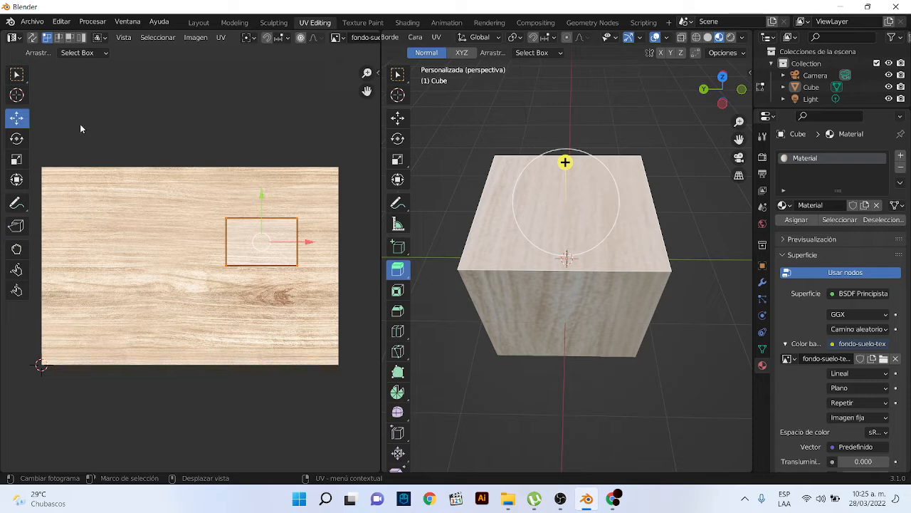
pyautogui.moveTo(262, 199); pyautogui.dragTo(329, 296)
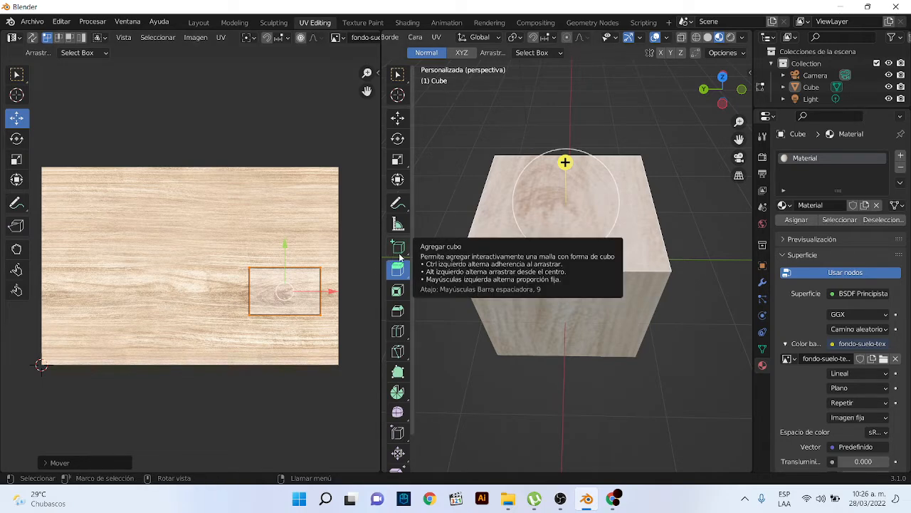
pyautogui.press('s')
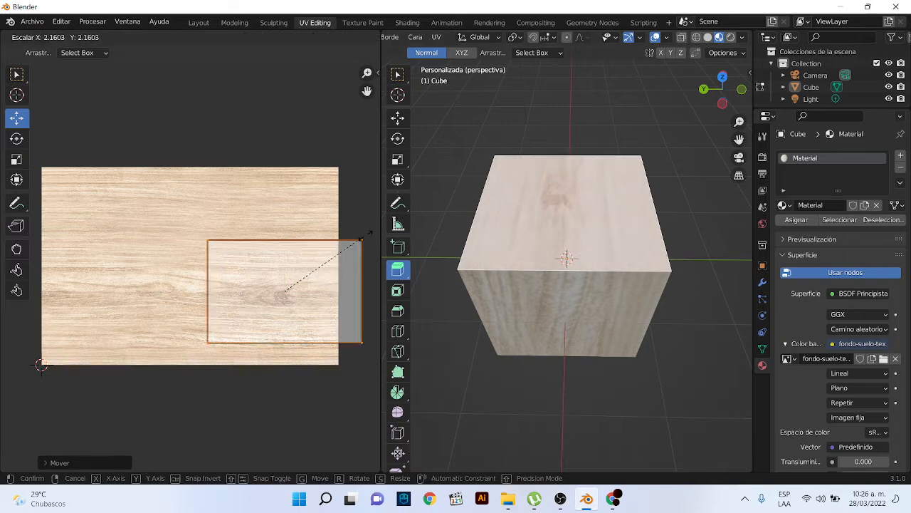
pyautogui.click(376, 231)
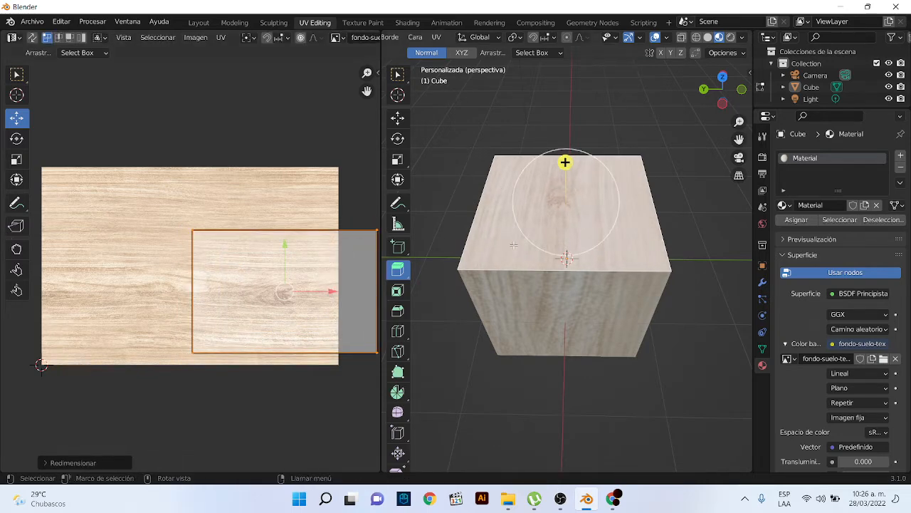
pyautogui.hotkey('ctrl', 'l')
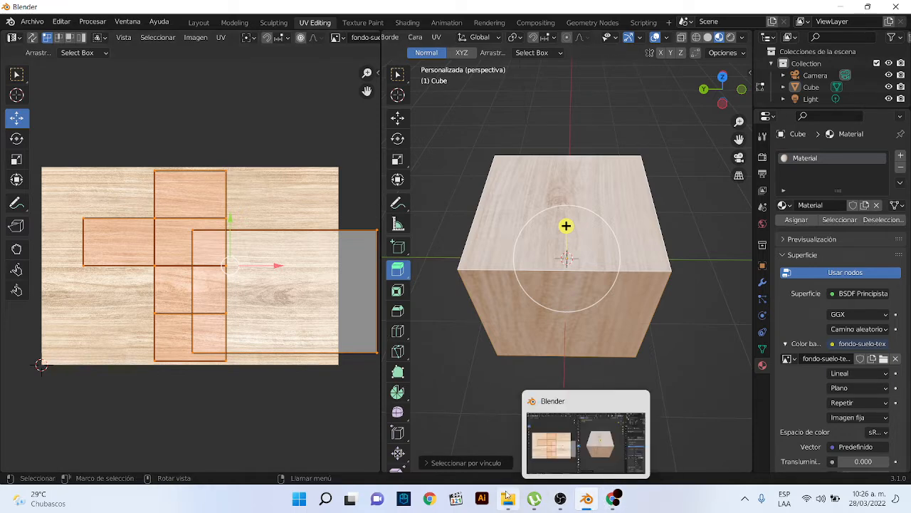
# Switch to the sss folder in File Explorer and open the pastel doodle pattern image in Paint
pyautogui.moveTo(518, 504)
pyautogui.click(508, 432)
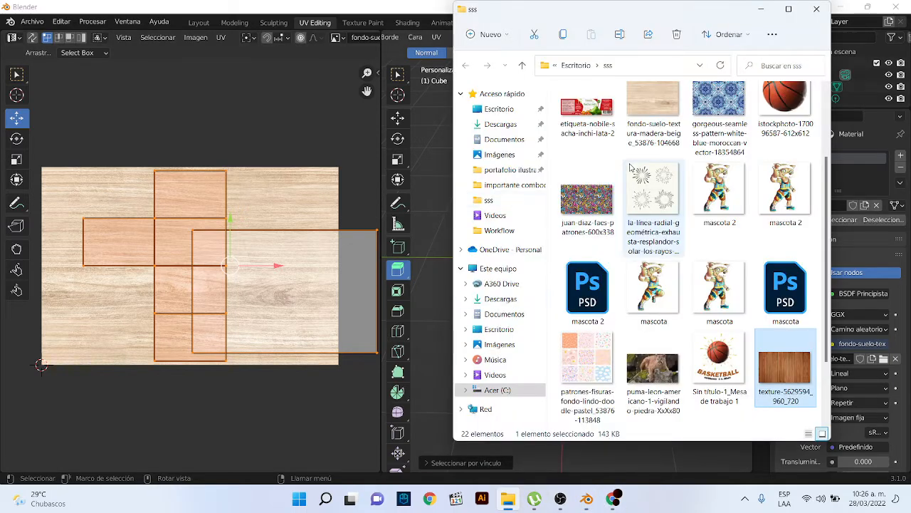
pyautogui.scroll(-3, 644, 213)
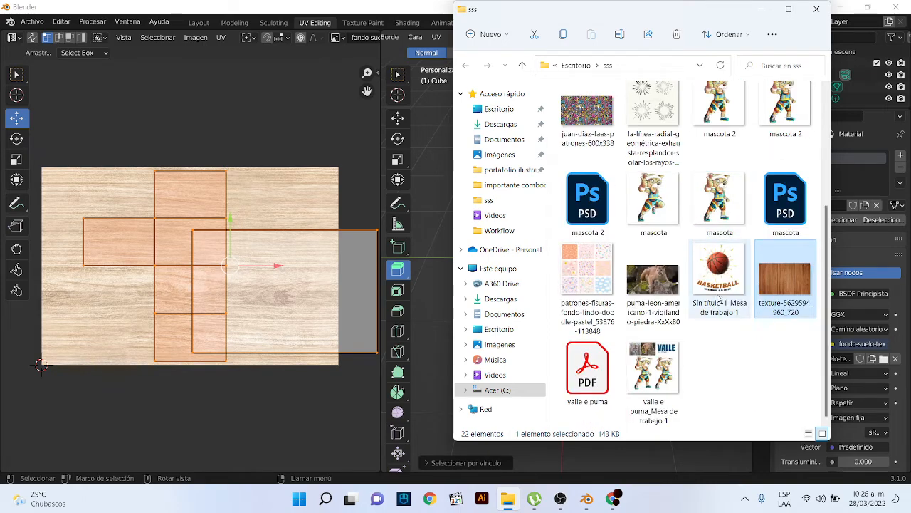
pyautogui.doubleClick(597, 271)
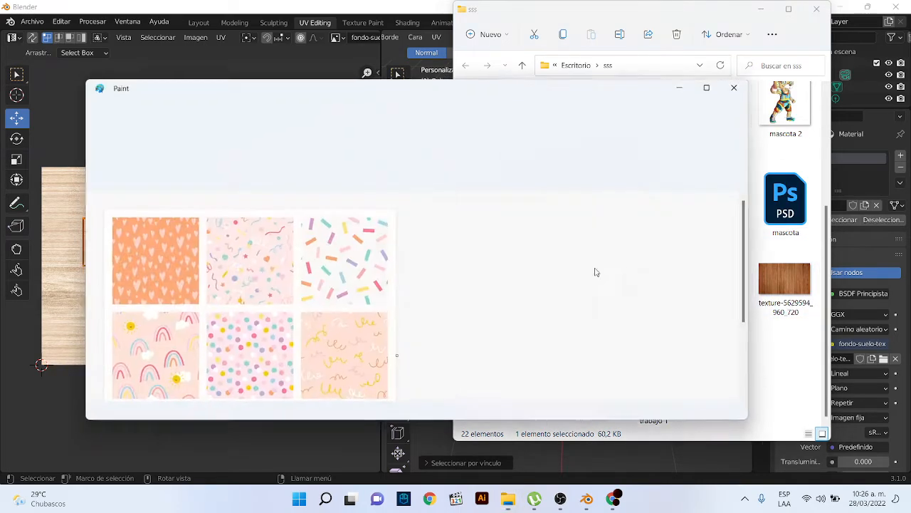
pyautogui.scroll(-2, 317, 260)
pyautogui.scroll(2, 316, 261)
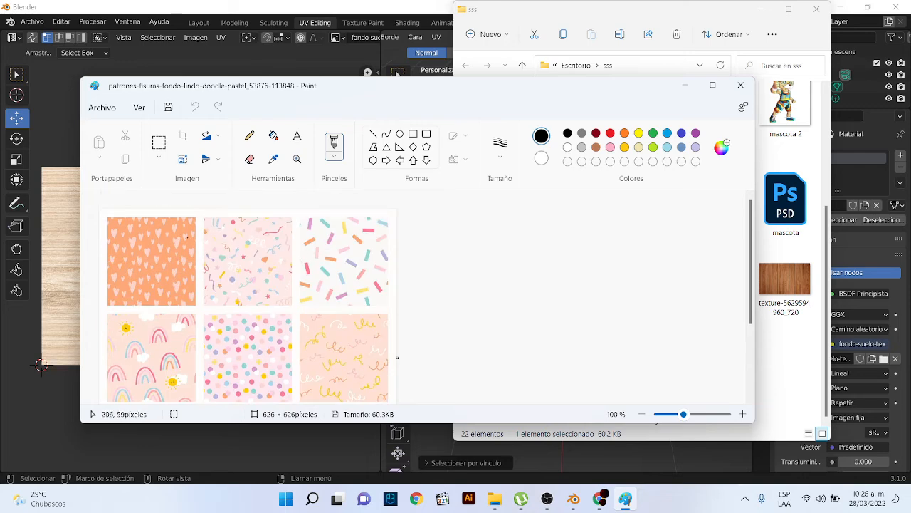
# Save the pattern image as a JPEG in the sss folder under its existing name and return to Blender
pyautogui.click(102, 108)
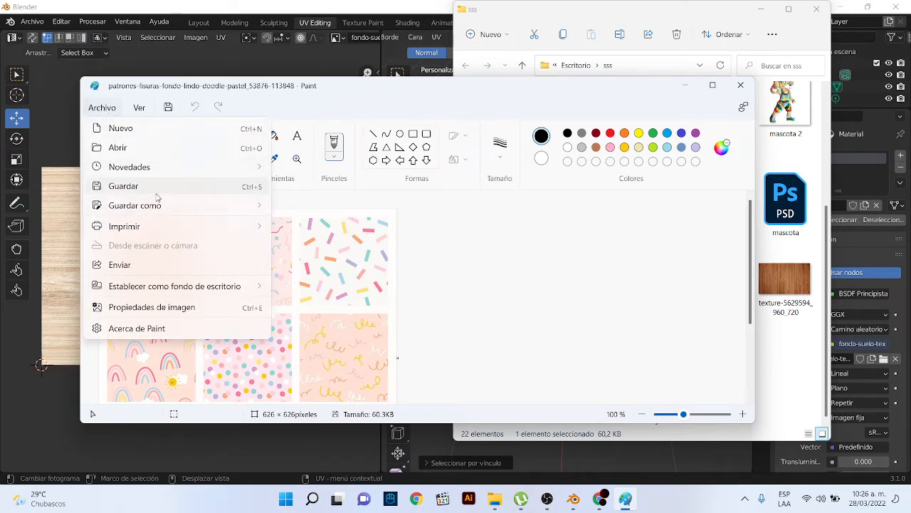
pyautogui.moveTo(150, 212)
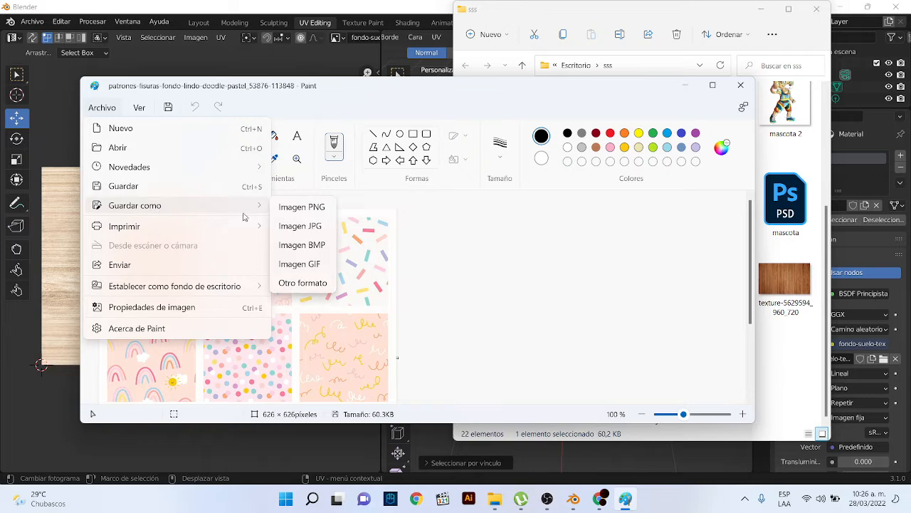
pyautogui.click(319, 227)
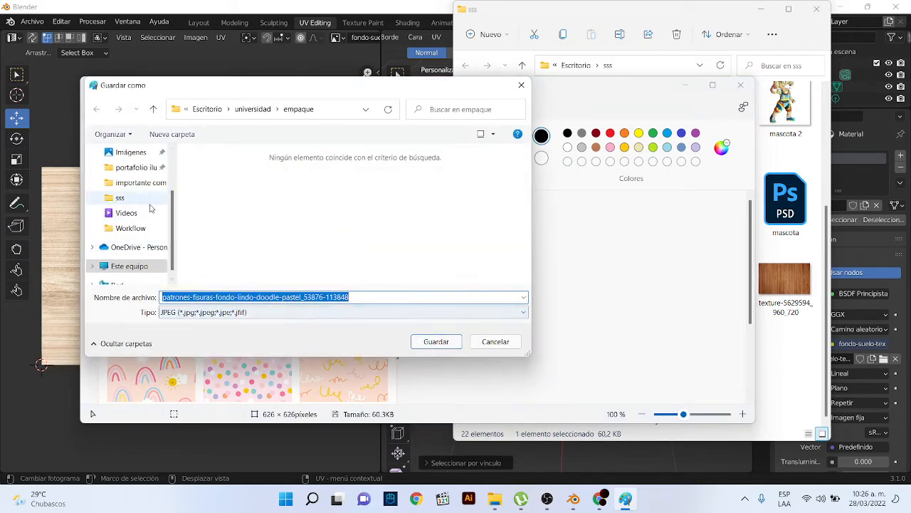
pyautogui.click(128, 200)
pyautogui.click(433, 342)
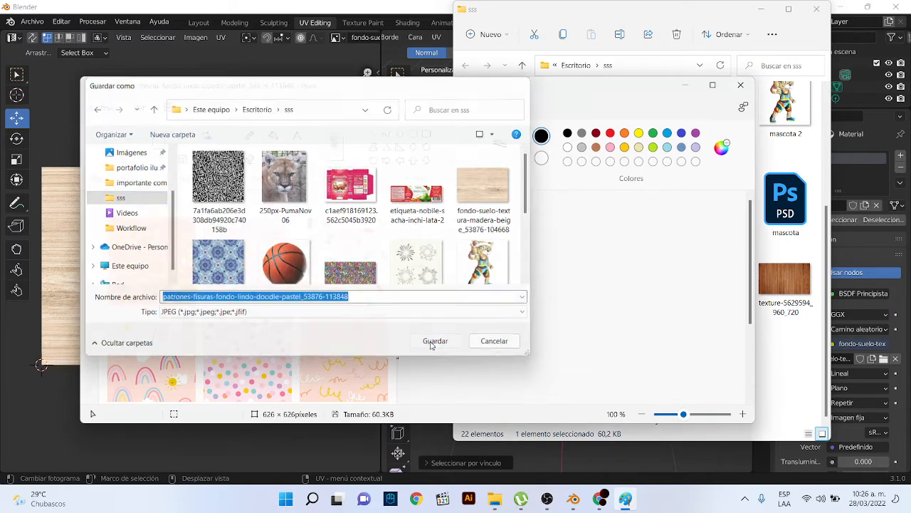
pyautogui.click(370, 292)
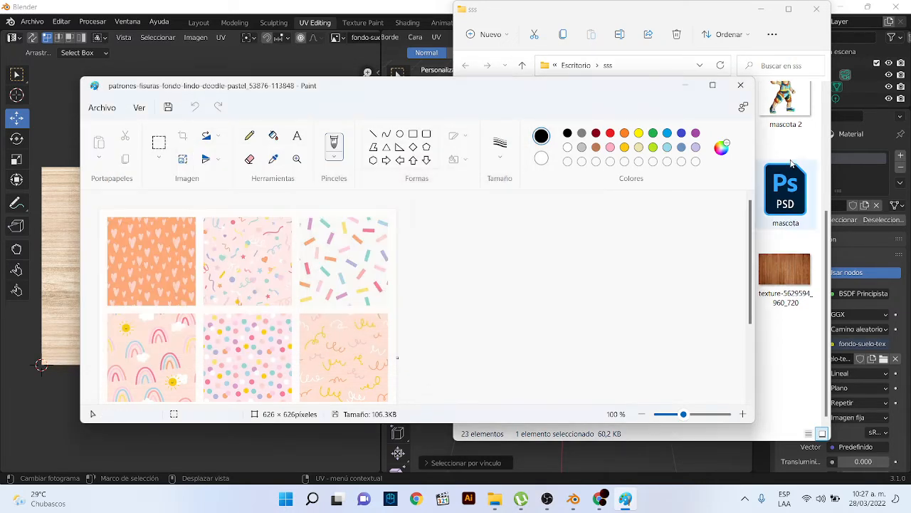
pyautogui.click(686, 86)
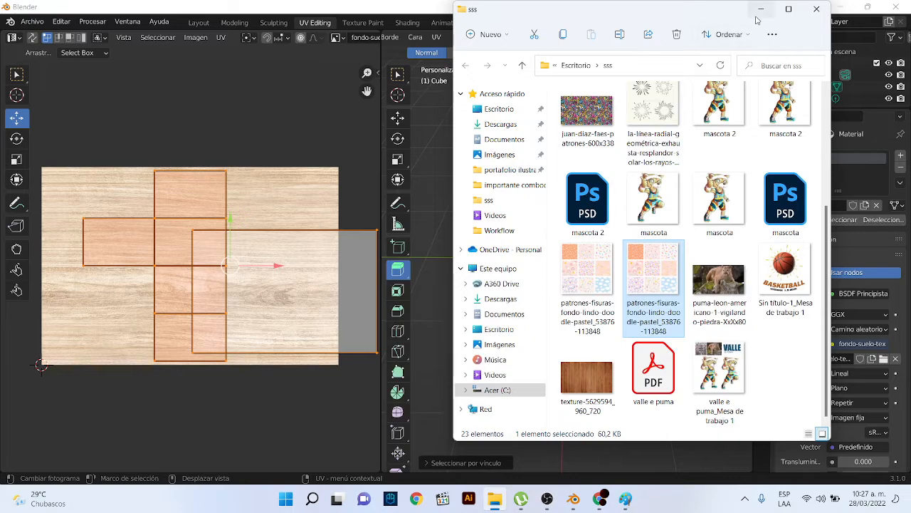
pyautogui.click(763, 9)
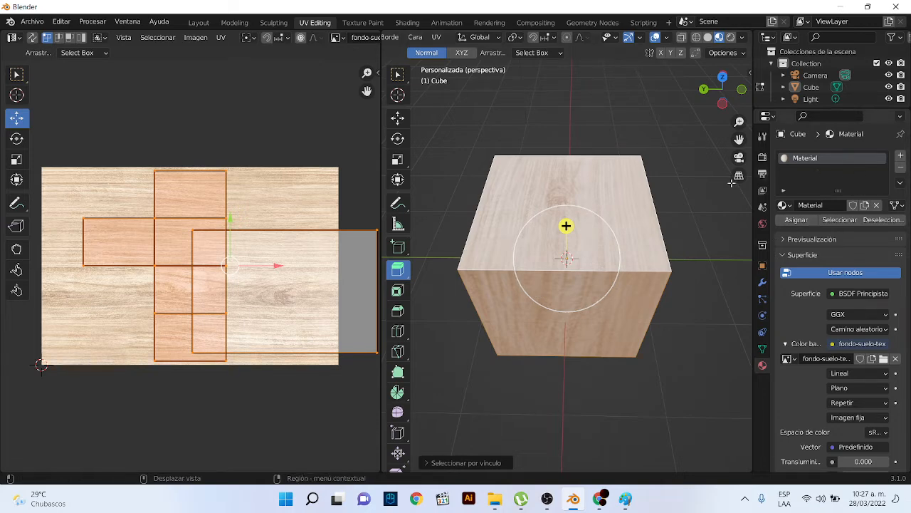
# Undo the scaling and moving of the top face's UV island
pyautogui.click(566, 199)
pyautogui.hotkey('ctrl', 'z')
pyautogui.hotkey('ctrl', 'z')
pyautogui.hotkey('ctrl', 'z')
pyautogui.hotkey('ctrl', 'z')
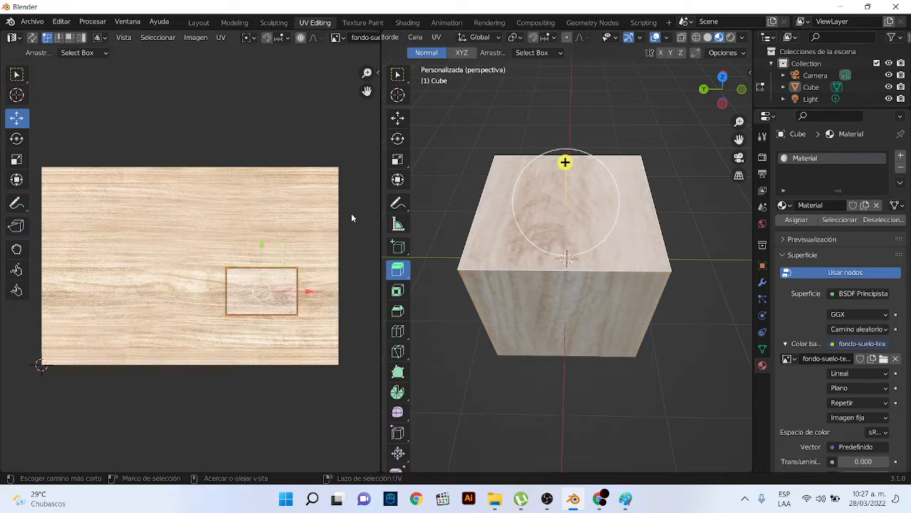
# Unlink the wood image from the cube material's base color and deselect the cube's faces
pyautogui.click(900, 169)
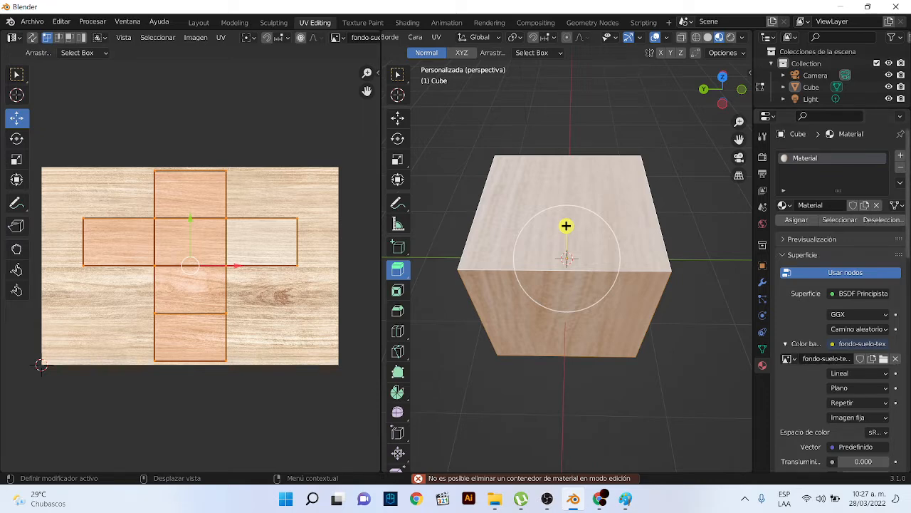
pyautogui.click(896, 358)
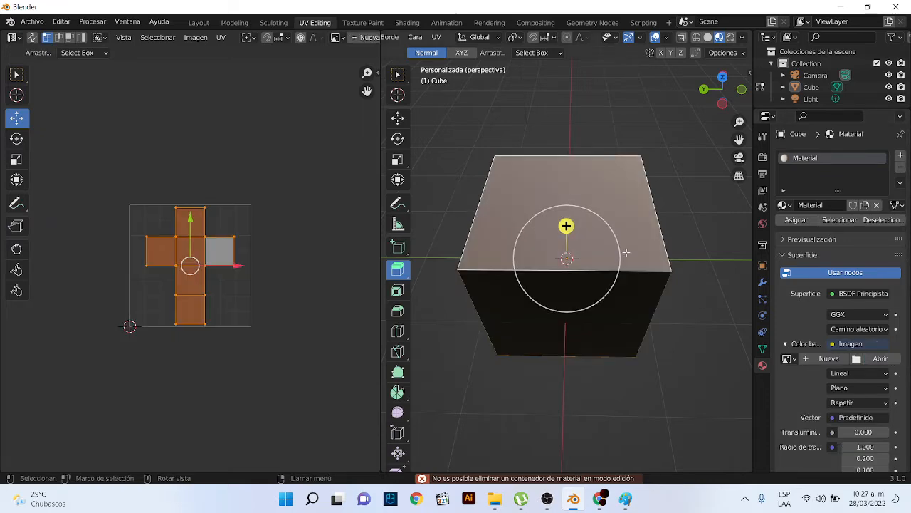
pyautogui.moveTo(626, 254); pyautogui.dragTo(684, 200, button='middle')
pyautogui.moveTo(578, 265); pyautogui.dragTo(560, 201, button='middle')
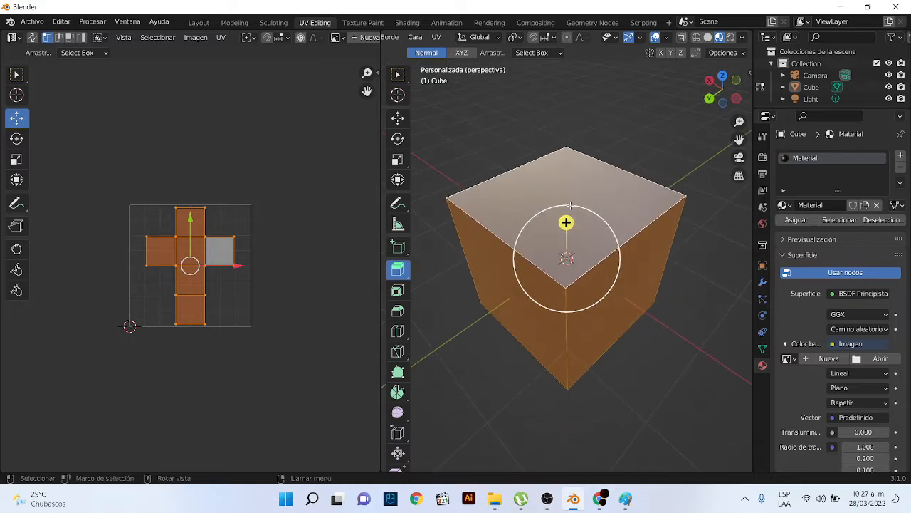
pyautogui.click(676, 331)
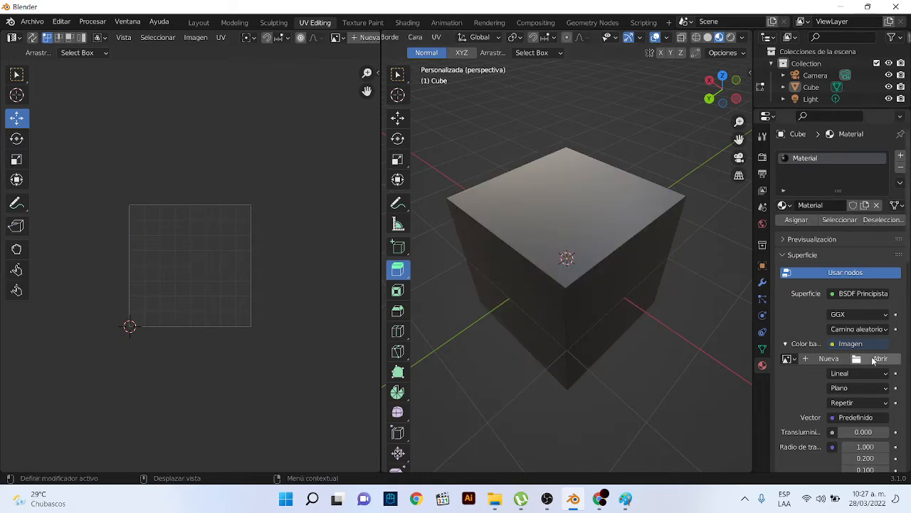
# Open the patrones-fis…6-113848.jpg pattern image from the Desktop's sss folder as the cube material's base color texture
pyautogui.click(874, 359)
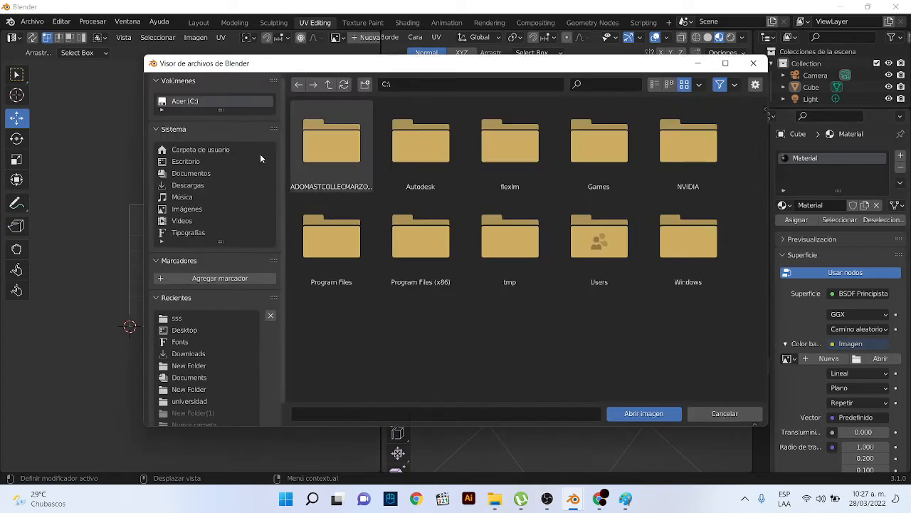
pyautogui.click(213, 161)
pyautogui.scroll(-3, 427, 278)
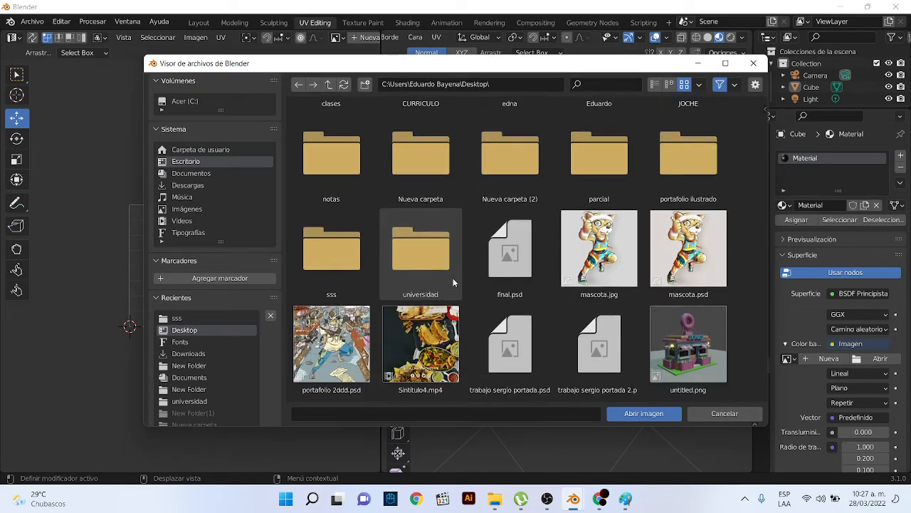
pyautogui.scroll(2, 450, 266)
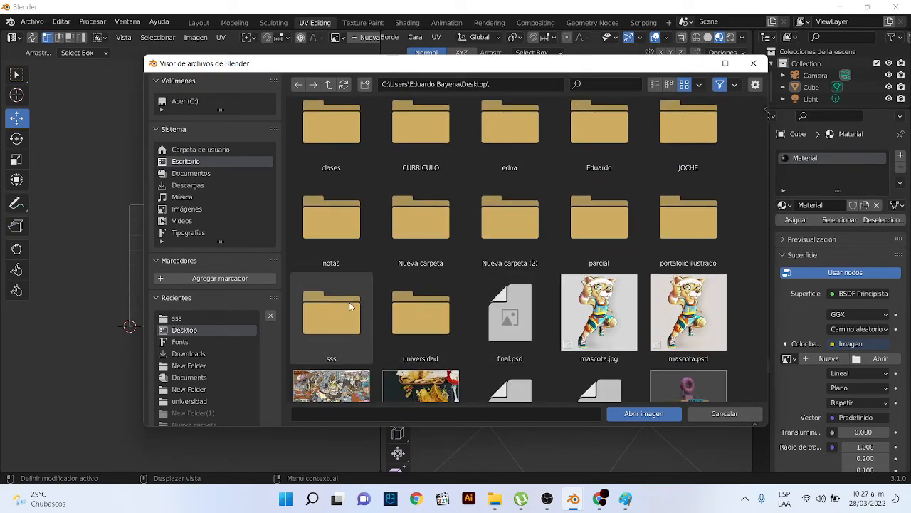
pyautogui.doubleClick(349, 306)
pyautogui.scroll(-2, 420, 285)
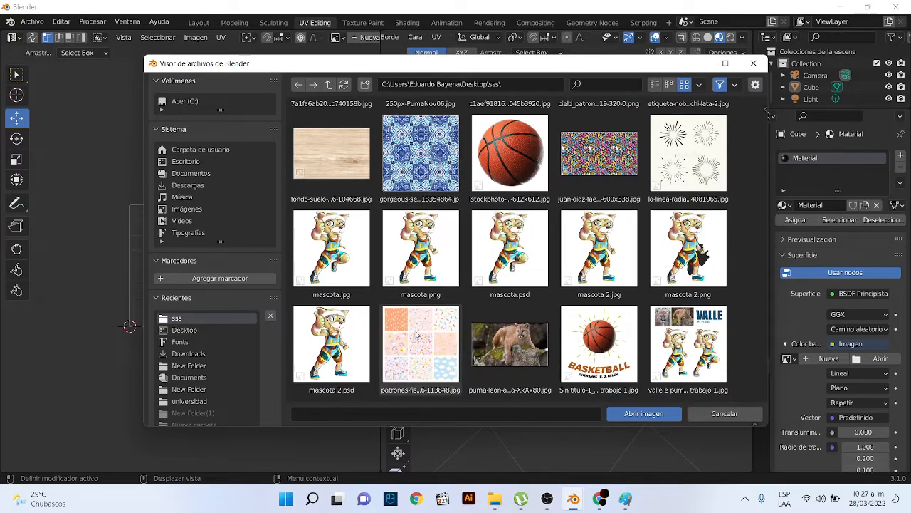
pyautogui.click(420, 344)
pyautogui.click(644, 413)
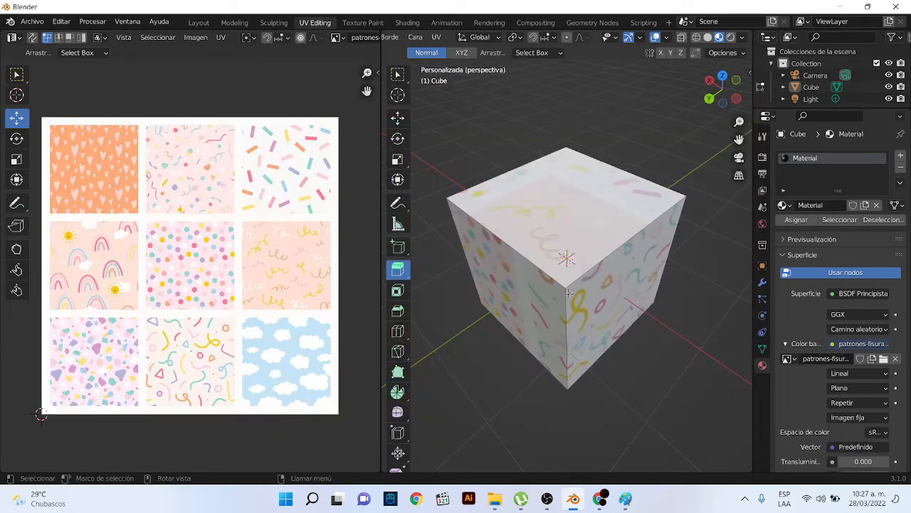
# Select one side face of the cube and move its UV island onto the orange hearts tile of the pattern image
pyautogui.moveTo(619, 263); pyautogui.dragTo(665, 315, button='middle')
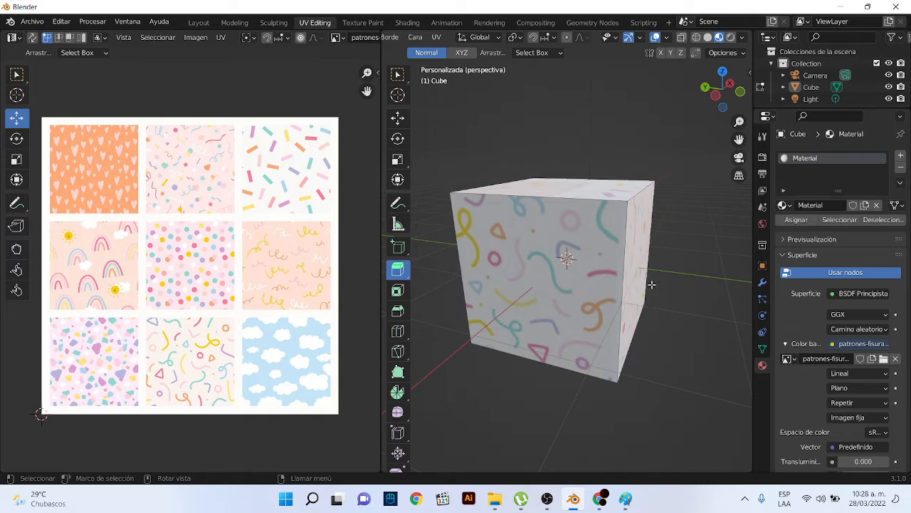
pyautogui.scroll(-2, 371, 249)
pyautogui.press('c')
pyautogui.click(508, 307)
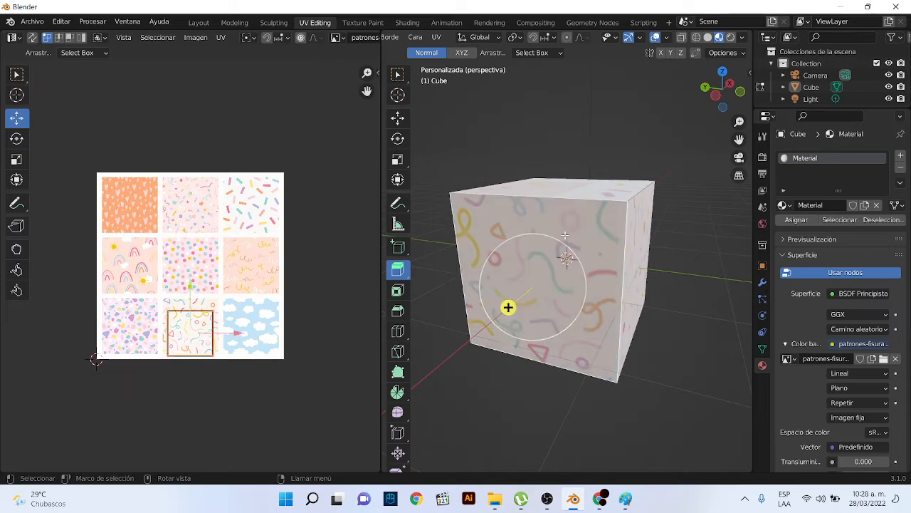
pyautogui.moveTo(507, 307); pyautogui.dragTo(529, 342, button='middle')
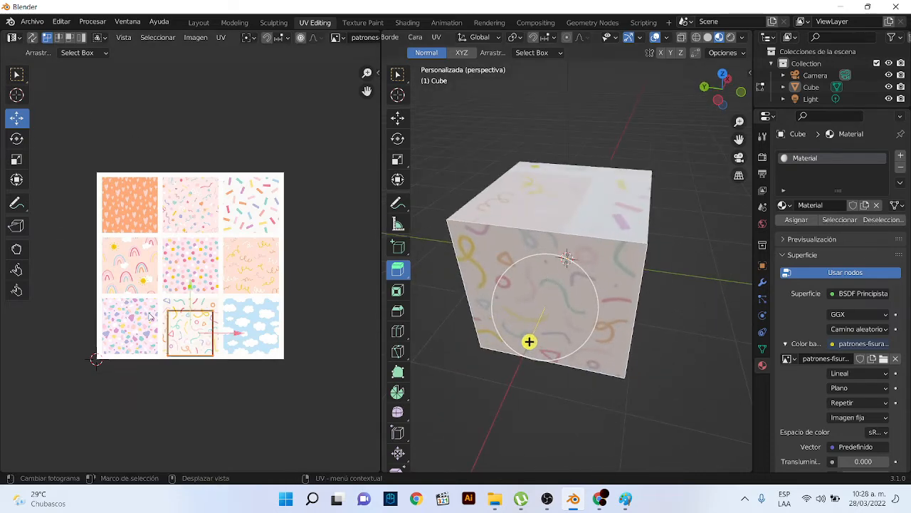
pyautogui.scroll(4, 150, 316)
pyautogui.press('g')
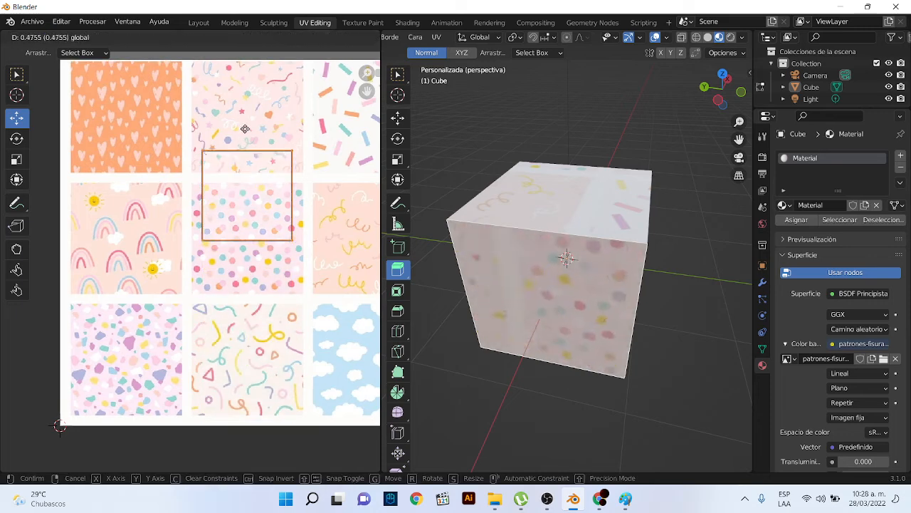
pyautogui.moveTo(244, 129); pyautogui.dragTo(245, 50)
pyautogui.moveTo(251, 80); pyautogui.dragTo(257, 107, button='middle')
pyautogui.moveTo(284, 143); pyautogui.dragTo(159, 143)
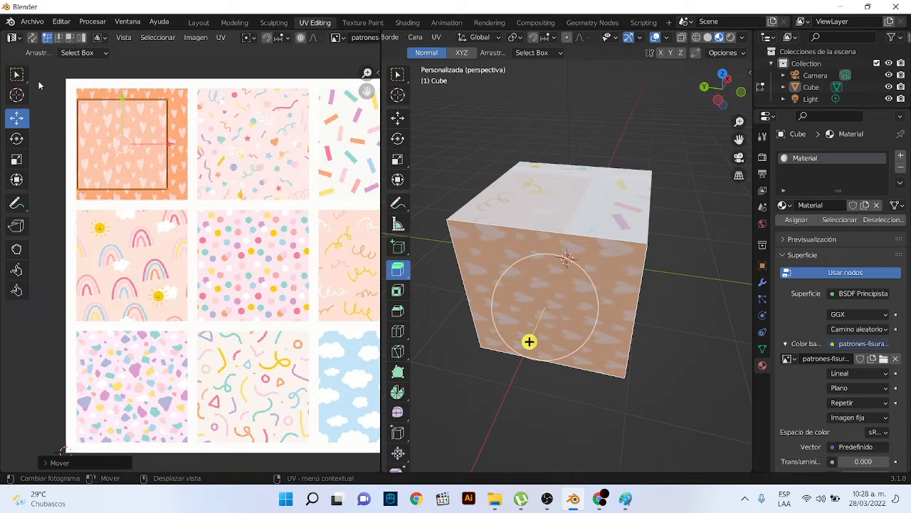
# Move the edges of the side face's UV island outward until it fills the orange hearts tile
pyautogui.click(16, 74)
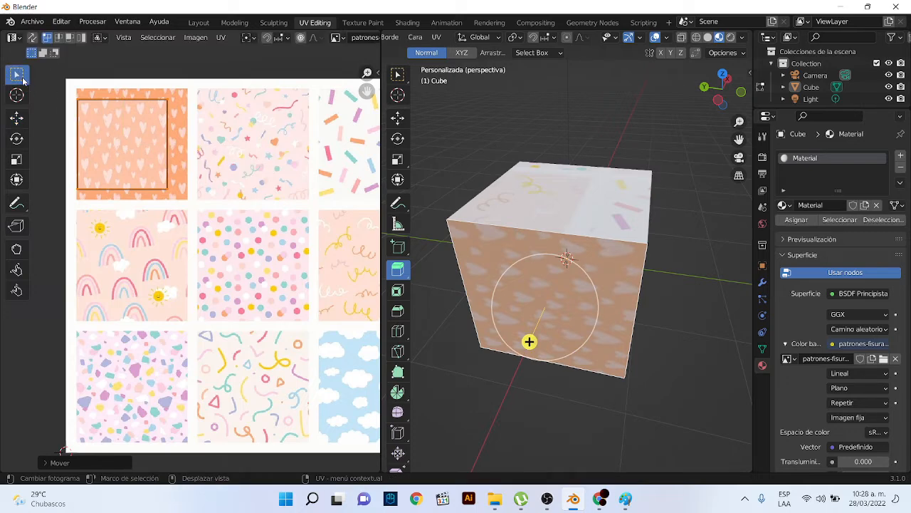
pyautogui.moveTo(58, 79); pyautogui.dragTo(187, 108)
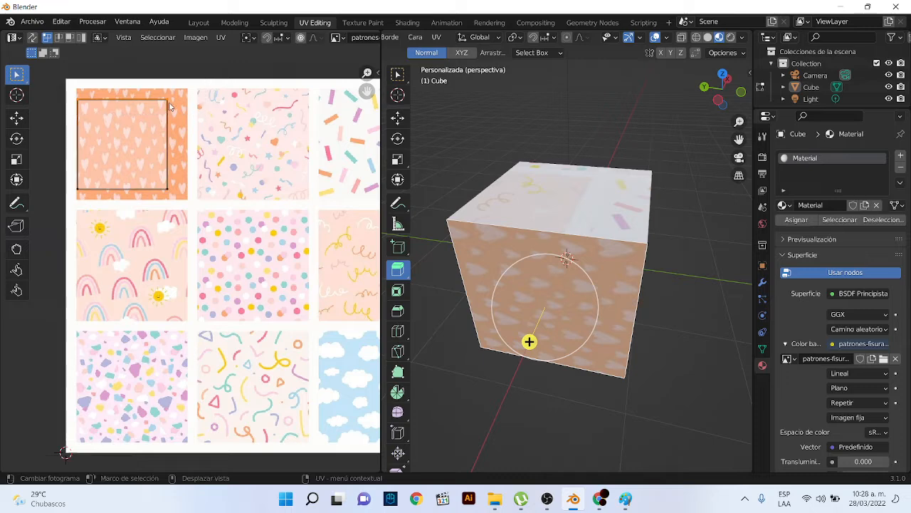
pyautogui.click(16, 117)
pyautogui.moveTo(123, 77); pyautogui.dragTo(126, 60)
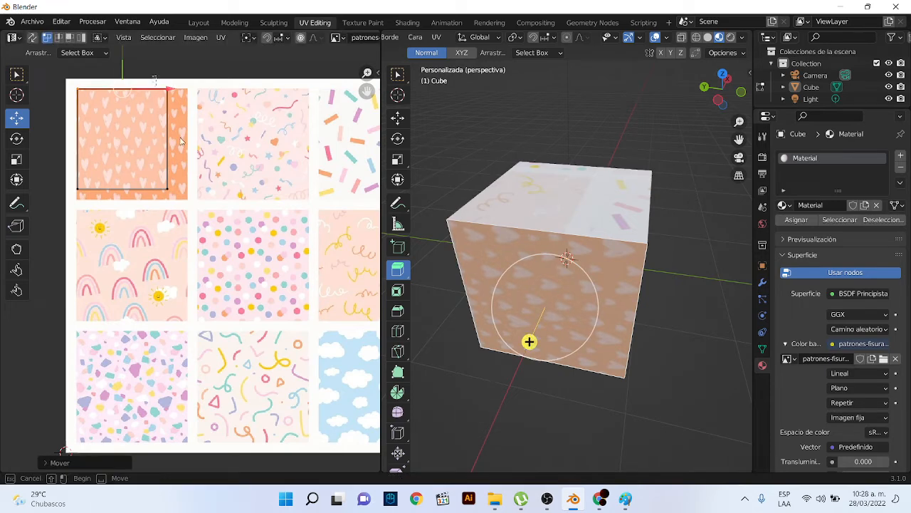
pyautogui.moveTo(213, 138); pyautogui.dragTo(234, 139)
pyautogui.moveTo(212, 176); pyautogui.dragTo(55, 205)
pyautogui.moveTo(132, 150); pyautogui.dragTo(131, 159)
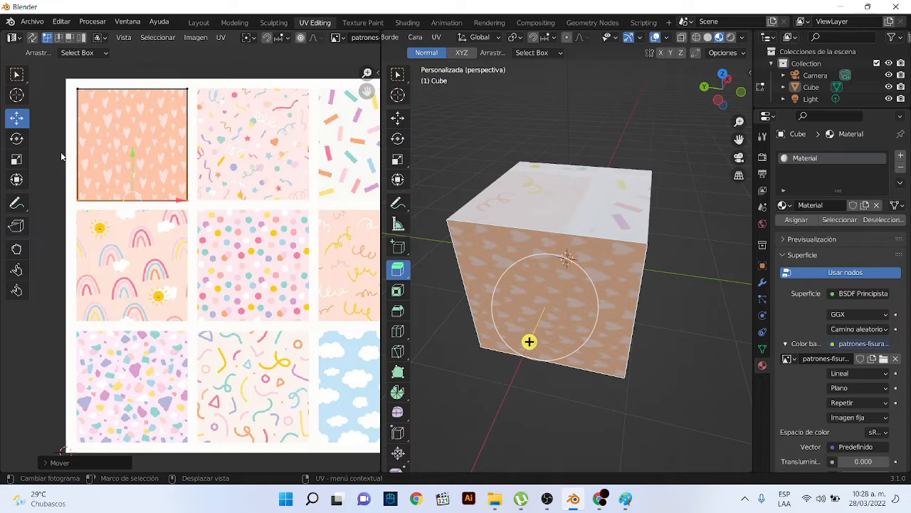
# Select the cube's top face and move its UV island to the upper-left corner of the pink confetti tile
pyautogui.scroll(-2, 203, 215)
pyautogui.moveTo(529, 341); pyautogui.dragTo(575, 223, button='middle')
pyautogui.click(576, 219)
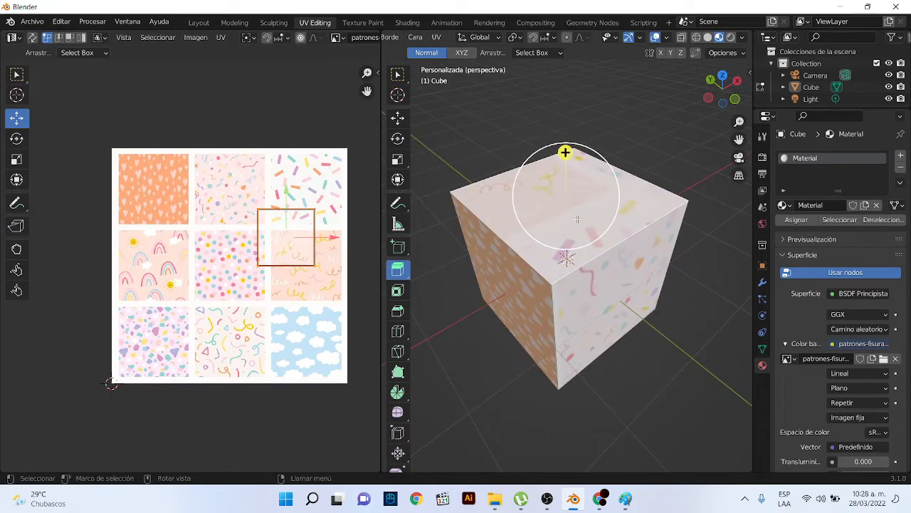
pyautogui.scroll(3, 313, 250)
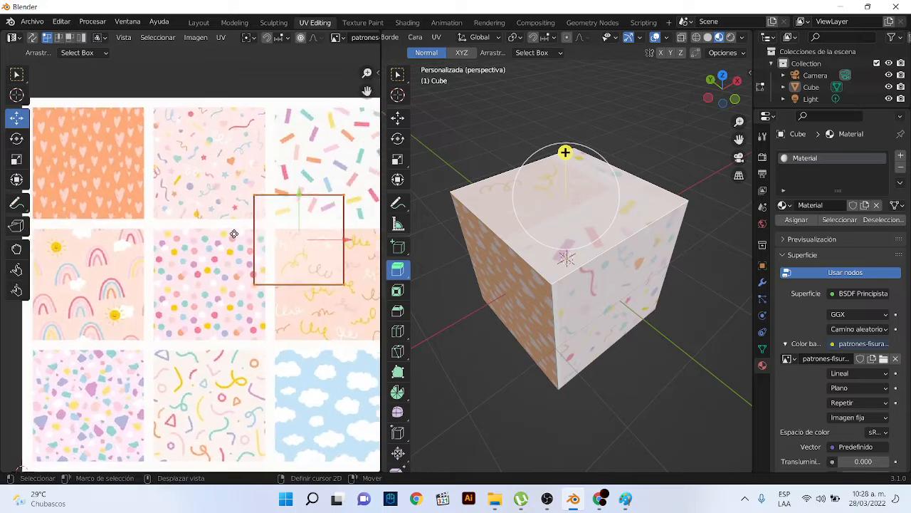
pyautogui.moveTo(266, 252); pyautogui.dragTo(171, 246)
pyautogui.moveTo(161, 212); pyautogui.dragTo(150, 124)
pyautogui.moveTo(204, 168)
pyautogui.mouseDown()
pyautogui.moveTo(195, 167)
pyautogui.moveTo(206, 168)
pyautogui.mouseUp()
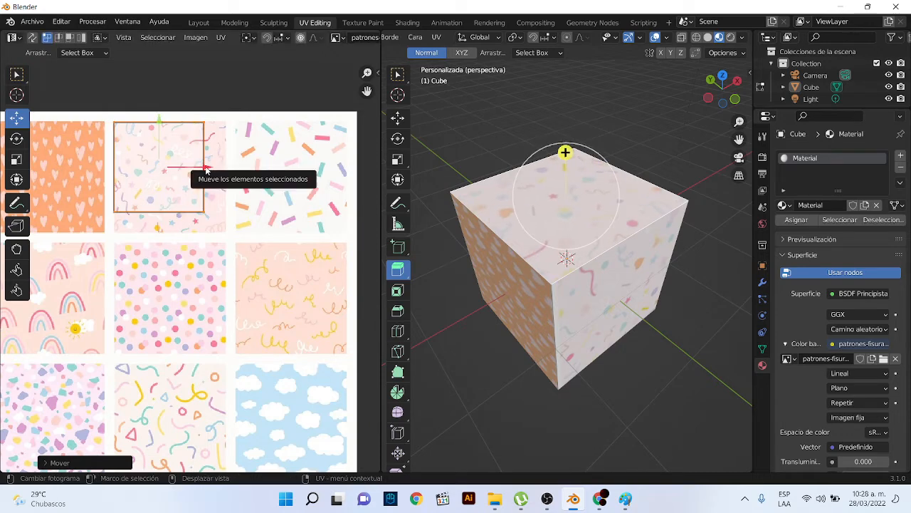
# Stretch the top face's UV island to the pink confetti tile's right and lower borders, and deselect the face
pyautogui.moveTo(193, 112); pyautogui.dragTo(224, 243)
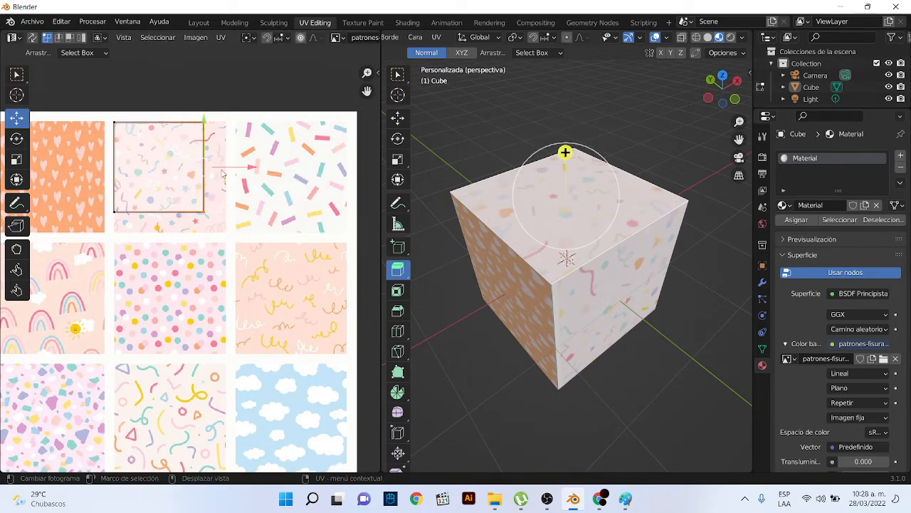
pyautogui.moveTo(249, 170); pyautogui.dragTo(272, 170)
pyautogui.moveTo(262, 203); pyautogui.dragTo(111, 245)
pyautogui.moveTo(173, 176); pyautogui.dragTo(177, 186)
pyautogui.click(498, 128)
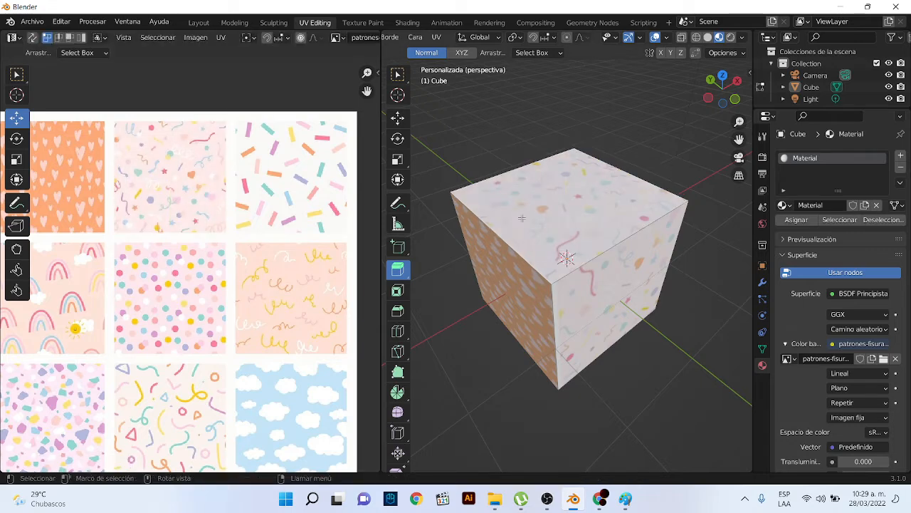
# Select the side face adjacent to the hearts face and move its UV island onto the central polka-dot tile
pyautogui.moveTo(537, 250); pyautogui.dragTo(555, 223, button='middle')
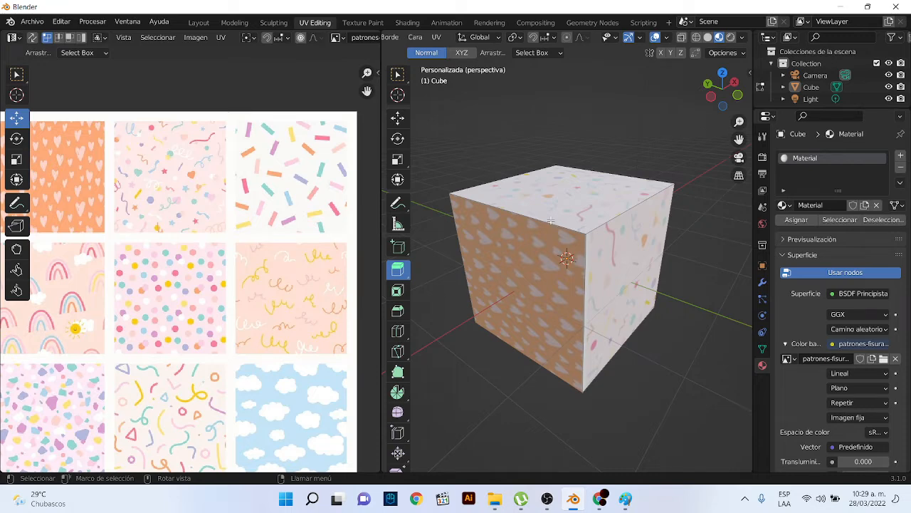
pyautogui.moveTo(551, 221); pyautogui.dragTo(649, 268, button='middle')
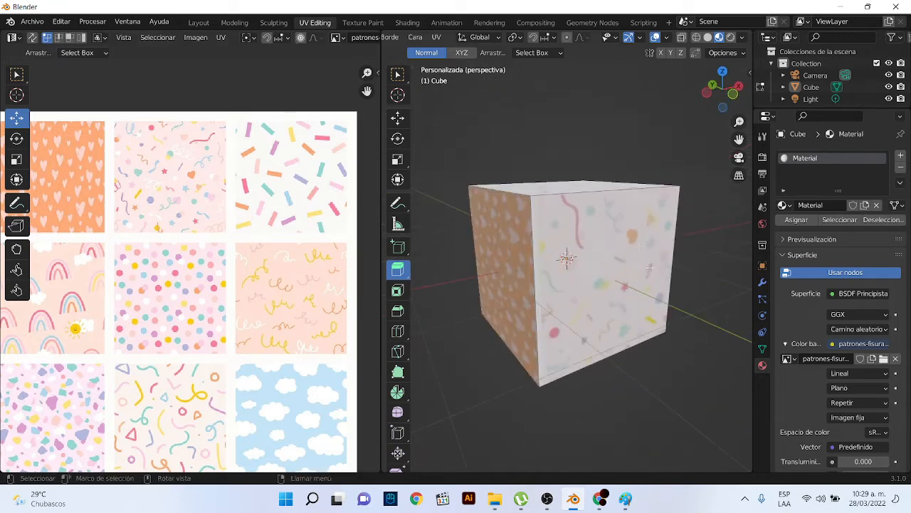
pyautogui.click(650, 267)
pyautogui.moveTo(170, 131); pyautogui.dragTo(159, 235)
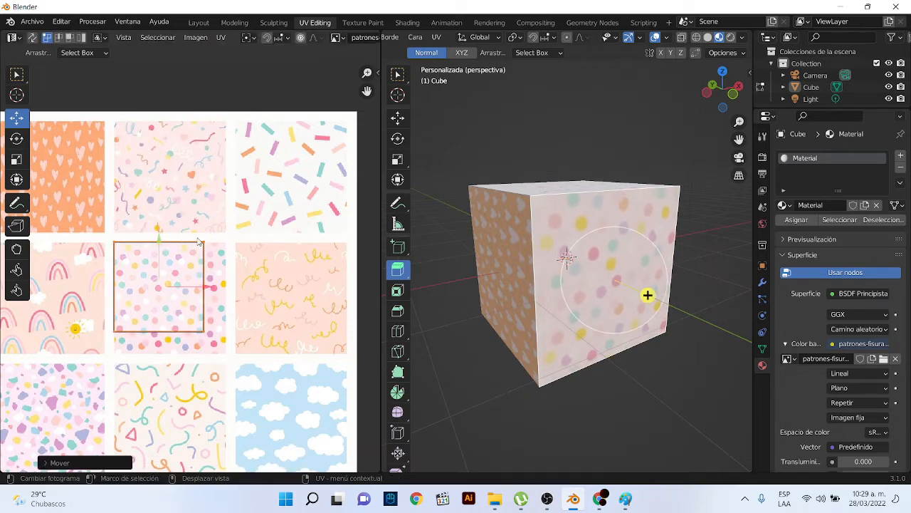
# Extend the right and lower edges of the UV island to fill the polka-dot tile
pyautogui.click(218, 313)
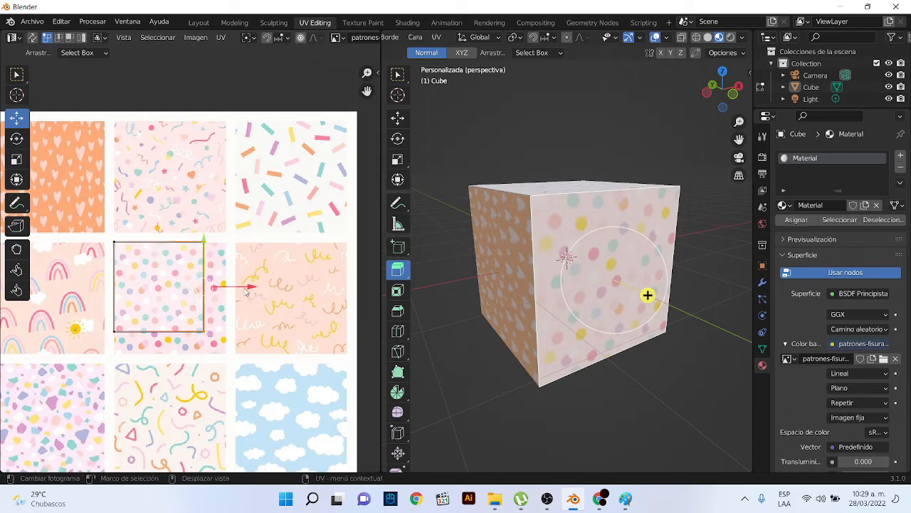
pyautogui.moveTo(245, 289); pyautogui.dragTo(270, 304)
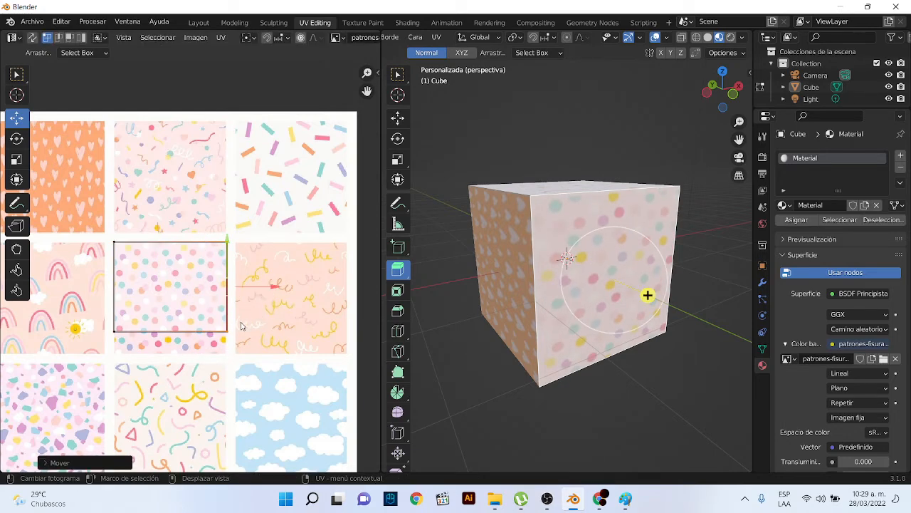
pyautogui.click(166, 306)
pyautogui.moveTo(177, 290); pyautogui.dragTo(168, 309)
# Select the next unmapped side face and move its UV island onto the upper-left corner of the rainbow tile
pyautogui.moveTo(648, 294); pyautogui.dragTo(519, 230, button='middle')
pyautogui.scroll(3, 565, 318)
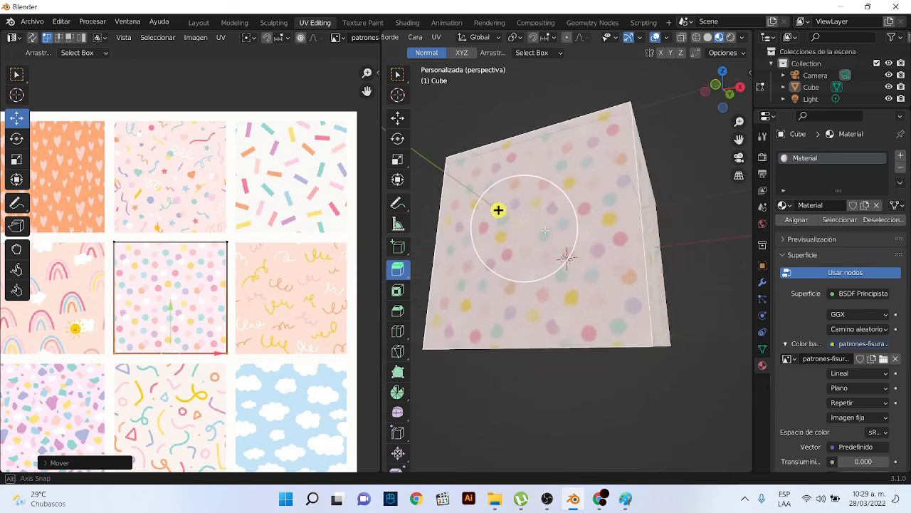
pyautogui.scroll(-1, 213, 356)
pyautogui.moveTo(214, 356); pyautogui.dragTo(255, 294, button='middle')
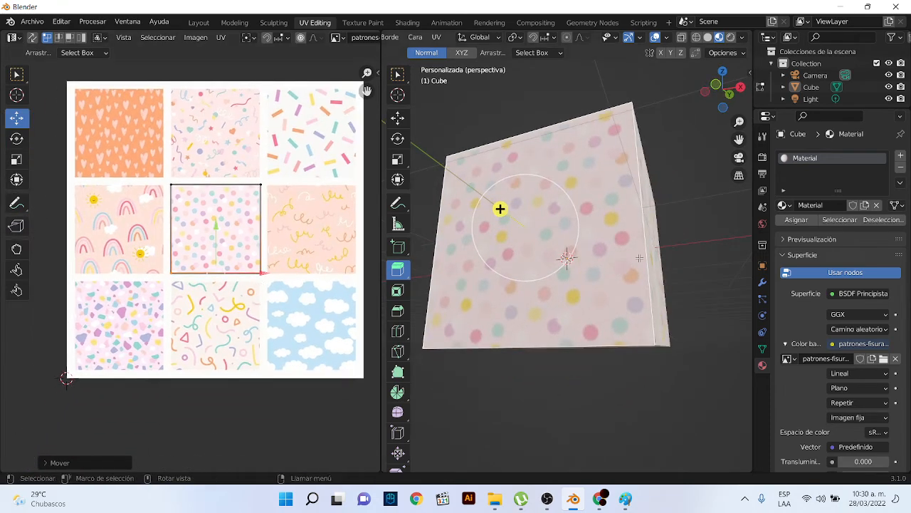
pyautogui.moveTo(639, 258); pyautogui.dragTo(561, 268, button='middle')
pyautogui.click(595, 235)
pyautogui.scroll(2, 237, 182)
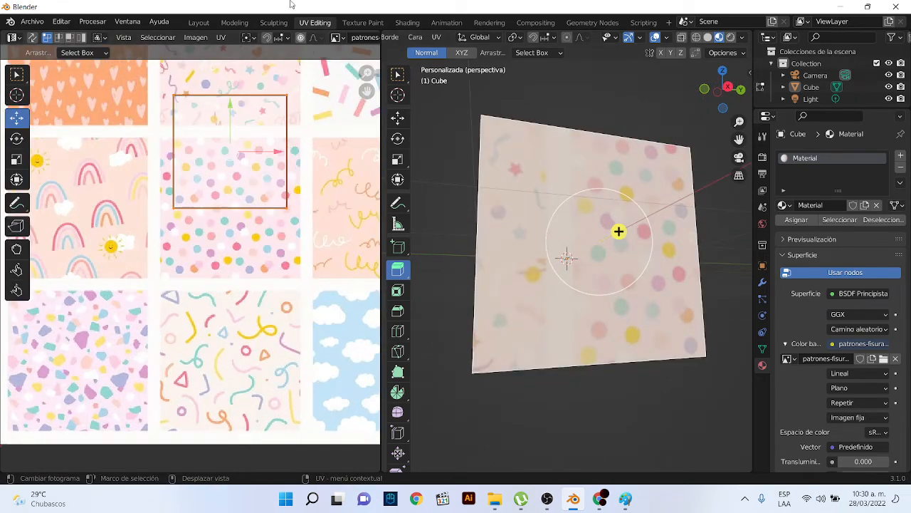
pyautogui.scroll(-2, 262, 153)
pyautogui.press('g')
pyautogui.press('x')
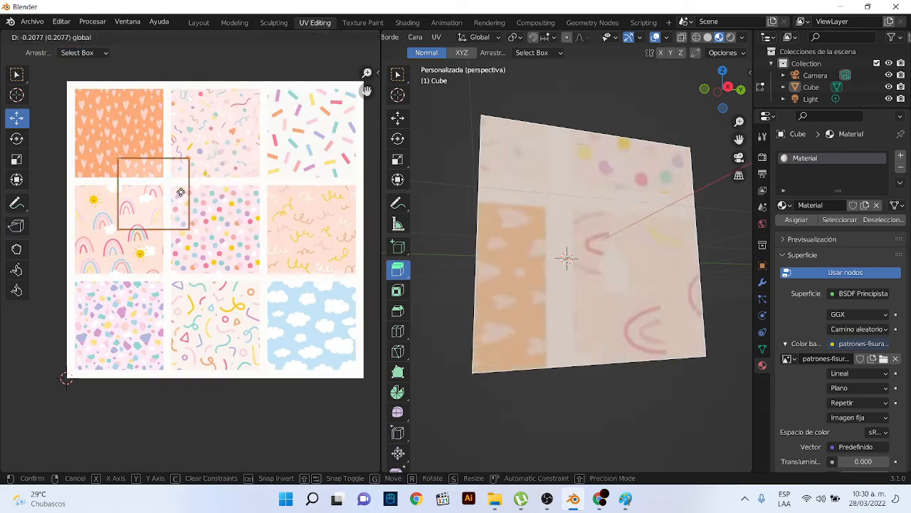
pyautogui.click(152, 205)
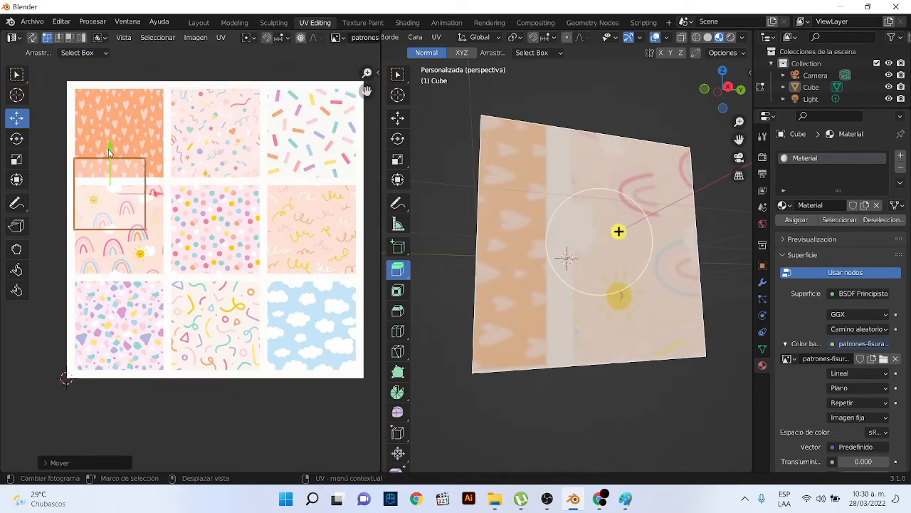
pyautogui.press('g')
pyautogui.press('y')
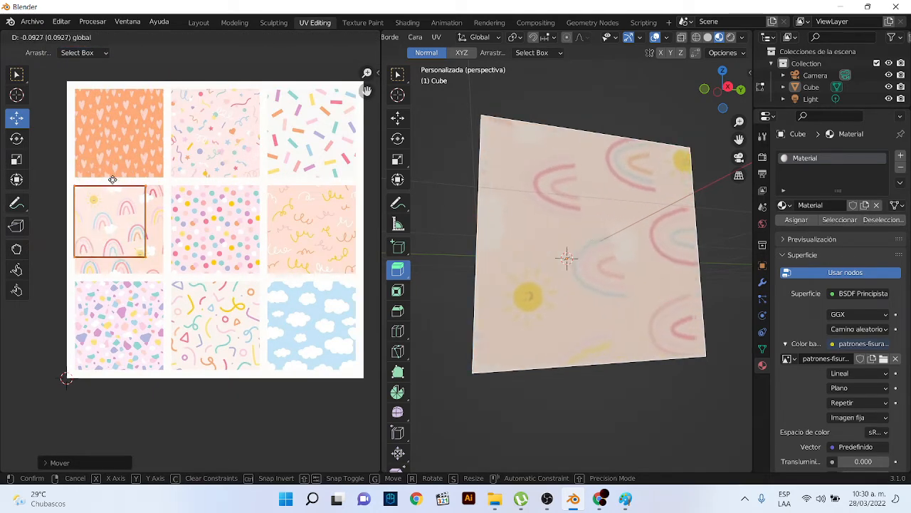
pyautogui.click(112, 178)
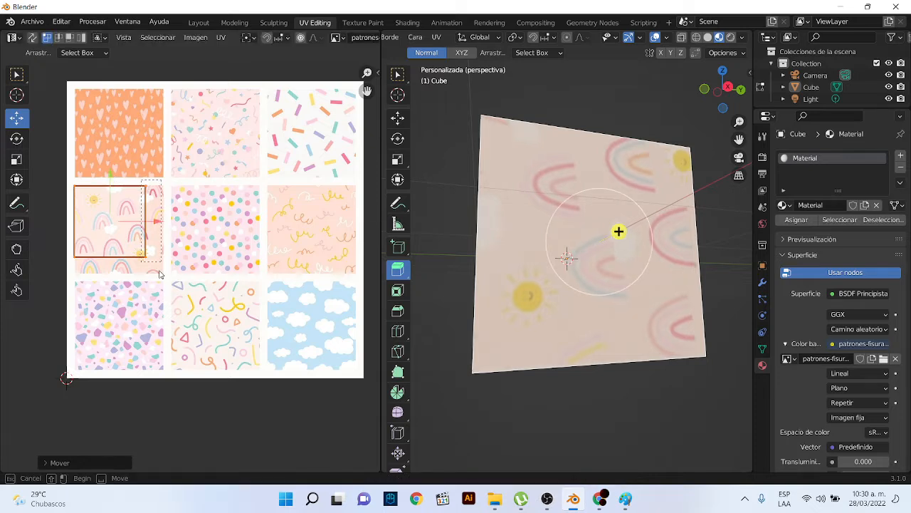
# Extend the right and lower edges of the UV island to cover the rainbow tile
pyautogui.moveTo(182, 226); pyautogui.dragTo(199, 226)
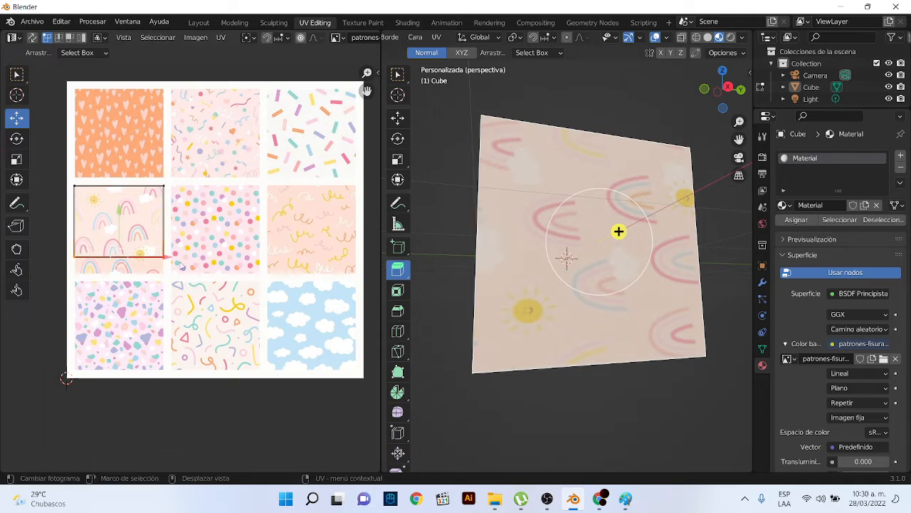
pyautogui.press('g')
pyautogui.press('y')
pyautogui.click(121, 229)
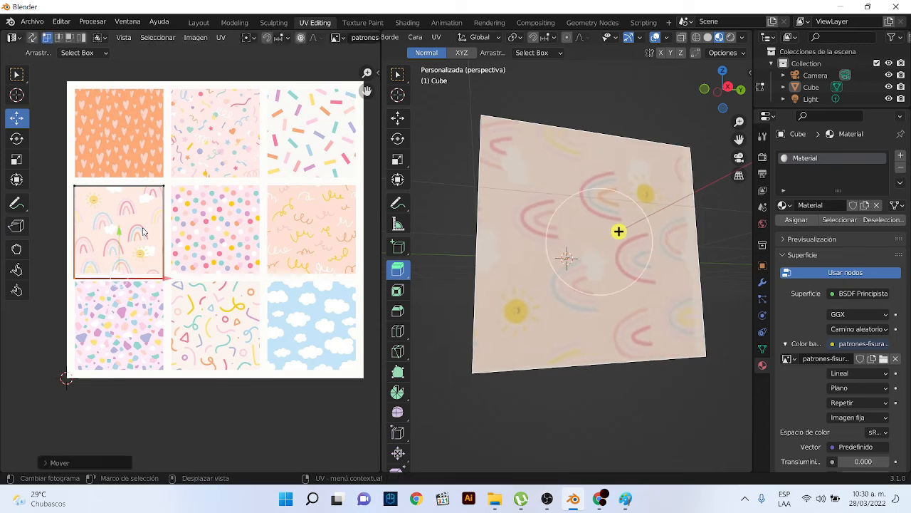
# Select the cube's bottom face, move its UV island onto the pastel terrazzo tile and extend its right and lower edges to fill it
pyautogui.moveTo(598, 238); pyautogui.dragTo(474, 277, button='middle')
pyautogui.hotkey('ctrl', 'z')
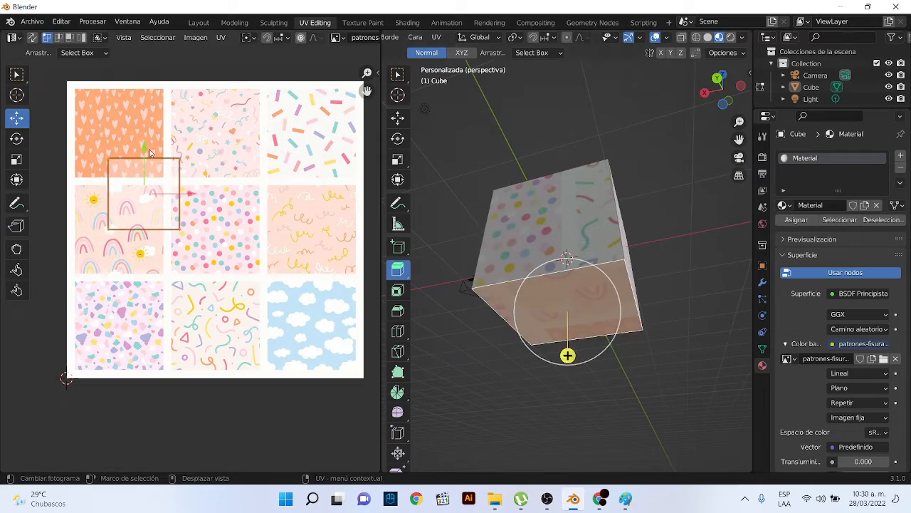
pyautogui.moveTo(148, 151); pyautogui.dragTo(146, 274)
pyautogui.moveTo(197, 318)
pyautogui.mouseDown()
pyautogui.moveTo(159, 316)
pyautogui.moveTo(172, 363)
pyautogui.moveTo(192, 316)
pyautogui.moveTo(209, 318)
pyautogui.mouseUp()
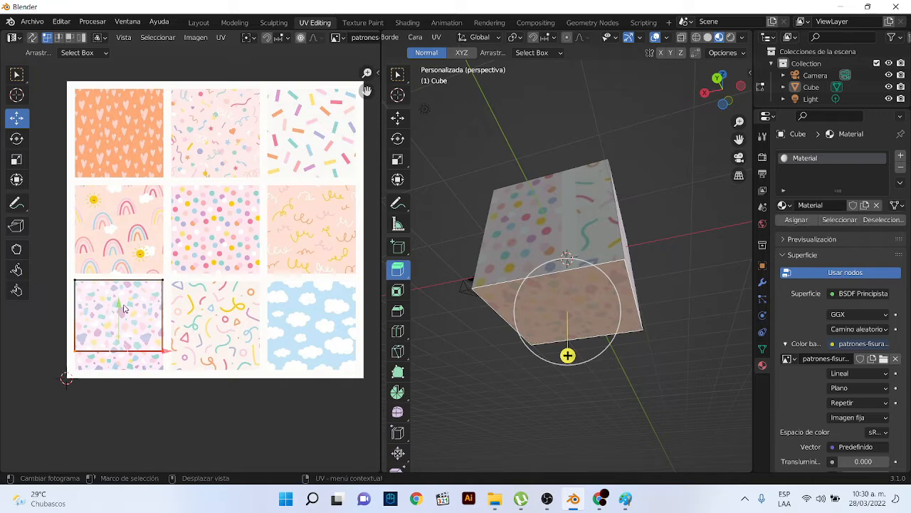
pyautogui.moveTo(120, 310); pyautogui.dragTo(125, 332)
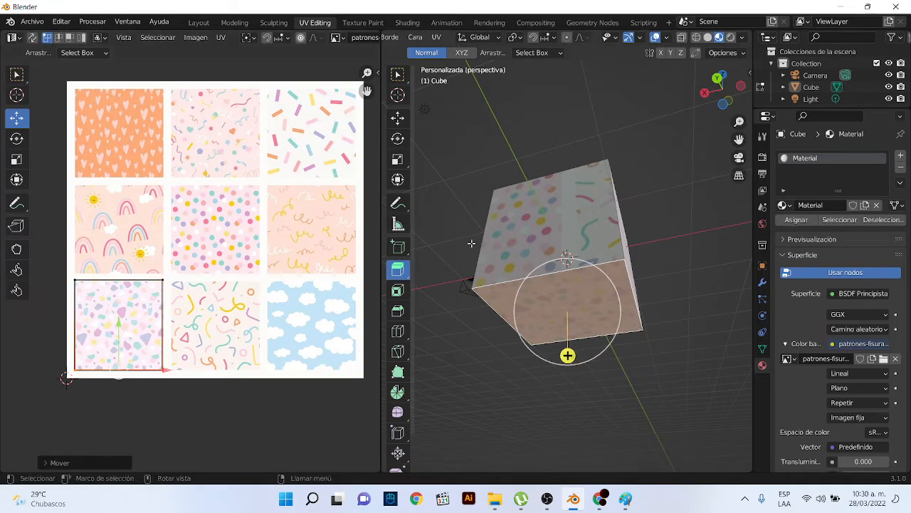
# Select all linked faces of the cube, isolate the last unmapped UV island and move it onto the cloud tile's upper-left corner
pyautogui.press('l')
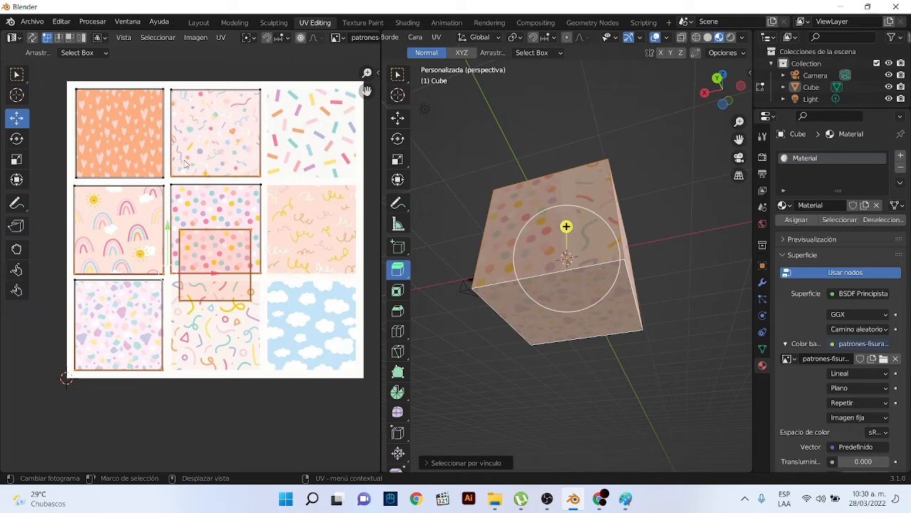
pyautogui.click(248, 336)
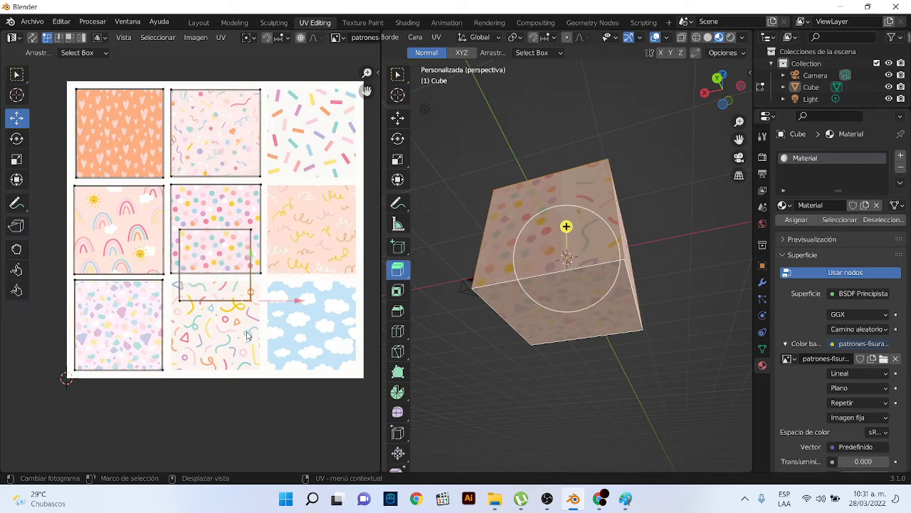
pyautogui.press('l')
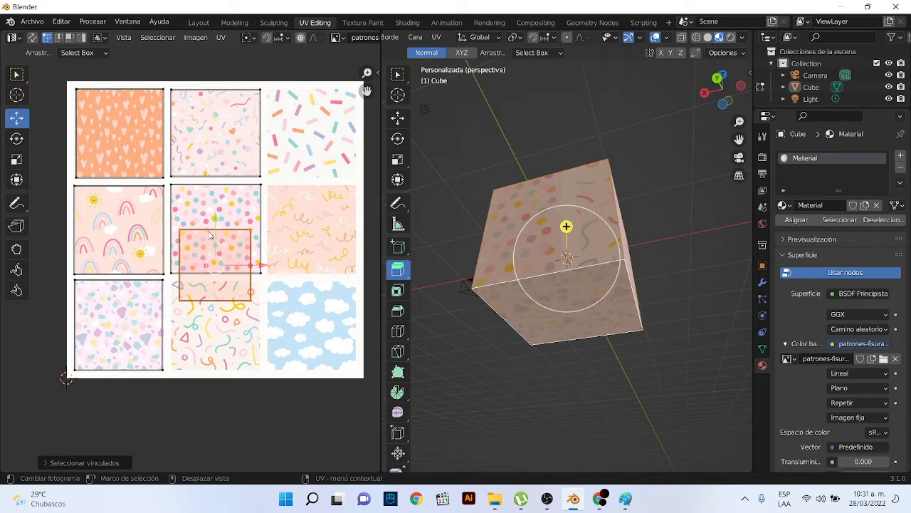
pyautogui.press('g')
pyautogui.moveTo(220, 274); pyautogui.dragTo(219, 272)
pyautogui.moveTo(257, 320); pyautogui.dragTo(346, 343)
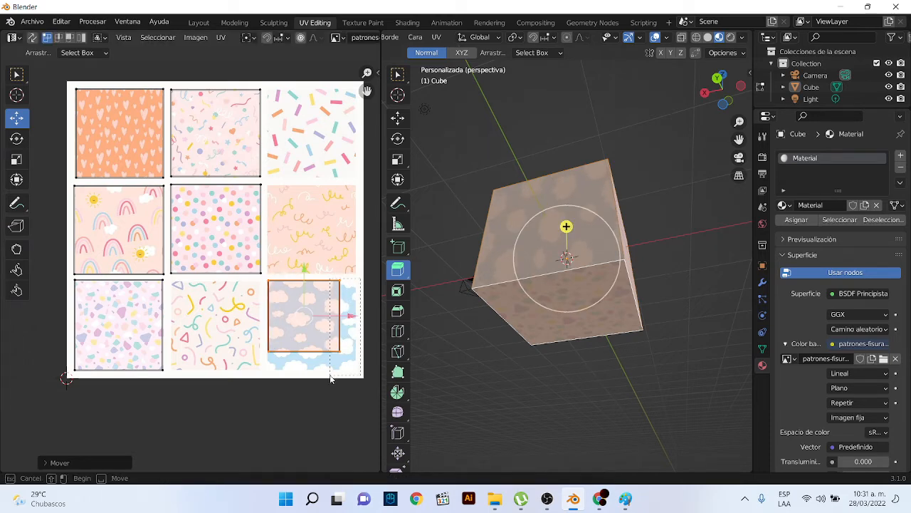
# Extend the right and lower edges of the UV island to cover the cloud tile
pyautogui.click(340, 351)
pyautogui.moveTo(368, 319); pyautogui.dragTo(3, 318)
pyautogui.moveTo(233, 376); pyautogui.dragTo(377, 343)
pyautogui.moveTo(310, 308); pyautogui.dragTo(292, 329)
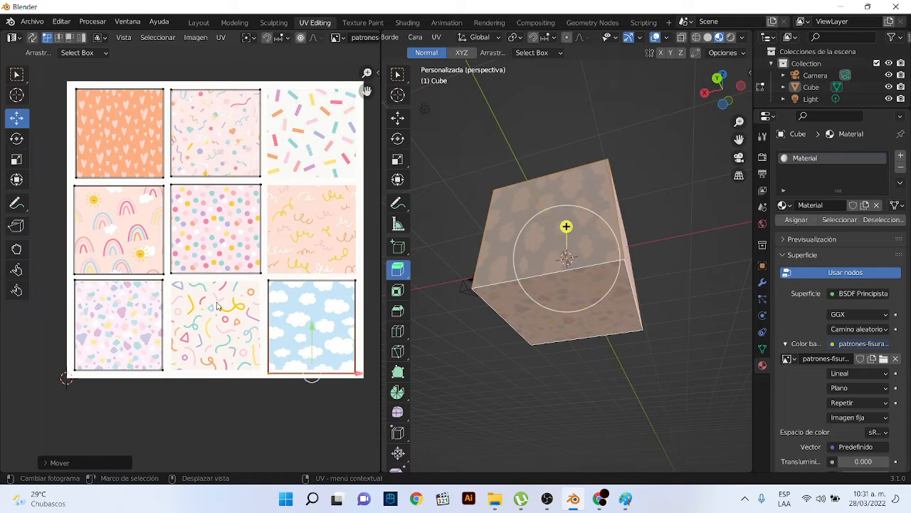
pyautogui.moveTo(346, 270); pyautogui.dragTo(380, 381)
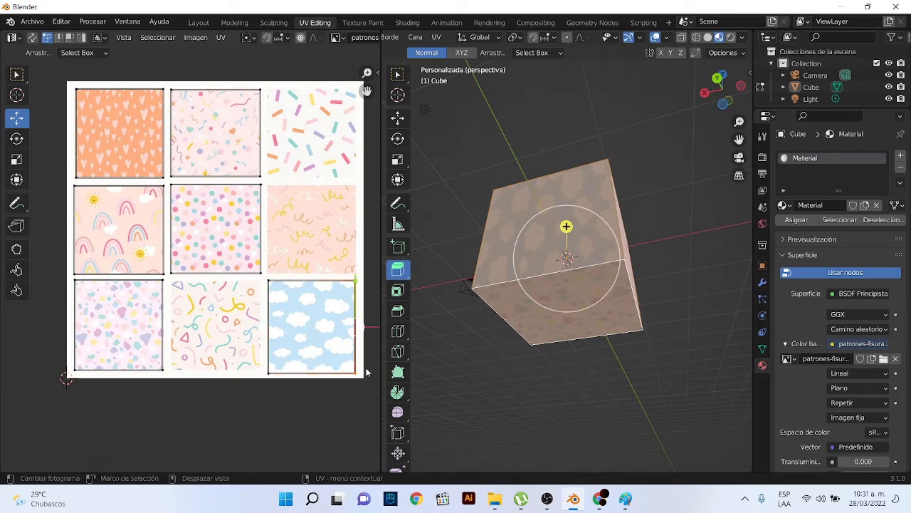
pyautogui.press('g')
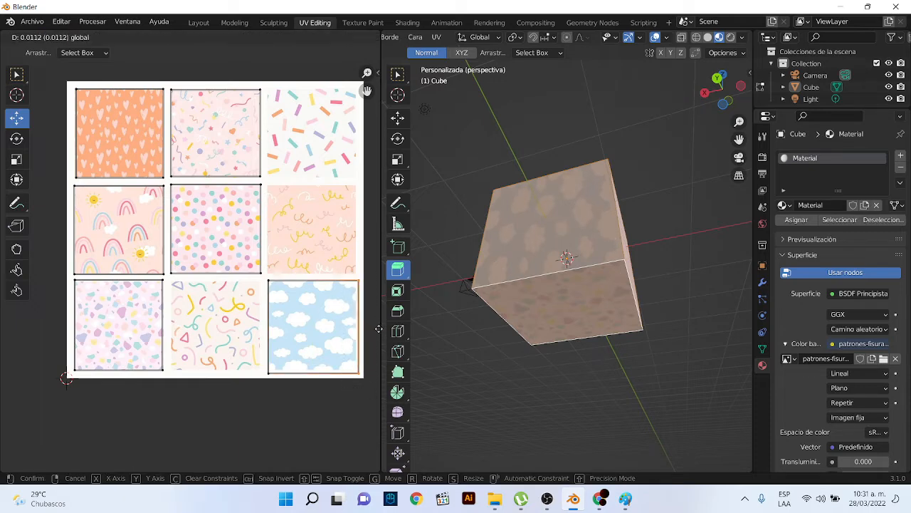
pyautogui.click(375, 332)
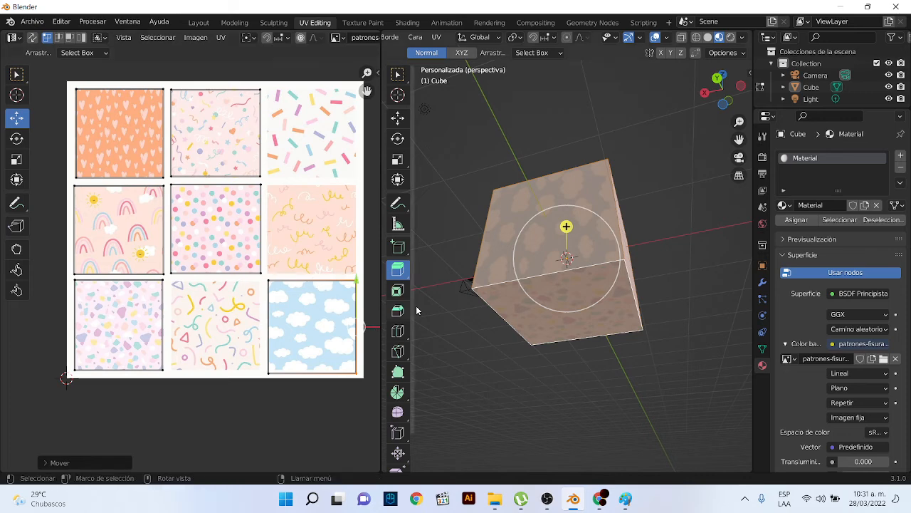
# Select the whole UV island on the cloud tile and rotate it 90° about Z
pyautogui.moveTo(555, 343); pyautogui.dragTo(564, 229, button='middle')
pyautogui.moveTo(581, 262); pyautogui.dragTo(554, 290, button='middle')
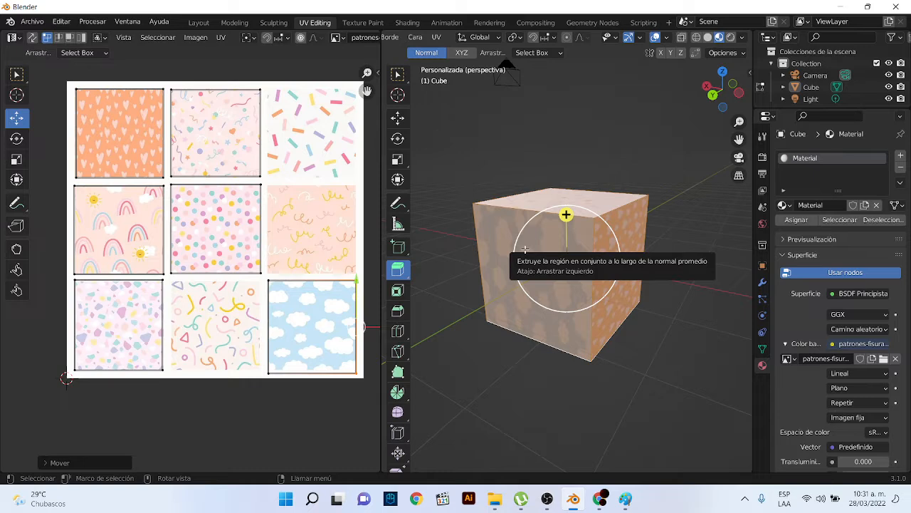
pyautogui.click(16, 139)
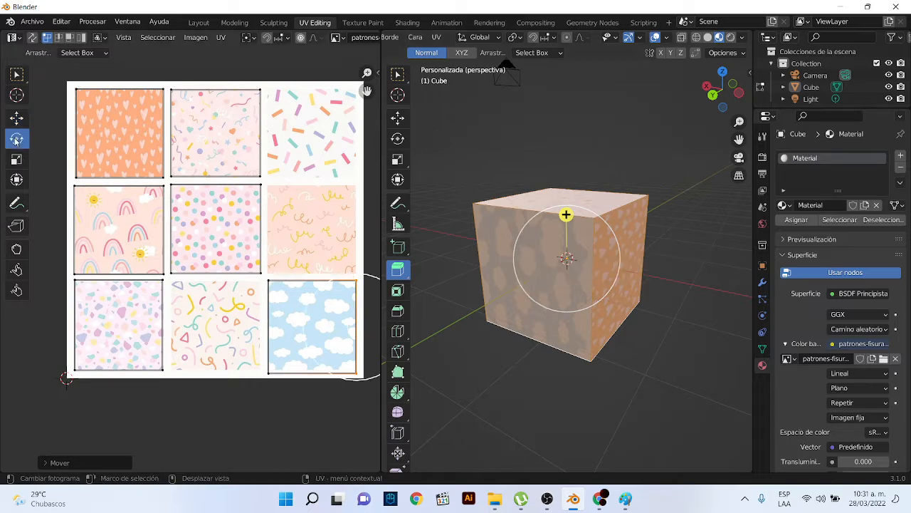
pyautogui.moveTo(258, 276); pyautogui.dragTo(378, 406)
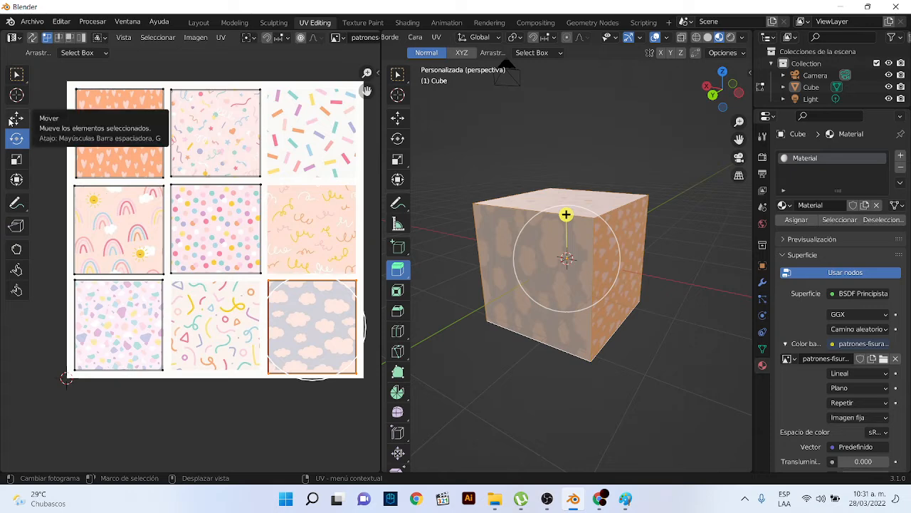
pyautogui.moveTo(345, 288); pyautogui.dragTo(260, 273)
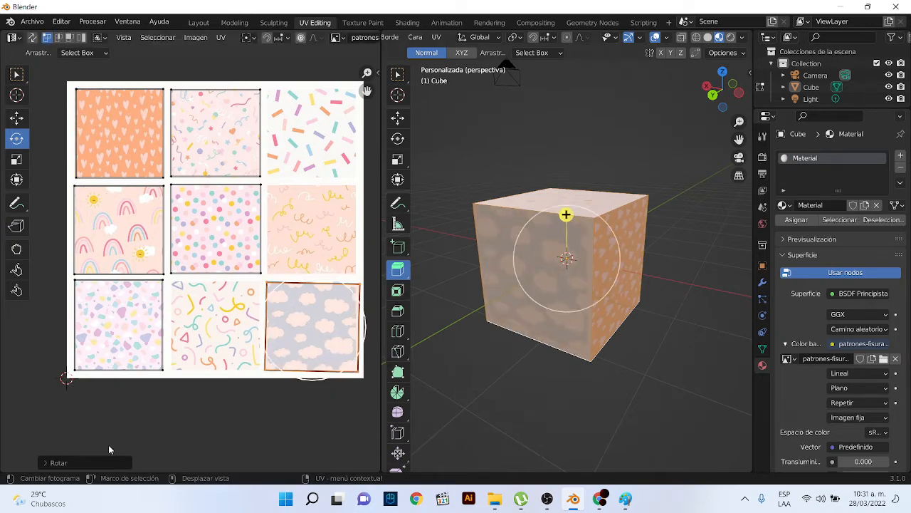
pyautogui.click(85, 465)
pyautogui.click(166, 416)
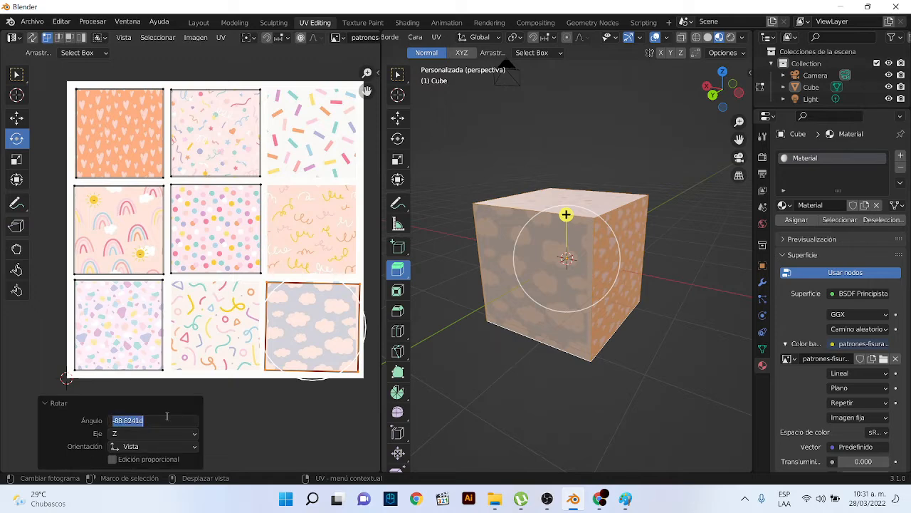
pyautogui.write('/0')
pyautogui.press('Return')
pyautogui.click(167, 417)
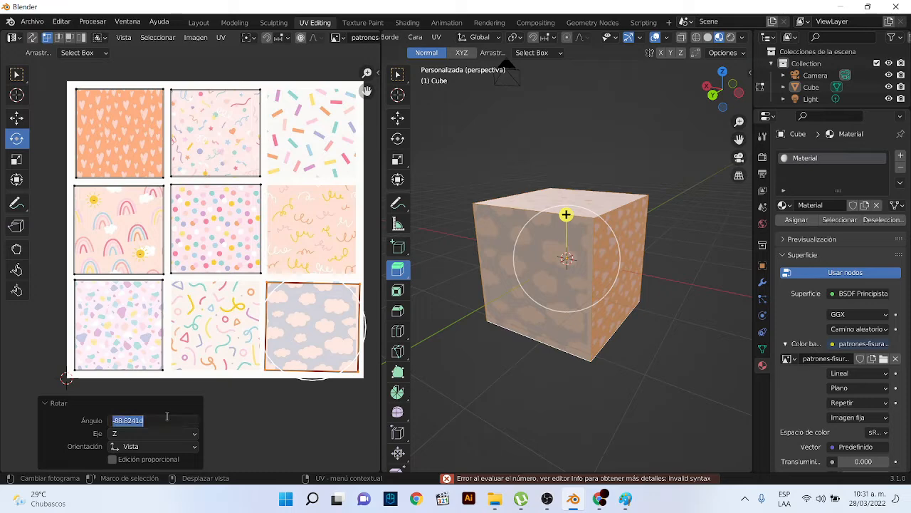
pyautogui.write('90')
pyautogui.press('Return')
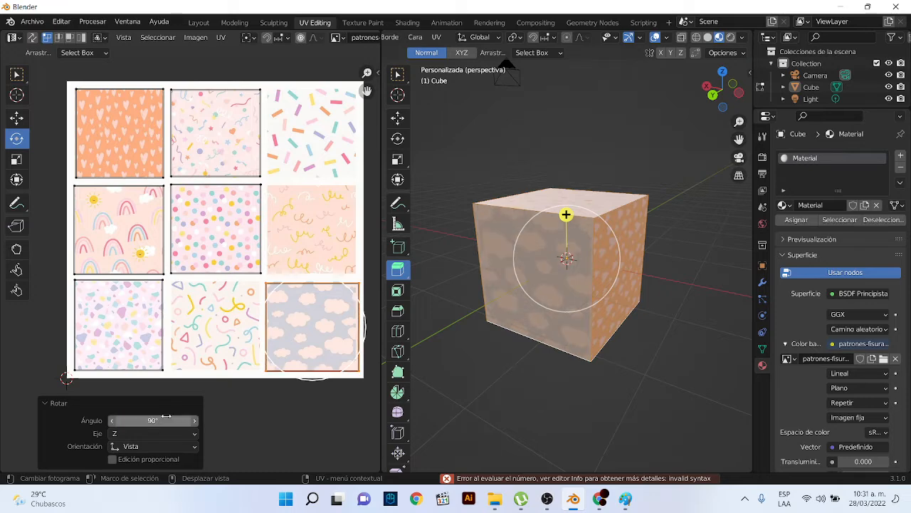
# Realign the upper and right edges of the rotated UV island with the borders of the cloud tile
pyautogui.click(252, 287)
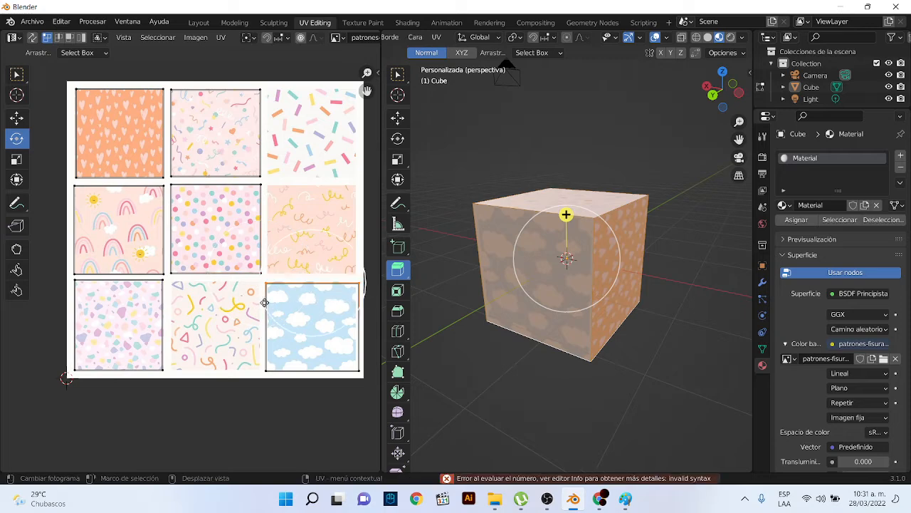
pyautogui.click(21, 117)
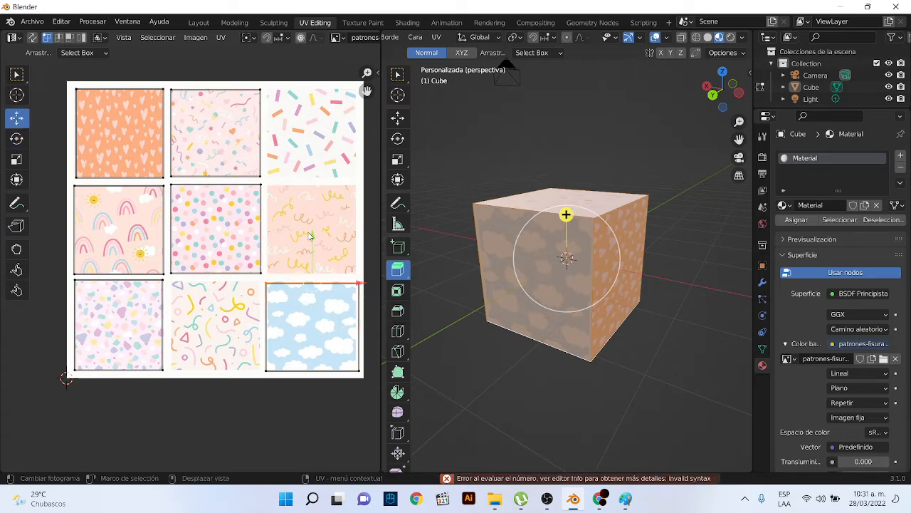
pyautogui.moveTo(309, 236); pyautogui.dragTo(307, 235)
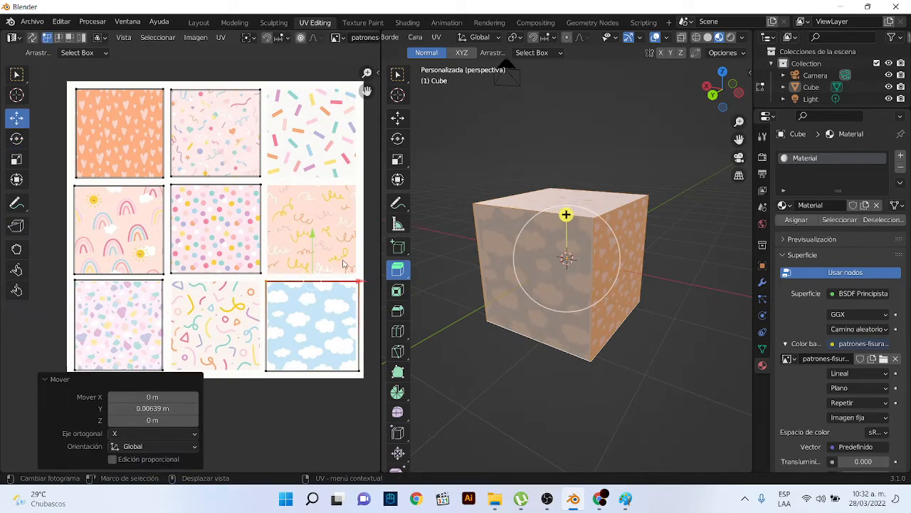
pyautogui.click(359, 324)
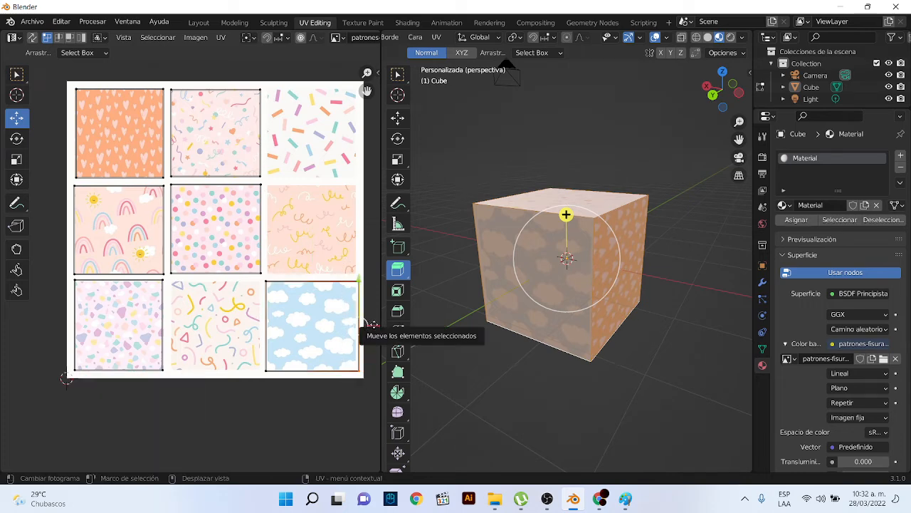
pyautogui.moveTo(373, 324); pyautogui.dragTo(370, 325)
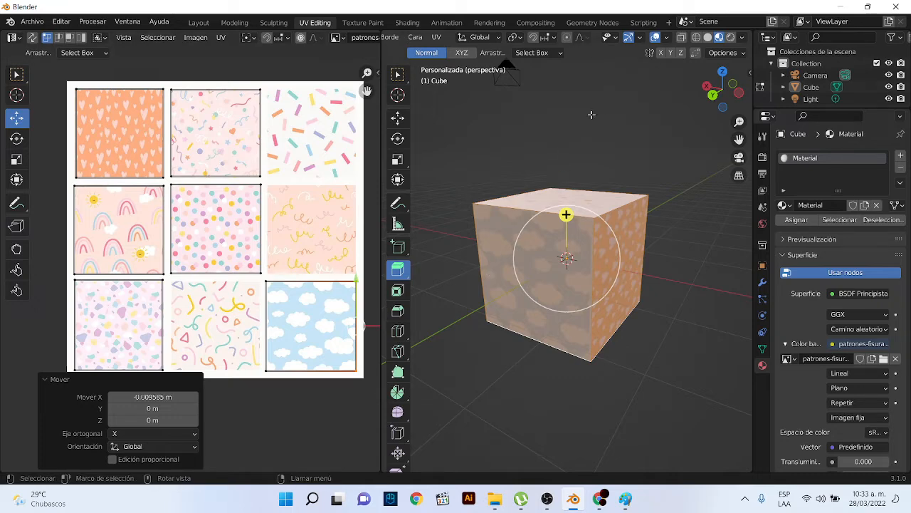
# Deselect the faces, switch to the Layout workspace with Material Preview shading and inspect the textured cube from several sides
pyautogui.click(603, 150)
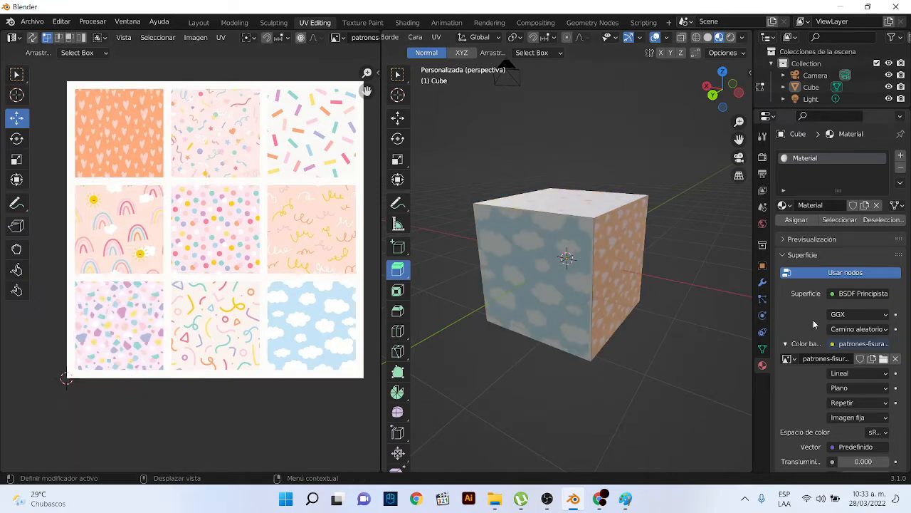
pyautogui.scroll(-2, 814, 324)
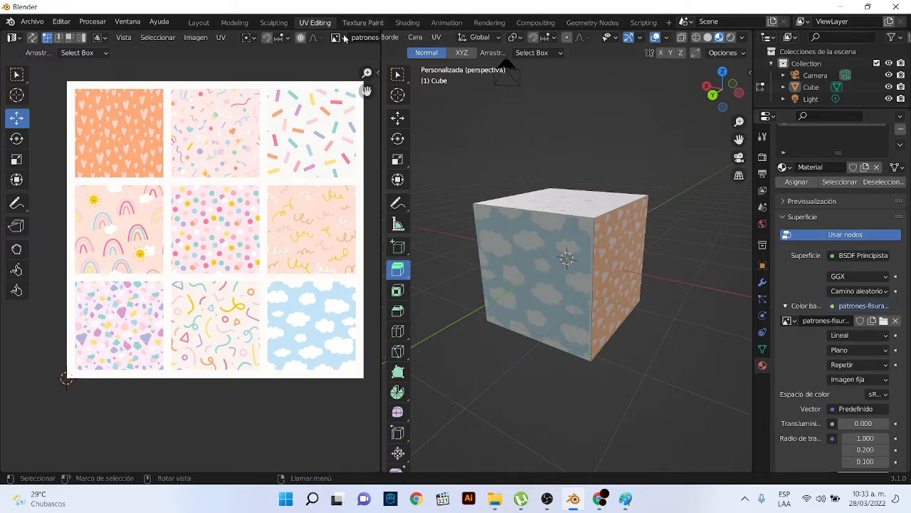
pyautogui.click(199, 22)
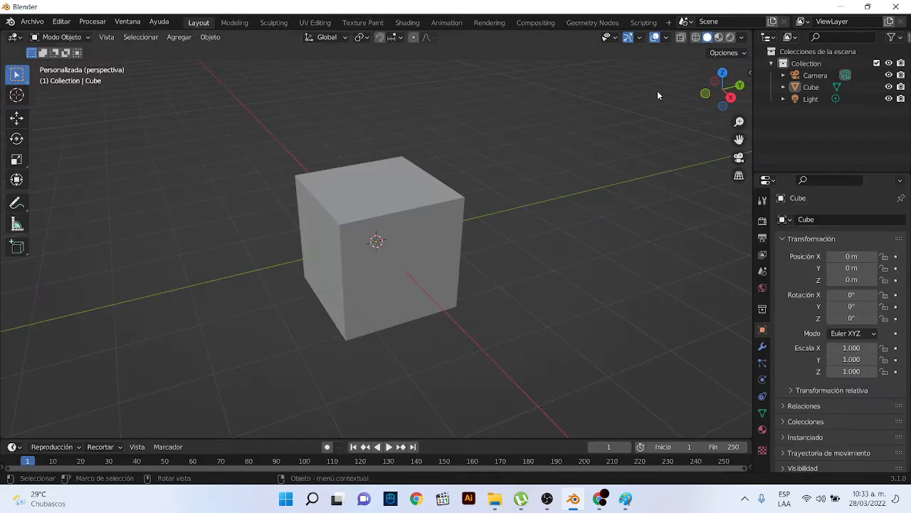
pyautogui.click(718, 37)
pyautogui.scroll(3, 440, 188)
pyautogui.moveTo(440, 188)
pyautogui.mouseDown(button='middle')
pyautogui.moveTo(616, 168)
pyautogui.moveTo(287, 176)
pyautogui.moveTo(518, 175)
pyautogui.mouseUp(button='middle')
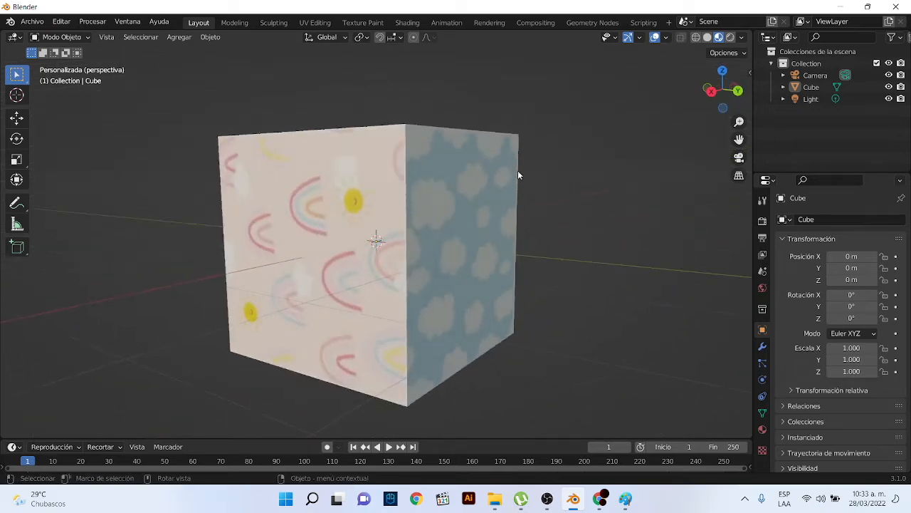
pyautogui.moveTo(392, 173); pyautogui.dragTo(410, 278, button='middle')
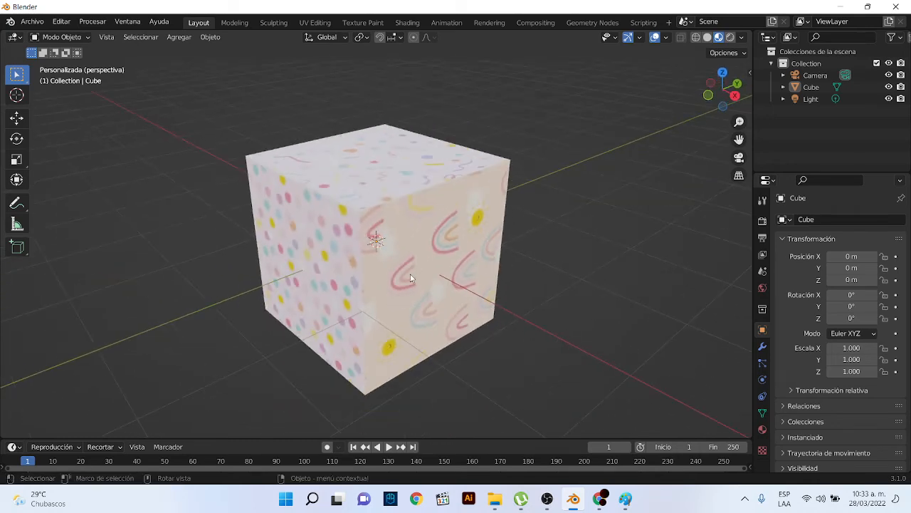
pyautogui.scroll(1, 410, 278)
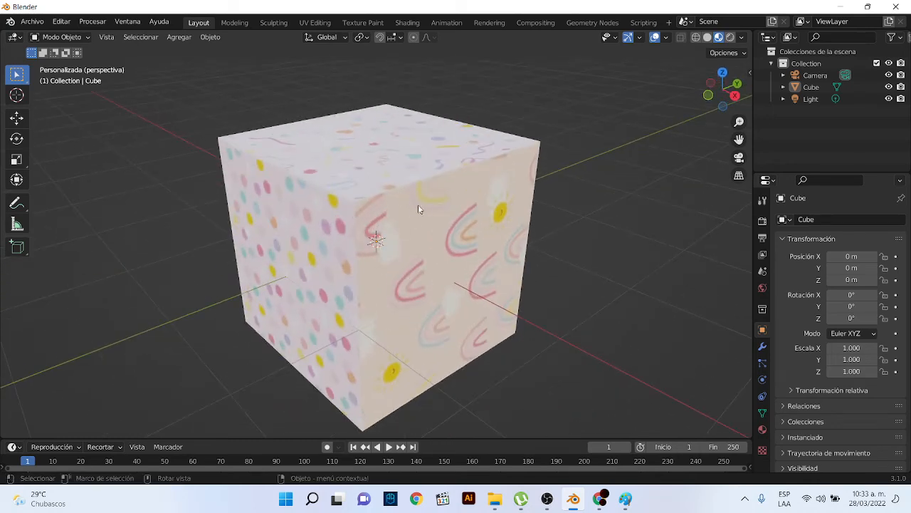
# Set the cube material's Metallic to 1.000 and its Roughness to about 0.088, checking the reflections on the cube
pyautogui.click(762, 430)
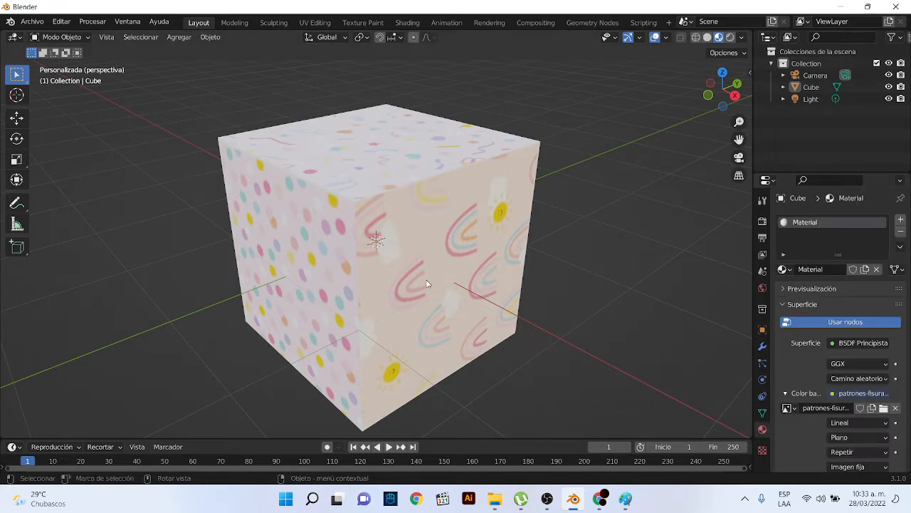
pyautogui.scroll(-5, 797, 331)
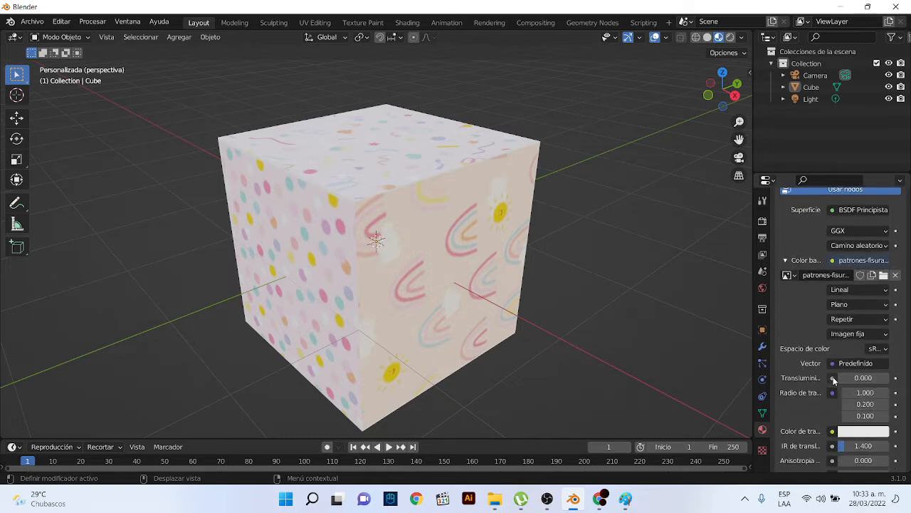
pyautogui.scroll(-3, 837, 384)
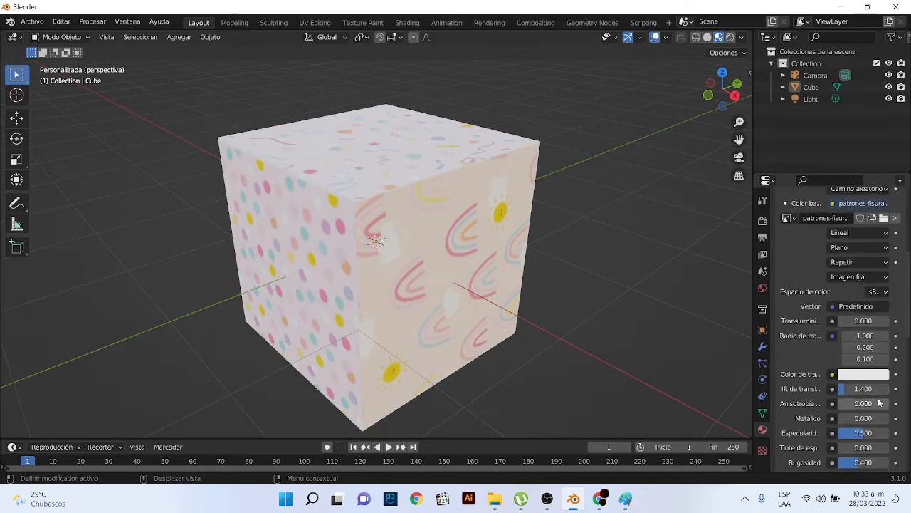
pyautogui.moveTo(843, 400); pyautogui.dragTo(891, 402)
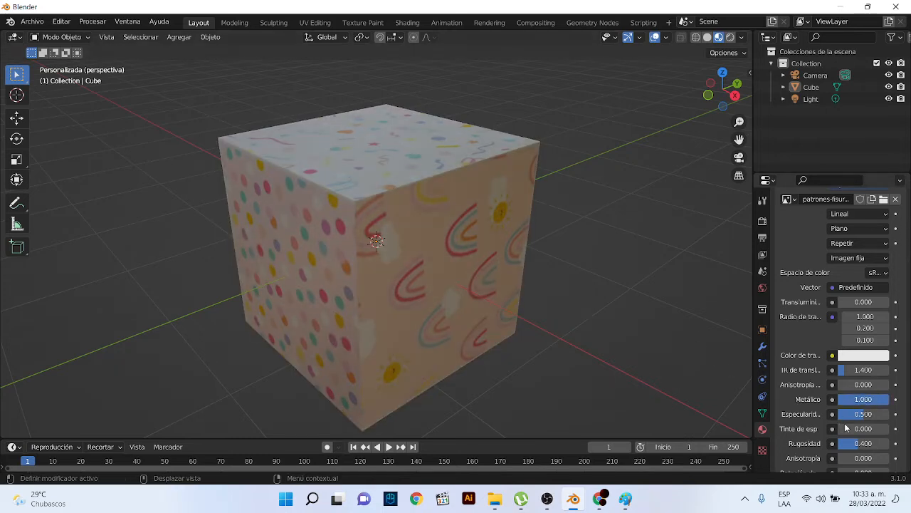
pyautogui.moveTo(858, 442); pyautogui.dragTo(843, 443)
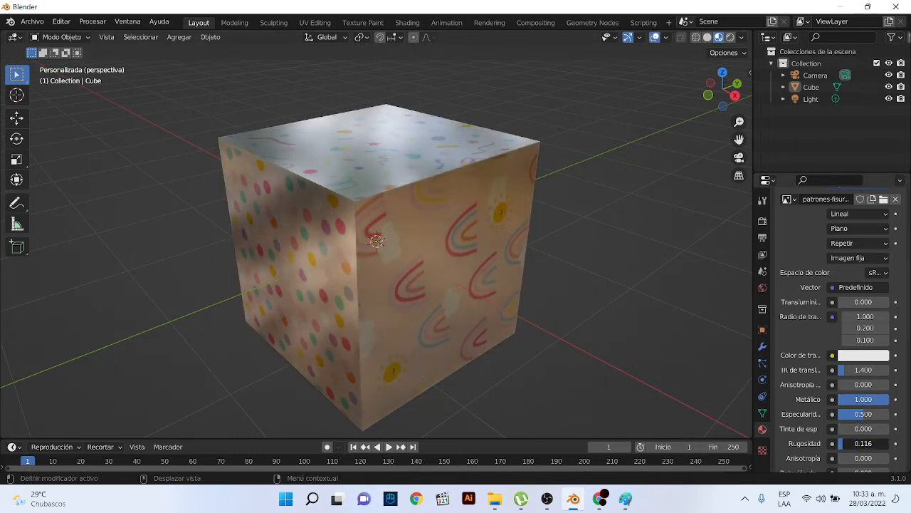
pyautogui.moveTo(437, 255); pyautogui.dragTo(469, 260, button='middle')
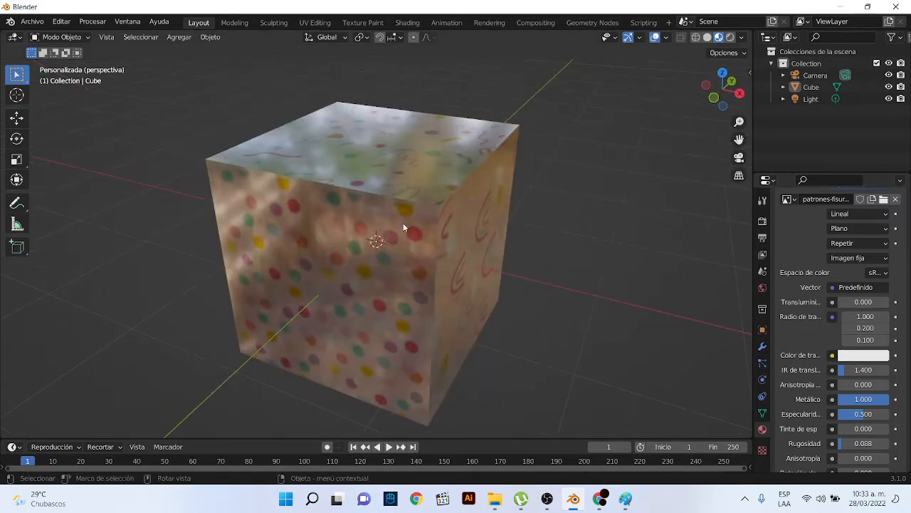
# Switch to the UV Editing workspace, showing the cube's pattern sheet alongside the textured model
pyautogui.moveTo(403, 226)
pyautogui.mouseDown(button='middle')
pyautogui.moveTo(385, 197)
pyautogui.moveTo(335, 196)
pyautogui.moveTo(315, 234)
pyautogui.moveTo(363, 212)
pyautogui.moveTo(409, 214)
pyautogui.mouseUp(button='middle')
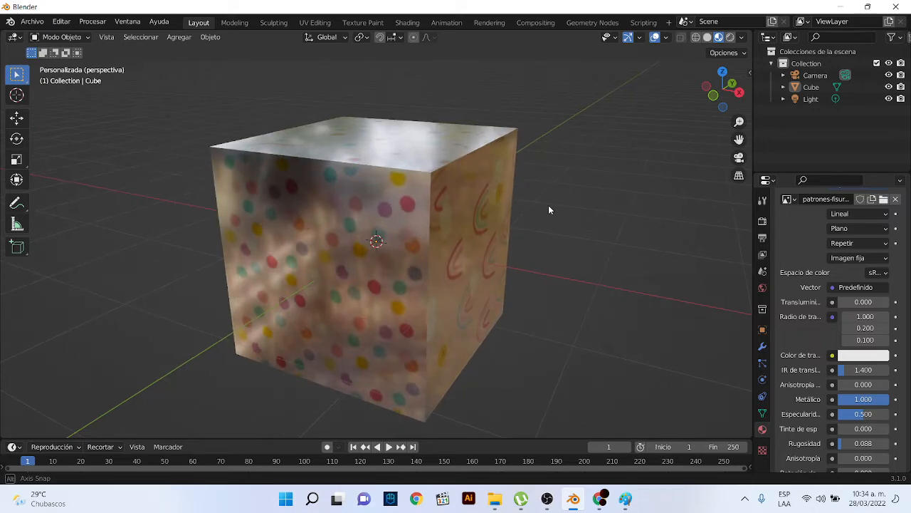
pyautogui.click(361, 23)
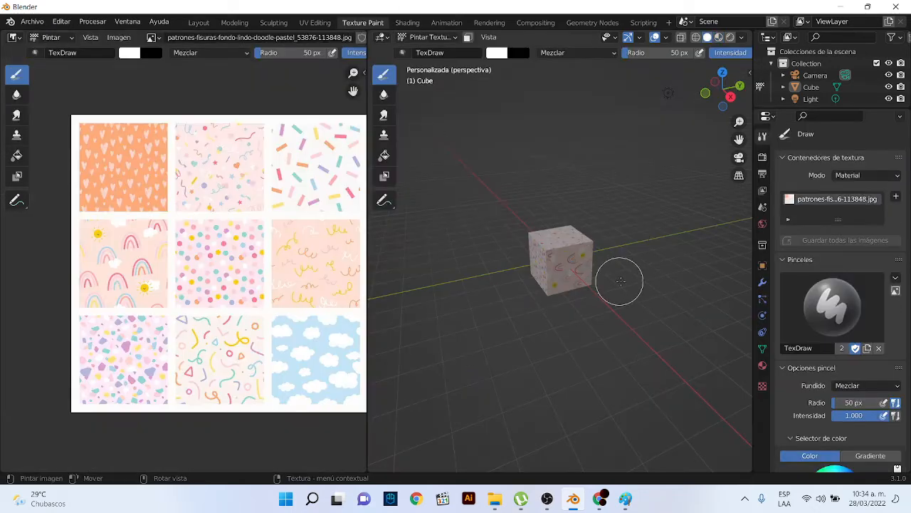
pyautogui.click(311, 22)
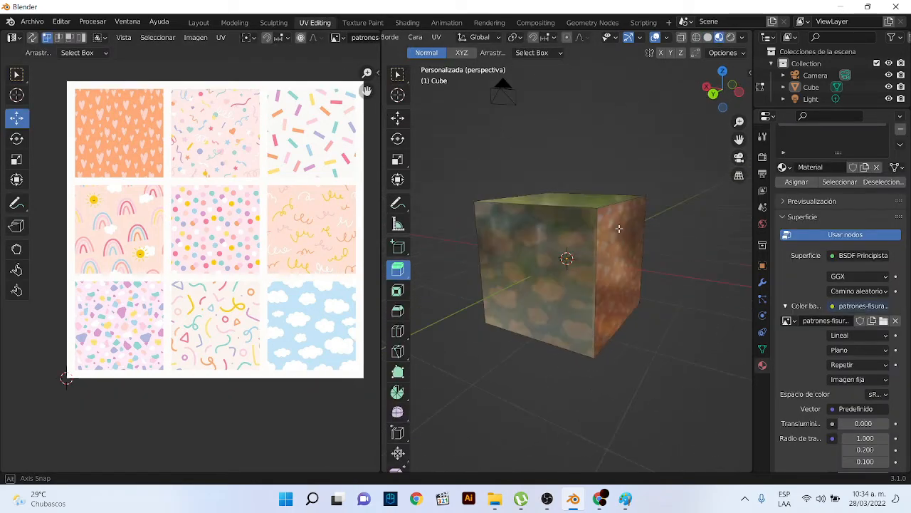
pyautogui.scroll(3, 578, 254)
pyautogui.scroll(-1, 614, 253)
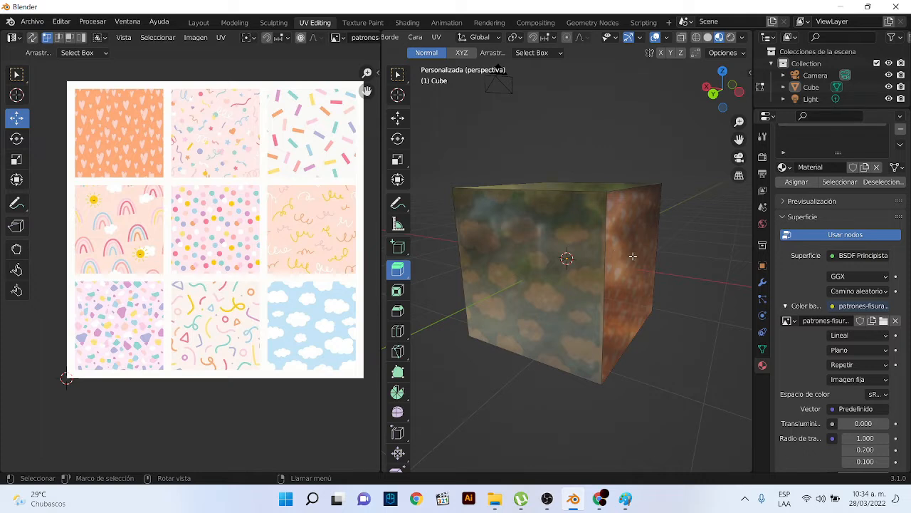
pyautogui.scroll(2, 852, 158)
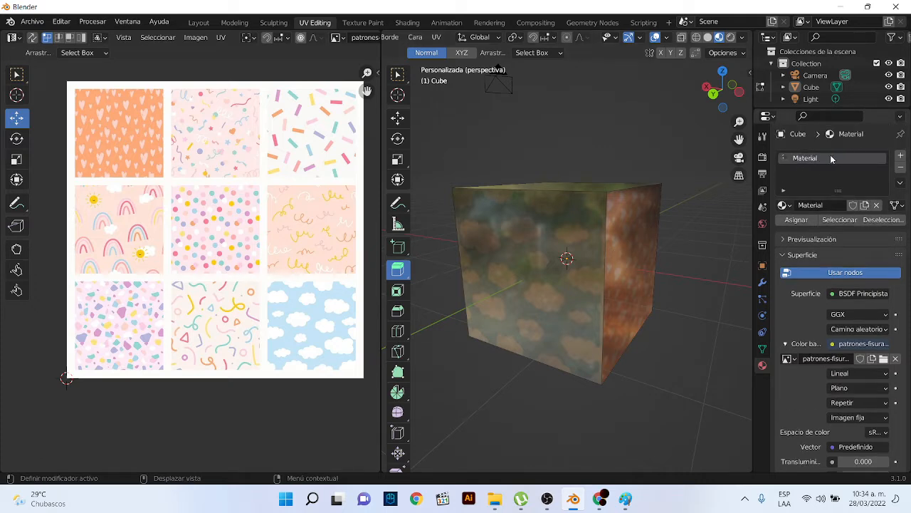
# Select all four side faces of the cube together, leaving the upper and lower faces unselected
pyautogui.click(482, 295)
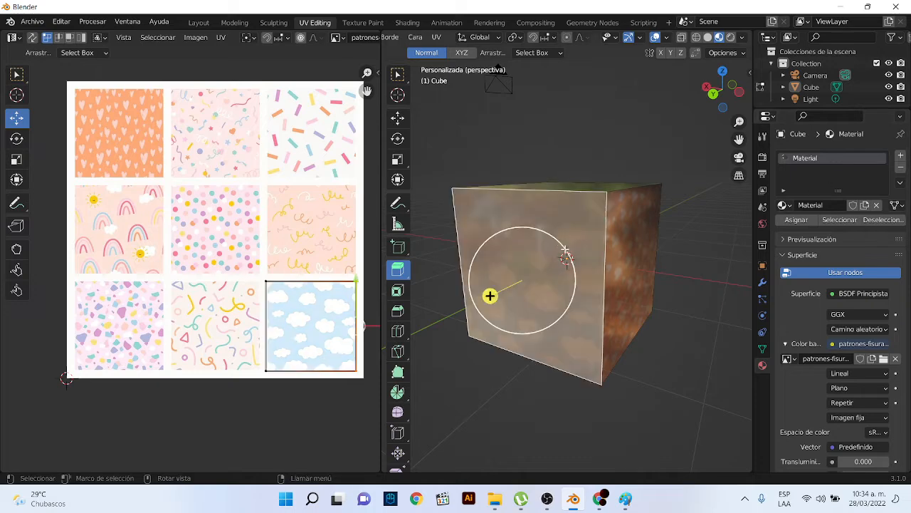
pyautogui.moveTo(639, 268); pyautogui.dragTo(479, 238, button='middle')
pyautogui.keyDown('shift'); pyautogui.click(619, 253); pyautogui.keyUp('shift')
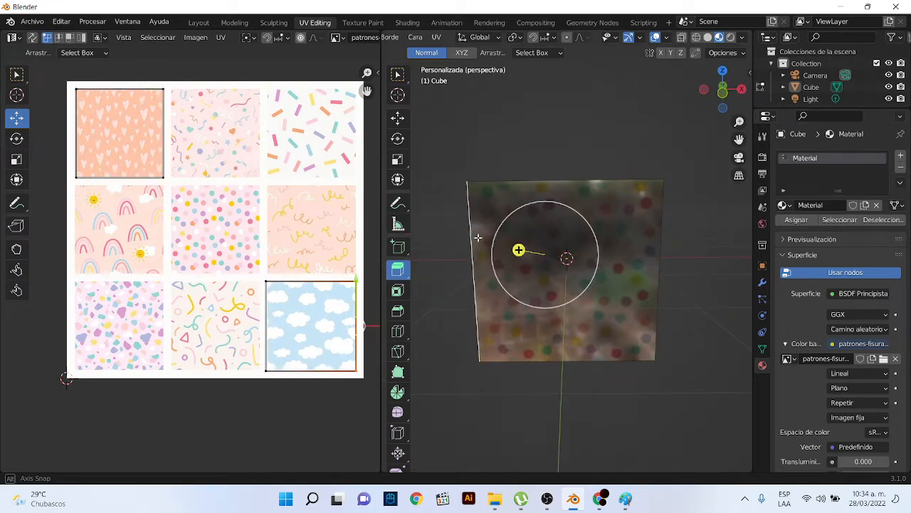
pyautogui.moveTo(621, 226); pyautogui.dragTo(583, 233, button='middle')
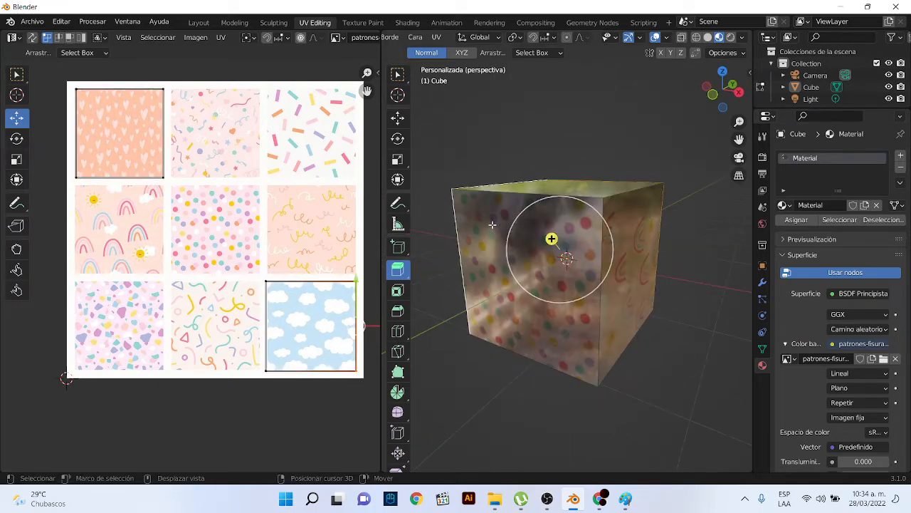
pyautogui.keyDown('shift'); pyautogui.click(584, 233); pyautogui.keyUp('shift')
pyautogui.keyDown('shift'); pyautogui.click(628, 232); pyautogui.keyUp('shift')
pyautogui.moveTo(650, 228); pyautogui.dragTo(654, 208, button='middle')
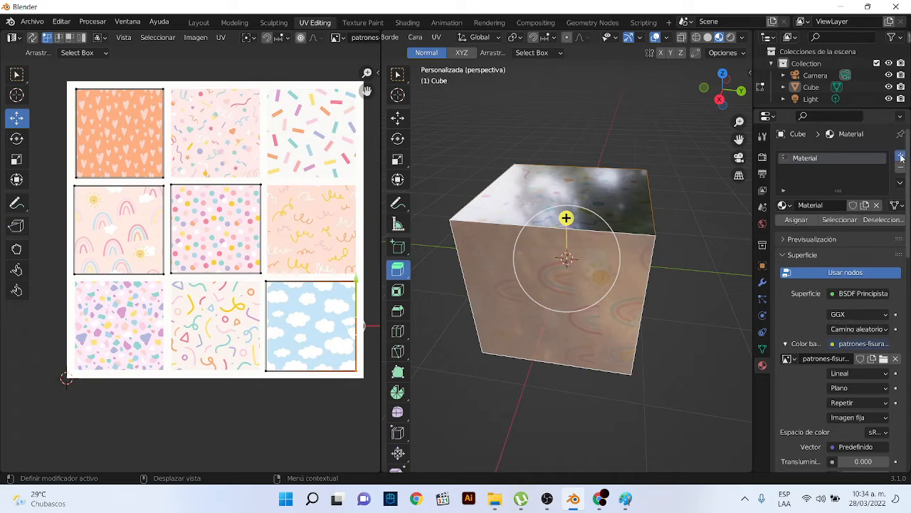
# Add a second material slot to the cube and assign it to the four selected side faces
pyautogui.click(902, 155)
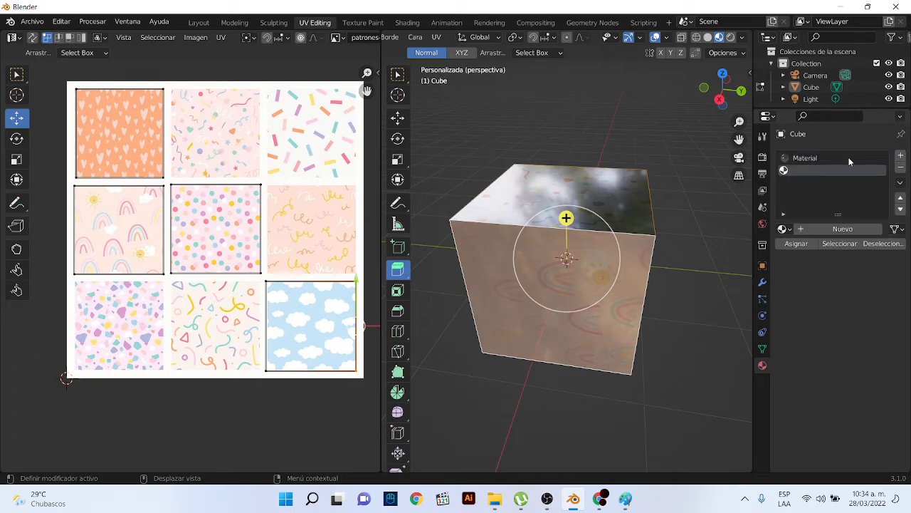
pyautogui.click(797, 244)
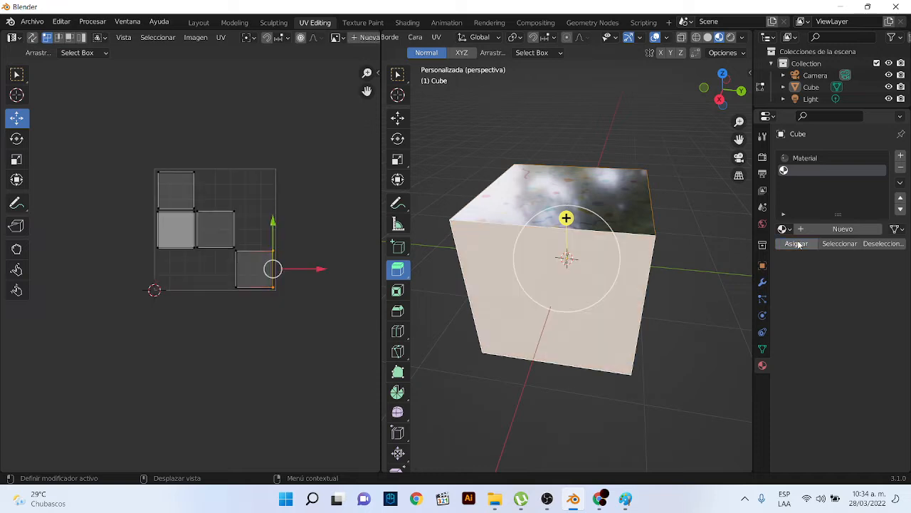
pyautogui.scroll(4, 173, 207)
pyautogui.scroll(-2, 239, 183)
pyautogui.scroll(1, 239, 181)
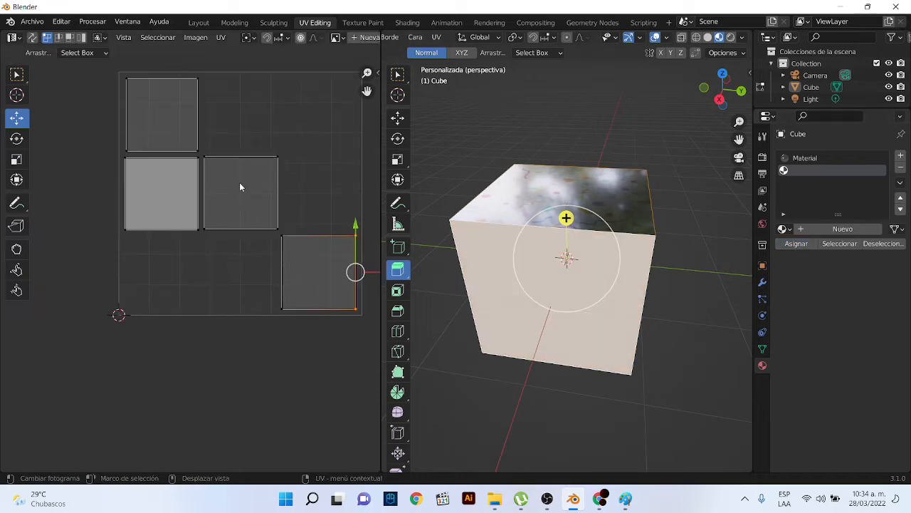
pyautogui.moveTo(240, 183); pyautogui.dragTo(215, 254, button='middle')
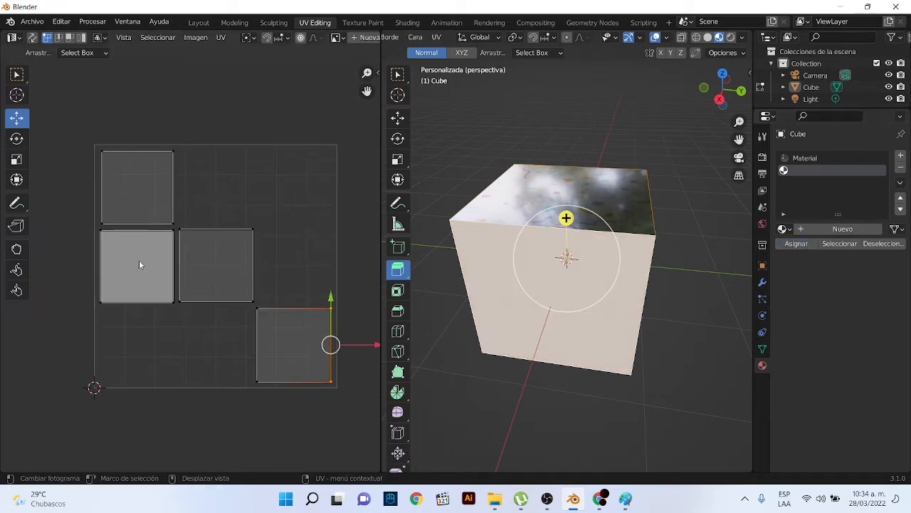
pyautogui.moveTo(488, 319); pyautogui.dragTo(712, 281, button='middle')
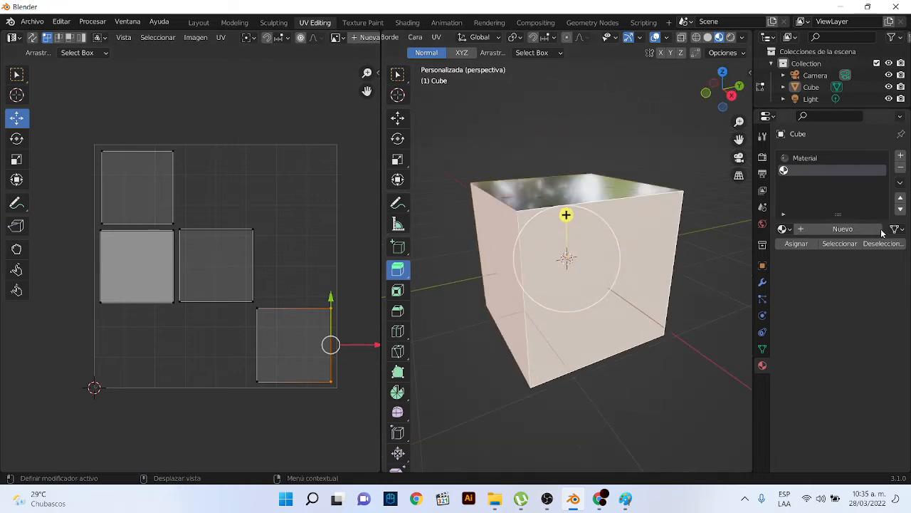
# Create a new material in the second slot and link an Image texture to its base color
pyautogui.click(831, 229)
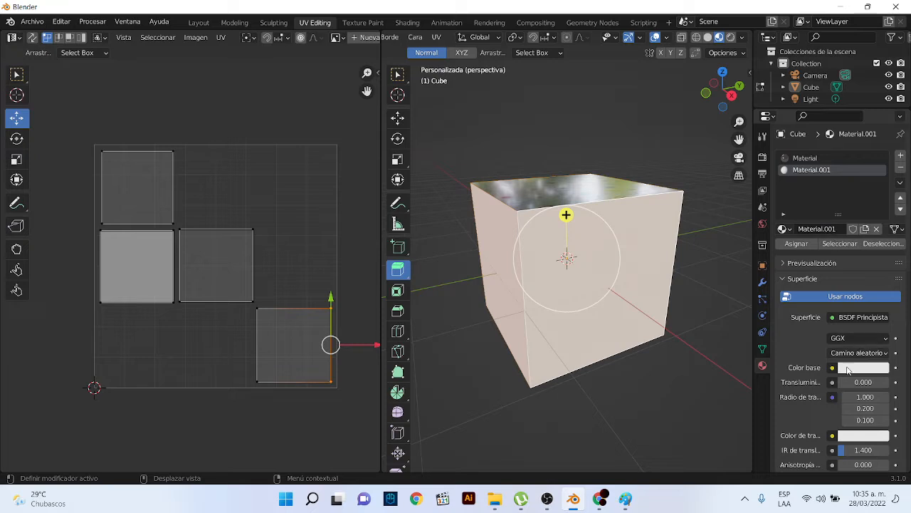
pyautogui.scroll(-2, 877, 356)
pyautogui.scroll(-2, 877, 358)
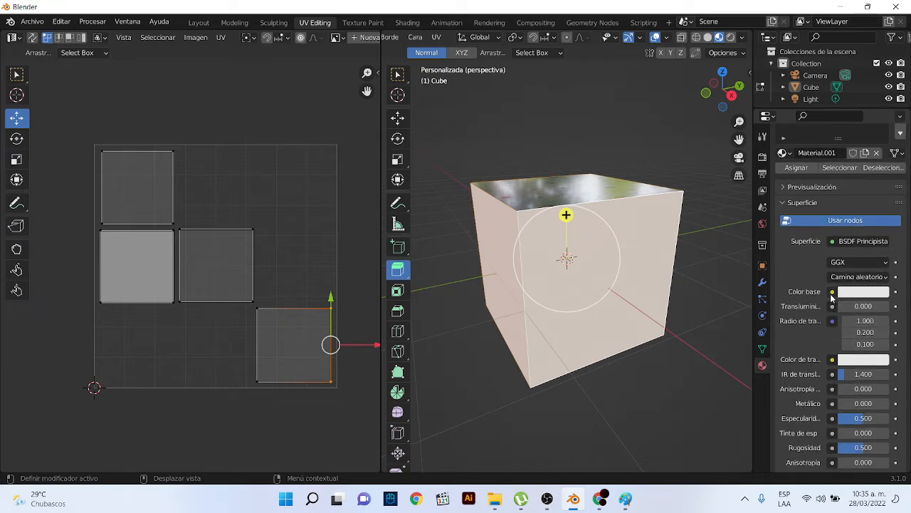
pyautogui.click(832, 291)
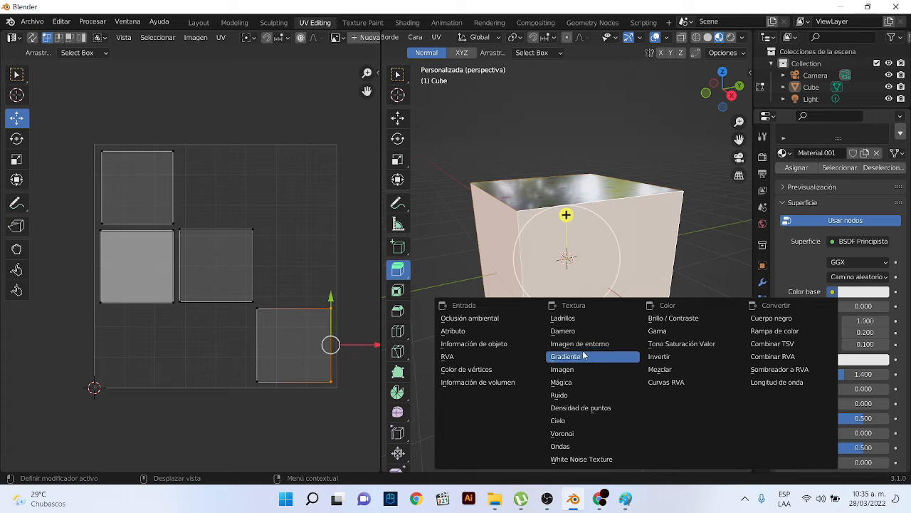
pyautogui.click(562, 370)
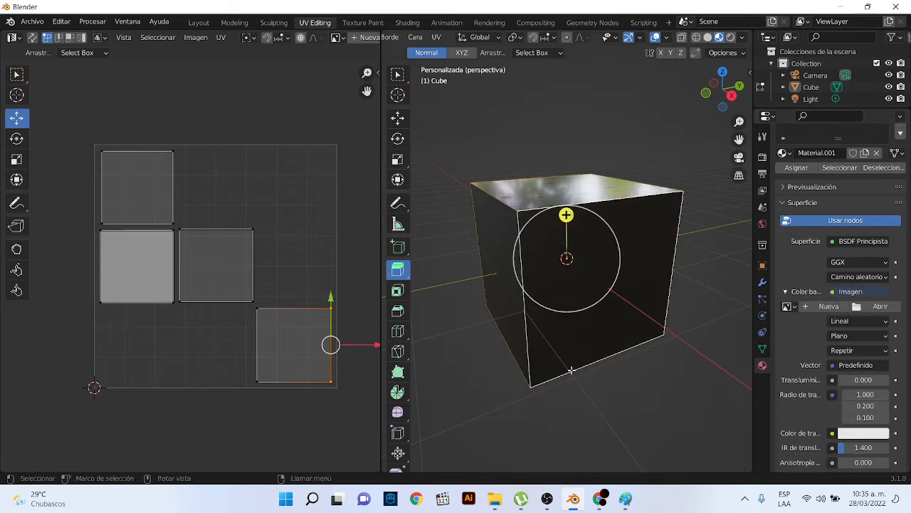
# Load juan-diaz-faes-patrones-600x338.jpg from the sss folder on the desktop as the new material's image texture
pyautogui.click(877, 306)
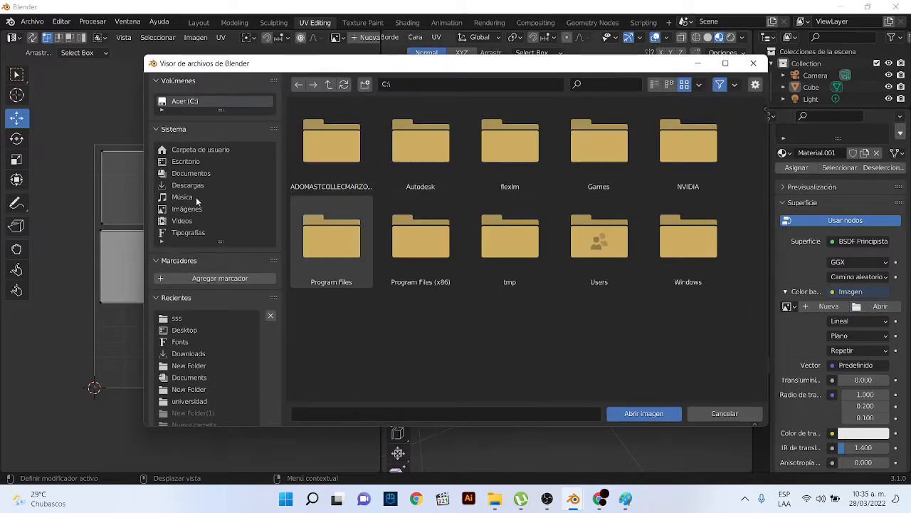
pyautogui.click(185, 161)
pyautogui.doubleClick(346, 341)
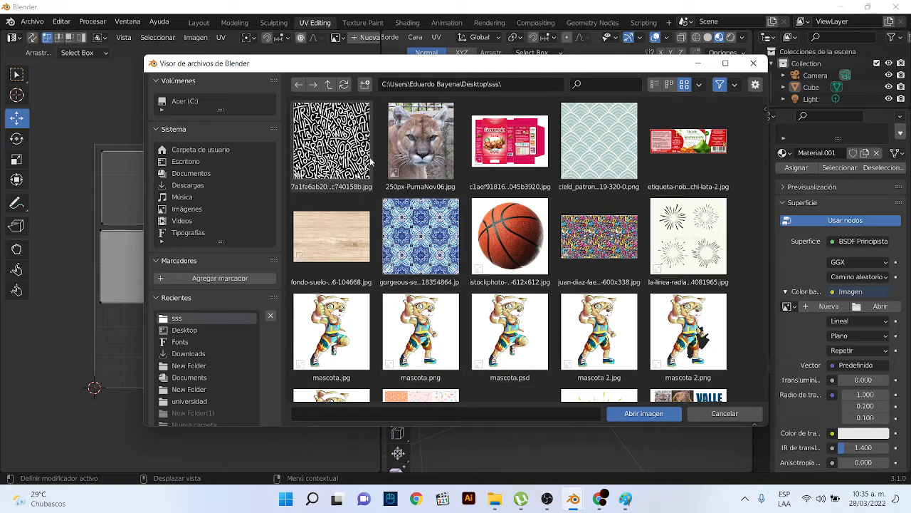
pyautogui.click(601, 235)
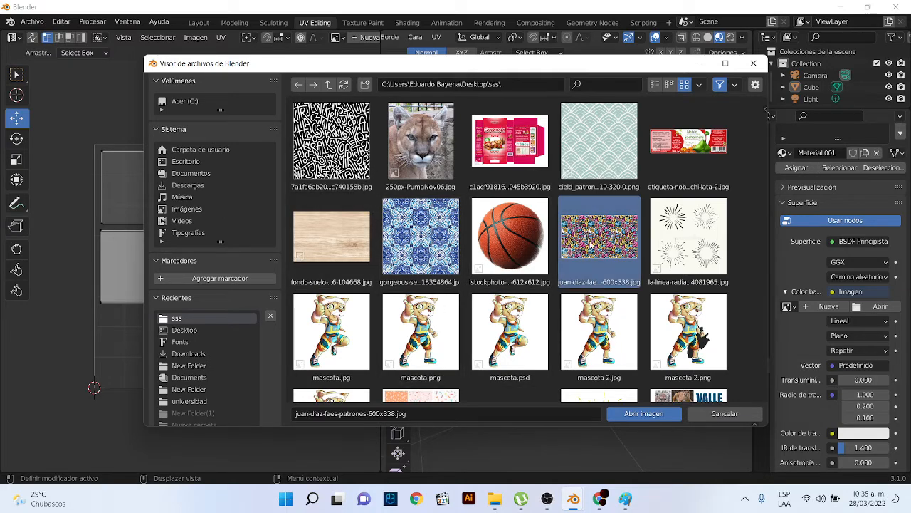
pyautogui.click(645, 413)
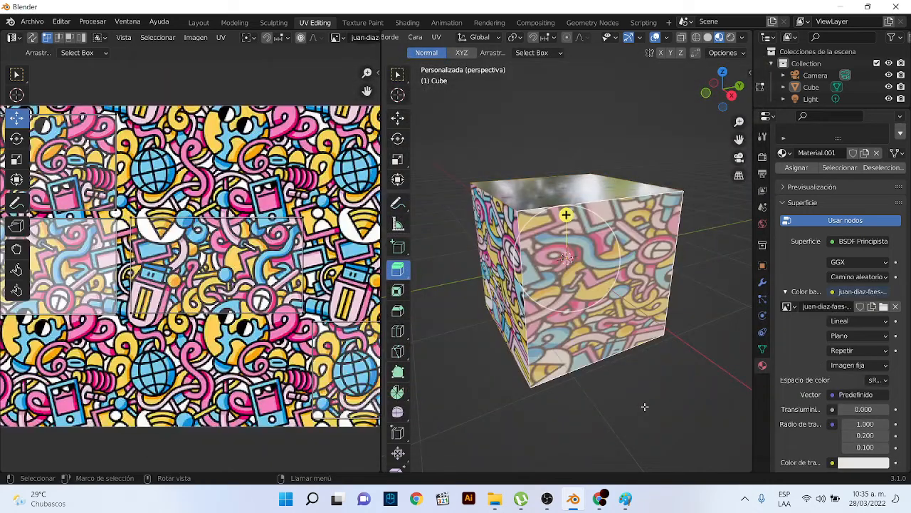
# Deselect the faces, switch to the Layout workspace and inspect the cube's two materials from several sides
pyautogui.moveTo(479, 271); pyautogui.dragTo(545, 303, button='middle')
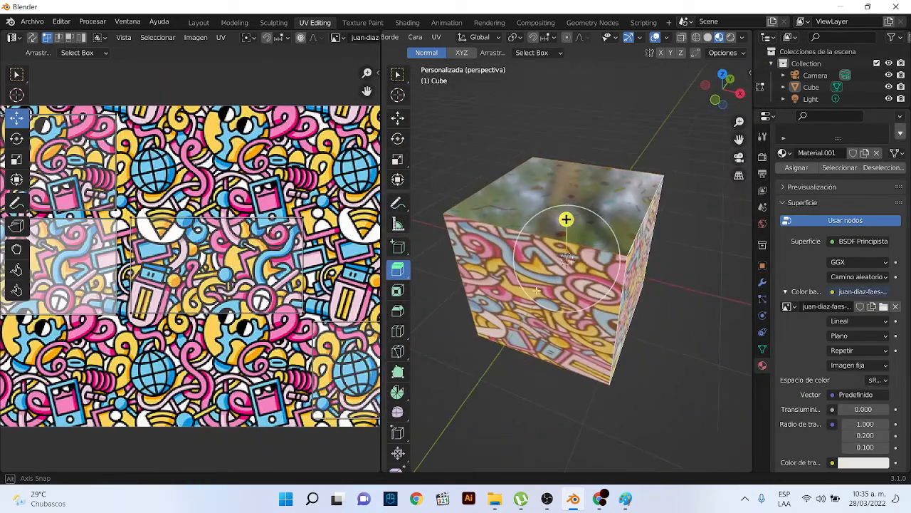
pyautogui.click(721, 338)
pyautogui.moveTo(583, 238); pyautogui.dragTo(554, 236, button='middle')
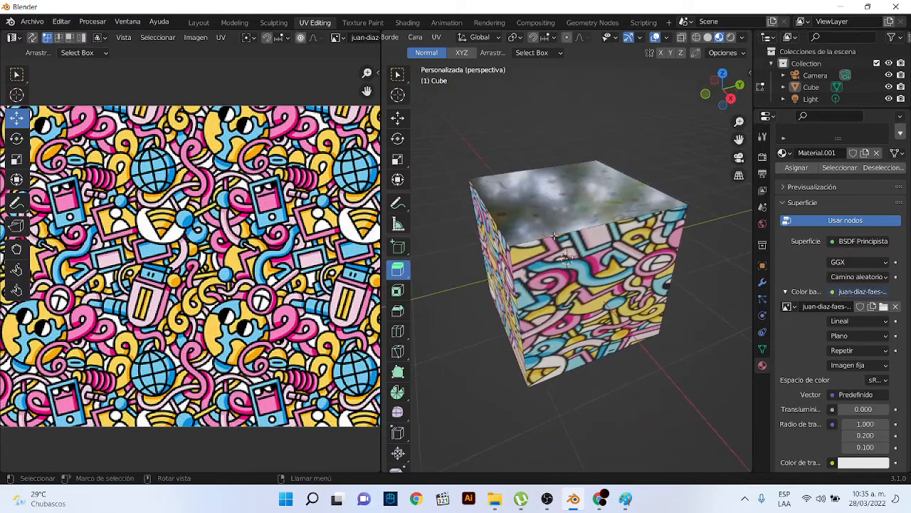
pyautogui.click(196, 24)
pyautogui.moveTo(283, 86); pyautogui.dragTo(410, 218, button='middle')
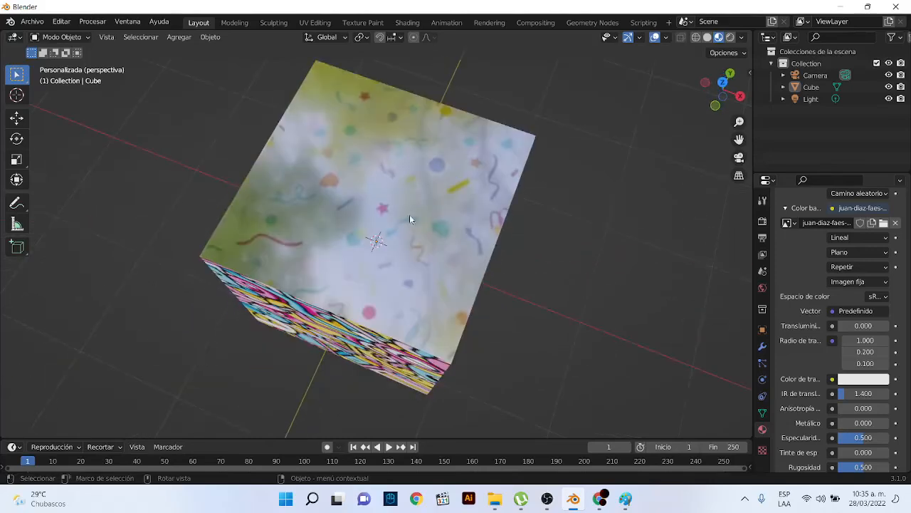
pyautogui.scroll(-5, 362, 249)
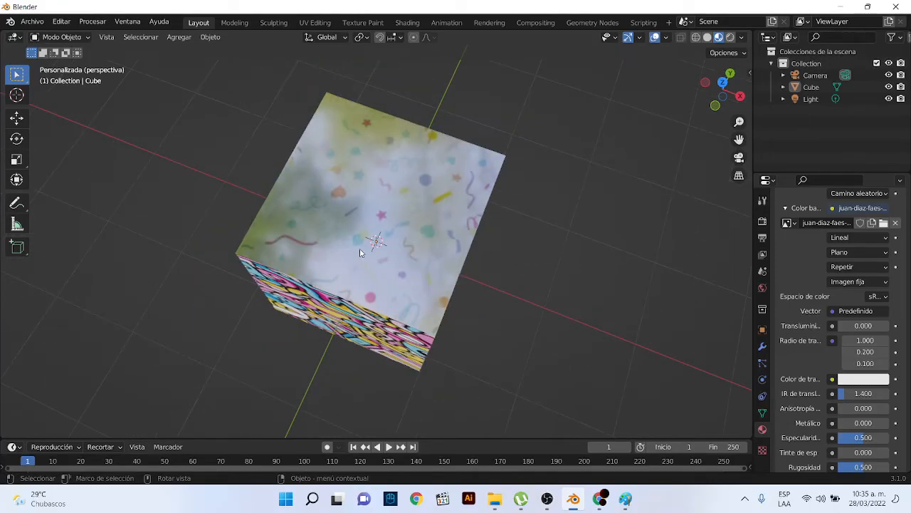
pyautogui.moveTo(361, 249); pyautogui.dragTo(527, 243, button='middle')
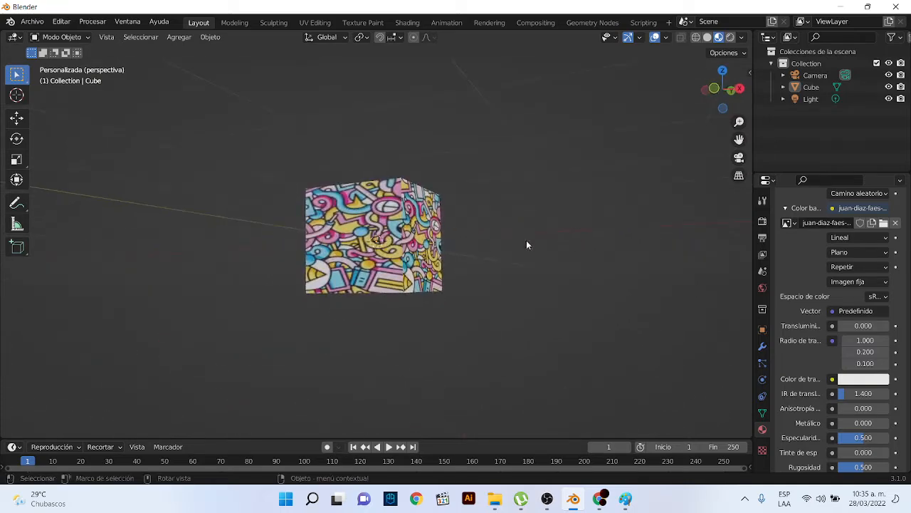
pyautogui.scroll(3, 526, 243)
pyautogui.moveTo(349, 288); pyautogui.dragTo(539, 259, button='middle')
pyautogui.moveTo(596, 255); pyautogui.dragTo(441, 289, button='middle')
# Select the cube and set Material.001's Roughness to 1.000 and Specular to about 0.161, checking the side faces
pyautogui.click(441, 289)
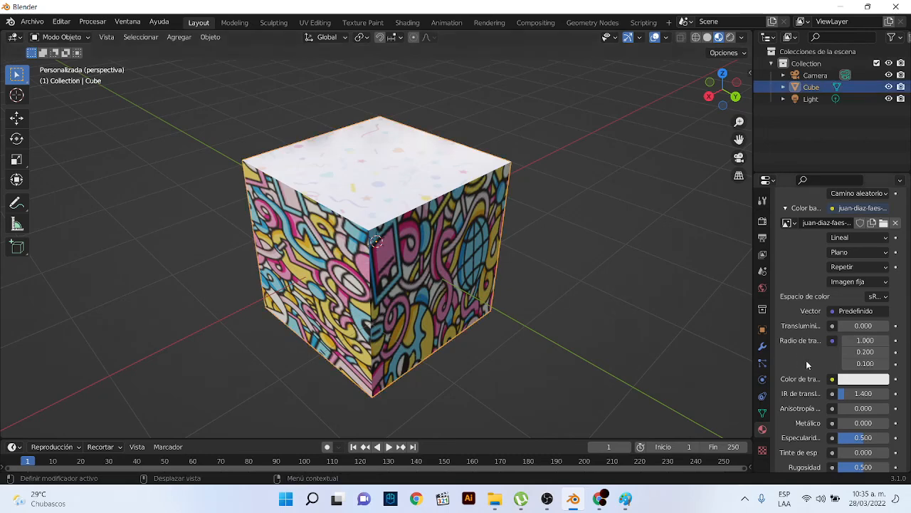
pyautogui.scroll(7, 849, 240)
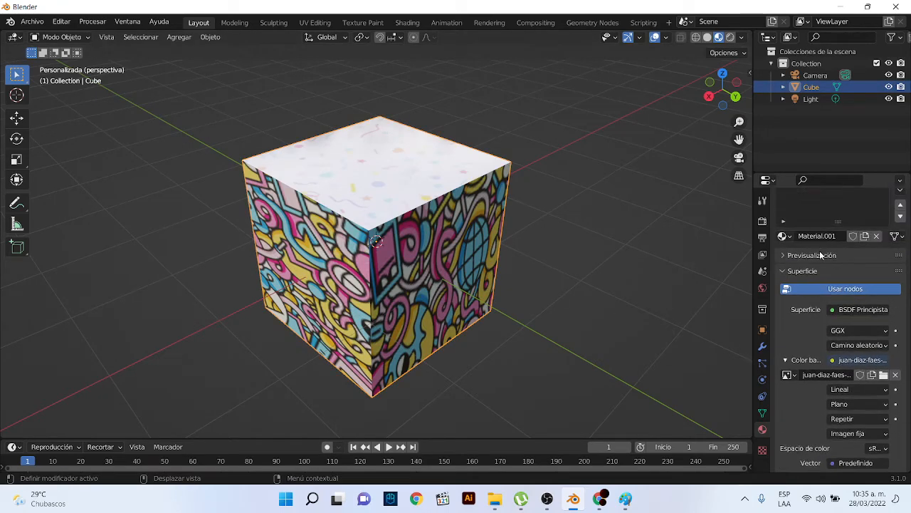
pyautogui.scroll(-10, 819, 278)
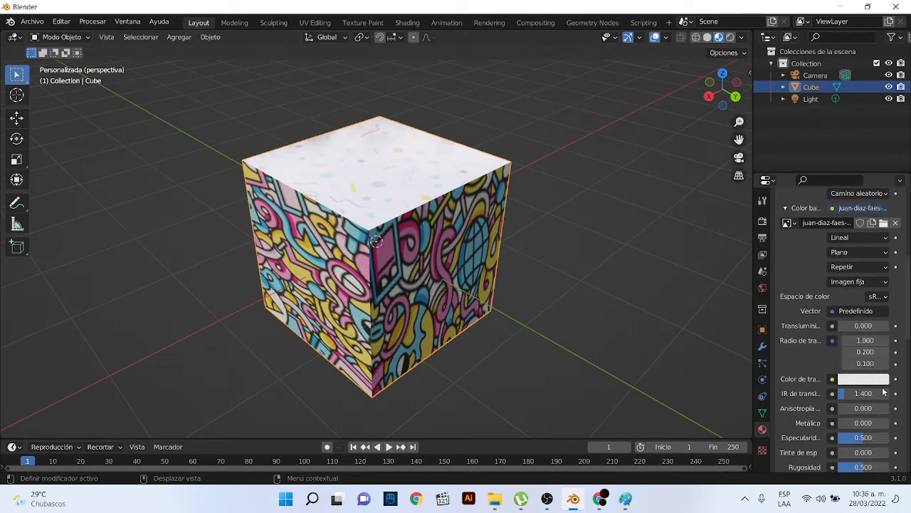
pyautogui.scroll(-2, 863, 404)
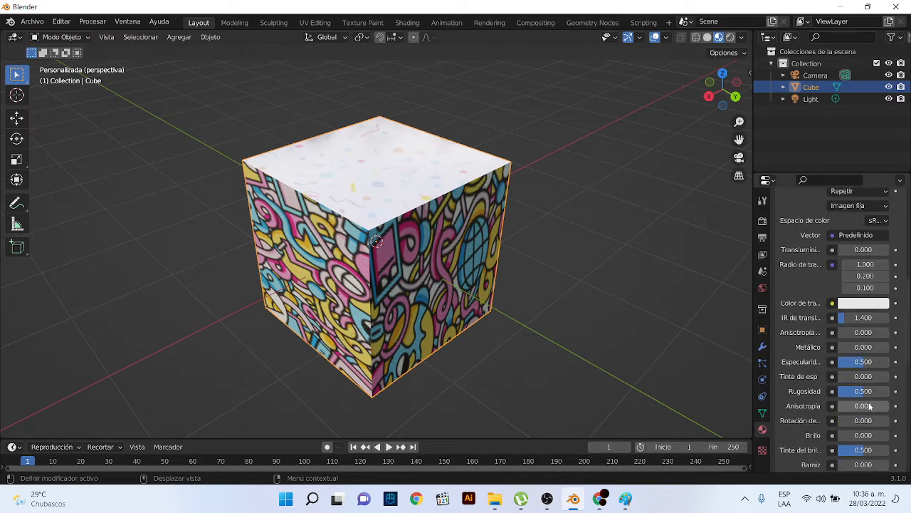
pyautogui.moveTo(860, 394); pyautogui.dragTo(889, 391)
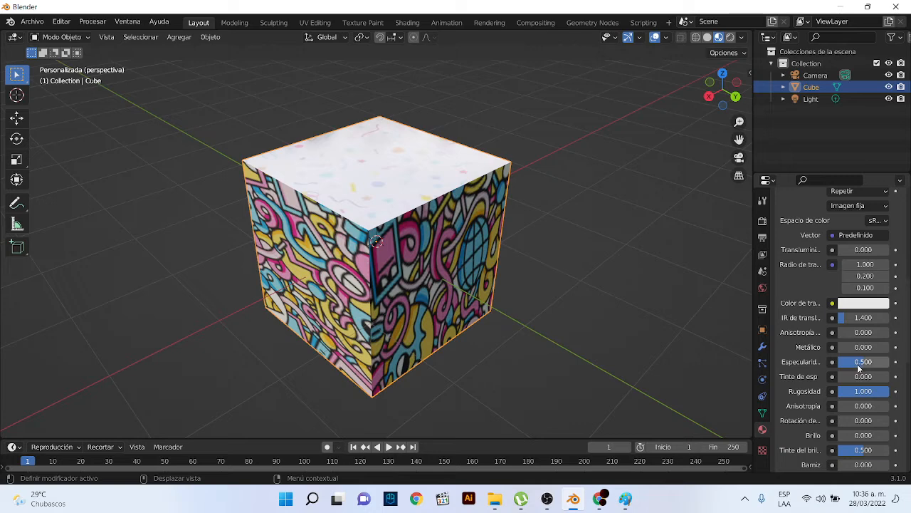
pyautogui.moveTo(857, 364)
pyautogui.mouseDown()
pyautogui.moveTo(884, 363)
pyautogui.moveTo(846, 363)
pyautogui.mouseUp()
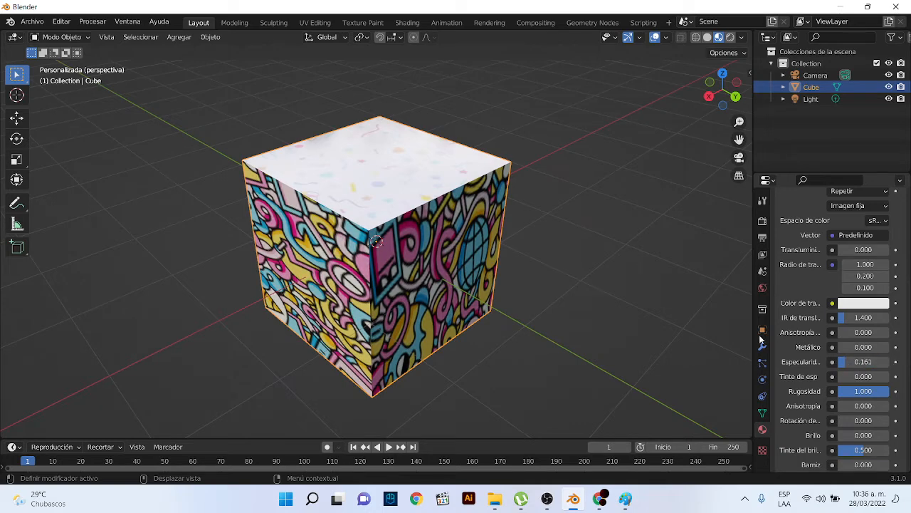
pyautogui.moveTo(423, 251); pyautogui.dragTo(420, 213, button='middle')
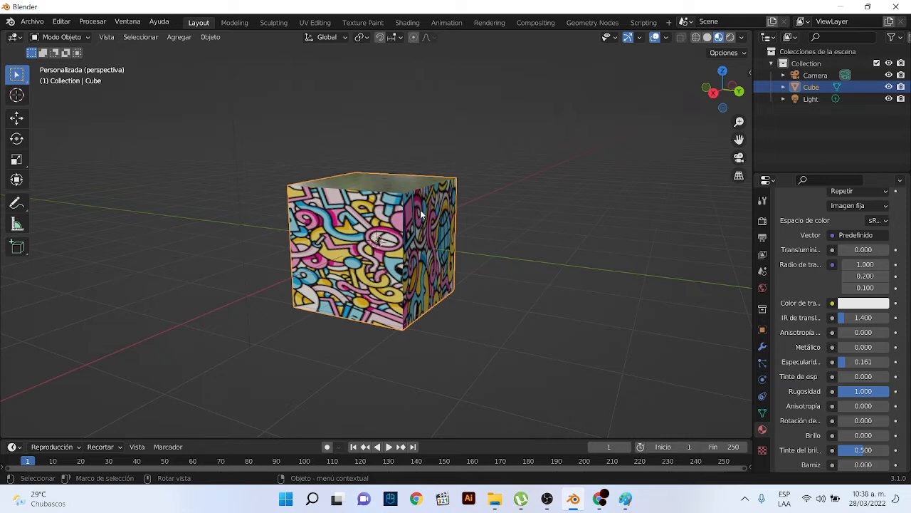
pyautogui.moveTo(429, 173); pyautogui.dragTo(402, 221, button='middle')
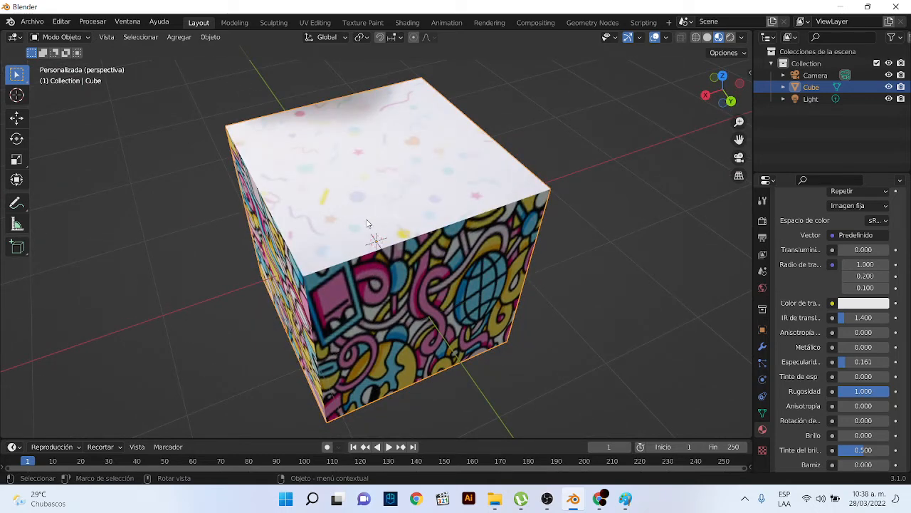
# Delete the textured cube from the scene and add a new default mesh cube in its place
pyautogui.scroll(-2, 369, 224)
pyautogui.moveTo(359, 240)
pyautogui.mouseDown(button='middle')
pyautogui.moveTo(407, 215)
pyautogui.moveTo(354, 235)
pyautogui.mouseUp(button='middle')
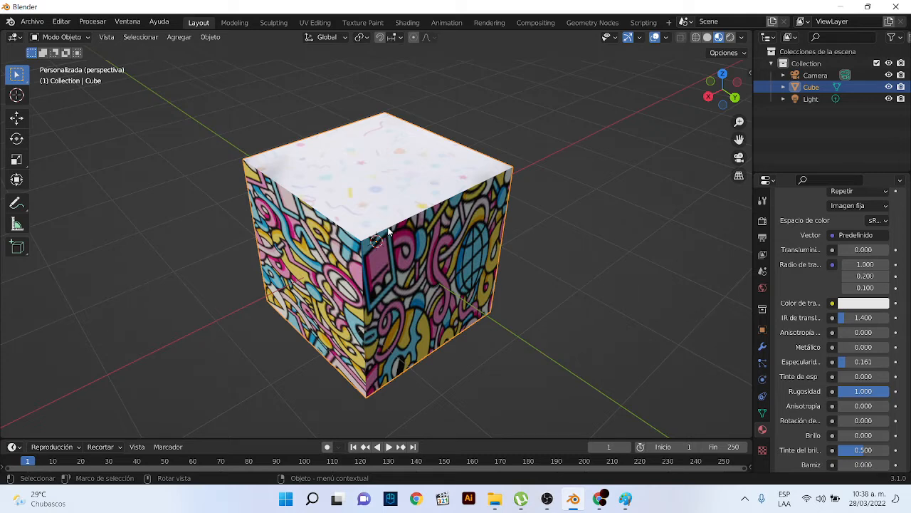
pyautogui.press('x')
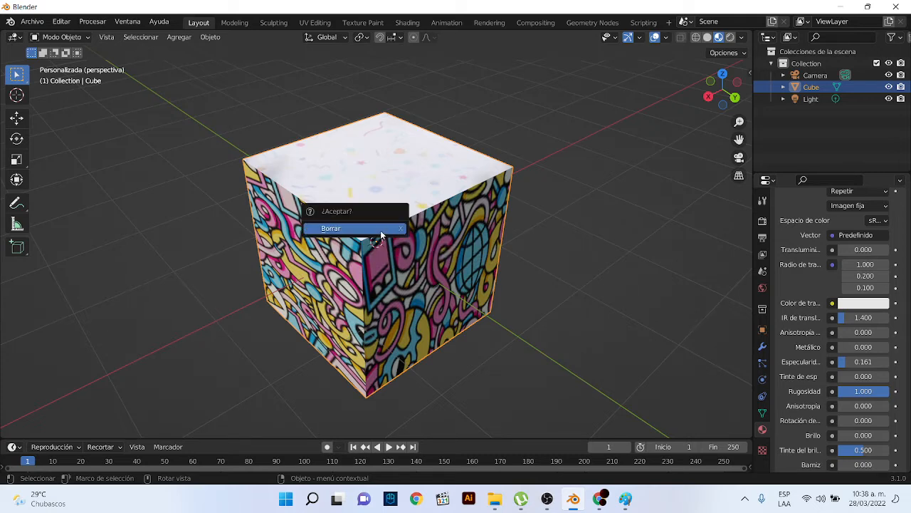
pyautogui.click(381, 231)
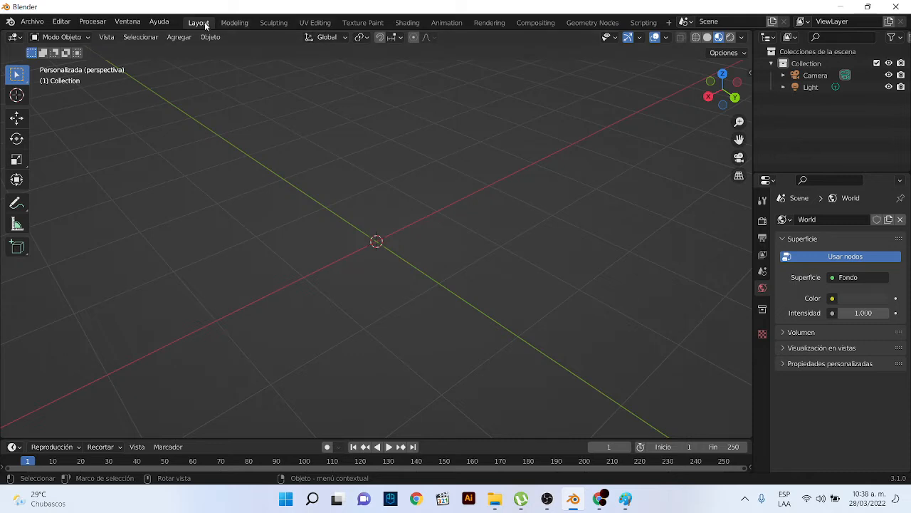
pyautogui.click(179, 36)
pyautogui.moveTo(200, 52)
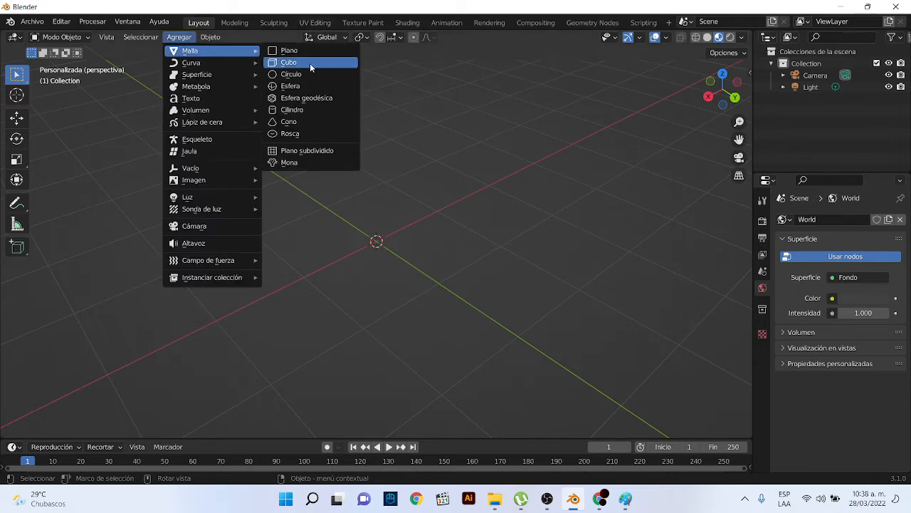
pyautogui.click(310, 62)
pyautogui.moveTo(514, 218); pyautogui.dragTo(478, 199, button='middle')
# Enter Edit Mode and add two loop cuts to the cube, one vertical and one horizontal, each through the middle
pyautogui.click(71, 37)
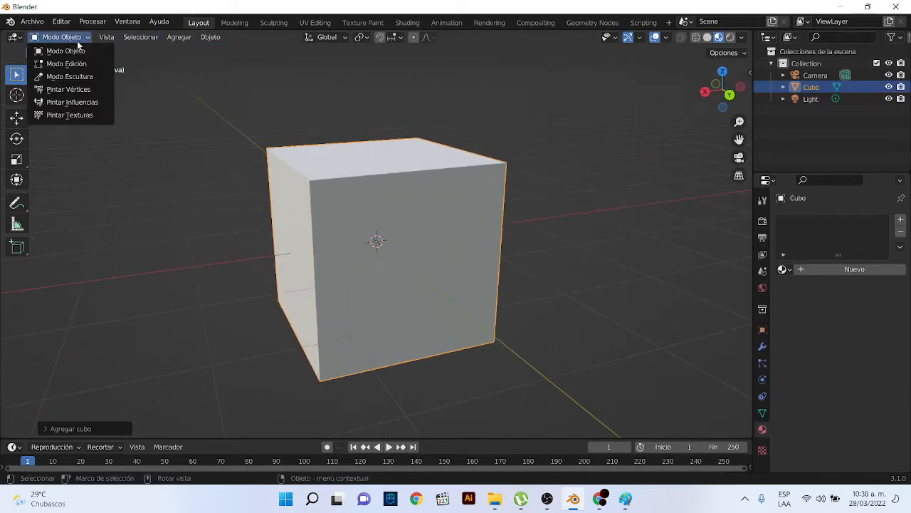
pyautogui.click(61, 63)
pyautogui.moveTo(441, 237); pyautogui.dragTo(353, 264, button='middle')
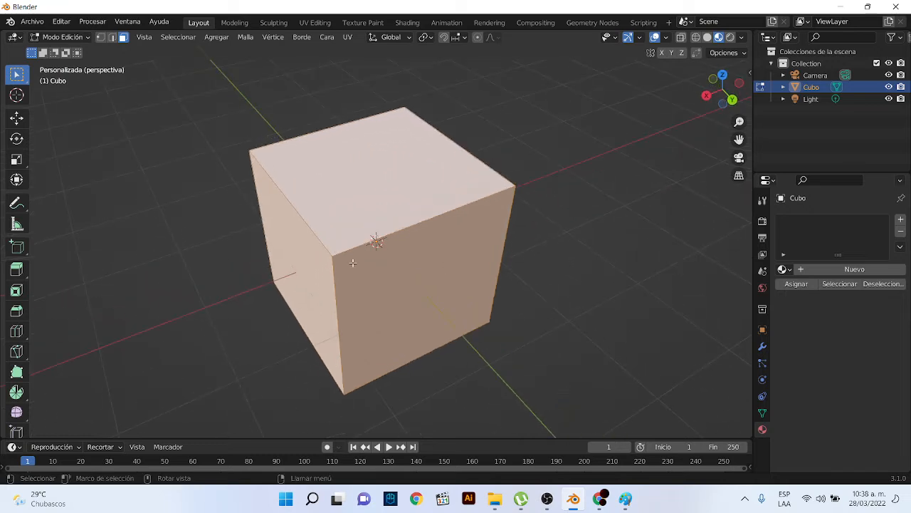
pyautogui.click(16, 331)
pyautogui.click(353, 218)
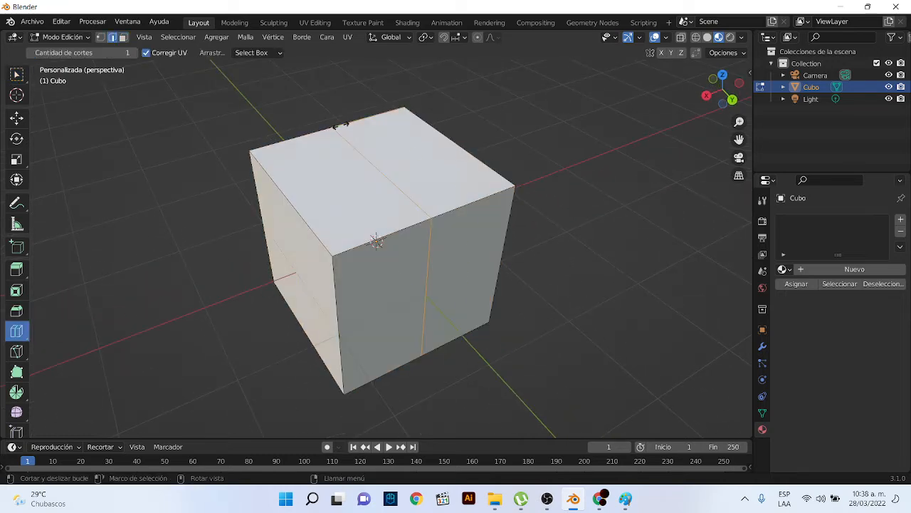
pyautogui.moveTo(352, 217); pyautogui.dragTo(368, 207, button='middle')
pyautogui.click(338, 219)
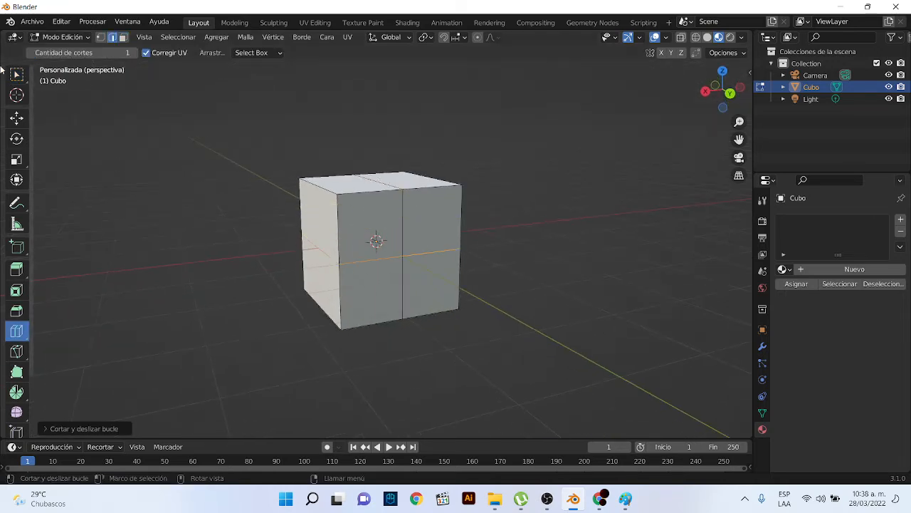
# In face selection, select one half of the cube's top and extrude it upward into a tall block
pyautogui.click(124, 38)
pyautogui.moveTo(360, 216); pyautogui.dragTo(352, 220, button='middle')
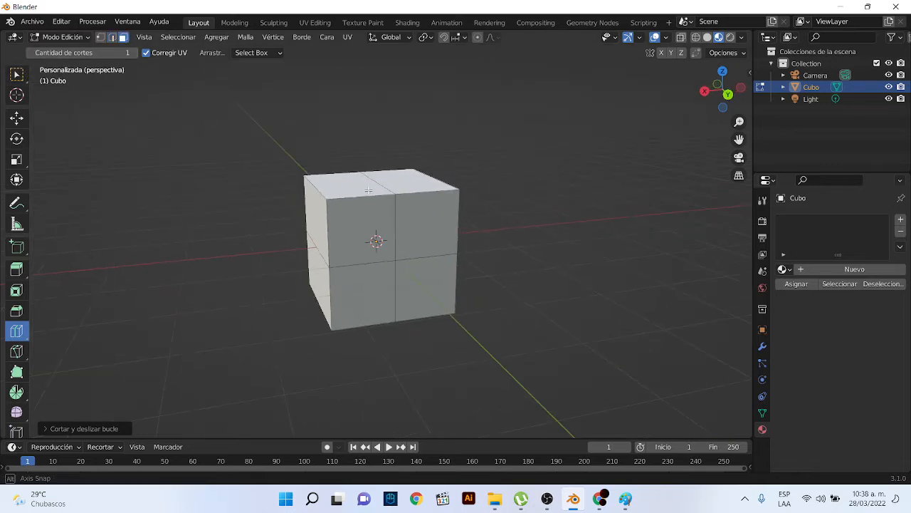
pyautogui.click(17, 76)
pyautogui.click(405, 182)
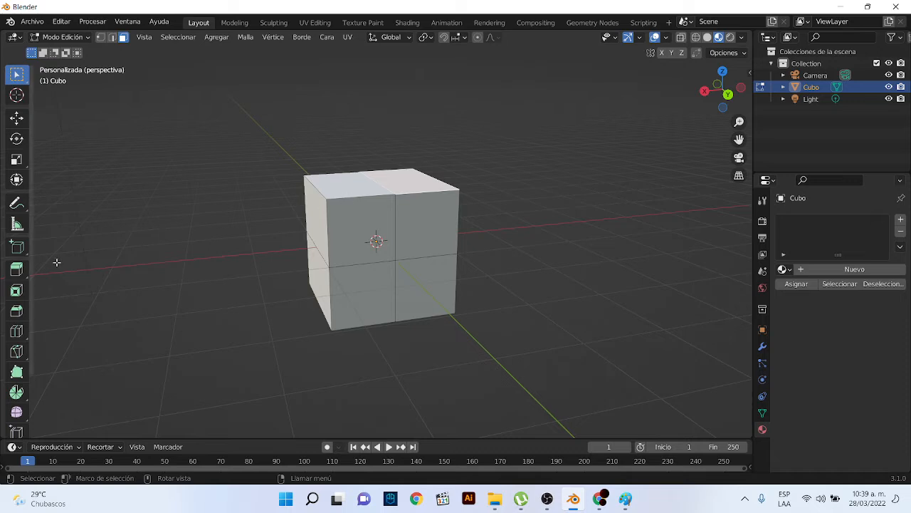
pyautogui.click(17, 269)
pyautogui.moveTo(405, 136); pyautogui.dragTo(404, 57)
# Extrude the lower face on the cube's low-step side outward to form a long bottom step
pyautogui.moveTo(404, 57); pyautogui.dragTo(354, 285, button='middle')
pyautogui.click(334, 297)
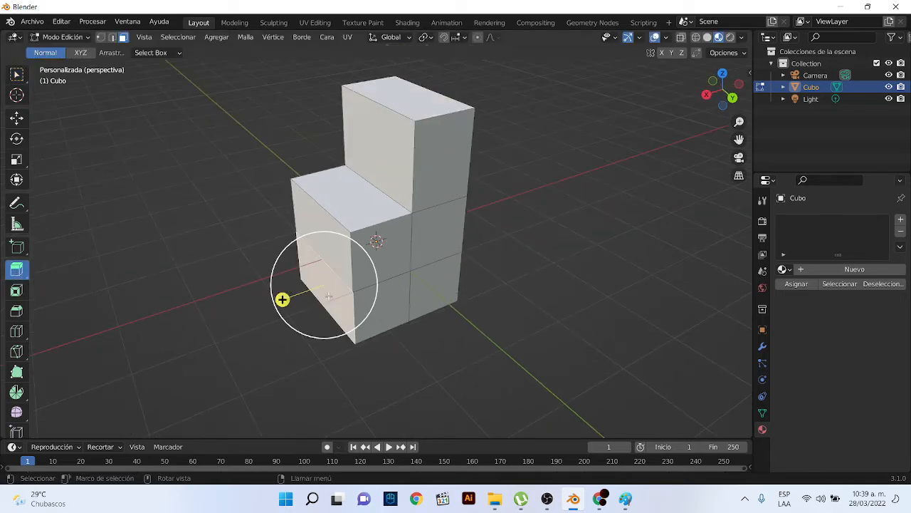
pyautogui.moveTo(282, 299); pyautogui.dragTo(204, 311)
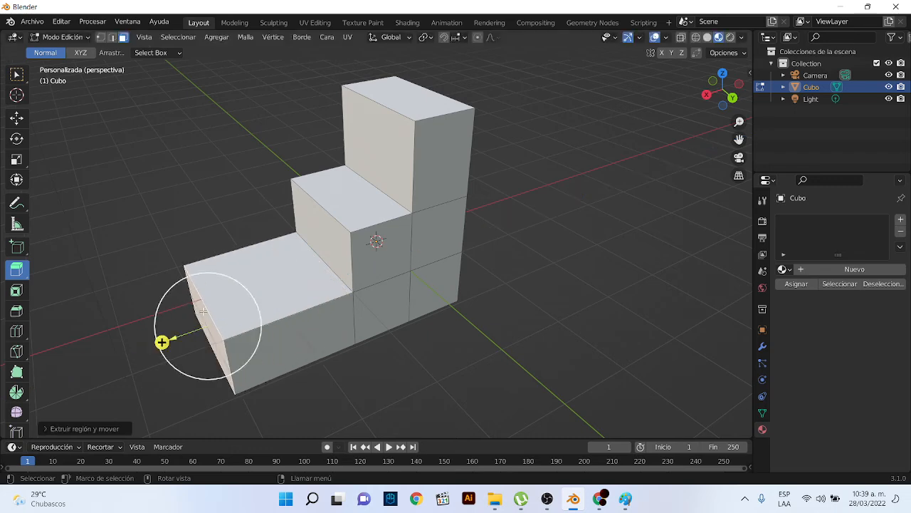
# Select the two opposite side faces of the middle step together
pyautogui.click(363, 261)
pyautogui.moveTo(363, 261); pyautogui.dragTo(342, 208, button='middle')
pyautogui.click(318, 234)
pyautogui.click(312, 208)
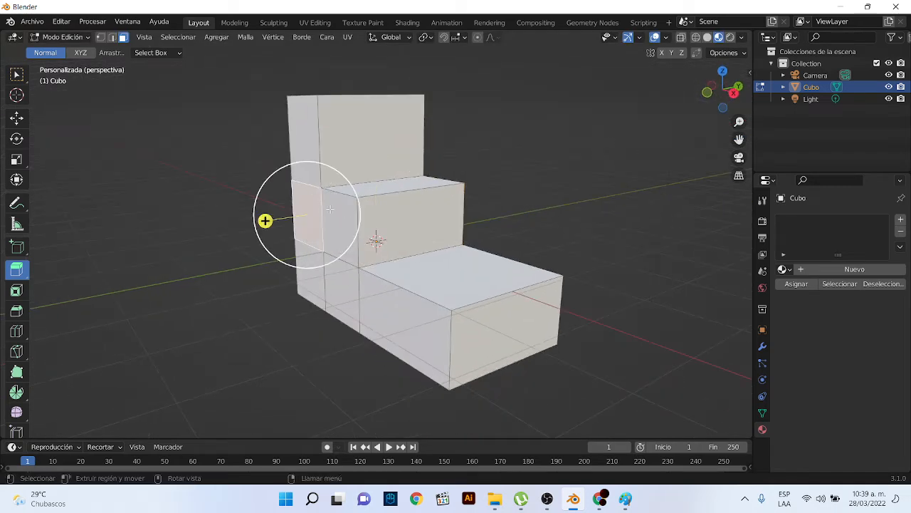
pyautogui.click(346, 208)
pyautogui.moveTo(514, 217); pyautogui.dragTo(407, 222, button='middle')
pyautogui.click(406, 221)
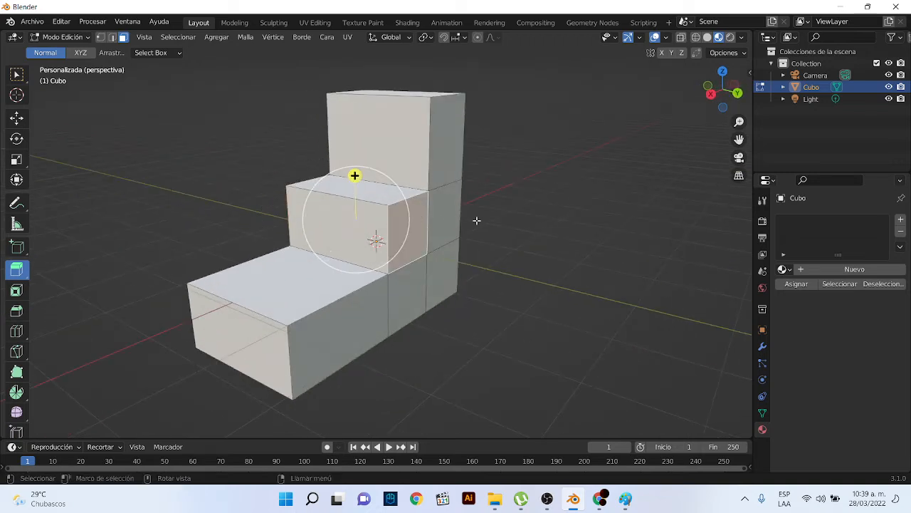
pyautogui.moveTo(475, 220); pyautogui.dragTo(532, 244, button='middle')
# Extrude the middle step's two side faces outward along their normals and scale the new ends to about 0.66
pyautogui.moveTo(373, 191); pyautogui.dragTo(403, 108)
pyautogui.hotkey('ctrl', 'z')
pyautogui.click(19, 285)
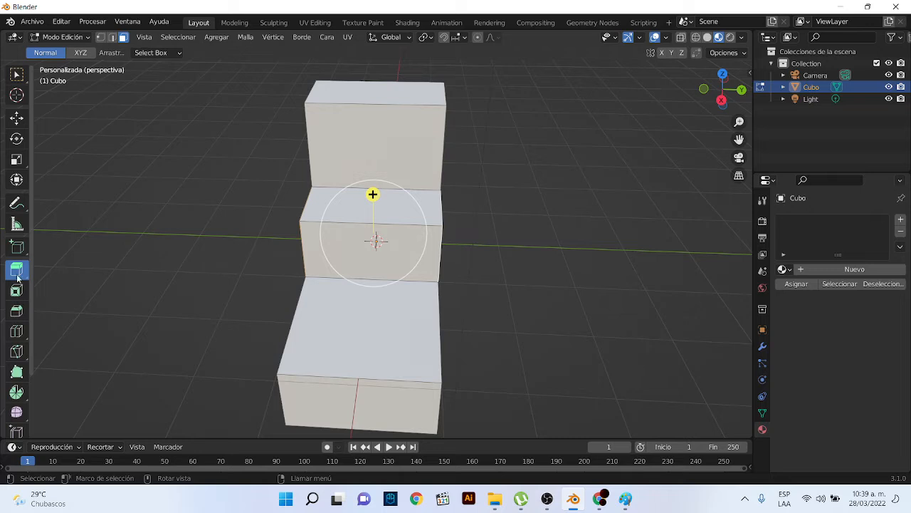
pyautogui.click(16, 270)
pyautogui.click(79, 322)
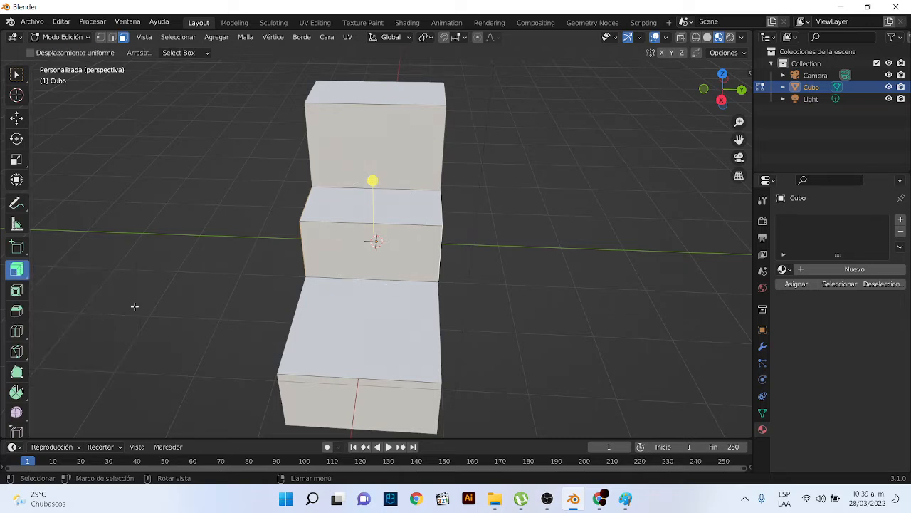
pyautogui.moveTo(374, 178); pyautogui.dragTo(415, 114)
pyautogui.press('s')
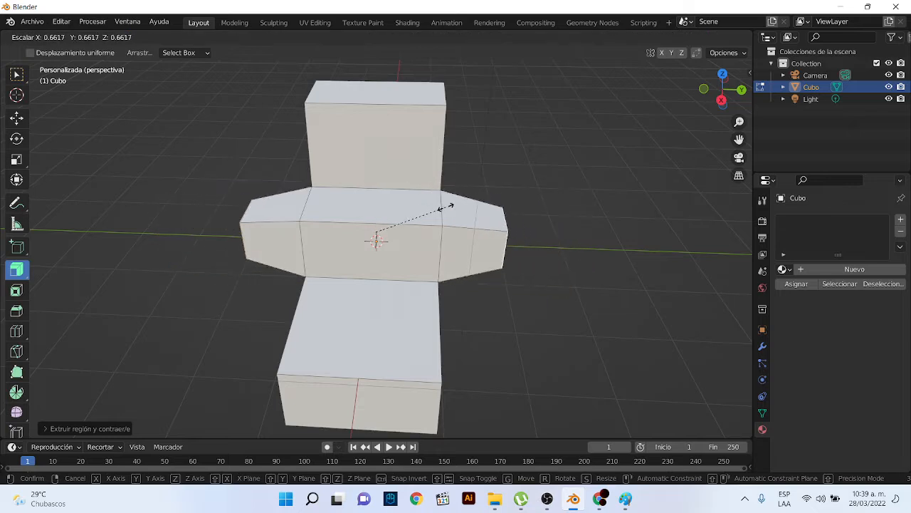
pyautogui.click(448, 204)
# Select the linked mesh faces and switch to the UV Editing workspace to compare the UV layout with the model
pyautogui.scroll(-2, 609, 270)
pyautogui.moveTo(604, 274); pyautogui.dragTo(551, 245, button='middle')
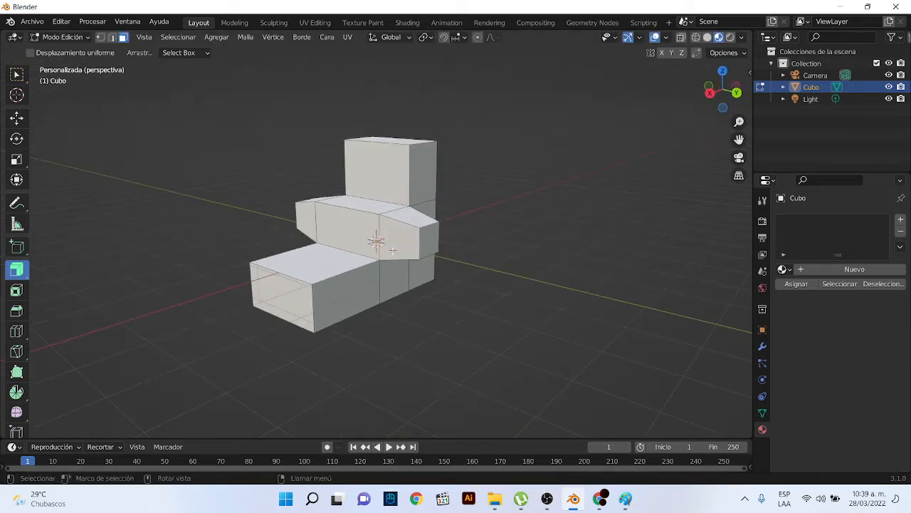
pyautogui.press('l')
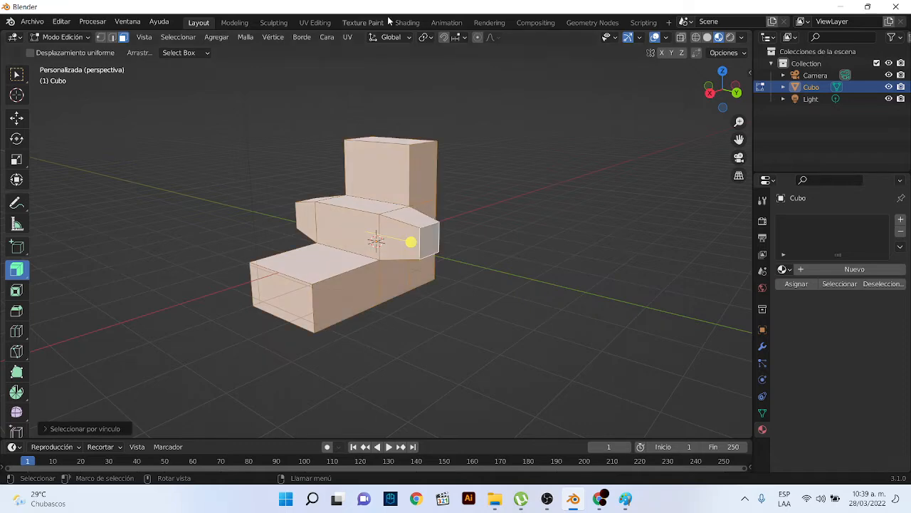
pyautogui.click(313, 23)
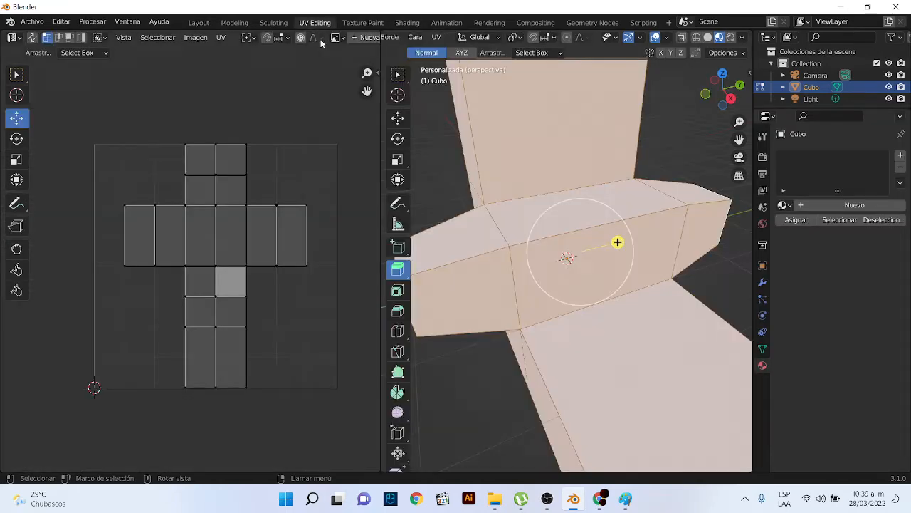
pyautogui.scroll(-3, 464, 216)
pyautogui.moveTo(465, 217); pyautogui.dragTo(434, 218, button='middle')
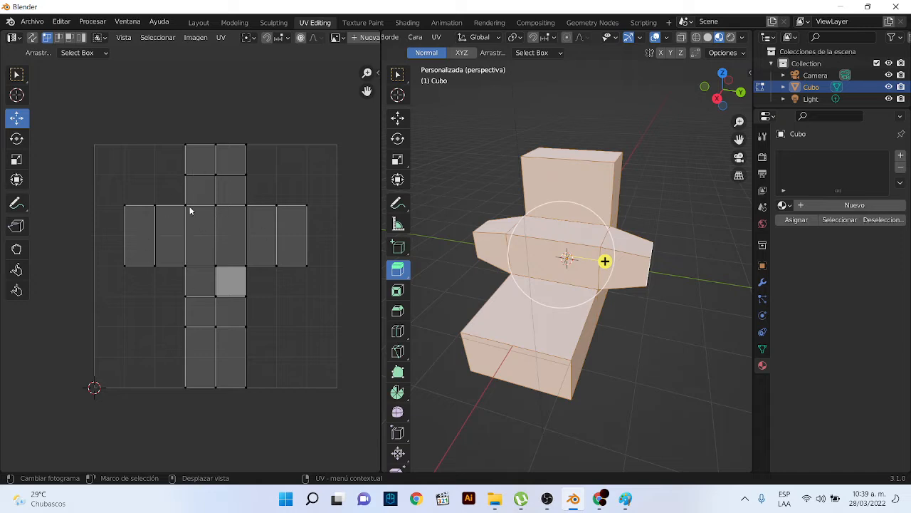
pyautogui.moveTo(412, 290); pyautogui.dragTo(377, 288, button='middle')
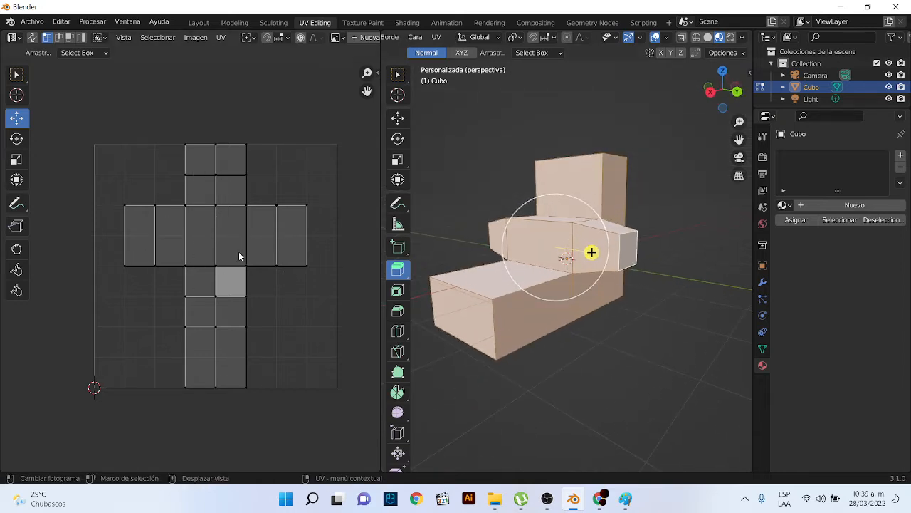
# Create a new material for the stepped shape and link an Image texture to its base color
pyautogui.click(848, 205)
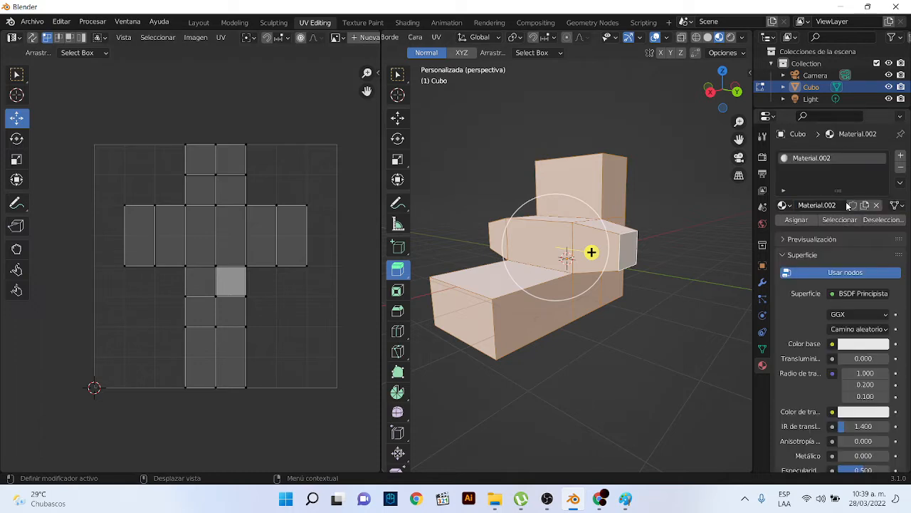
pyautogui.scroll(-1, 844, 422)
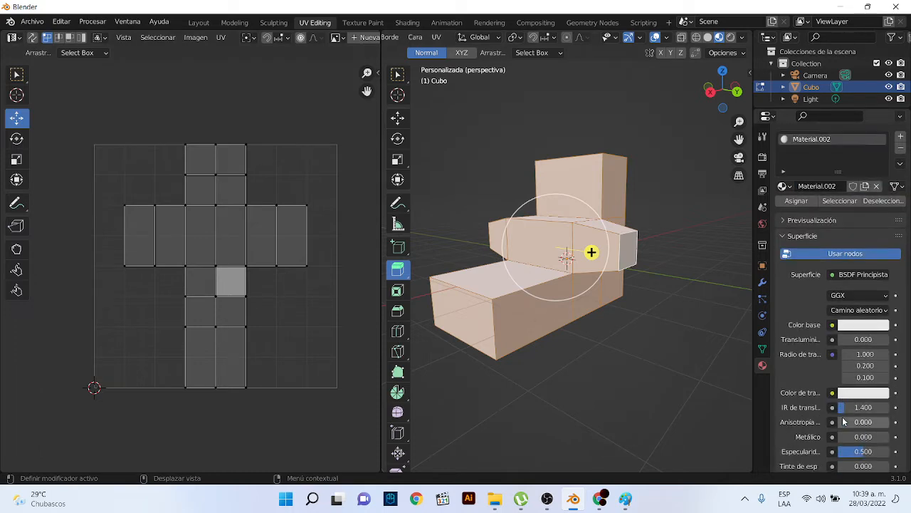
pyautogui.click(832, 325)
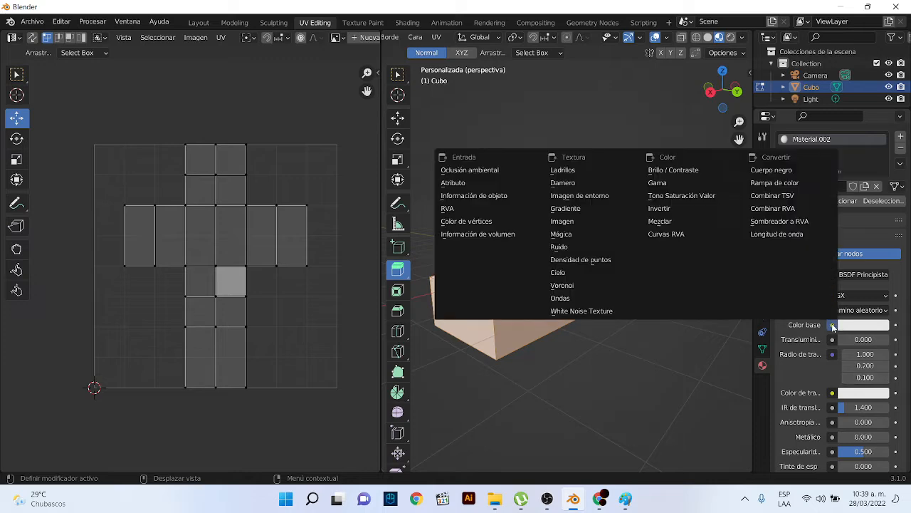
pyautogui.click(595, 219)
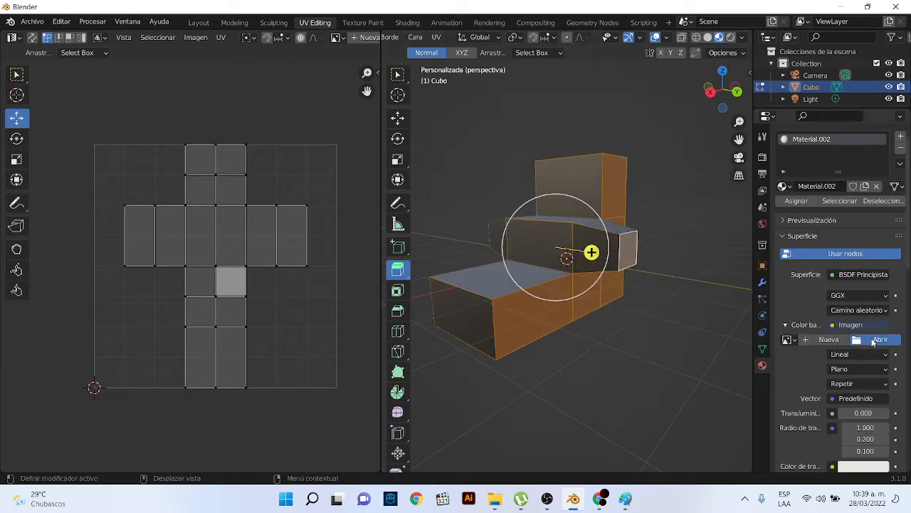
# Load the light wood fondo-suelo JPG from the sss folder on the desktop as the material's image texture
pyautogui.click(874, 340)
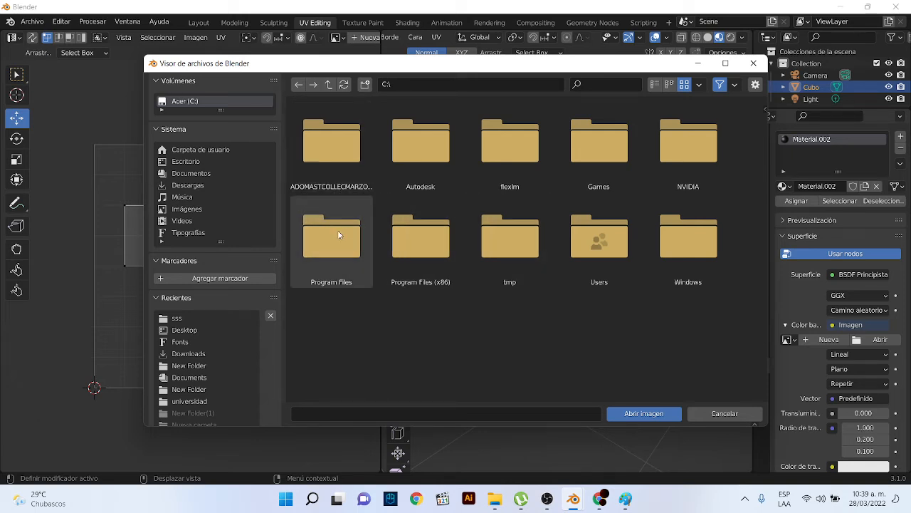
pyautogui.click(185, 161)
pyautogui.scroll(-2, 610, 333)
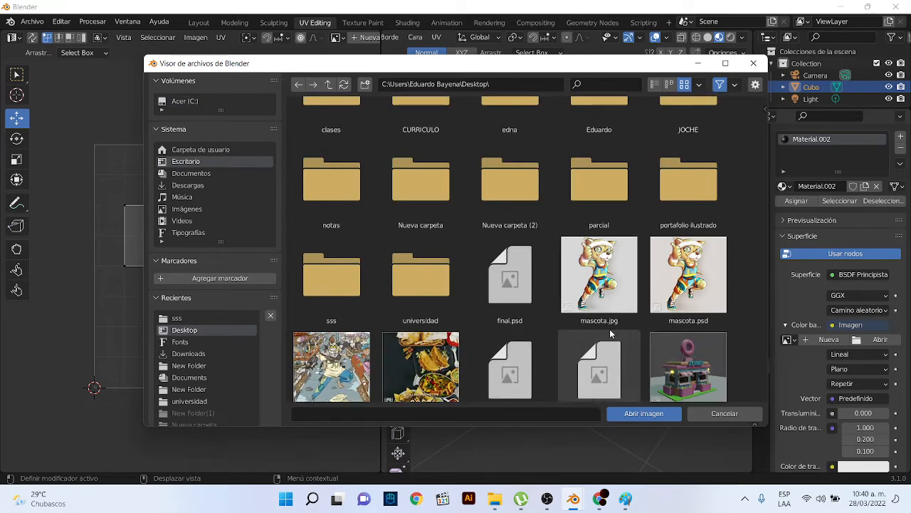
pyautogui.scroll(-2, 609, 333)
pyautogui.scroll(4, 655, 330)
pyautogui.scroll(-4, 651, 324)
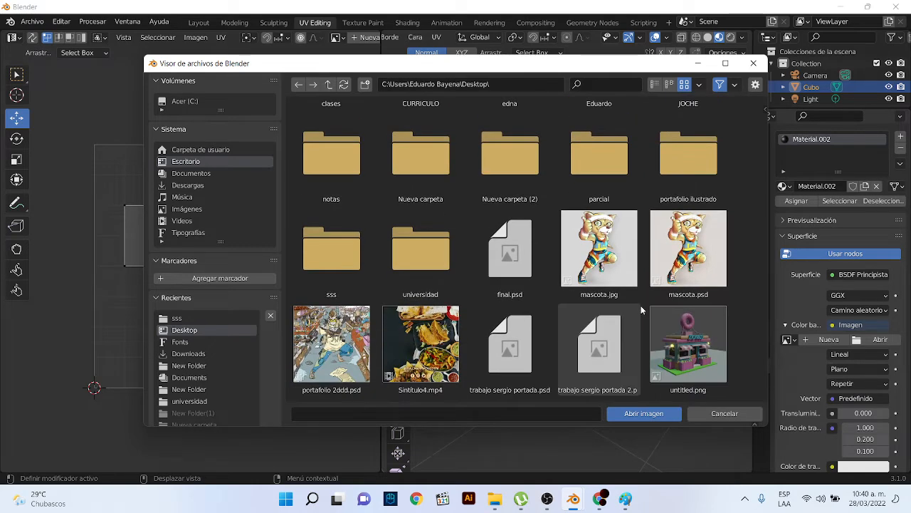
pyautogui.doubleClick(335, 268)
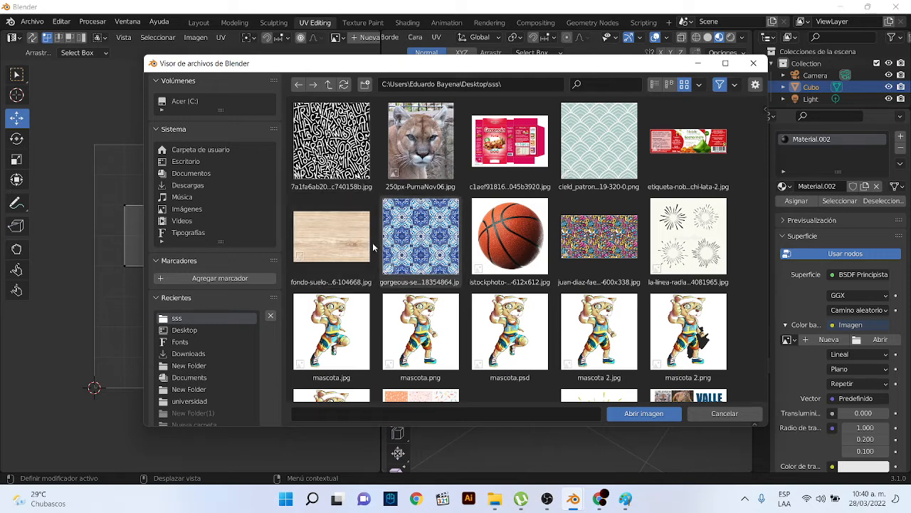
pyautogui.scroll(-1, 427, 313)
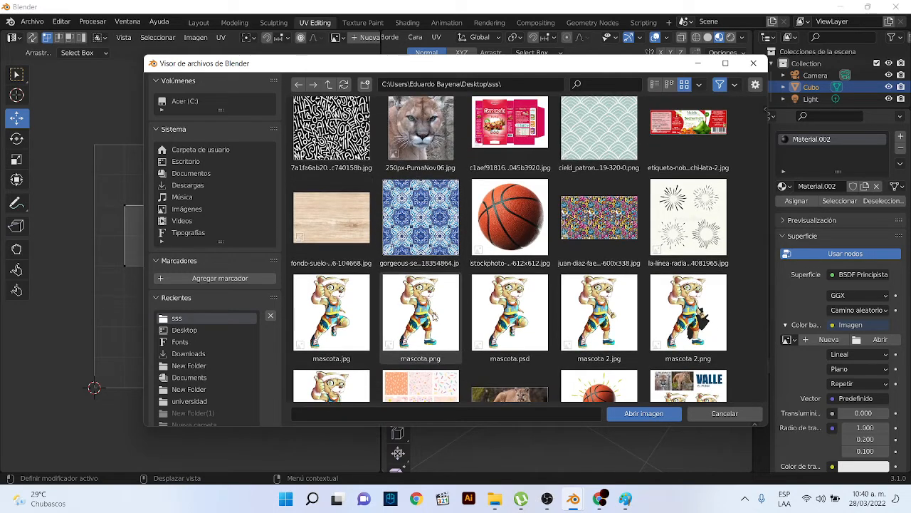
pyautogui.click(331, 217)
pyautogui.click(653, 414)
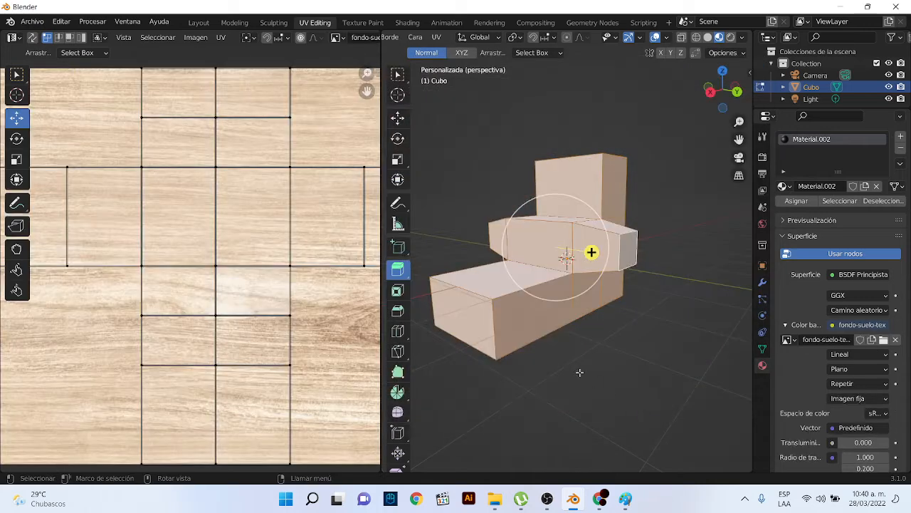
# Deselect the mesh and examine the wood grain on the stepped shape's faces from several sides and up close
pyautogui.moveTo(734, 378); pyautogui.dragTo(702, 377, button='middle')
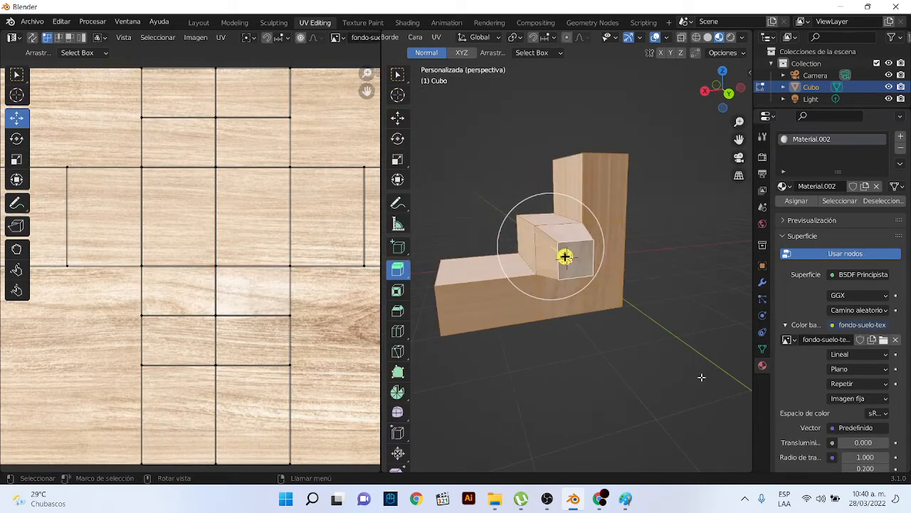
pyautogui.click(655, 366)
pyautogui.moveTo(477, 314); pyautogui.dragTo(609, 328, button='middle')
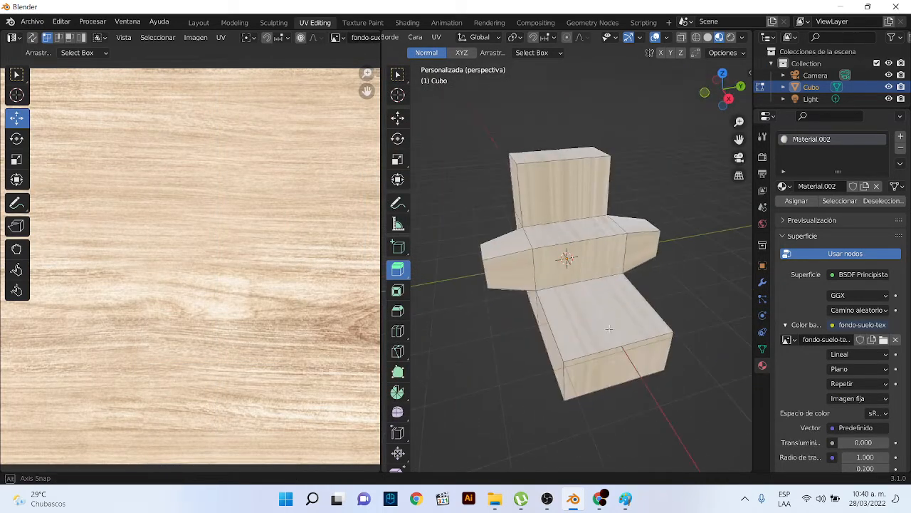
pyautogui.scroll(2, 609, 328)
pyautogui.moveTo(550, 237); pyautogui.dragTo(575, 193, button='middle')
pyautogui.scroll(4, 534, 207)
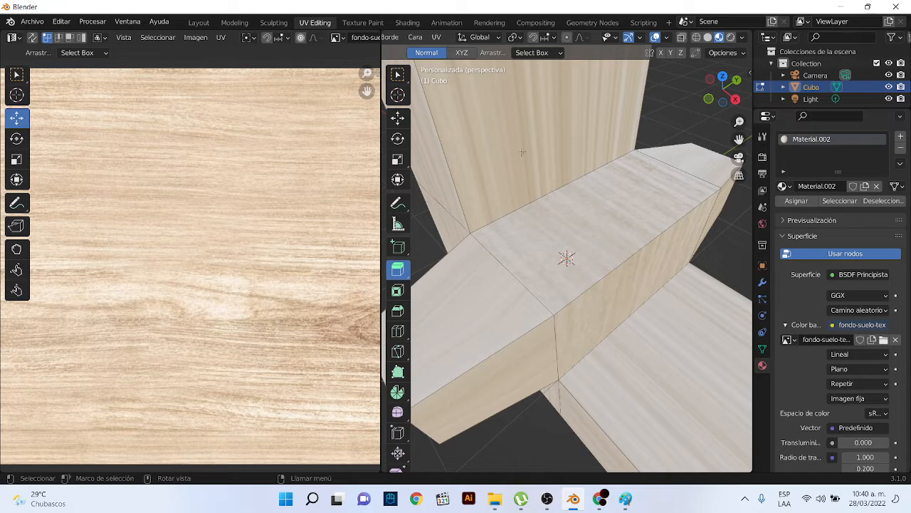
# Replace the wood image in the stepped shape's base color with juan-diaz-faes-patrones-600x338.jpg from the sss folder on the desktop
pyautogui.press('a')
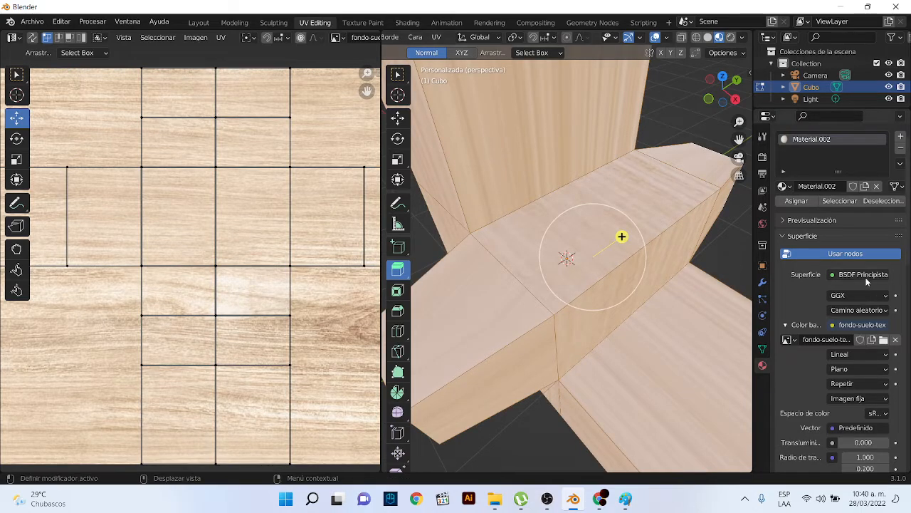
pyautogui.click(896, 339)
pyautogui.click(880, 339)
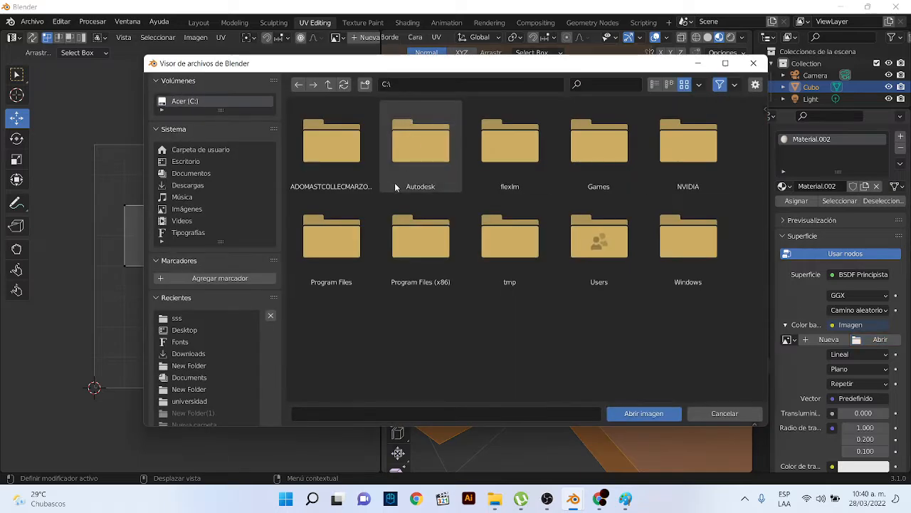
pyautogui.click(190, 173)
pyautogui.click(184, 161)
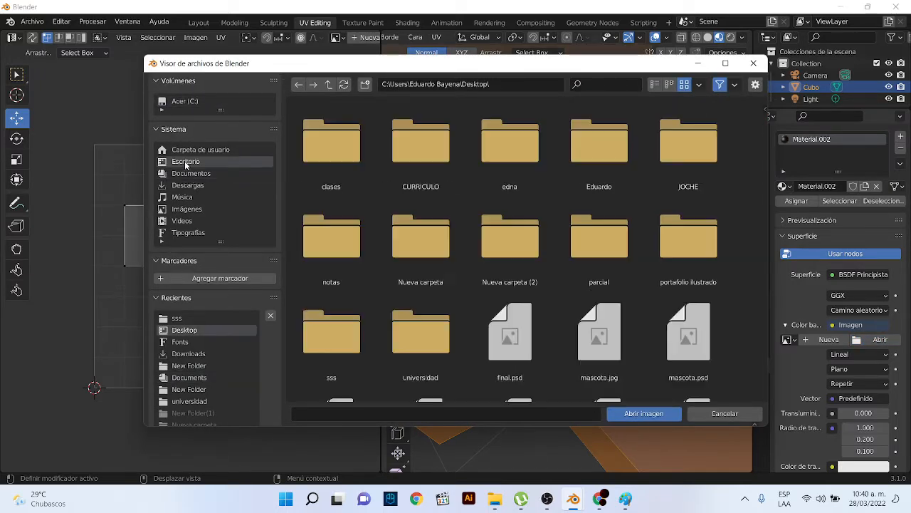
pyautogui.scroll(-1, 476, 252)
pyautogui.scroll(-1, 413, 249)
pyautogui.doubleClick(346, 241)
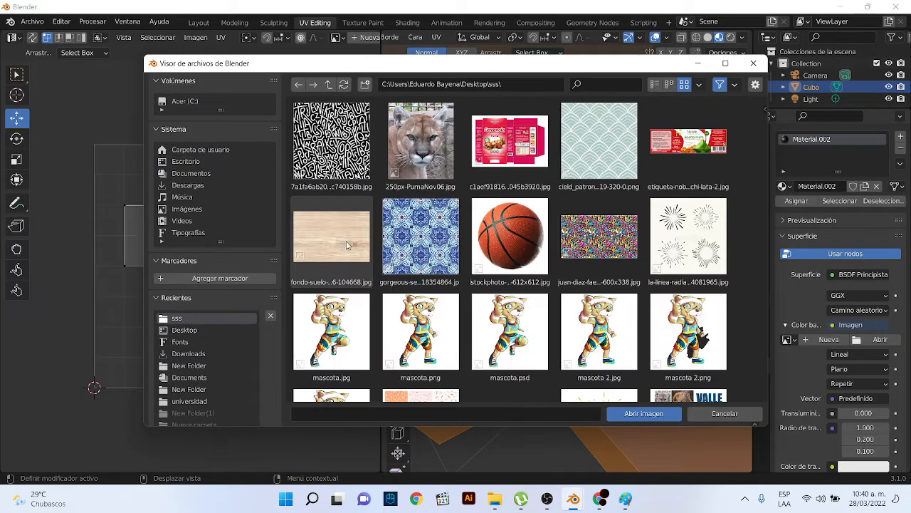
pyautogui.scroll(-1, 605, 224)
pyautogui.click(605, 222)
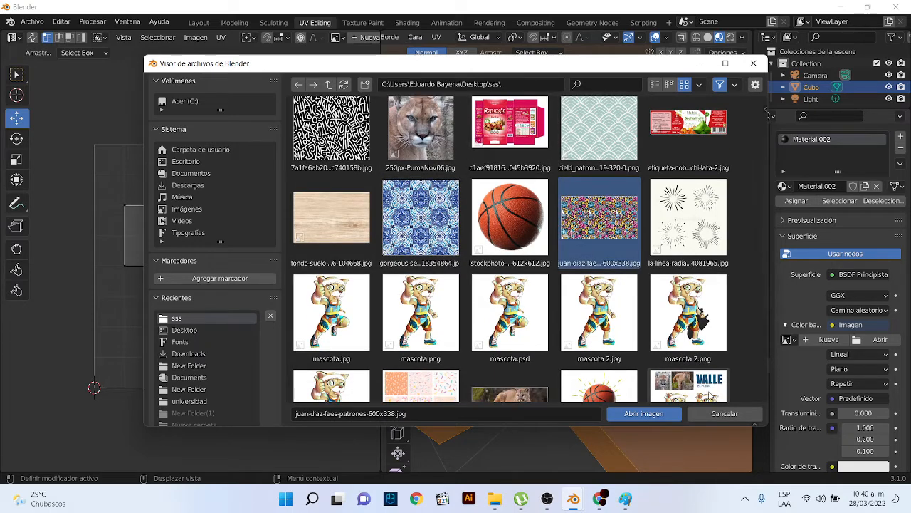
pyautogui.click(644, 413)
# Select all linked faces of the stepped shape and unwrap them with Smart UV Project, with Scale to Bounds (Escalar hasta límites) enabled
pyautogui.moveTo(644, 415); pyautogui.dragTo(583, 262, button='middle')
pyautogui.click(680, 349)
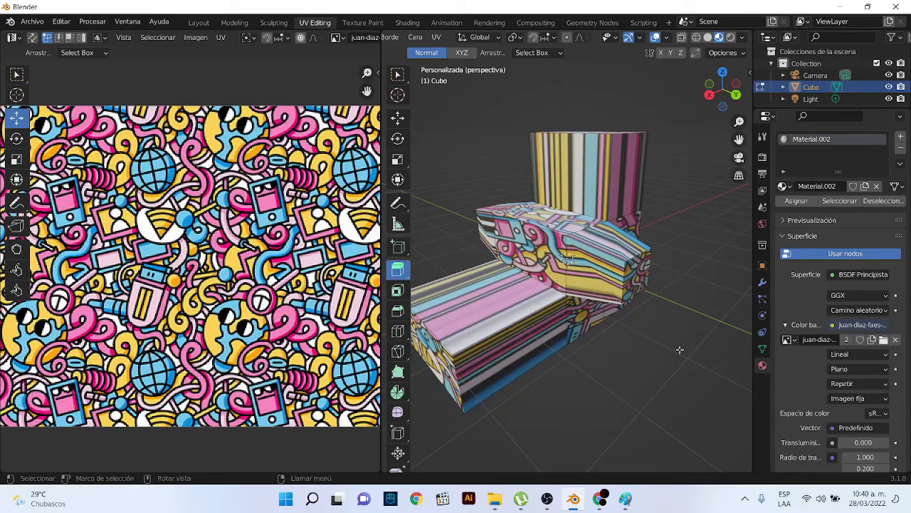
pyautogui.moveTo(680, 349); pyautogui.dragTo(688, 340, button='middle')
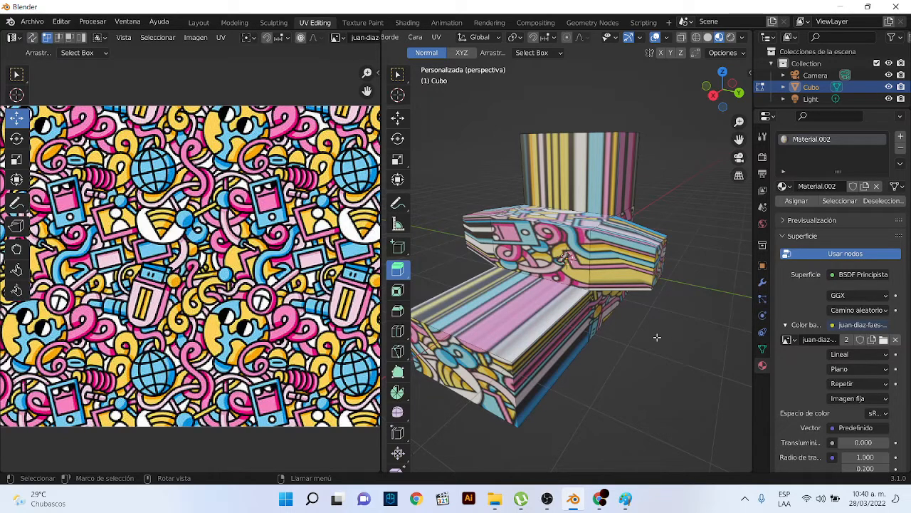
pyautogui.press('l')
pyautogui.moveTo(575, 264); pyautogui.dragTo(569, 288, button='middle')
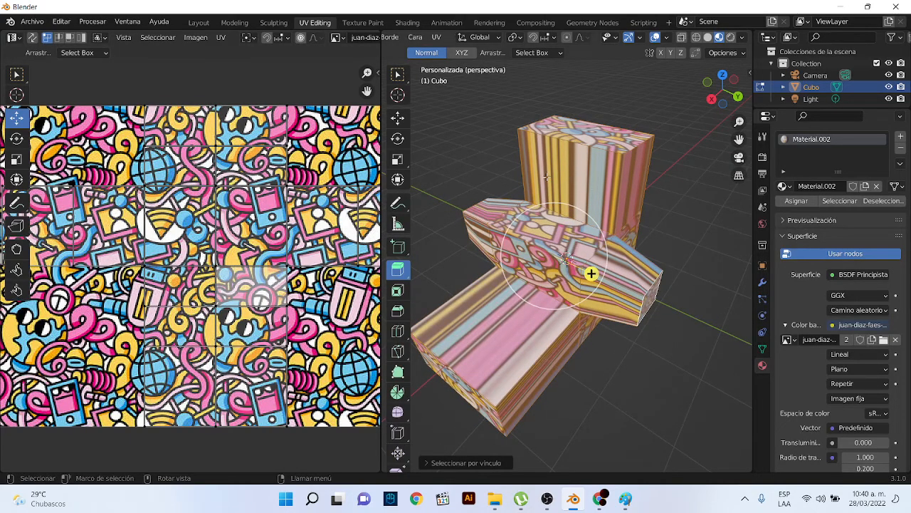
pyautogui.moveTo(523, 391); pyautogui.dragTo(553, 311, button='middle')
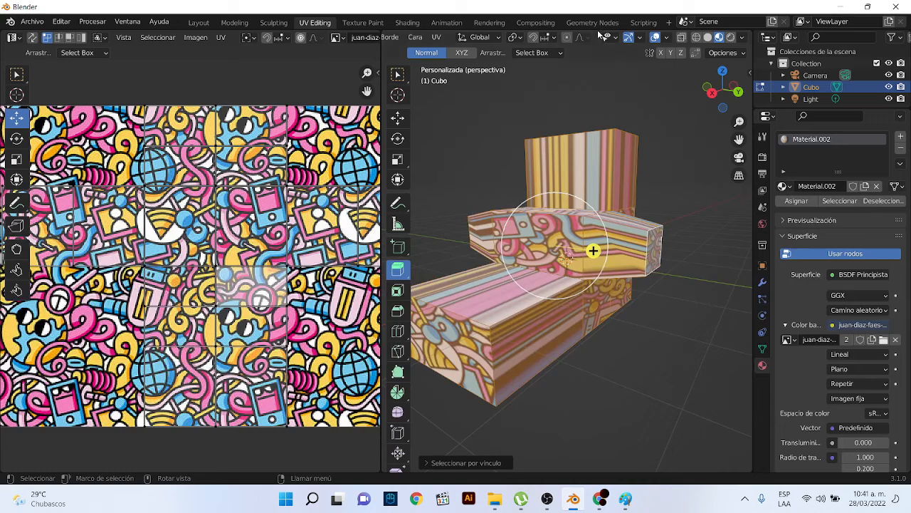
pyautogui.scroll(6, 598, 32)
pyautogui.scroll(2, 610, 49)
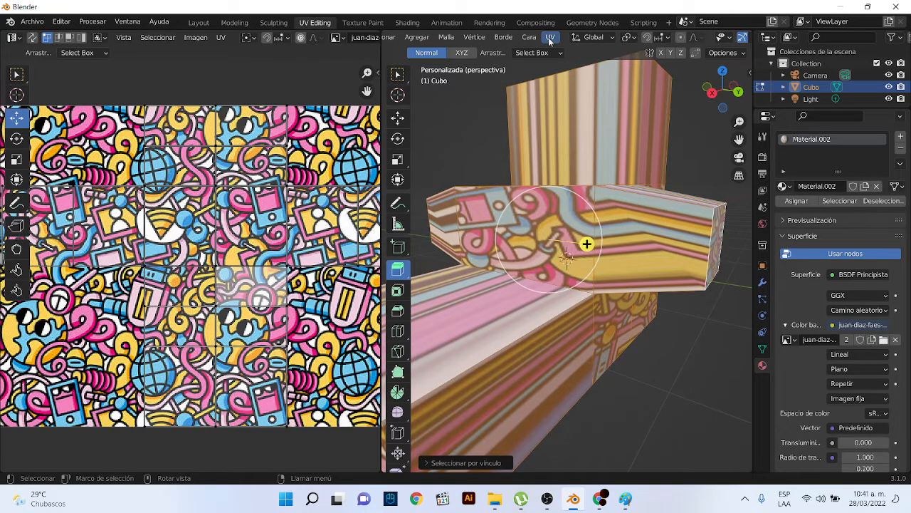
pyautogui.click(549, 39)
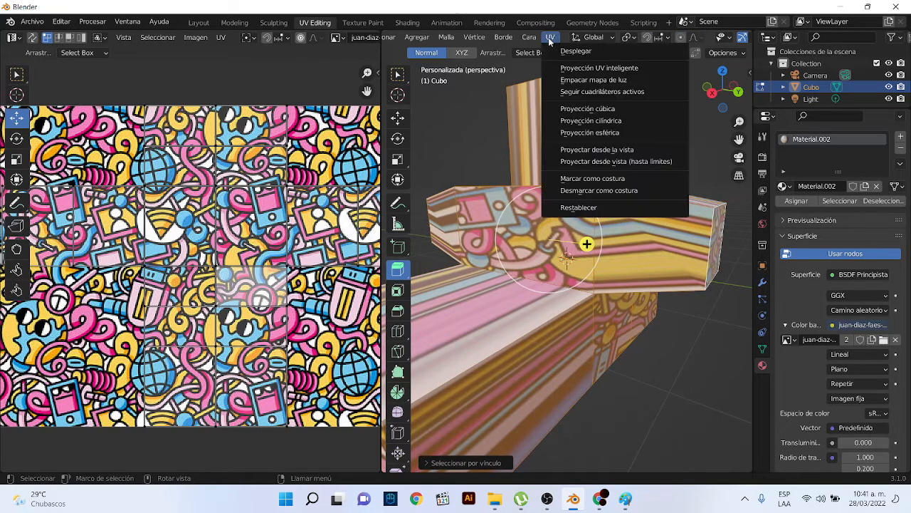
pyautogui.click(599, 69)
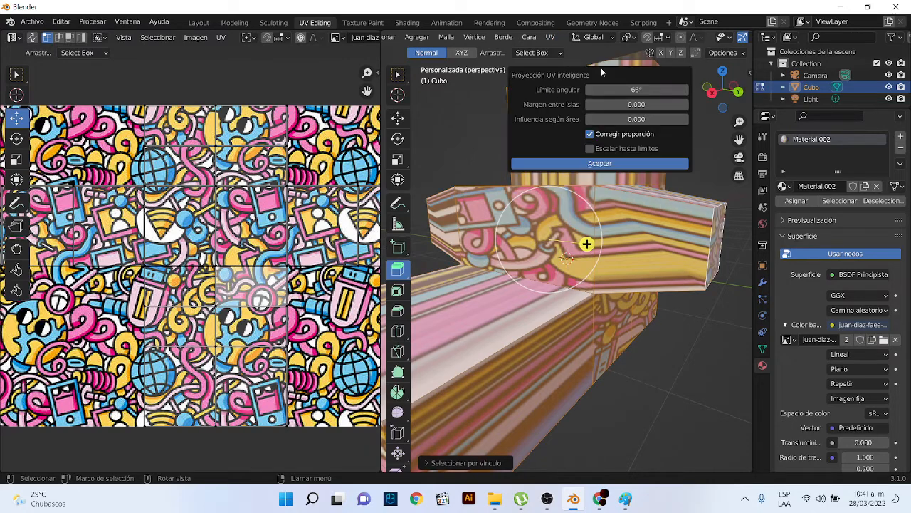
pyautogui.click(590, 149)
pyautogui.click(614, 164)
# Select the UV islands over the pattern image and compare their layout with the pattern on the stepped shape's faces
pyautogui.scroll(-2, 578, 181)
pyautogui.moveTo(578, 181); pyautogui.dragTo(658, 197, button='middle')
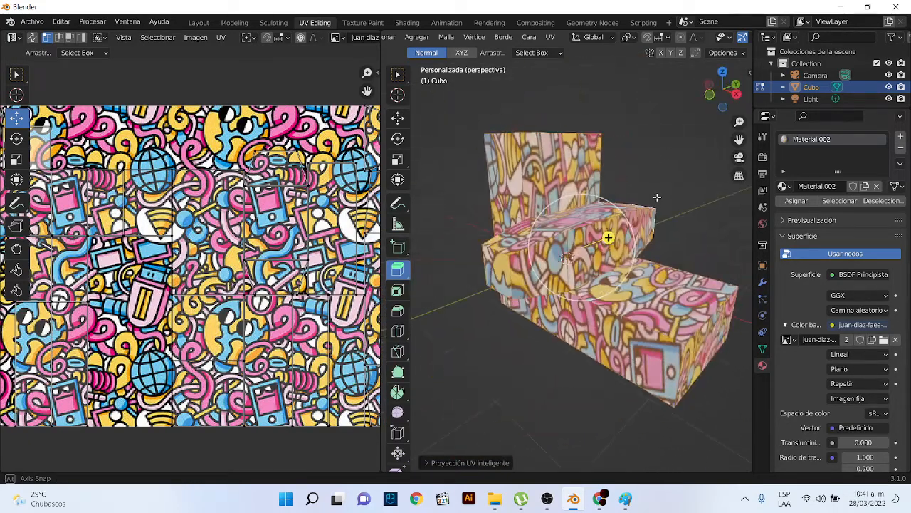
pyautogui.scroll(-3, 265, 192)
pyautogui.scroll(2, 247, 234)
pyautogui.scroll(-1, 243, 227)
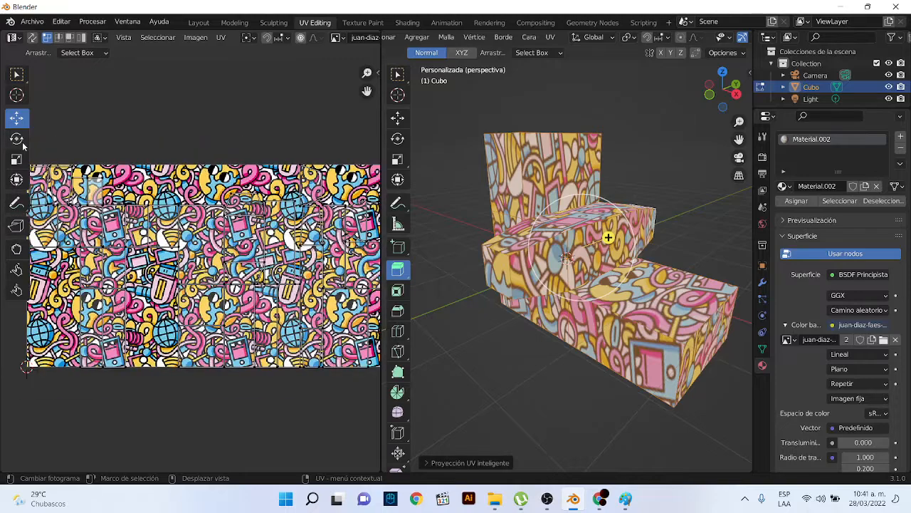
pyautogui.moveTo(43, 139); pyautogui.dragTo(374, 427)
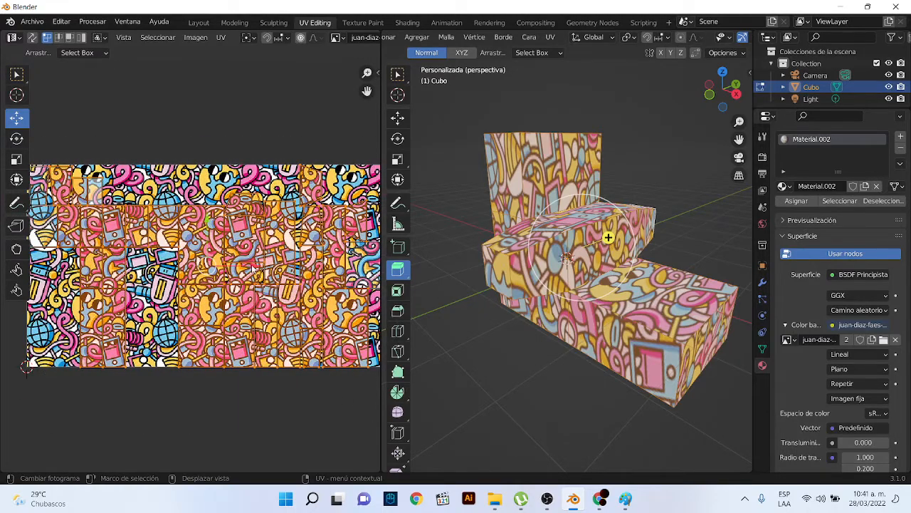
pyautogui.moveTo(217, 220); pyautogui.dragTo(249, 196, button='middle')
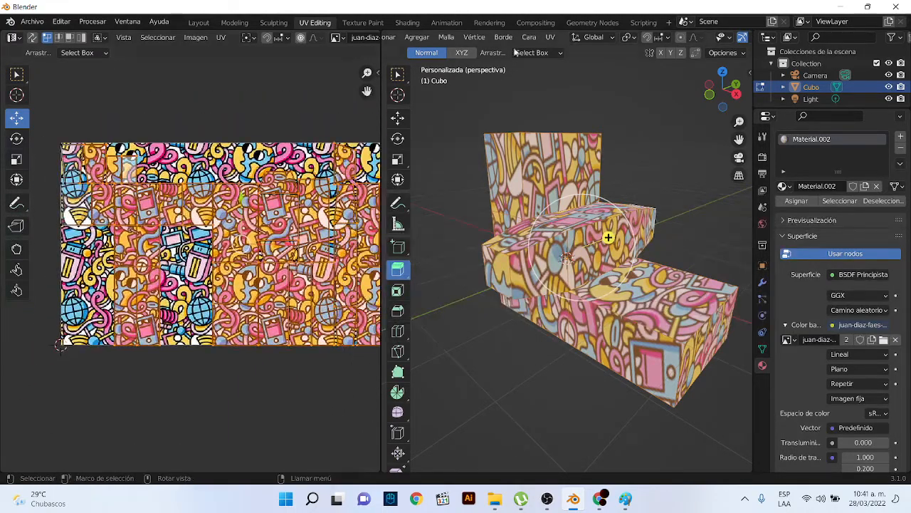
pyautogui.scroll(3, 206, 228)
pyautogui.scroll(-2, 207, 231)
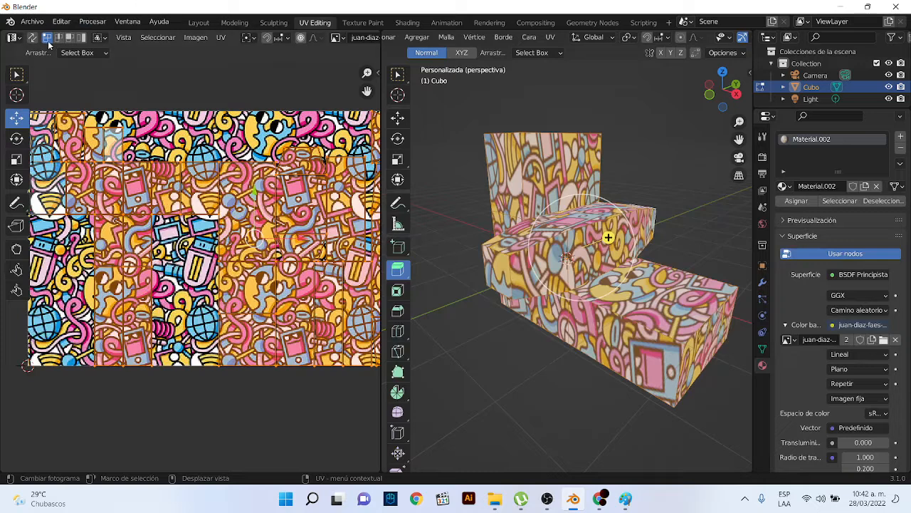
pyautogui.click(27, 22)
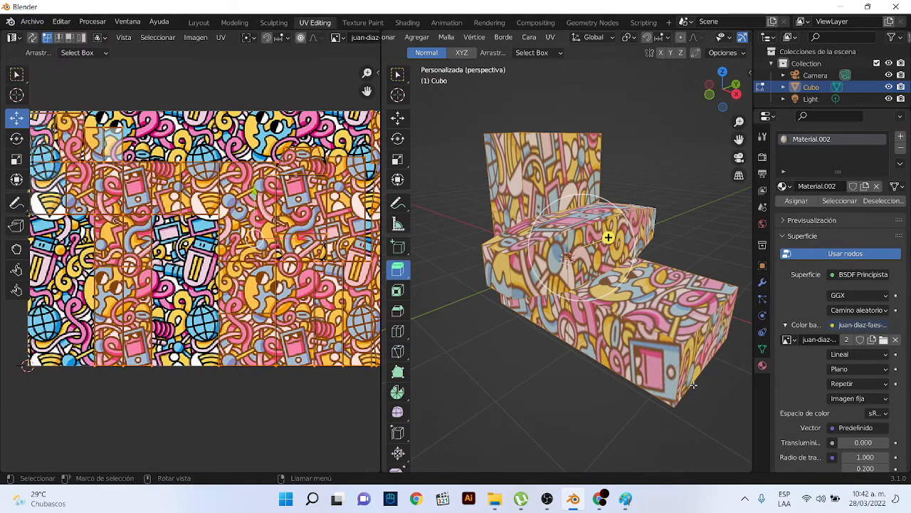
pyautogui.click(36, 24)
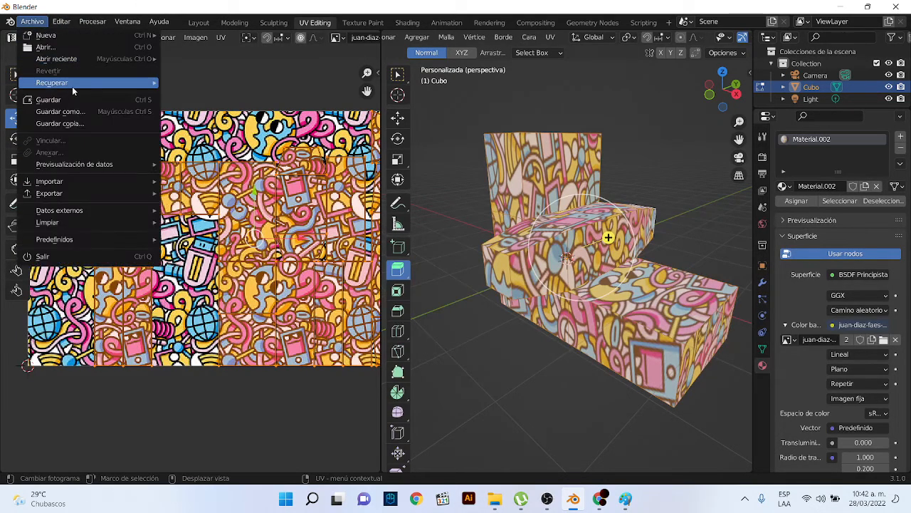
pyautogui.click(70, 48)
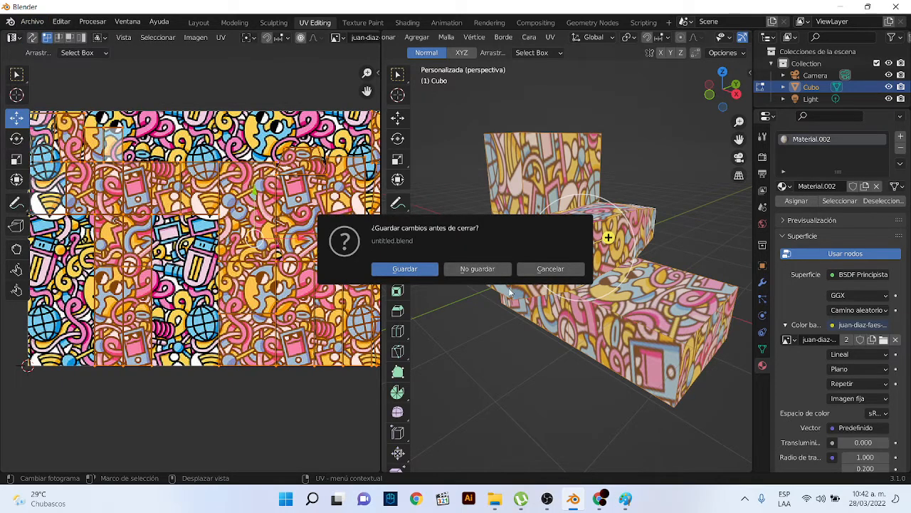
pyautogui.click(495, 269)
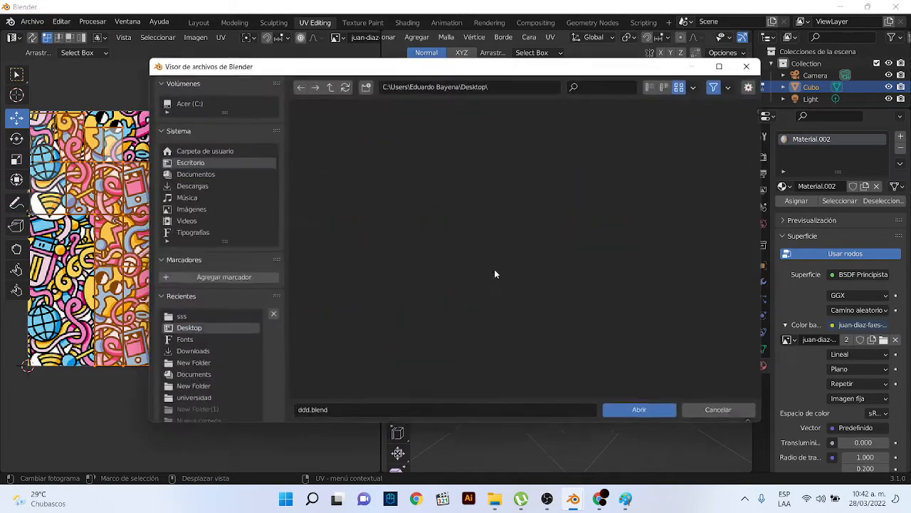
pyautogui.click(753, 62)
# Minimize the open windows and open the ddd Blender file from the desktop
pyautogui.click(837, 6)
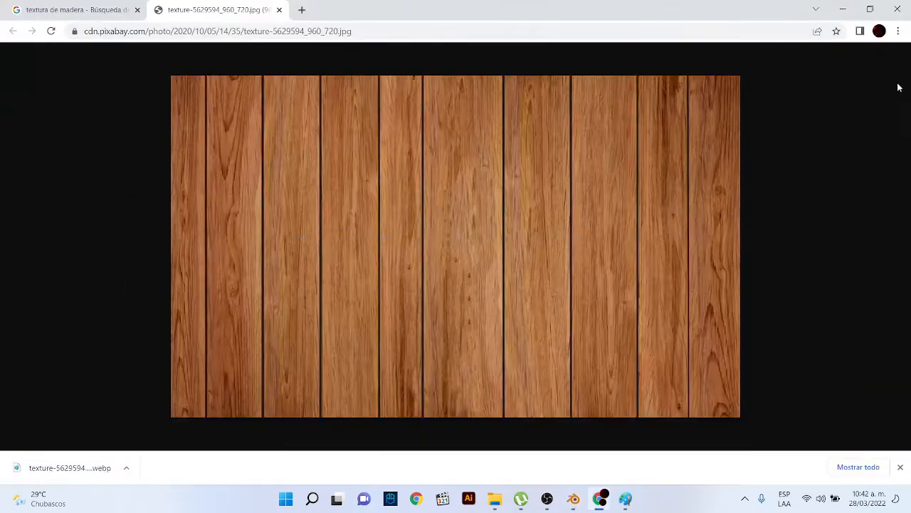
pyautogui.click(843, 9)
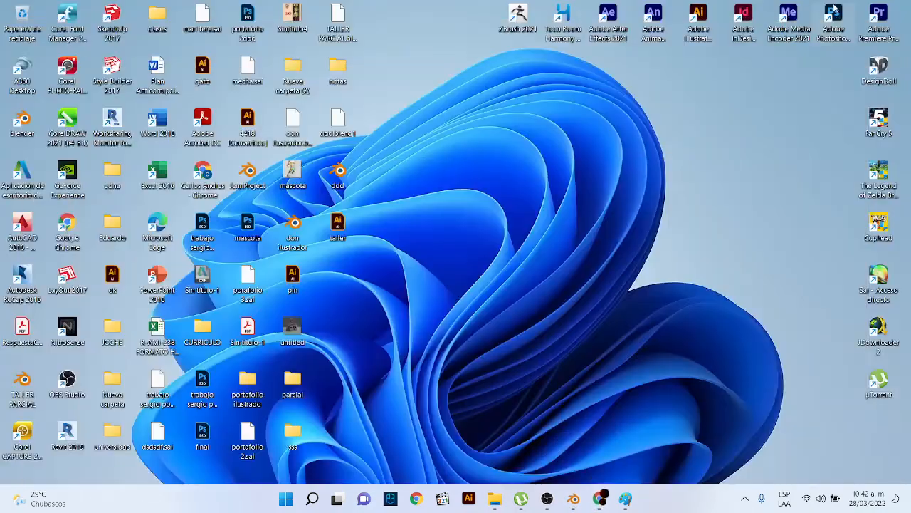
pyautogui.doubleClick(342, 173)
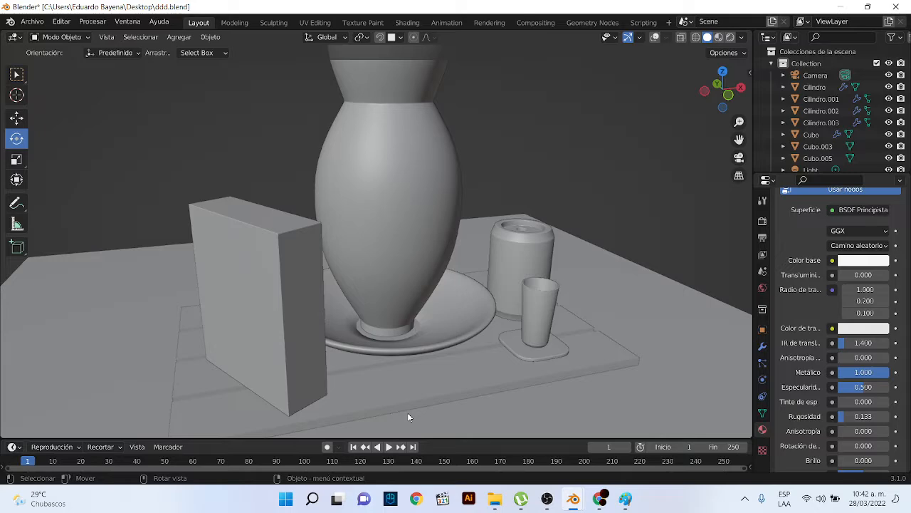
# Switch the still-life scene to rendered shading, select the blue-patterned vase and turn on the viewport overlays
pyautogui.scroll(-3, 598, 162)
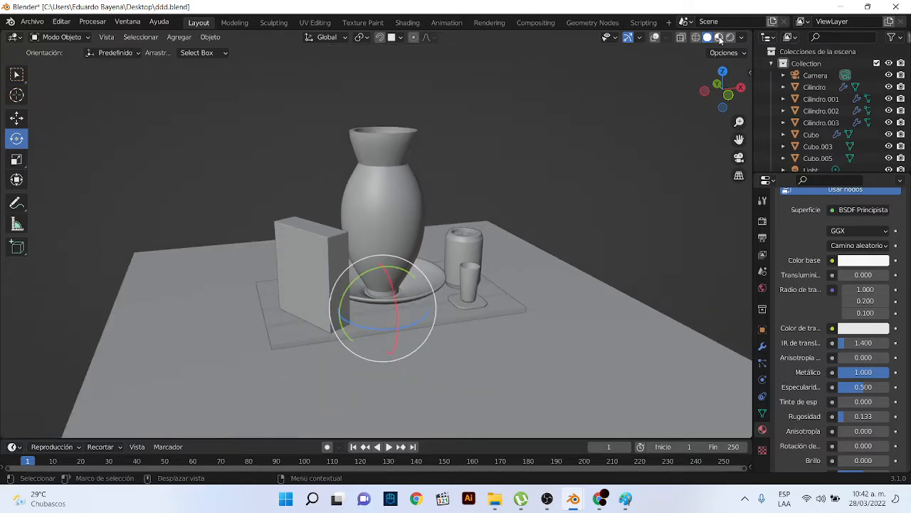
pyautogui.moveTo(574, 153); pyautogui.dragTo(570, 164, button='middle')
pyautogui.click(730, 37)
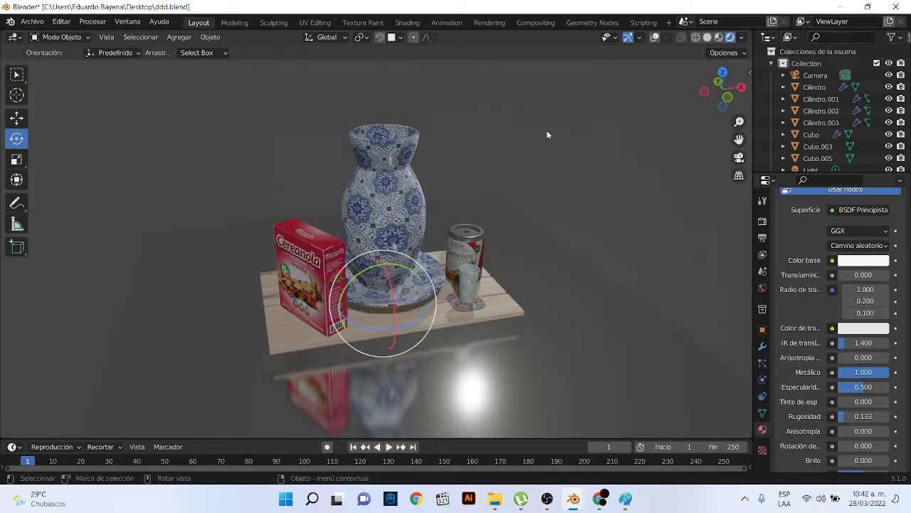
pyautogui.click(393, 182)
pyautogui.moveTo(394, 182); pyautogui.dragTo(427, 190, button='middle')
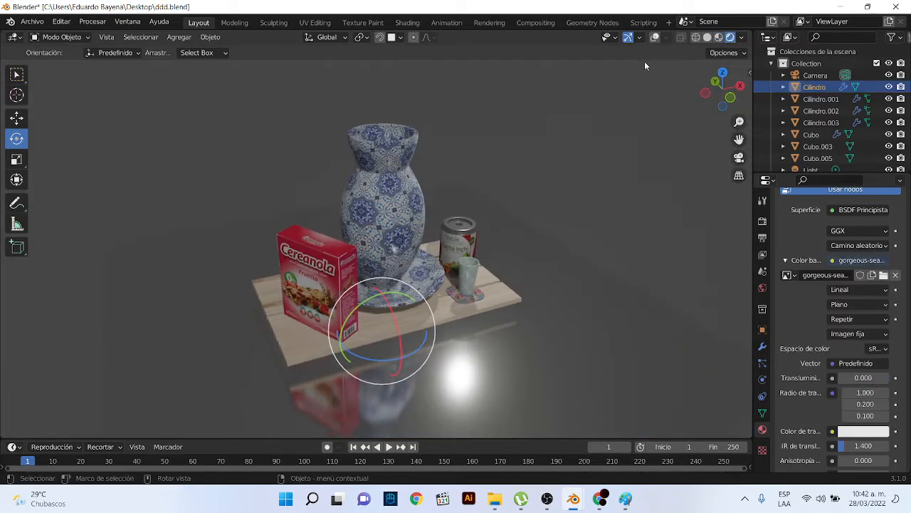
pyautogui.click(655, 38)
pyautogui.scroll(3, 427, 149)
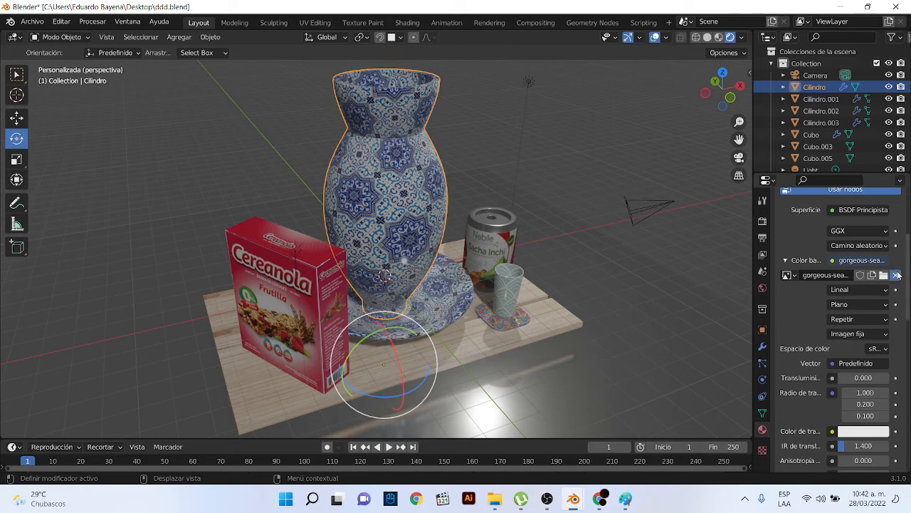
# Remove the image from the vase material's base color texture and switch to the UV Editing workspace
pyautogui.click(897, 274)
pyautogui.moveTo(528, 140); pyautogui.dragTo(497, 136, button='middle')
pyautogui.click(315, 22)
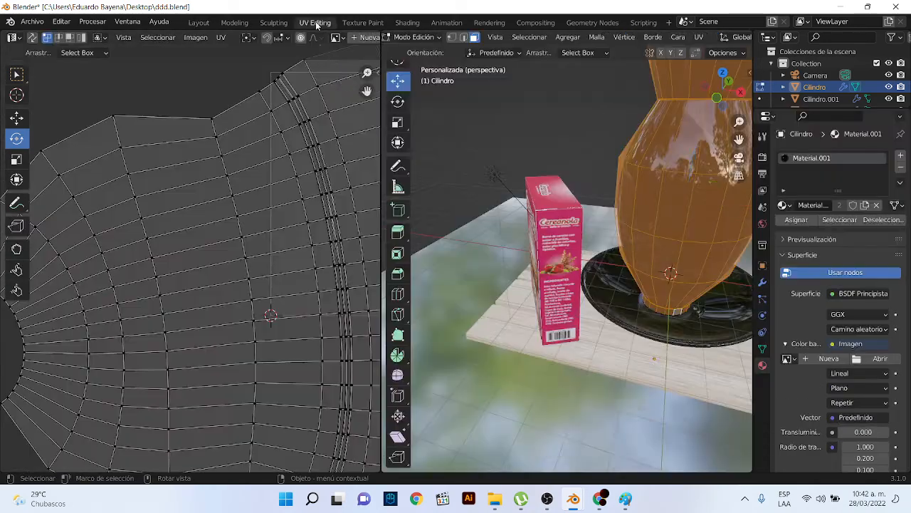
# Examine the vase's unwrapped UV layout, return to Object Mode and look at the untextured vase and plate from above
pyautogui.scroll(-6, 303, 226)
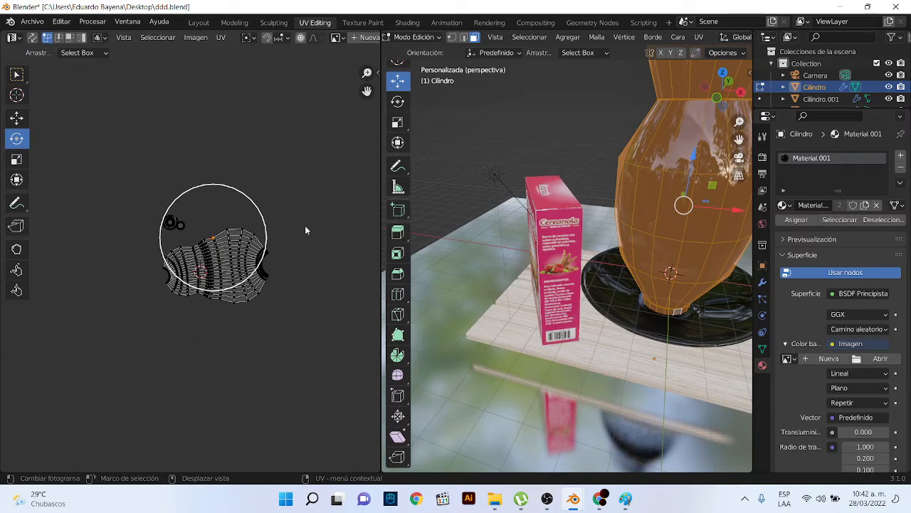
pyautogui.scroll(2, 306, 226)
pyautogui.scroll(3, 313, 264)
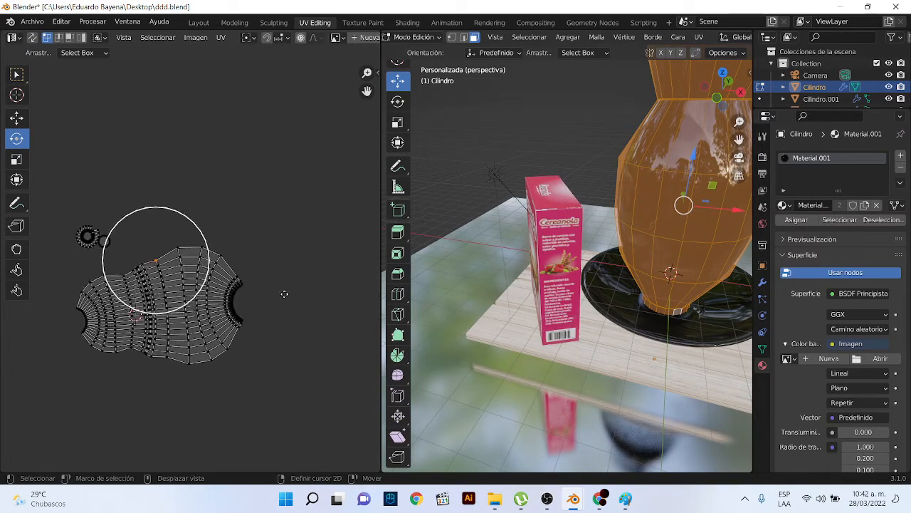
pyautogui.moveTo(296, 275); pyautogui.dragTo(329, 224, button='middle')
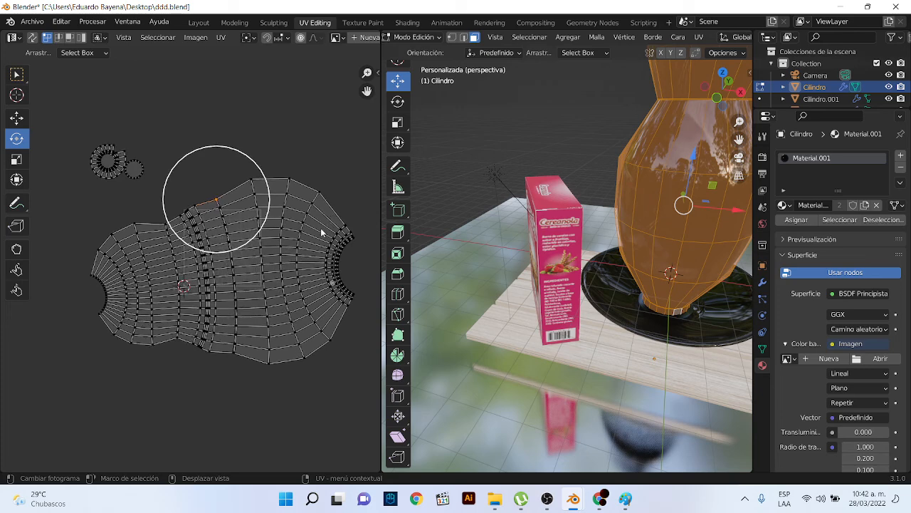
pyautogui.scroll(-2, 338, 247)
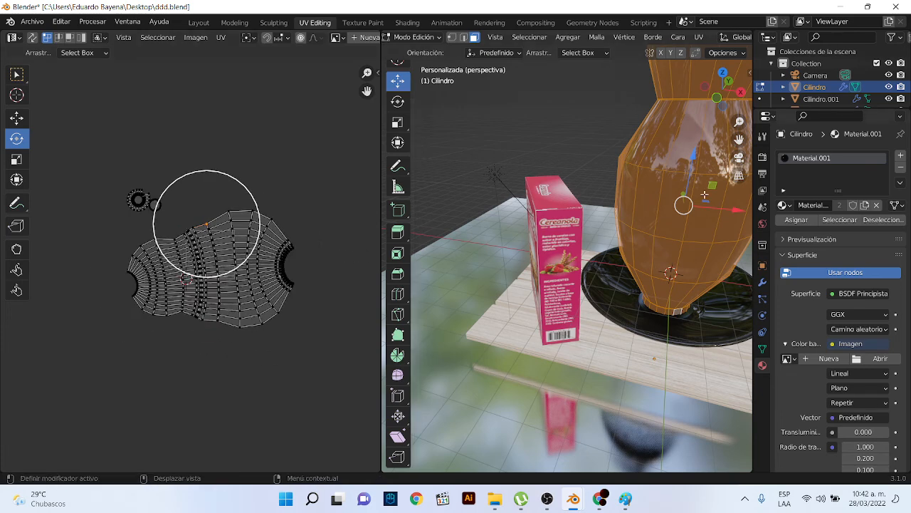
pyautogui.scroll(3, 252, 269)
pyautogui.press('Tab')
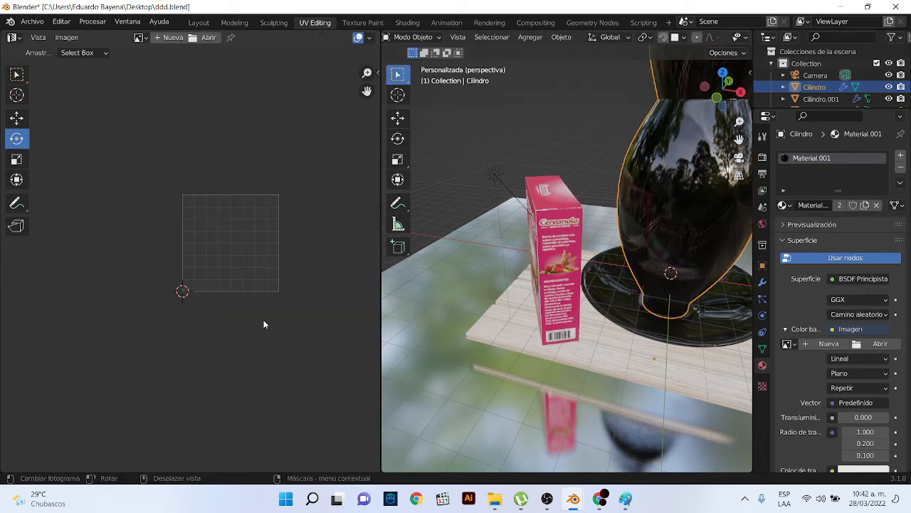
pyautogui.moveTo(643, 192); pyautogui.dragTo(626, 166, button='middle')
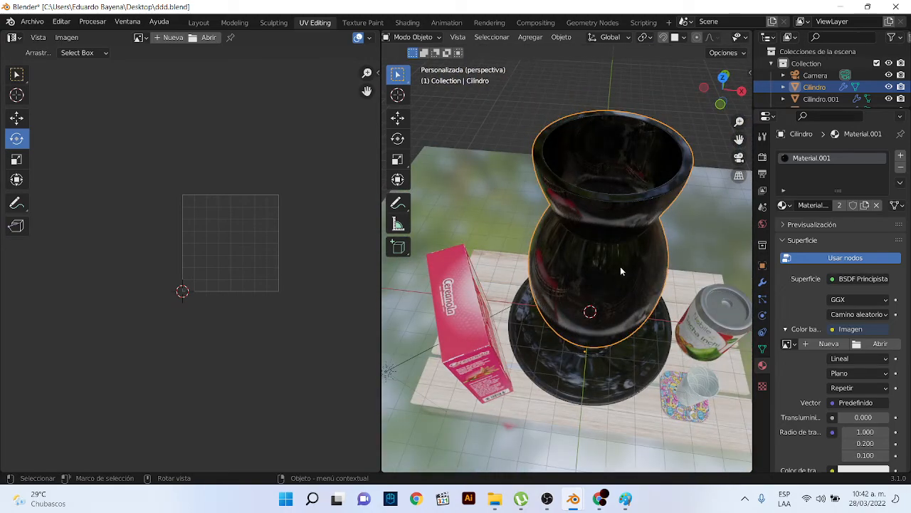
# Start a new file from the General template and delete the default cube
pyautogui.moveTo(620, 269)
pyautogui.mouseDown(button='middle')
pyautogui.moveTo(674, 227)
pyautogui.moveTo(603, 270)
pyautogui.mouseUp(button='middle')
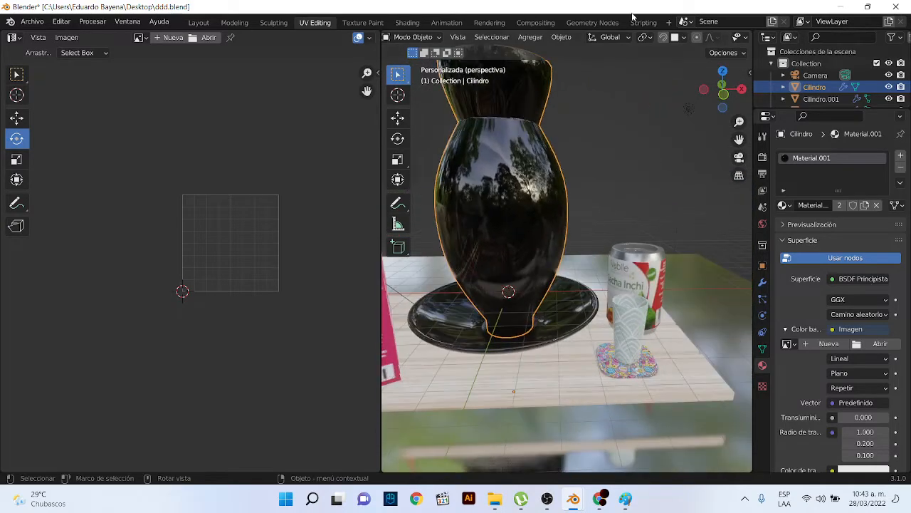
pyautogui.click(31, 21)
pyautogui.moveTo(45, 35)
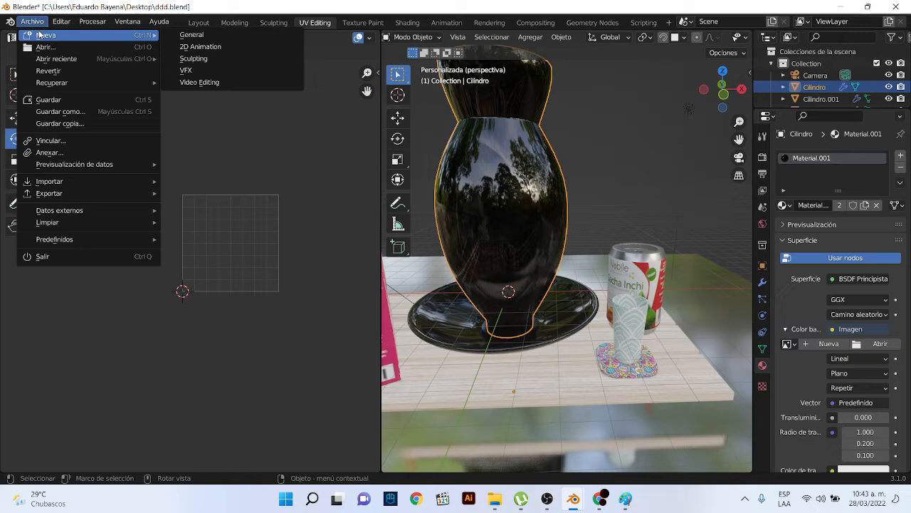
pyautogui.click(222, 36)
pyautogui.click(427, 267)
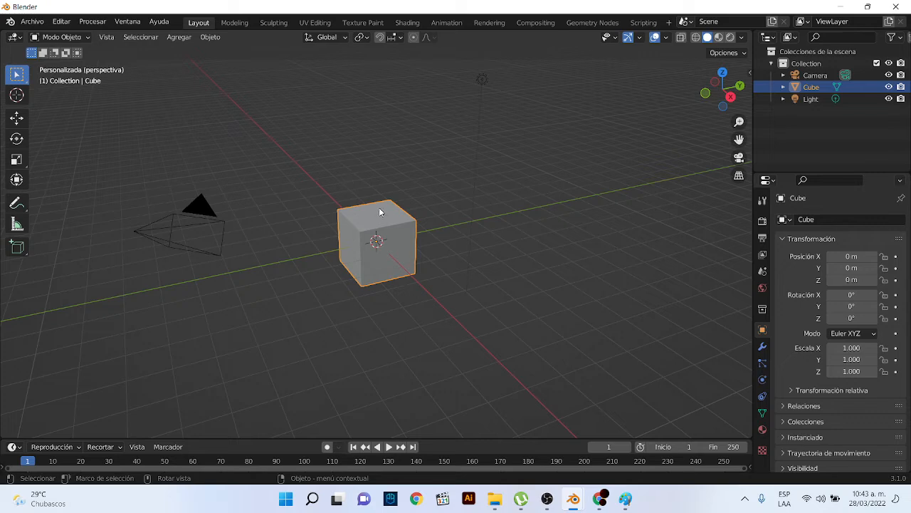
pyautogui.press('x')
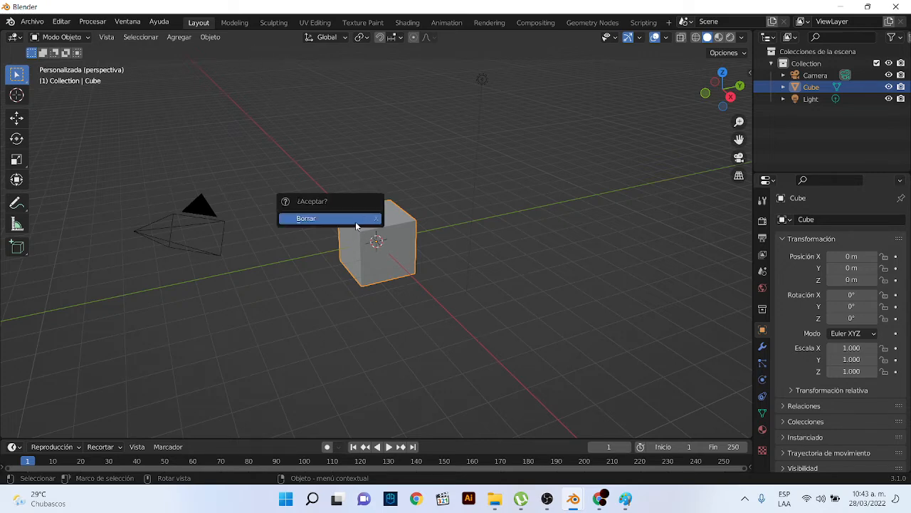
pyautogui.click(361, 218)
# Add a cylinder mesh and set its number of vertices to 18
pyautogui.click(179, 37)
pyautogui.moveTo(192, 55)
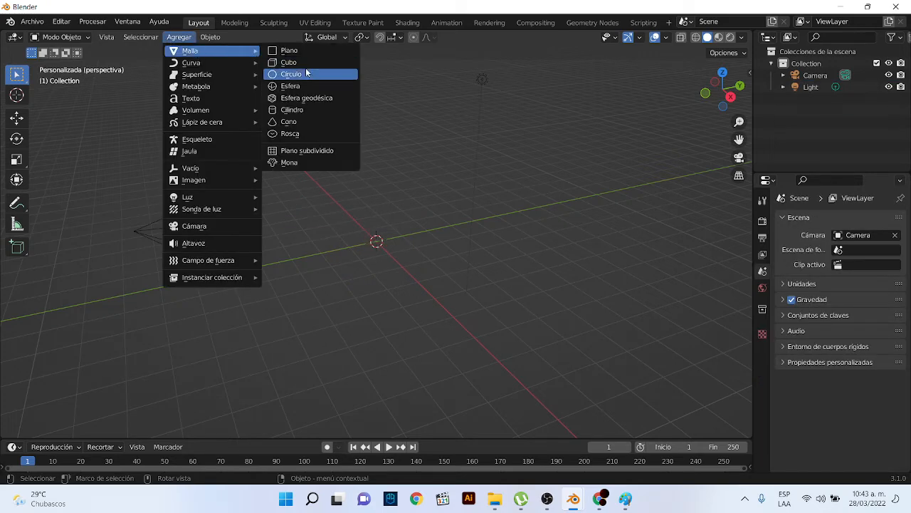
pyautogui.click(295, 111)
pyautogui.scroll(3, 407, 221)
pyautogui.click(71, 429)
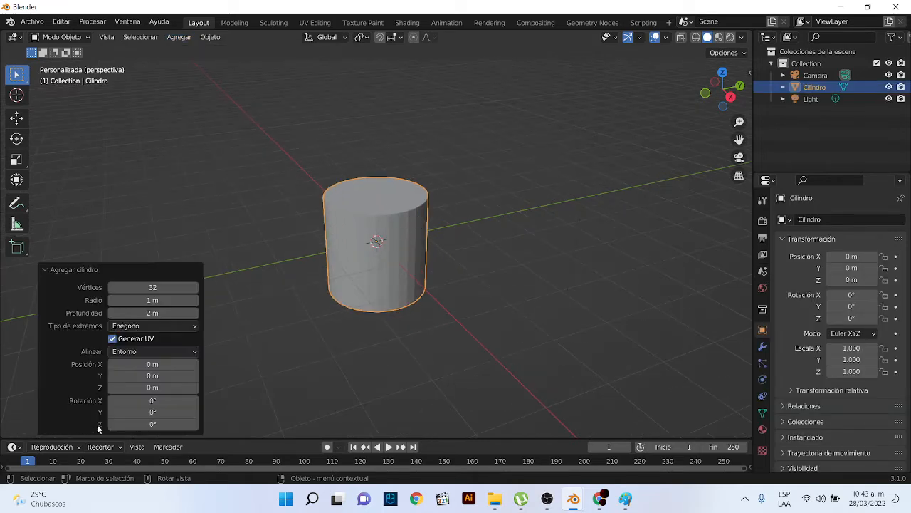
pyautogui.click(160, 285)
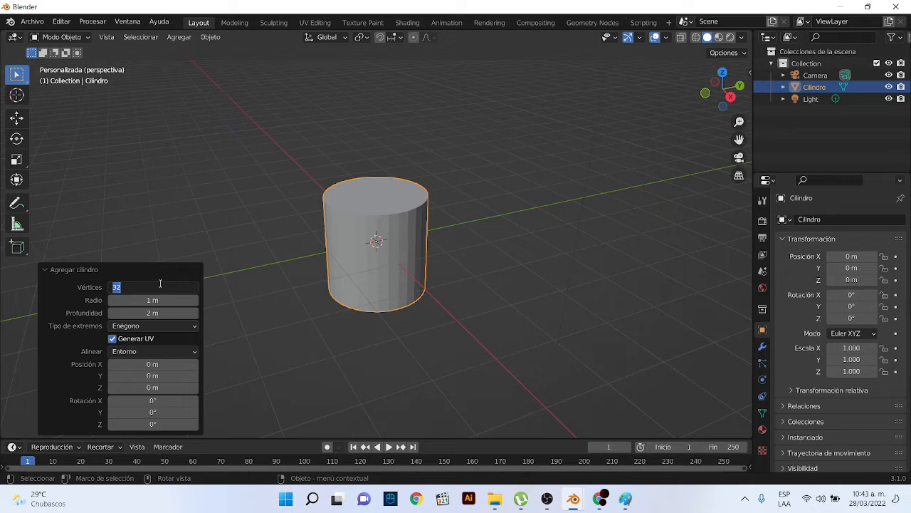
pyautogui.write('18')
pyautogui.press('Return')
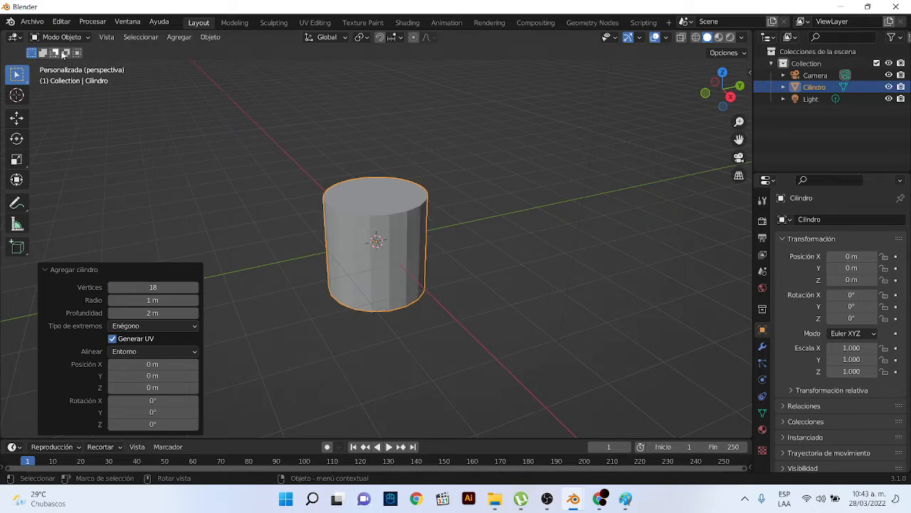
# Enter Edit Mode on the cylinder, add one horizontal loop cut around its middle and return to the box selection tool
pyautogui.scroll(1, 340, 201)
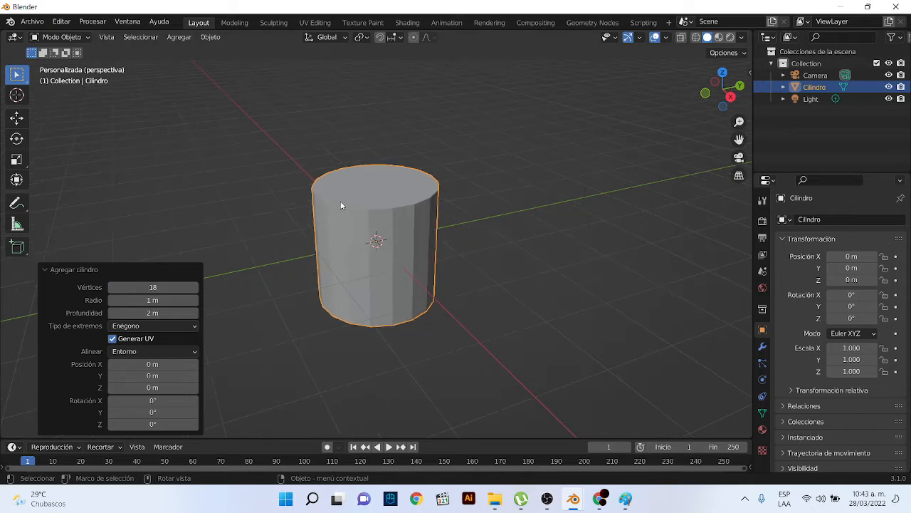
pyautogui.click(67, 36)
pyautogui.click(62, 63)
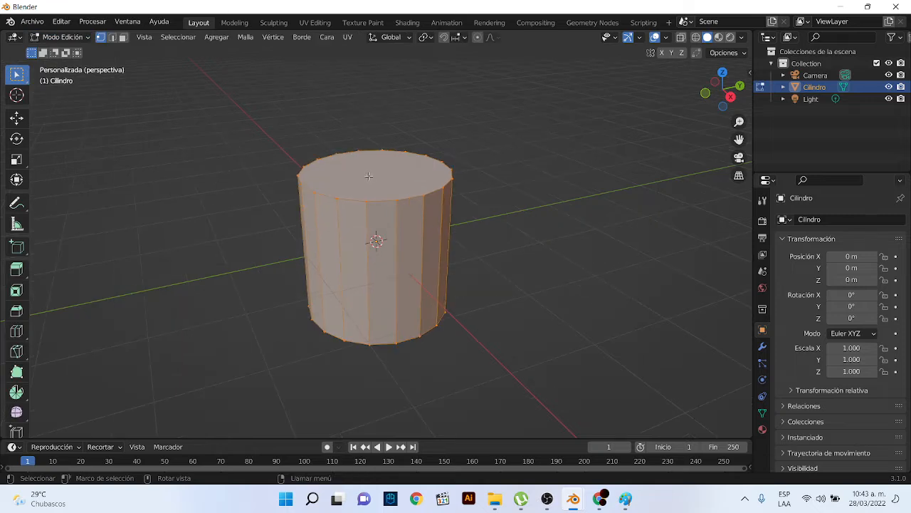
pyautogui.moveTo(369, 176)
pyautogui.mouseDown(button='middle')
pyautogui.moveTo(368, 128)
pyautogui.moveTo(384, 180)
pyautogui.mouseUp(button='middle')
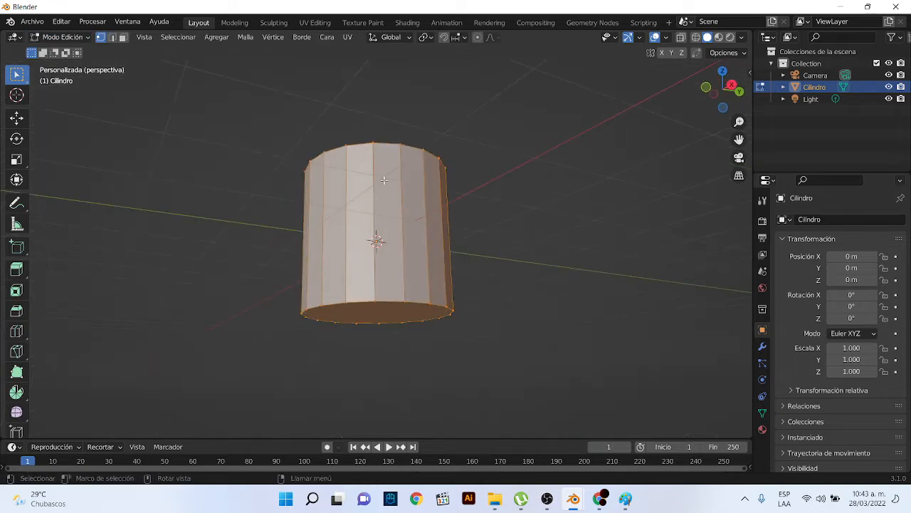
pyautogui.click(16, 330)
pyautogui.click(344, 235)
pyautogui.moveTo(343, 235); pyautogui.dragTo(385, 217, button='middle')
pyautogui.click(17, 74)
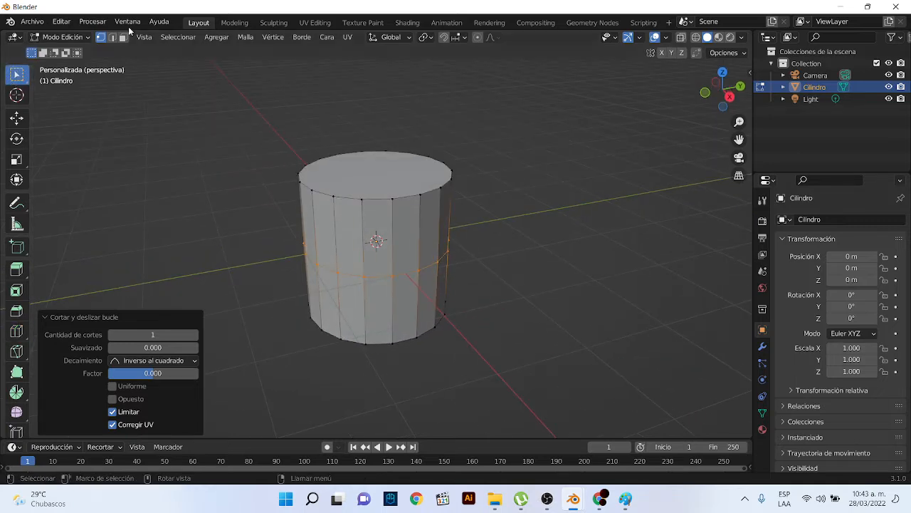
# Select the cylinder's top face in face mode and scale it uniformly to 0.583
pyautogui.click(123, 37)
pyautogui.click(362, 172)
pyautogui.press('s')
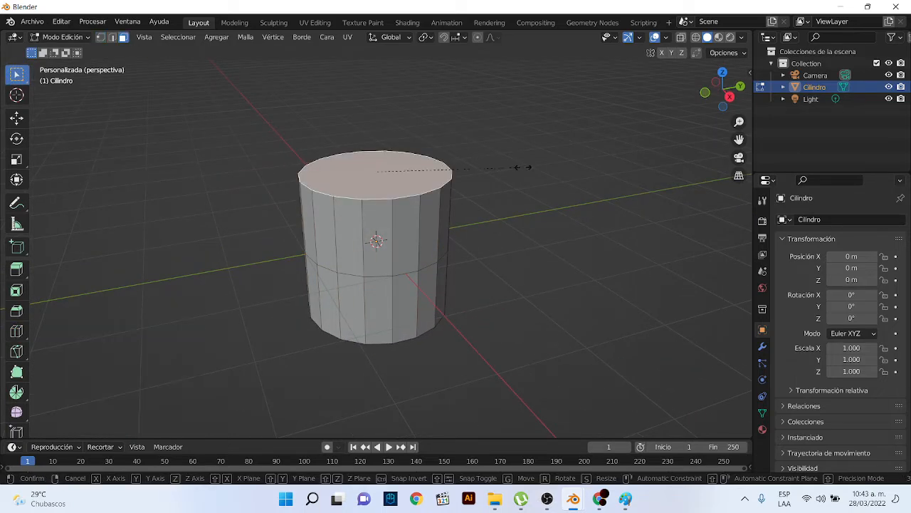
pyautogui.click(461, 176)
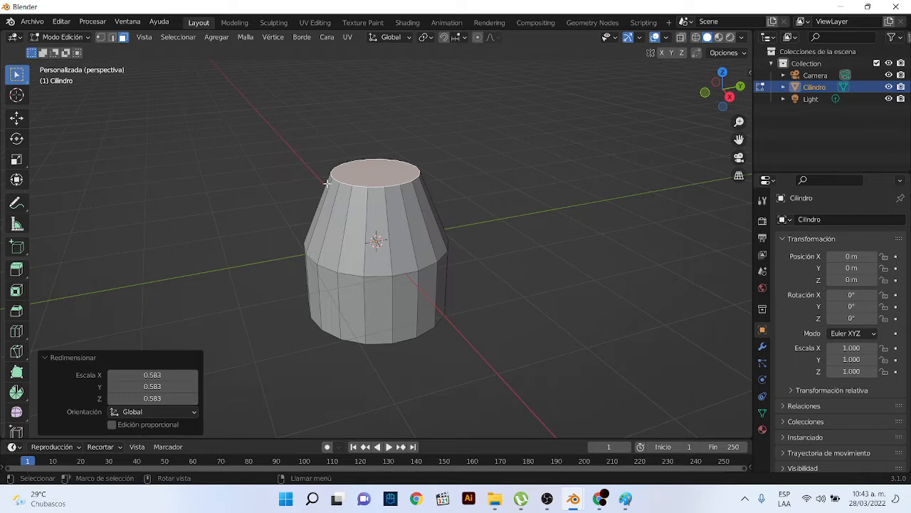
# Extrude the top face upward about 0.17 m and scale the new face uniformly to 1.234 to start flaring the neck
pyautogui.press('e')
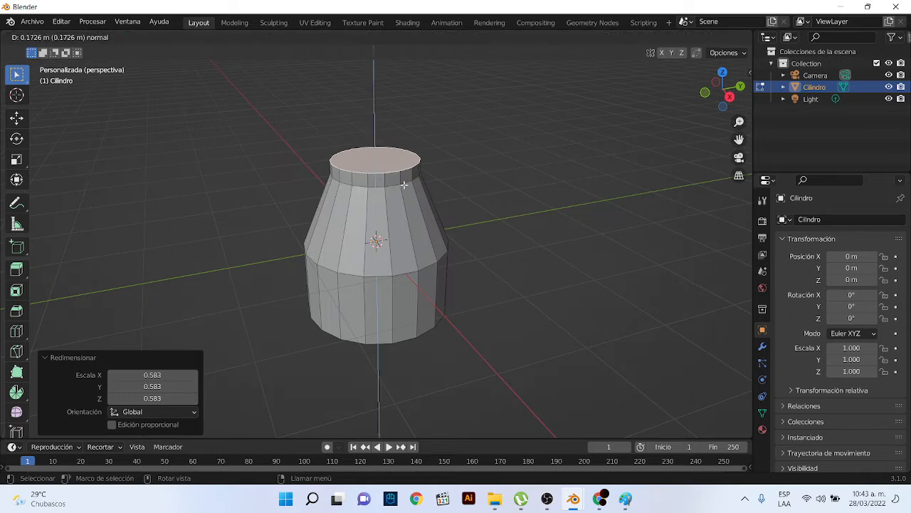
pyautogui.click(443, 163)
pyautogui.press('s')
pyautogui.click(463, 163)
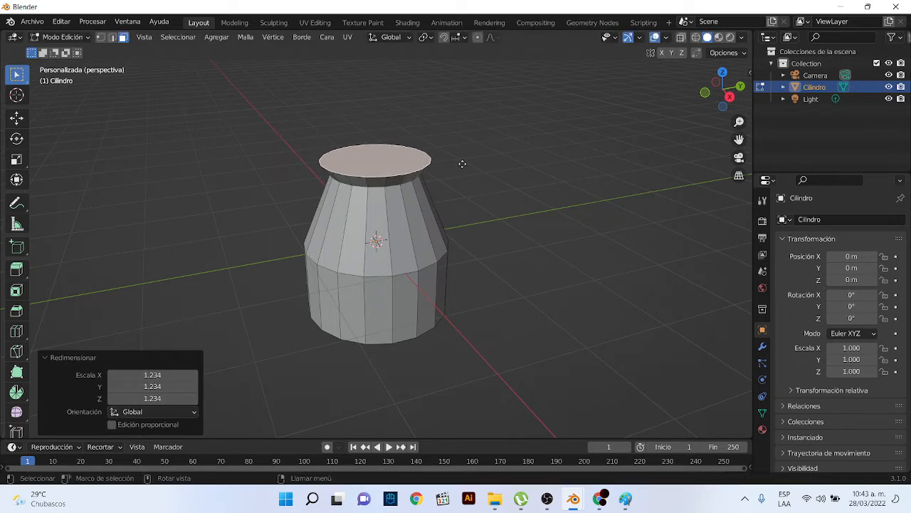
# Extrude the top face upward a second time and widen it uniformly to 1.129 for the vase's mouth
pyautogui.press('e')
pyautogui.click(459, 149)
pyautogui.press('s')
pyautogui.click(479, 145)
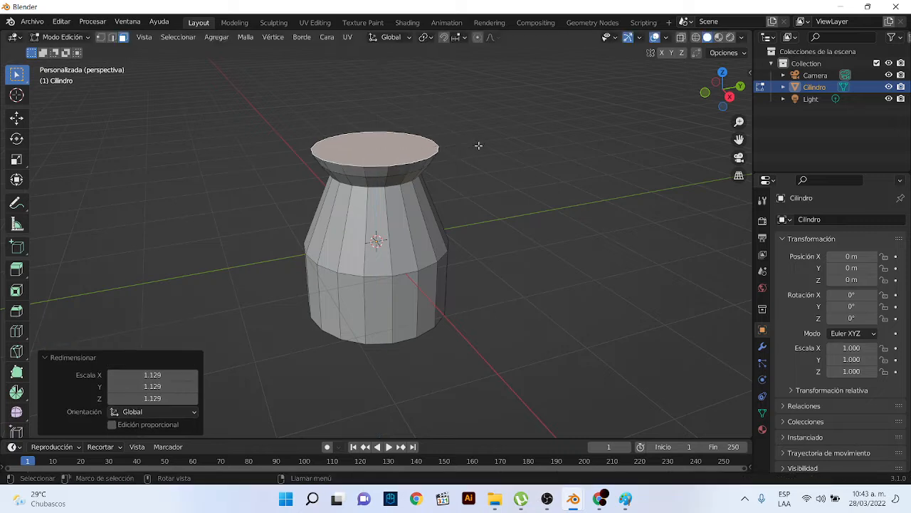
# Extrude the mouth face in place and scale it inward to form a thin rim ring
pyautogui.press('e')
pyautogui.click(478, 143)
pyautogui.press('s')
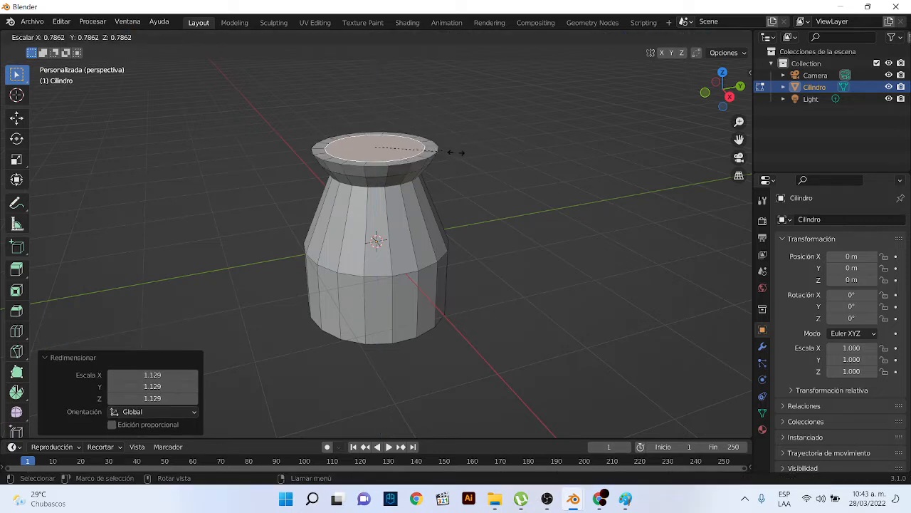
pyautogui.click(459, 151)
# Extrude the vase's bottom face about 0.64 m downward and scale it uniformly to 0.785
pyautogui.moveTo(468, 163); pyautogui.dragTo(462, 106, button='middle')
pyautogui.moveTo(445, 246); pyautogui.dragTo(446, 216, button='middle')
pyautogui.click(396, 286)
pyautogui.moveTo(458, 252); pyautogui.dragTo(450, 284, button='middle')
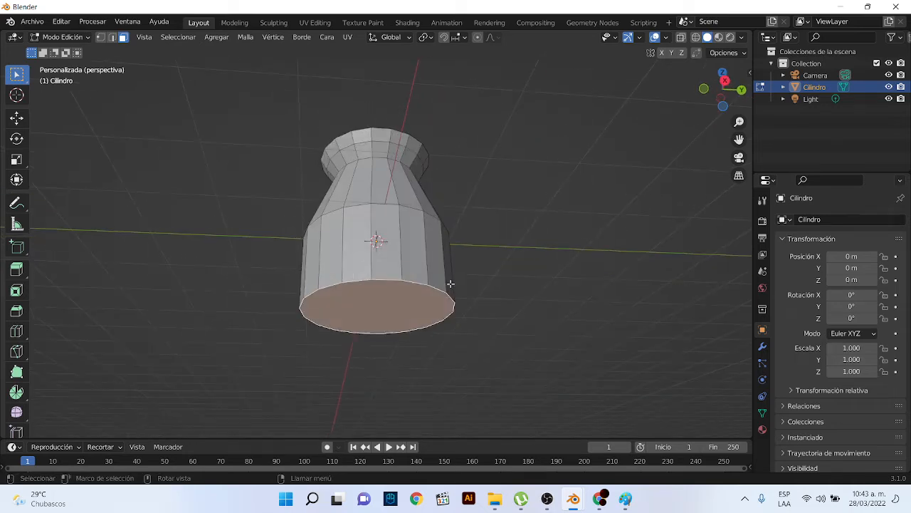
pyautogui.scroll(-3, 450, 284)
pyautogui.press('e')
pyautogui.click(449, 286)
pyautogui.press('s')
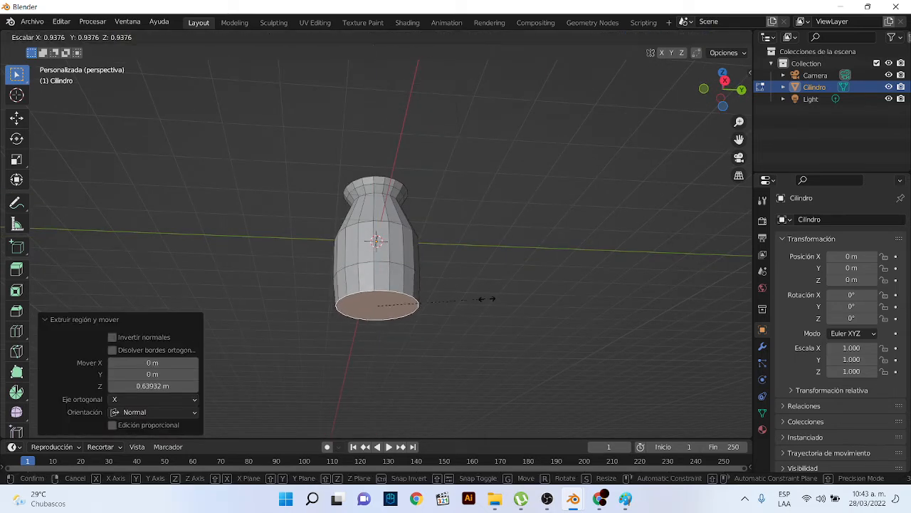
pyautogui.click(472, 302)
pyautogui.press('s')
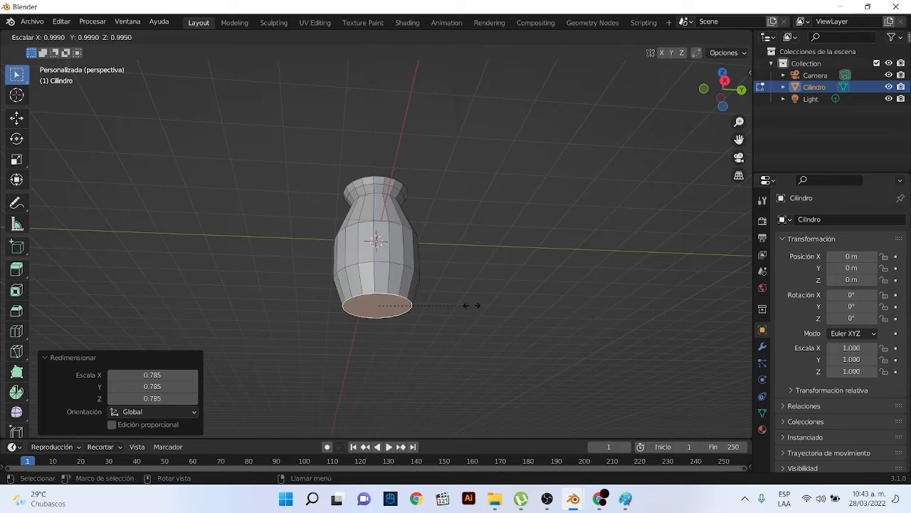
pyautogui.click(473, 305)
pyautogui.hotkey('ctrl', 'z')
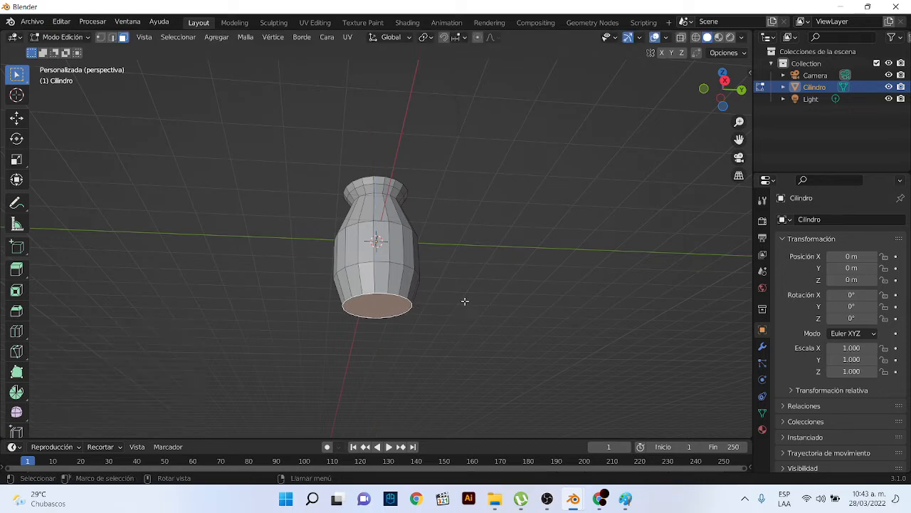
# Extrude the bottom face about 0.37 m further down and scale it uniformly to 0.759
pyautogui.press('e')
pyautogui.click(462, 316)
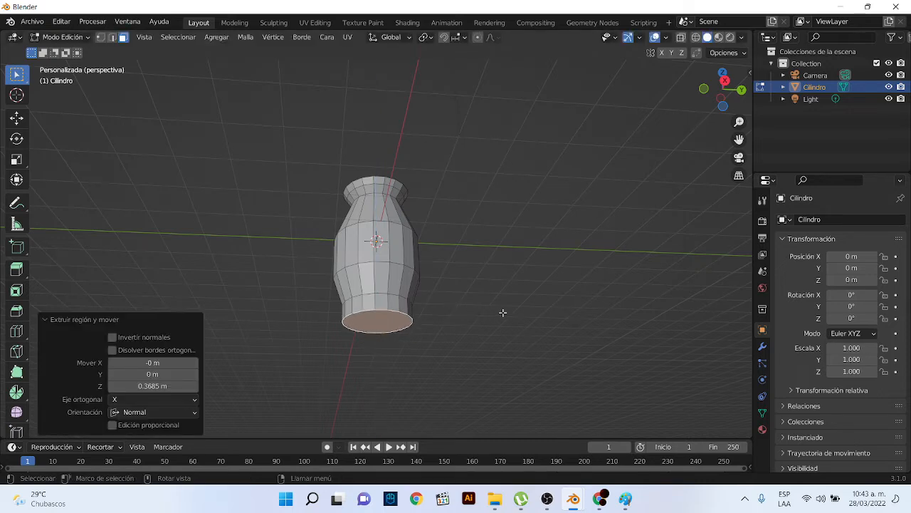
pyautogui.press('s')
pyautogui.click(474, 316)
pyautogui.moveTo(474, 315); pyautogui.dragTo(456, 360, button='middle')
pyautogui.press('s')
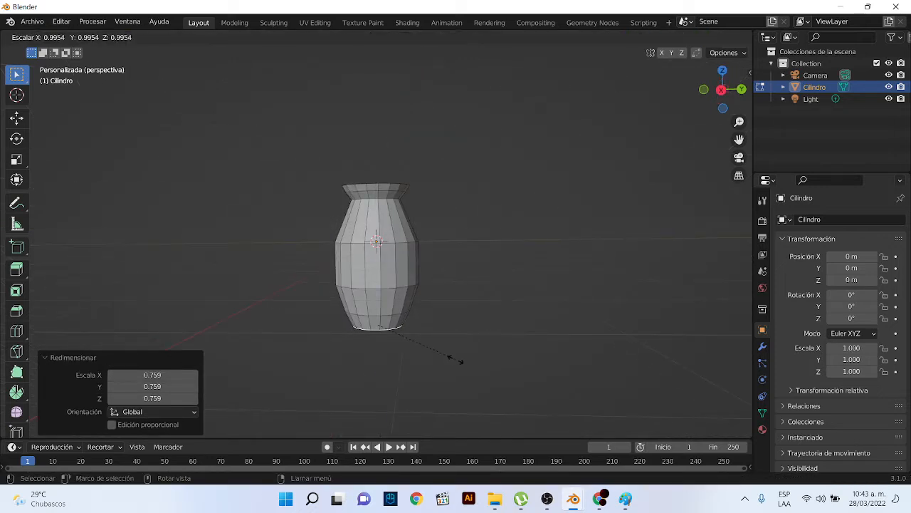
pyautogui.press('z')
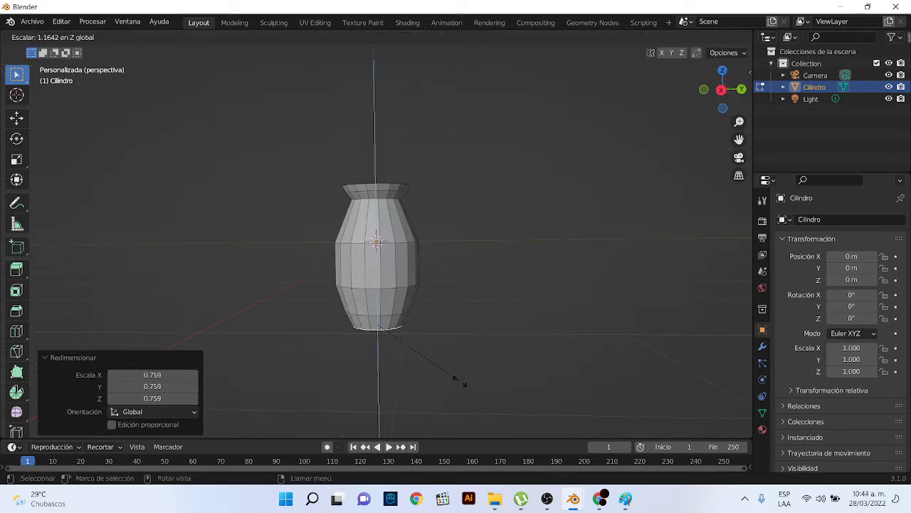
pyautogui.rightClick(461, 382)
# Extrude the bottom face about 0.29 m as a foot, and extrude it again in place with a scale of 0.748
pyautogui.press('e')
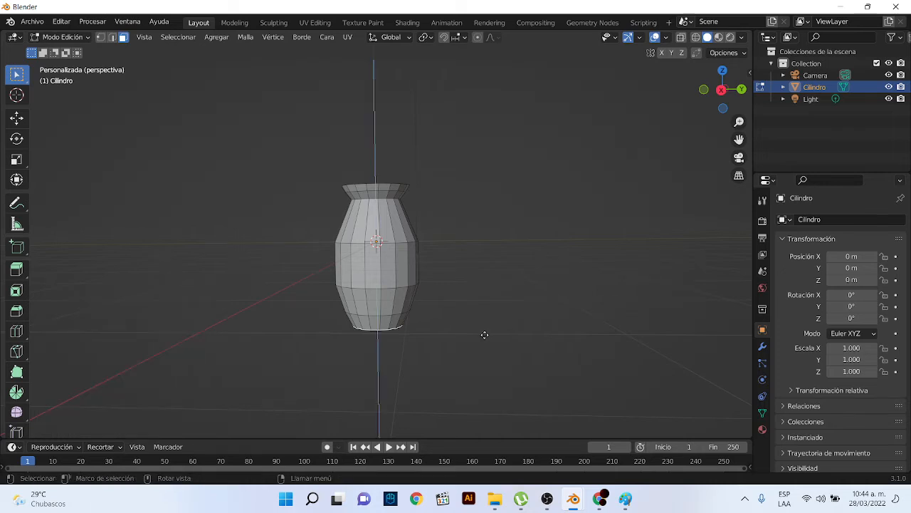
pyautogui.click(482, 347)
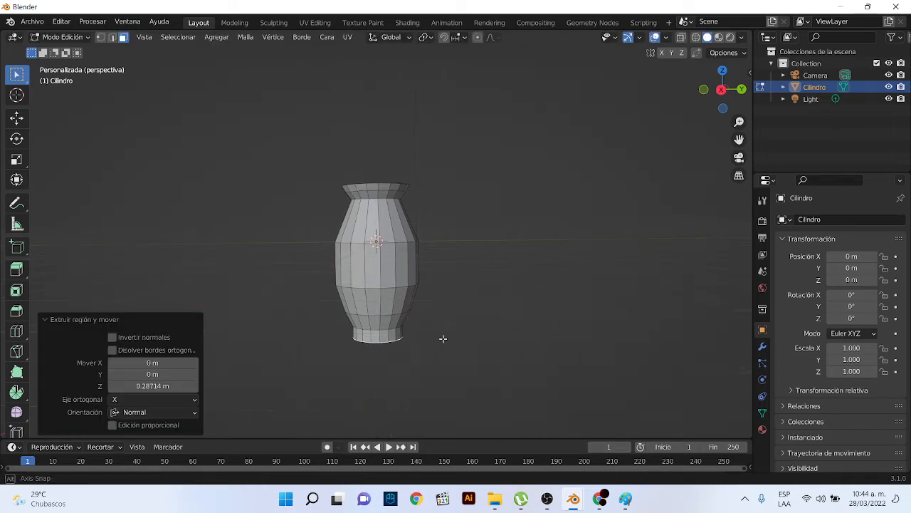
pyautogui.moveTo(443, 338); pyautogui.dragTo(415, 330, button='middle')
pyautogui.press('e')
pyautogui.press('s')
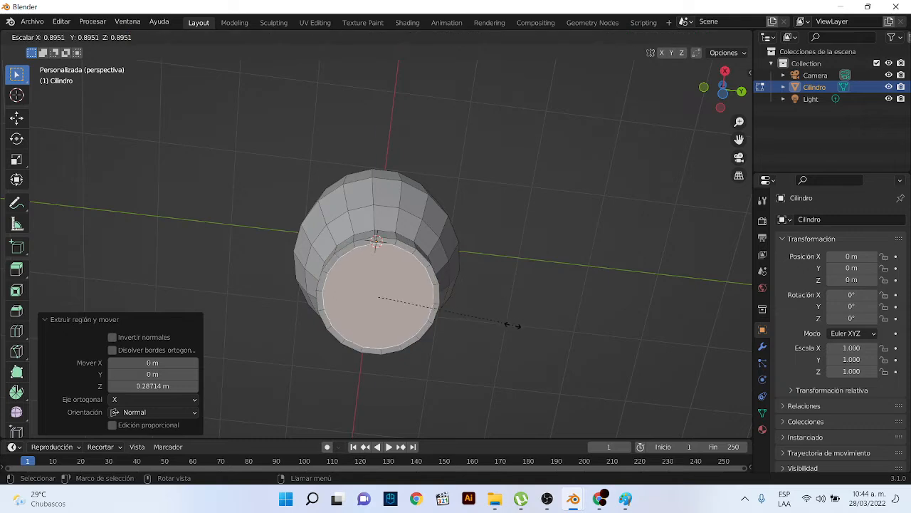
pyautogui.click(495, 326)
# Extrude the inner bottom face about 0.11 m into the foot with the Extrude Region tool
pyautogui.moveTo(496, 327); pyautogui.dragTo(445, 364, button='middle')
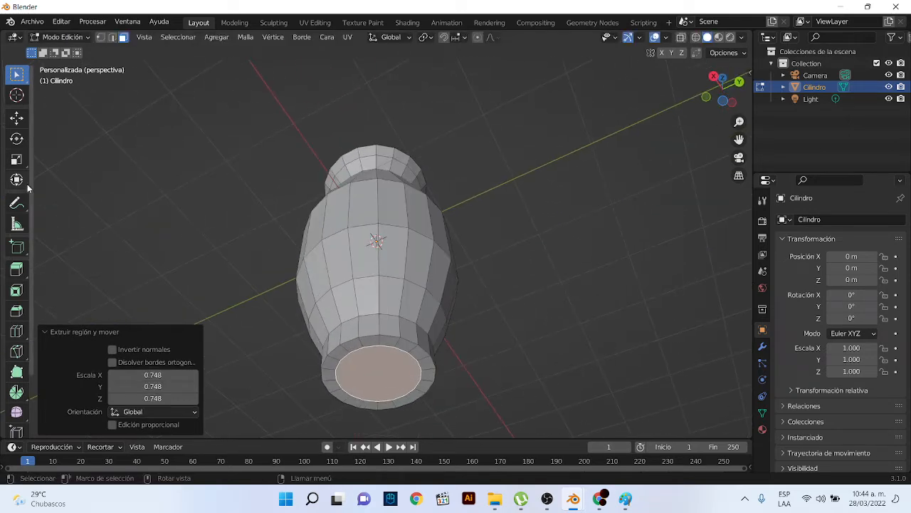
pyautogui.click(16, 269)
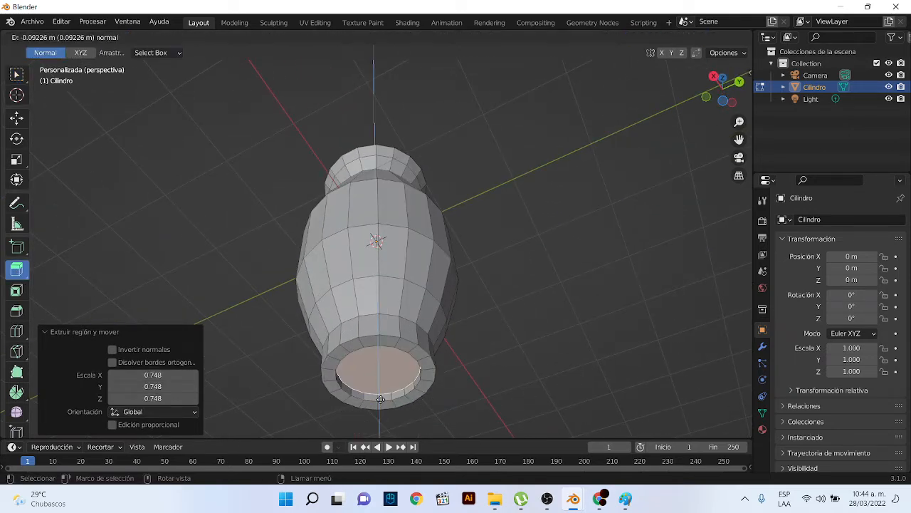
pyautogui.moveTo(378, 412); pyautogui.dragTo(378, 403)
# Delete the inner top face to open the vase's mouth
pyautogui.moveTo(378, 403); pyautogui.dragTo(428, 289, button='middle')
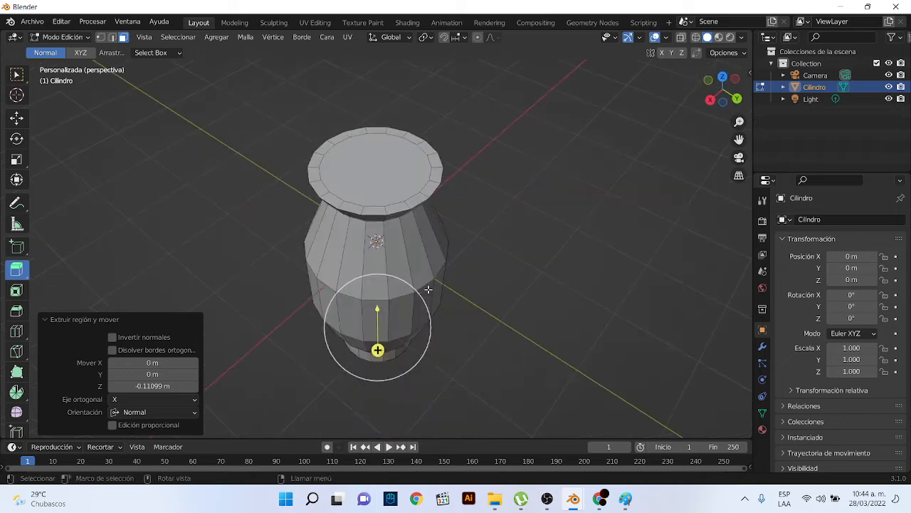
pyautogui.click(385, 171)
pyautogui.press('x')
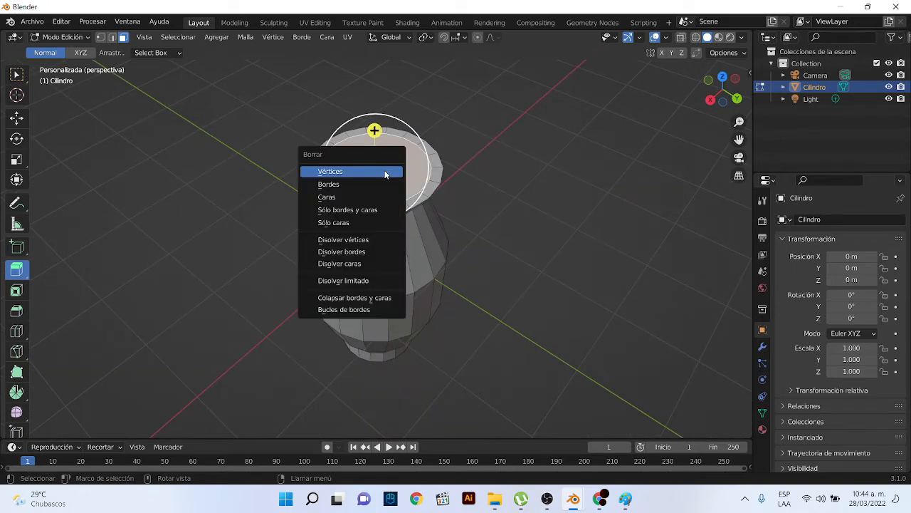
pyautogui.click(365, 193)
# Select the ring of flat faces around the rim as a loop and delete those faces
pyautogui.moveTo(420, 180); pyautogui.dragTo(307, 154, button='middle')
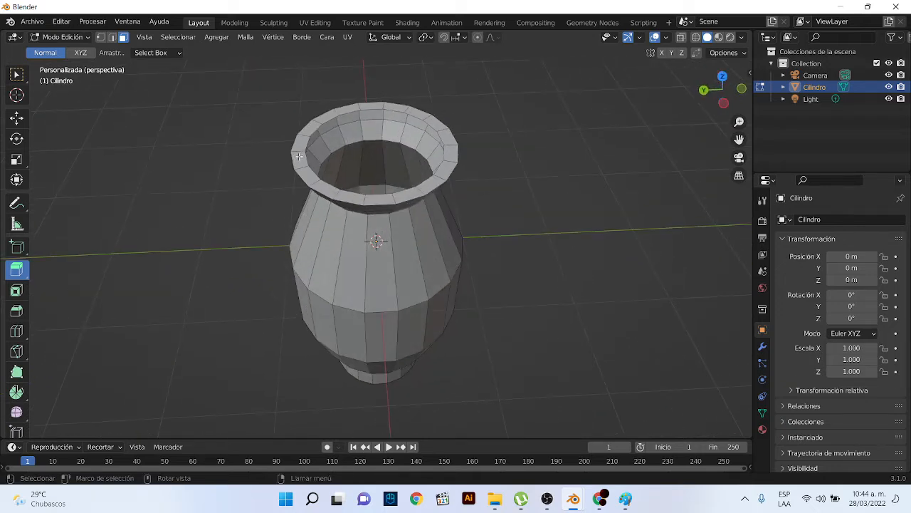
pyautogui.keyDown('alt'); pyautogui.click(298, 156); pyautogui.keyUp('alt')
pyautogui.press('x')
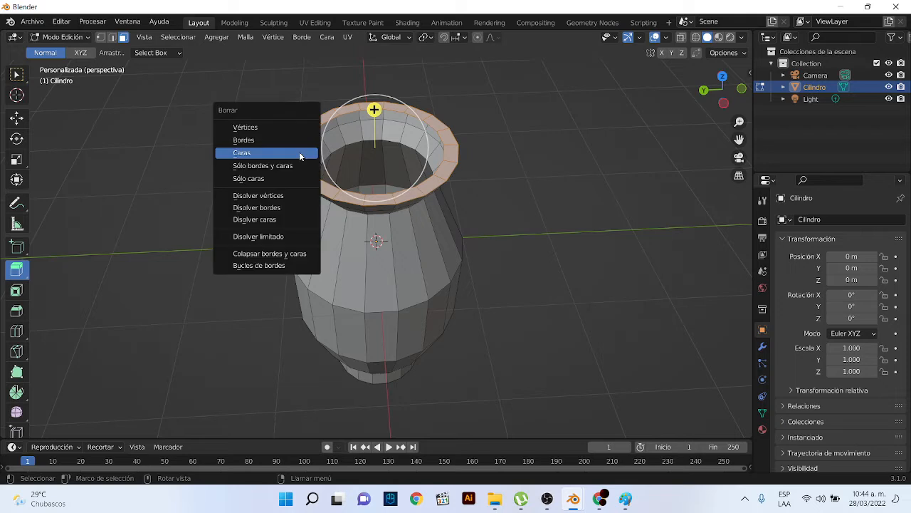
pyautogui.click(300, 156)
# Extrude all the vase's faces along their normals with uniform offset enabled, by about -0.06 m, to thicken the wall
pyautogui.moveTo(375, 194); pyautogui.dragTo(399, 206, button='middle')
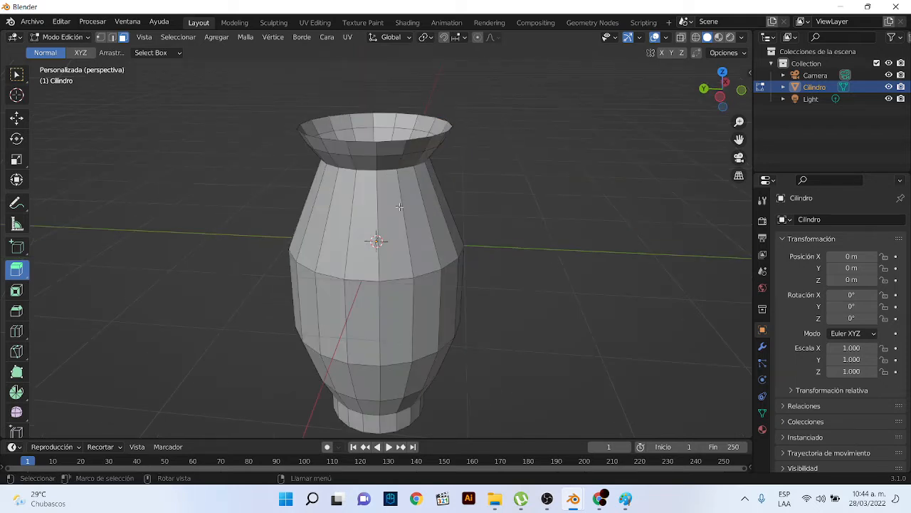
pyautogui.press('l')
pyautogui.moveTo(491, 245); pyautogui.dragTo(487, 264, button='middle')
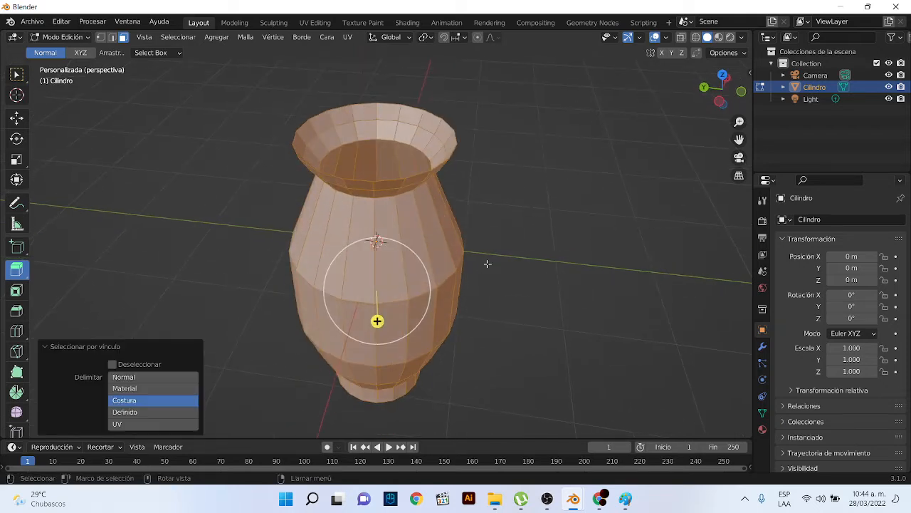
pyautogui.click(17, 269)
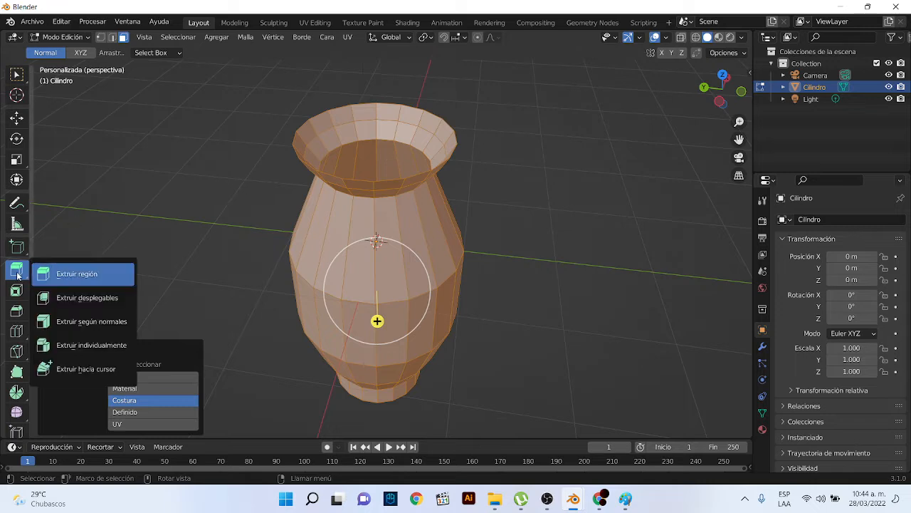
pyautogui.click(72, 326)
pyautogui.moveTo(377, 321); pyautogui.dragTo(398, 341)
pyautogui.moveTo(477, 305); pyautogui.dragTo(443, 269, button='middle')
pyautogui.moveTo(372, 199); pyautogui.dragTo(356, 226, button='middle')
pyautogui.press('a')
pyautogui.click(30, 53)
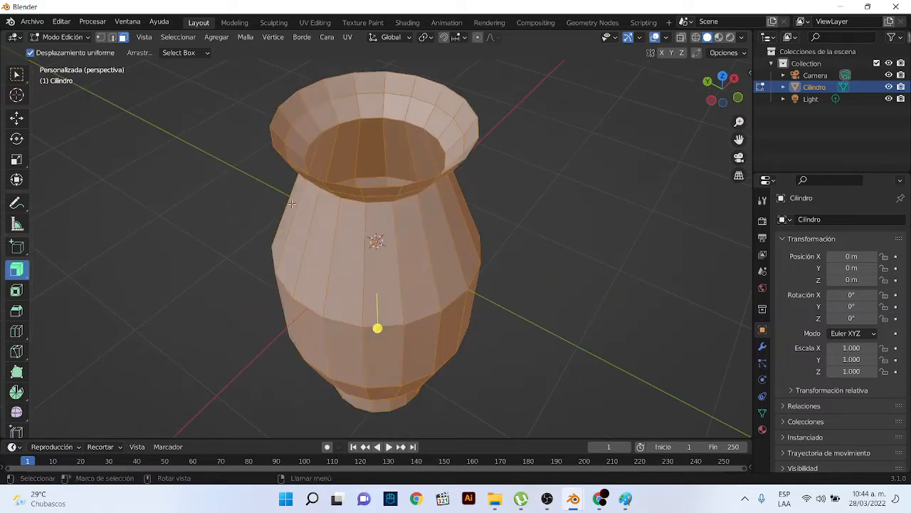
pyautogui.moveTo(377, 322)
pyautogui.mouseDown()
pyautogui.moveTo(384, 333)
pyautogui.moveTo(377, 326)
pyautogui.mouseUp()
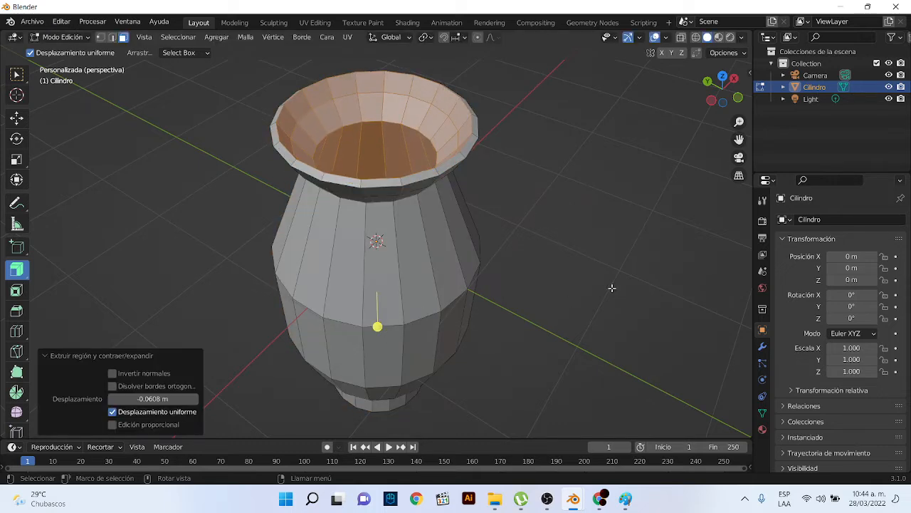
pyautogui.click(571, 263)
# Select the edge loop around the vase's neck in edge mode and bevel it by about 0.019 m with 2 segments
pyautogui.moveTo(572, 263); pyautogui.dragTo(533, 209, button='middle')
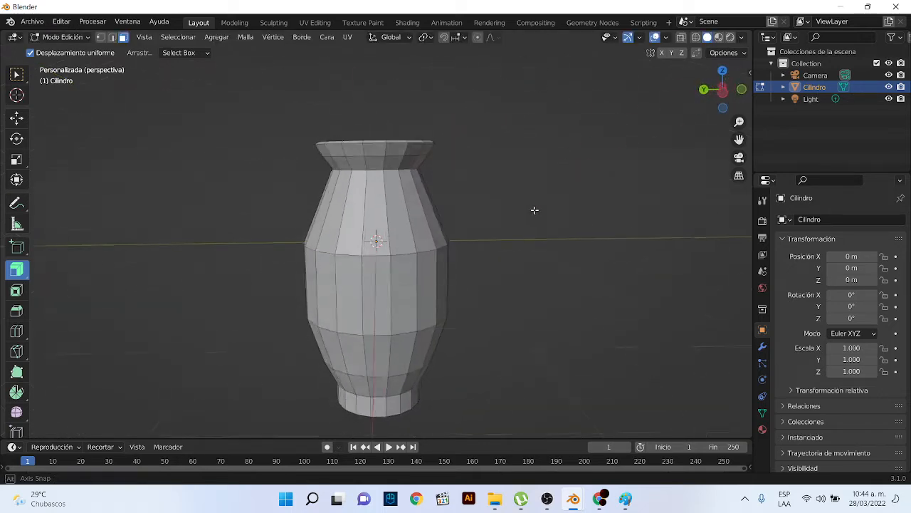
pyautogui.scroll(3, 353, 133)
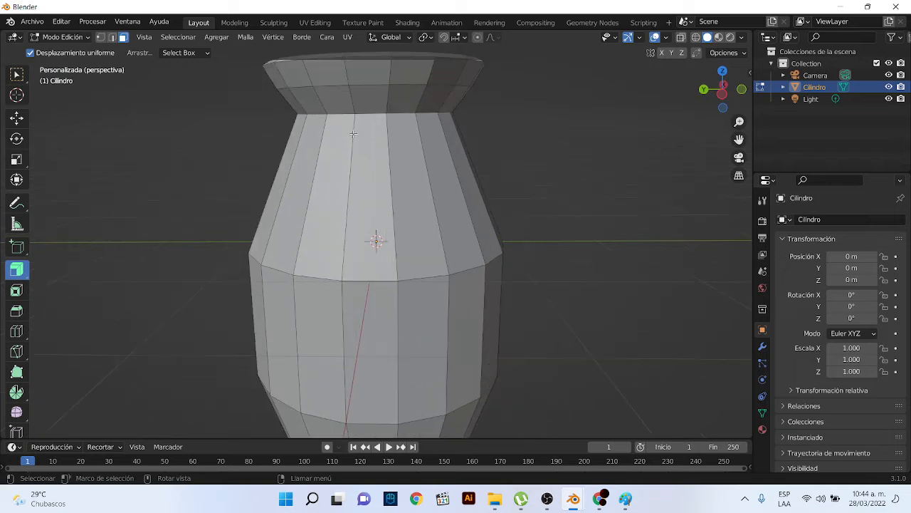
pyautogui.click(17, 332)
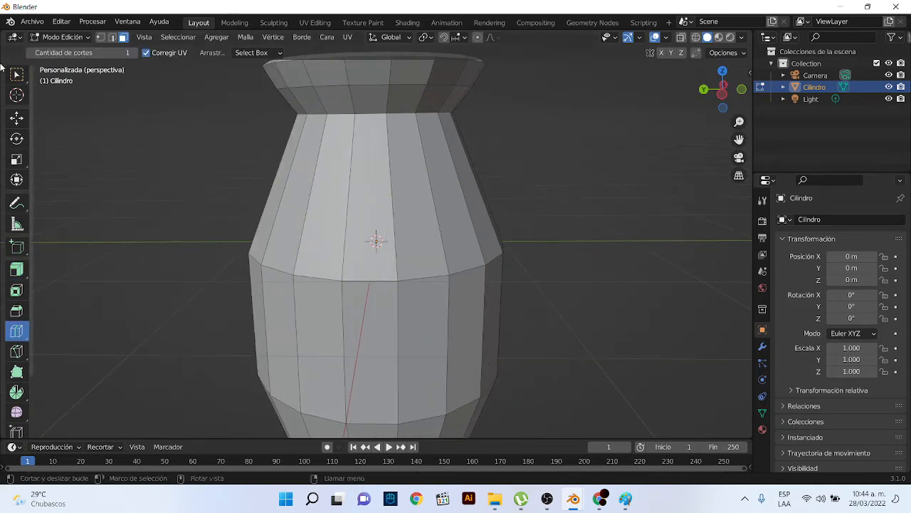
pyautogui.click(18, 311)
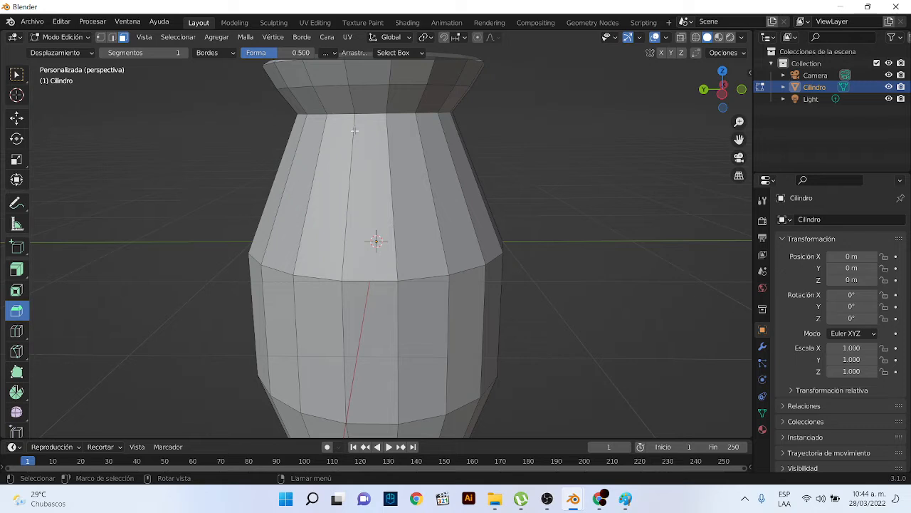
pyautogui.click(343, 113)
pyautogui.click(367, 119)
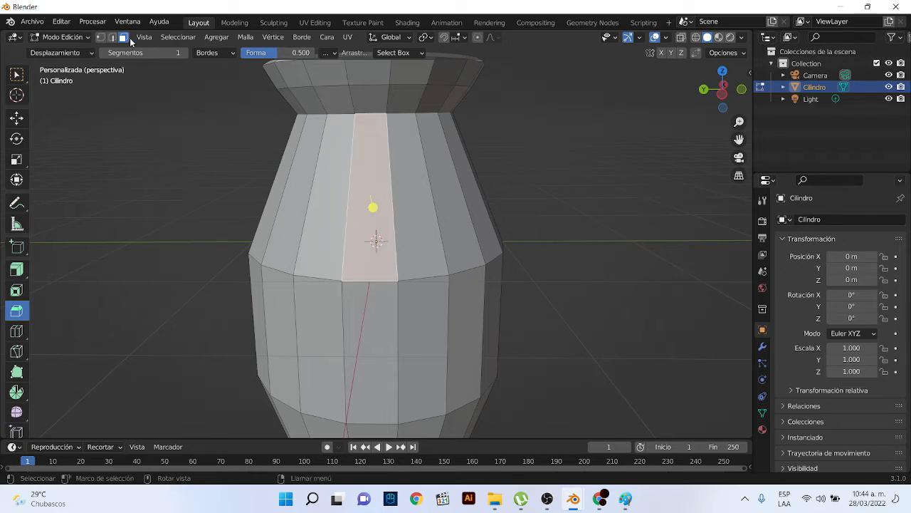
pyautogui.click(111, 38)
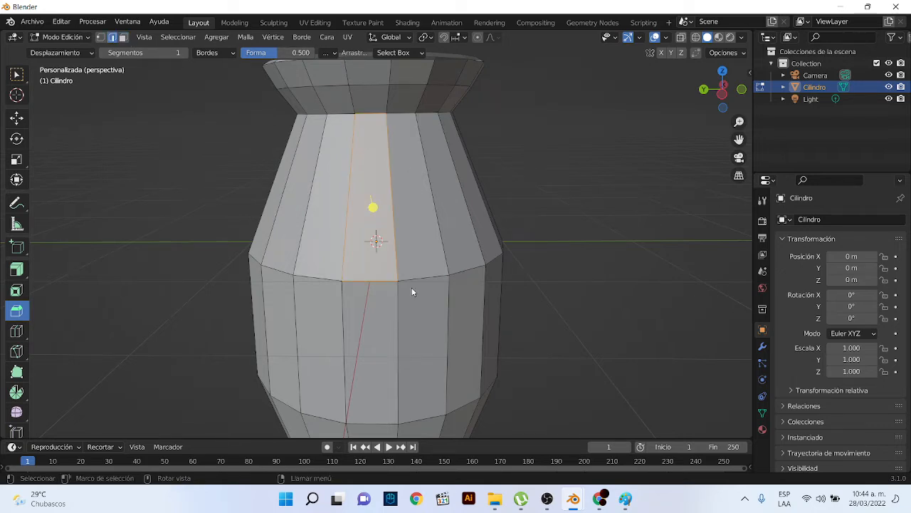
pyautogui.click(349, 114)
pyautogui.keyDown('alt'); pyautogui.click(395, 114); pyautogui.keyUp('alt')
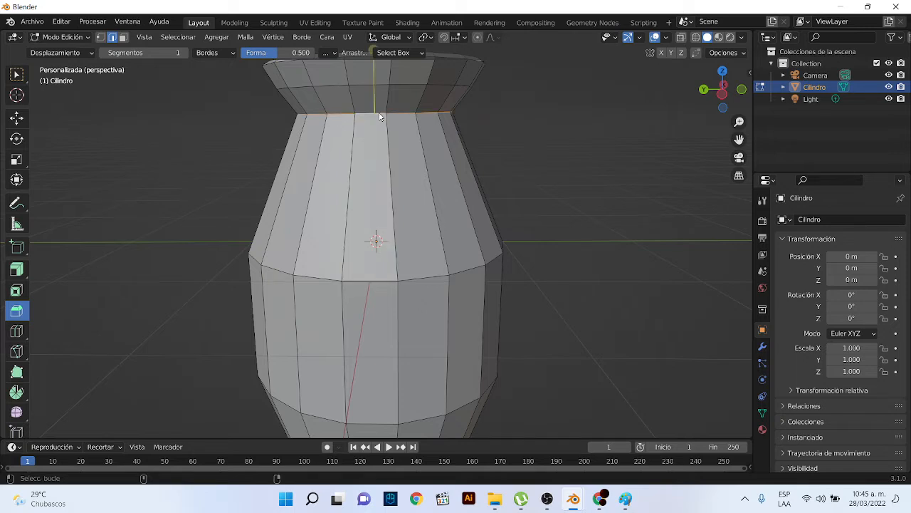
pyautogui.moveTo(399, 115); pyautogui.dragTo(370, 83, button='middle')
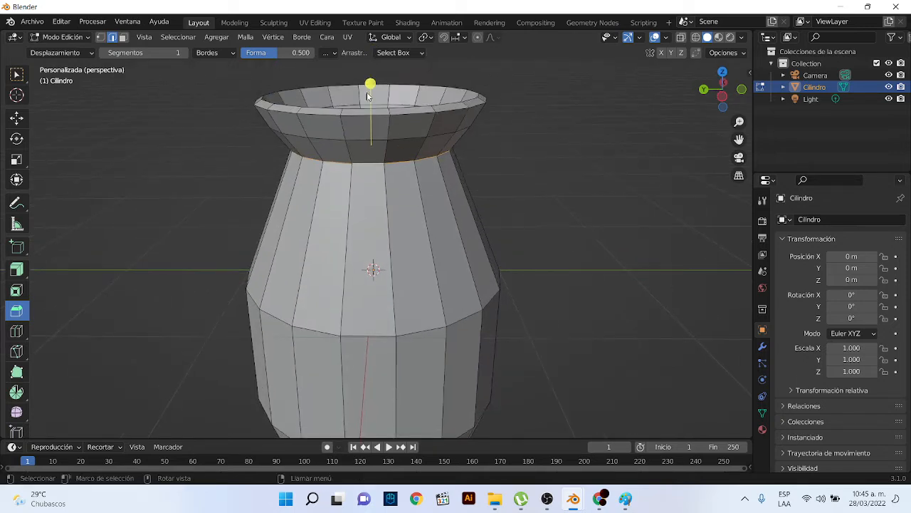
pyautogui.hotkey('ctrl', 'b')
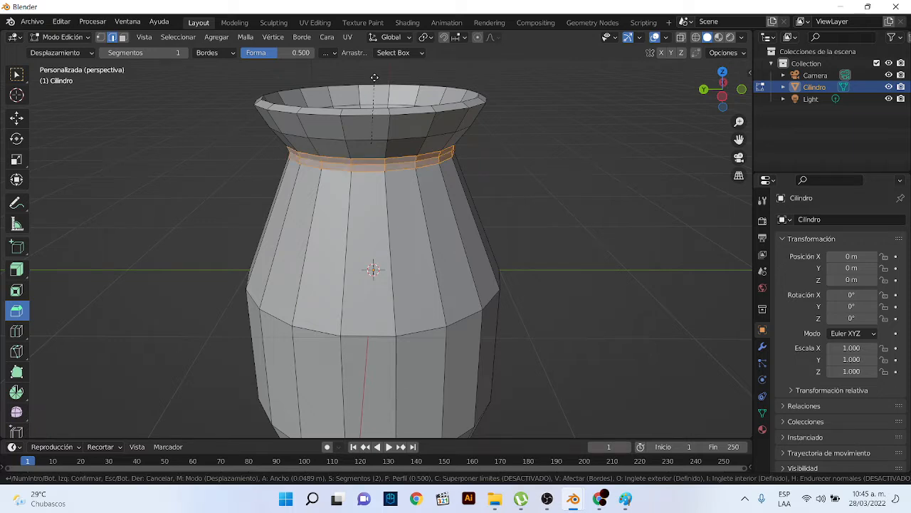
pyautogui.scroll(1, 376, 86)
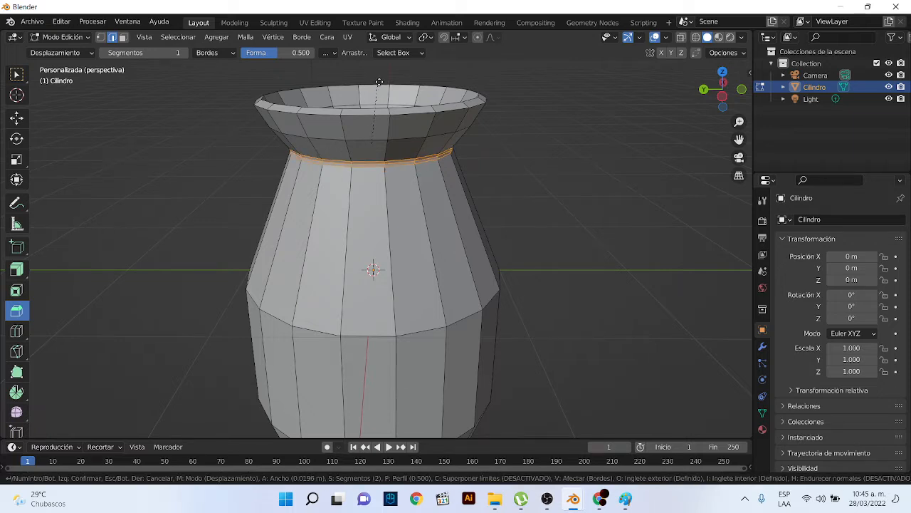
pyautogui.click(382, 83)
# Bevel the edge loop where the foot meets the body by about 0.0075 m with 2 segments
pyautogui.moveTo(490, 278); pyautogui.dragTo(471, 277, button='middle')
pyautogui.moveTo(469, 339); pyautogui.dragTo(428, 239, button='middle')
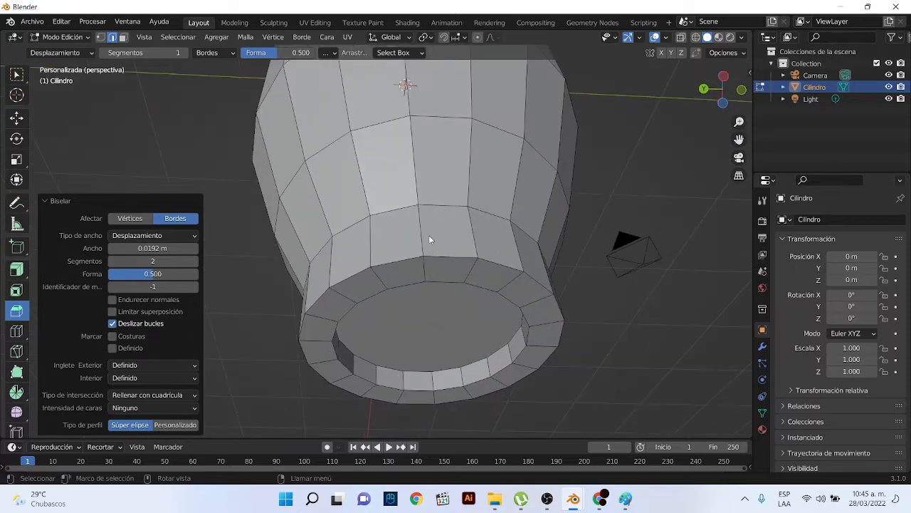
pyautogui.hotkey('ctrl', 'b')
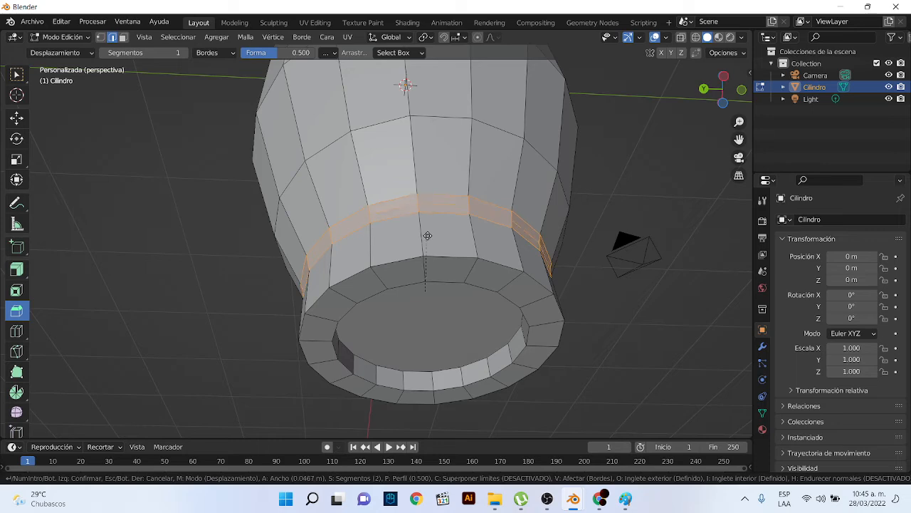
pyautogui.click(424, 248)
pyautogui.moveTo(424, 248); pyautogui.dragTo(303, 188, button='middle')
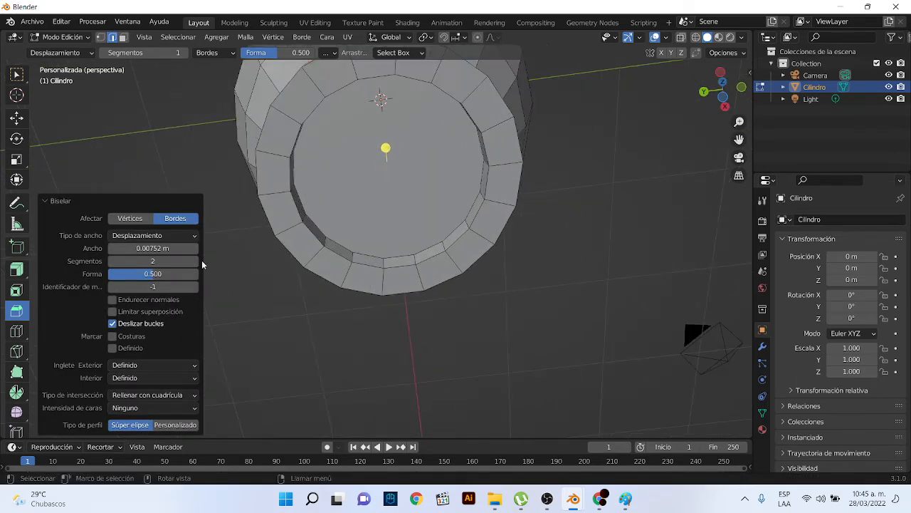
pyautogui.click(16, 330)
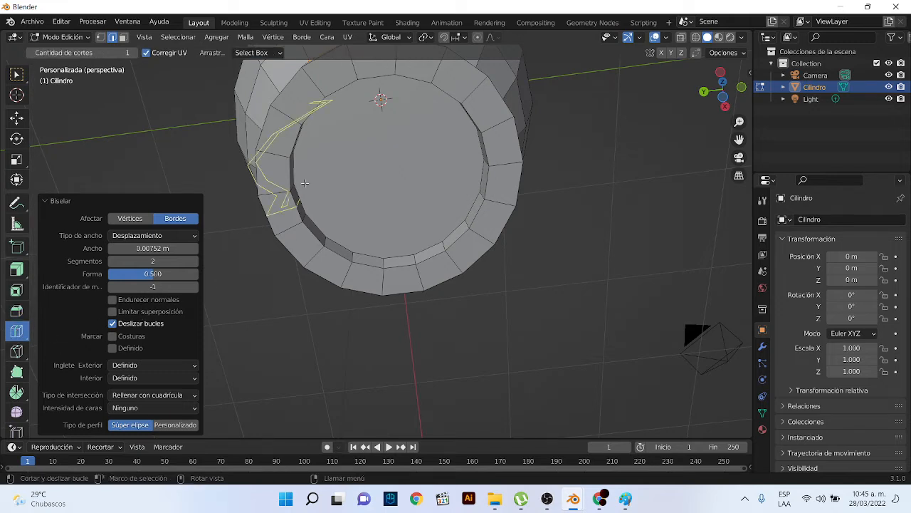
pyautogui.click(285, 157)
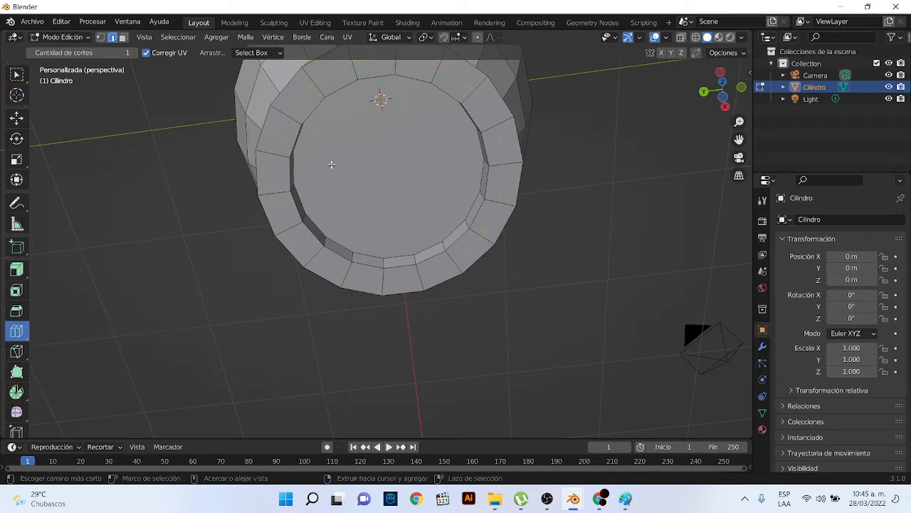
pyautogui.moveTo(30, 214); pyautogui.dragTo(28, 95, button='middle')
pyautogui.click(17, 94)
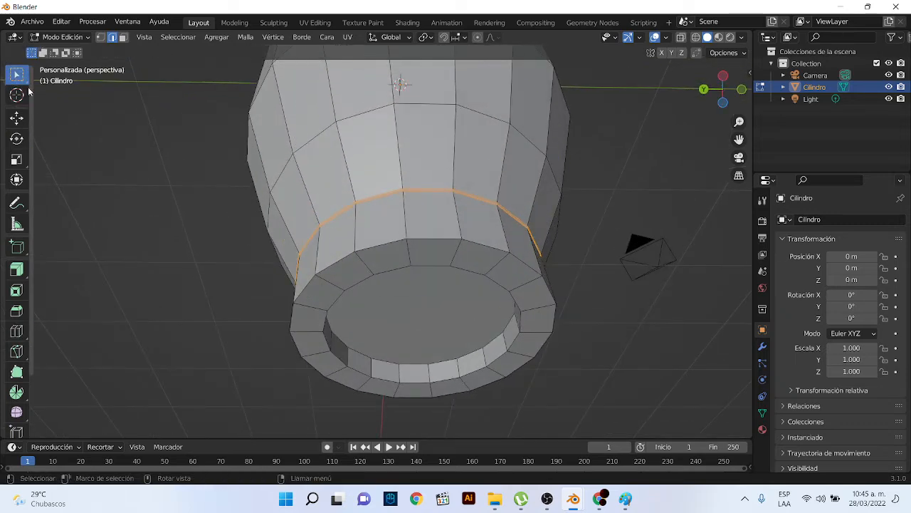
# Add the foot's outer and inner bottom edge loops to the selection and bevel it by about 0.005 m with 2 segments
pyautogui.click(17, 74)
pyautogui.keyDown('alt'); pyautogui.keyDown('shift'); pyautogui.click(341, 258); pyautogui.keyUp('shift'); pyautogui.keyUp('alt')
pyautogui.moveTo(341, 258); pyautogui.dragTo(200, 236, button='middle')
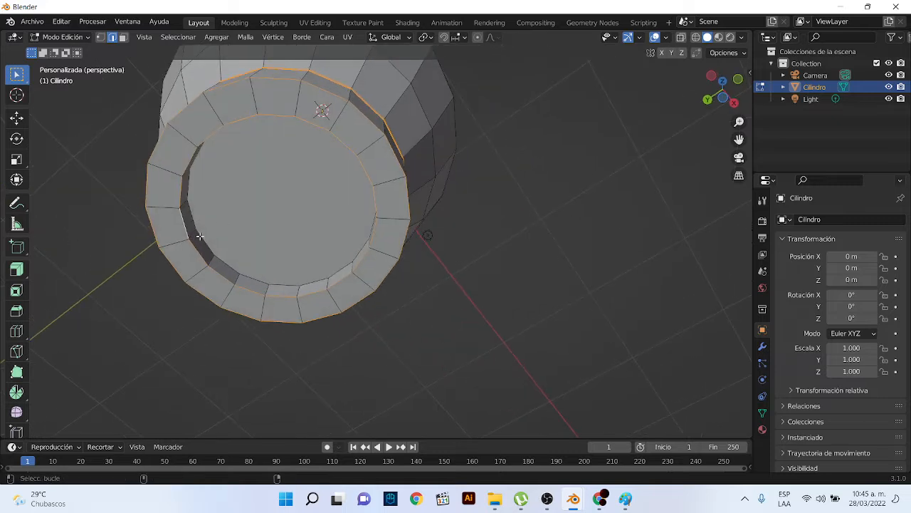
pyautogui.press('f')
pyautogui.hotkey('ctrl', 'z')
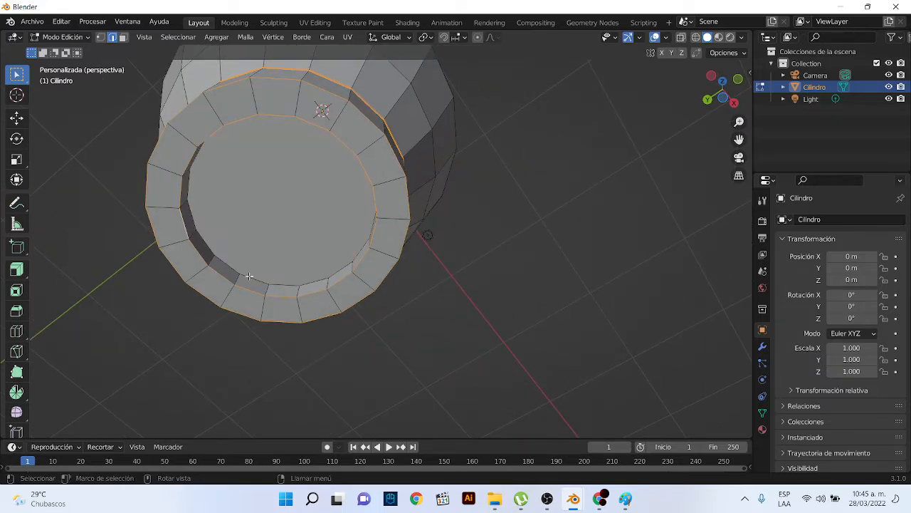
pyautogui.click(16, 291)
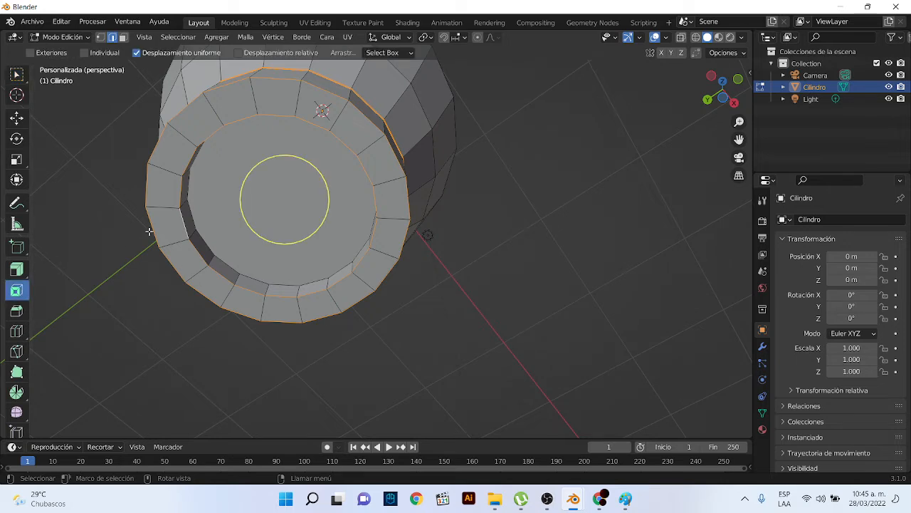
pyautogui.scroll(2, 231, 133)
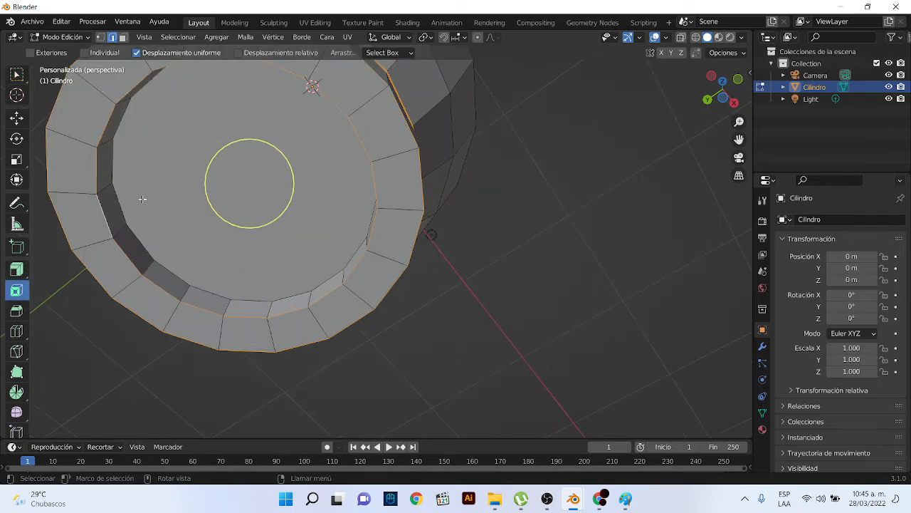
pyautogui.scroll(-2, 63, 231)
pyautogui.moveTo(259, 176); pyautogui.dragTo(259, 203, button='middle')
pyautogui.click(10, 274)
pyautogui.click(21, 312)
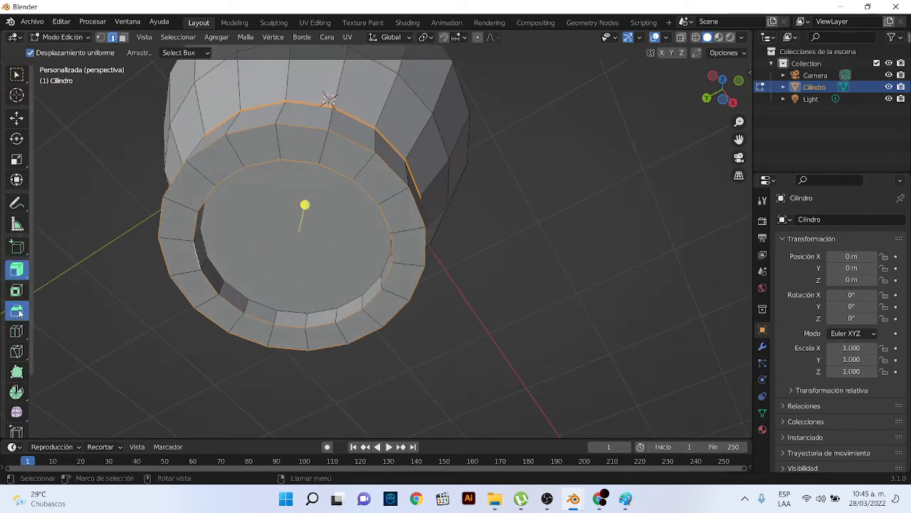
pyautogui.scroll(2, 249, 210)
pyautogui.moveTo(274, 200)
pyautogui.mouseDown()
pyautogui.moveTo(273, 187)
pyautogui.moveTo(269, 193)
pyautogui.mouseUp()
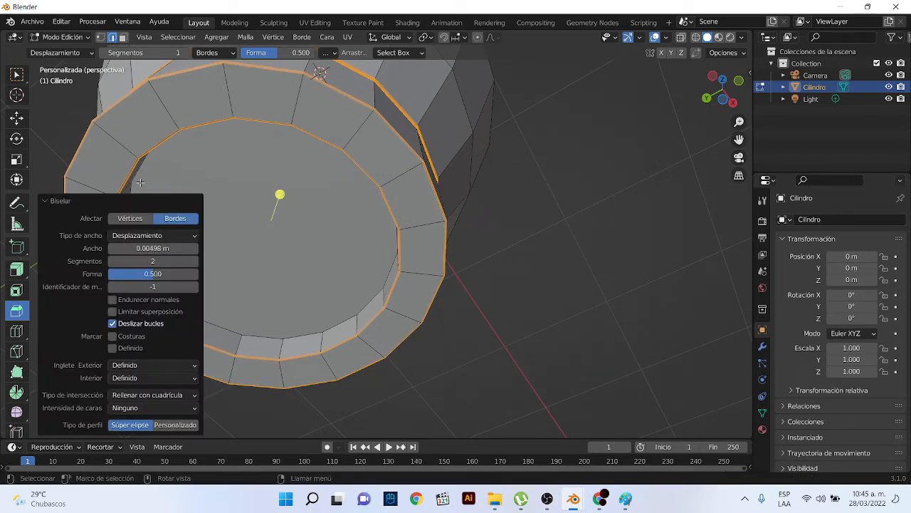
# Extrude the recessed face under the foot in place and scale it to about 0.983
pyautogui.hotkey('alt', 'a')
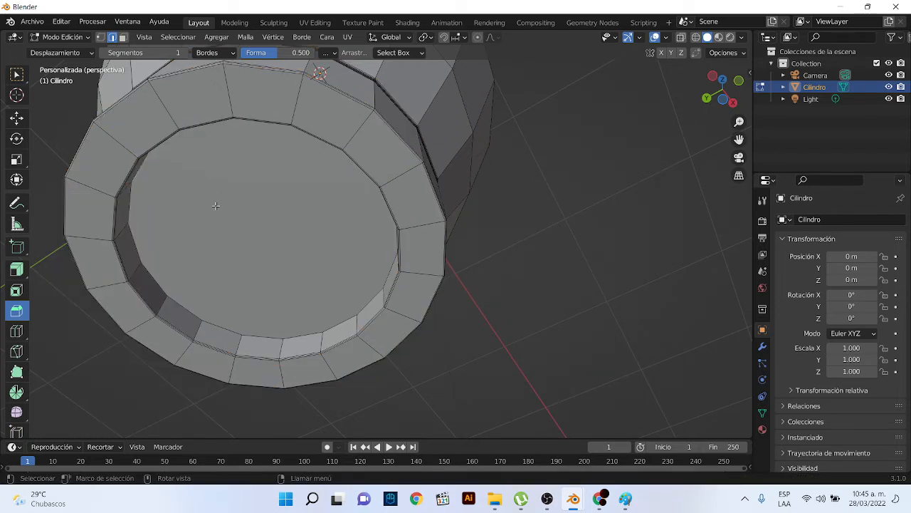
pyautogui.click(124, 38)
pyautogui.click(236, 208)
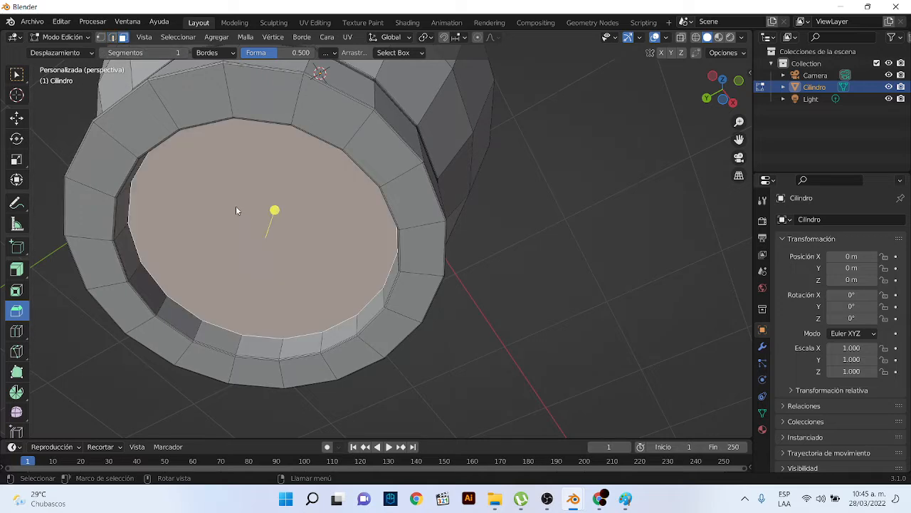
pyautogui.press('s')
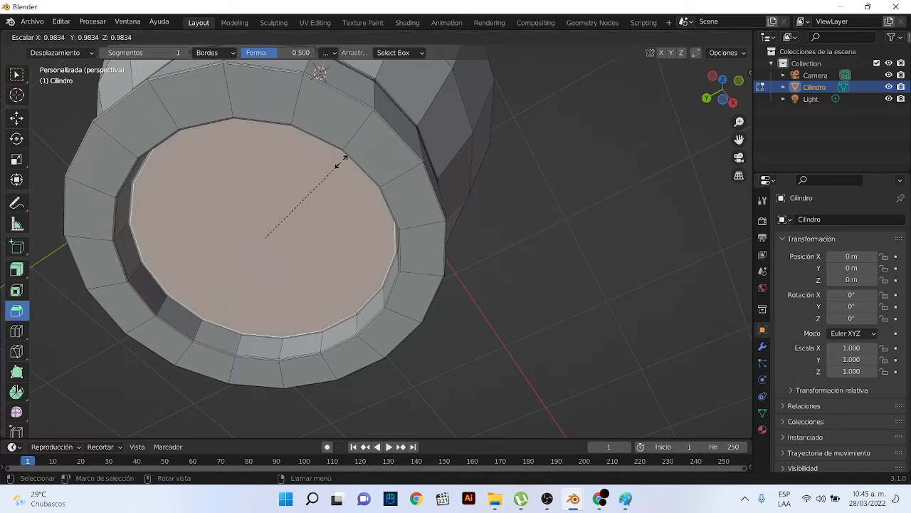
pyautogui.click(340, 164)
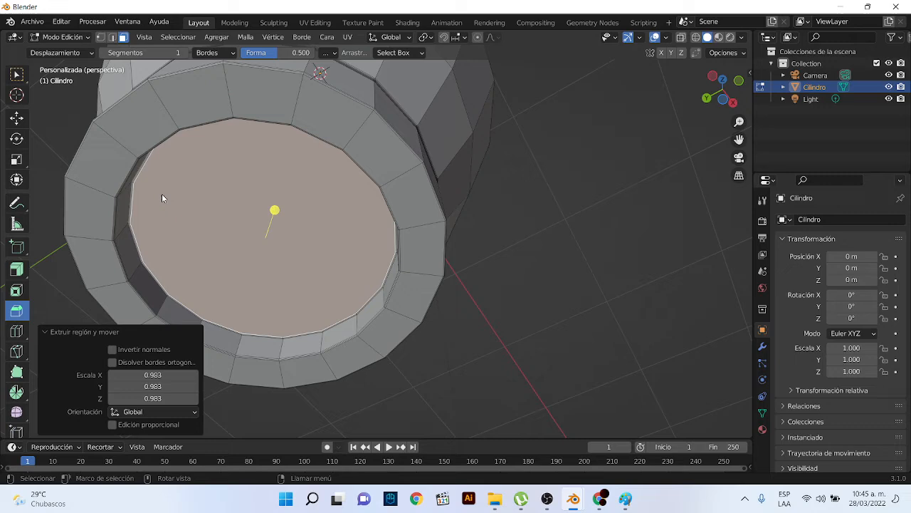
# Cut an edge loop around the foot's inner wall close to the recessed face, with a slide factor of about -0.934
pyautogui.click(16, 330)
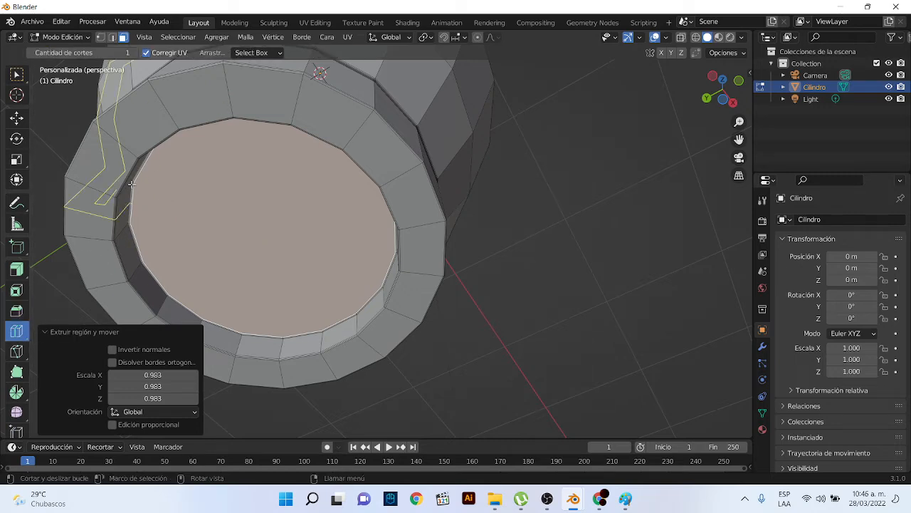
pyautogui.moveTo(131, 183); pyautogui.dragTo(134, 184)
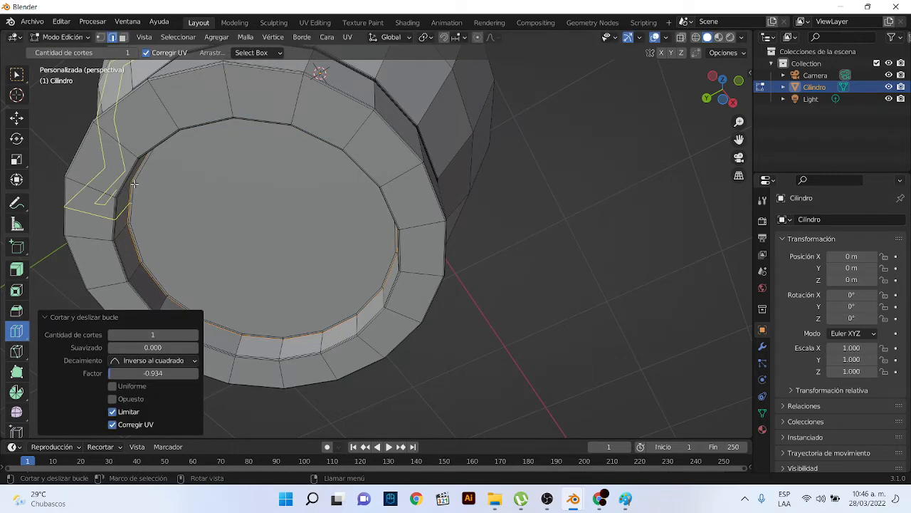
pyautogui.scroll(-5, 134, 183)
pyautogui.moveTo(484, 234); pyautogui.dragTo(472, 320, button='middle')
pyautogui.scroll(-3, 466, 307)
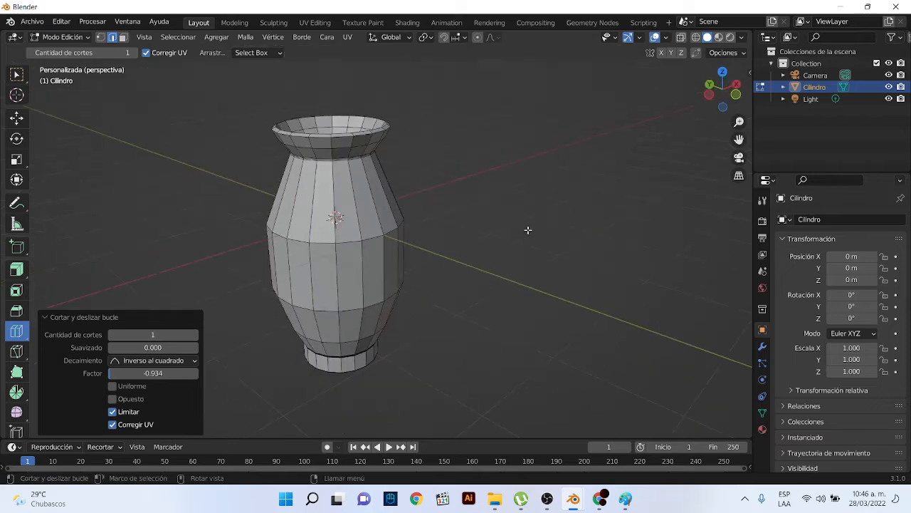
pyautogui.moveTo(229, 141); pyautogui.dragTo(228, 195, button='middle')
pyautogui.scroll(4, 232, 196)
pyautogui.moveTo(173, 156); pyautogui.dragTo(196, 146, button='middle')
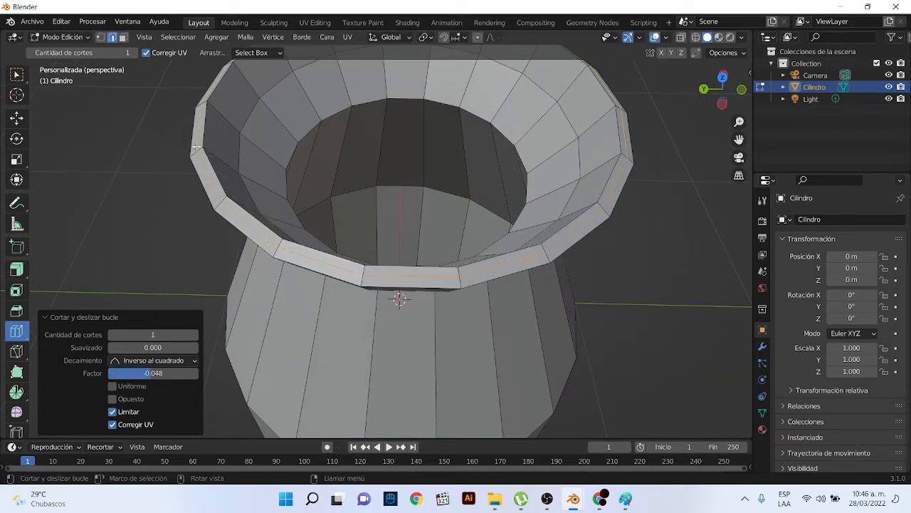
pyautogui.hotkey('ctrl', 'z')
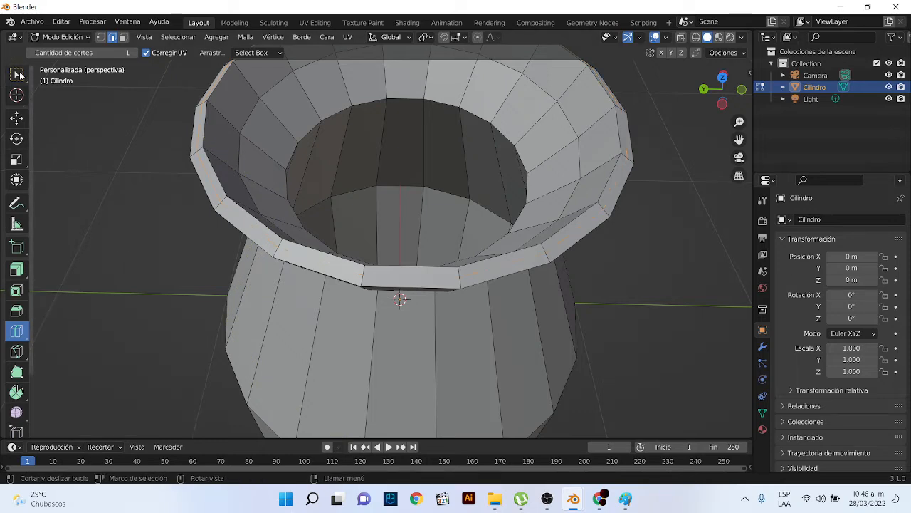
# Select the inner and outer edge loops of the vase's rim and bevel them by about 0.0026 m with 2 segments
pyautogui.click(18, 74)
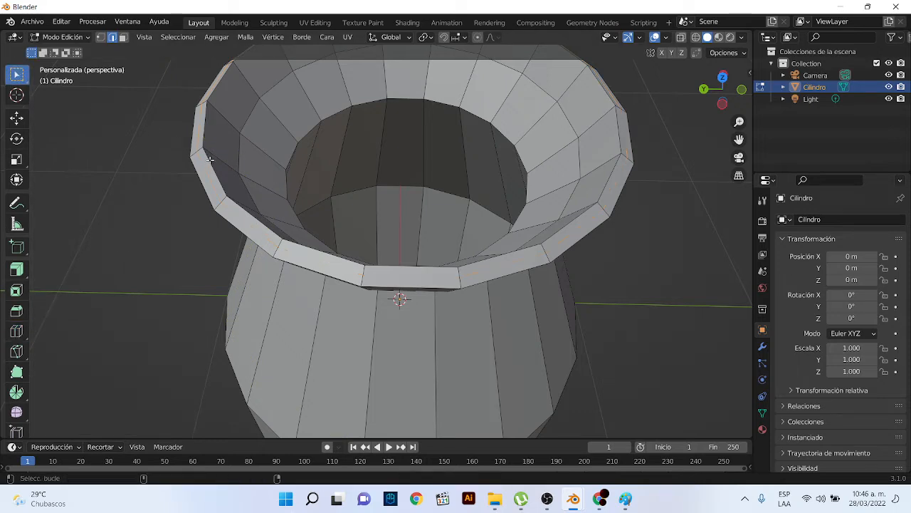
pyautogui.keyDown('alt'); pyautogui.keyDown('shift'); pyautogui.click(209, 158); pyautogui.keyUp('shift'); pyautogui.keyUp('alt')
pyautogui.keyDown('alt'); pyautogui.keyDown('shift'); pyautogui.click(198, 170); pyautogui.keyUp('shift'); pyautogui.keyUp('alt')
pyautogui.moveTo(198, 169); pyautogui.dragTo(100, 207, button='middle')
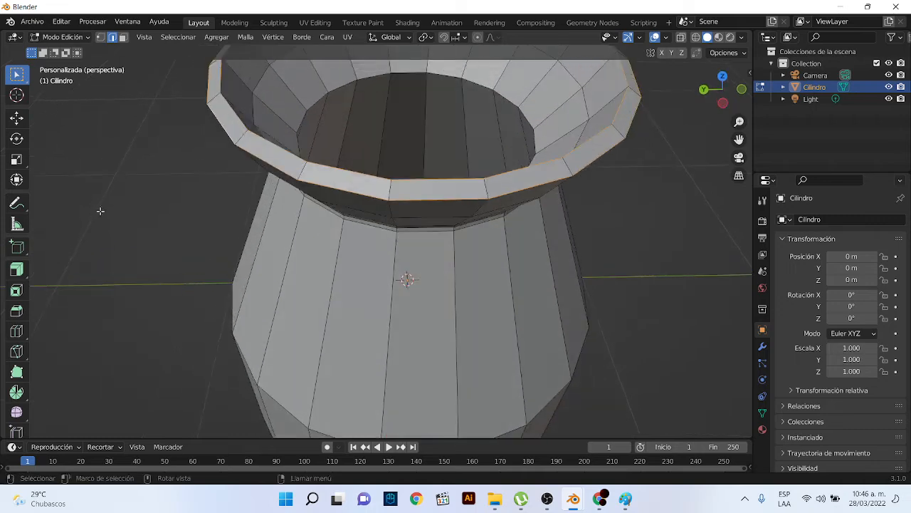
pyautogui.click(17, 291)
pyautogui.click(16, 310)
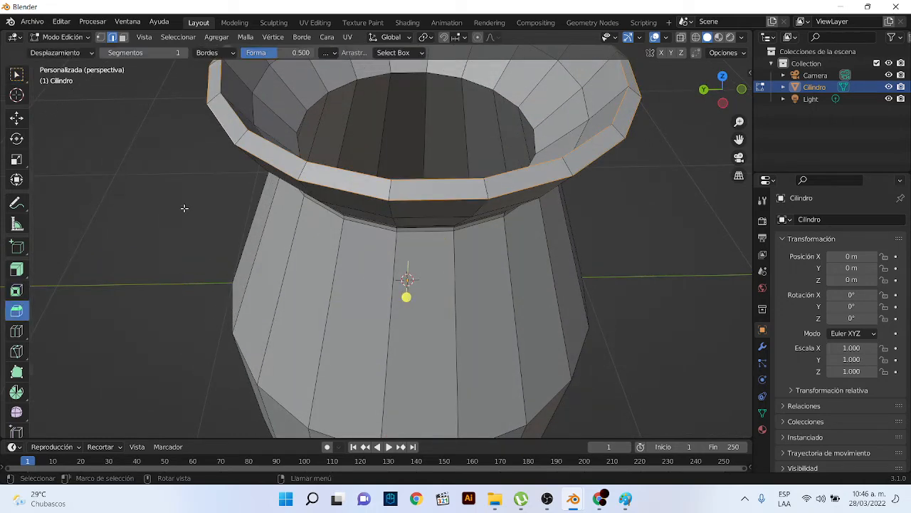
pyautogui.scroll(2, 353, 235)
pyautogui.moveTo(415, 301)
pyautogui.mouseDown()
pyautogui.moveTo(421, 307)
pyautogui.moveTo(413, 289)
pyautogui.moveTo(415, 299)
pyautogui.mouseUp()
pyautogui.scroll(1, 420, 307)
pyautogui.scroll(-5, 399, 295)
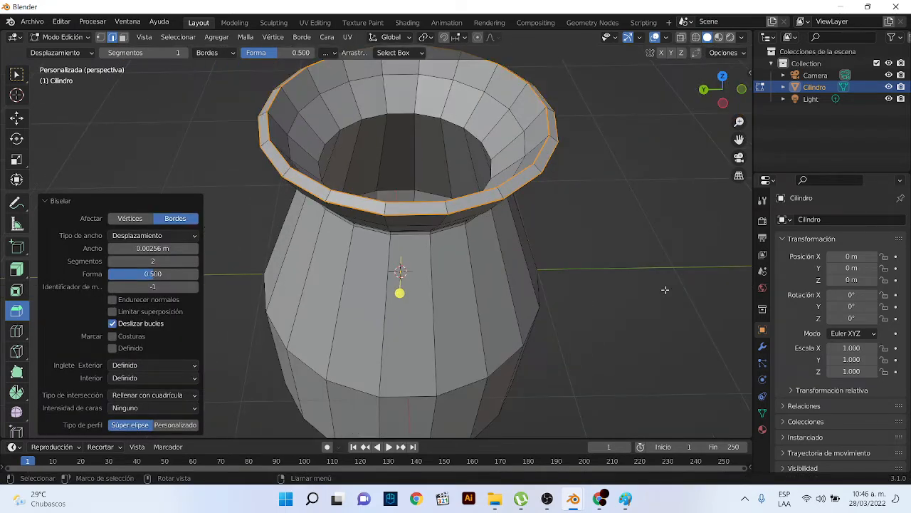
# Add a Subdivision Surface modifier to the vase
pyautogui.moveTo(613, 283); pyautogui.dragTo(618, 245, button='middle')
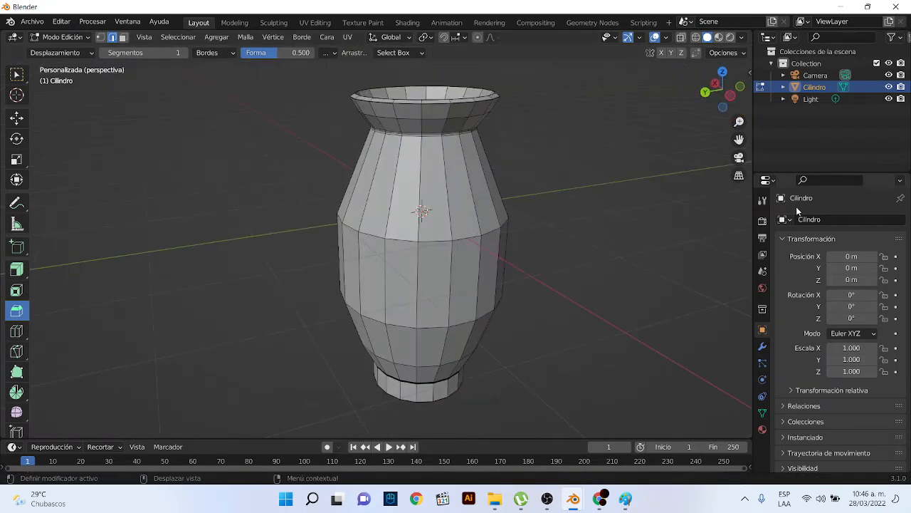
pyautogui.click(762, 346)
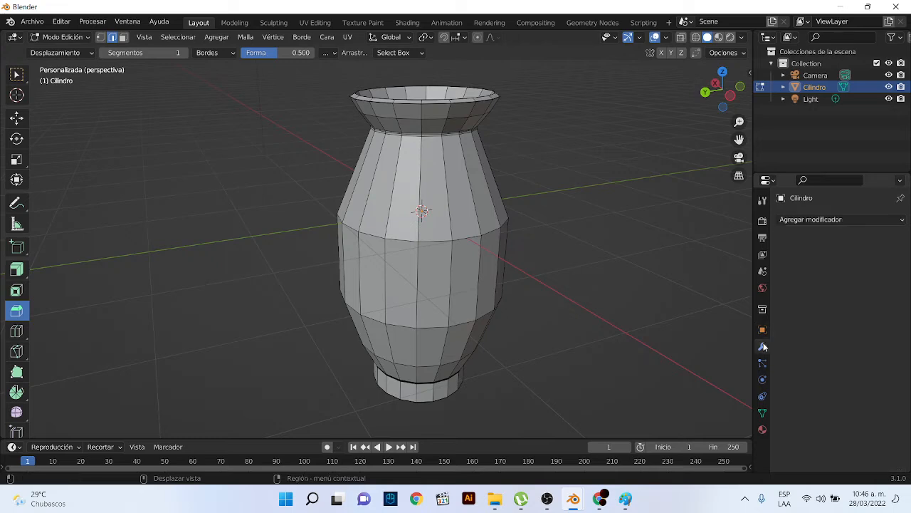
pyautogui.click(830, 219)
pyautogui.click(643, 431)
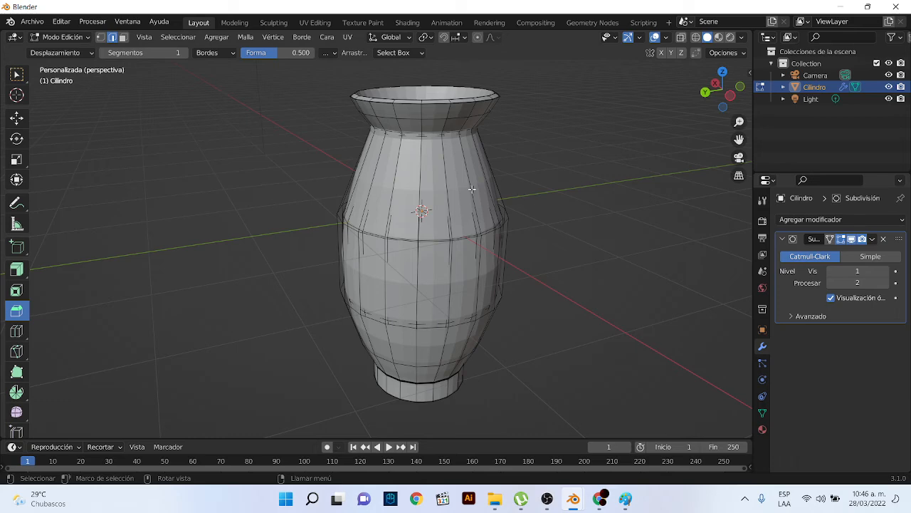
# Return the vase to Object Mode and shade it smooth
pyautogui.click(62, 37)
pyautogui.click(70, 51)
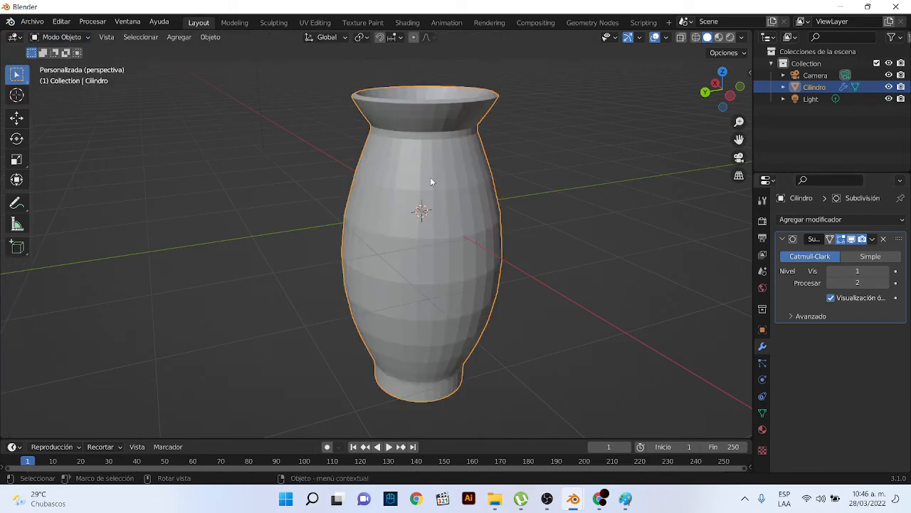
pyautogui.rightClick(430, 178)
pyautogui.click(403, 178)
# Examine the smoothed vase's foot, its recessed underside and the crease where the foot meets the body
pyautogui.moveTo(576, 200)
pyautogui.mouseDown(button='middle')
pyautogui.moveTo(547, 159)
pyautogui.moveTo(551, 189)
pyautogui.moveTo(480, 287)
pyautogui.moveTo(408, 193)
pyautogui.moveTo(482, 147)
pyautogui.moveTo(489, 224)
pyautogui.moveTo(418, 325)
pyautogui.moveTo(463, 278)
pyautogui.moveTo(469, 259)
pyautogui.mouseUp(button='middle')
pyautogui.scroll(2, 419, 325)
pyautogui.scroll(4, 414, 309)
pyautogui.moveTo(415, 309); pyautogui.dragTo(448, 302, button='middle')
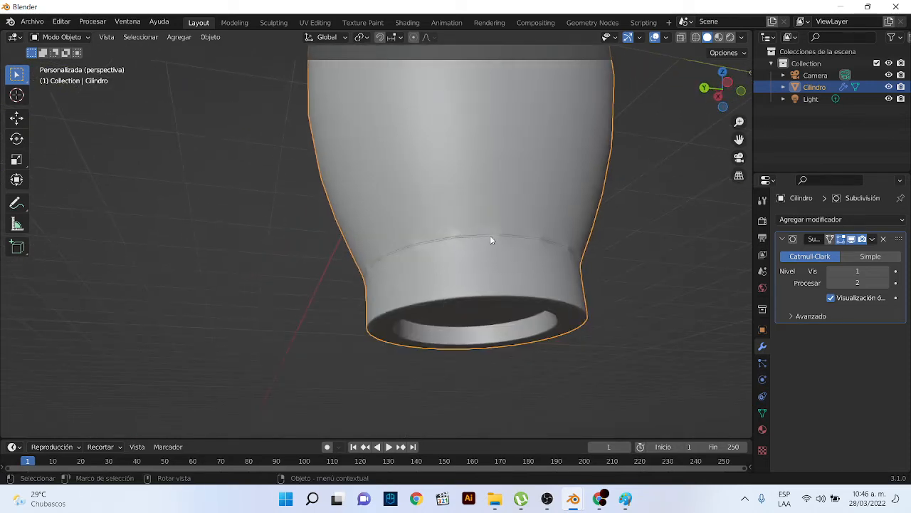
pyautogui.moveTo(491, 237); pyautogui.dragTo(468, 228, button='middle')
pyautogui.scroll(3, 433, 316)
pyautogui.moveTo(433, 316); pyautogui.dragTo(436, 277, button='middle')
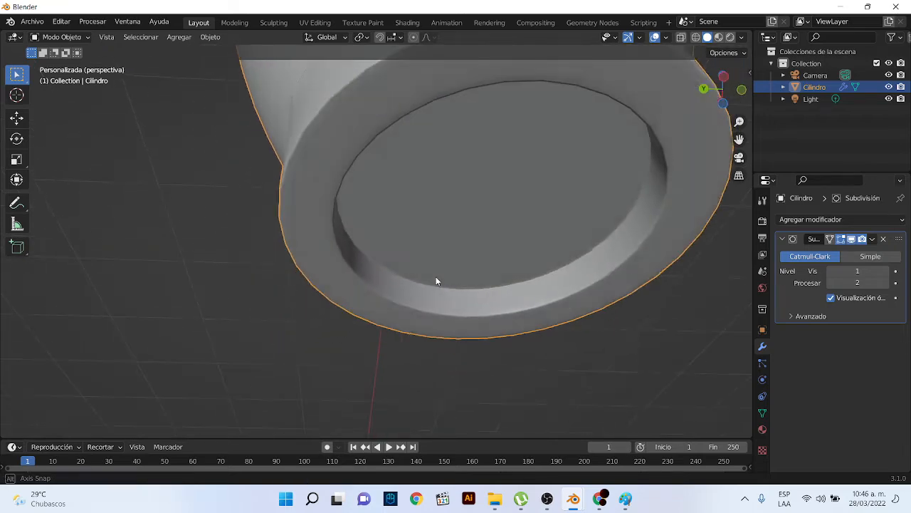
pyautogui.moveTo(436, 277); pyautogui.dragTo(441, 263)
pyautogui.scroll(-4, 447, 262)
pyautogui.moveTo(448, 262); pyautogui.dragTo(442, 342, button='middle')
pyautogui.scroll(-2, 613, 277)
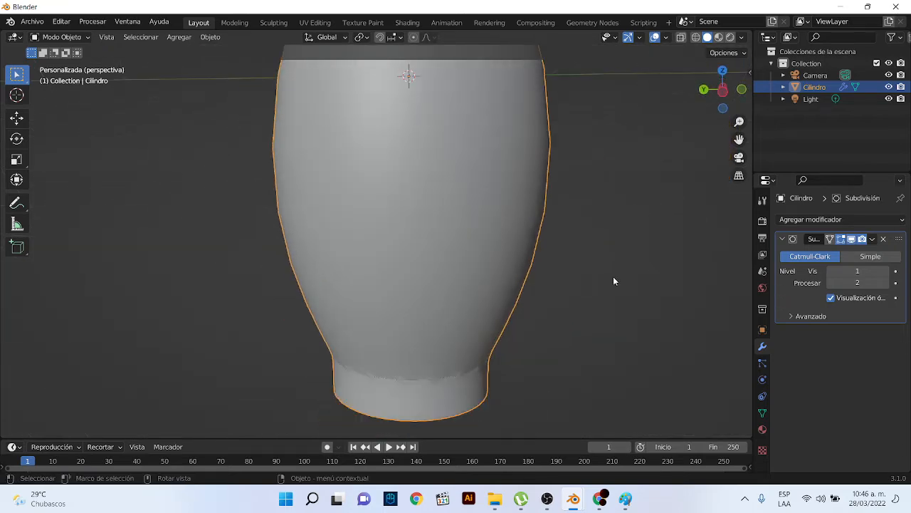
# Set the Subdivision modifier's viewport level to 2 and check the whole vase's smoothness
pyautogui.click(887, 272)
pyautogui.scroll(-1, 511, 228)
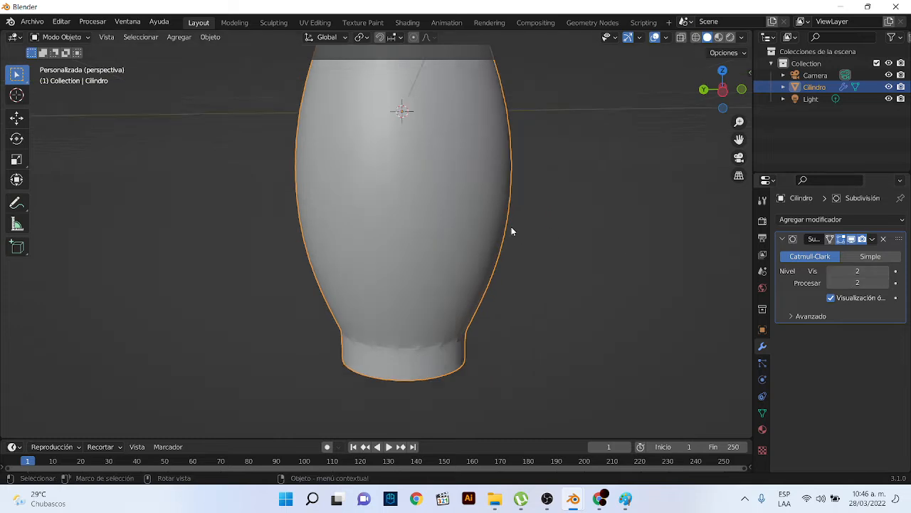
pyautogui.scroll(-2, 511, 231)
pyautogui.moveTo(503, 225); pyautogui.dragTo(497, 237, button='middle')
pyautogui.scroll(-1, 496, 238)
pyautogui.moveTo(406, 183); pyautogui.dragTo(437, 204, button='middle')
pyautogui.scroll(-1, 439, 146)
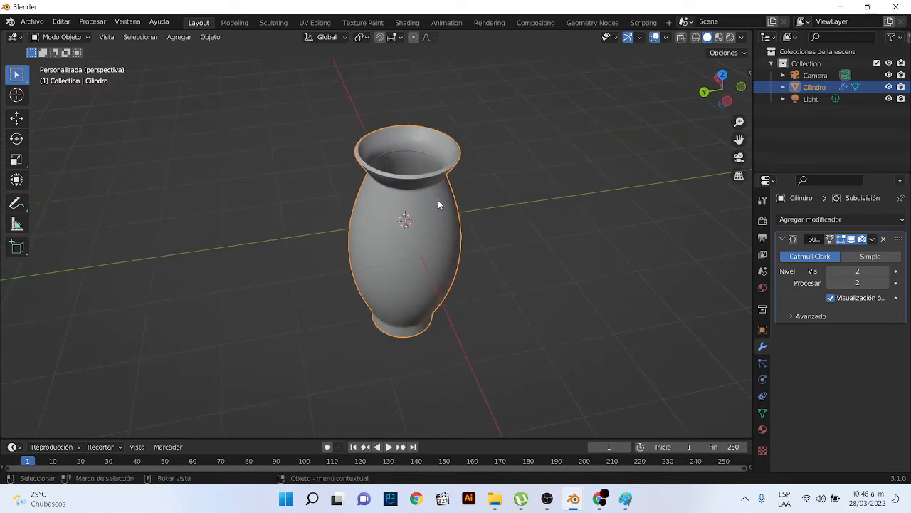
# Switch to the UV Editing workspace and select the vase's entire linked mesh
pyautogui.click(303, 23)
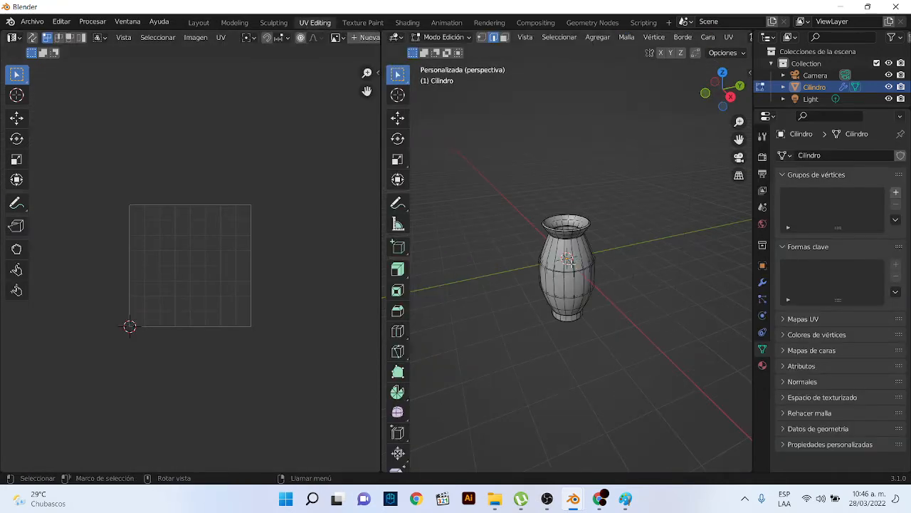
pyautogui.press('l')
pyautogui.scroll(3, 229, 255)
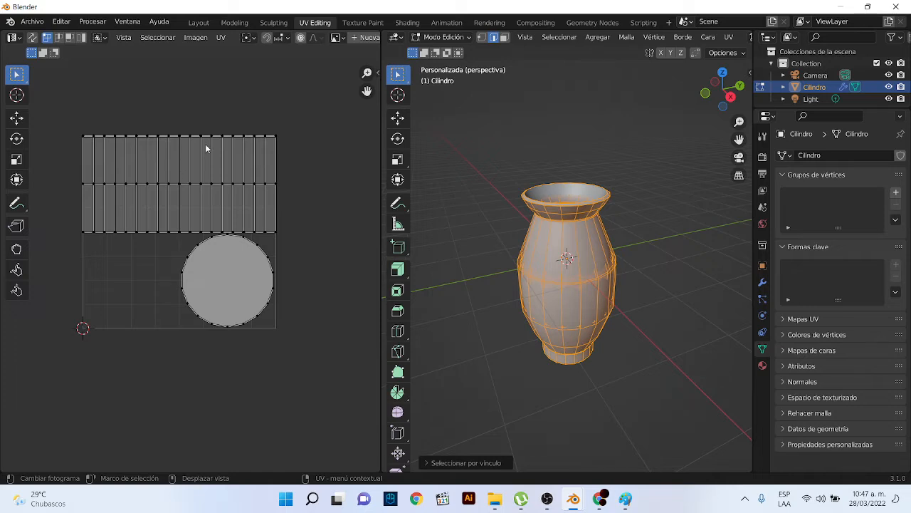
pyautogui.moveTo(555, 256); pyautogui.dragTo(574, 253, button='middle')
pyautogui.scroll(1, 574, 254)
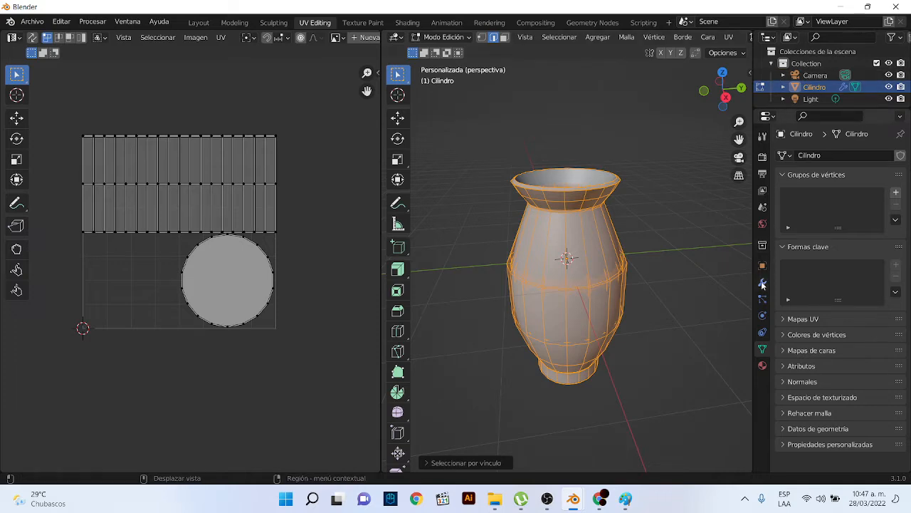
# Create a new material for the vase and use an Image Texture as its base color
pyautogui.click(762, 366)
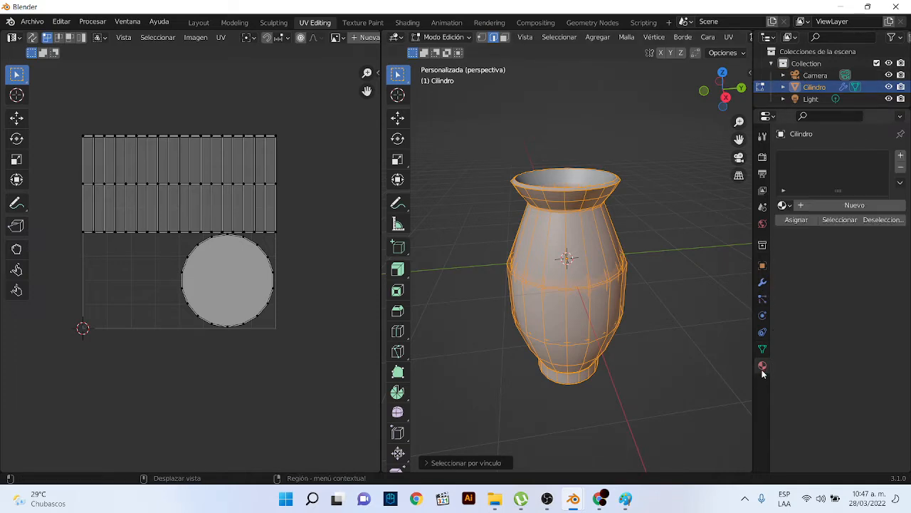
pyautogui.click(854, 205)
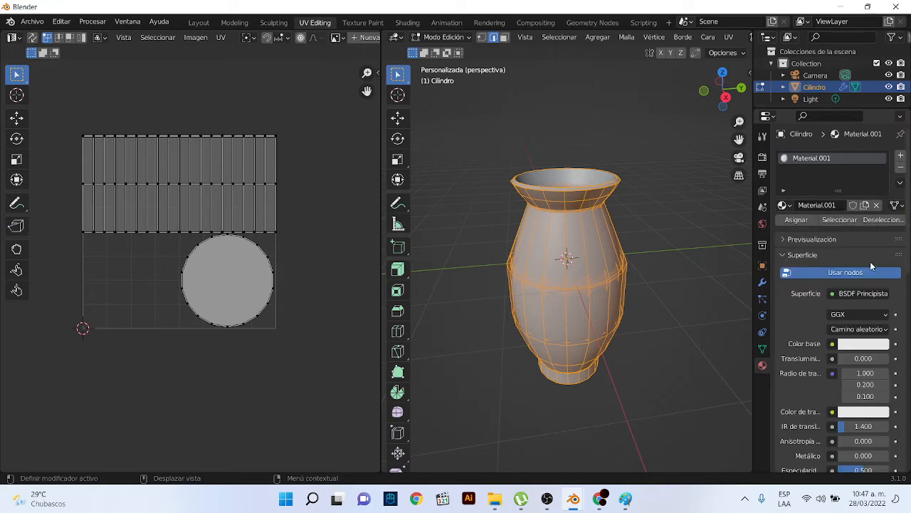
pyautogui.click(832, 344)
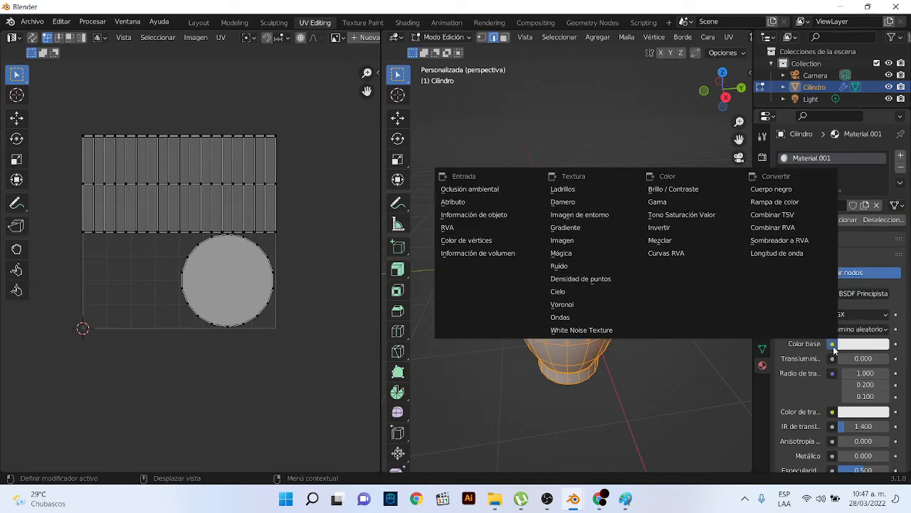
pyautogui.click(577, 241)
pyautogui.click(875, 359)
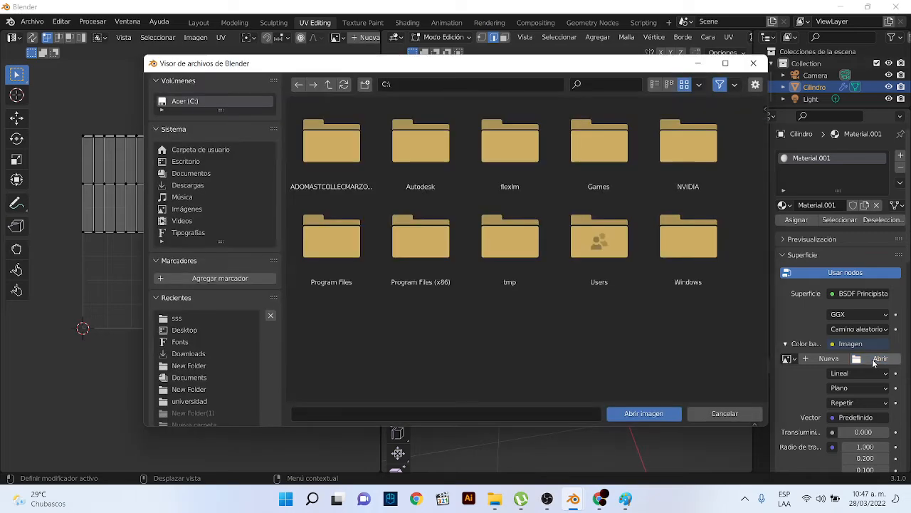
pyautogui.click(178, 163)
pyautogui.scroll(-3, 364, 252)
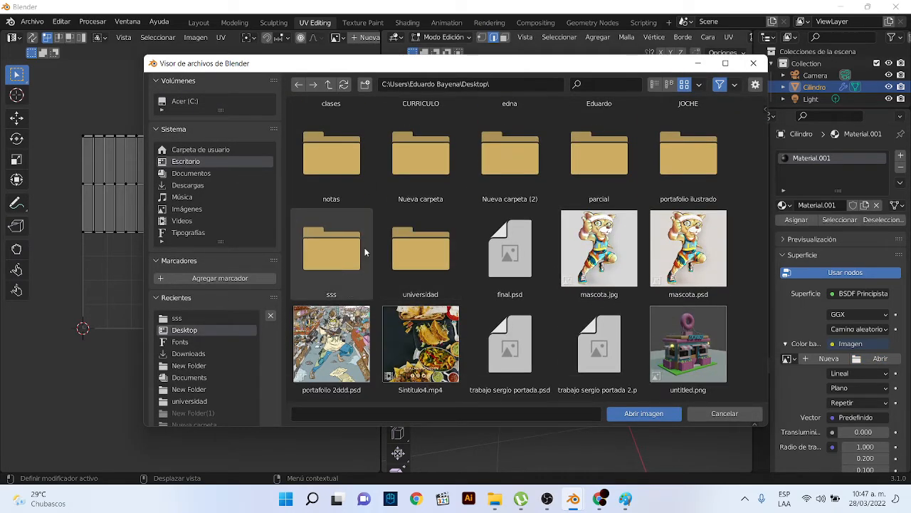
pyautogui.doubleClick(364, 252)
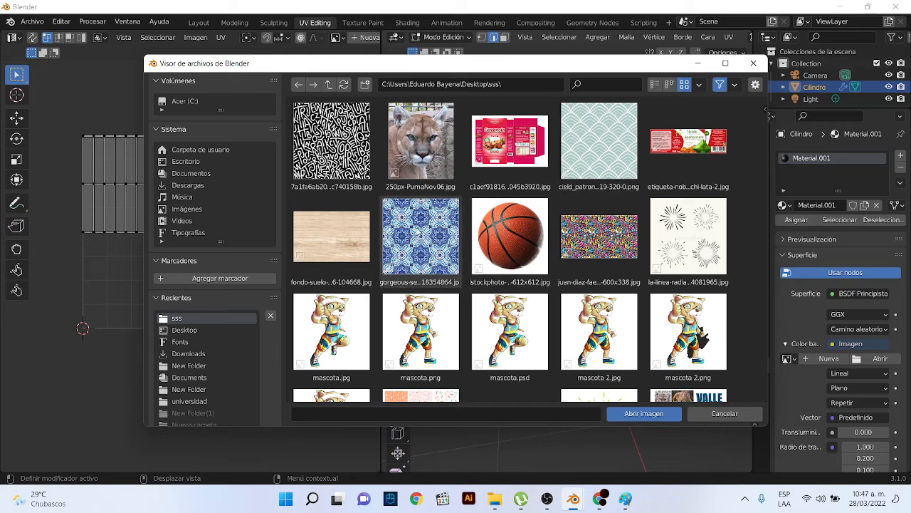
pyautogui.scroll(-2, 420, 228)
pyautogui.scroll(2, 569, 171)
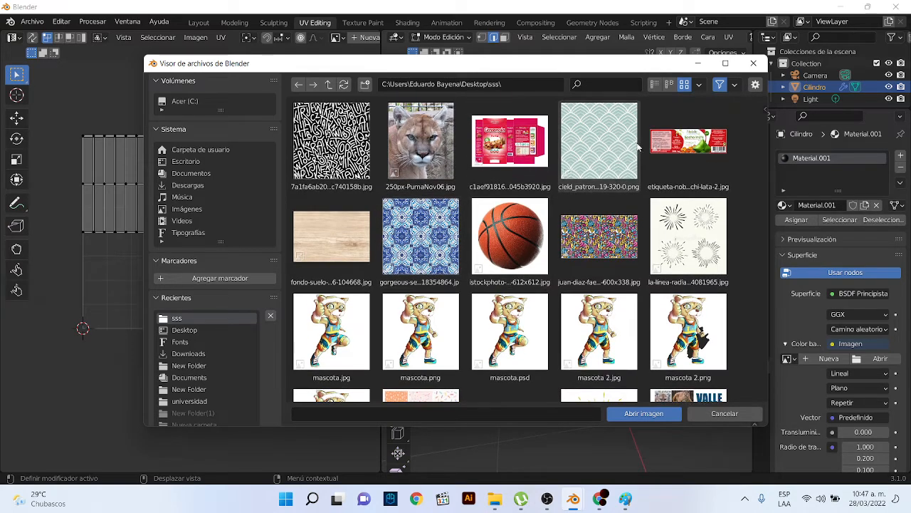
pyautogui.click(603, 131)
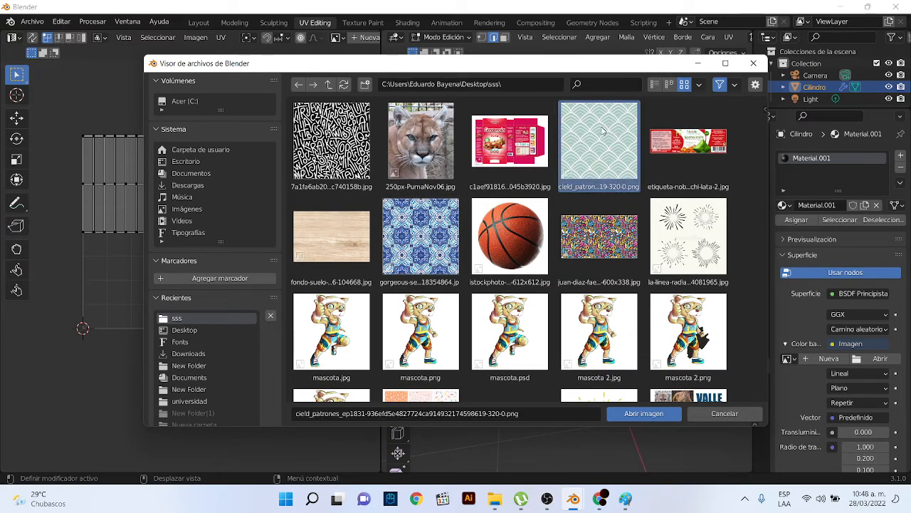
pyautogui.click(649, 413)
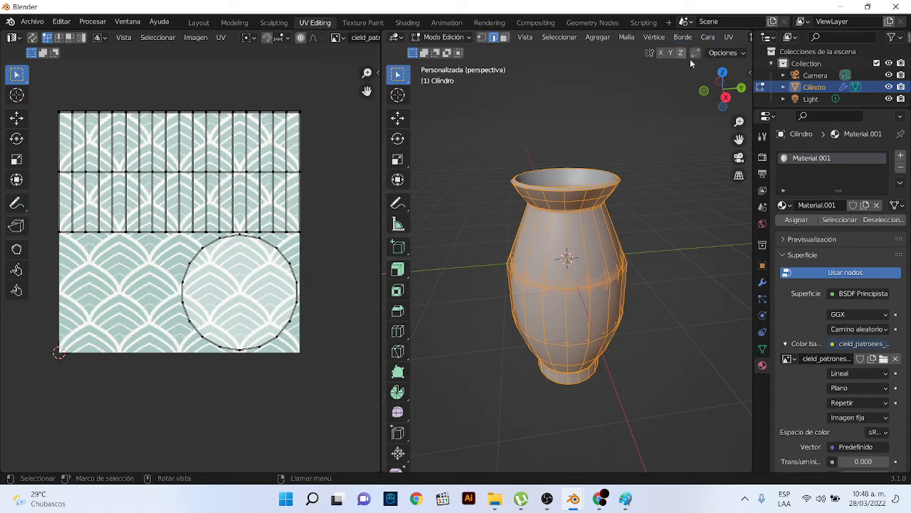
# Show the UV workspace's 3D view in Material Preview and inspect the pattern on the vase
pyautogui.scroll(-2, 719, 43)
pyautogui.scroll(-10, 715, 43)
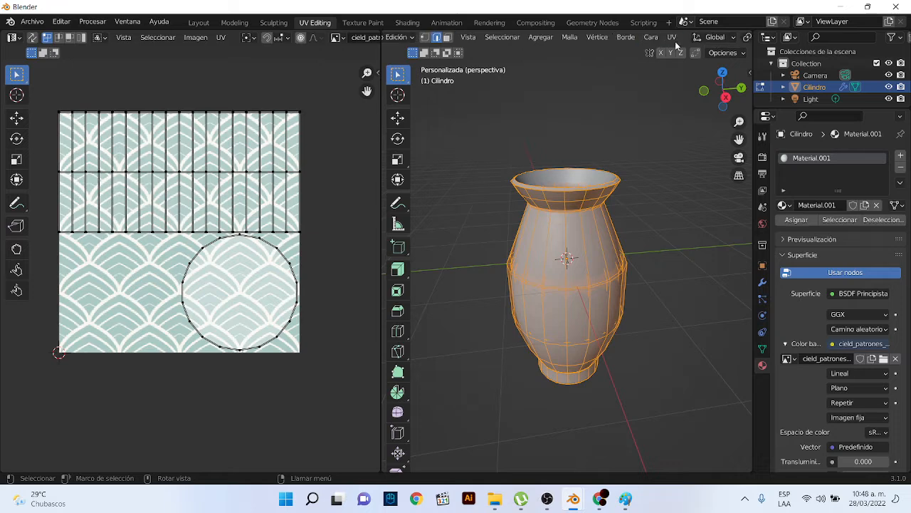
pyautogui.click(719, 37)
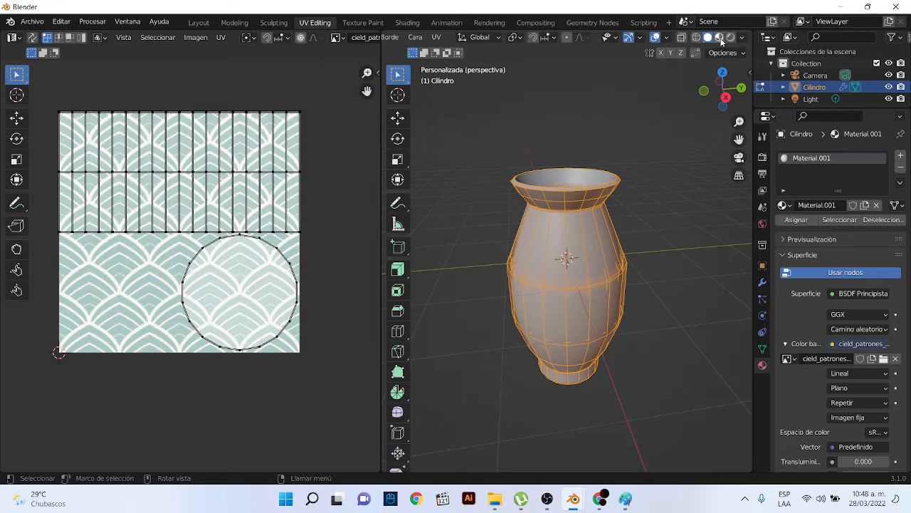
pyautogui.scroll(3, 636, 143)
pyautogui.moveTo(636, 142)
pyautogui.mouseDown(button='middle')
pyautogui.moveTo(606, 179)
pyautogui.moveTo(588, 235)
pyautogui.mouseUp(button='middle')
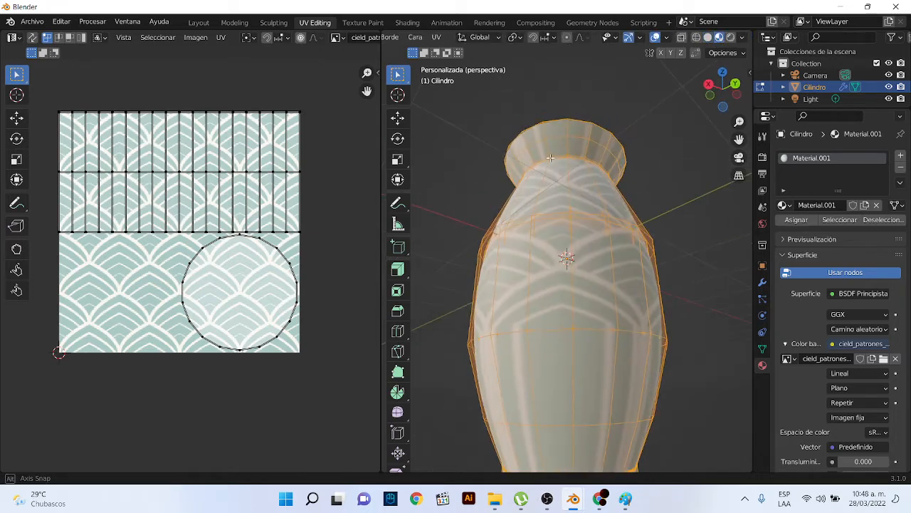
pyautogui.scroll(-2, 579, 261)
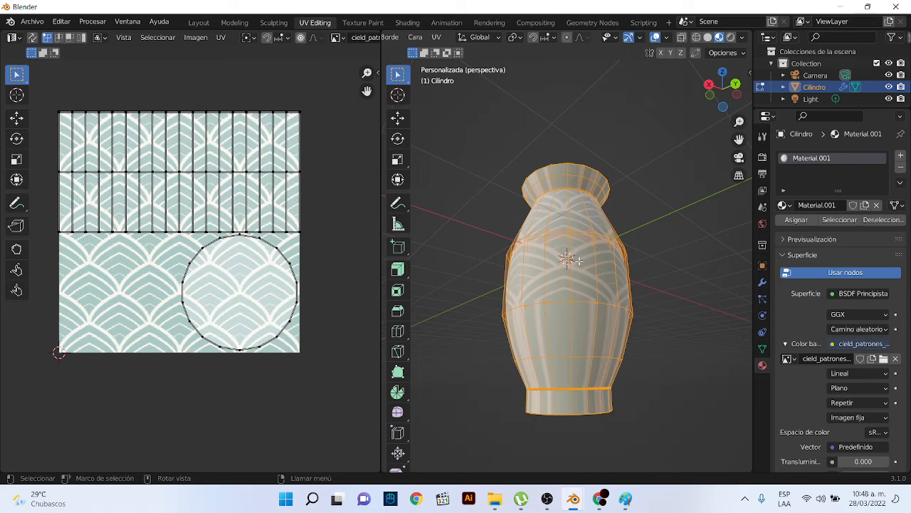
# Return to the Layout workspace and display the textured vase in Material Preview shading
pyautogui.click(199, 22)
pyautogui.scroll(3, 453, 203)
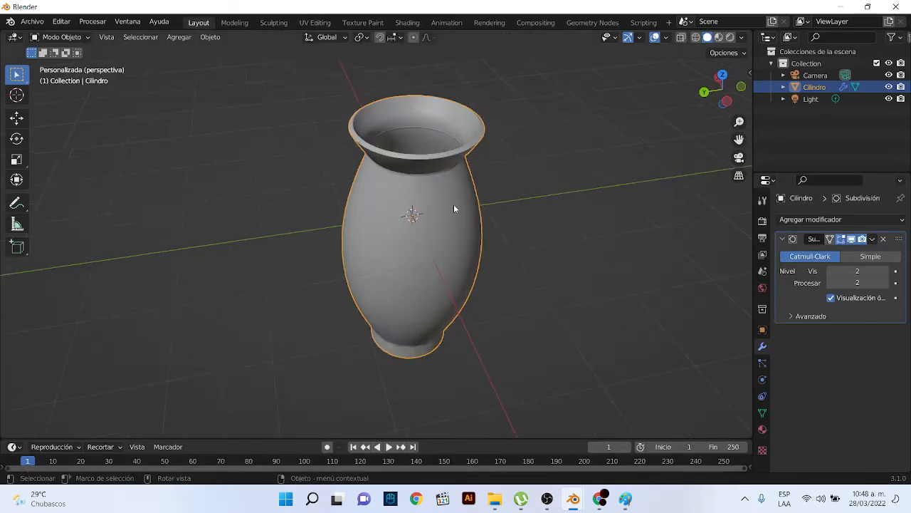
pyautogui.click(718, 37)
pyautogui.scroll(3, 528, 172)
pyautogui.moveTo(527, 172); pyautogui.dragTo(474, 198, button='middle')
pyautogui.scroll(2, 402, 173)
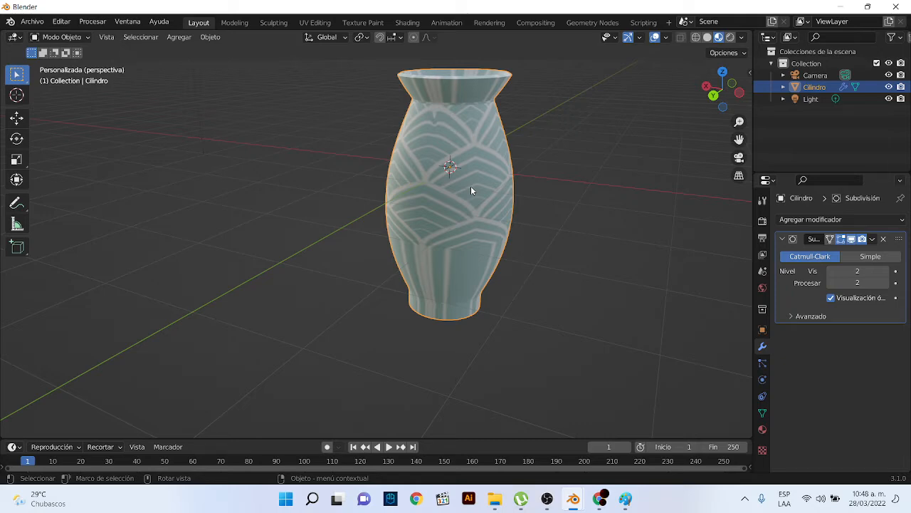
# In the UV Editing workspace, unwrap the vase with Smart UV Project with Scale to Bounds enabled, and show the 3D view as wireframe
pyautogui.click(315, 22)
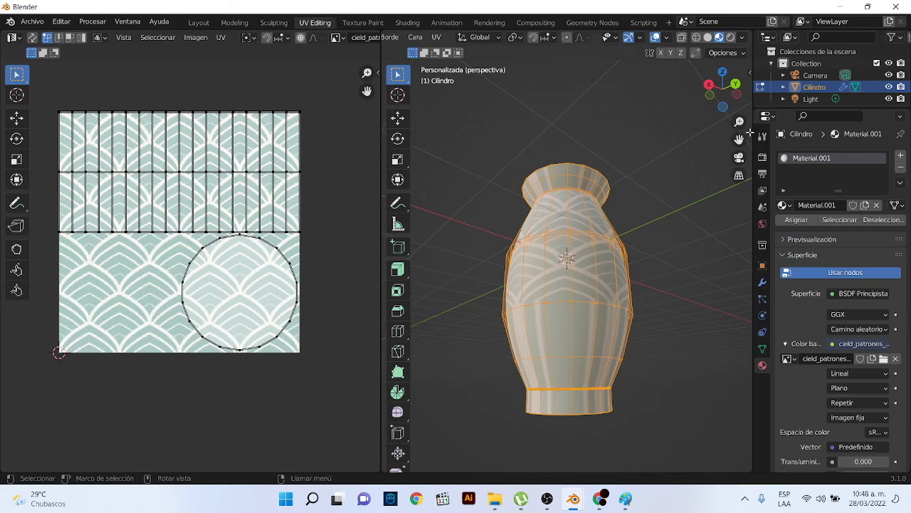
pyautogui.scroll(2, 481, 40)
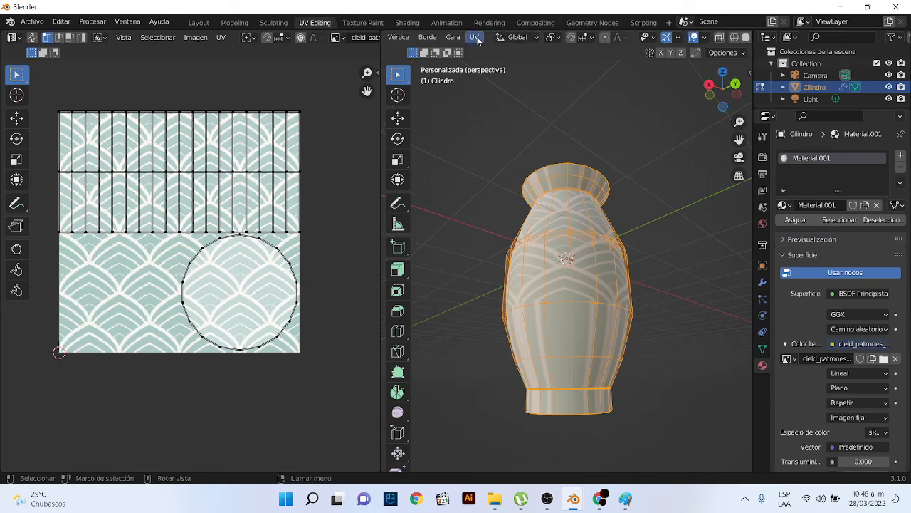
pyautogui.click(475, 37)
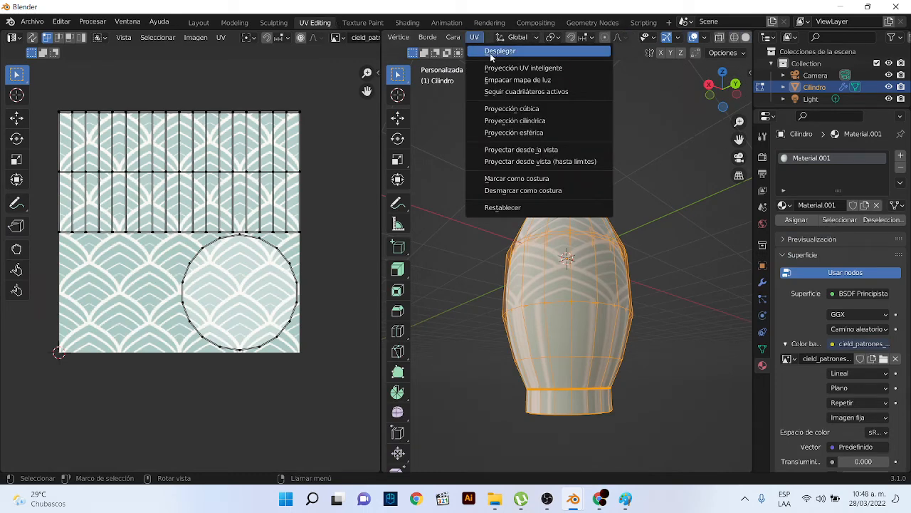
pyautogui.click(541, 71)
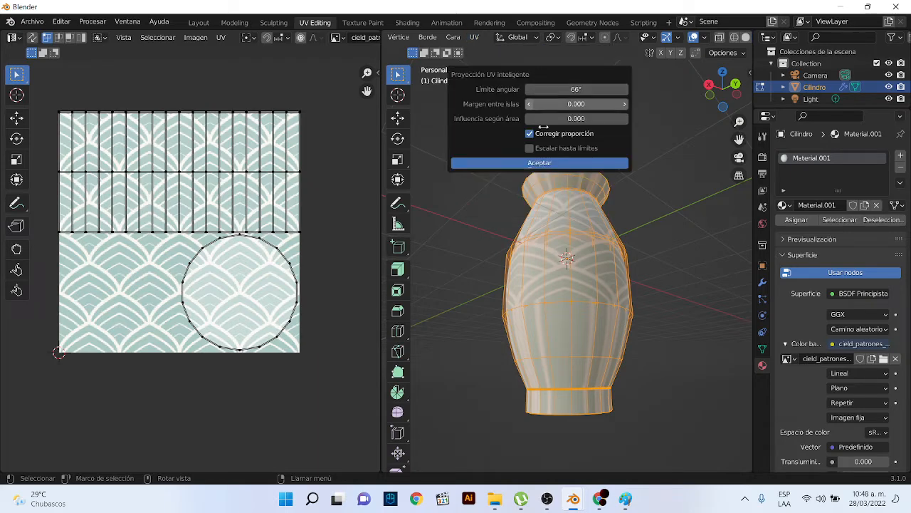
pyautogui.click(529, 149)
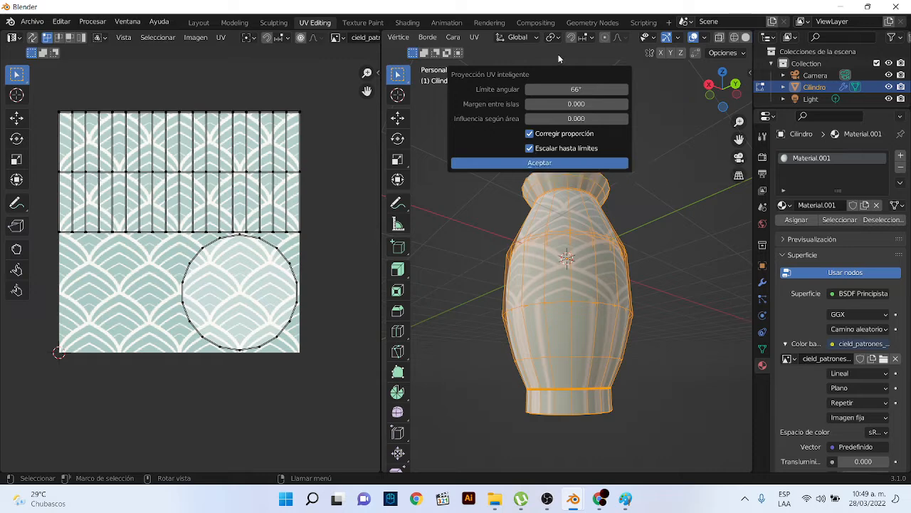
pyautogui.click(577, 163)
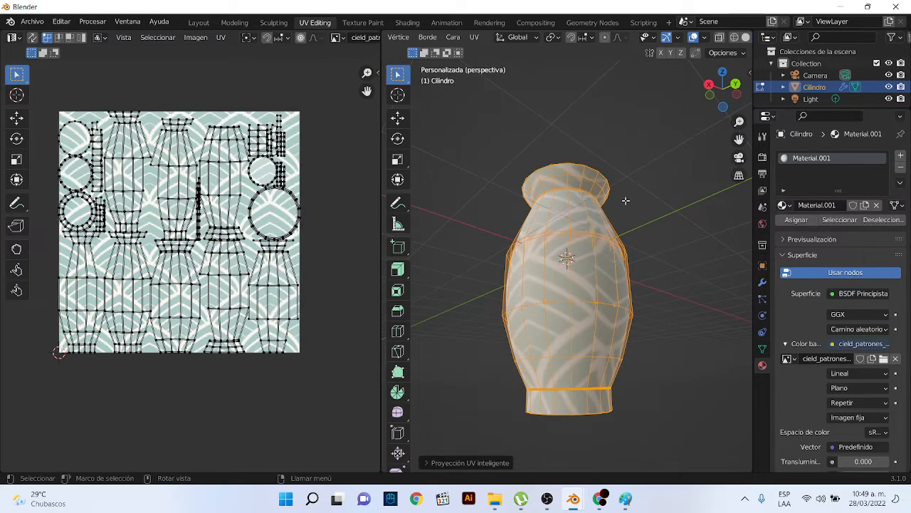
pyautogui.moveTo(625, 199)
pyautogui.mouseDown(button='middle')
pyautogui.moveTo(608, 258)
pyautogui.moveTo(605, 242)
pyautogui.moveTo(630, 212)
pyautogui.mouseUp(button='middle')
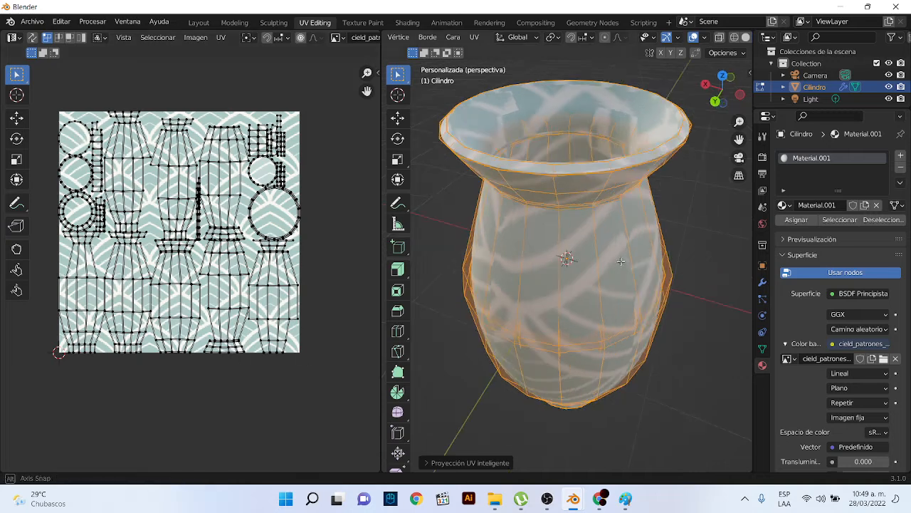
pyautogui.click(737, 38)
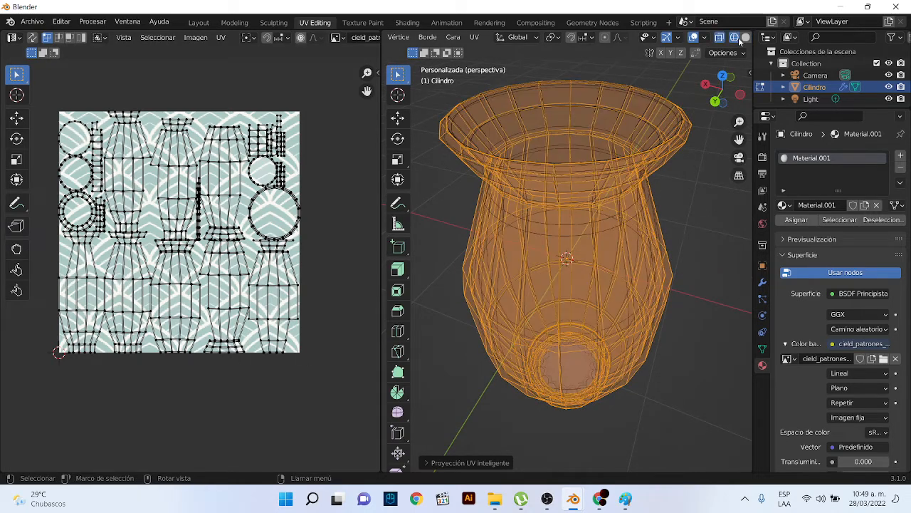
# Display the unwrapped vase with Material Preview shading in the UV Editing workspace's 3D view
pyautogui.click(745, 38)
pyautogui.scroll(-3, 739, 45)
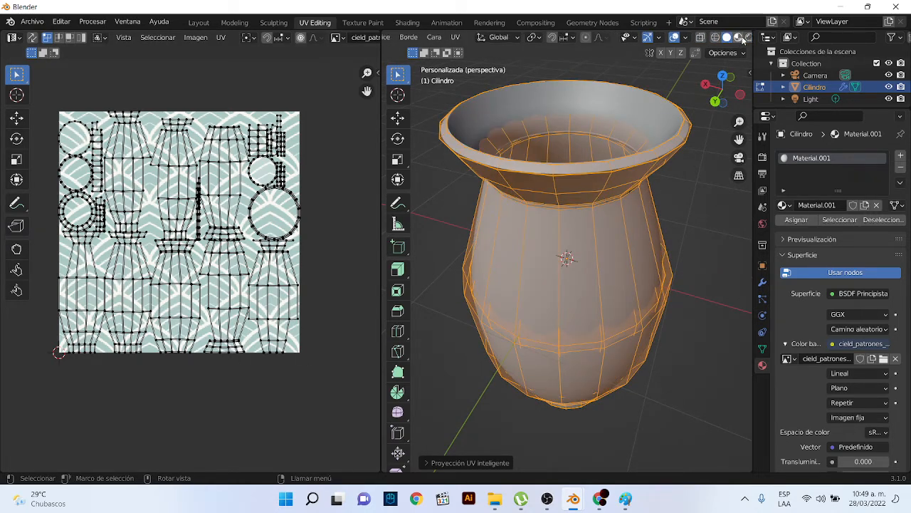
pyautogui.click(719, 37)
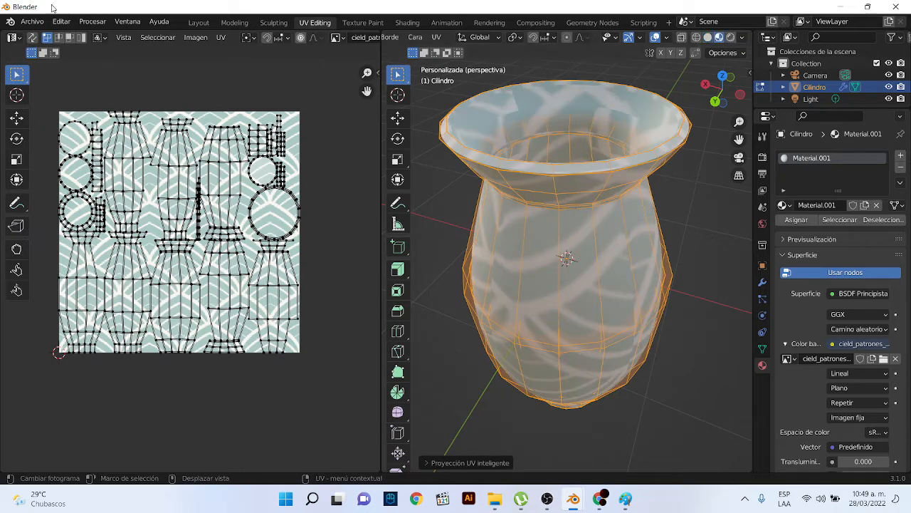
# Return to the Layout workspace and inspect how the pattern lines up around the vase
pyautogui.click(198, 22)
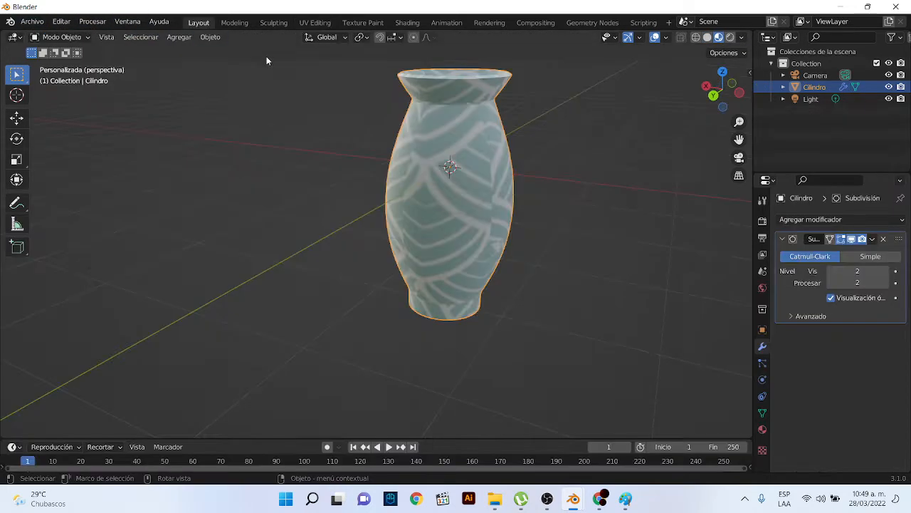
pyautogui.scroll(4, 521, 144)
pyautogui.moveTo(521, 144); pyautogui.dragTo(495, 132, button='middle')
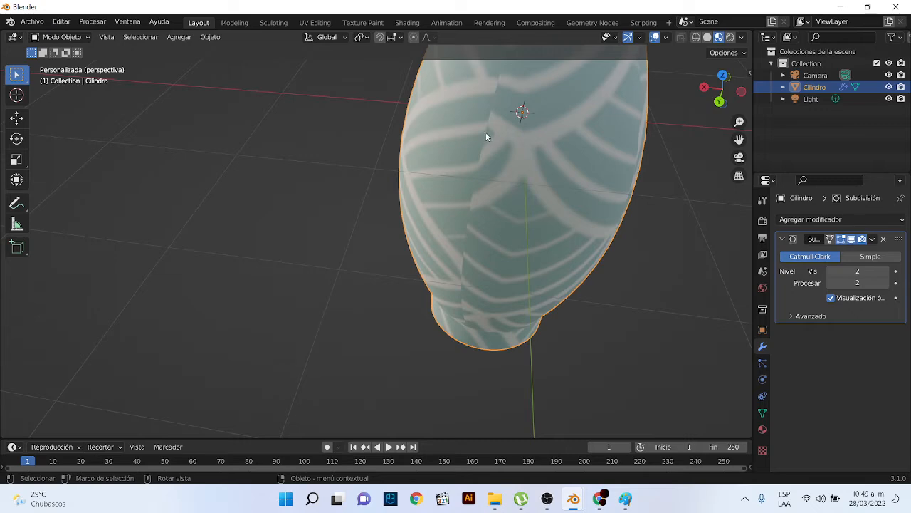
pyautogui.moveTo(541, 153); pyautogui.dragTo(367, 253, button='middle')
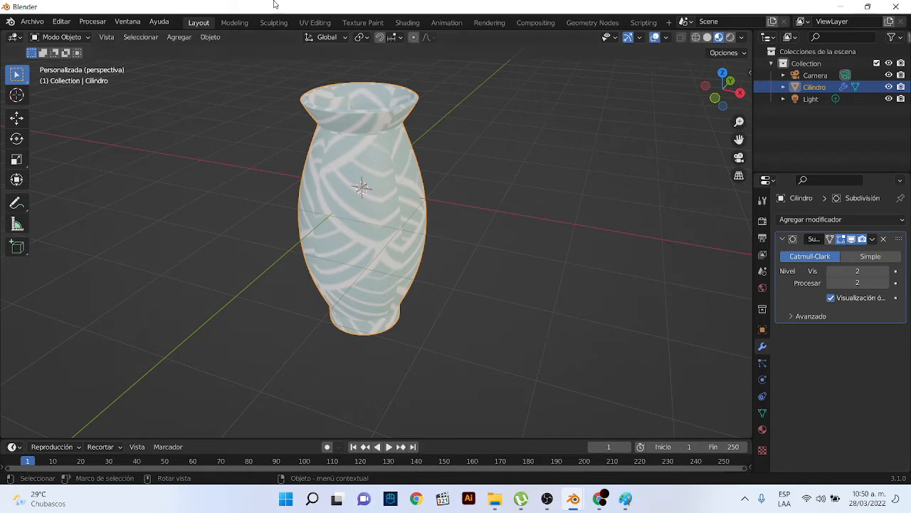
# Back in the UV Editing workspace, turn off the Subdivision modifier's display in the viewport and in renders
pyautogui.click(363, 22)
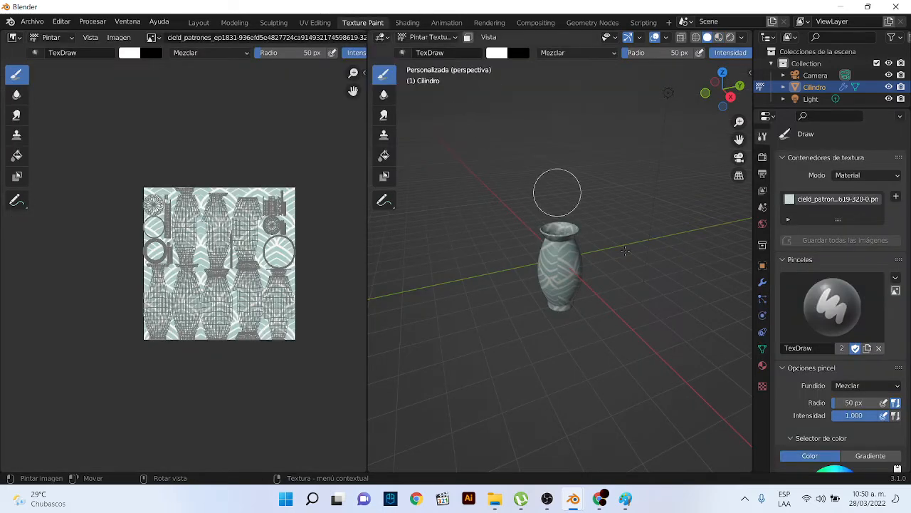
pyautogui.scroll(3, 630, 258)
pyautogui.click(315, 22)
pyautogui.scroll(3, 559, 187)
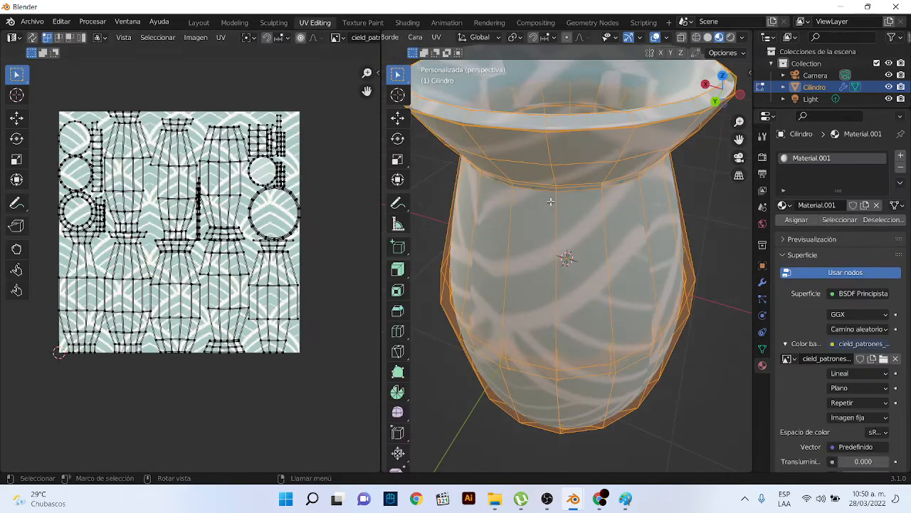
pyautogui.scroll(-4, 559, 187)
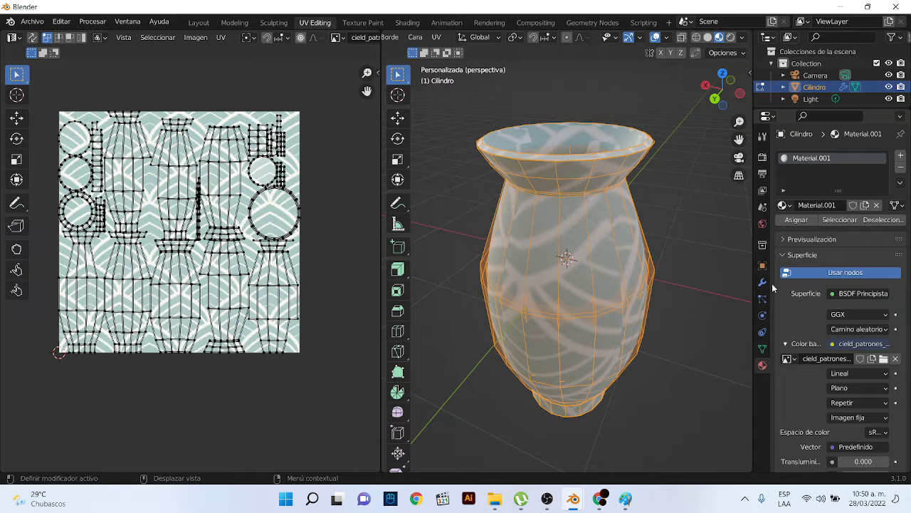
pyautogui.click(762, 283)
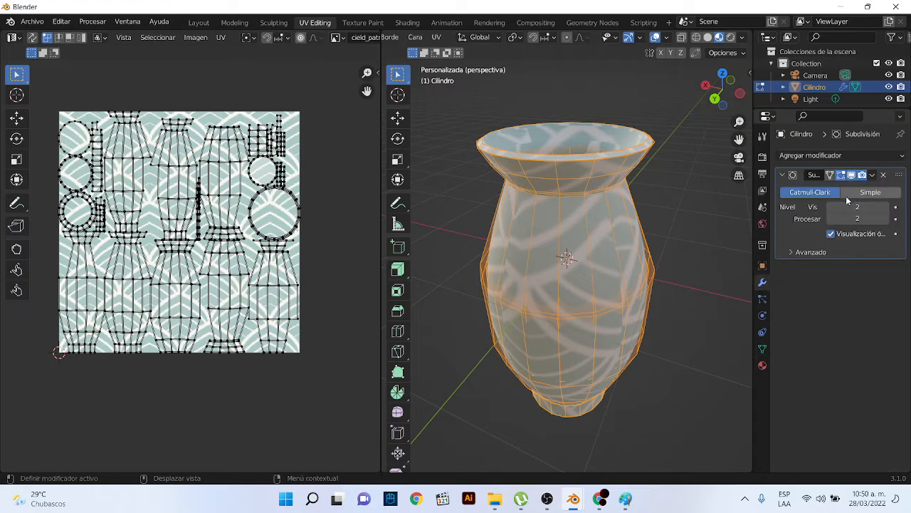
pyautogui.click(862, 176)
pyautogui.click(851, 176)
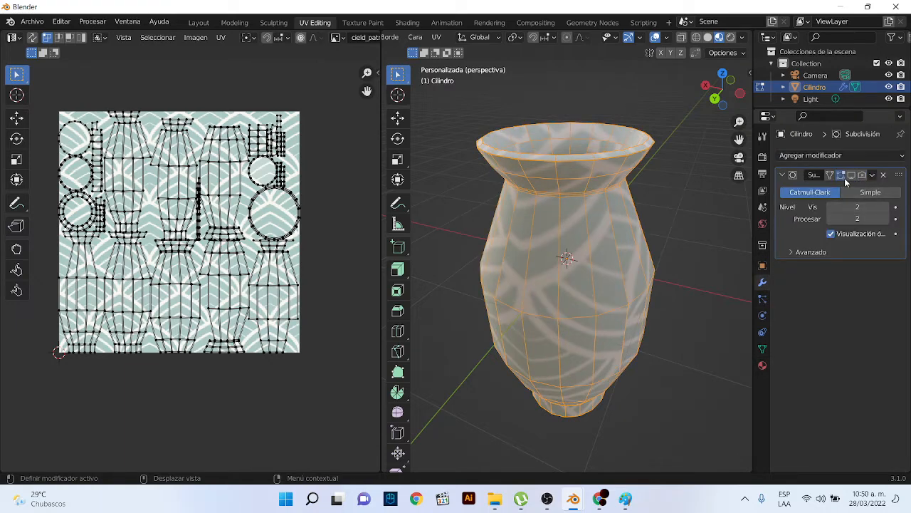
# Deselect the whole vase mesh in the 3D view and switch to edge selection mode
pyautogui.moveTo(573, 192); pyautogui.dragTo(584, 118, button='middle')
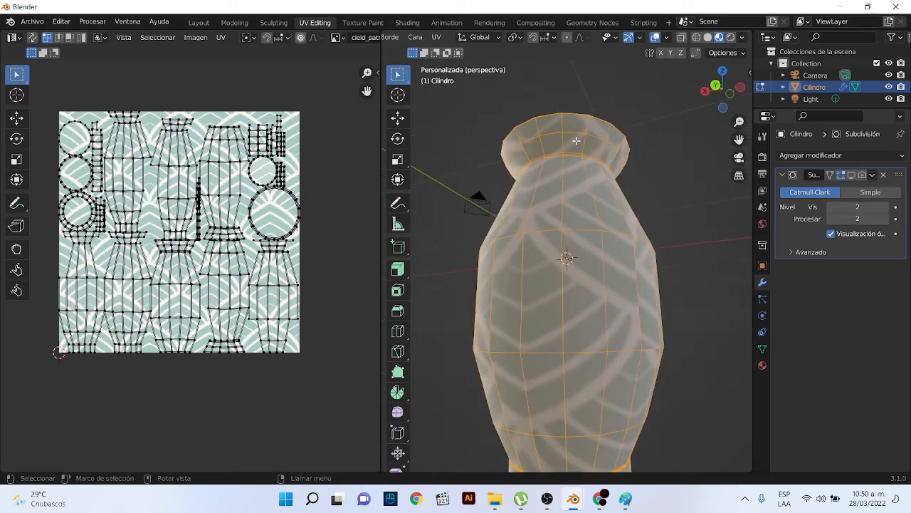
pyautogui.moveTo(569, 168); pyautogui.dragTo(577, 302, button='middle')
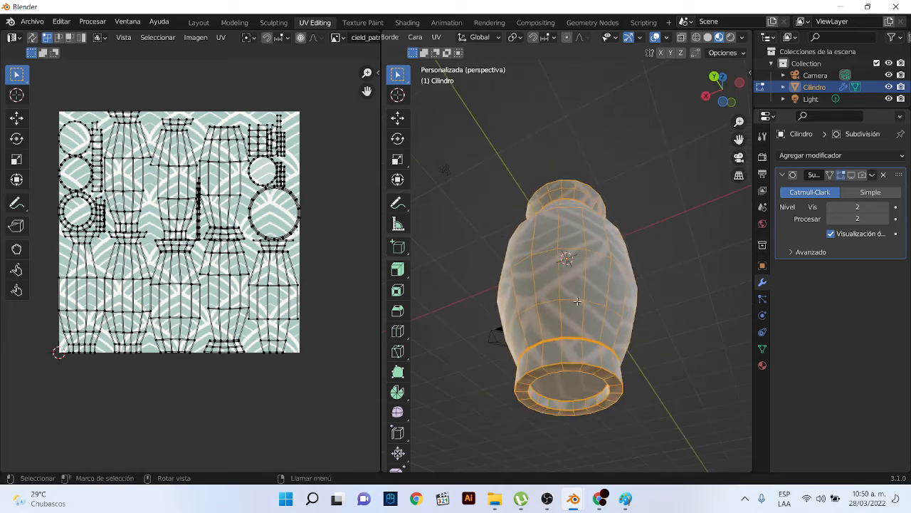
pyautogui.scroll(4, 582, 225)
pyautogui.moveTo(582, 225); pyautogui.dragTo(582, 289, button='middle')
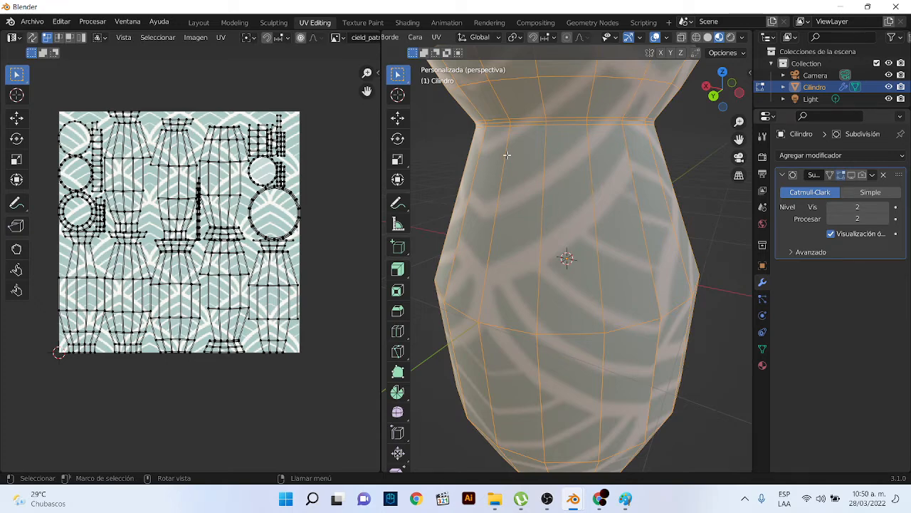
pyautogui.scroll(-3, 542, 174)
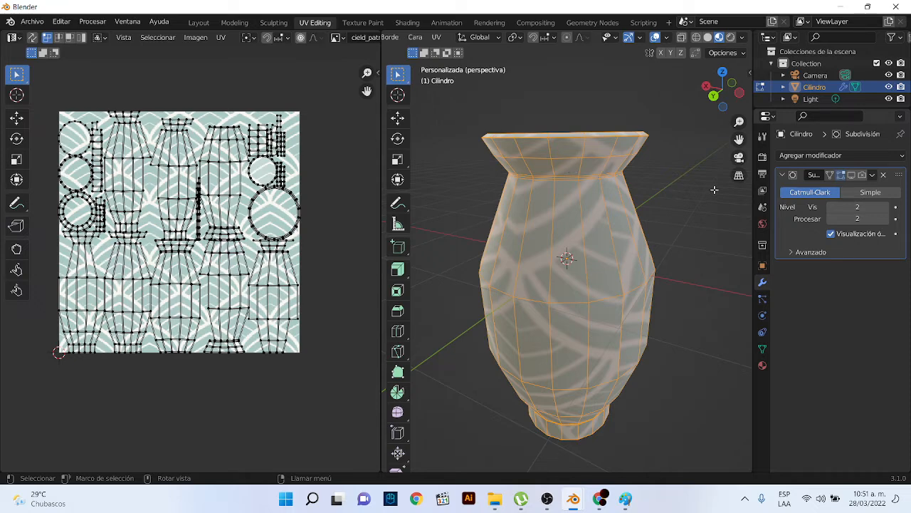
pyautogui.click(653, 193)
pyautogui.scroll(3, 631, 213)
pyautogui.scroll(1, 641, 237)
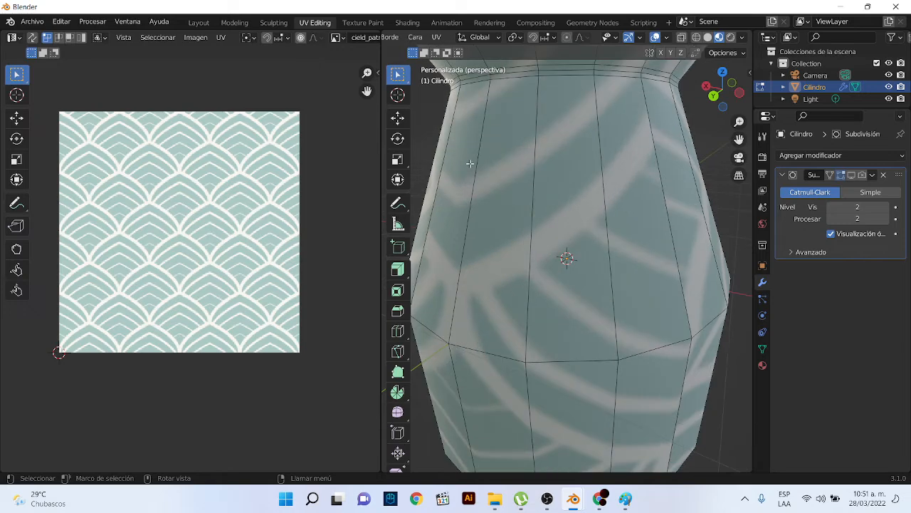
pyautogui.scroll(-4, 468, 162)
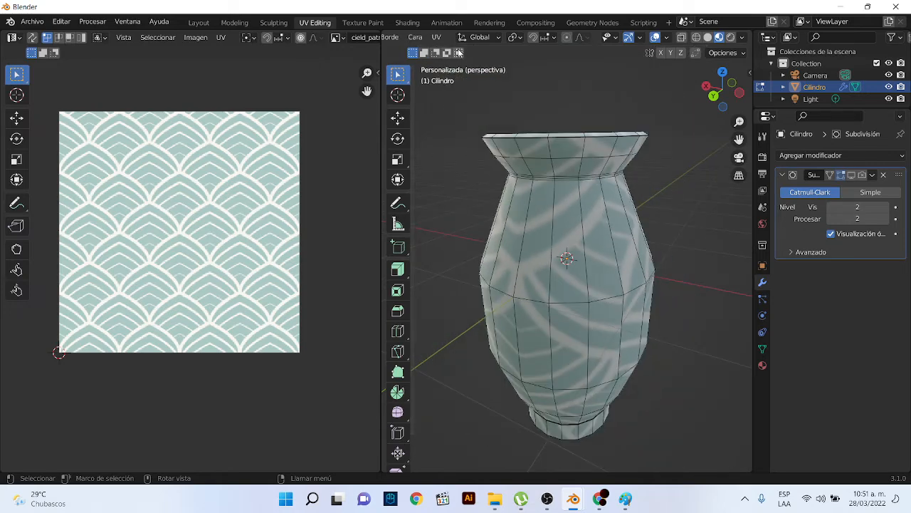
pyautogui.scroll(4, 449, 36)
pyautogui.scroll(4, 448, 36)
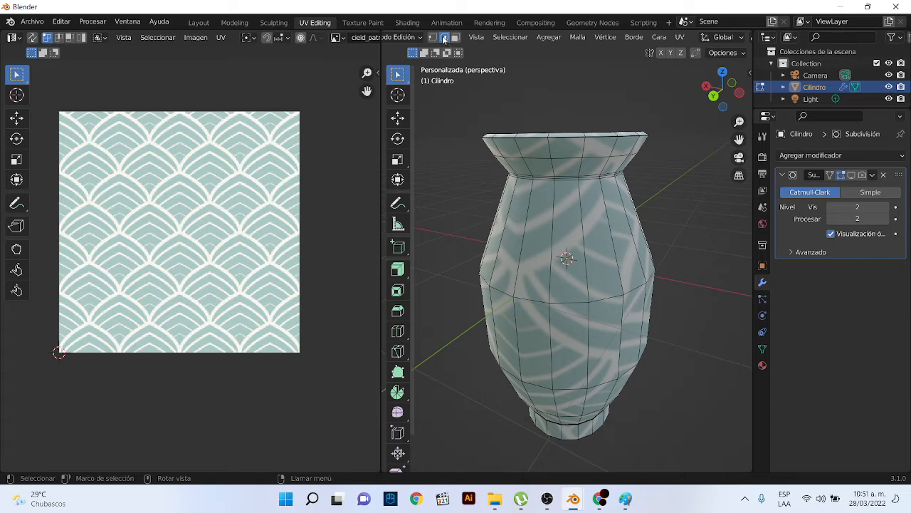
pyautogui.click(446, 38)
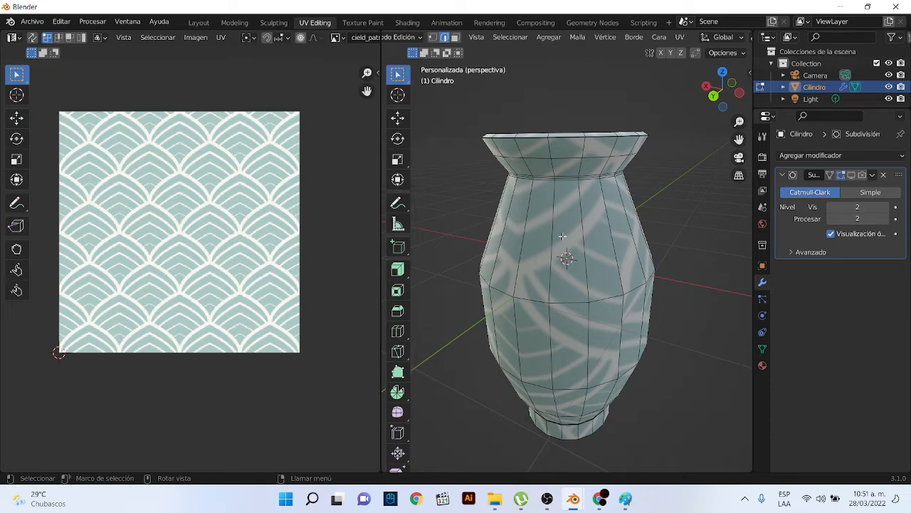
# Select the edge loop around the flat disc on the underside of the vase
pyautogui.moveTo(527, 157); pyautogui.dragTo(500, 213, button='middle')
pyautogui.scroll(5, 500, 214)
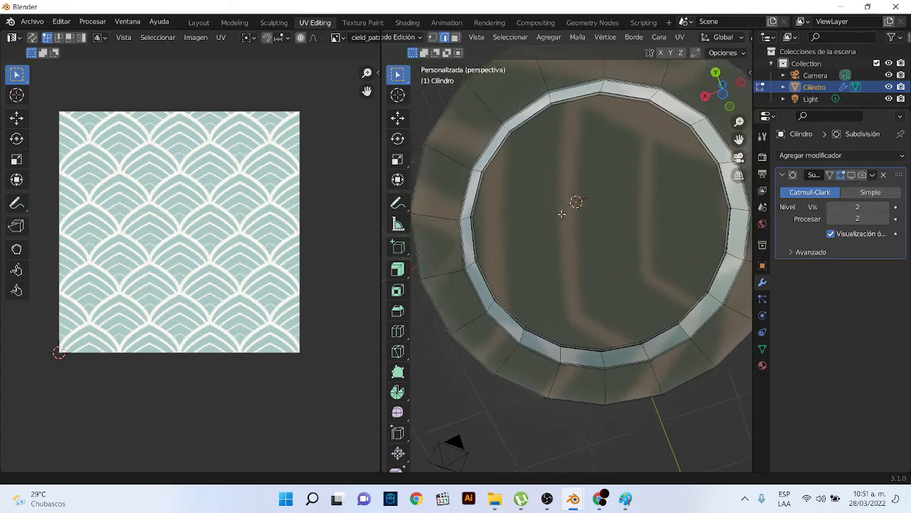
pyautogui.keyDown('alt'); pyautogui.click(444, 126); pyautogui.keyUp('alt')
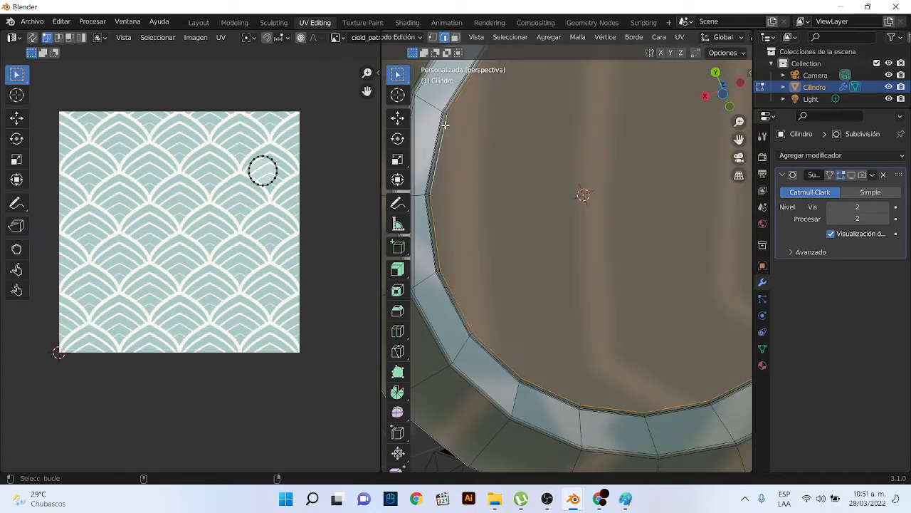
pyautogui.scroll(-5, 658, 162)
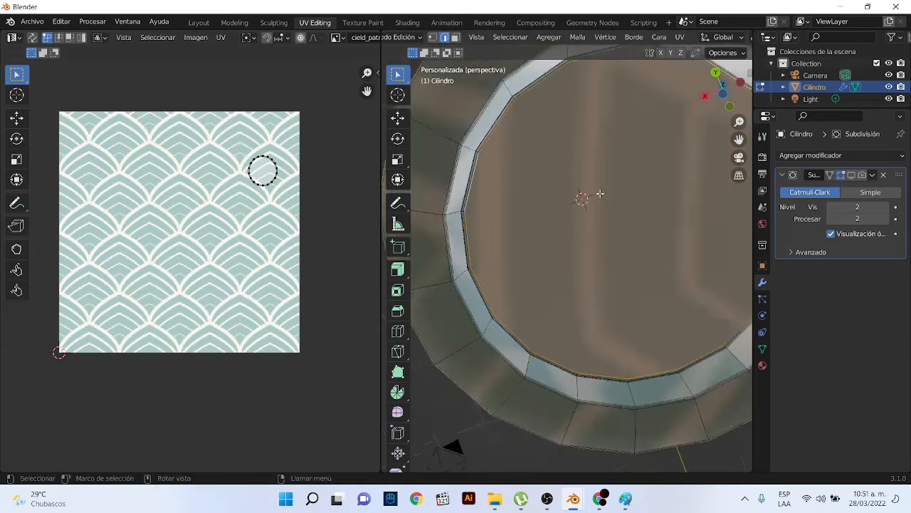
# Add one vertical edge on the outside of the vase's foot to the selection
pyautogui.scroll(3, 638, 164)
pyautogui.moveTo(637, 165); pyautogui.dragTo(689, 187, button='middle')
pyautogui.scroll(2, 661, 210)
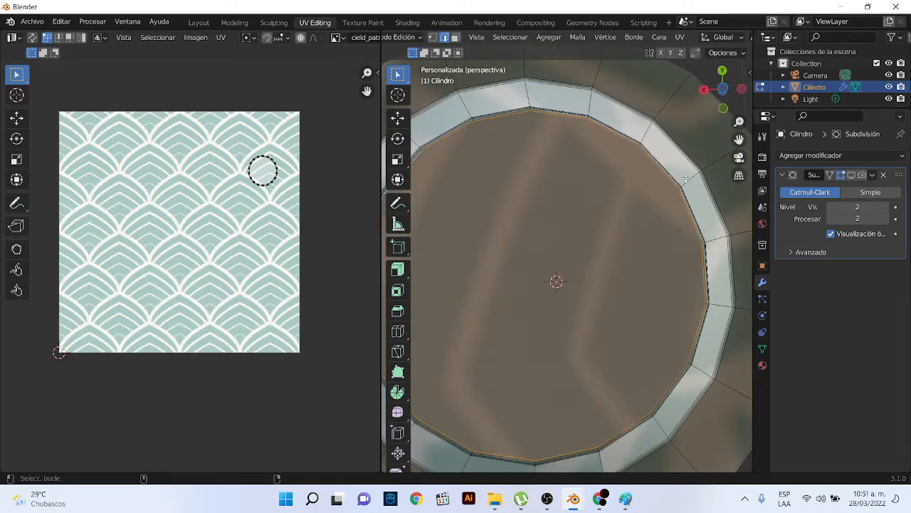
pyautogui.scroll(-3, 669, 205)
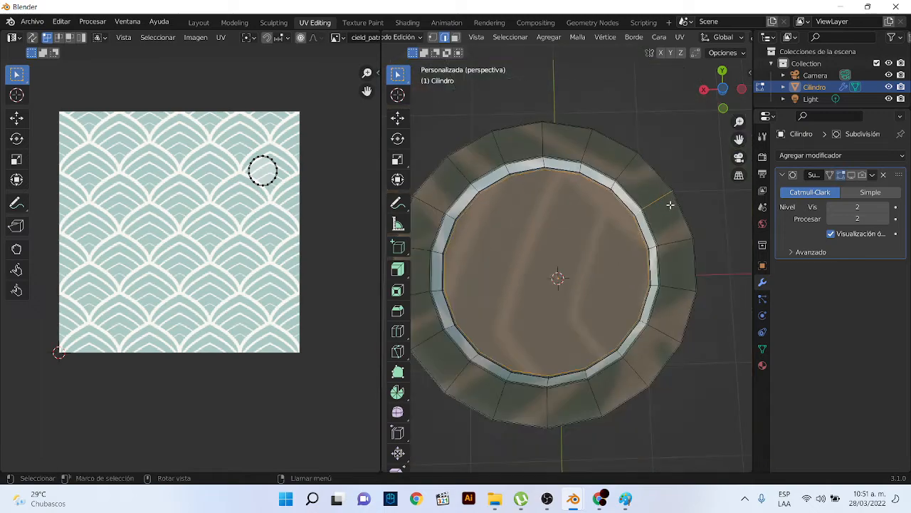
pyautogui.moveTo(670, 205); pyautogui.dragTo(501, 297, button='middle')
pyautogui.scroll(6, 601, 346)
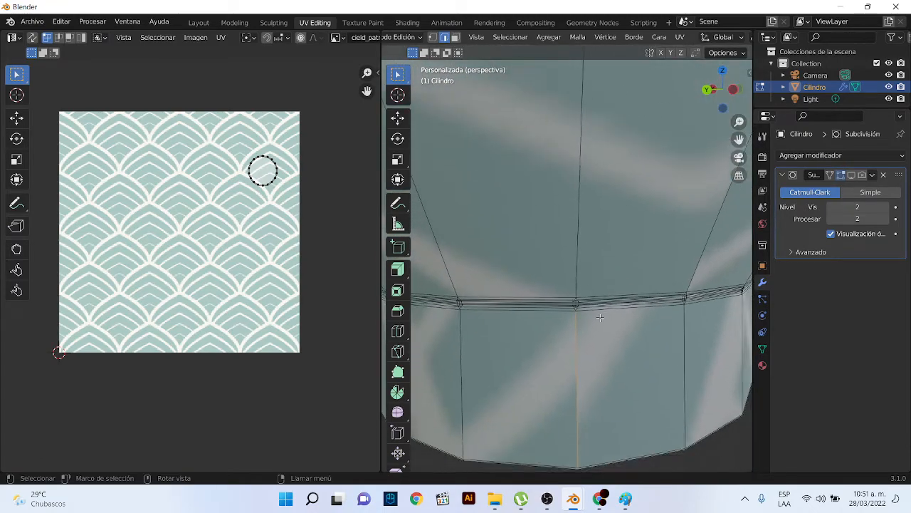
# Extend the selection from the foot's vertical edge upward through the small edges in the groove above it
pyautogui.scroll(1, 607, 352)
pyautogui.scroll(-1, 635, 368)
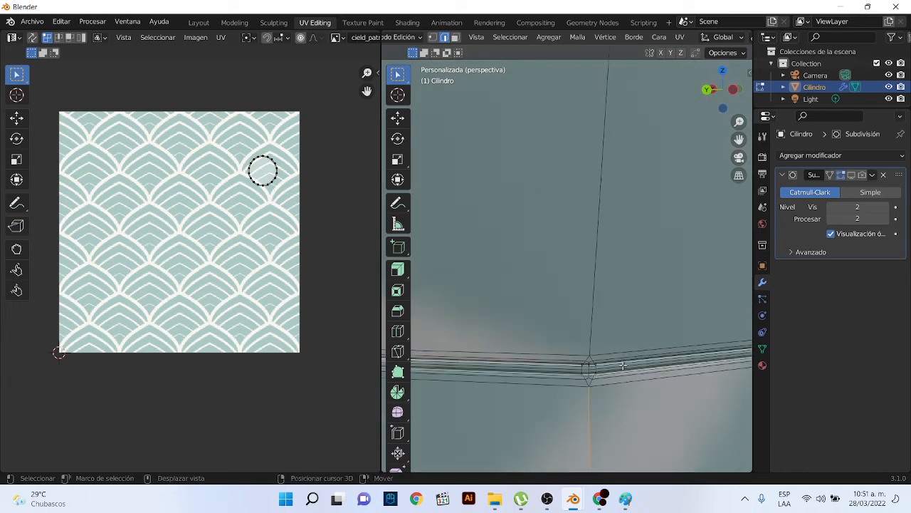
pyautogui.keyDown('shift'); pyautogui.moveTo(633, 420); pyautogui.dragTo(621, 329, button='middle'); pyautogui.keyUp('shift')
pyautogui.scroll(3, 580, 250)
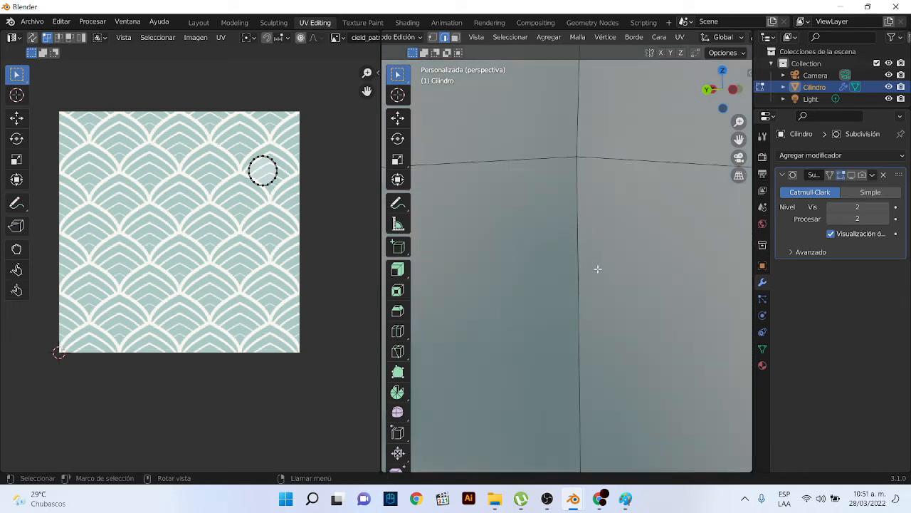
pyautogui.scroll(-1, 598, 268)
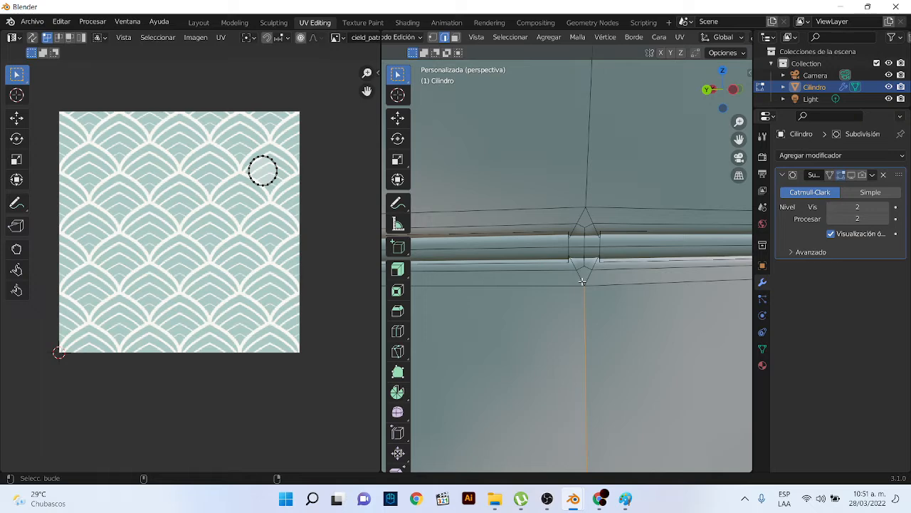
pyautogui.scroll(-2, 607, 265)
pyautogui.scroll(-3, 606, 264)
pyautogui.scroll(5, 604, 274)
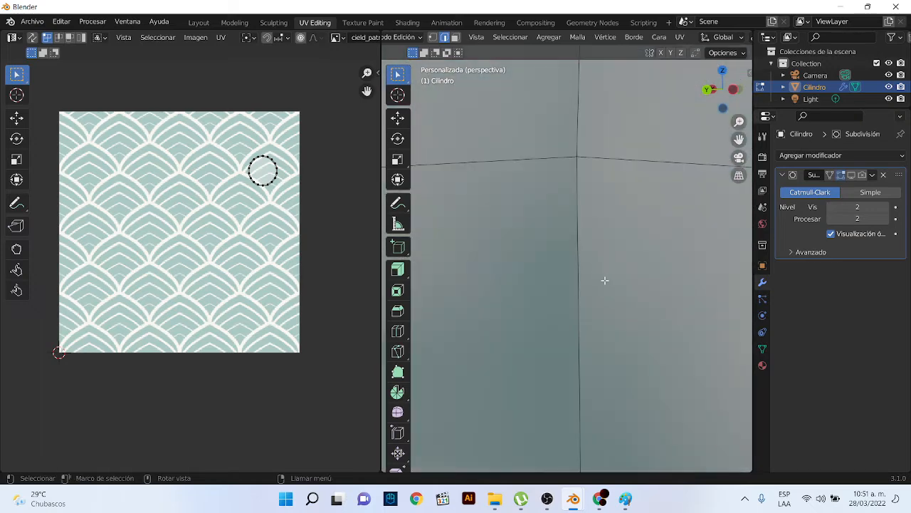
pyautogui.scroll(-1, 585, 256)
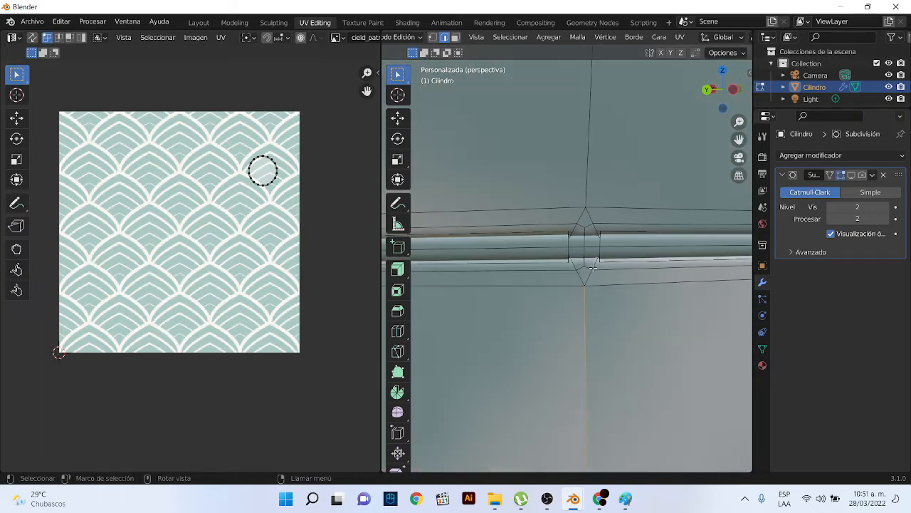
pyautogui.scroll(-6, 585, 265)
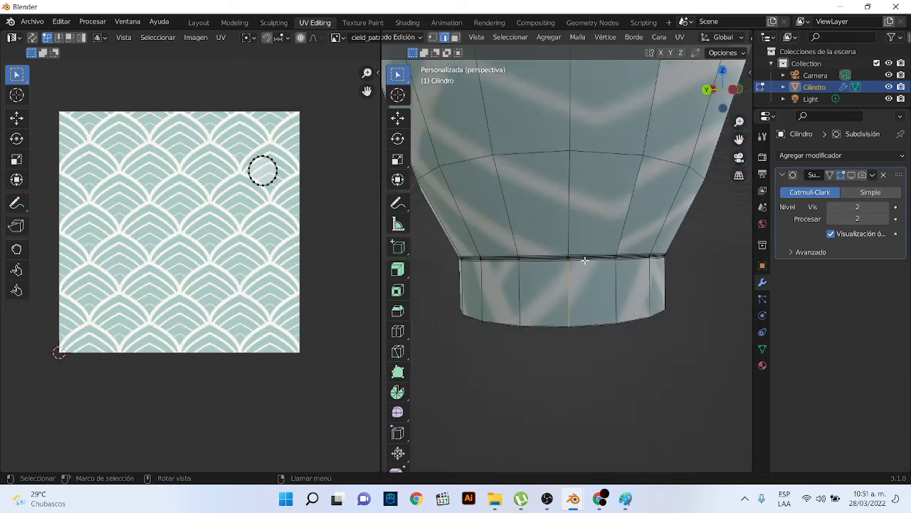
pyautogui.scroll(7, 566, 258)
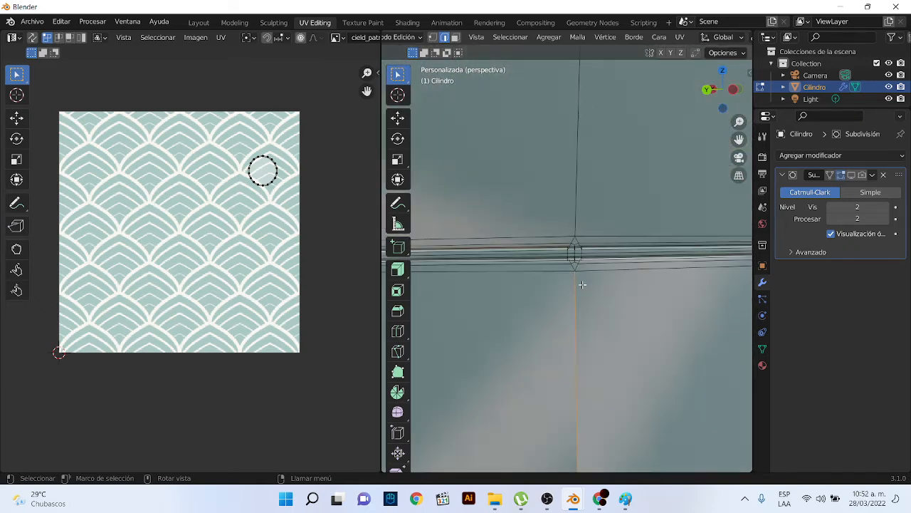
pyautogui.keyDown('alt'); pyautogui.click(588, 281); pyautogui.keyUp('alt')
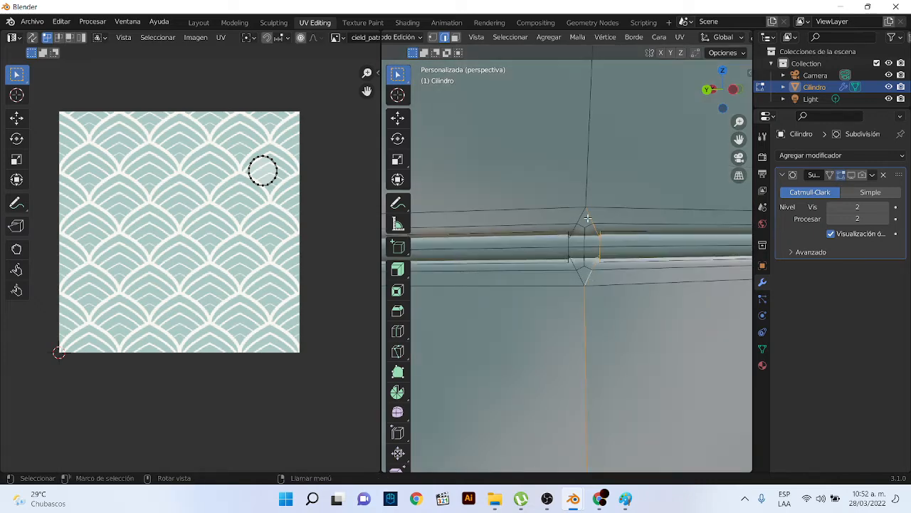
# Continue the vertical line of selected edges up the vase's body, over the rim and down the inside wall
pyautogui.moveTo(585, 181); pyautogui.dragTo(691, 336, button='middle')
pyautogui.scroll(-3, 561, 327)
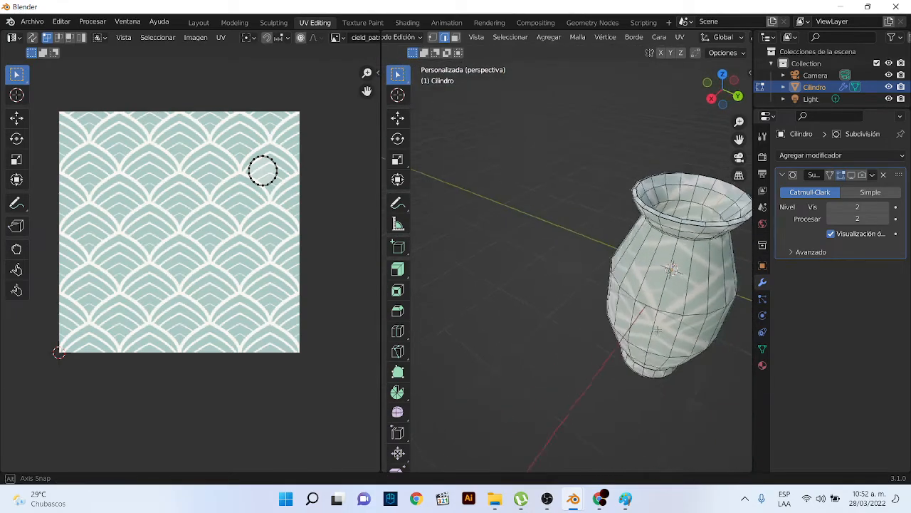
pyautogui.scroll(-1, 701, 291)
pyautogui.keyDown('shift'); pyautogui.moveTo(712, 251); pyautogui.dragTo(542, 370, button='middle'); pyautogui.keyUp('shift')
pyautogui.scroll(5, 598, 309)
pyautogui.scroll(3, 626, 367)
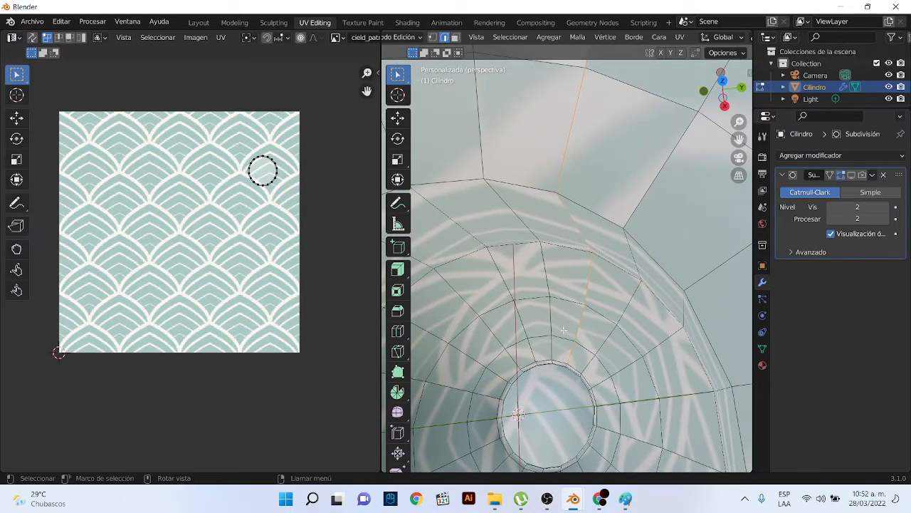
# Add the edge loop around the vase's interior floor to the selection
pyautogui.keyDown('alt'); pyautogui.click(572, 371); pyautogui.keyUp('alt')
pyautogui.moveTo(567, 372); pyautogui.dragTo(561, 349, button='middle')
pyautogui.scroll(-6, 561, 350)
pyautogui.moveTo(633, 344); pyautogui.dragTo(496, 169, button='middle')
pyautogui.scroll(-2, 498, 275)
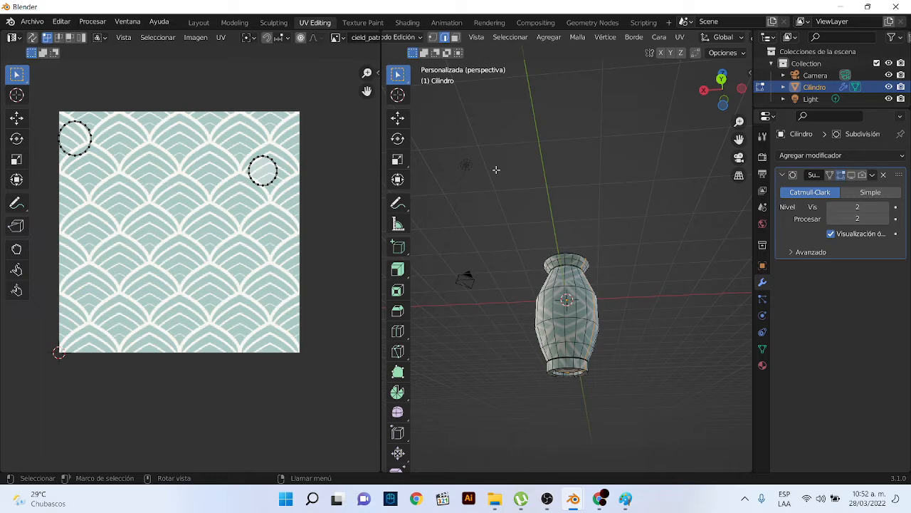
pyautogui.moveTo(589, 273); pyautogui.dragTo(597, 328, button='middle')
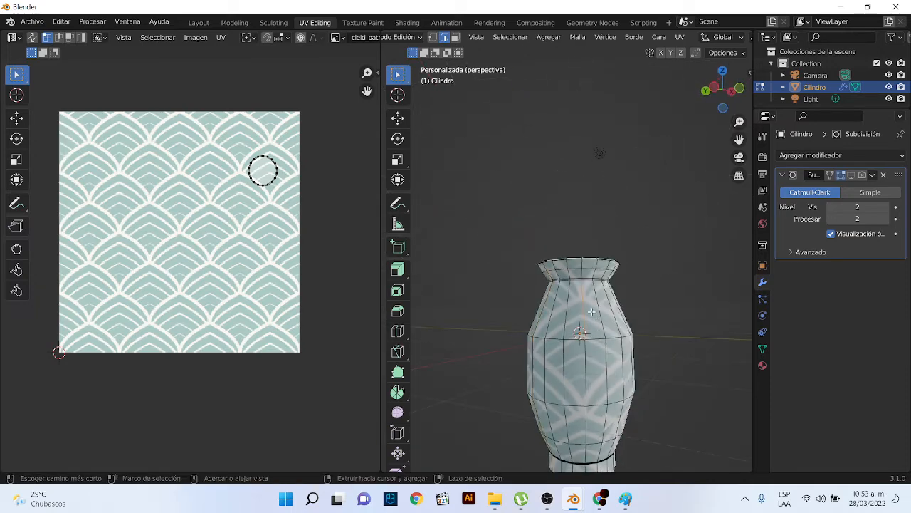
pyautogui.scroll(3, 596, 328)
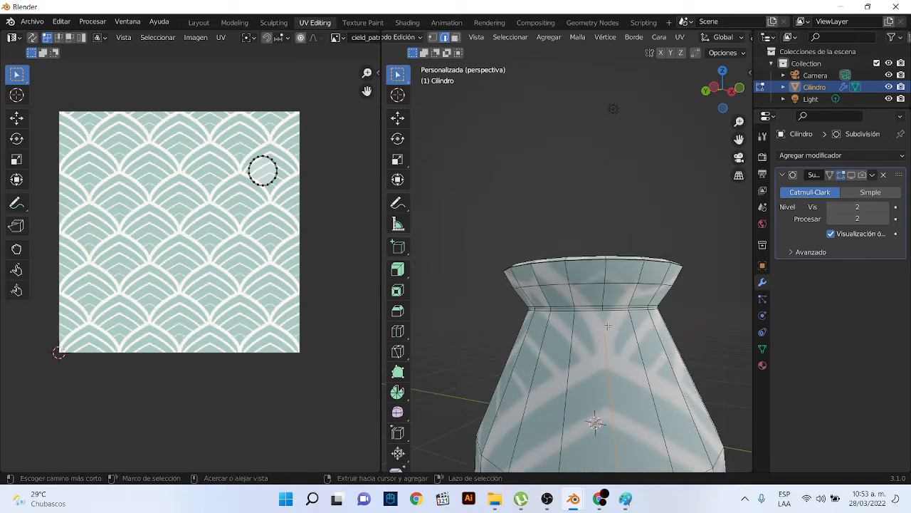
pyautogui.scroll(-3, 570, 330)
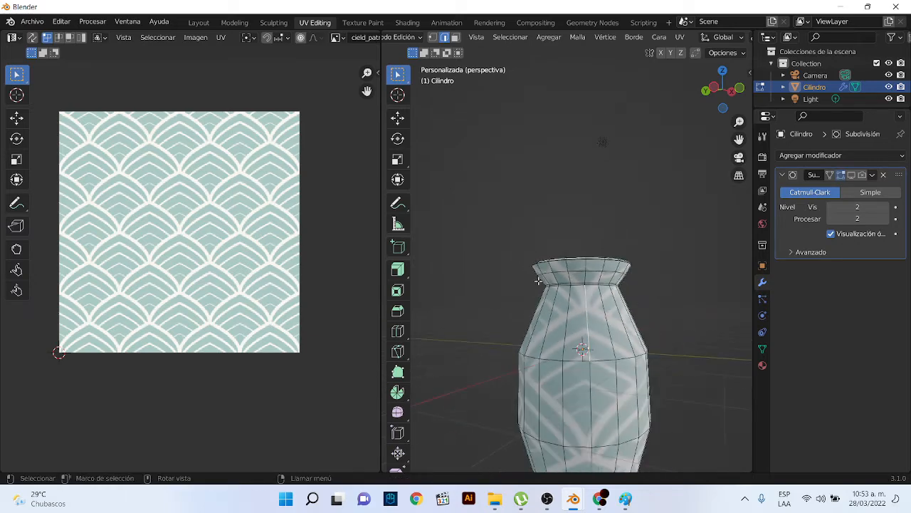
pyautogui.hotkey('ctrl', 'l')
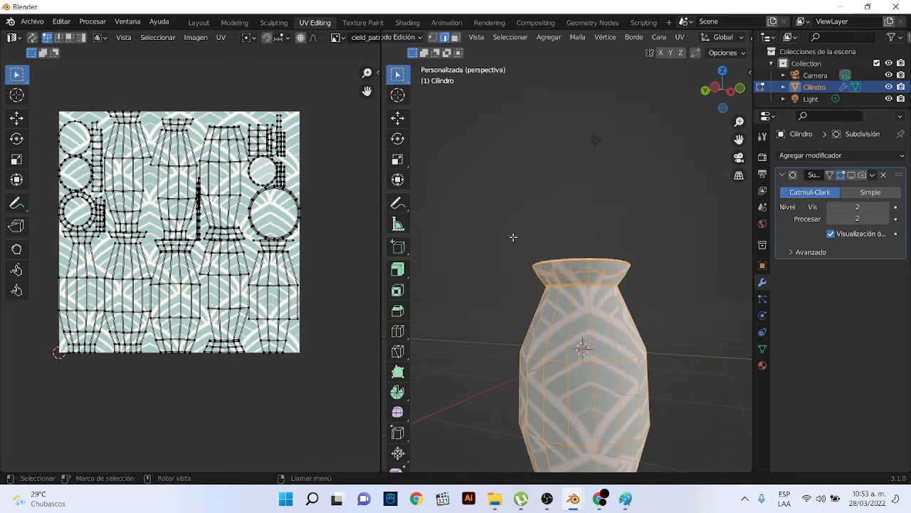
pyautogui.hotkey('alt', 'a')
# Select the edge loop around the recessed disc on the underside of the vase's foot
pyautogui.moveTo(513, 236); pyautogui.dragTo(559, 171, button='middle')
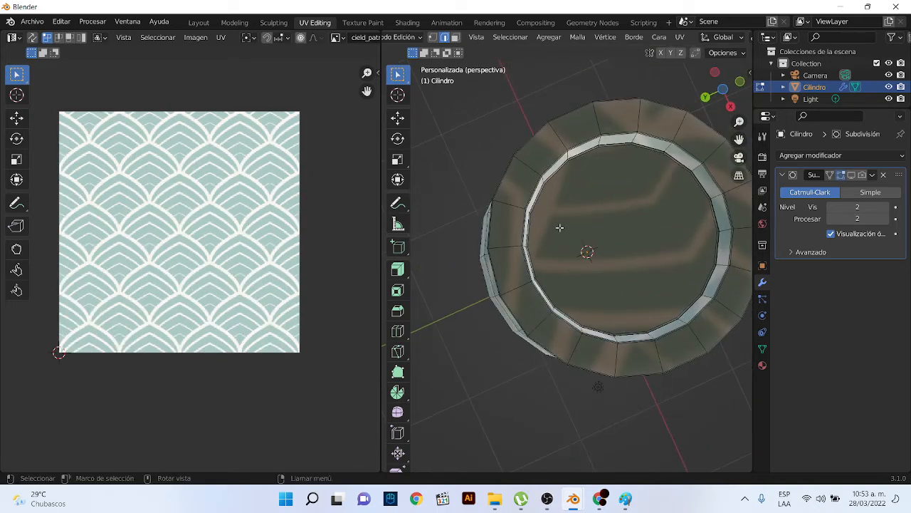
pyautogui.keyDown('alt'); pyautogui.click(560, 169); pyautogui.keyUp('alt')
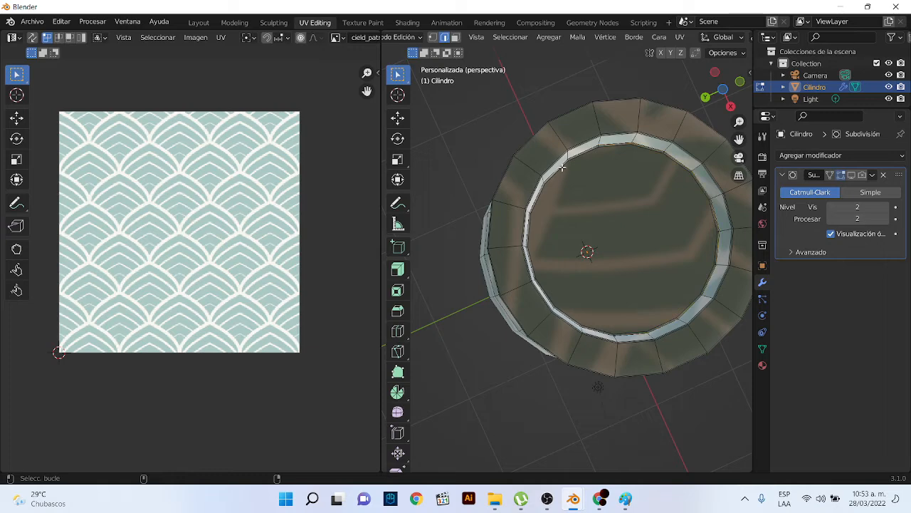
pyautogui.scroll(4, 562, 167)
pyautogui.scroll(-2, 572, 193)
pyautogui.moveTo(568, 192); pyautogui.dragTo(562, 197, button='middle')
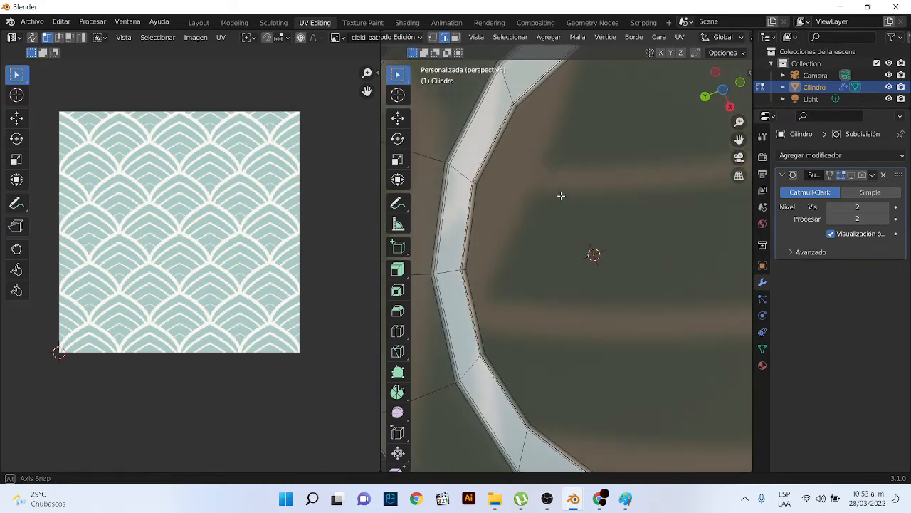
pyautogui.keyDown('alt'); pyautogui.click(492, 156); pyautogui.keyUp('alt')
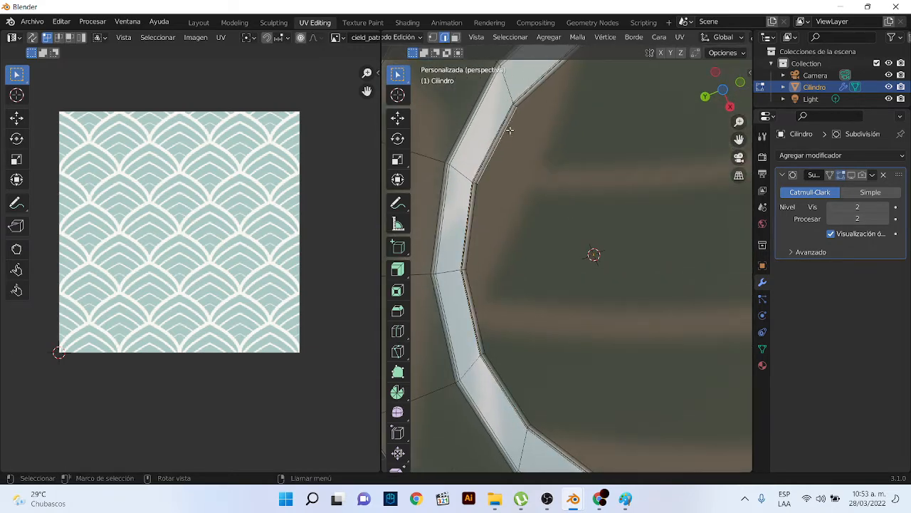
pyautogui.keyDown('alt'); pyautogui.click(523, 98); pyautogui.keyUp('alt')
pyautogui.scroll(-3, 537, 136)
pyautogui.scroll(3, 544, 142)
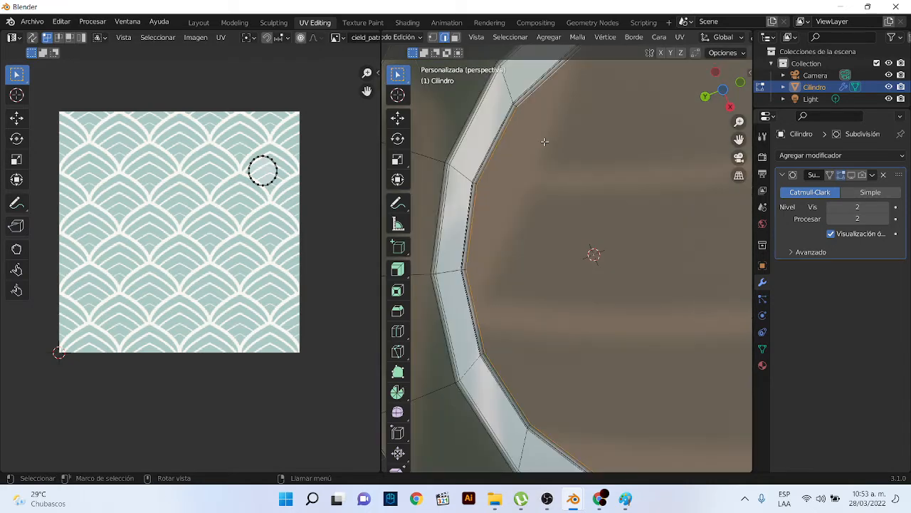
# Add the line of edges crossing the foot's bottom ring and running up its outer wall to the selection
pyautogui.moveTo(545, 142); pyautogui.dragTo(558, 214, button='middle')
pyautogui.keyDown('alt'); pyautogui.keyDown('shift'); pyautogui.click(563, 149); pyautogui.keyUp('shift'); pyautogui.keyUp('alt')
pyautogui.scroll(-6, 558, 152)
pyautogui.scroll(5, 529, 252)
pyautogui.moveTo(493, 164); pyautogui.dragTo(576, 193, button='middle')
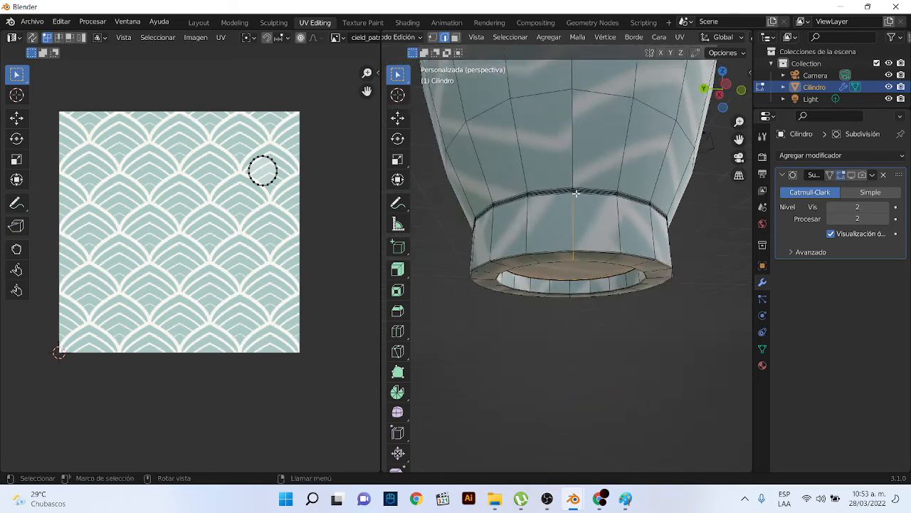
# Extend the edge selection through the groove above the foot and up the outside of the vase's body
pyautogui.scroll(8, 576, 193)
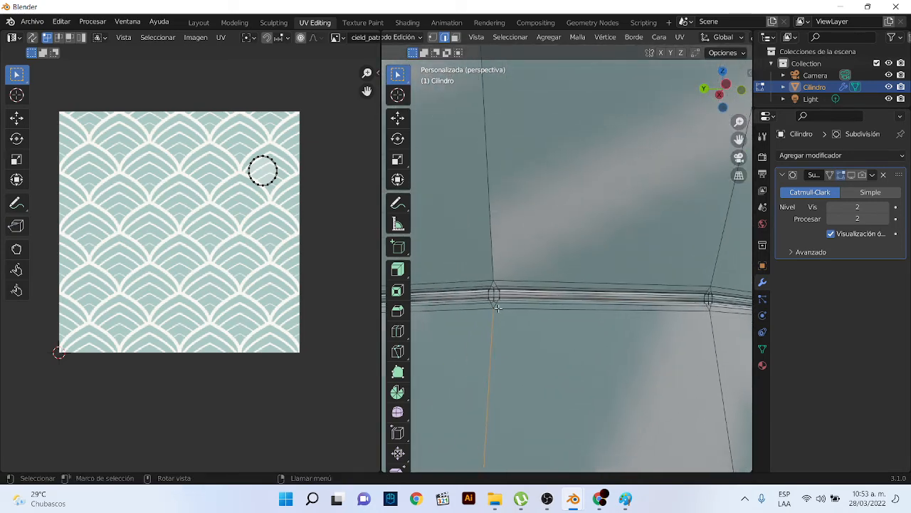
pyautogui.scroll(-5, 496, 310)
pyautogui.scroll(5, 498, 313)
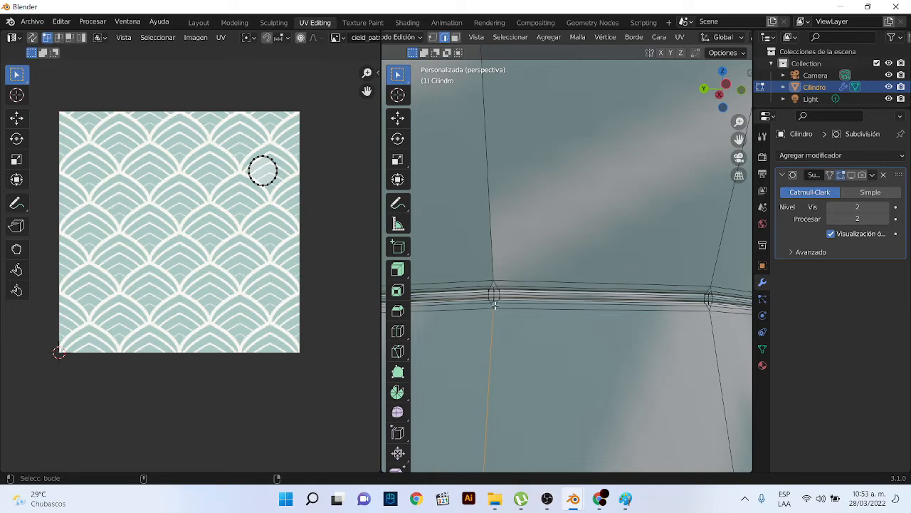
pyautogui.keyDown('alt'); pyautogui.keyDown('shift'); pyautogui.click(492, 274); pyautogui.keyUp('shift'); pyautogui.keyUp('alt')
pyautogui.scroll(-9, 492, 274)
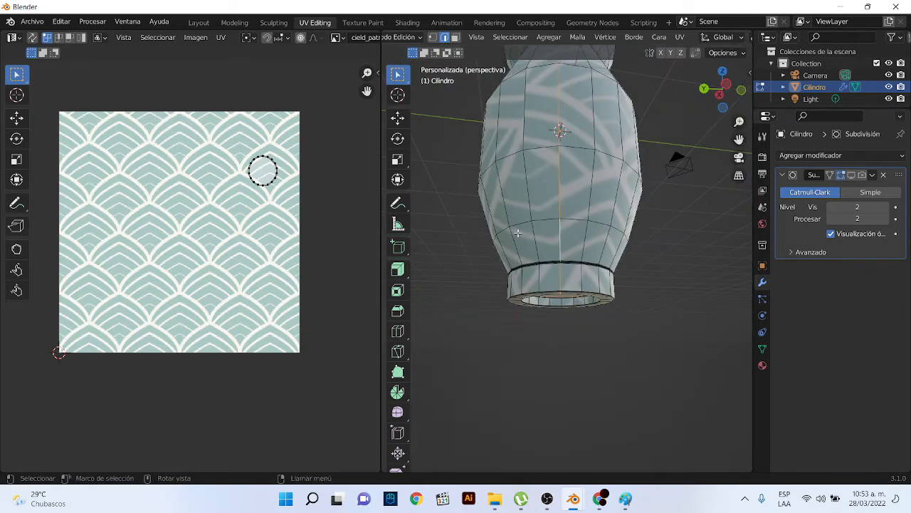
# Add the edge loop around the vase's interior floor to the selected seam path
pyautogui.moveTo(548, 216); pyautogui.dragTo(617, 414, button='middle')
pyautogui.scroll(4, 580, 398)
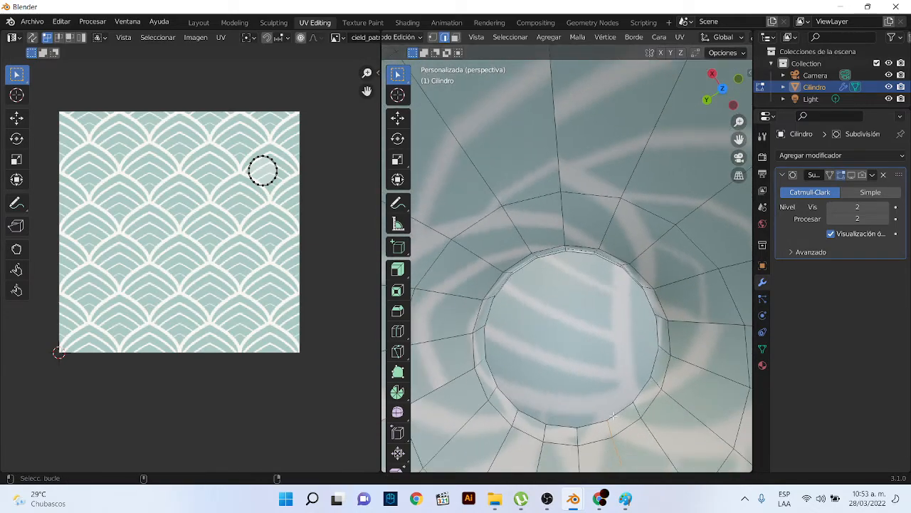
pyautogui.scroll(-8, 612, 415)
pyautogui.moveTo(551, 356); pyautogui.dragTo(572, 242, button='middle')
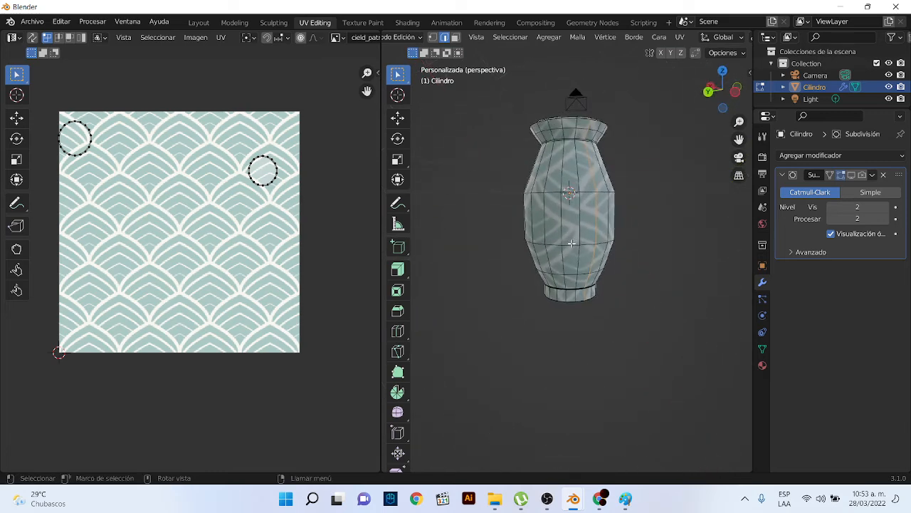
# Mark the selected edges as a seam
pyautogui.rightClick(596, 208)
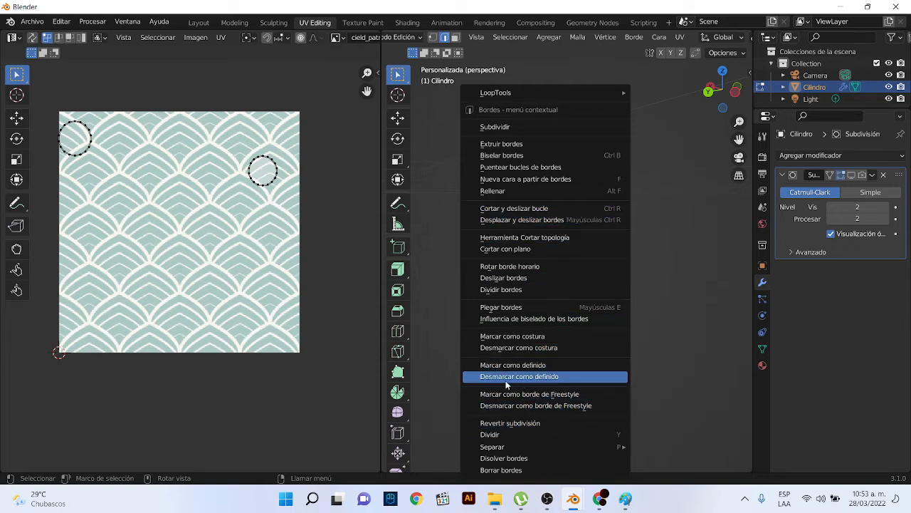
pyautogui.click(506, 337)
pyautogui.moveTo(658, 228)
pyautogui.mouseDown(button='middle')
pyautogui.moveTo(619, 122)
pyautogui.moveTo(596, 277)
pyautogui.moveTo(629, 360)
pyautogui.moveTo(616, 337)
pyautogui.moveTo(667, 242)
pyautogui.mouseUp(button='middle')
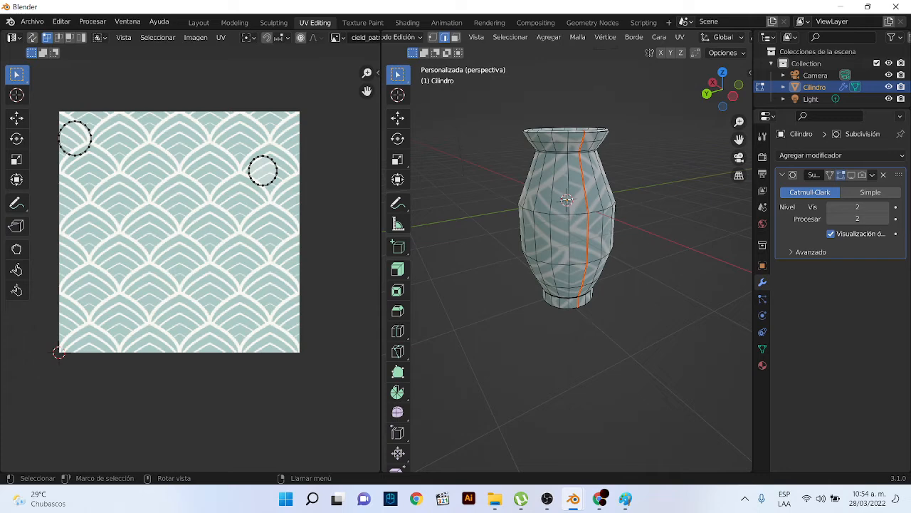
# Select the whole linked vase mesh and unwrap its UVs along the marked seams
pyautogui.hotkey('ctrl', 'l')
pyautogui.moveTo(591, 146); pyautogui.dragTo(575, 94, button='middle')
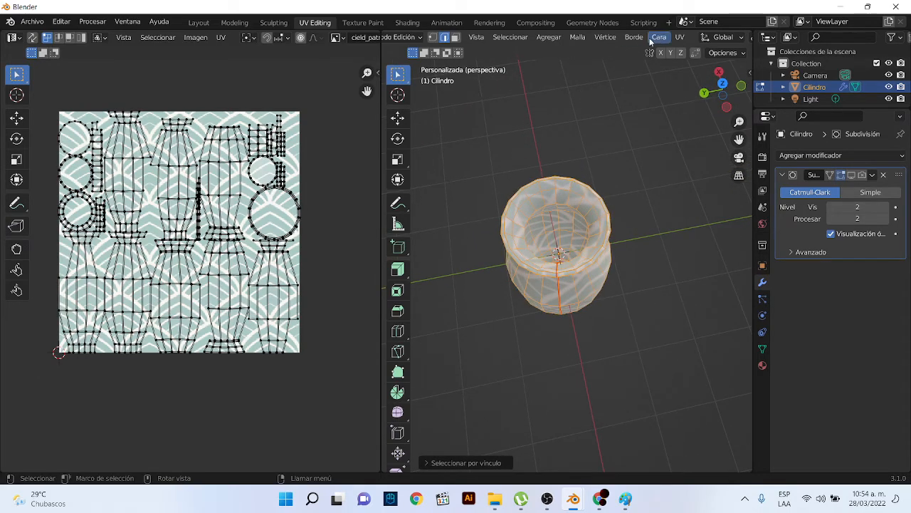
pyautogui.click(682, 37)
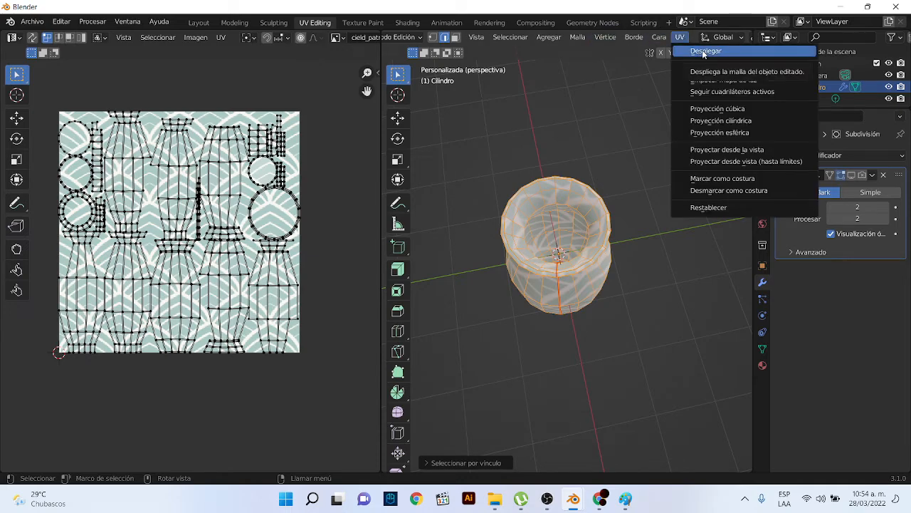
pyautogui.click(703, 52)
# Compare the unwrapped UV islands with the seams and texture on the vase's sides and underside
pyautogui.moveTo(240, 264); pyautogui.dragTo(258, 234, button='middle')
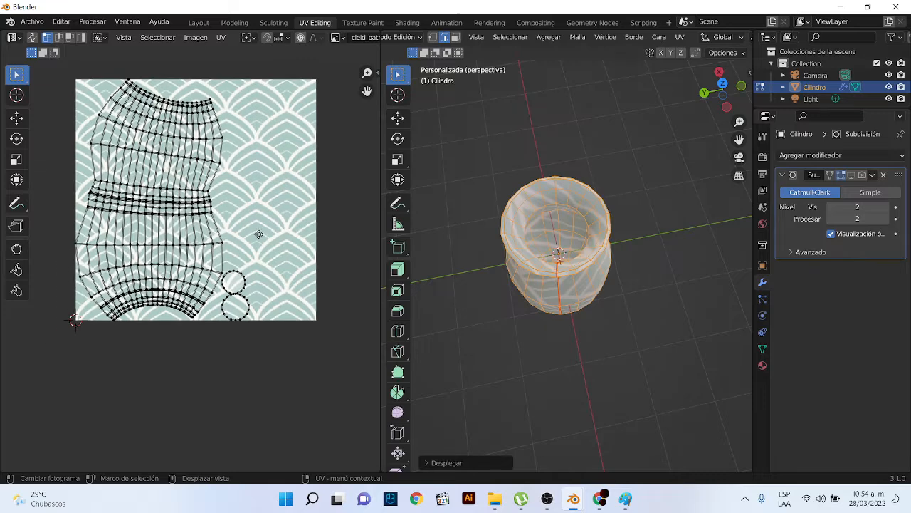
pyautogui.moveTo(502, 288); pyautogui.dragTo(584, 197, button='middle')
pyautogui.scroll(2, 140, 207)
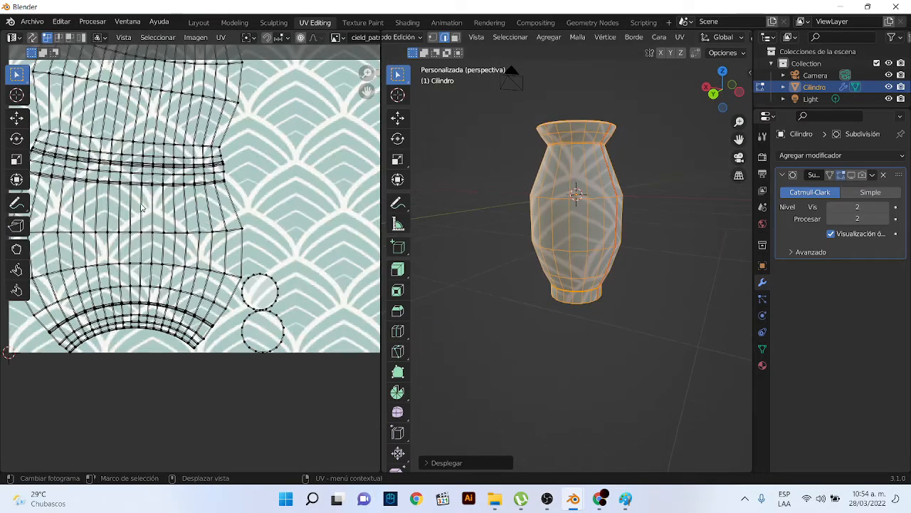
pyautogui.scroll(-1, 144, 202)
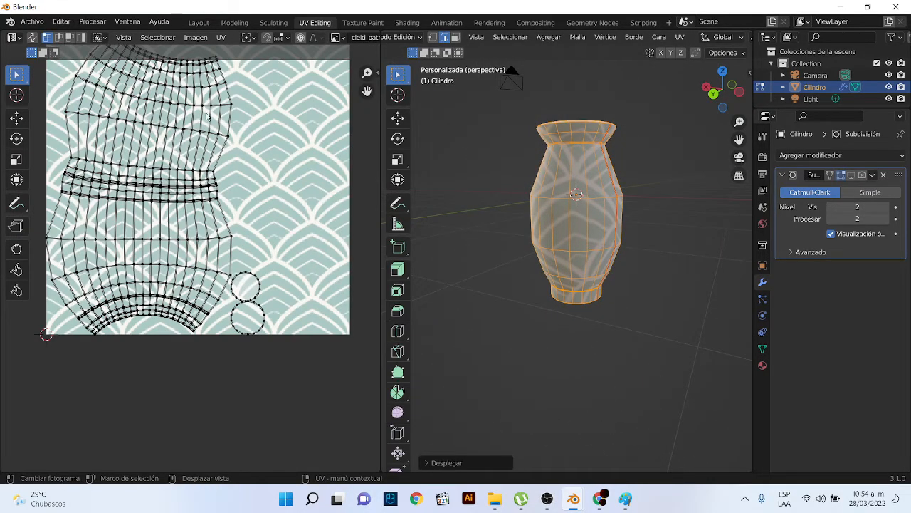
pyautogui.moveTo(608, 247); pyautogui.dragTo(589, 212, button='middle')
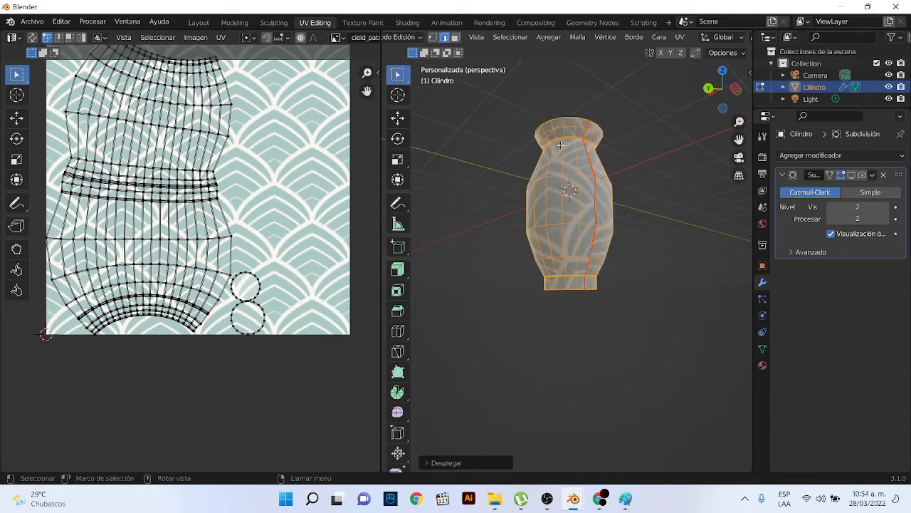
pyautogui.moveTo(250, 305); pyautogui.dragTo(268, 298, button='middle')
pyautogui.moveTo(562, 225); pyautogui.dragTo(540, 250, button='middle')
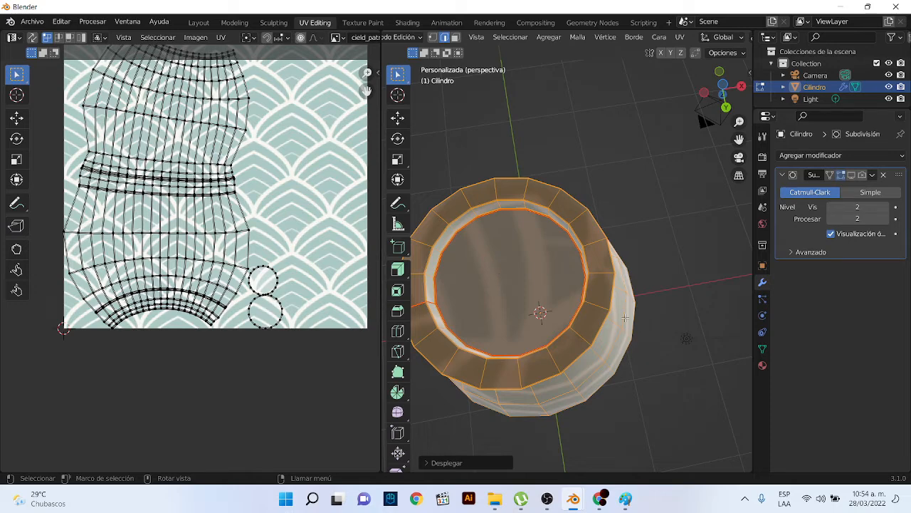
pyautogui.moveTo(625, 317); pyautogui.dragTo(536, 160, button='middle')
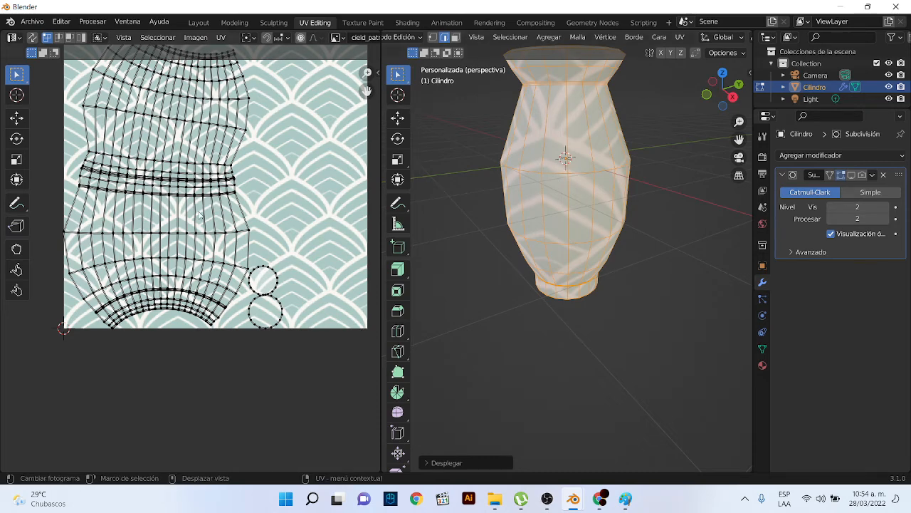
# Select all UV islands and scale them up about five times so the pattern repeats smaller on the vase
pyautogui.scroll(-2, 169, 164)
pyautogui.moveTo(86, 93); pyautogui.dragTo(296, 408)
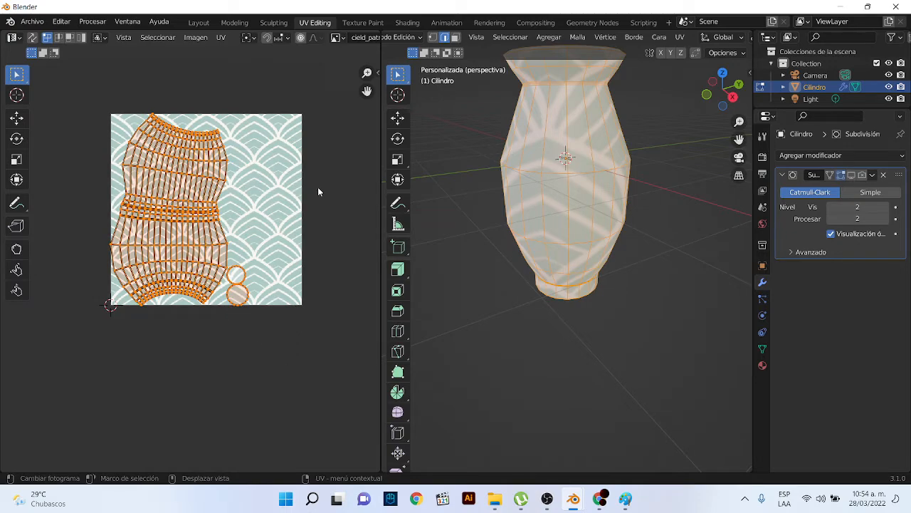
pyautogui.press('s')
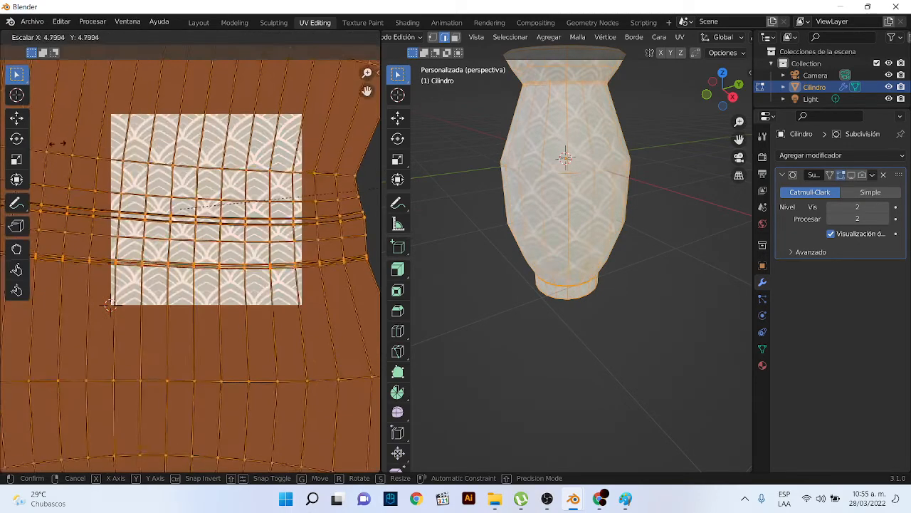
pyautogui.click(121, 132)
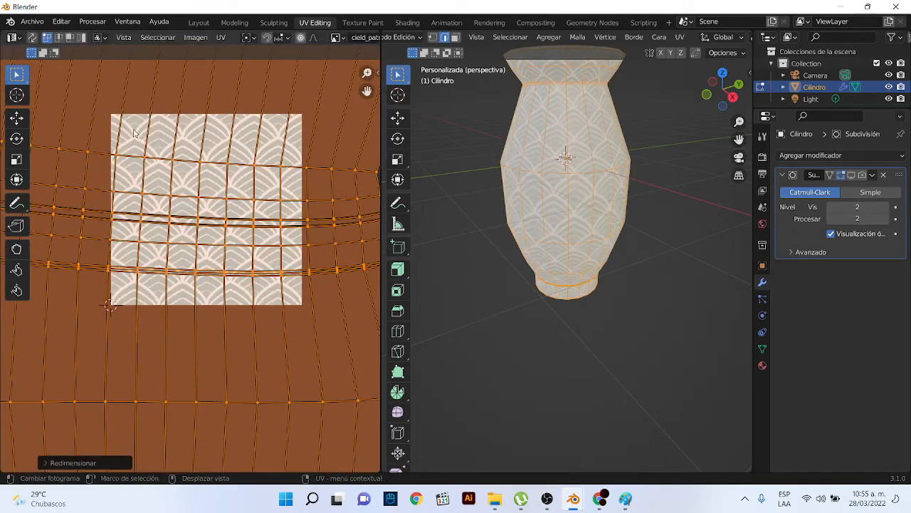
# Deselect the mesh and view the textured vase in the Layout workspace
pyautogui.click(686, 230)
pyautogui.scroll(2, 658, 160)
pyautogui.moveTo(667, 164); pyautogui.dragTo(717, 212, button='middle')
pyautogui.moveTo(606, 222); pyautogui.dragTo(631, 190, button='middle')
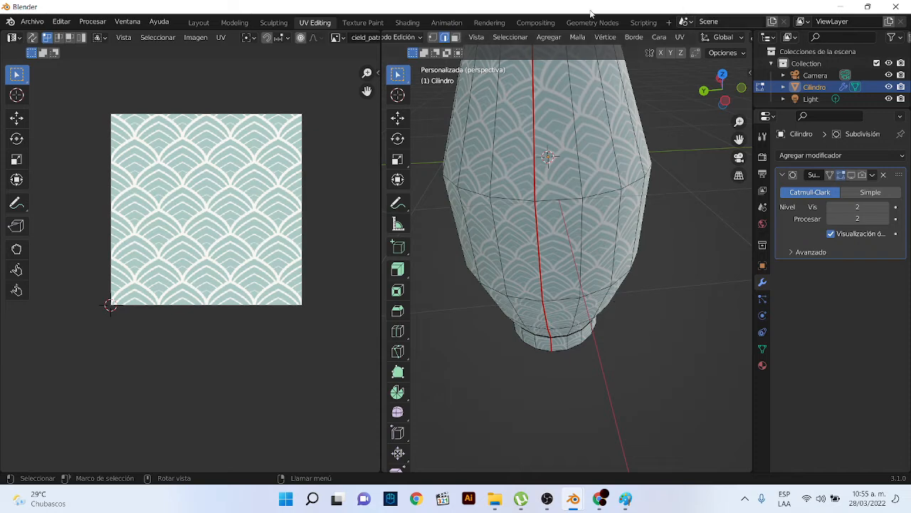
pyautogui.click(199, 22)
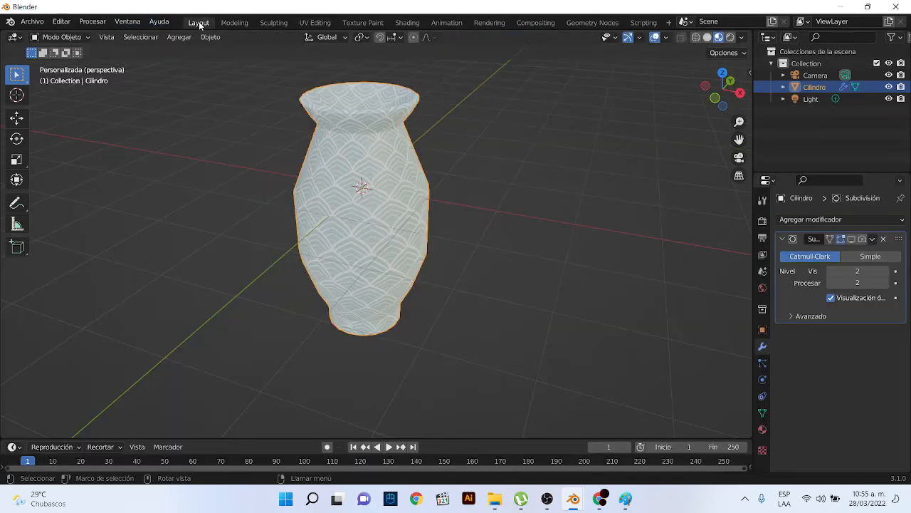
pyautogui.scroll(2, 396, 186)
pyautogui.moveTo(393, 178); pyautogui.dragTo(525, 169, button='middle')
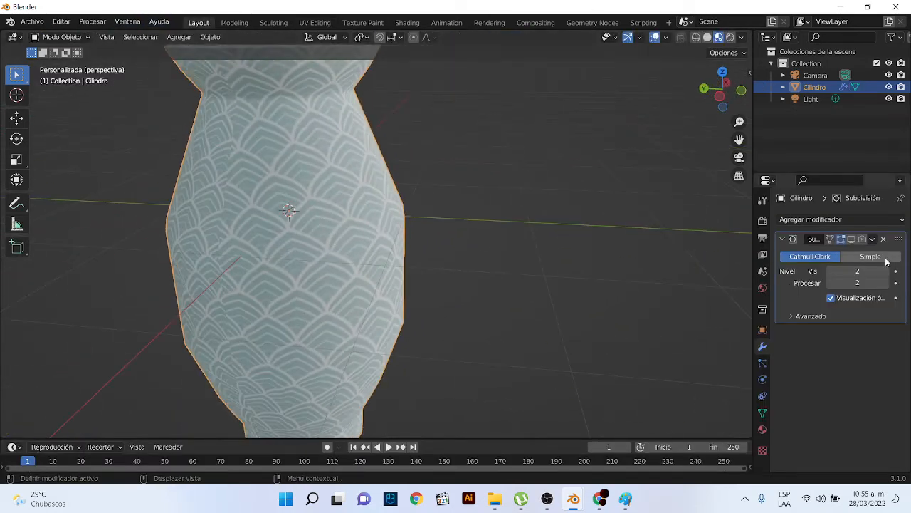
# Enable the Subdivision modifier for both rendering and the viewport, and check the pattern along the vase's seam
pyautogui.click(863, 240)
pyautogui.click(851, 240)
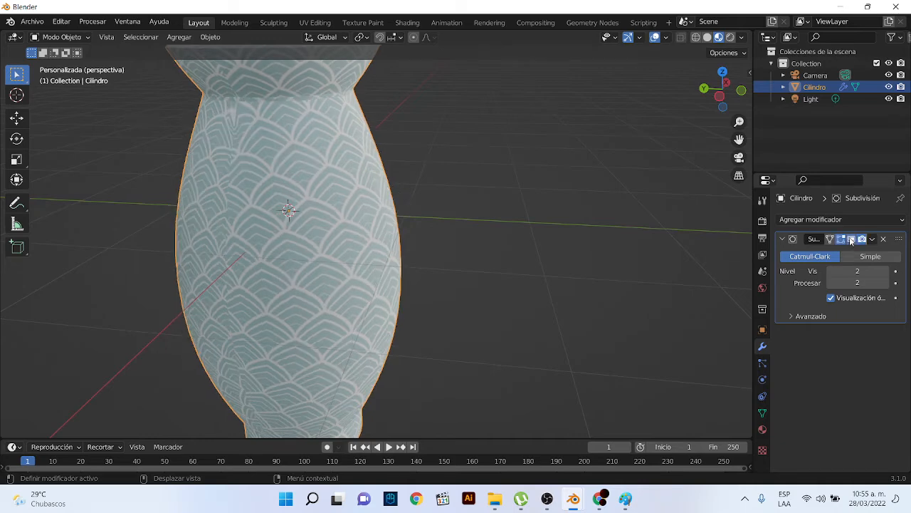
pyautogui.scroll(-1, 309, 215)
pyautogui.moveTo(309, 215); pyautogui.dragTo(338, 178, button='middle')
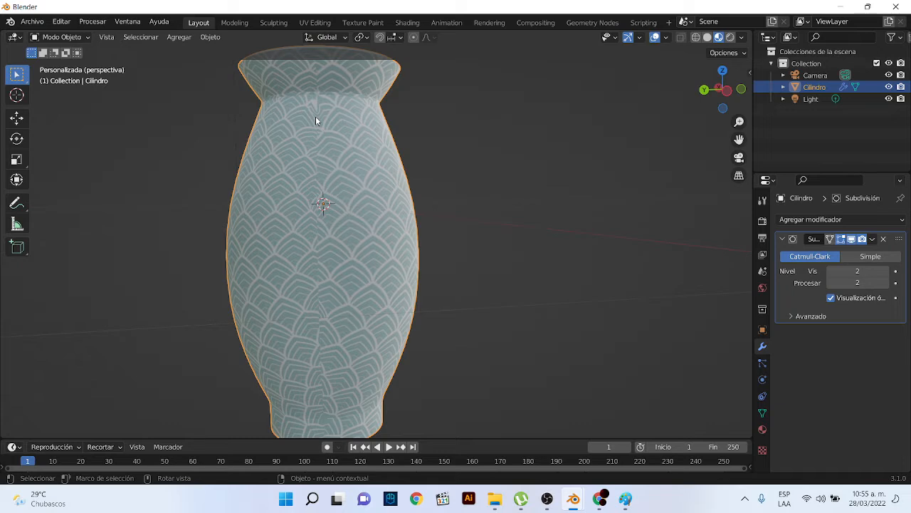
# Undo enabling the Subdivision modifier in the viewport
pyautogui.hotkey('ctrl', 'z')
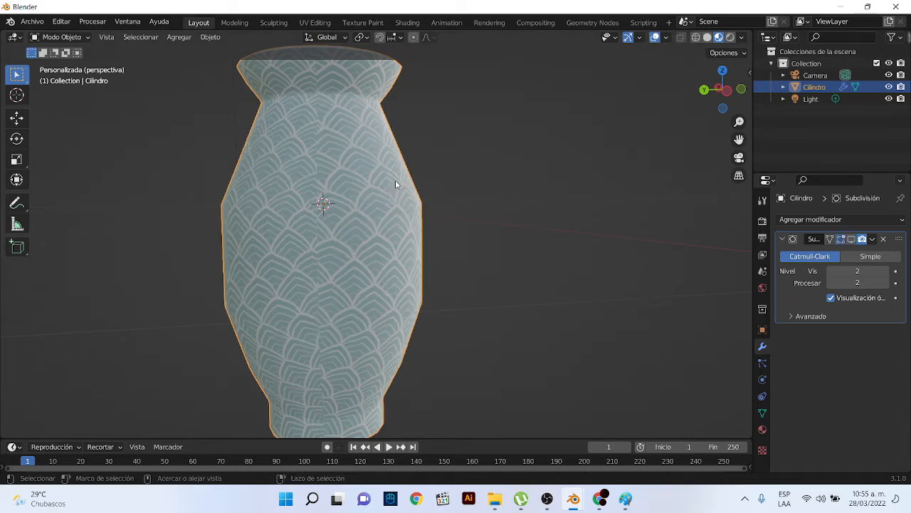
pyautogui.scroll(-3, 399, 193)
pyautogui.moveTo(427, 207); pyautogui.dragTo(403, 252, button='middle')
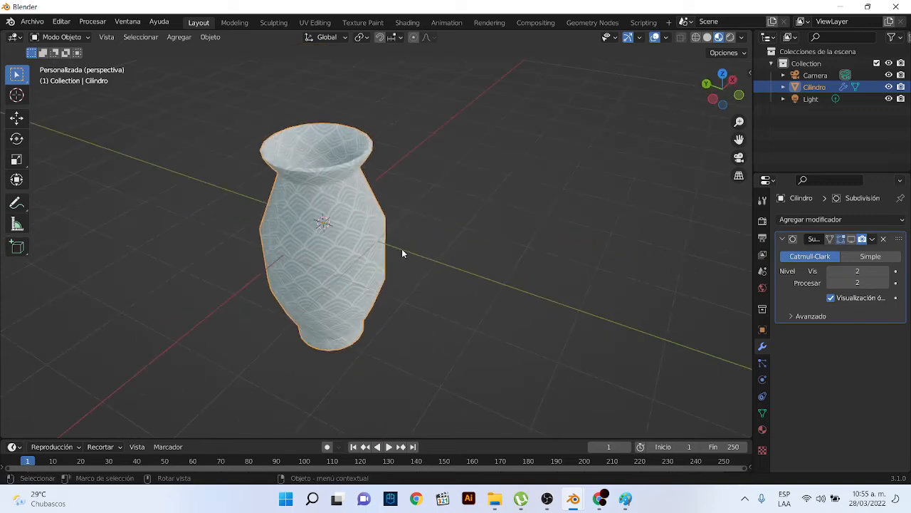
# Select the vase's whole mesh in Edit Mode and check how the pattern lies across its faces
pyautogui.press('Tab')
pyautogui.moveTo(407, 220); pyautogui.dragTo(412, 193, button='middle')
pyautogui.press('a')
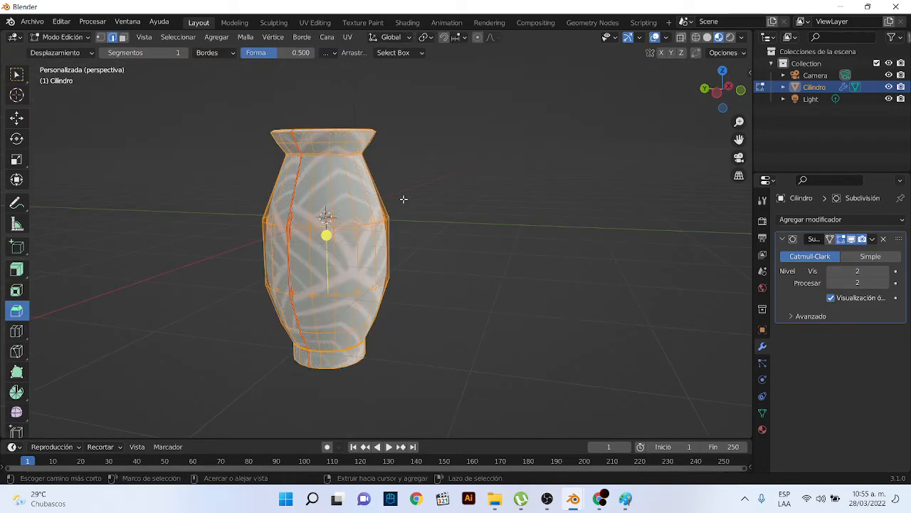
pyautogui.hotkey('alt', 'a')
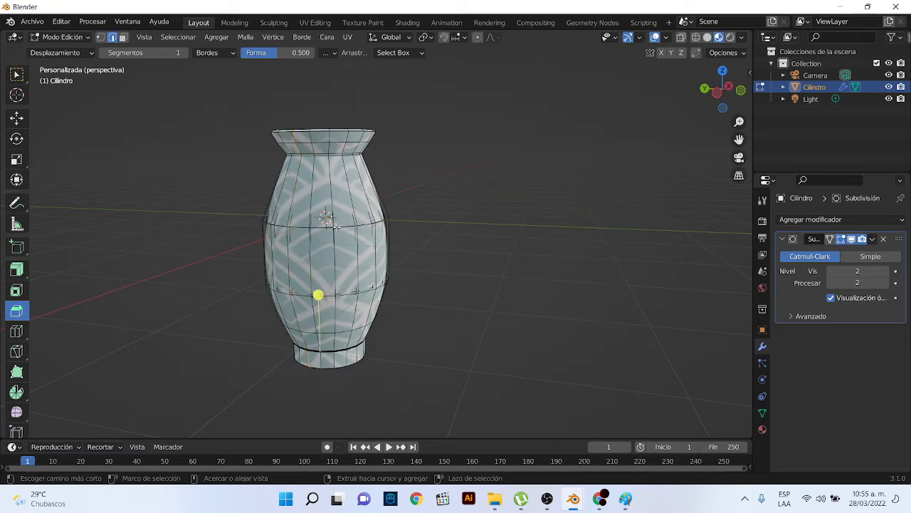
pyautogui.press('a')
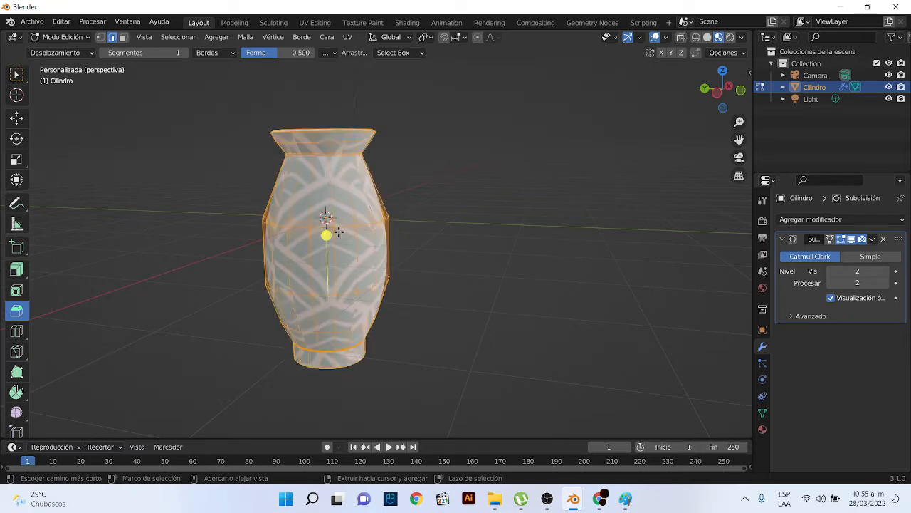
# Examine the pattern on the smoothed vase in Texture Paint mode and in the Texture Paint workspace
pyautogui.press('Tab')
pyautogui.scroll(1, 400, 207)
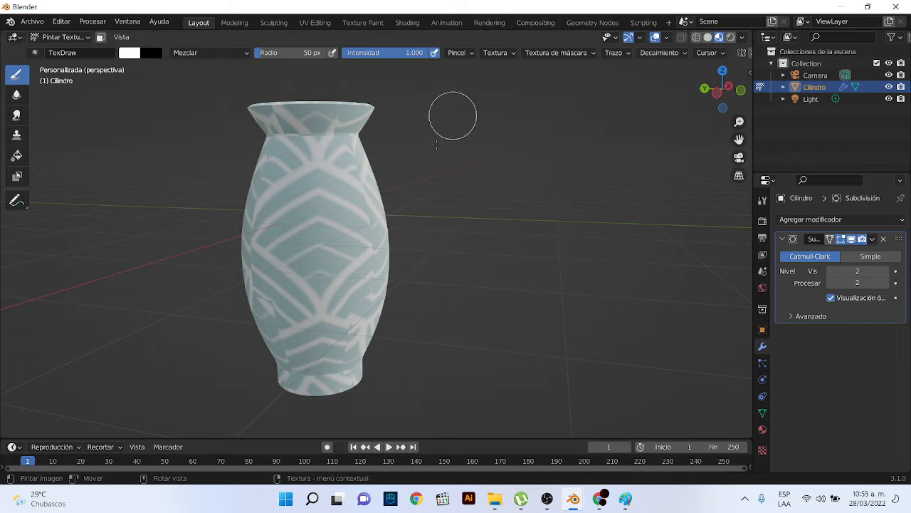
pyautogui.scroll(1, 377, 214)
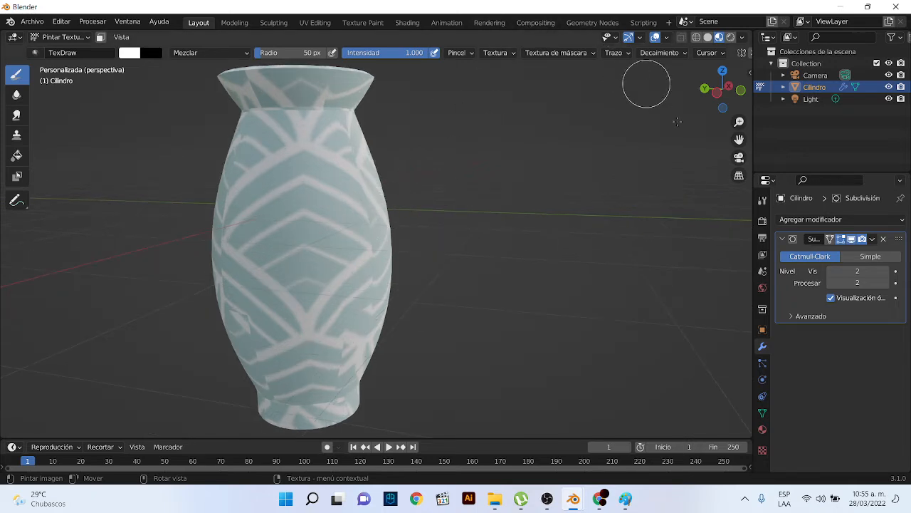
pyautogui.click(362, 22)
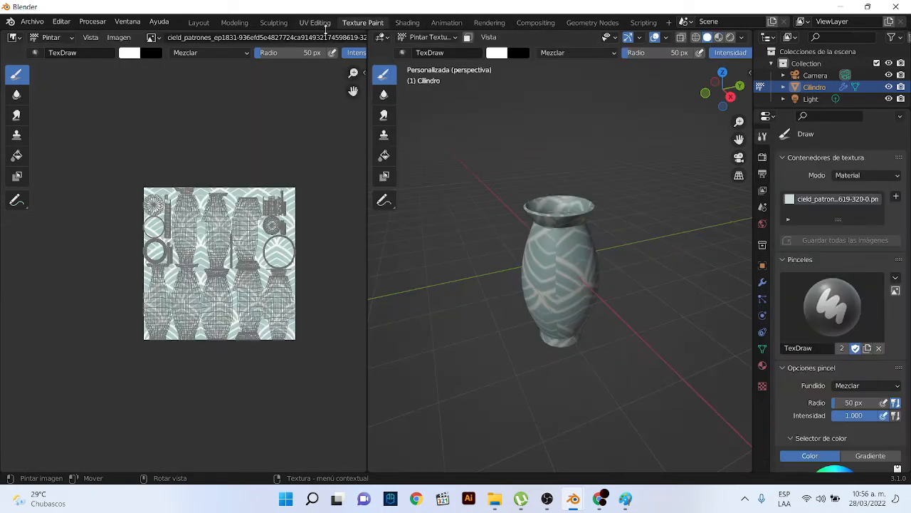
pyautogui.scroll(5, 579, 244)
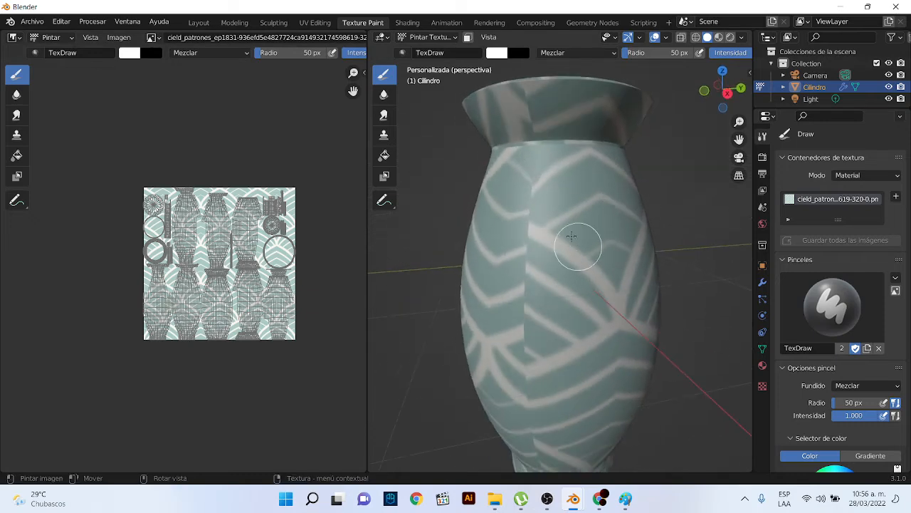
# In the UV Editing workspace, select only the edge loop around the vase's middle and disable the Subdivision modifier's viewport display
pyautogui.click(315, 22)
pyautogui.scroll(3, 655, 268)
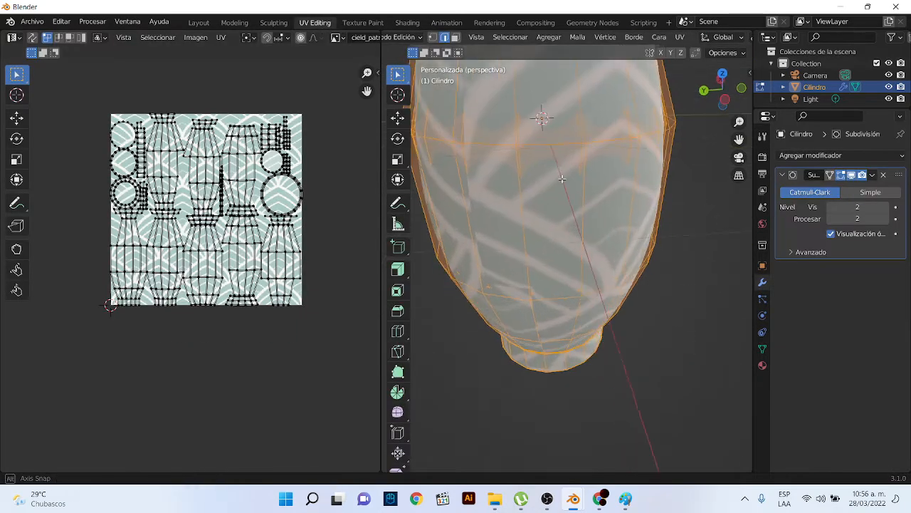
pyautogui.click(680, 317)
pyautogui.scroll(-1, 547, 239)
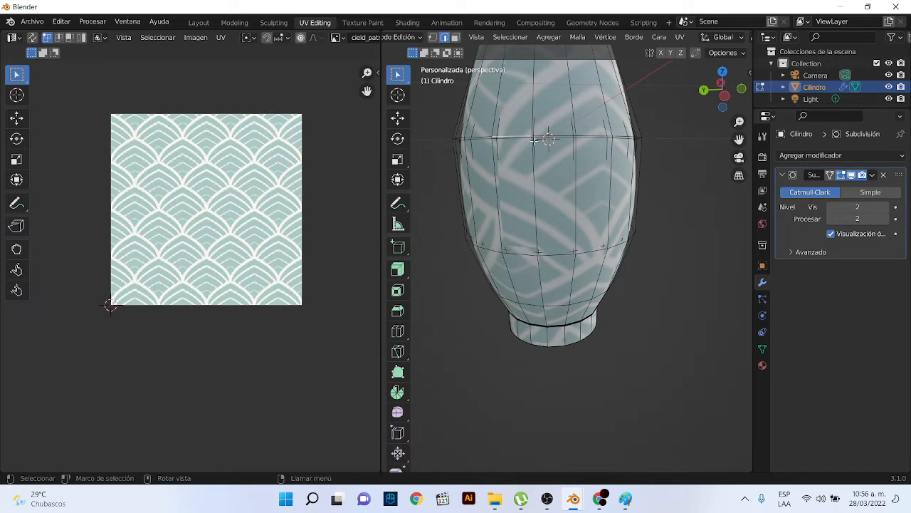
pyautogui.scroll(2, 530, 140)
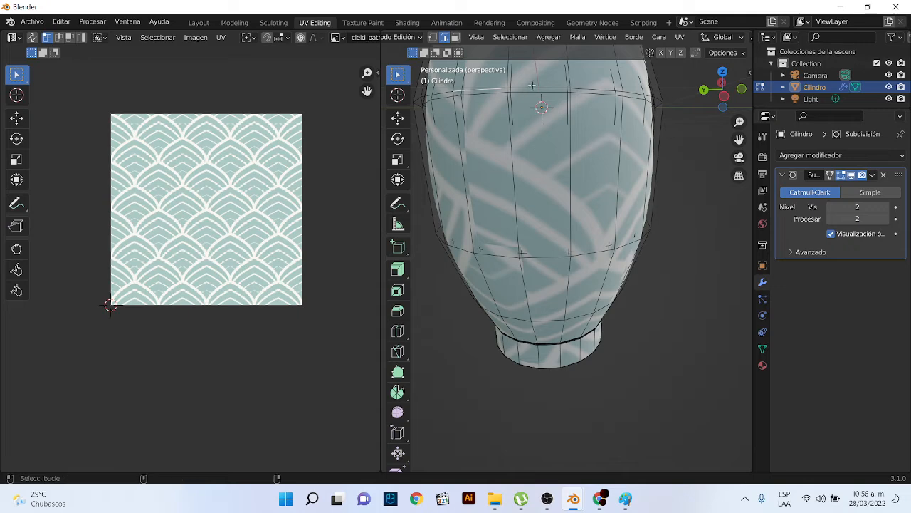
pyautogui.keyDown('alt'); pyautogui.click(562, 86); pyautogui.keyUp('alt')
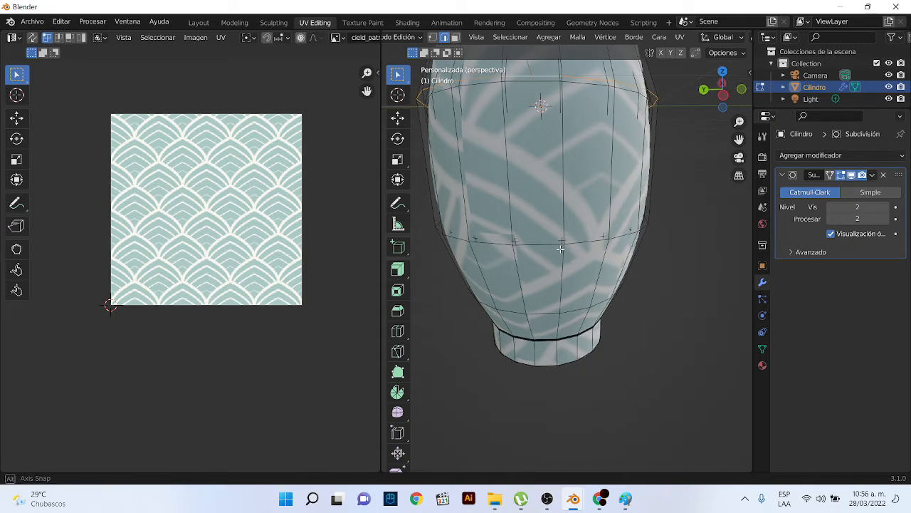
pyautogui.click(852, 175)
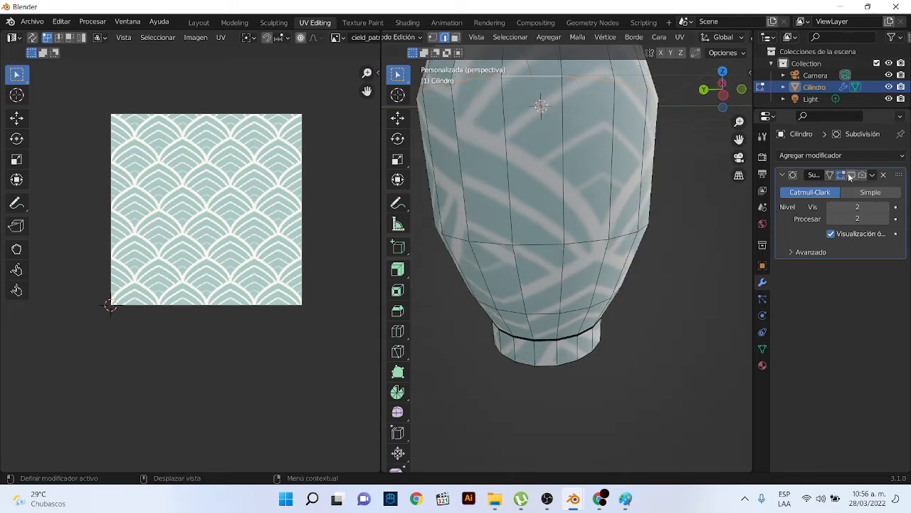
# Add the lower body edge loop and one vertical edge joining both loops to the selection, mark them as seams, and deselect
pyautogui.keyDown('alt'); pyautogui.keyDown('shift'); pyautogui.click(550, 243); pyautogui.keyUp('shift'); pyautogui.keyUp('alt')
pyautogui.moveTo(549, 244); pyautogui.dragTo(606, 216, button='middle')
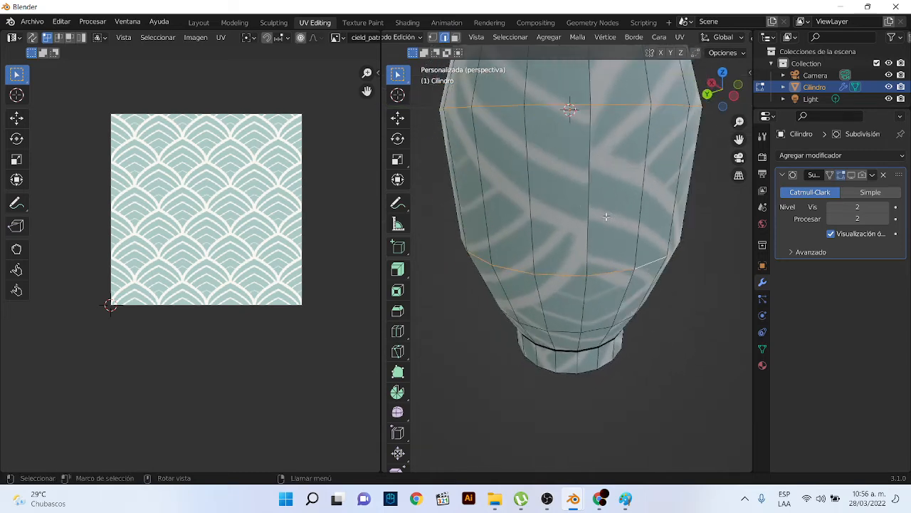
pyautogui.moveTo(597, 154); pyautogui.dragTo(668, 109, button='middle')
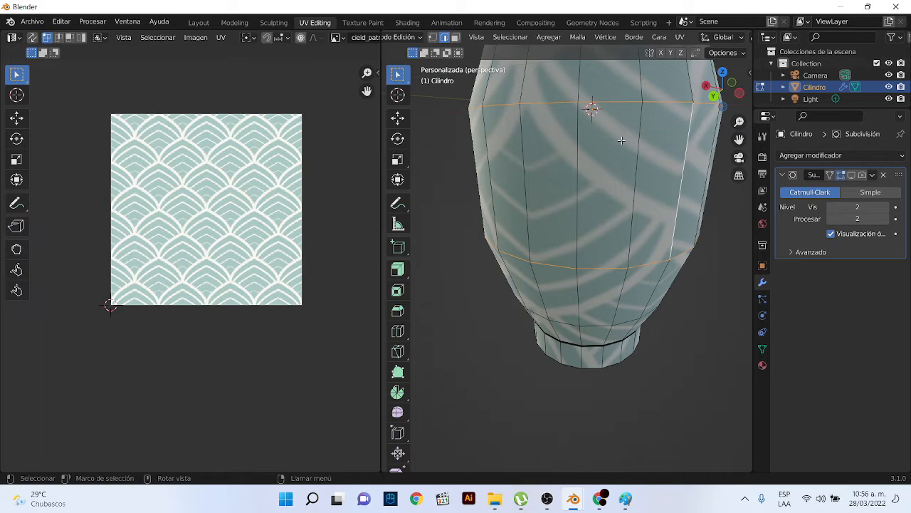
pyautogui.scroll(-3, 613, 152)
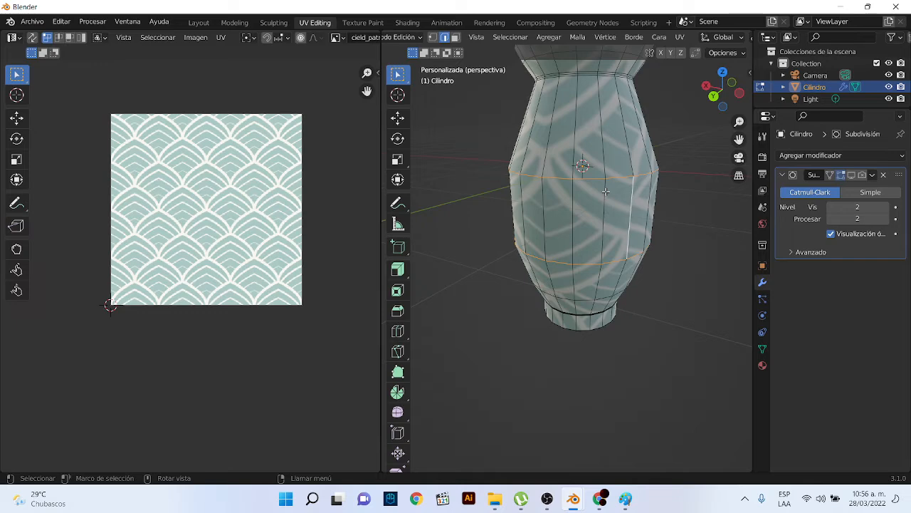
pyautogui.keyDown('shift'); pyautogui.moveTo(602, 168); pyautogui.dragTo(609, 215, button='middle'); pyautogui.keyUp('shift')
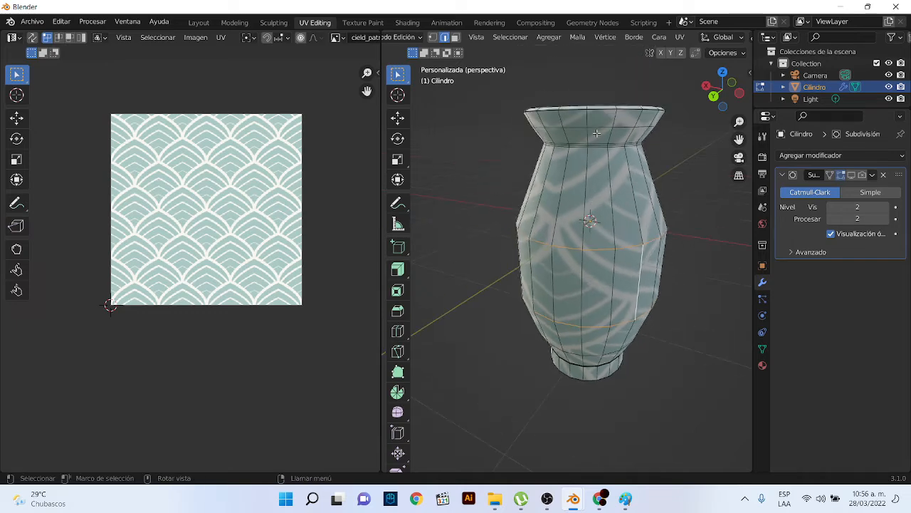
pyautogui.scroll(3, 600, 130)
pyautogui.keyDown('shift'); pyautogui.moveTo(609, 131); pyautogui.dragTo(599, 161, button='middle'); pyautogui.keyUp('shift')
pyautogui.hotkey('ctrl', 'e')
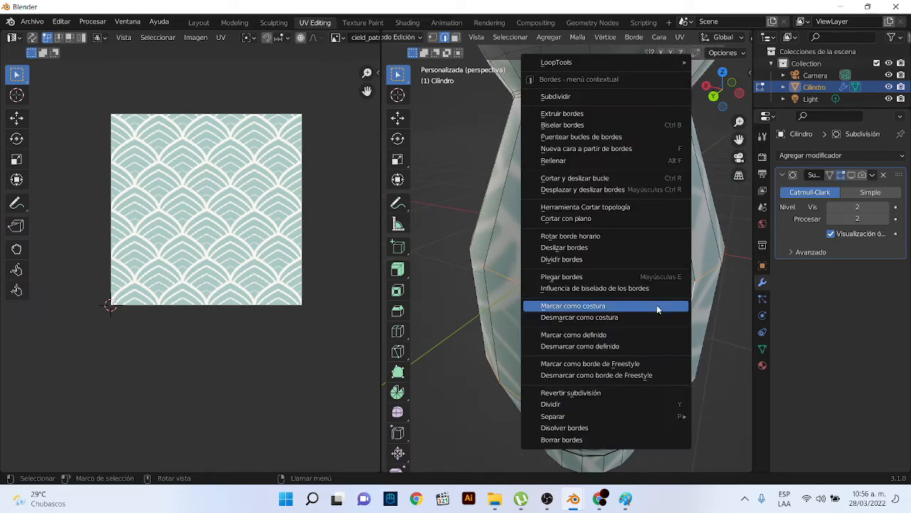
pyautogui.click(592, 305)
pyautogui.scroll(-3, 582, 305)
pyautogui.moveTo(582, 305); pyautogui.dragTo(563, 255, button='middle')
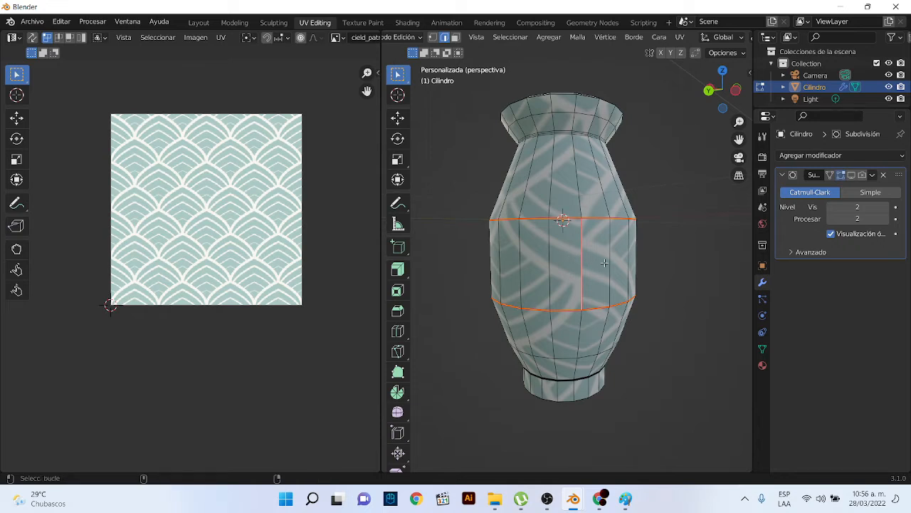
pyautogui.click(453, 261)
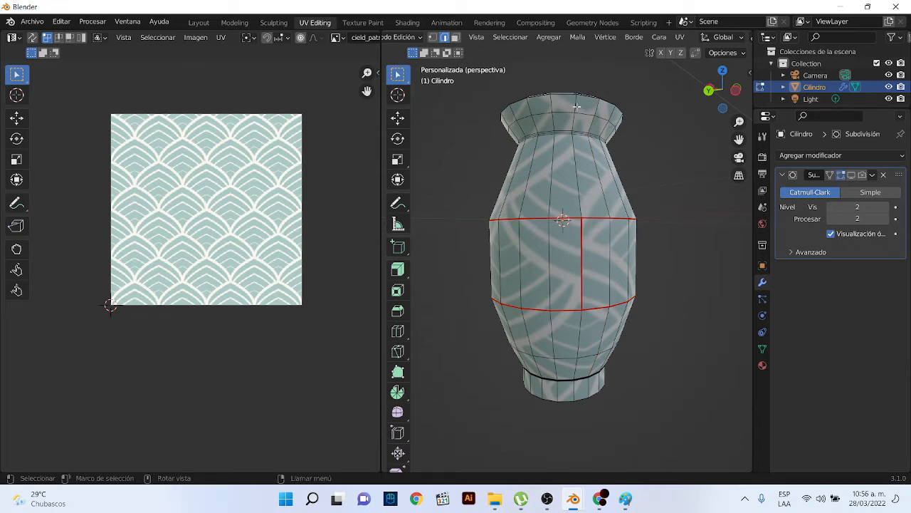
# Select the band of faces between the two seam loops, unwrap it, and clear the selection
pyautogui.moveTo(569, 227); pyautogui.dragTo(598, 240, button='middle')
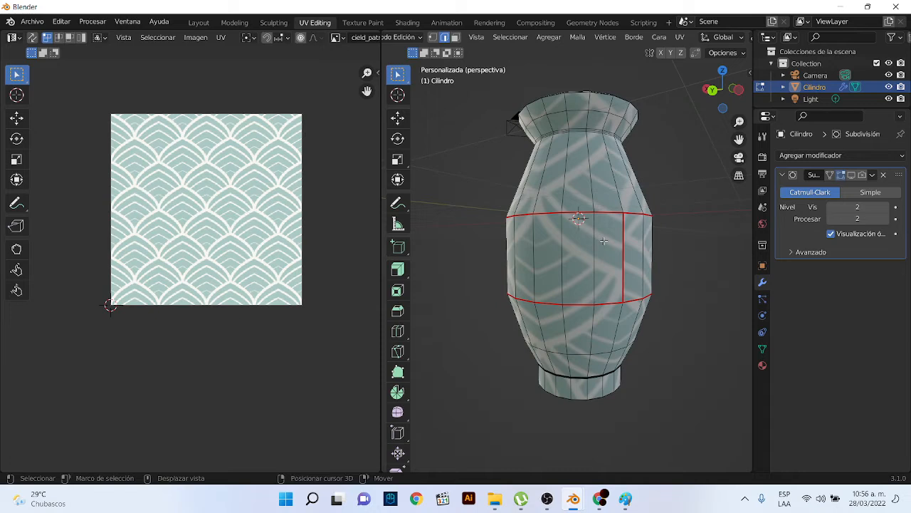
pyautogui.keyDown('shift'); pyautogui.click(590, 241); pyautogui.keyUp('shift')
pyautogui.press('3')
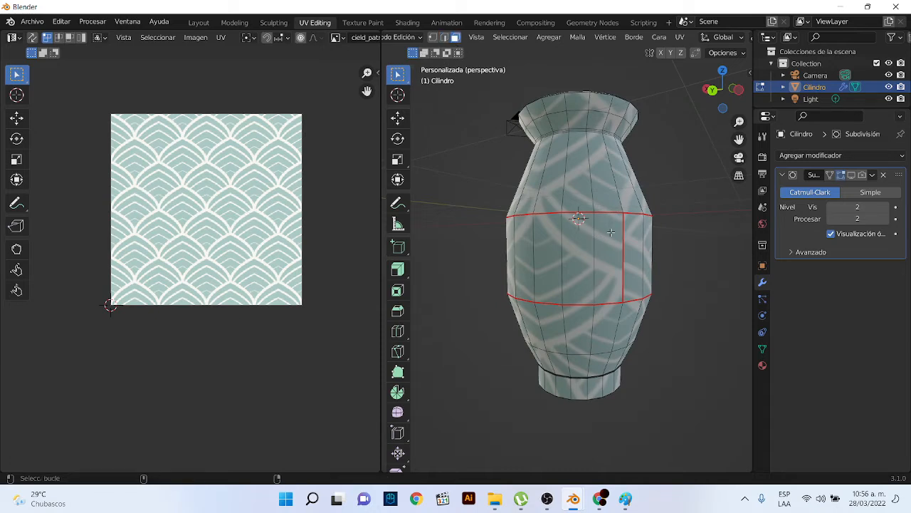
pyautogui.keyDown('alt'); pyautogui.click(596, 239); pyautogui.keyUp('alt')
pyautogui.moveTo(584, 248); pyautogui.dragTo(598, 274, button='middle')
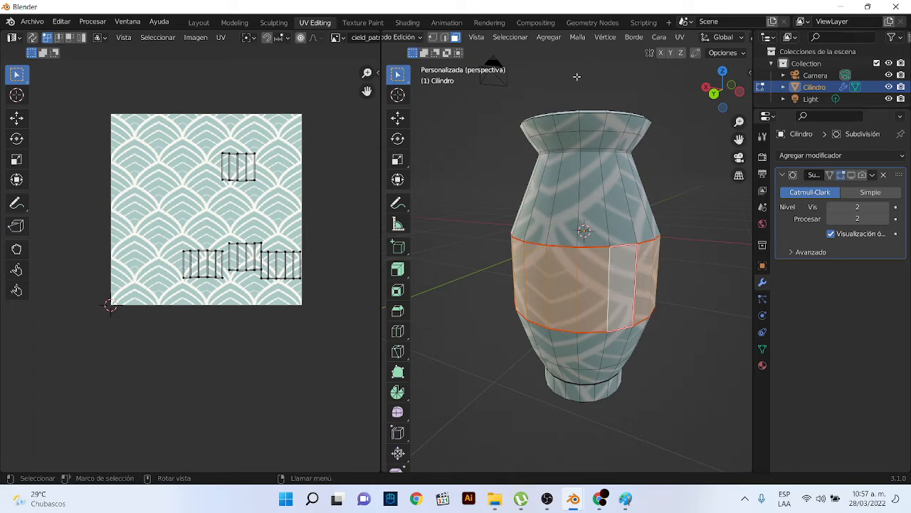
pyautogui.scroll(-2, 648, 37)
pyautogui.click(642, 37)
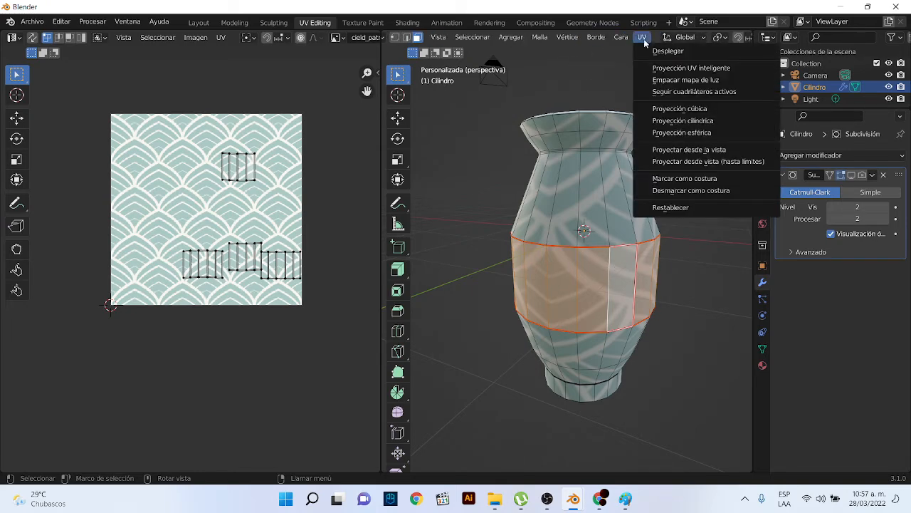
pyautogui.click(667, 51)
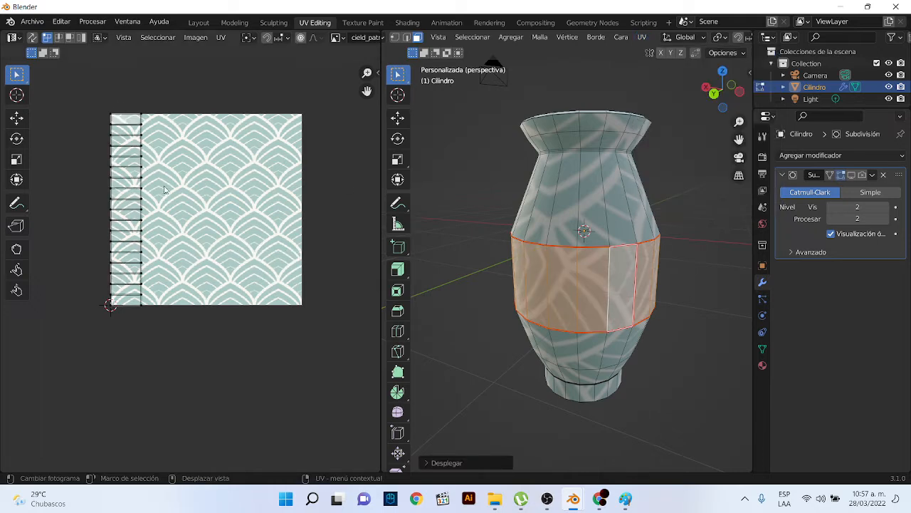
pyautogui.click(461, 263)
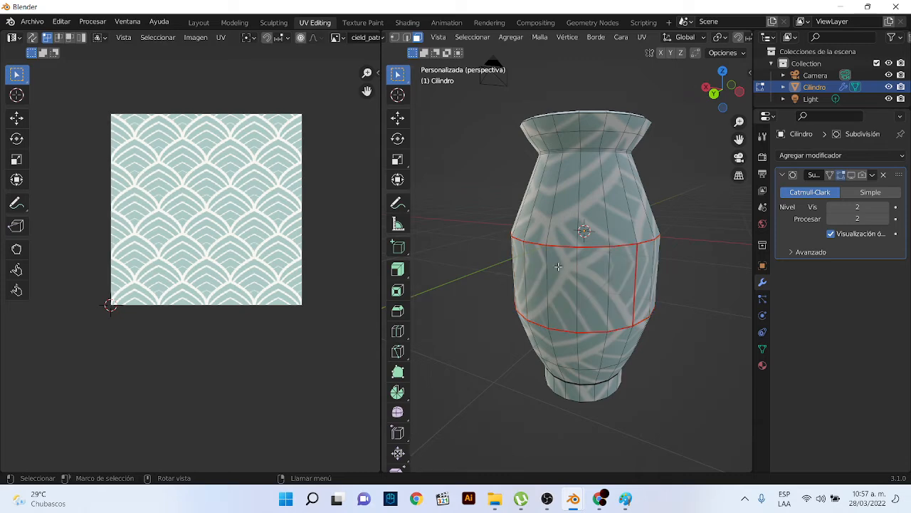
# In edge selection mode, select the line of vertical edges continuing from the body seam up through the neck to the rim
pyautogui.moveTo(558, 266)
pyautogui.mouseDown(button='middle')
pyautogui.moveTo(582, 203)
pyautogui.moveTo(565, 255)
pyautogui.mouseUp(button='middle')
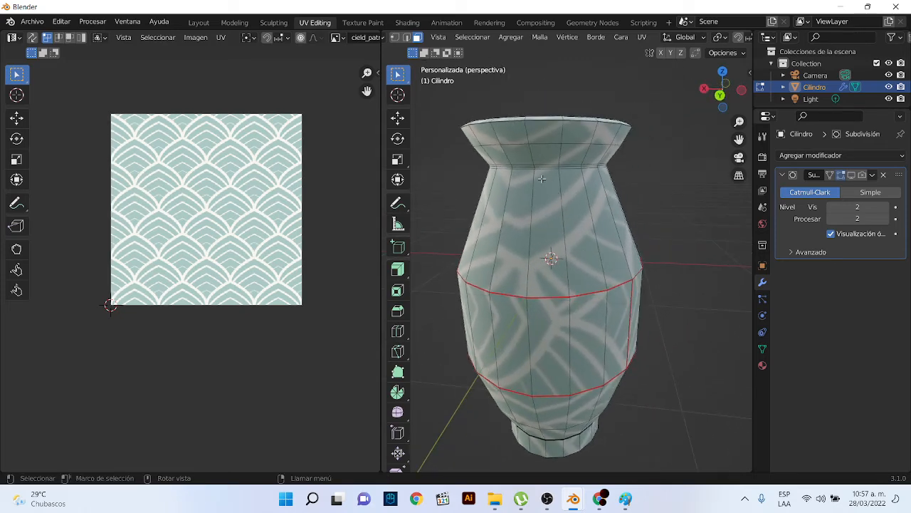
pyautogui.moveTo(577, 196); pyautogui.dragTo(593, 259, button='middle')
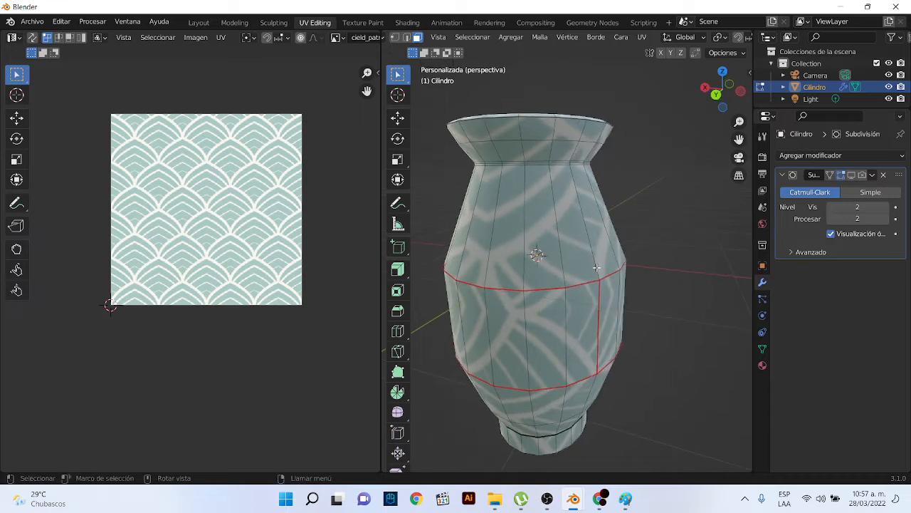
pyautogui.click(596, 268)
pyautogui.click(625, 168)
pyautogui.click(408, 38)
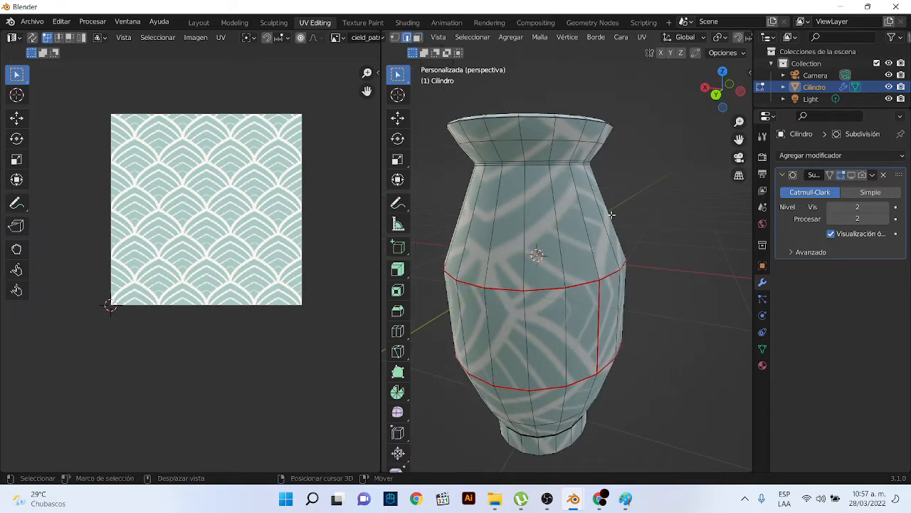
pyautogui.scroll(6, 571, 164)
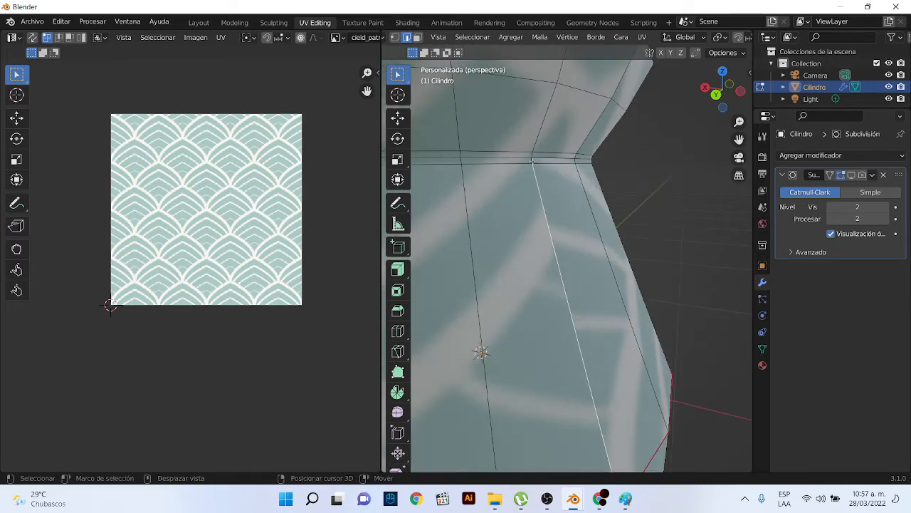
pyautogui.keyDown('shift'); pyautogui.click(532, 154); pyautogui.keyUp('shift')
pyautogui.scroll(-4, 537, 139)
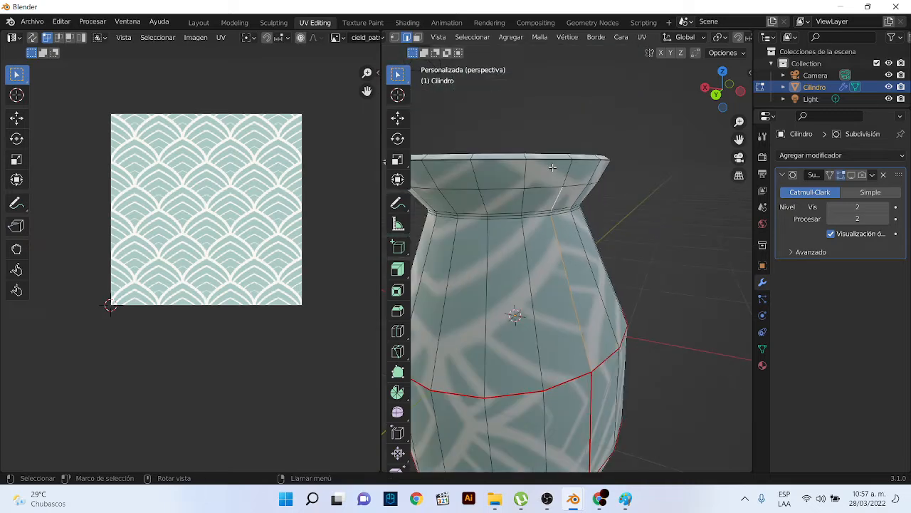
pyautogui.keyDown('shift'); pyautogui.click(568, 155); pyautogui.keyUp('shift')
# Add the rim's outer edge loop to the selected vertical edge line and mark all selected edges as seams
pyautogui.moveTo(568, 155); pyautogui.dragTo(547, 242, button='middle')
pyautogui.scroll(2, 536, 279)
pyautogui.keyDown('shift'); pyautogui.moveTo(531, 310); pyautogui.dragTo(550, 277, button='middle'); pyautogui.keyUp('shift')
pyautogui.scroll(2, 545, 275)
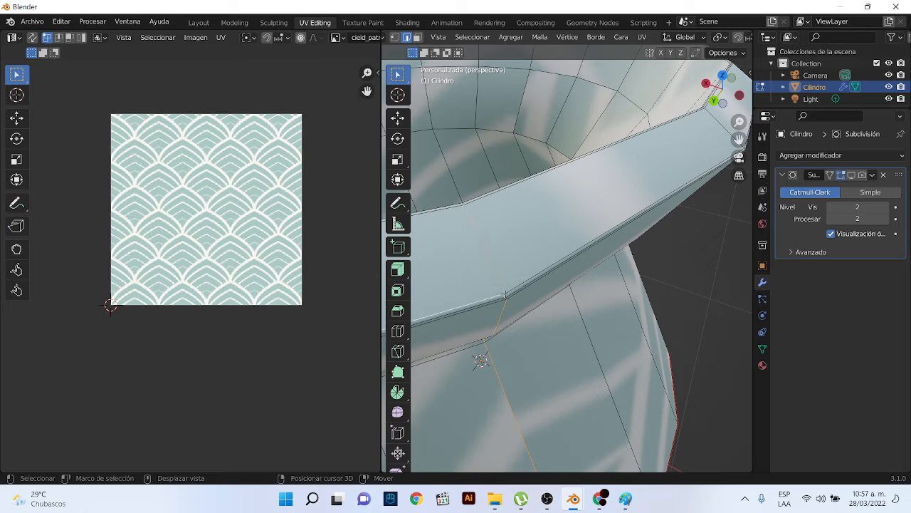
pyautogui.scroll(-2, 510, 289)
pyautogui.moveTo(548, 260); pyautogui.dragTo(631, 244, button='middle')
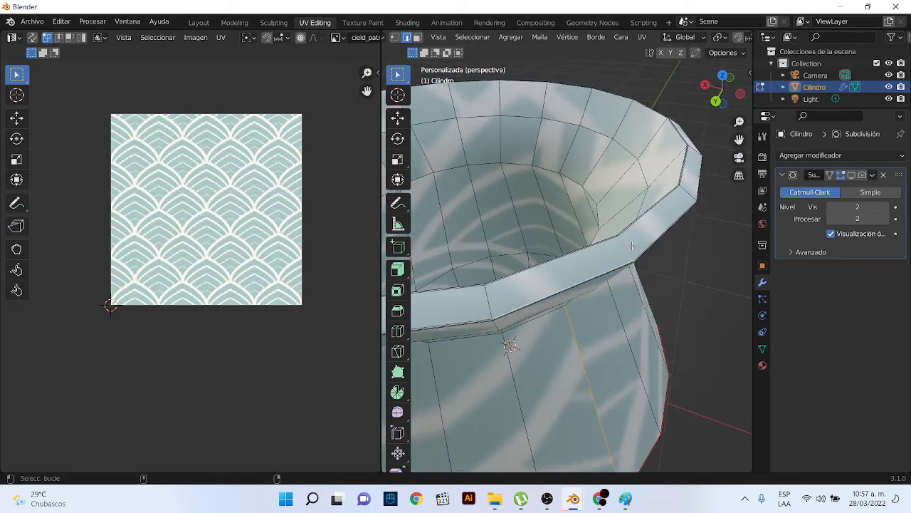
pyautogui.scroll(-3, 611, 242)
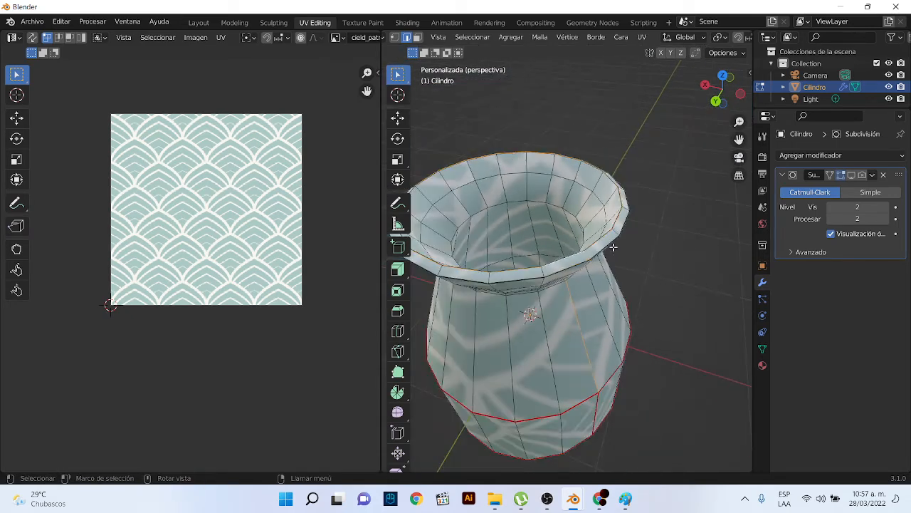
pyautogui.moveTo(612, 249); pyautogui.dragTo(569, 285, button='middle')
pyautogui.scroll(2, 568, 287)
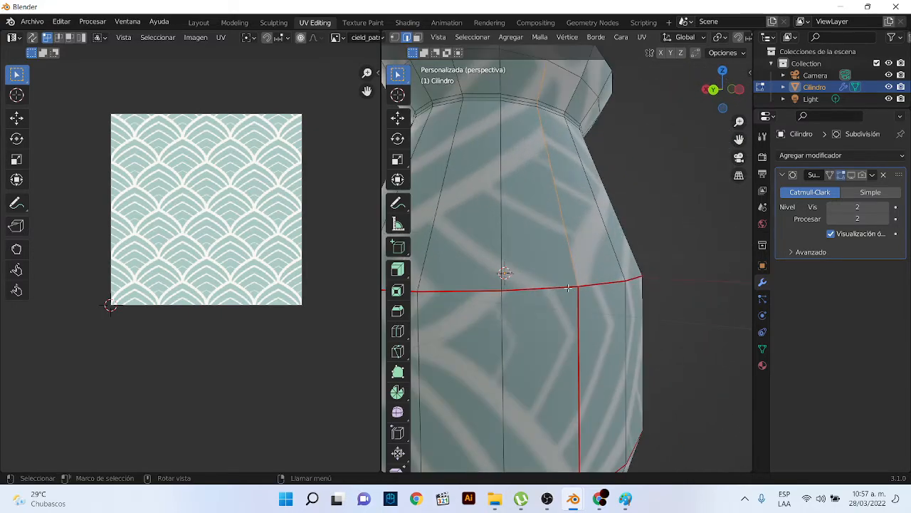
pyautogui.scroll(-3, 583, 224)
pyautogui.hotkey('ctrl', 'e')
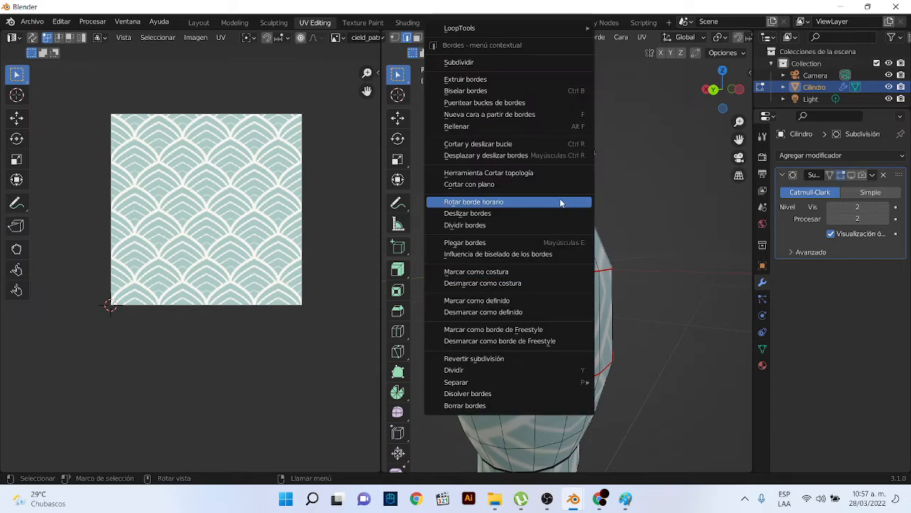
pyautogui.click(518, 272)
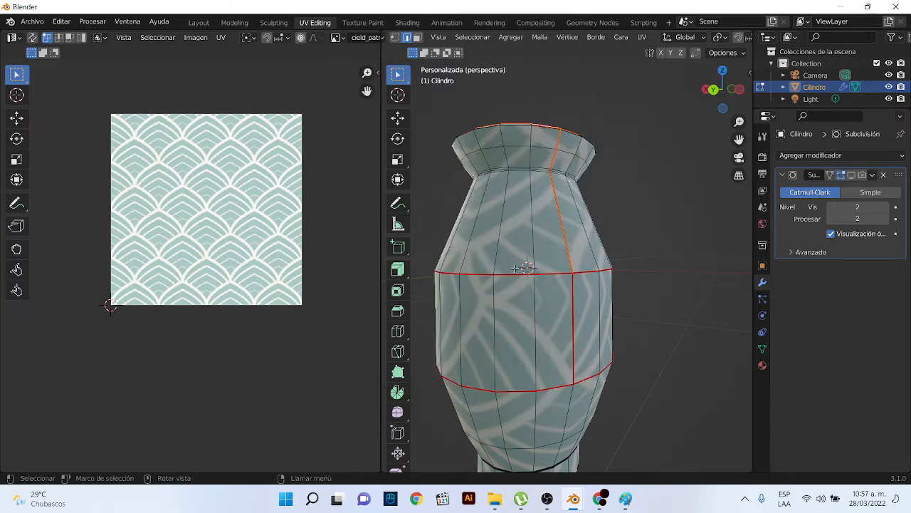
pyautogui.moveTo(569, 238); pyautogui.dragTo(600, 226, button='middle')
pyautogui.moveTo(567, 316); pyautogui.dragTo(572, 372, button='middle')
pyautogui.scroll(-3, 565, 187)
pyautogui.hotkey('ctrl', 'l')
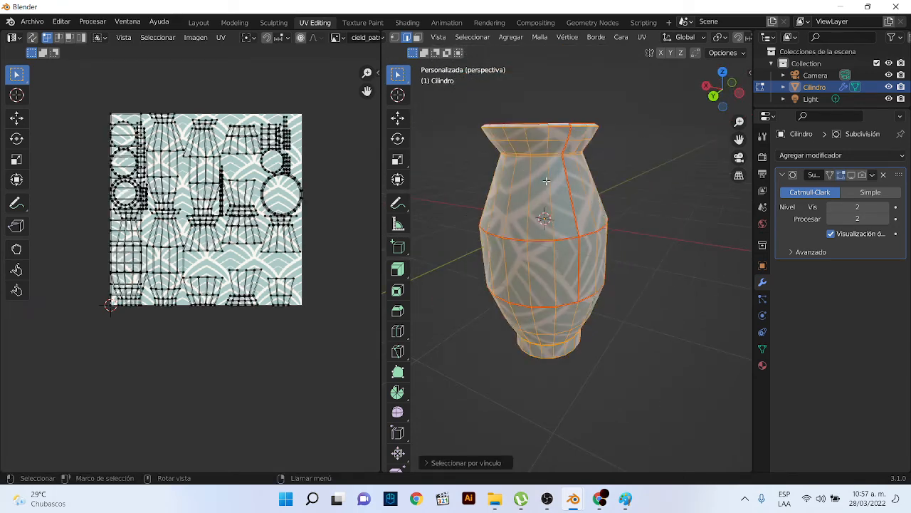
pyautogui.click(615, 177)
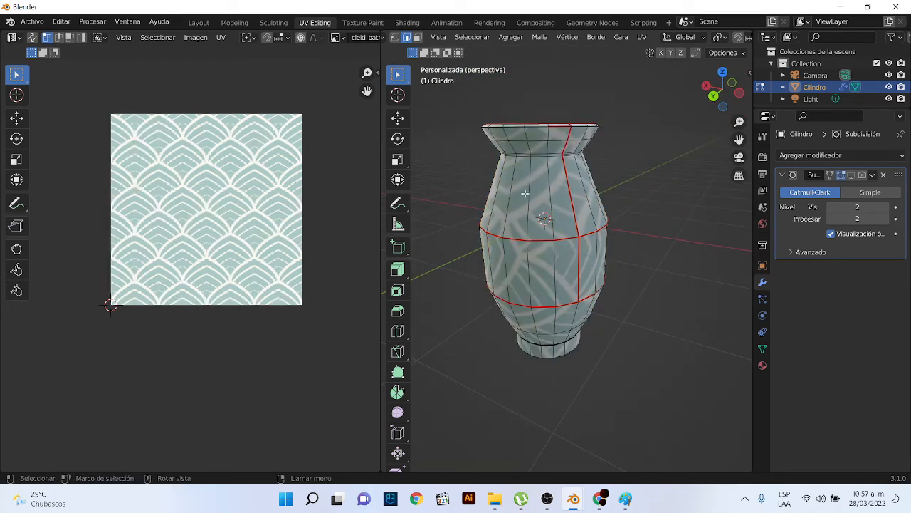
# In face selection mode, select the ring of upper body faces between the middle seam loop and the neck
pyautogui.moveTo(552, 289)
pyautogui.mouseDown(button='middle')
pyautogui.moveTo(534, 258)
pyautogui.moveTo(557, 299)
pyautogui.mouseUp(button='middle')
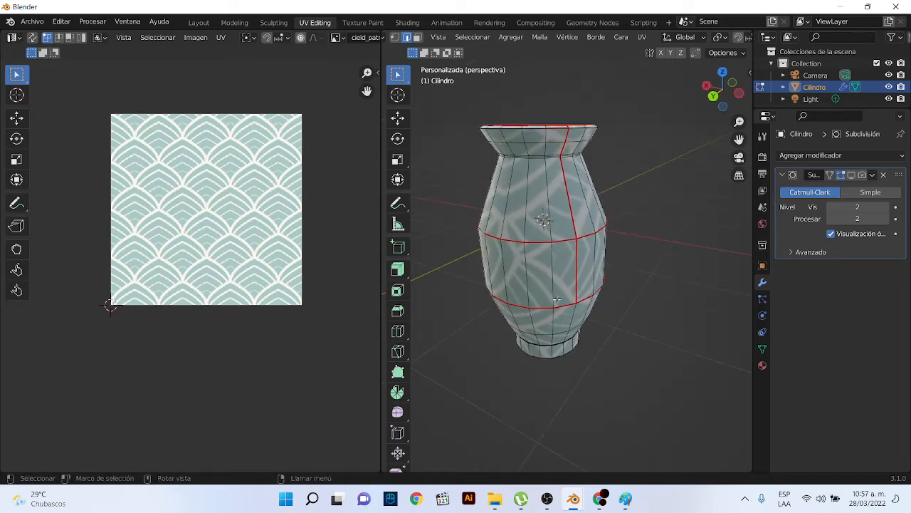
pyautogui.scroll(2, 536, 191)
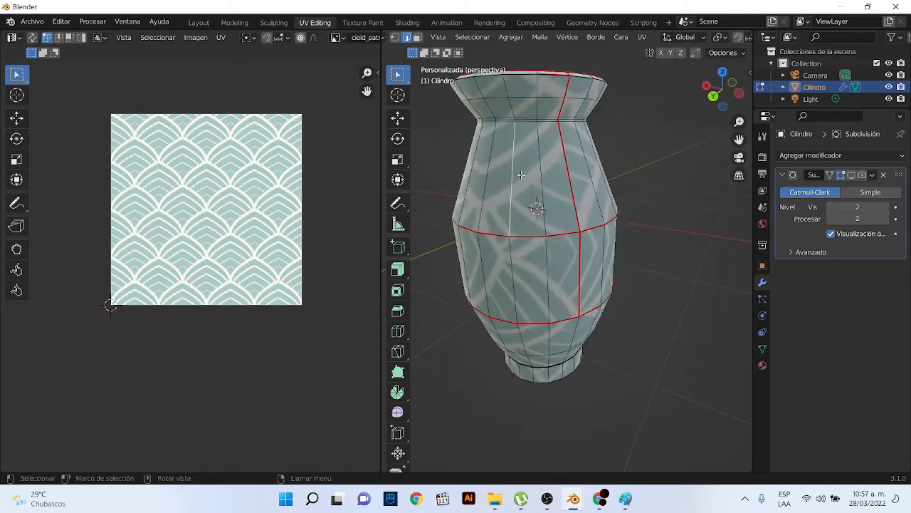
pyautogui.press('3')
pyautogui.keyDown('alt'); pyautogui.click(543, 170); pyautogui.keyUp('alt')
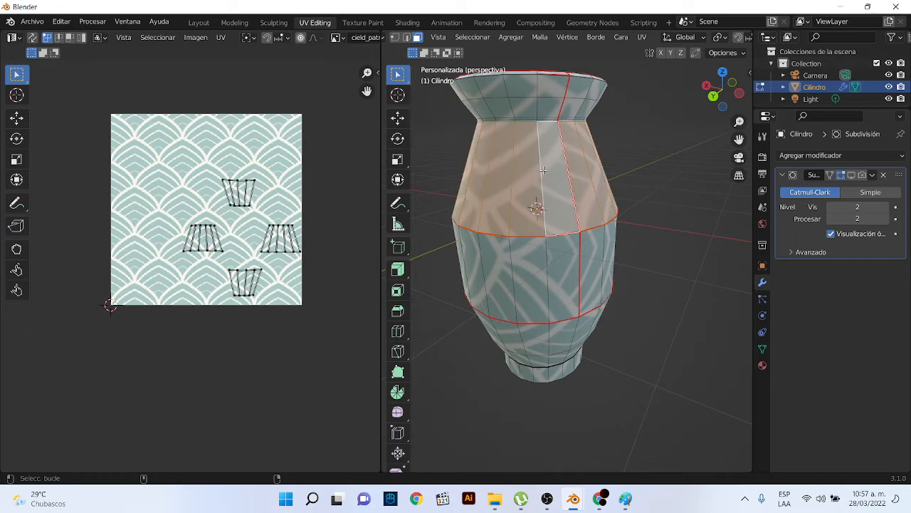
pyautogui.scroll(4, 523, 142)
pyautogui.scroll(-2, 526, 157)
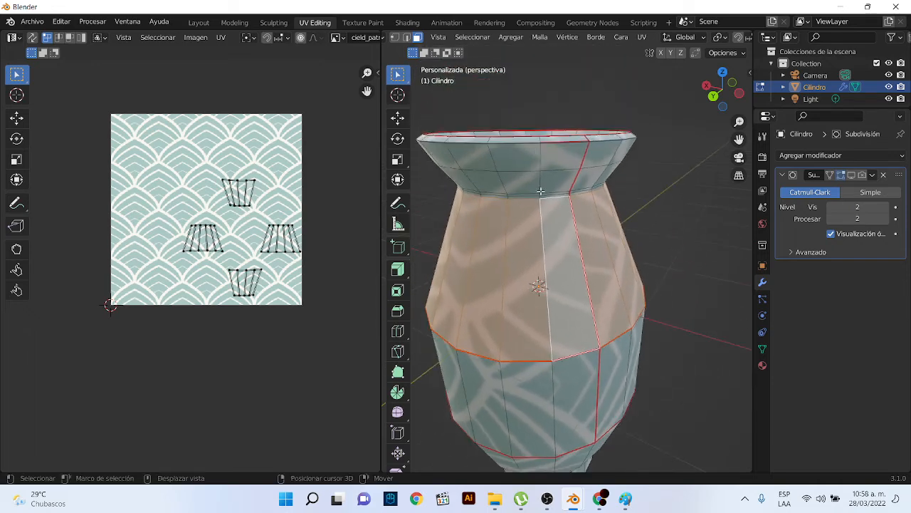
pyautogui.scroll(2, 531, 168)
pyautogui.keyDown('alt'); pyautogui.keyDown('shift'); pyautogui.click(524, 156); pyautogui.keyUp('shift'); pyautogui.keyUp('alt')
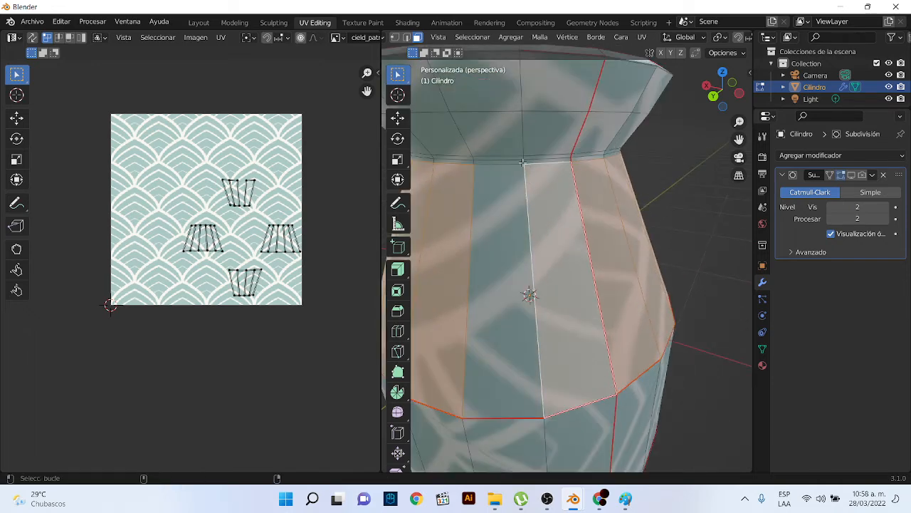
pyautogui.keyDown('alt'); pyautogui.keyDown('shift'); pyautogui.click(523, 161); pyautogui.keyUp('shift'); pyautogui.keyUp('alt')
pyautogui.hotkey('ctrl', 'z')
pyautogui.hotkey('ctrl', 'z')
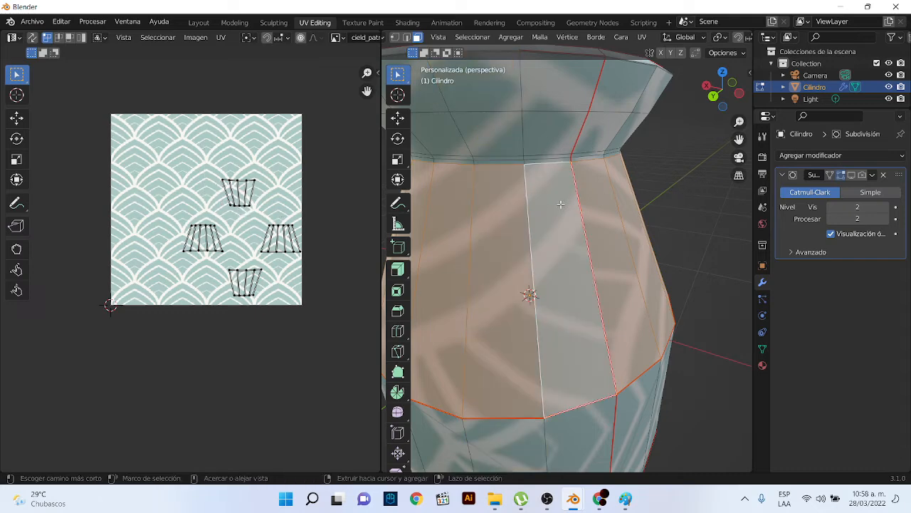
pyautogui.keyDown('alt'); pyautogui.keyDown('shift'); pyautogui.click(556, 158); pyautogui.keyUp('shift'); pyautogui.keyUp('alt')
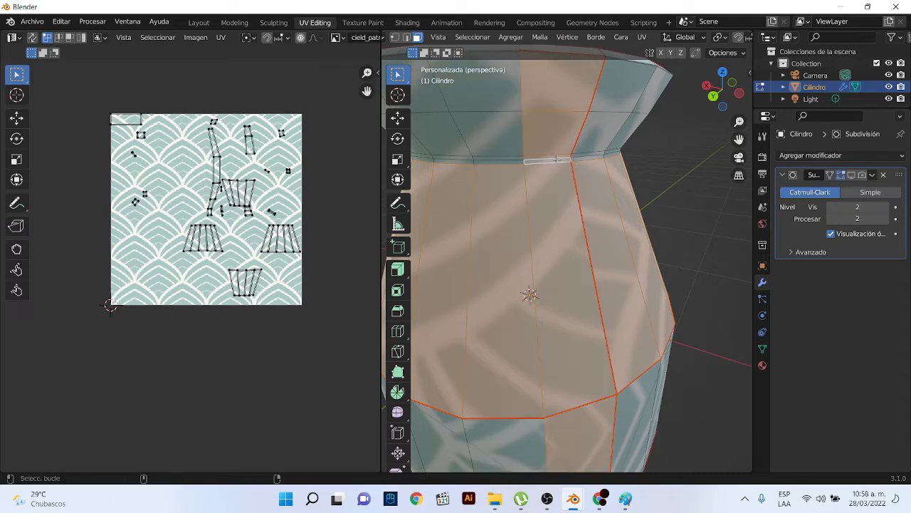
pyautogui.hotkey('ctrl', 'z')
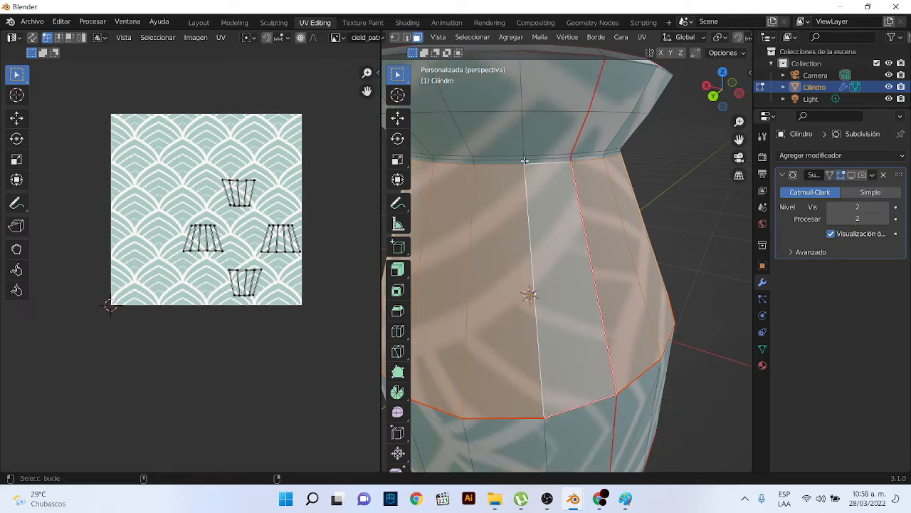
# Add the narrow neck face rings and the flared face rings up to the rim seam to the selection
pyautogui.keyDown('alt'); pyautogui.keyDown('shift'); pyautogui.click(524, 160); pyautogui.keyUp('shift'); pyautogui.keyUp('alt')
pyautogui.keyDown('alt'); pyautogui.keyDown('shift'); pyautogui.click(523, 144); pyautogui.keyUp('shift'); pyautogui.keyUp('alt')
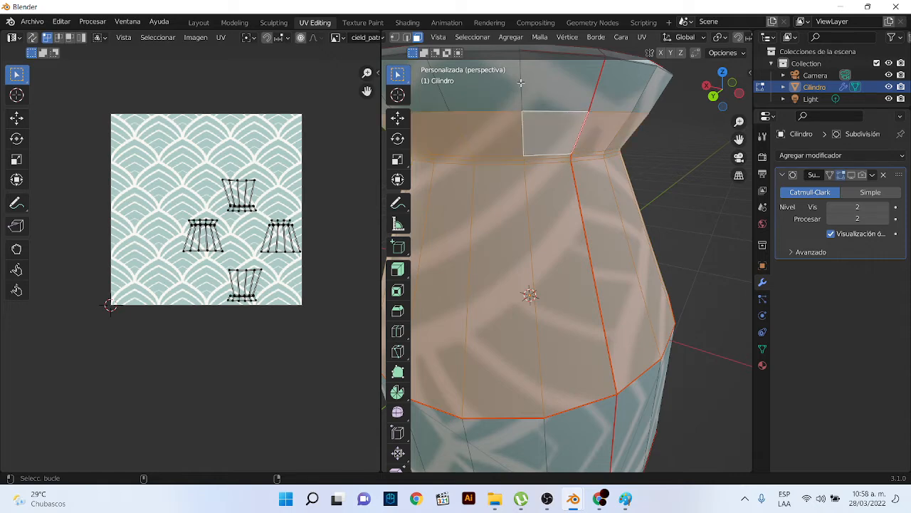
pyautogui.keyDown('alt'); pyautogui.keyDown('shift'); pyautogui.click(521, 91); pyautogui.keyUp('shift'); pyautogui.keyUp('alt')
pyautogui.moveTo(521, 91); pyautogui.dragTo(550, 198, button='middle')
pyautogui.scroll(2, 576, 140)
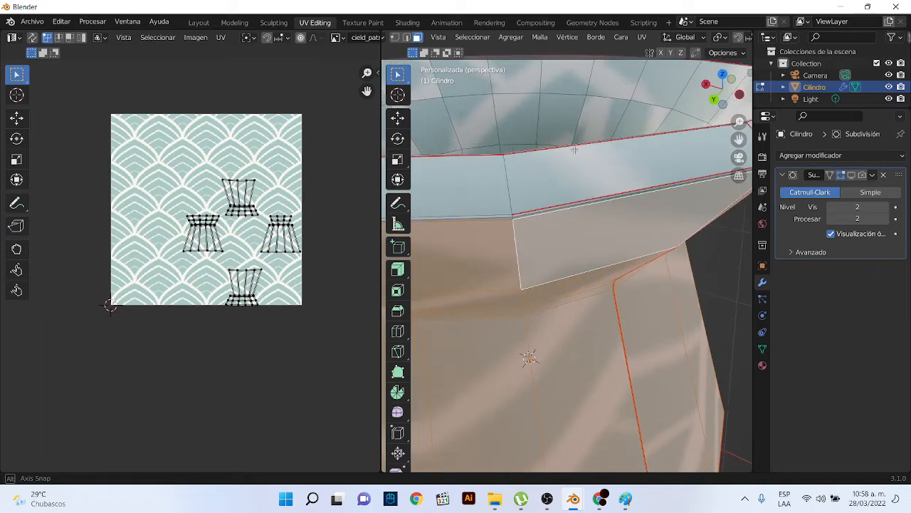
pyautogui.keyDown('alt'); pyautogui.keyDown('shift'); pyautogui.click(510, 217); pyautogui.keyUp('shift'); pyautogui.keyUp('alt')
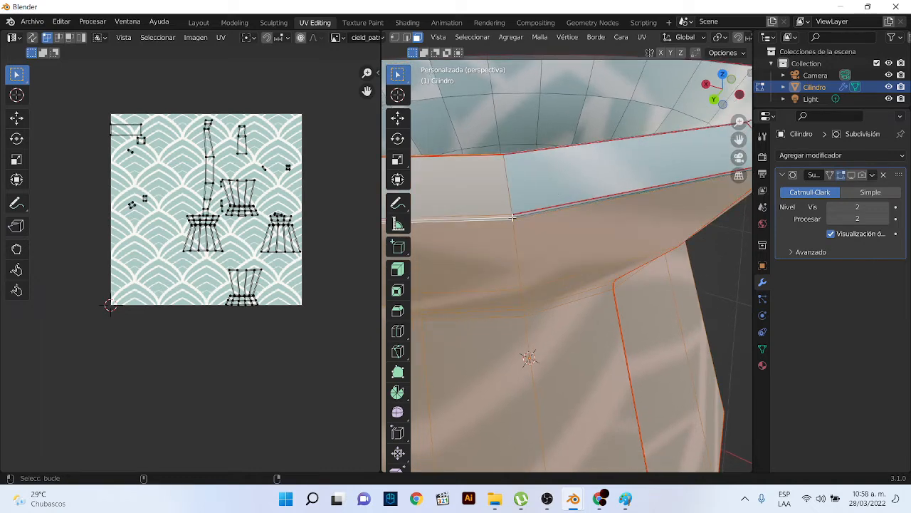
pyautogui.keyDown('alt'); pyautogui.keyDown('shift'); pyautogui.click(511, 195); pyautogui.keyUp('shift'); pyautogui.keyUp('alt')
pyautogui.scroll(-5, 511, 196)
pyautogui.moveTo(606, 286); pyautogui.dragTo(584, 259, button='middle')
pyautogui.hotkey('ctrl', 'z')
pyautogui.hotkey('ctrl', 'z')
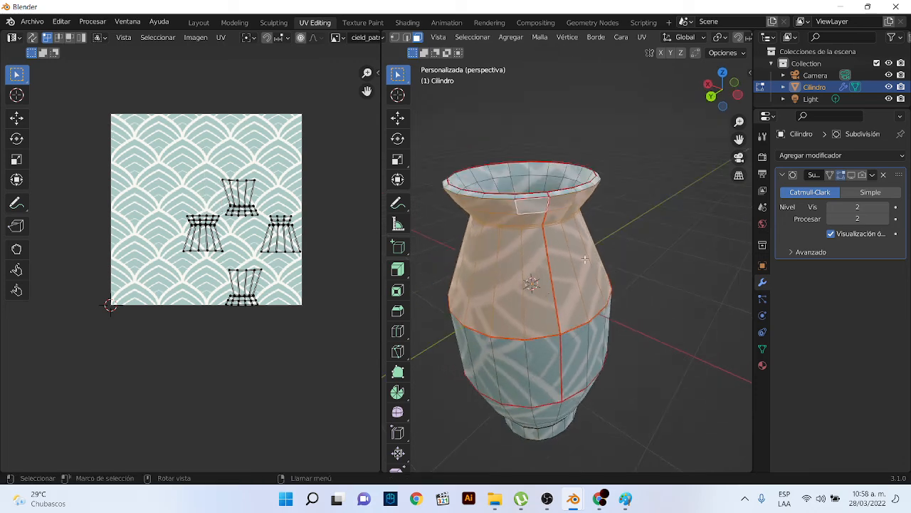
# Unwrap the selected upper body and neck faces, and clear the selection
pyautogui.click(641, 37)
pyautogui.click(657, 51)
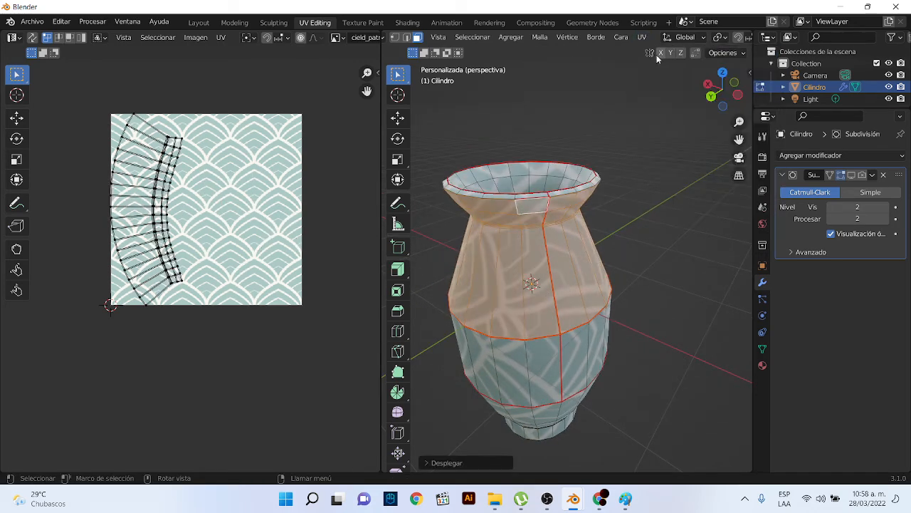
pyautogui.click(654, 206)
pyautogui.moveTo(554, 322); pyautogui.dragTo(564, 325, button='middle')
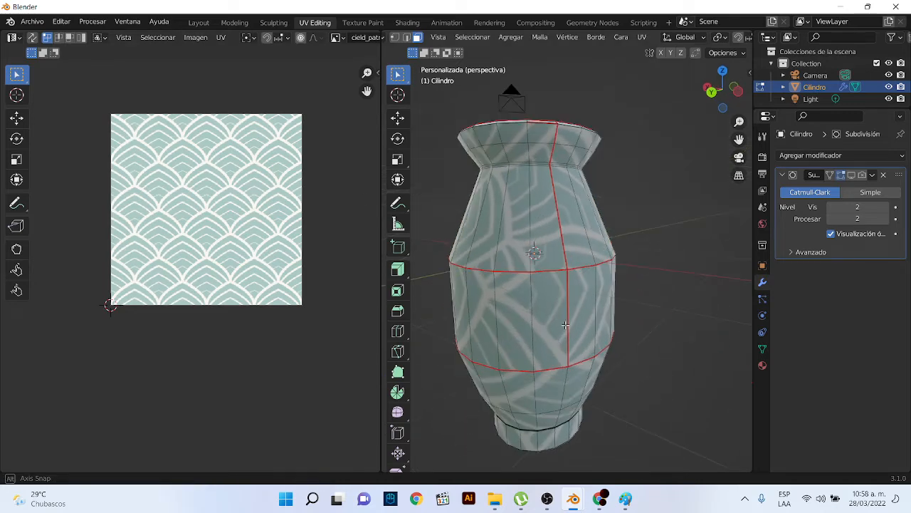
pyautogui.press('l')
pyautogui.press('l')
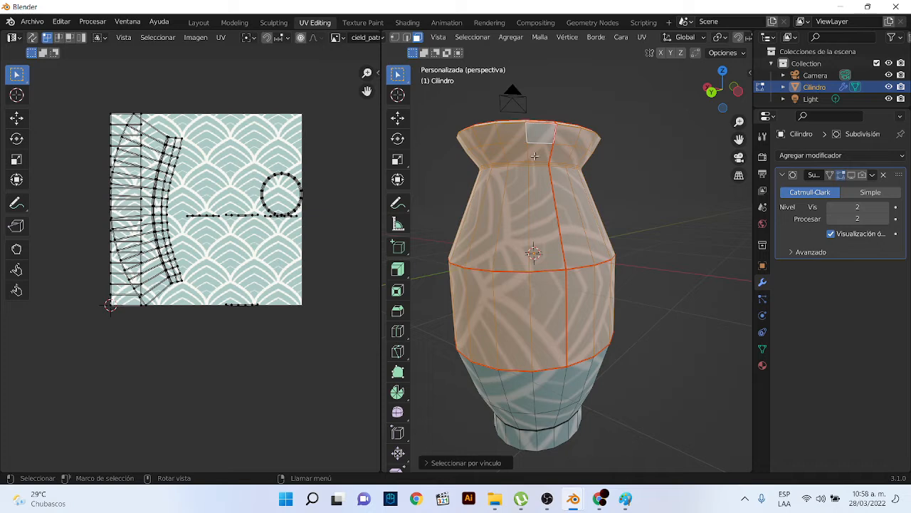
pyautogui.click(654, 193)
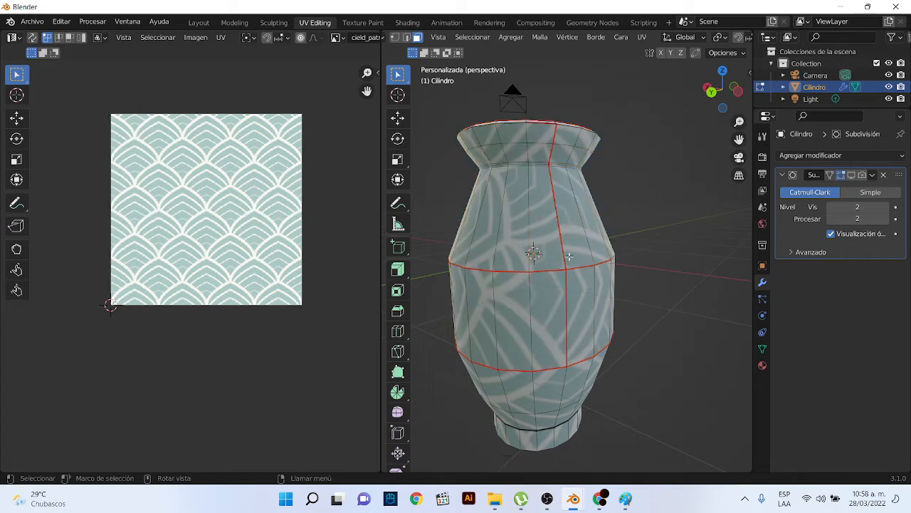
# Select the linked middle band of faces and move its entire UV strip horizontally to the right edge of the texture image
pyautogui.click(563, 306)
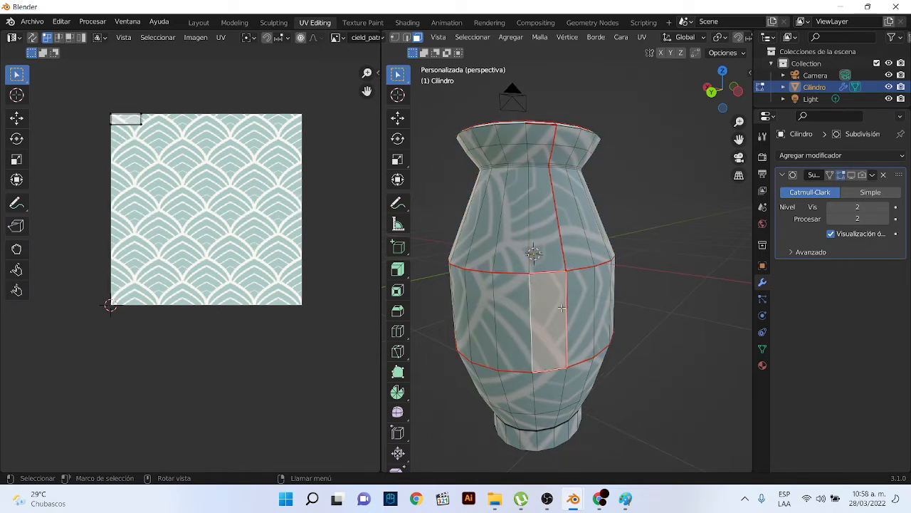
pyautogui.press('l')
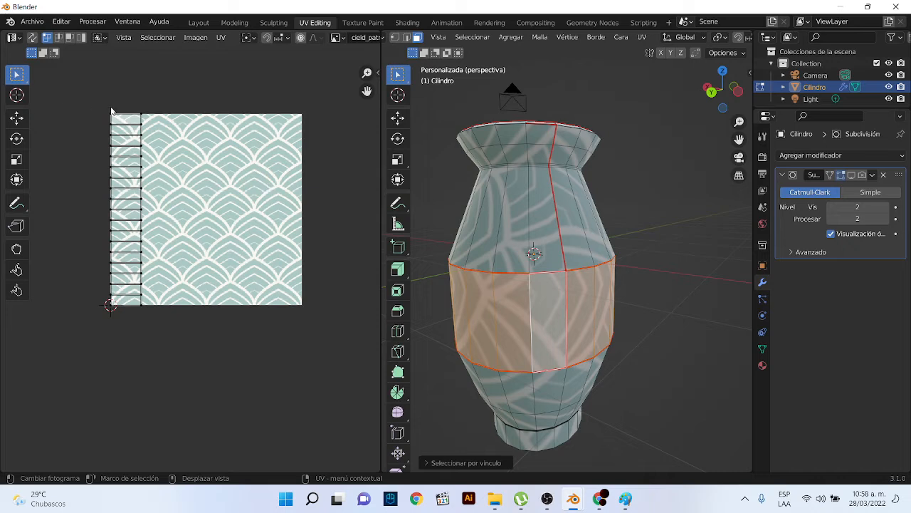
pyautogui.moveTo(91, 103); pyautogui.dragTo(173, 309)
pyautogui.press('b')
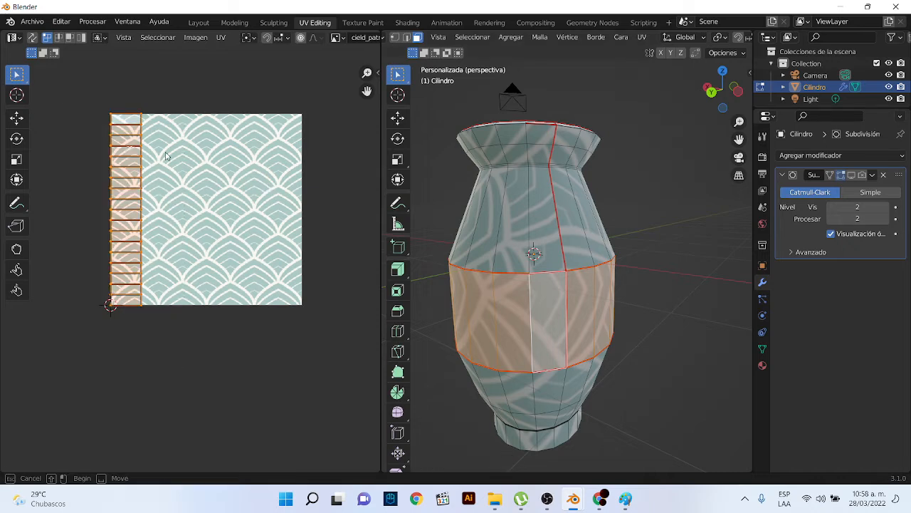
pyautogui.click(261, 168)
pyautogui.moveTo(67, 92); pyautogui.dragTo(167, 347)
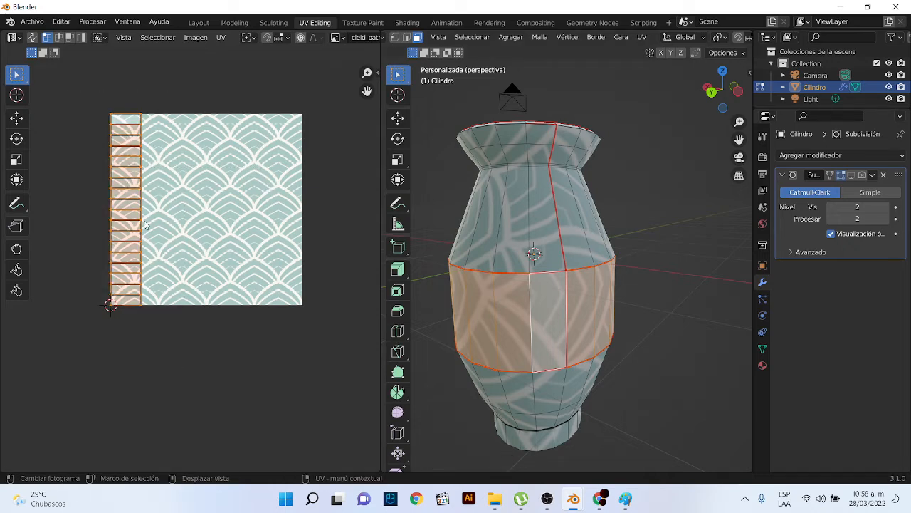
pyautogui.click(141, 149)
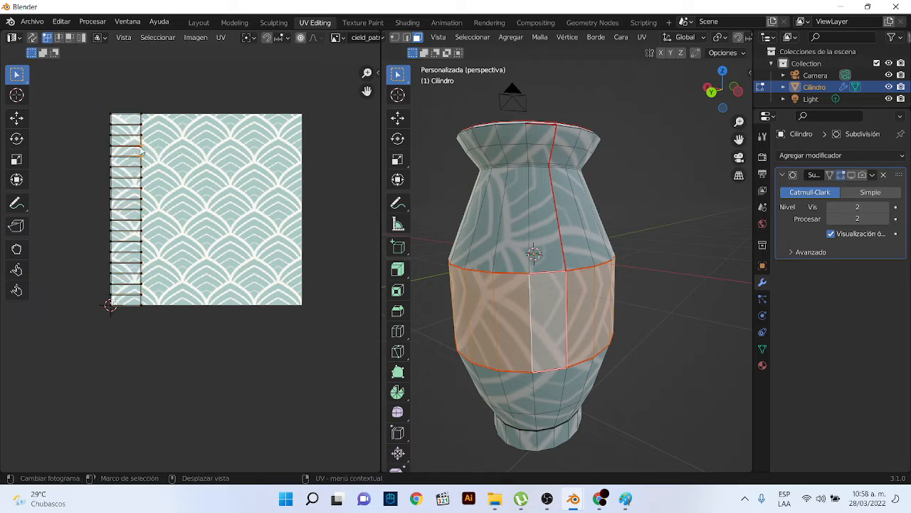
pyautogui.moveTo(88, 89); pyautogui.dragTo(187, 341)
pyautogui.click(17, 118)
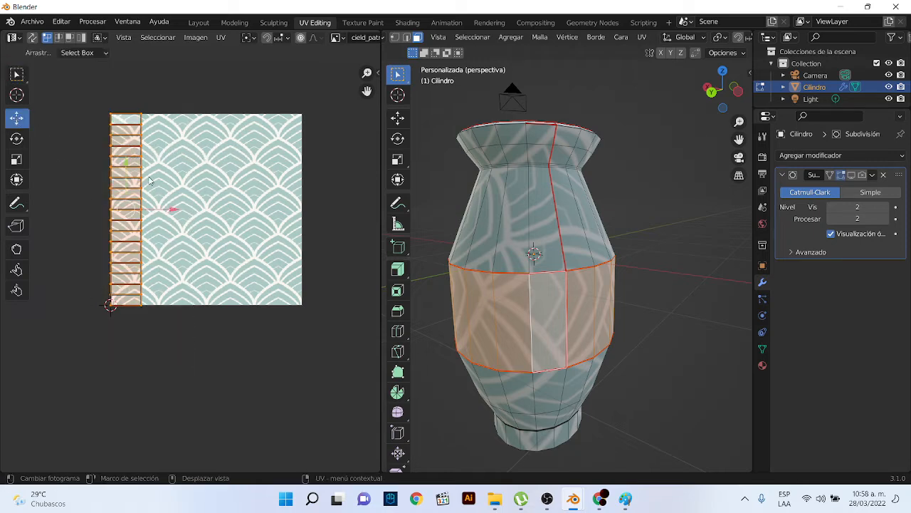
pyautogui.moveTo(173, 207); pyautogui.dragTo(179, 189)
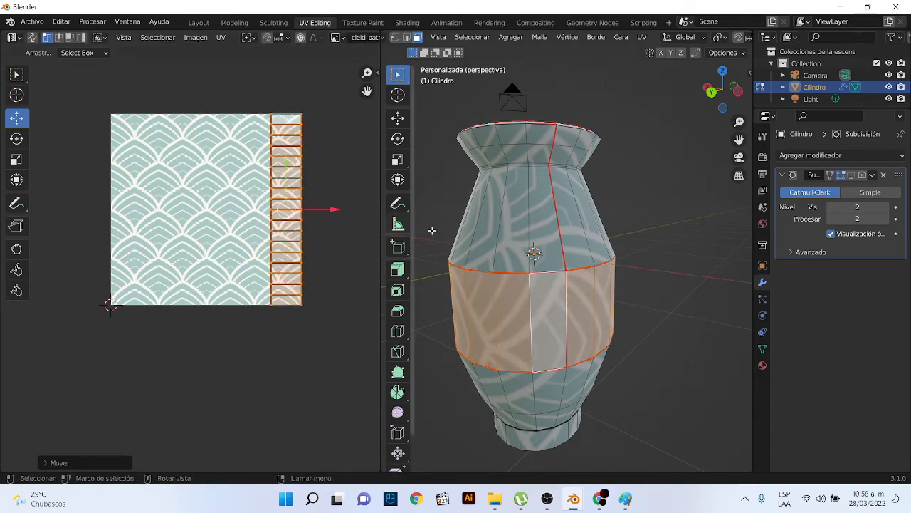
# Select the linked upper body and neck faces, shift their curved UV island slightly to the right, and deselect the UVs
pyautogui.click(491, 208)
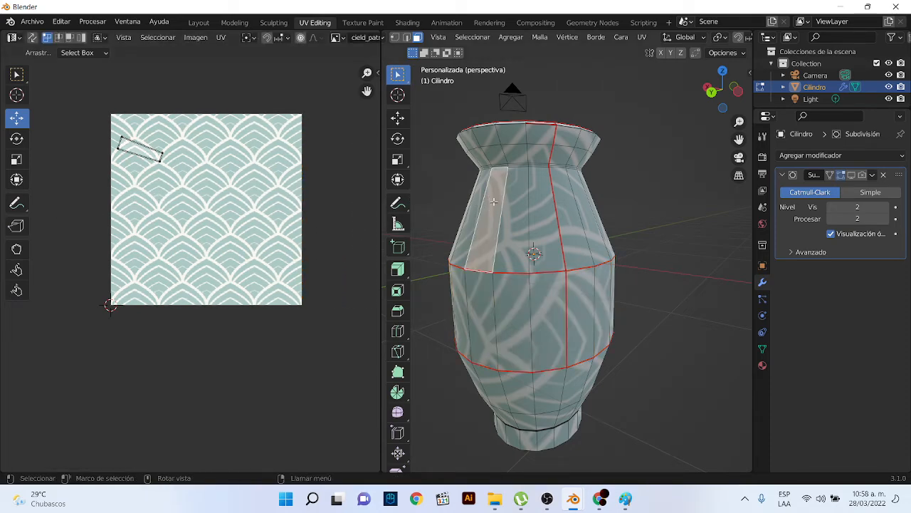
pyautogui.press('l')
pyautogui.moveTo(83, 85); pyautogui.dragTo(187, 349)
pyautogui.press('g')
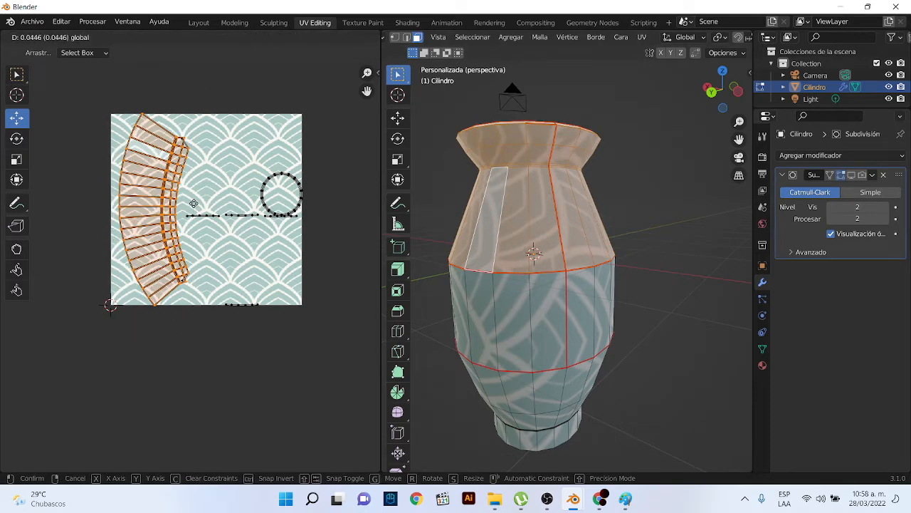
pyautogui.click(197, 205)
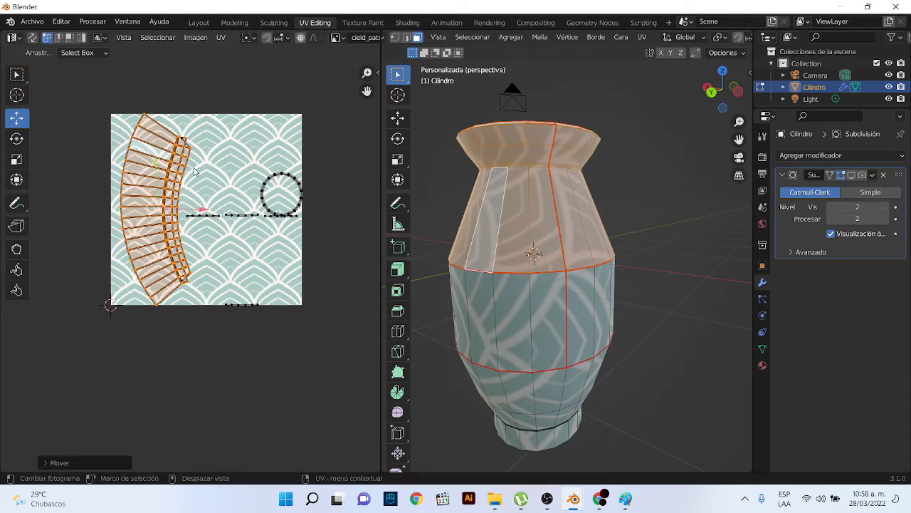
pyautogui.click(327, 154)
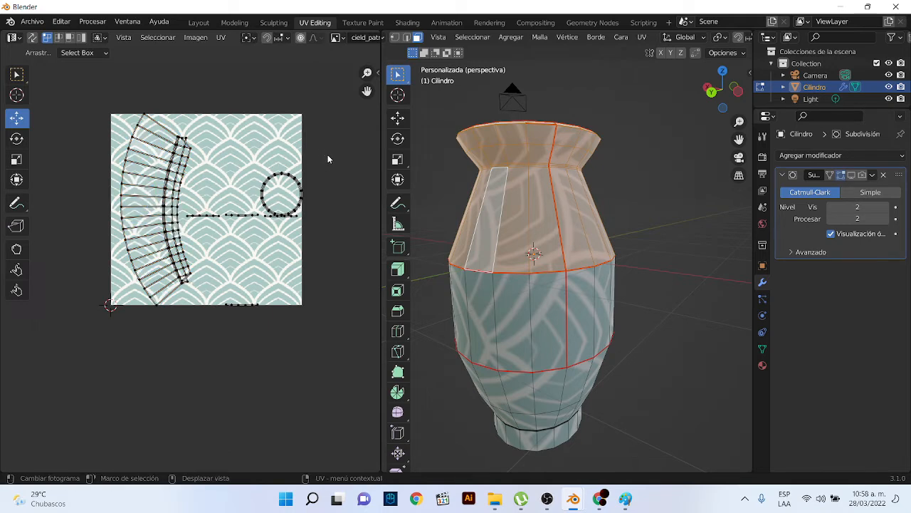
# Select the small circular and line-shaped UV islands and move them outside the texture image
pyautogui.moveTo(198, 158); pyautogui.dragTo(345, 332)
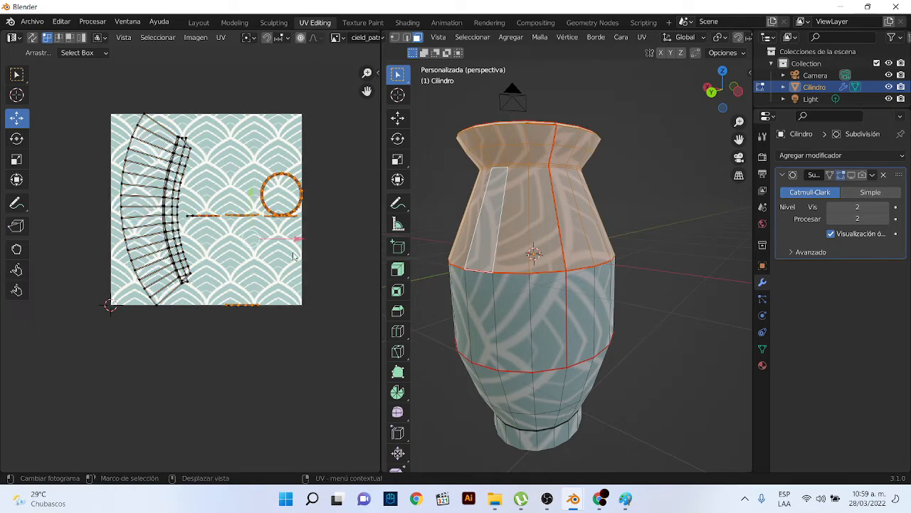
pyautogui.moveTo(182, 199); pyautogui.dragTo(324, 251)
pyautogui.keyDown('shift'); pyautogui.moveTo(222, 171); pyautogui.dragTo(352, 369); pyautogui.keyUp('shift')
pyautogui.press('g')
pyautogui.click(97, 155)
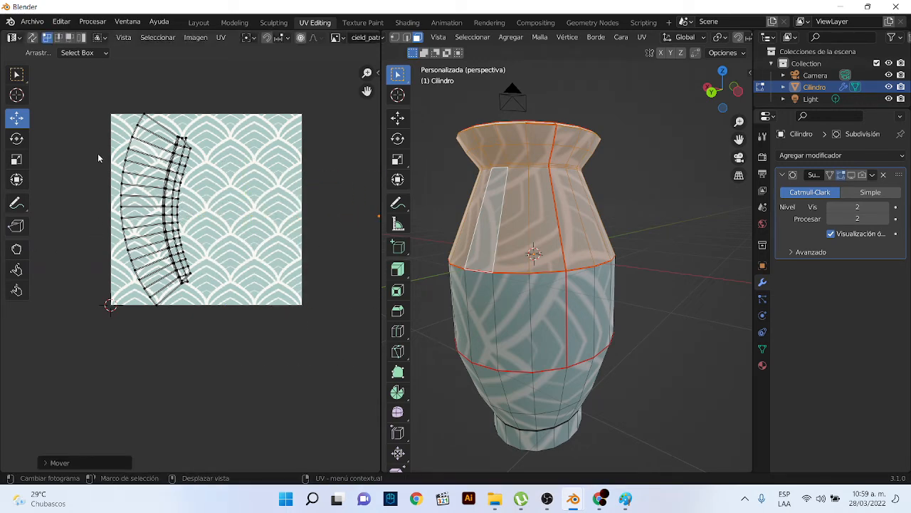
# Select the curved UV island of the upper body and neck and rotate it by exactly 90°
pyautogui.moveTo(112, 93); pyautogui.dragTo(139, 114)
pyautogui.moveTo(180, 239); pyautogui.dragTo(228, 378)
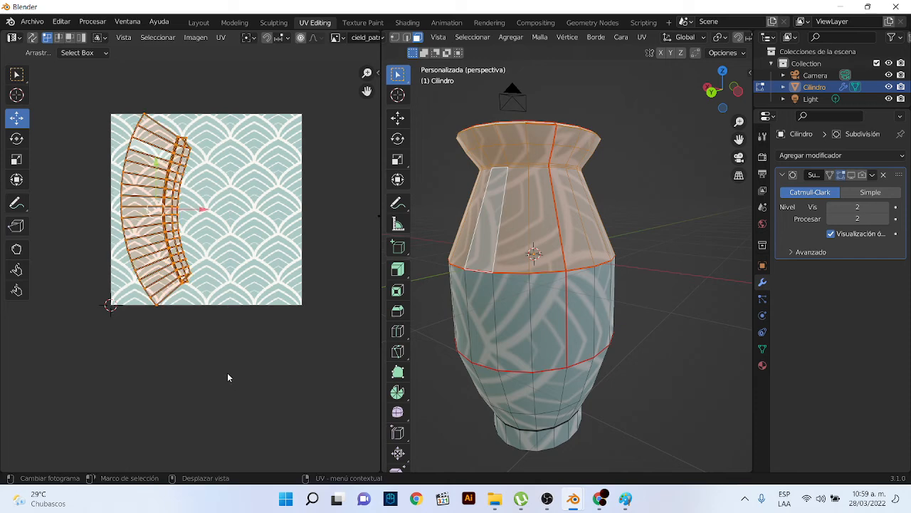
pyautogui.click(17, 138)
pyautogui.moveTo(201, 193); pyautogui.dragTo(181, 252)
pyautogui.click(83, 462)
pyautogui.click(142, 420)
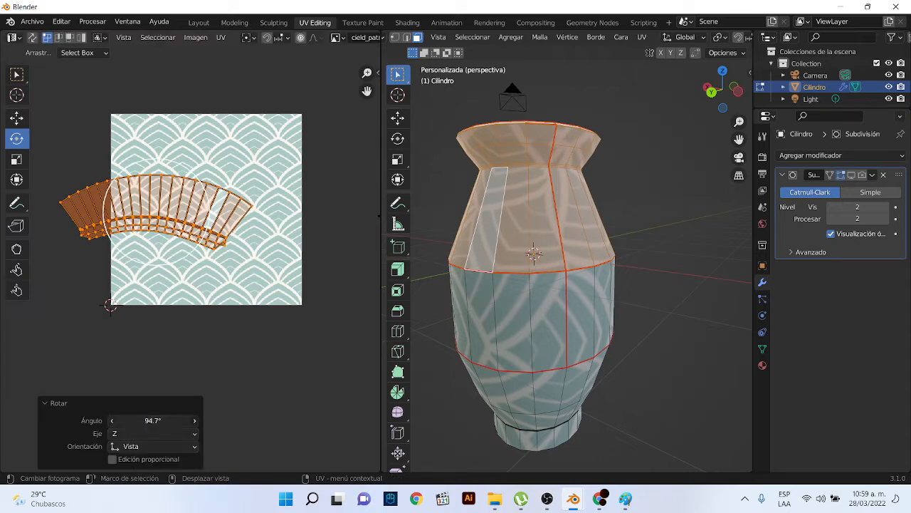
pyautogui.write('90')
pyautogui.press('Return')
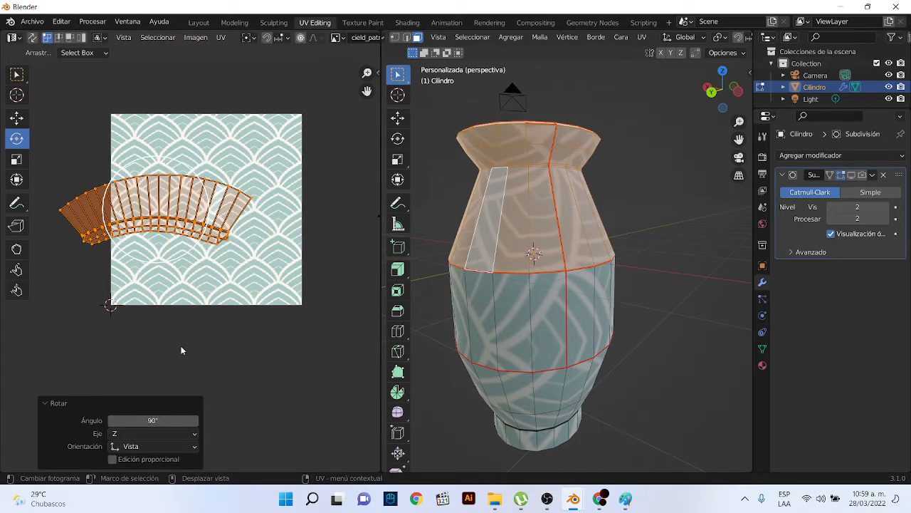
# Move the curved island about 0.236 m along X, enlarge it about 2.847 times, and shift it upward over the texture
pyautogui.click(16, 118)
pyautogui.moveTo(203, 208); pyautogui.dragTo(247, 208)
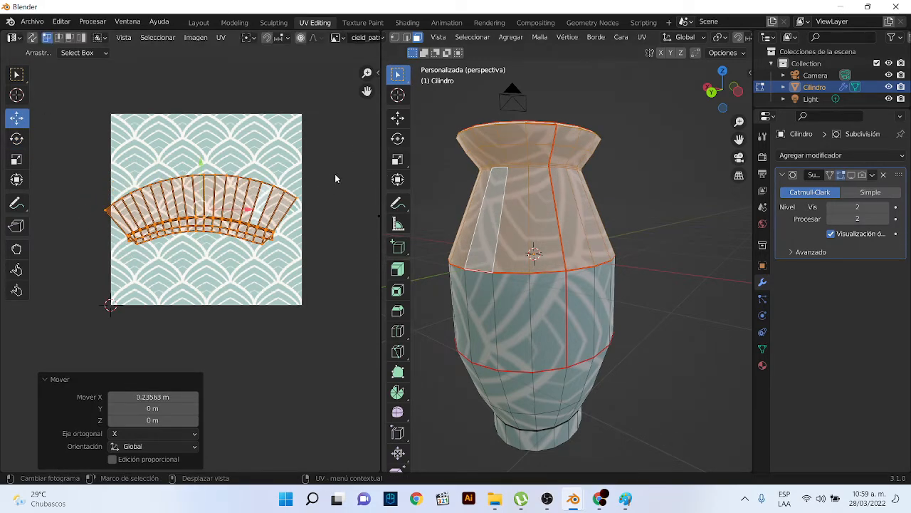
pyautogui.press('s')
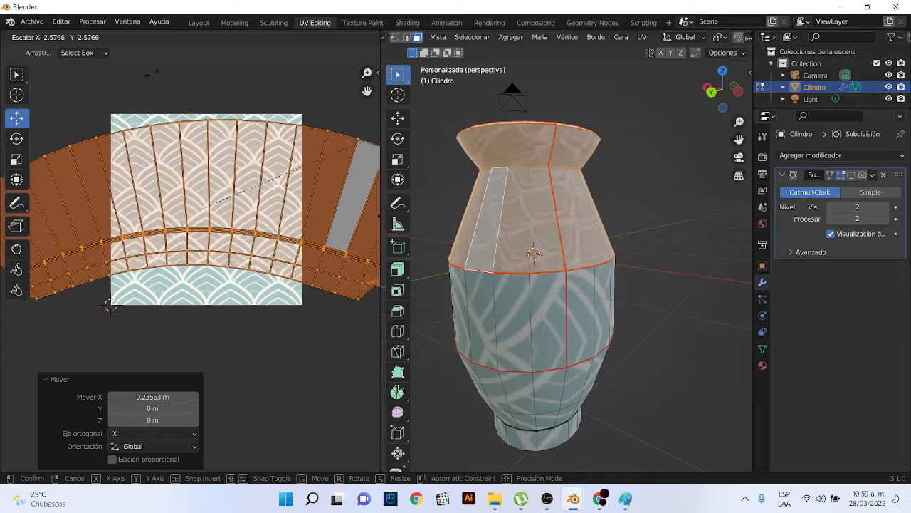
pyautogui.click(187, 72)
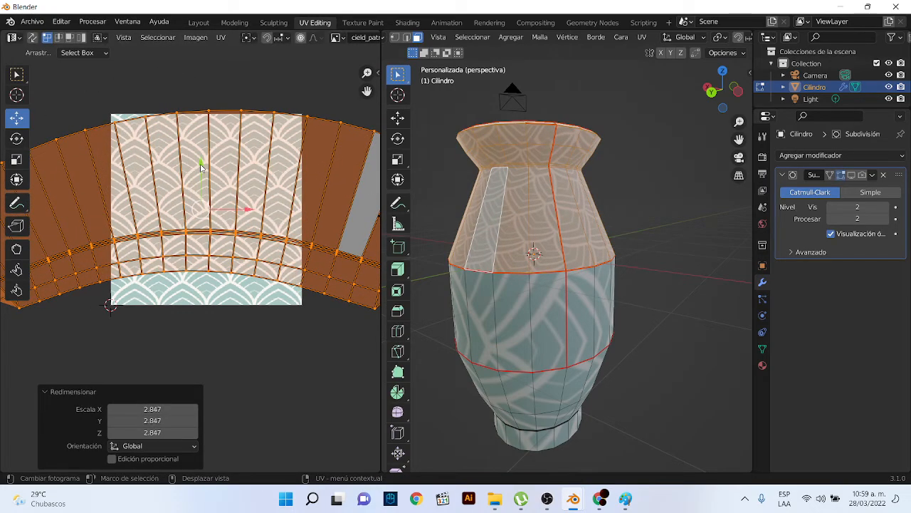
pyautogui.moveTo(201, 166); pyautogui.dragTo(201, 91)
pyautogui.click(358, 286)
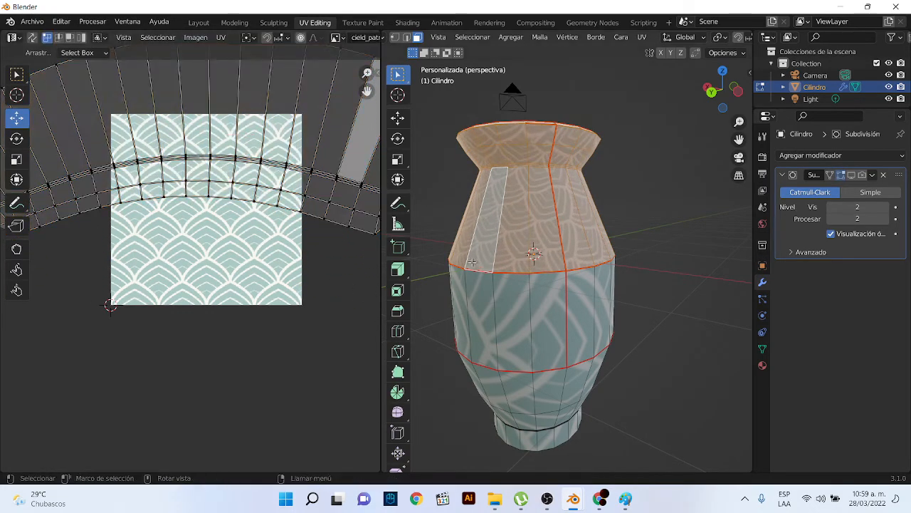
# Add the linked middle band to the face selection and rotate its UV strip about -90.7° to lie horizontally
pyautogui.press('l')
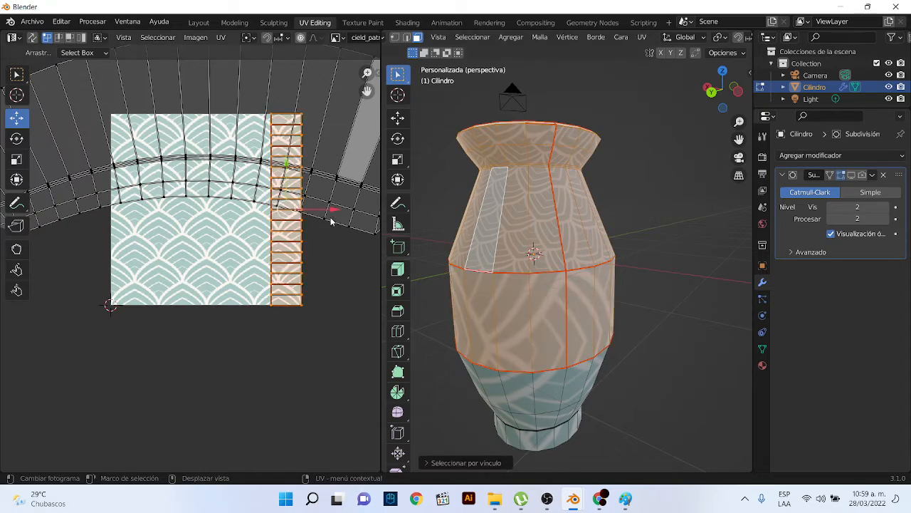
pyautogui.click(20, 139)
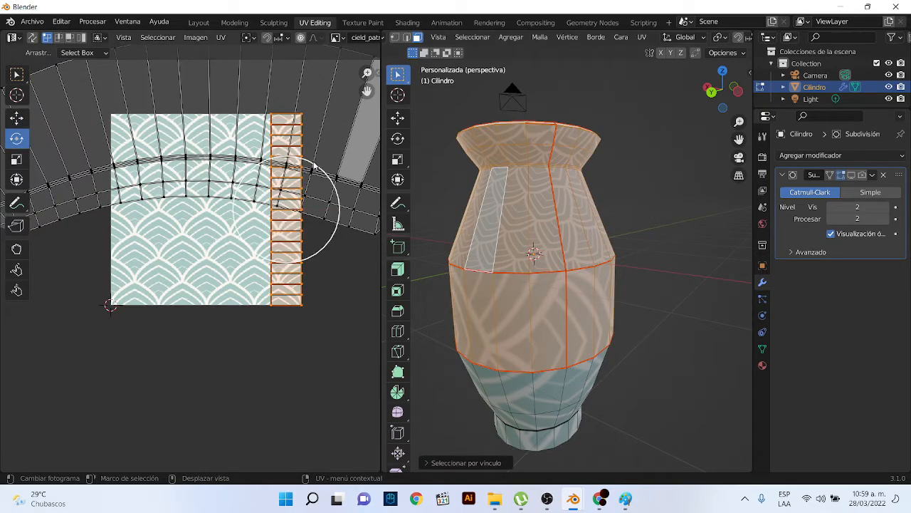
pyautogui.moveTo(315, 166); pyautogui.dragTo(202, 151)
# Shift the middle band's UV strip about -0.402 m in X and -0.246 m in Y, and enlarge it about 3.203 times
pyautogui.click(16, 118)
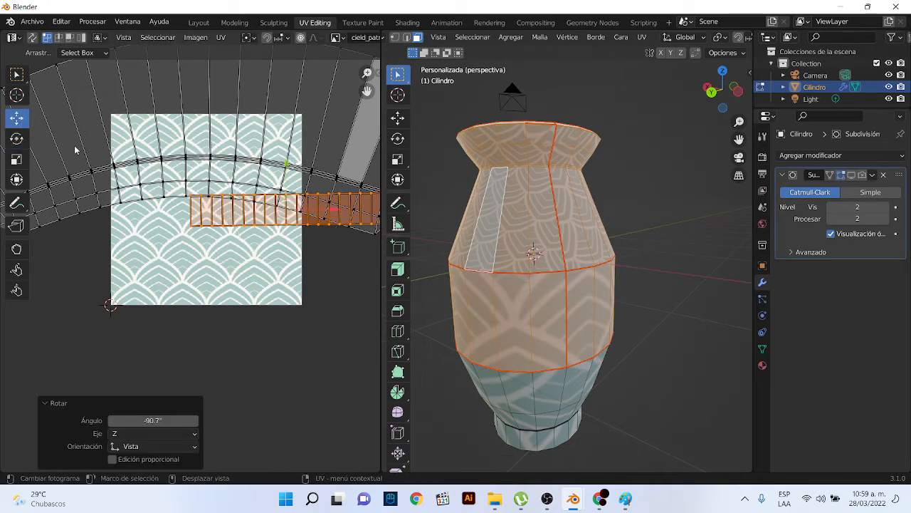
pyautogui.moveTo(333, 210); pyautogui.dragTo(256, 204)
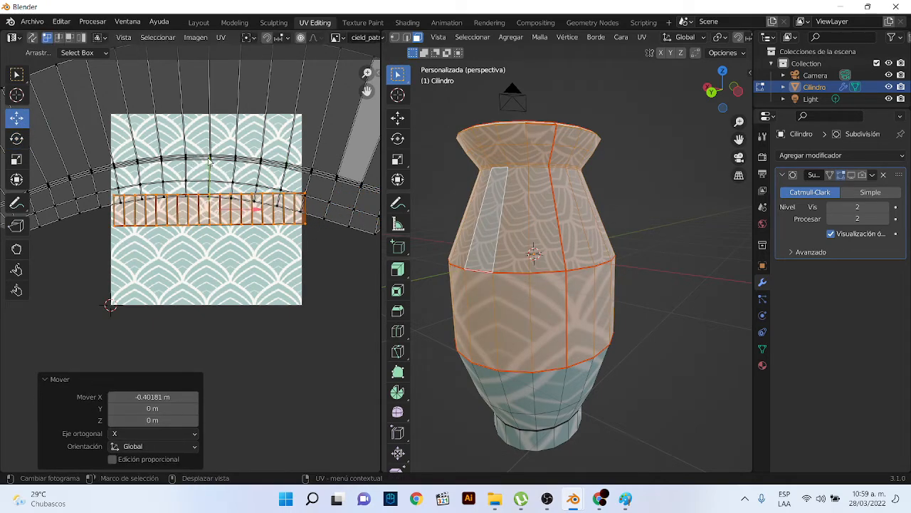
pyautogui.moveTo(212, 171); pyautogui.dragTo(212, 218)
pyautogui.press('s')
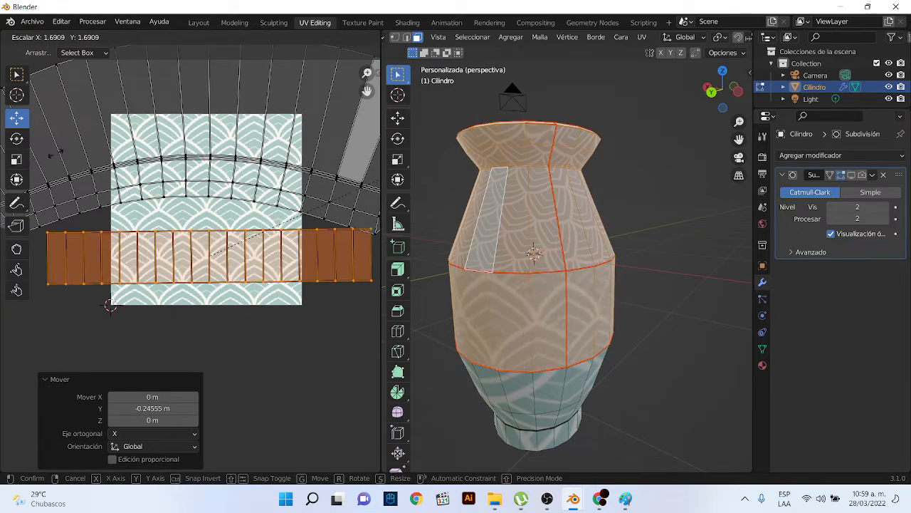
pyautogui.click(252, 92)
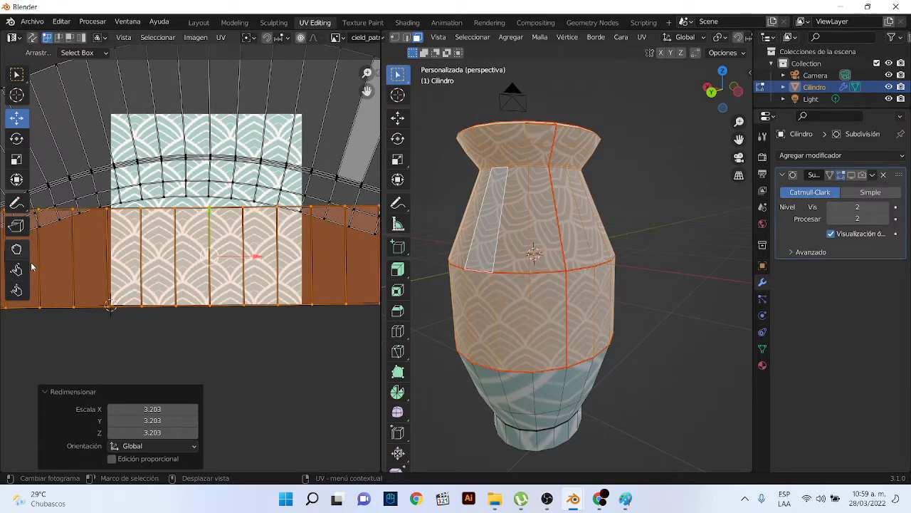
# Switch to the Layout workspace in Object Mode and examine the pattern around the whole vase
pyautogui.press('Tab')
pyautogui.moveTo(636, 196); pyautogui.dragTo(682, 262, button='middle')
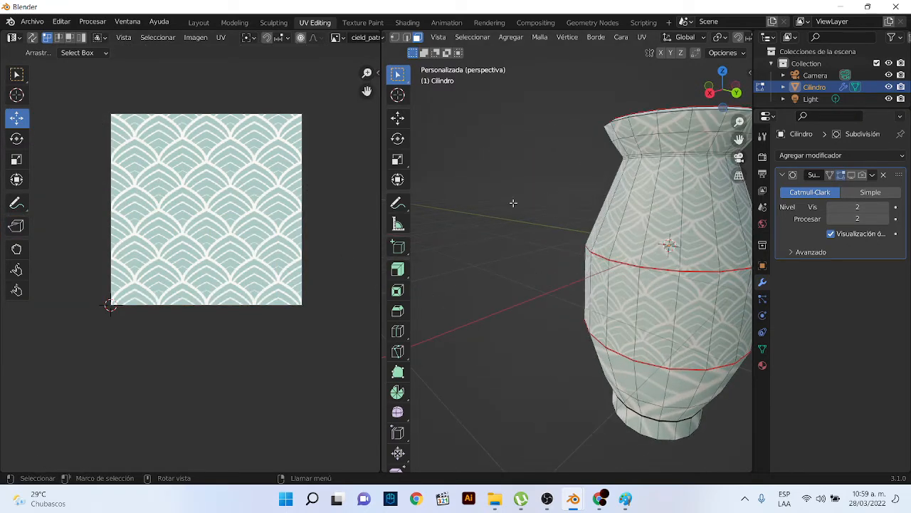
pyautogui.click(198, 23)
pyautogui.scroll(3, 492, 235)
pyautogui.scroll(-3, 470, 242)
pyautogui.moveTo(342, 253); pyautogui.dragTo(280, 235, button='middle')
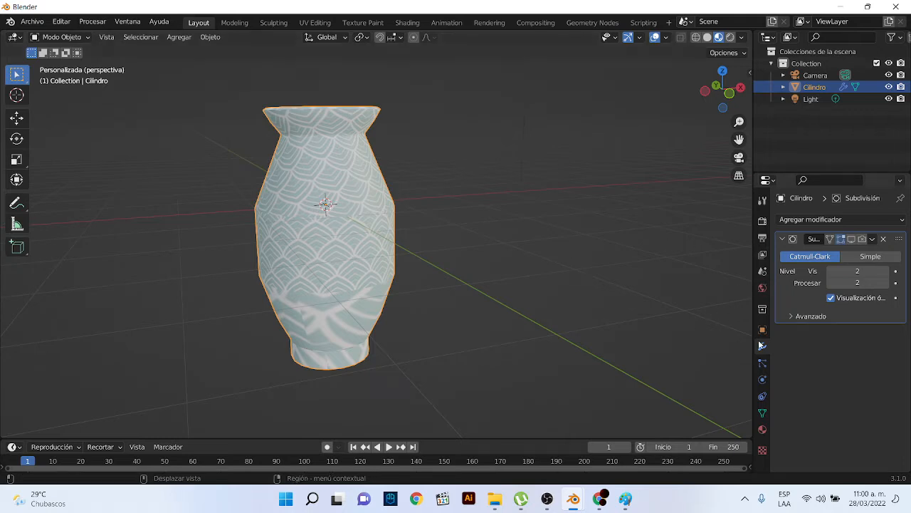
# Try a metallic value of 1 on the vase material, restore it to 0, and set the roughness to 0.087
pyautogui.click(763, 429)
pyautogui.scroll(-10, 816, 393)
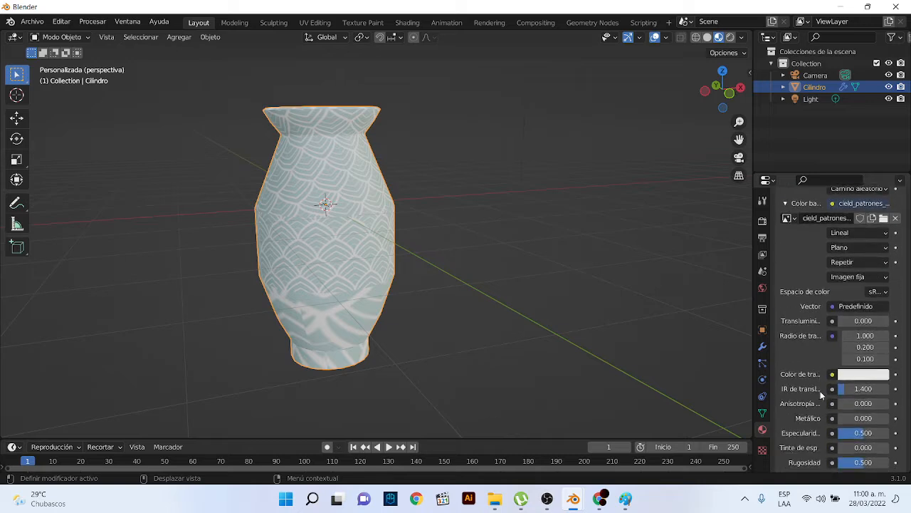
pyautogui.scroll(-2, 821, 393)
pyautogui.moveTo(844, 380); pyautogui.dragTo(890, 380)
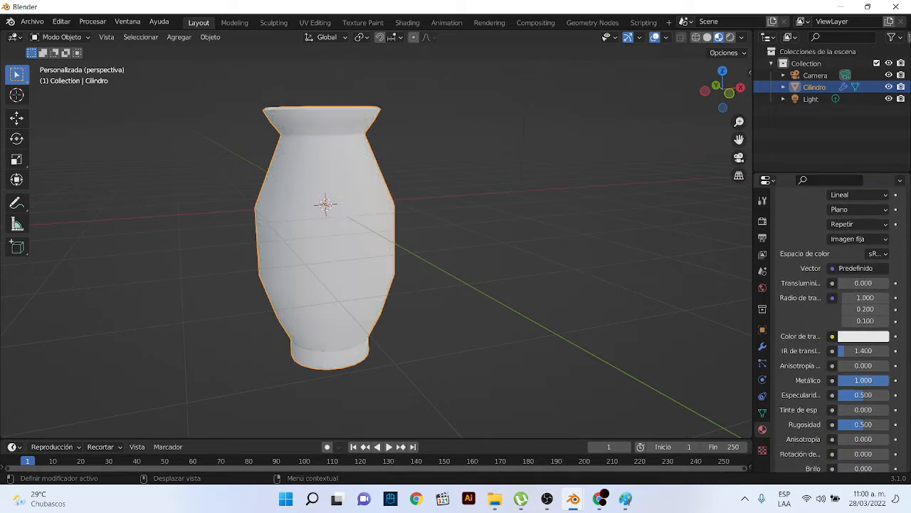
pyautogui.moveTo(889, 380); pyautogui.dragTo(837, 380)
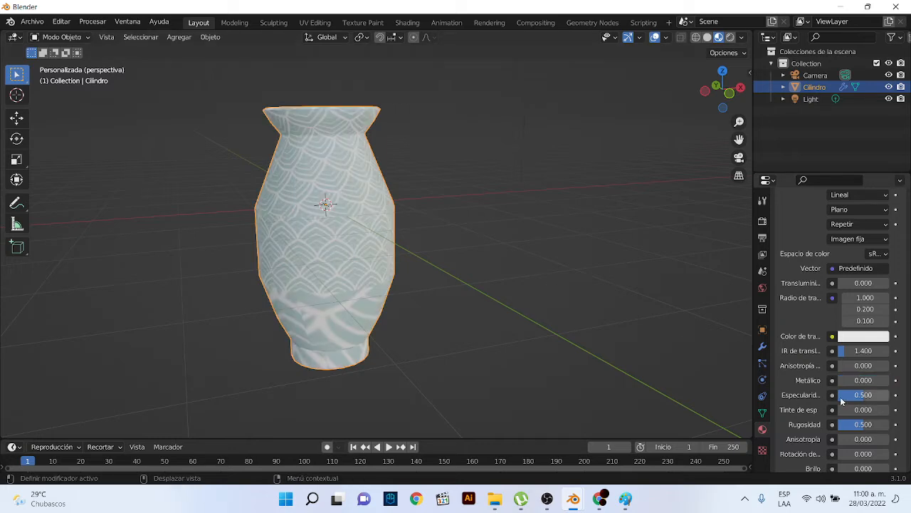
pyautogui.moveTo(863, 425); pyautogui.dragTo(849, 424)
pyautogui.moveTo(405, 242); pyautogui.dragTo(536, 228, button='middle')
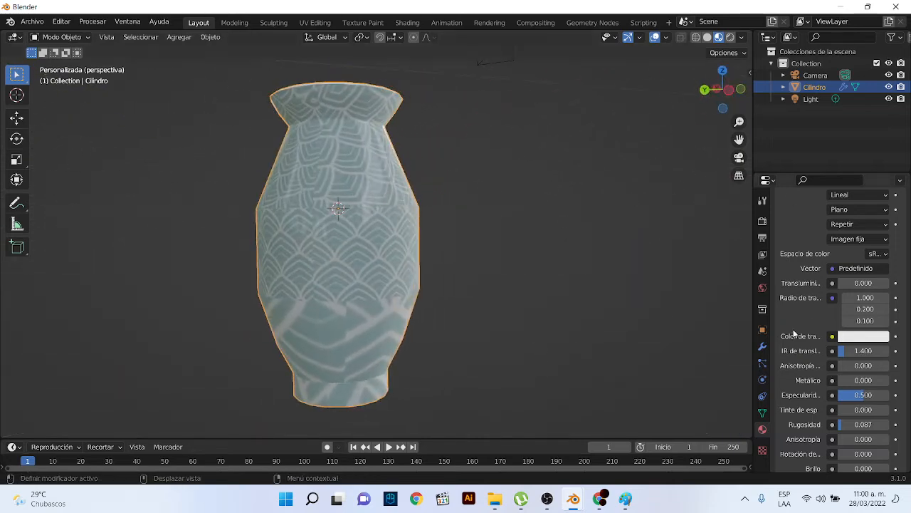
# Enable the Subdivision modifier's smoothing on the vase for both the viewport and the render
pyautogui.click(762, 346)
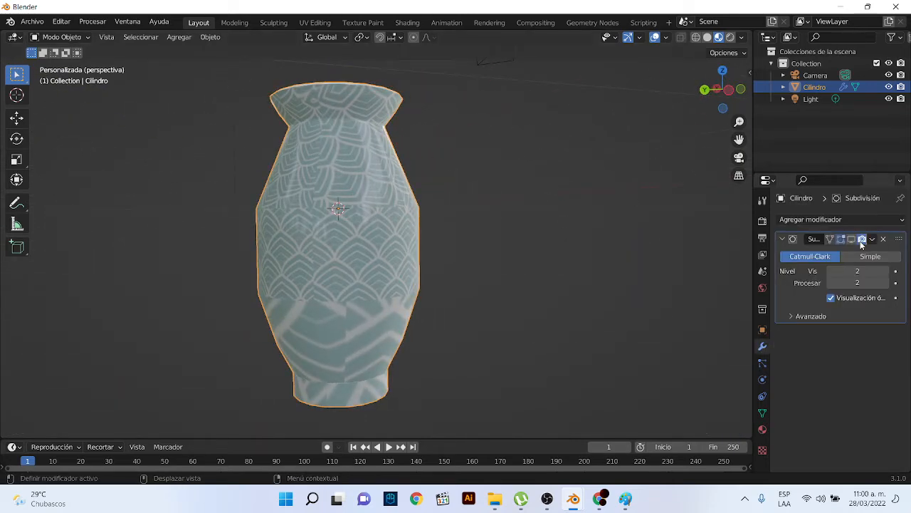
pyautogui.click(851, 238)
pyautogui.moveTo(462, 185); pyautogui.dragTo(288, 175, button='middle')
pyautogui.scroll(2, 385, 212)
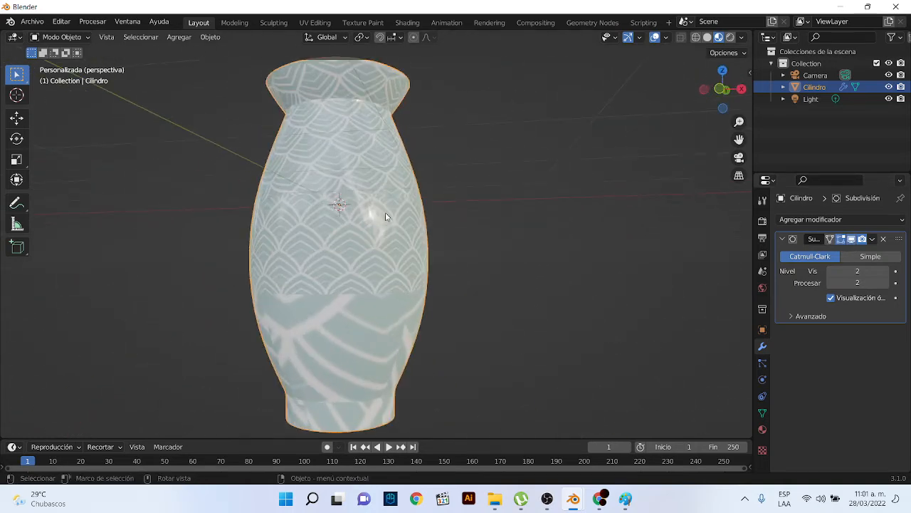
# Enter Edit Mode on the vase and undo the recent UV moves, rotations and scaling of the upper and middle bands
pyautogui.hotkey('ctrl', 'z')
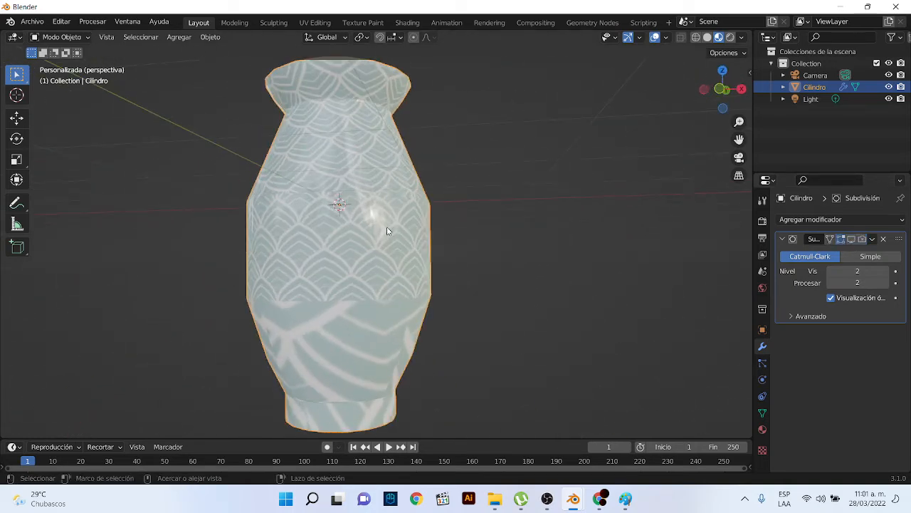
pyautogui.press('Tab')
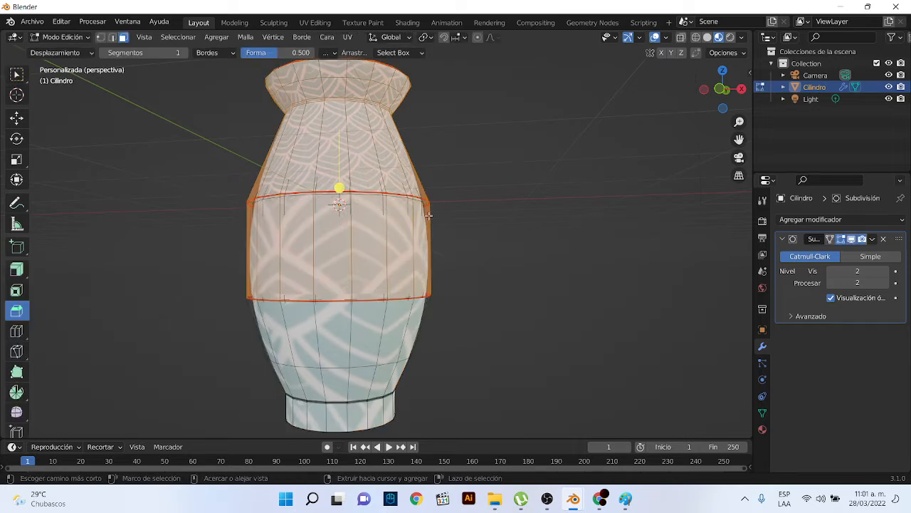
pyautogui.hotkey('ctrl', 'z')
pyautogui.hotkey('ctrl', 'z')
pyautogui.hotkey('ctrl', 'z')
pyautogui.hotkey('ctrl', 'z')
pyautogui.hotkey('ctrl', 'z')
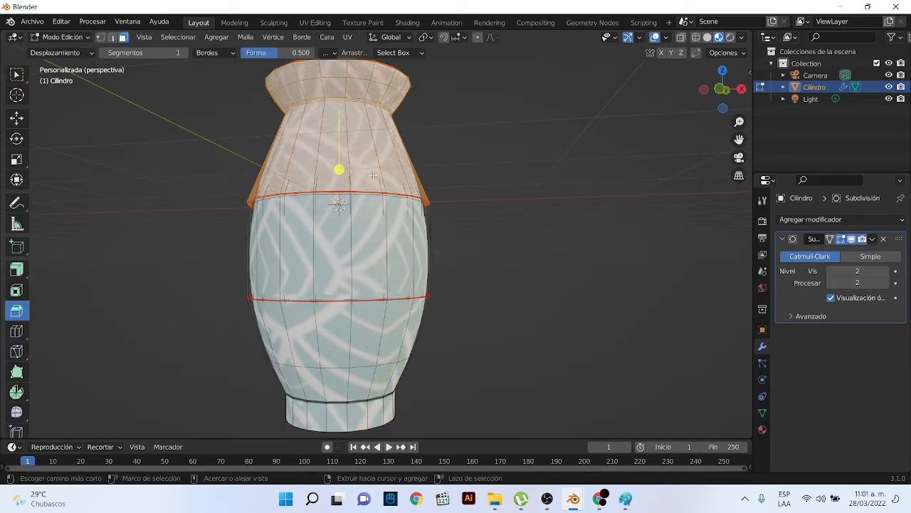
# Return to the UV Editing workspace, select all displayed UVs, and clear the face selection on the vase
pyautogui.moveTo(467, 198); pyautogui.dragTo(450, 249, button='middle')
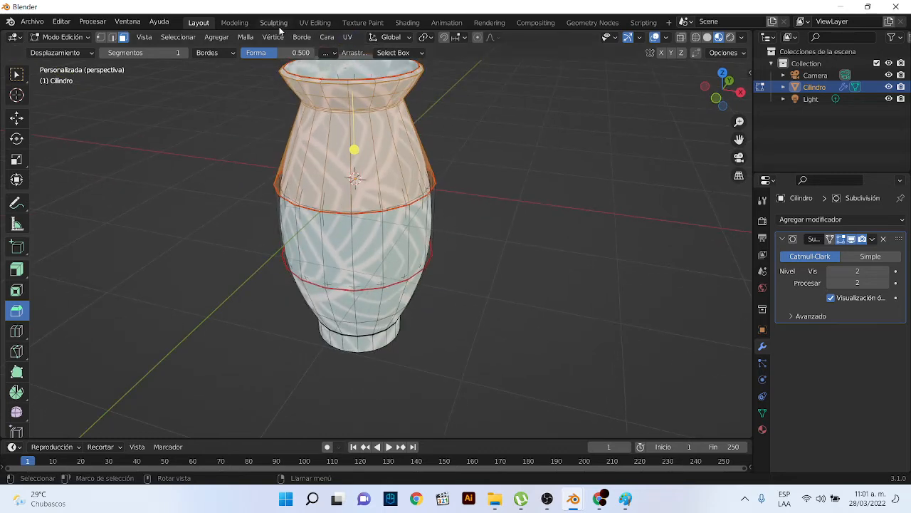
pyautogui.click(311, 23)
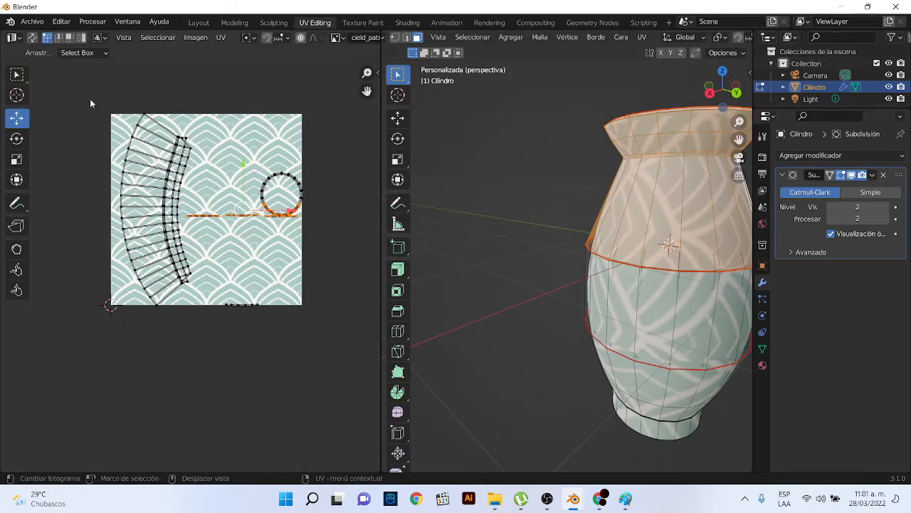
pyautogui.moveTo(107, 87); pyautogui.dragTo(313, 356)
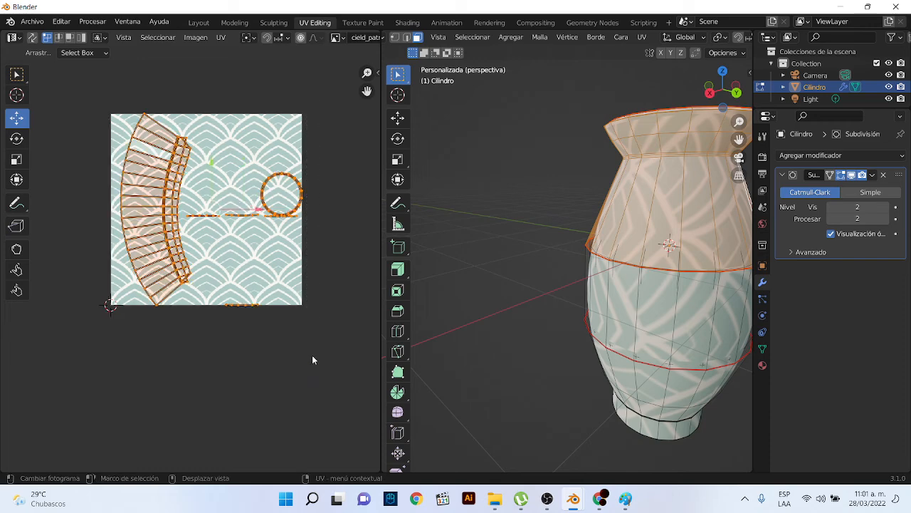
pyautogui.click(538, 254)
pyautogui.moveTo(539, 255); pyautogui.dragTo(533, 207, button='middle')
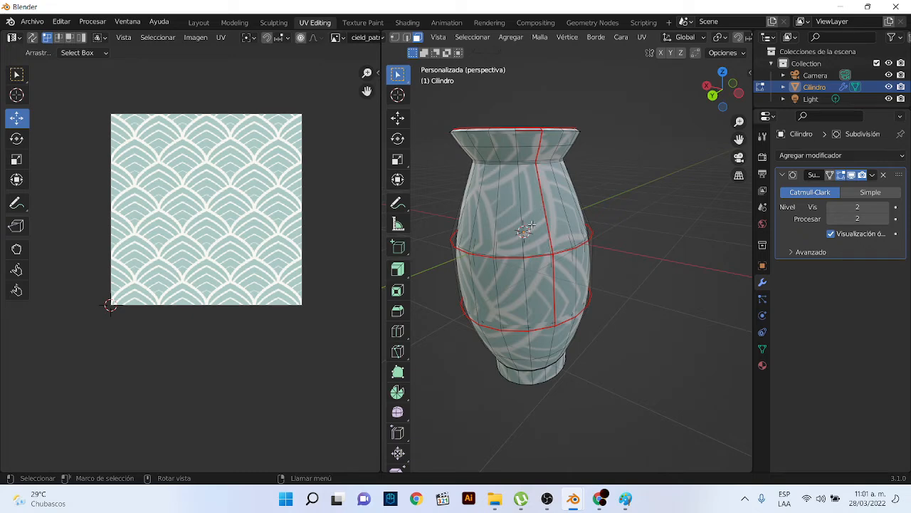
# Try selecting the linked upper body and neck faces, clear the selection, and try the command that unmarks seams
pyautogui.press('l')
pyautogui.rightClick(527, 220)
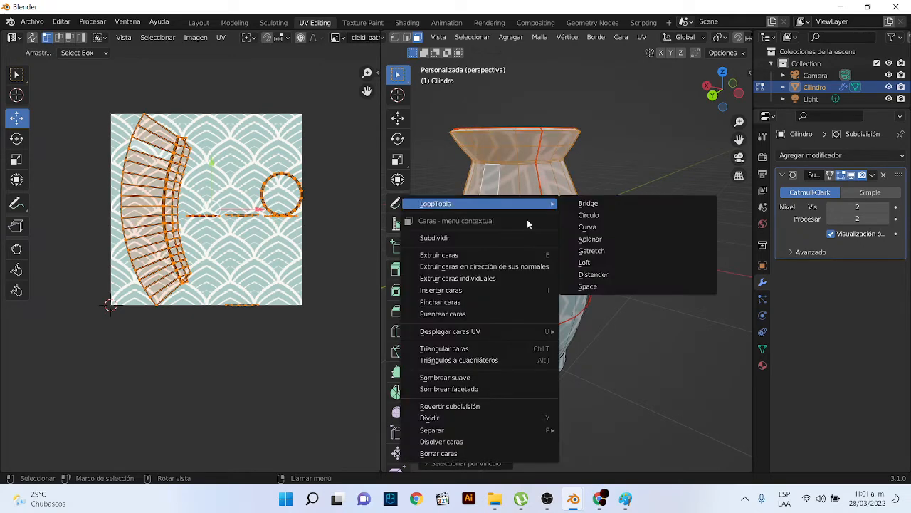
pyautogui.click(634, 341)
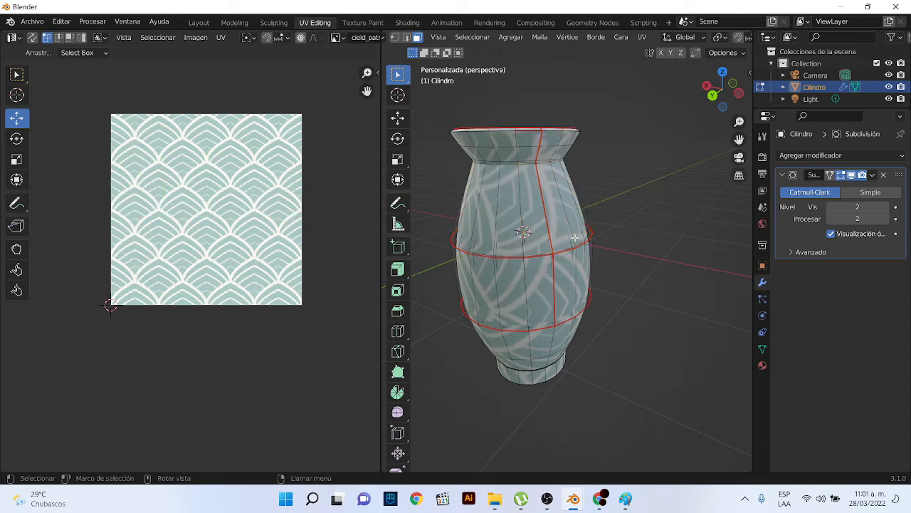
pyautogui.click(642, 37)
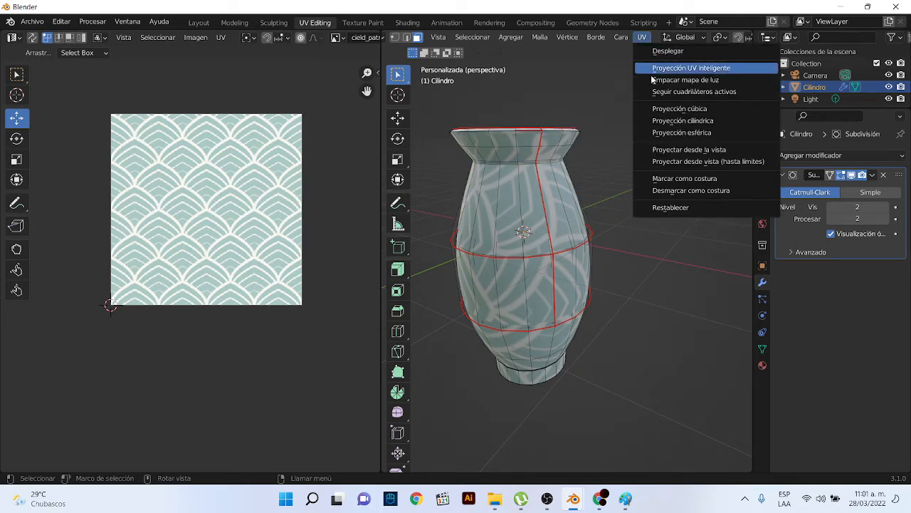
pyautogui.click(691, 192)
# Select the linked faces of the vase's upper body, middle band and lower body together
pyautogui.click(537, 232)
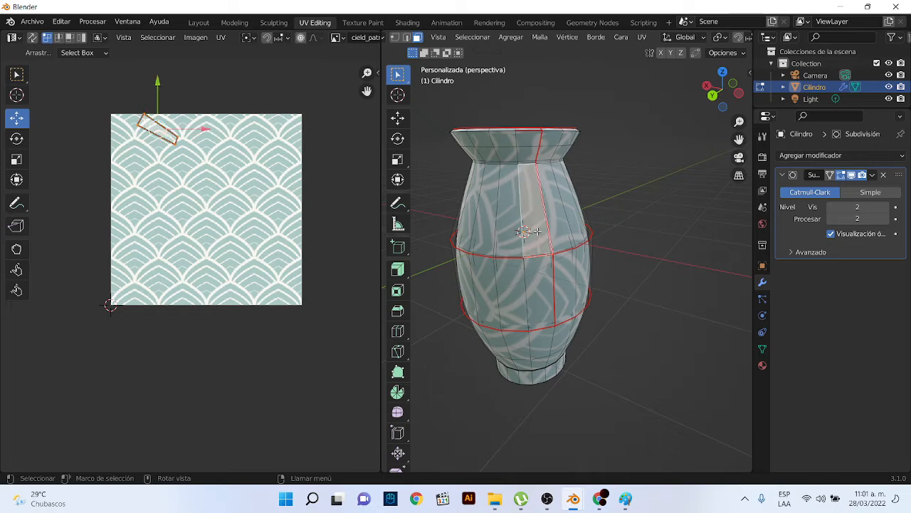
pyautogui.press('l')
pyautogui.press('l')
pyautogui.press('l')
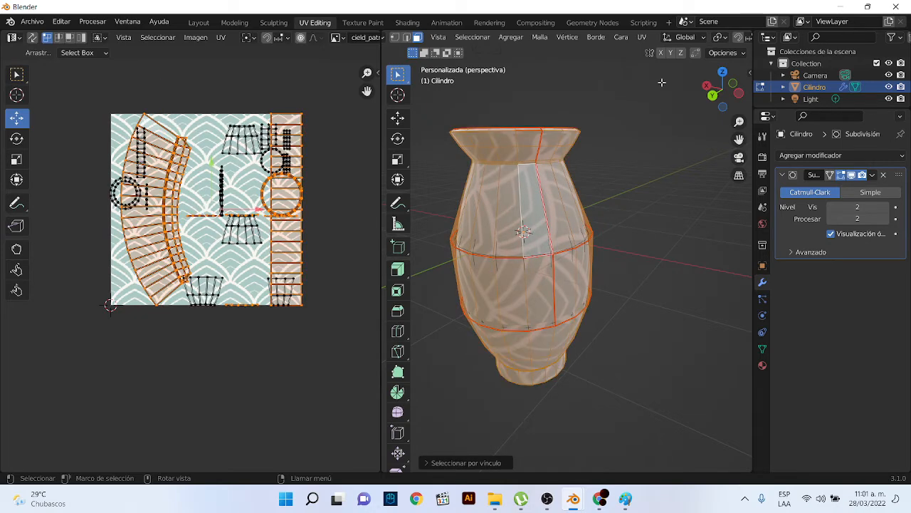
# Unmark the seams on the selected vase geometry and clear the selection
pyautogui.click(643, 38)
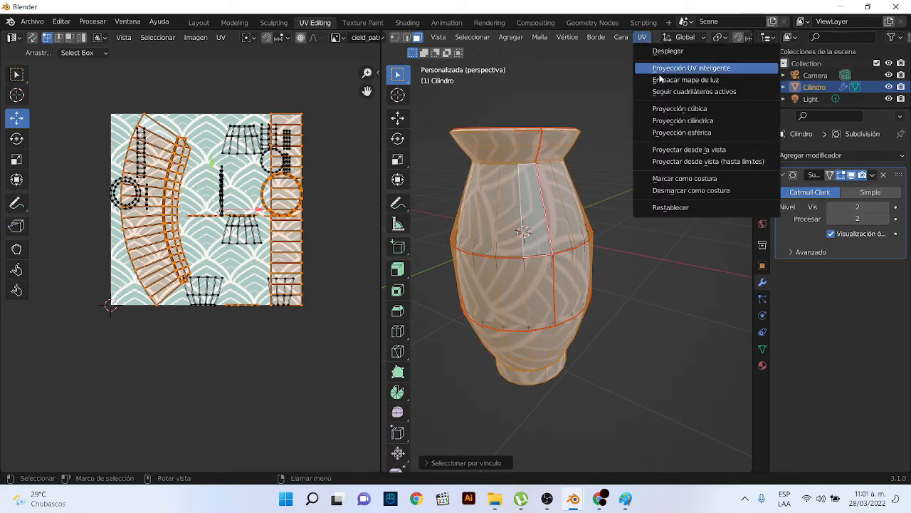
pyautogui.click(694, 190)
pyautogui.click(649, 184)
# Try selecting a face loop from the vase's rim, clear it, and switch to edge selection mode
pyautogui.scroll(1, 585, 183)
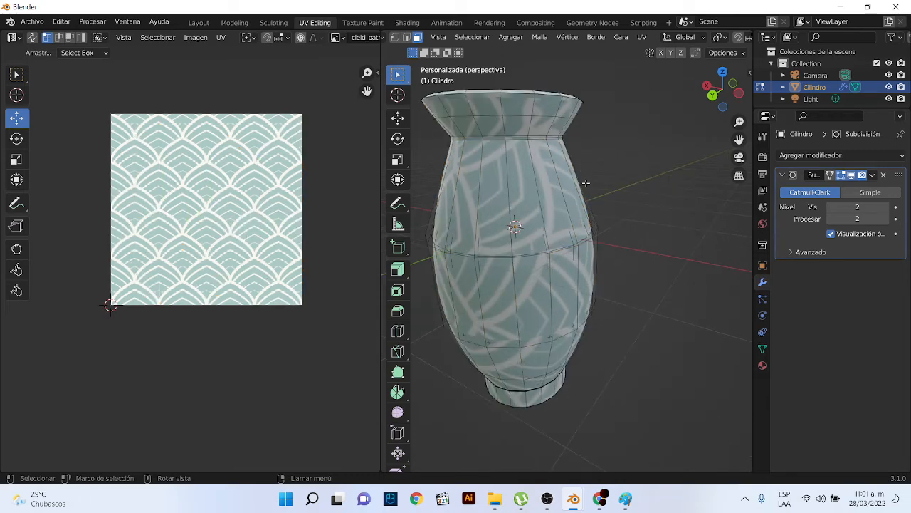
pyautogui.keyDown('shift'); pyautogui.moveTo(523, 210); pyautogui.dragTo(580, 245, button='middle'); pyautogui.keyUp('shift')
pyautogui.scroll(1, 587, 169)
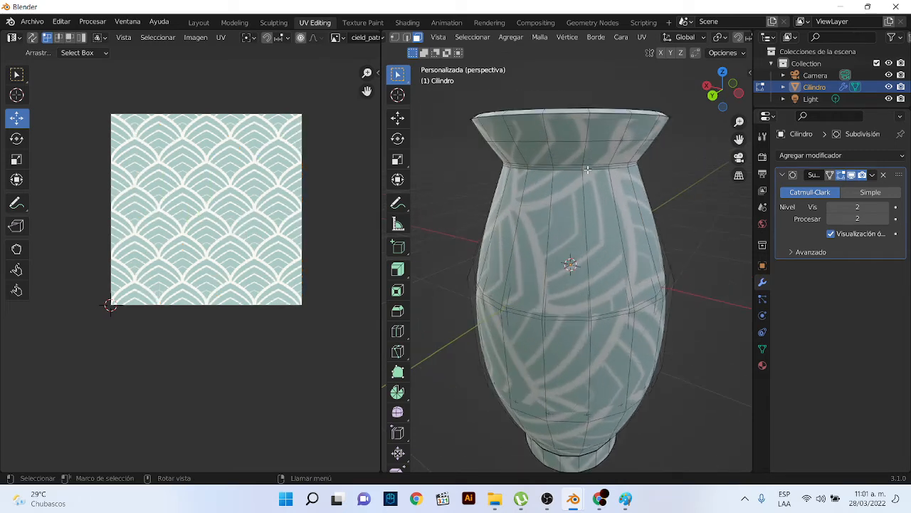
pyautogui.moveTo(591, 184); pyautogui.dragTo(580, 212, button='middle')
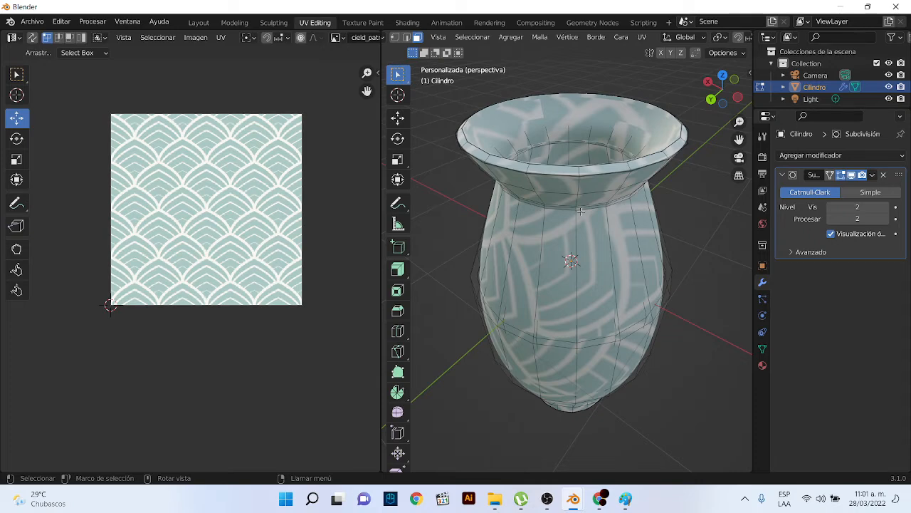
pyautogui.moveTo(581, 210); pyautogui.dragTo(572, 175, button='middle')
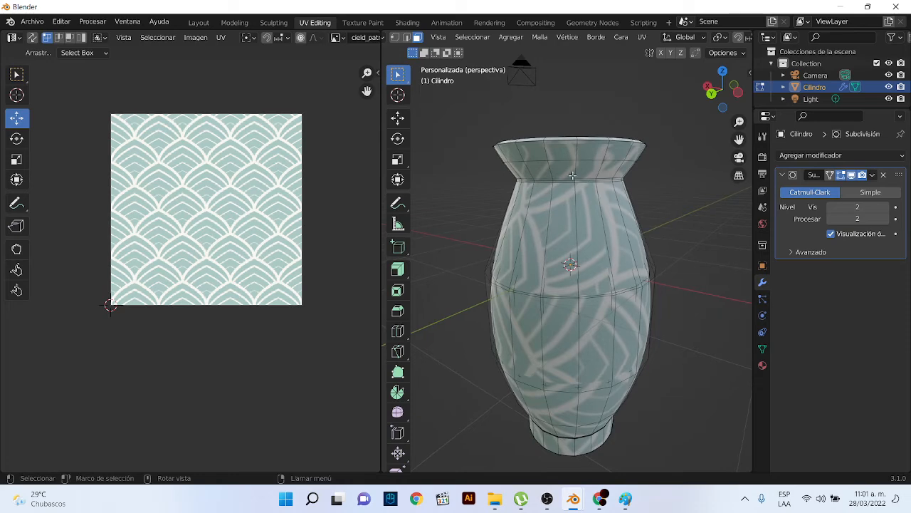
pyautogui.keyDown('alt'); pyautogui.click(560, 140); pyautogui.keyUp('alt')
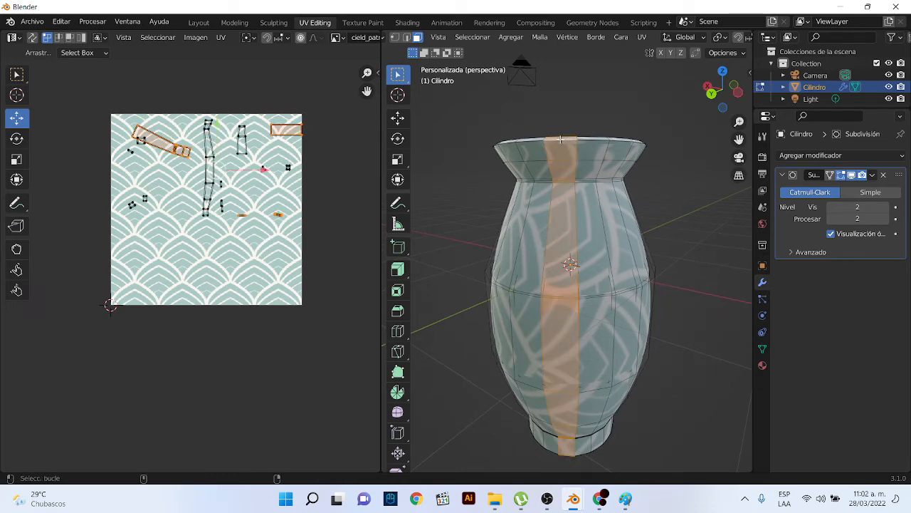
pyautogui.click(491, 145)
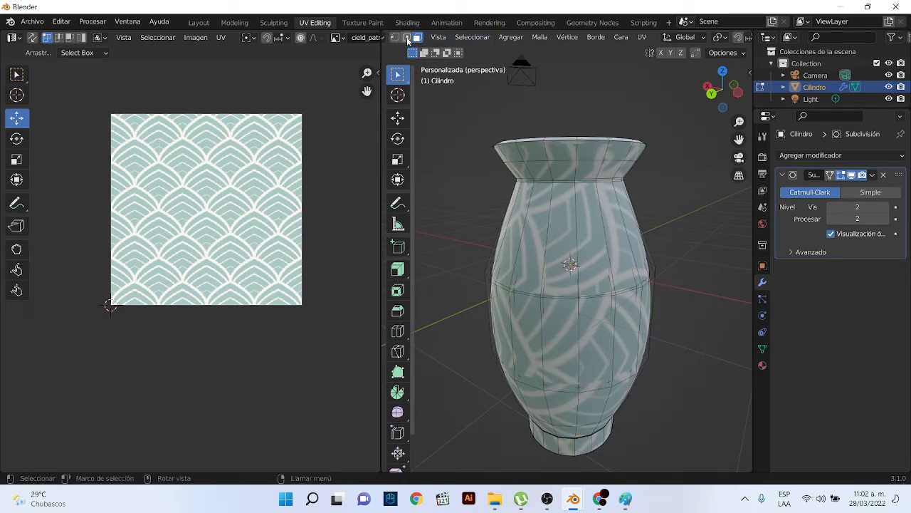
pyautogui.click(405, 37)
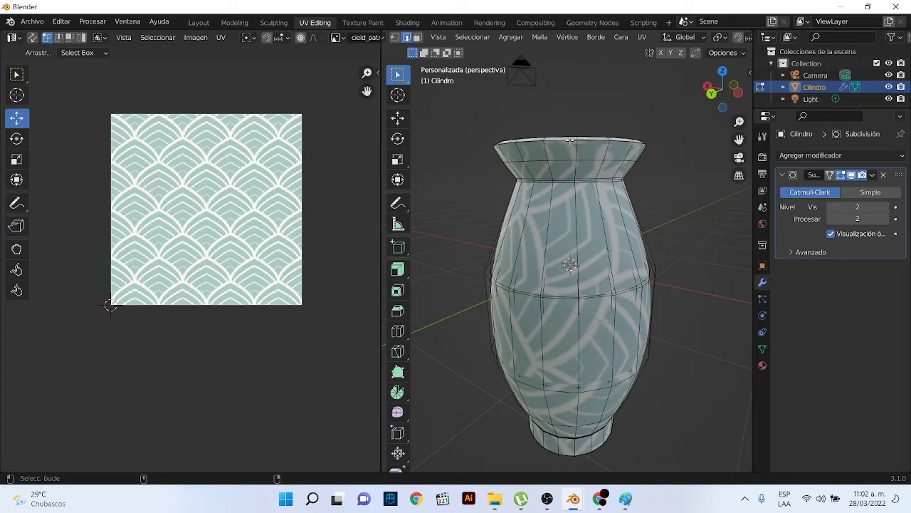
# Select the edge loops around the rim and base together with one vertical edge line along the foot and body
pyautogui.moveTo(575, 180); pyautogui.dragTo(525, 271, button='middle')
pyautogui.scroll(6, 525, 271)
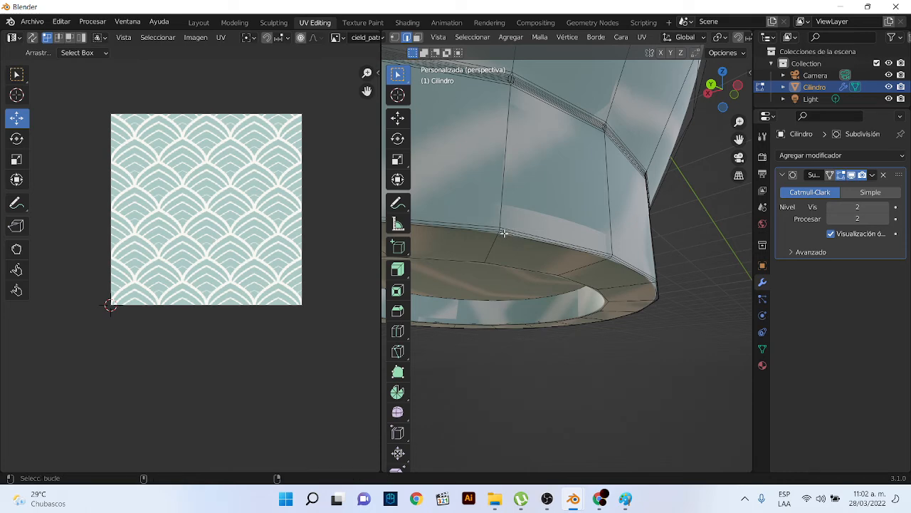
pyautogui.scroll(-5, 503, 233)
pyautogui.moveTo(504, 232); pyautogui.dragTo(427, 313, button='middle')
pyautogui.scroll(6, 653, 313)
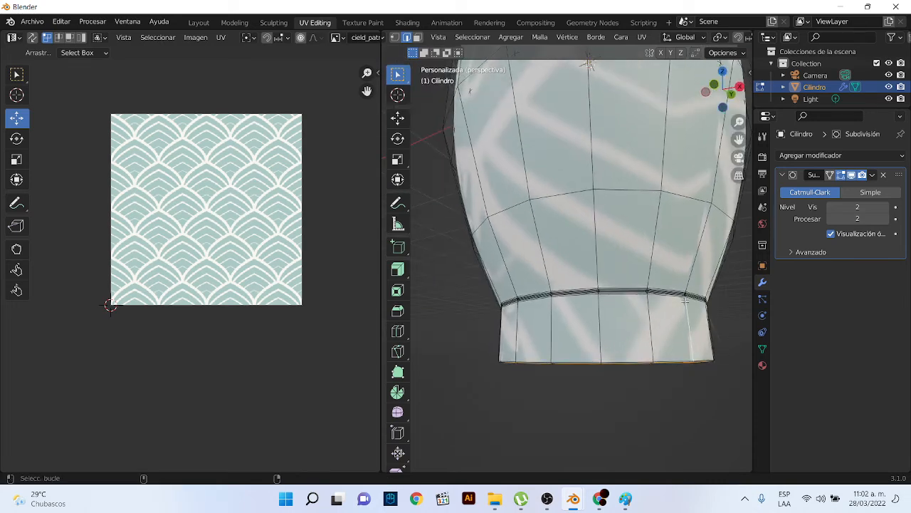
pyautogui.scroll(3, 686, 306)
pyautogui.moveTo(708, 329); pyautogui.dragTo(574, 332, button='middle')
pyautogui.scroll(2, 661, 328)
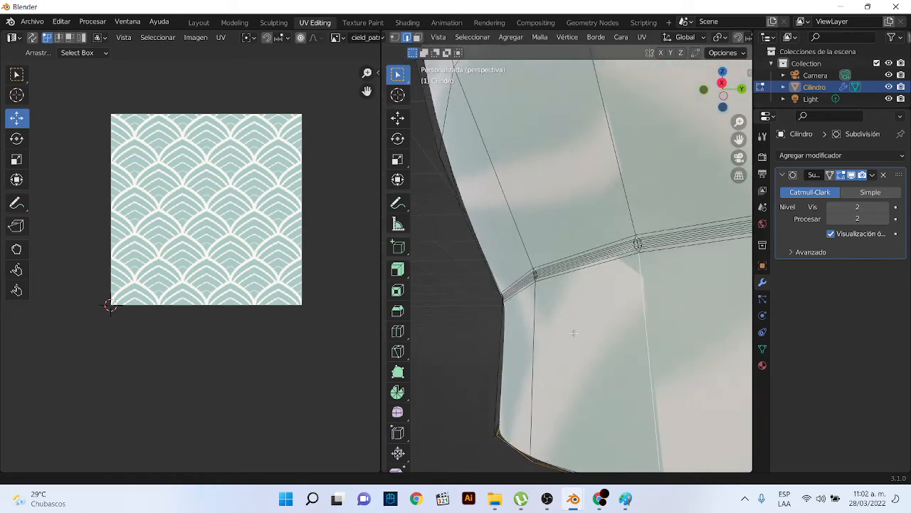
pyautogui.keyDown('alt'); pyautogui.click(640, 246); pyautogui.keyUp('alt')
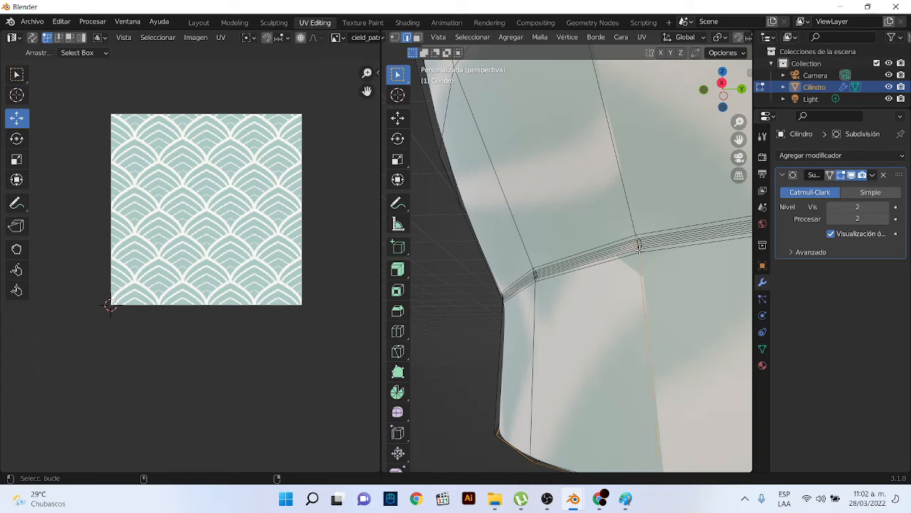
pyautogui.keyDown('alt'); pyautogui.keyDown('shift'); pyautogui.click(634, 228); pyautogui.keyUp('shift'); pyautogui.keyUp('alt')
# Mark the selected rim, base and vertical edges of the vase as seams
pyautogui.scroll(-6, 632, 239)
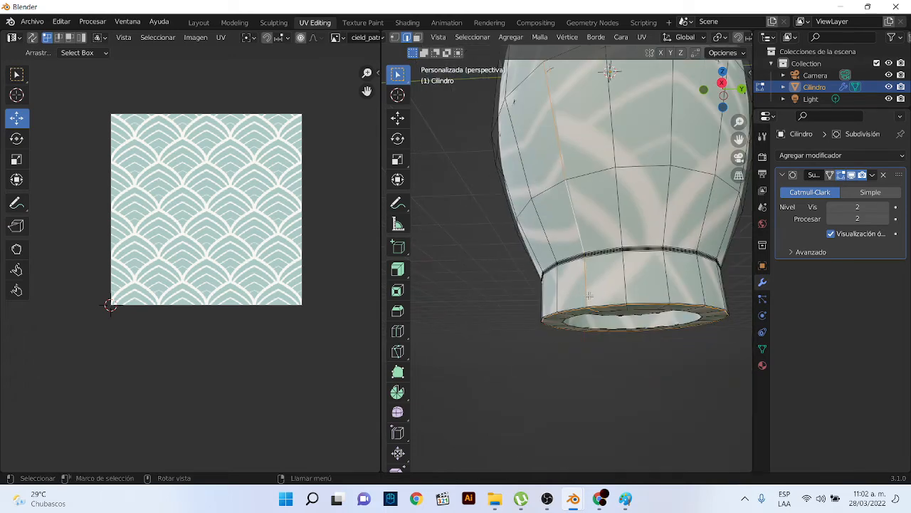
pyautogui.moveTo(621, 255); pyautogui.dragTo(720, 315, button='middle')
pyautogui.scroll(-4, 594, 275)
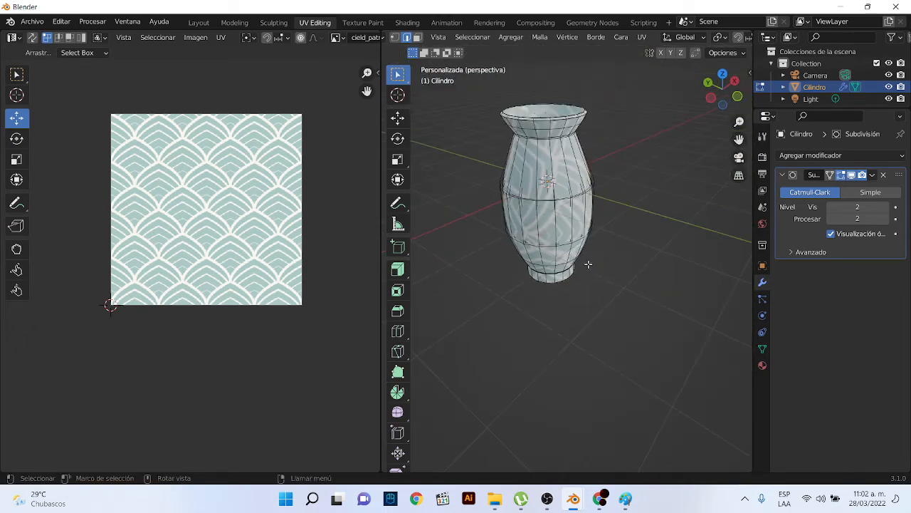
pyautogui.moveTo(570, 146); pyautogui.dragTo(596, 172, button='middle')
pyautogui.scroll(2, 535, 143)
pyautogui.scroll(2, 535, 143)
pyautogui.moveTo(536, 142); pyautogui.dragTo(576, 133, button='middle')
pyautogui.scroll(-3, 558, 161)
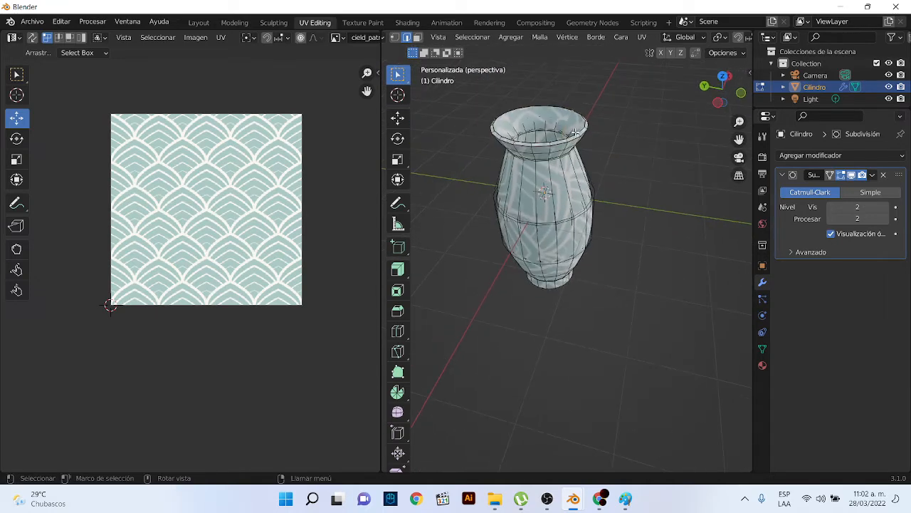
pyautogui.scroll(2, 568, 149)
pyautogui.rightClick(569, 146)
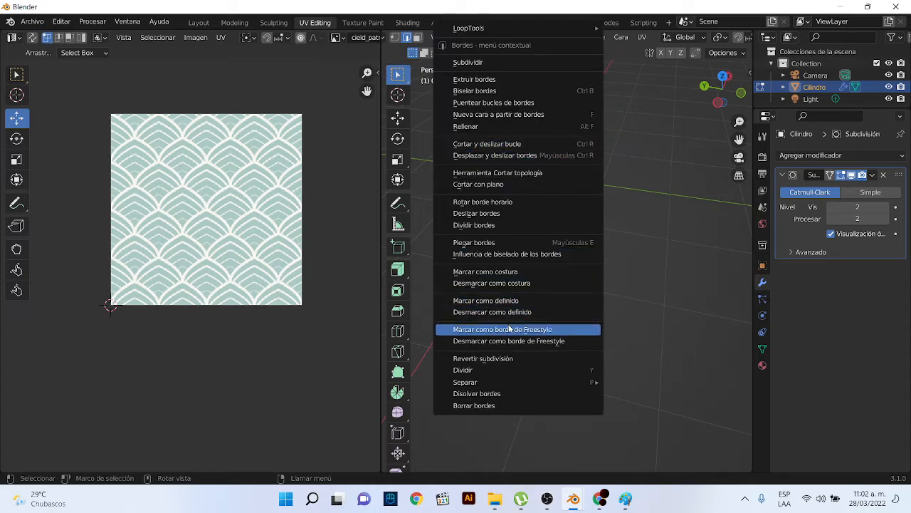
pyautogui.click(493, 272)
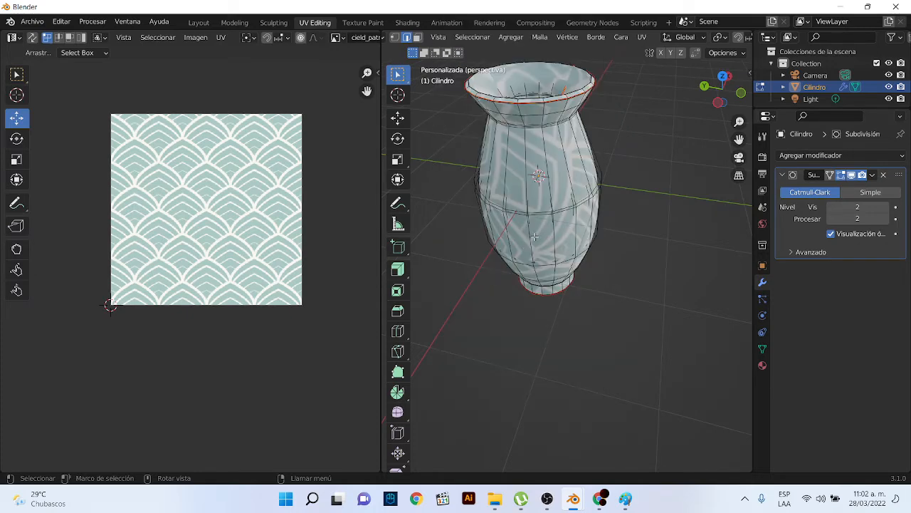
# Select the whole vase mesh and unwrap it along the new seams
pyautogui.moveTo(534, 237); pyautogui.dragTo(562, 169, button='middle')
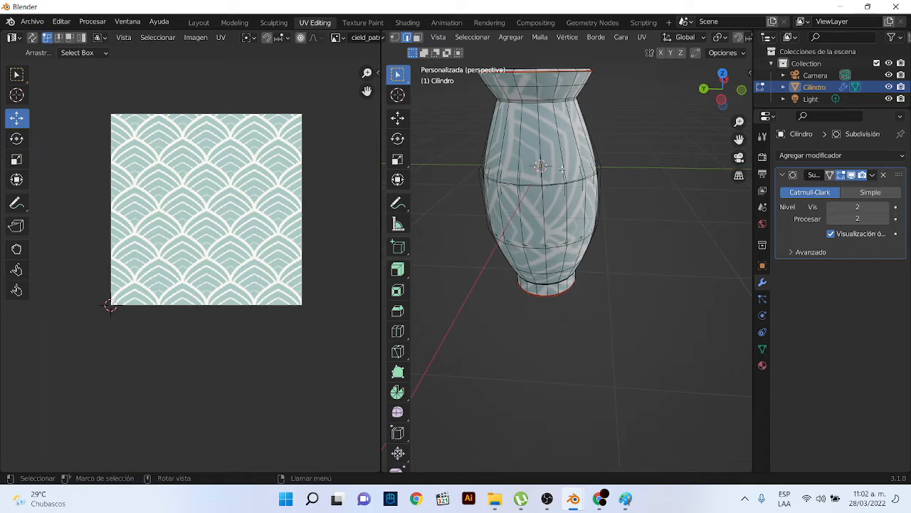
pyautogui.press('a')
pyautogui.click(641, 37)
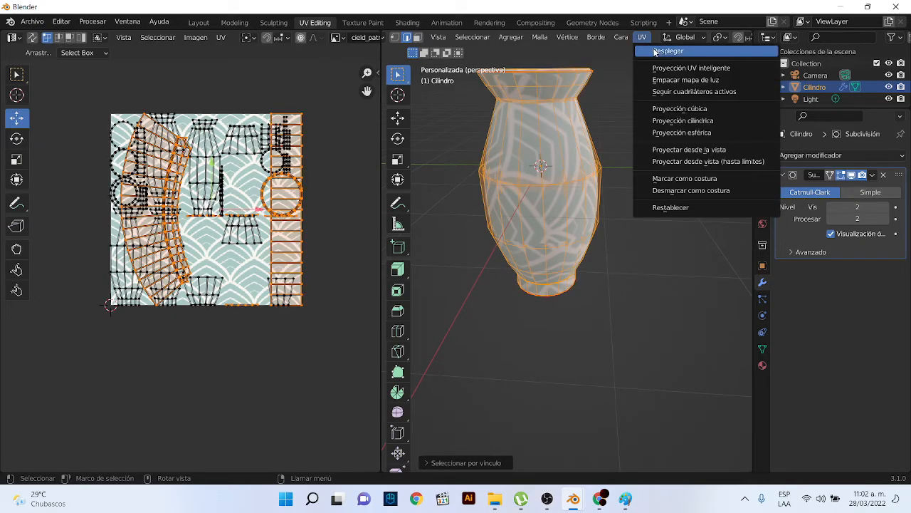
pyautogui.click(655, 51)
pyautogui.moveTo(592, 171); pyautogui.dragTo(609, 167, button='middle')
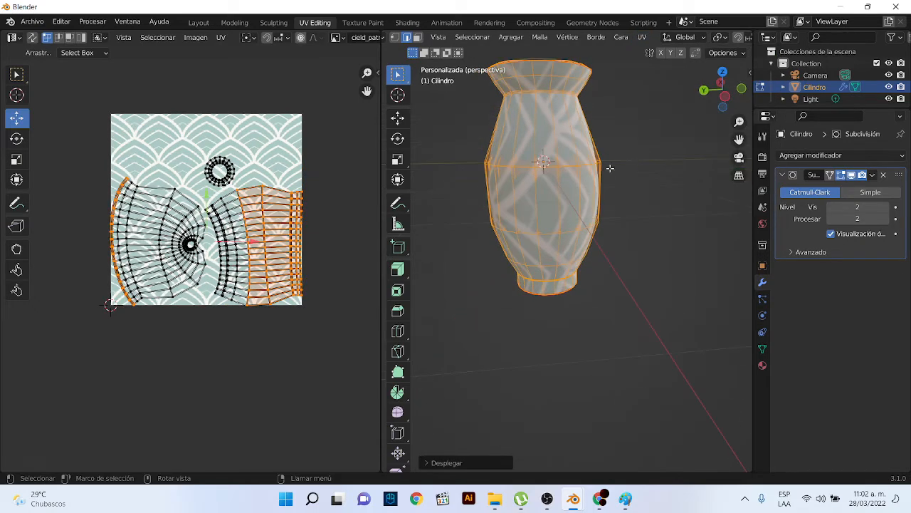
# Select all of the vase's UV islands and scale them up by about 4.09
pyautogui.moveTo(92, 126); pyautogui.dragTo(348, 362)
pyautogui.press('s')
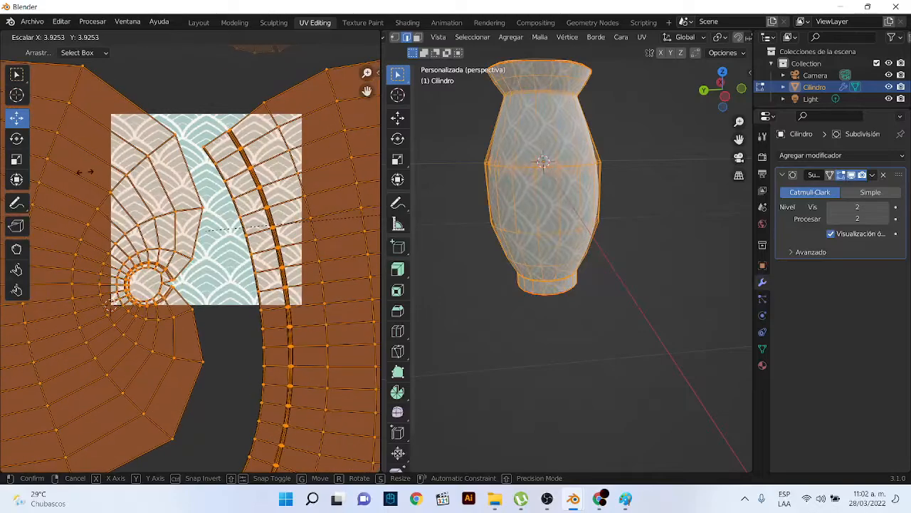
pyautogui.click(196, 187)
pyautogui.scroll(-3, 196, 186)
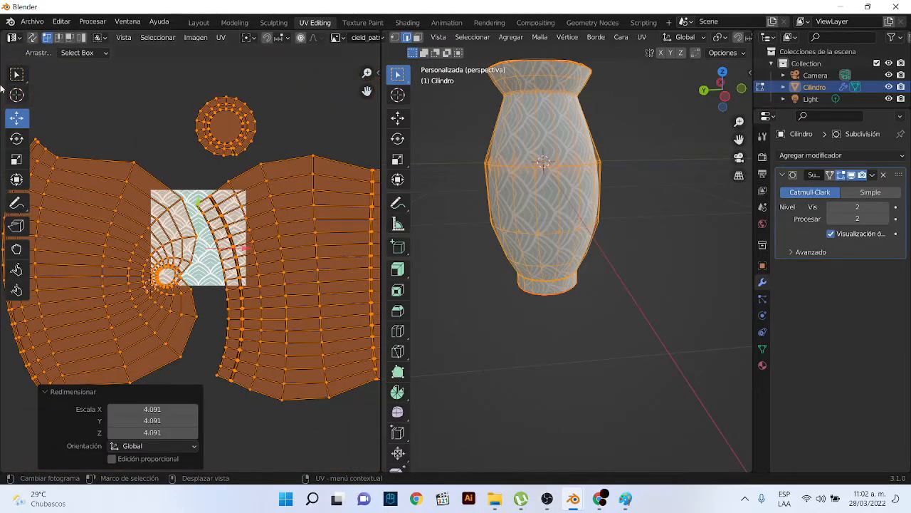
# Rotate all UV islands counterclockwise around their center, then deselect the vase mesh
pyautogui.click(23, 141)
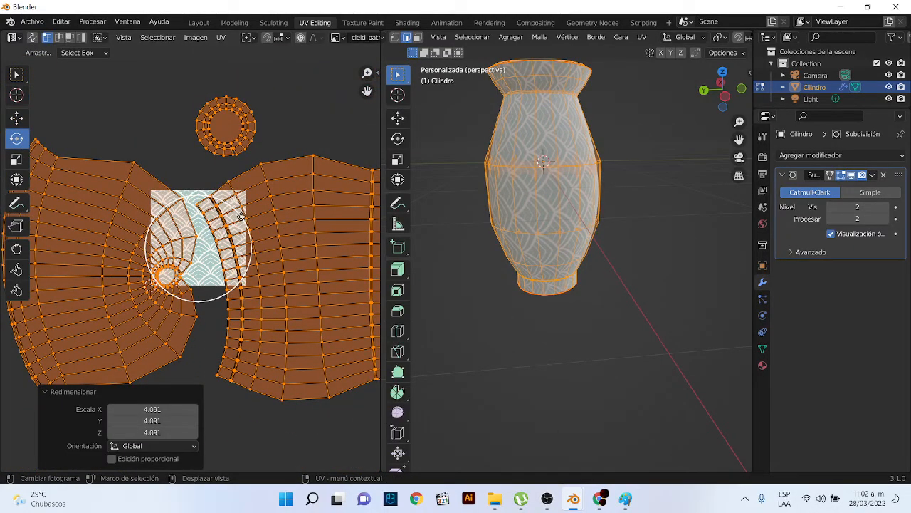
pyautogui.moveTo(241, 216); pyautogui.dragTo(182, 167)
pyautogui.click(556, 317)
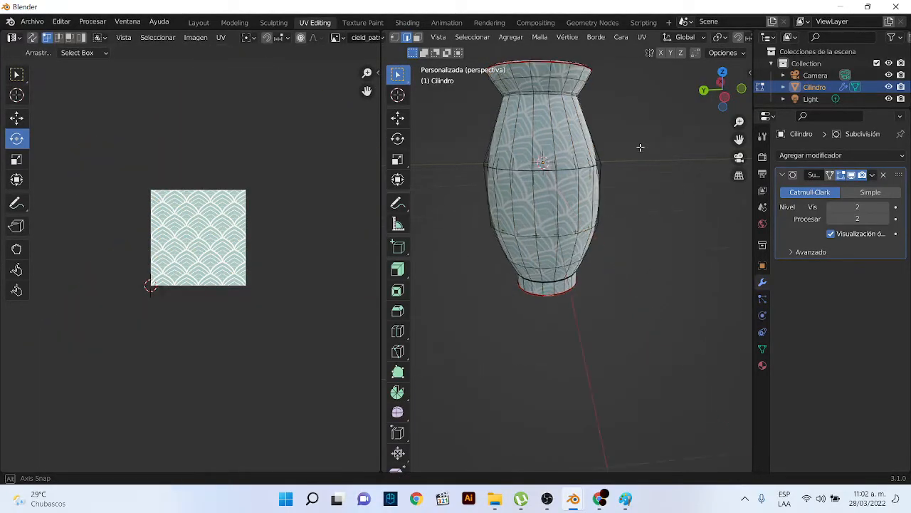
# Examine how the pattern wraps around the vase's body, rim and interior
pyautogui.moveTo(640, 147); pyautogui.dragTo(509, 132, button='middle')
pyautogui.scroll(5, 513, 247)
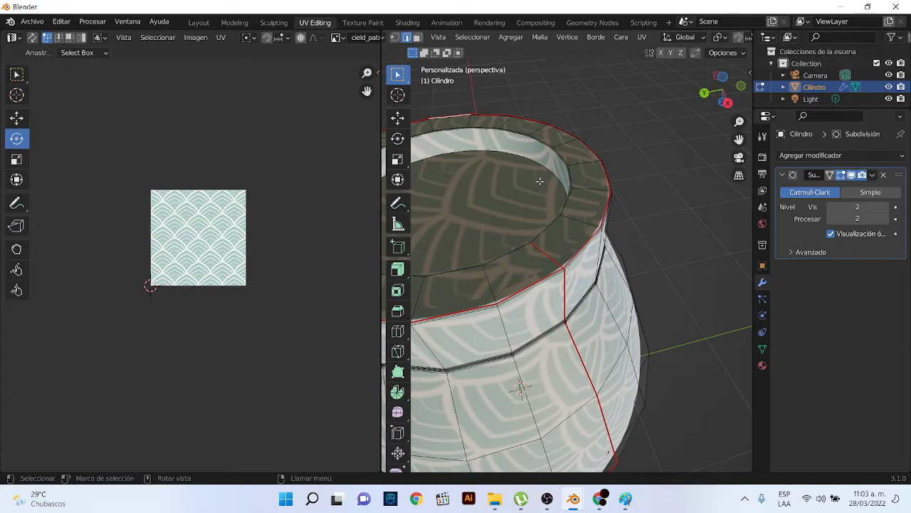
pyautogui.scroll(-3, 540, 181)
pyautogui.moveTo(540, 182); pyautogui.dragTo(530, 435, button='middle')
pyautogui.scroll(-3, 569, 242)
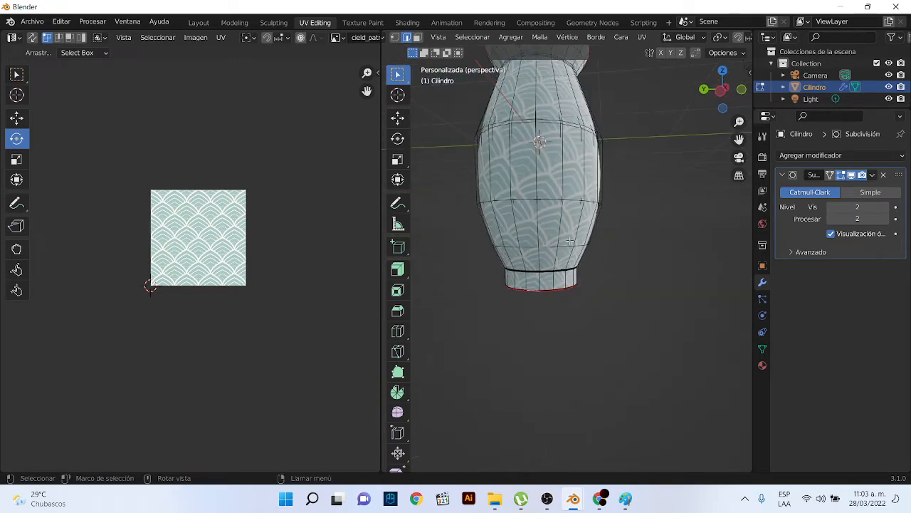
pyautogui.moveTo(569, 241); pyautogui.dragTo(566, 286, button='middle')
pyautogui.scroll(-2, 566, 286)
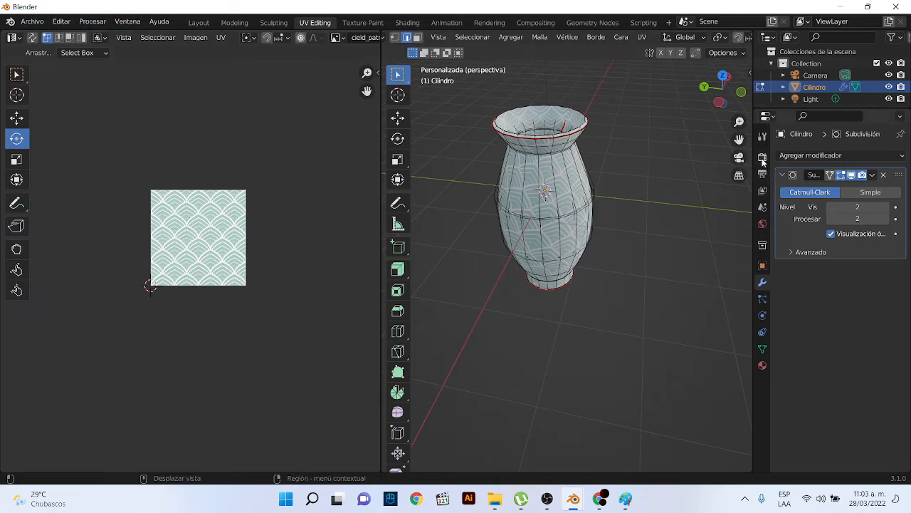
# Return to the Layout workspace and set the vase material's roughness to 0
pyautogui.click(206, 22)
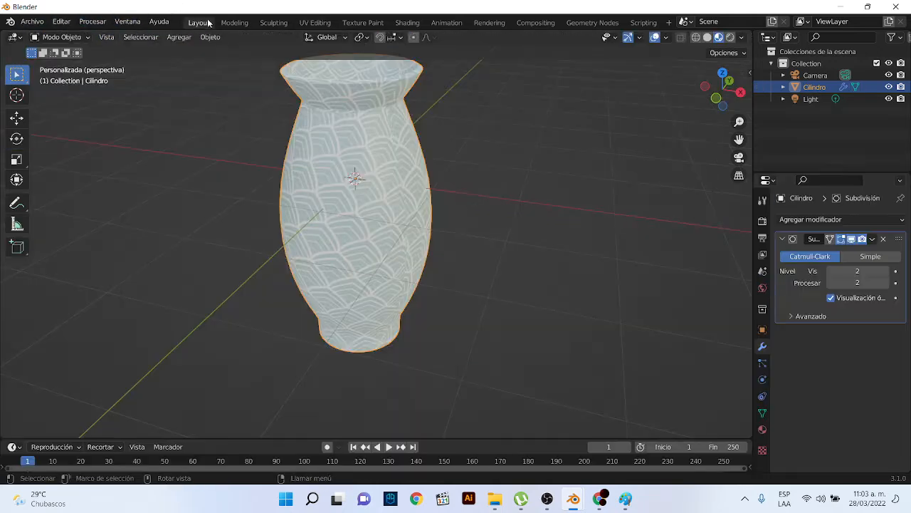
pyautogui.click(763, 430)
pyautogui.scroll(-10, 841, 433)
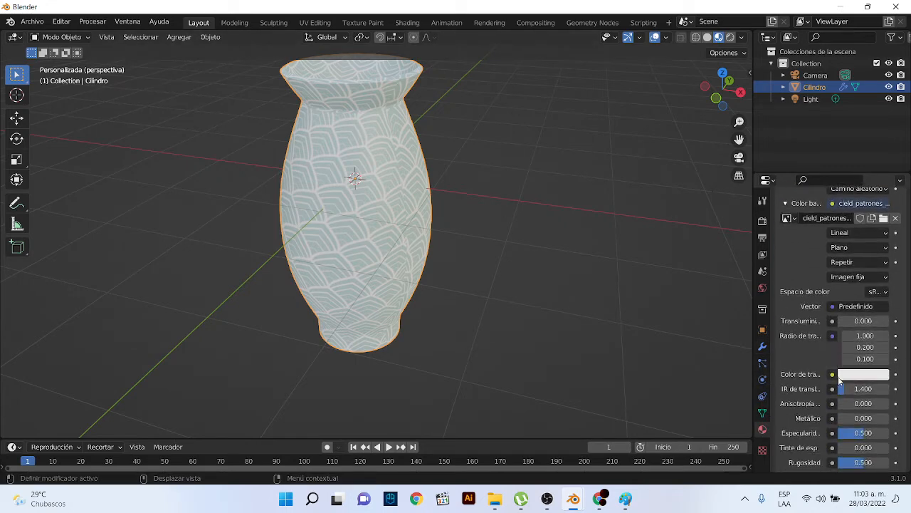
pyautogui.scroll(-2, 841, 432)
pyautogui.moveTo(863, 425); pyautogui.dragTo(837, 424)
pyautogui.moveTo(527, 328); pyautogui.dragTo(444, 270, button='middle')
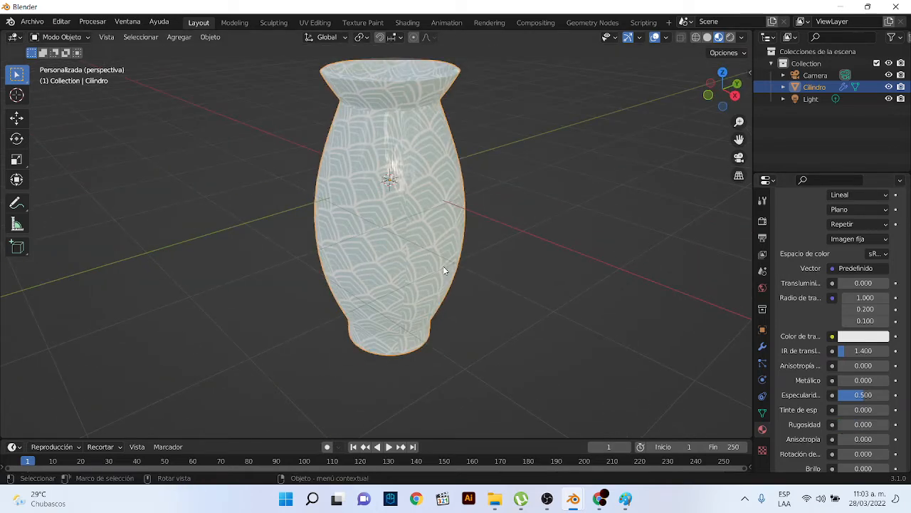
# Return to the UV Editing workspace, select the whole linked vase mesh and scale its UV islands down to about 0.196
pyautogui.click(317, 22)
pyautogui.scroll(4, 209, 248)
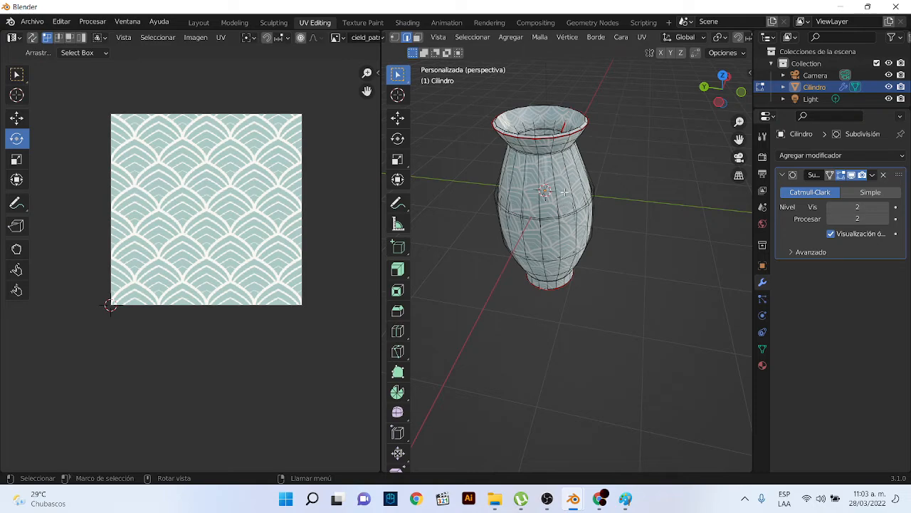
pyautogui.press('l')
pyautogui.scroll(-3, 269, 212)
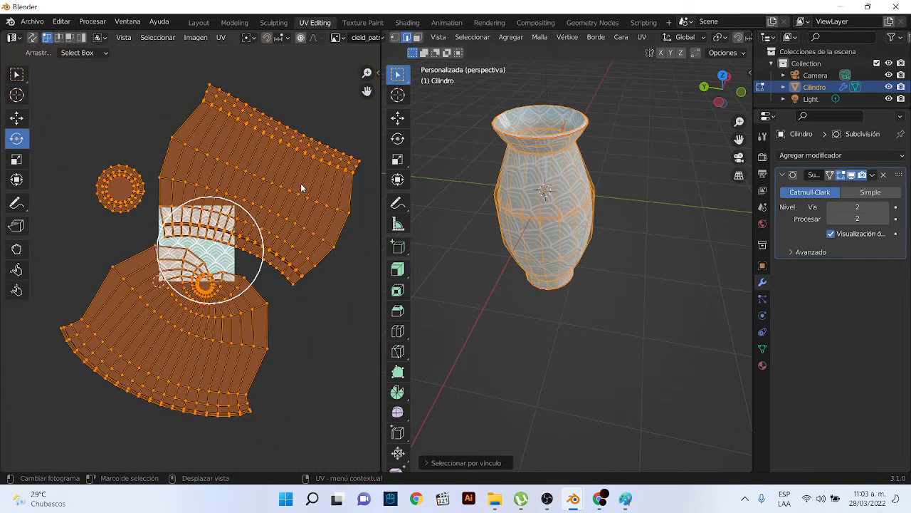
pyautogui.press('s')
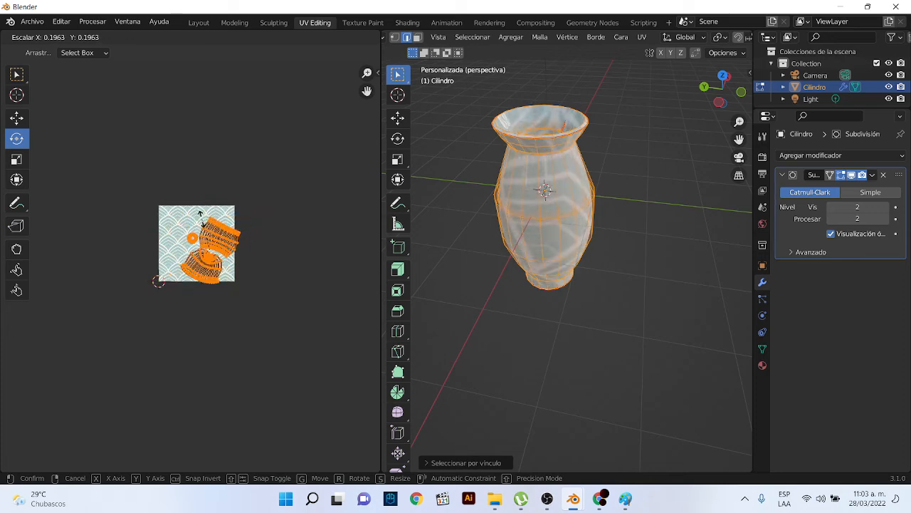
pyautogui.click(202, 218)
pyautogui.scroll(4, 191, 265)
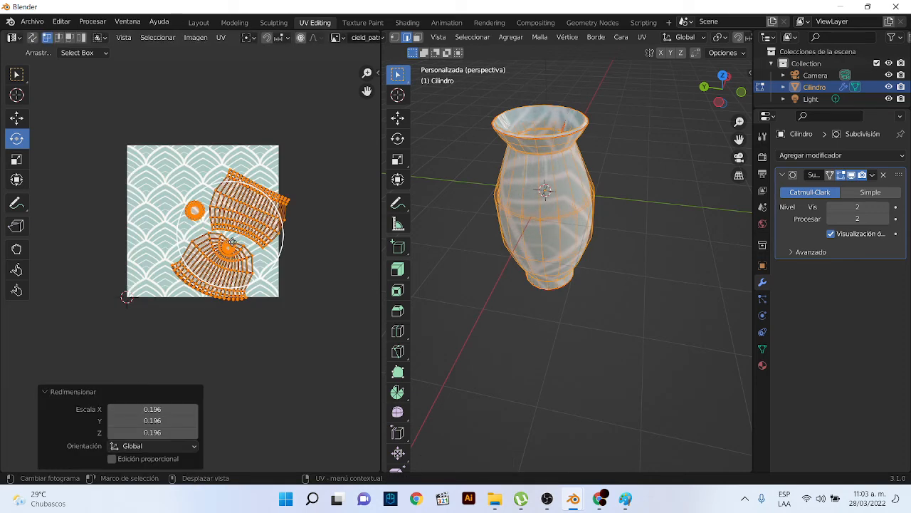
# Center the UV islands over the pattern image and scale them by about 1.062, keeping them inside its borders
pyautogui.click(17, 118)
pyautogui.moveTo(276, 230); pyautogui.dragTo(281, 167)
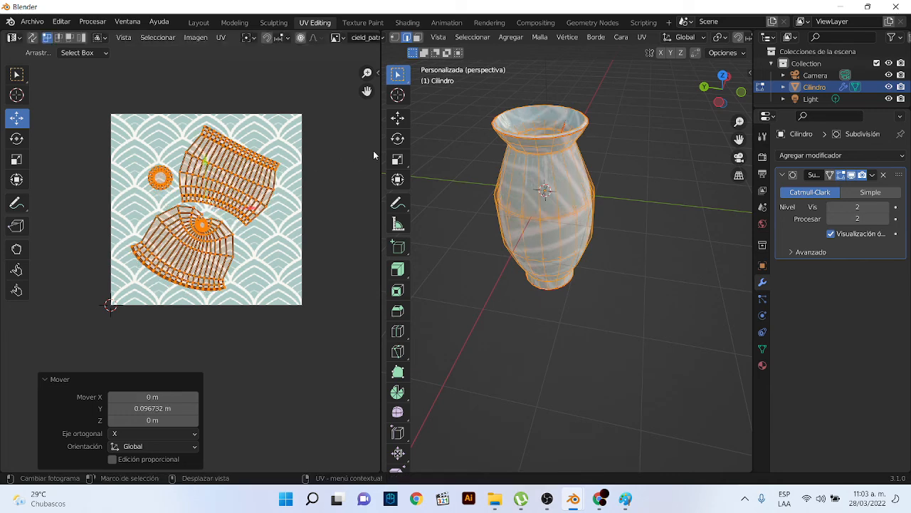
pyautogui.press('s')
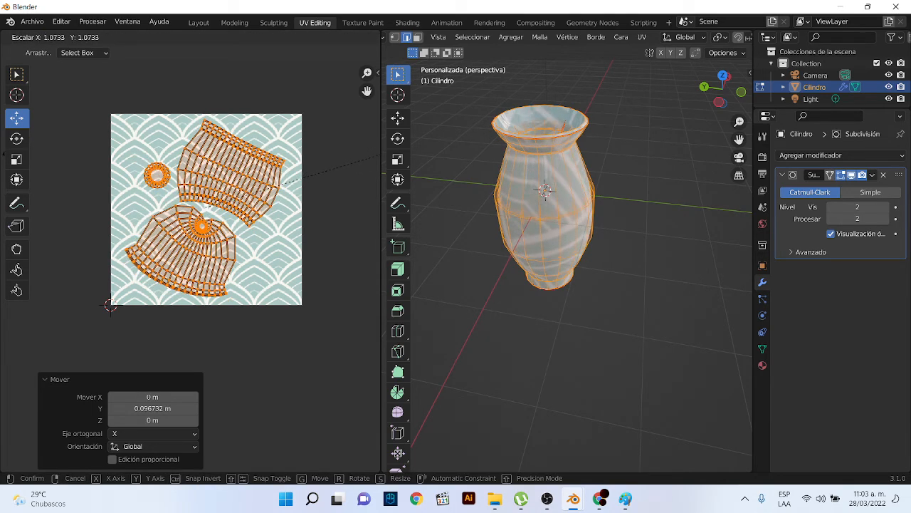
pyautogui.click(376, 156)
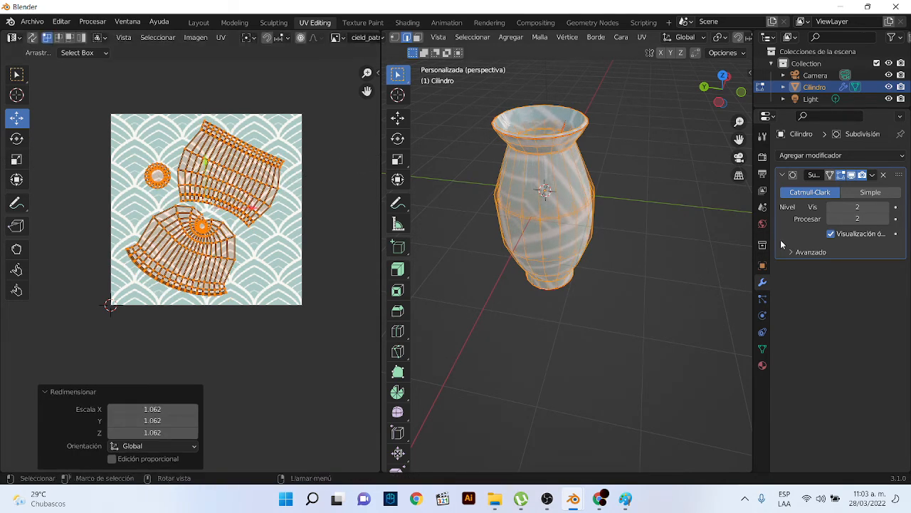
# Remove the pattern image from the vase material's base color texture
pyautogui.click(763, 365)
pyautogui.scroll(-2, 836, 363)
pyautogui.scroll(-3, 858, 374)
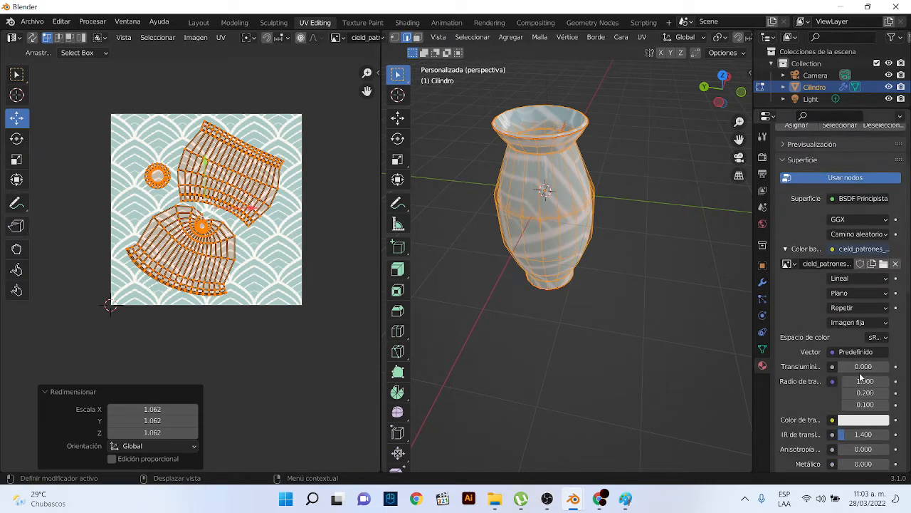
pyautogui.click(896, 265)
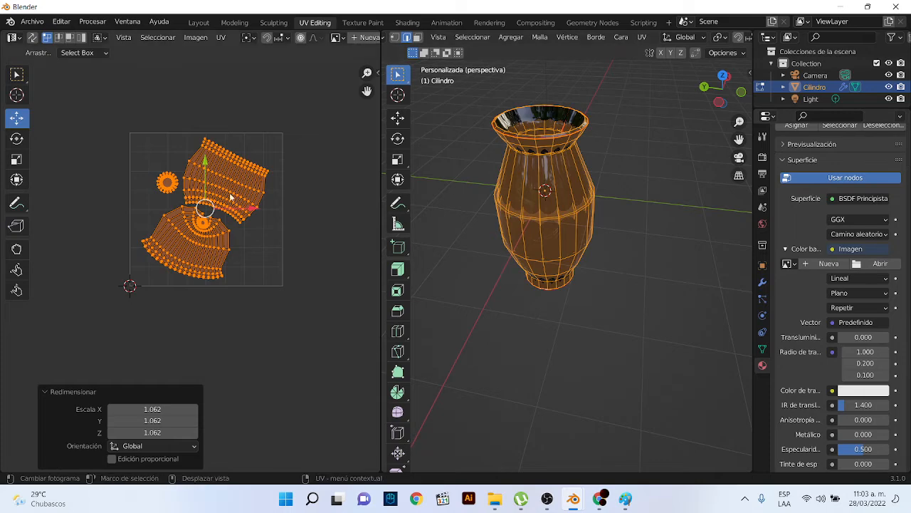
# Deselect all UV islands in the UV editor
pyautogui.click(289, 230)
pyautogui.scroll(1, 155, 213)
pyautogui.moveTo(155, 213); pyautogui.dragTo(179, 257, button='middle')
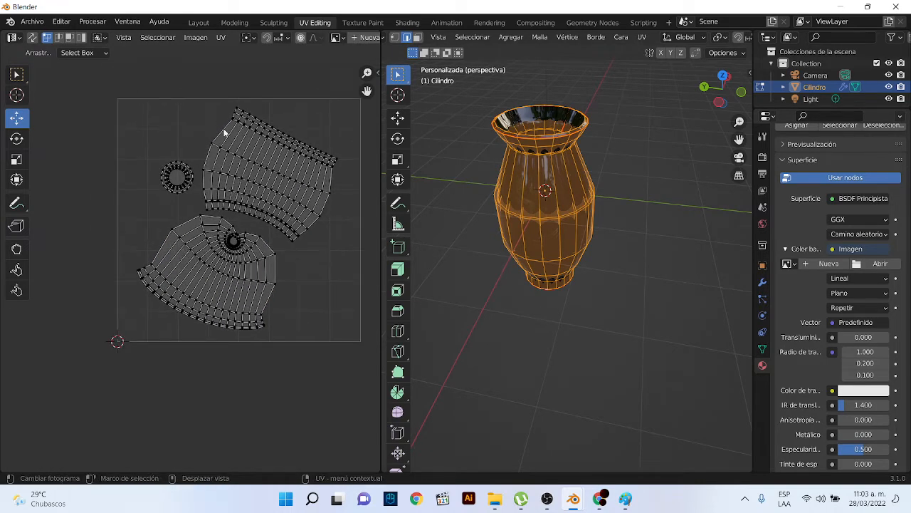
# Open the export dialog for the vase's UV layout
pyautogui.scroll(-5, 194, 40)
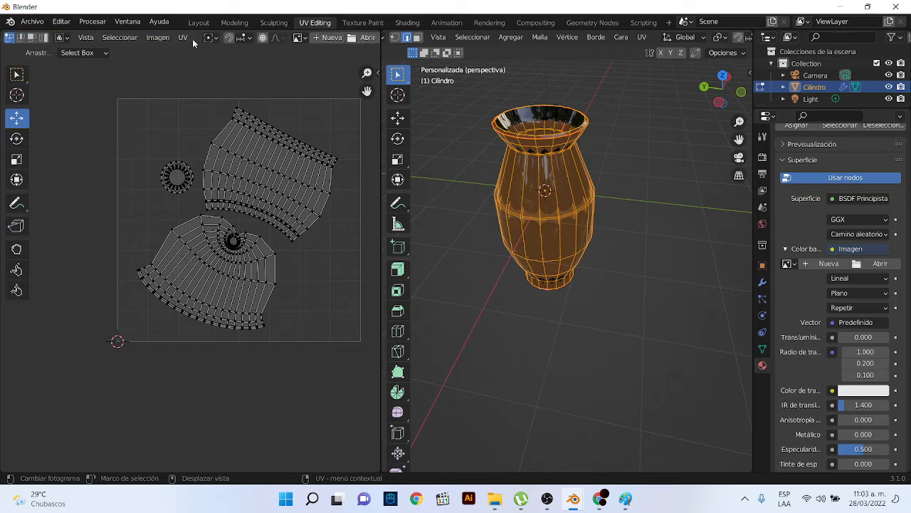
pyautogui.scroll(-1, 189, 45)
pyautogui.scroll(8, 190, 42)
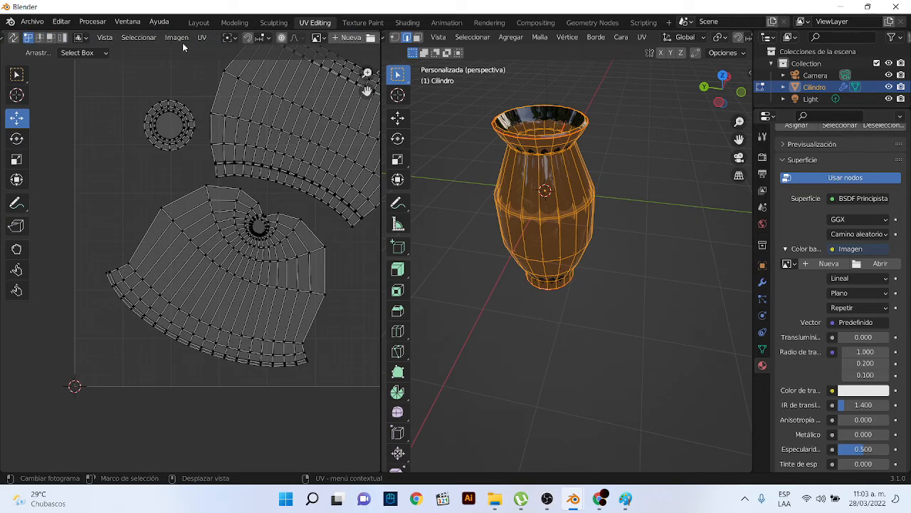
pyautogui.click(178, 37)
pyautogui.moveTo(129, 40)
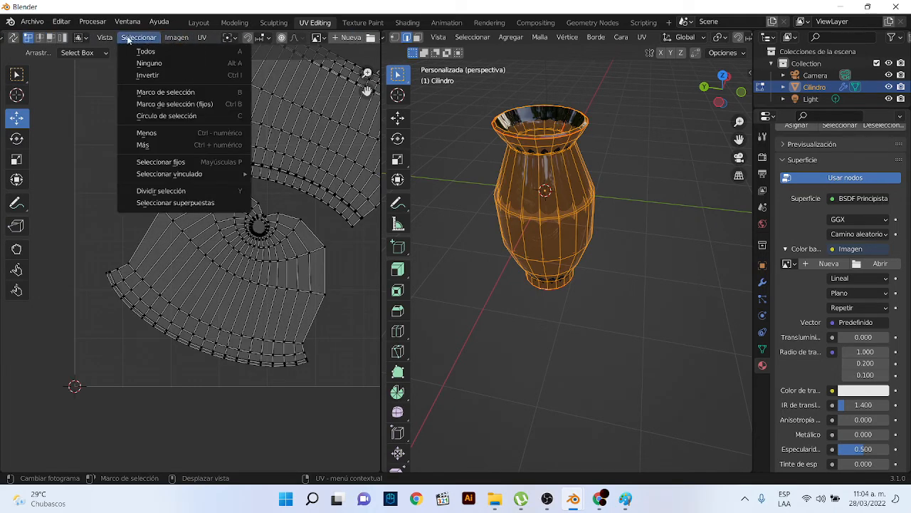
pyautogui.moveTo(175, 42)
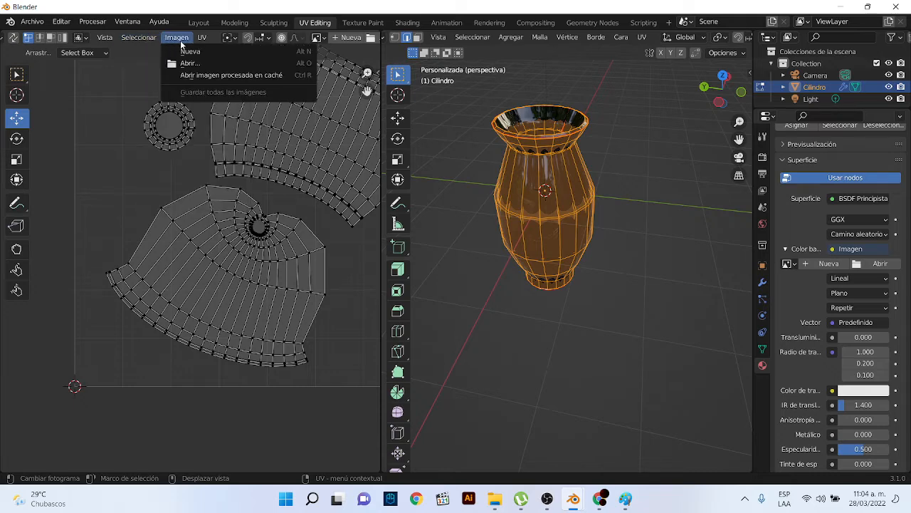
pyautogui.moveTo(206, 39)
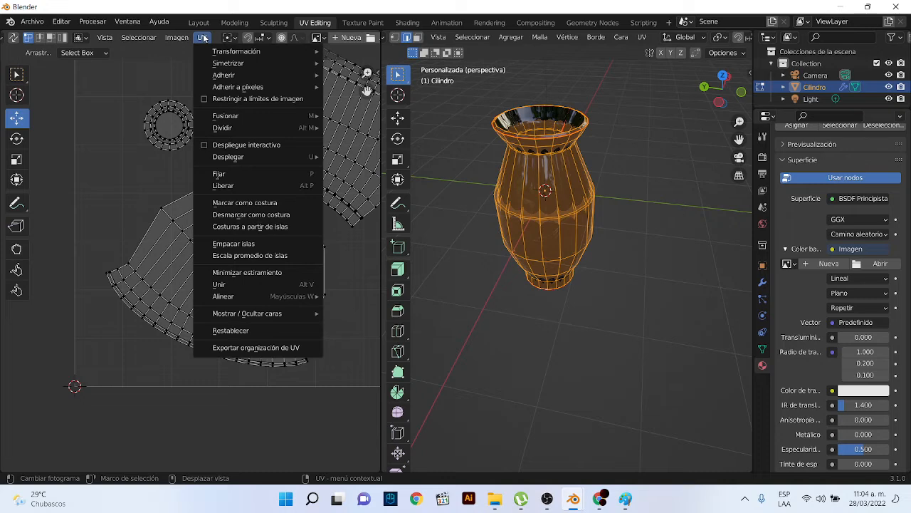
pyautogui.click(268, 226)
pyautogui.click(202, 37)
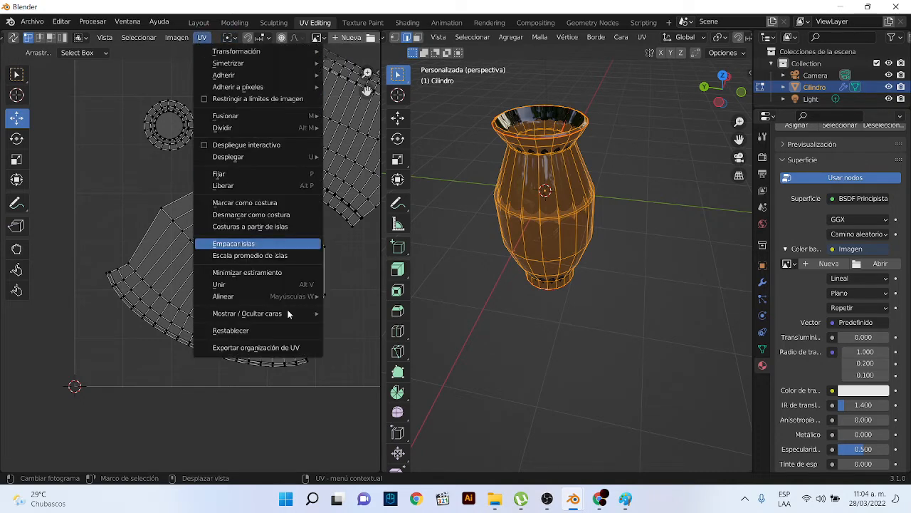
pyautogui.click(266, 348)
# Export the UV layout to the desktop as Cilindro.png, in PNG format at 1024 × 1024 with 0.25 fill opacity
pyautogui.scroll(-2, 617, 303)
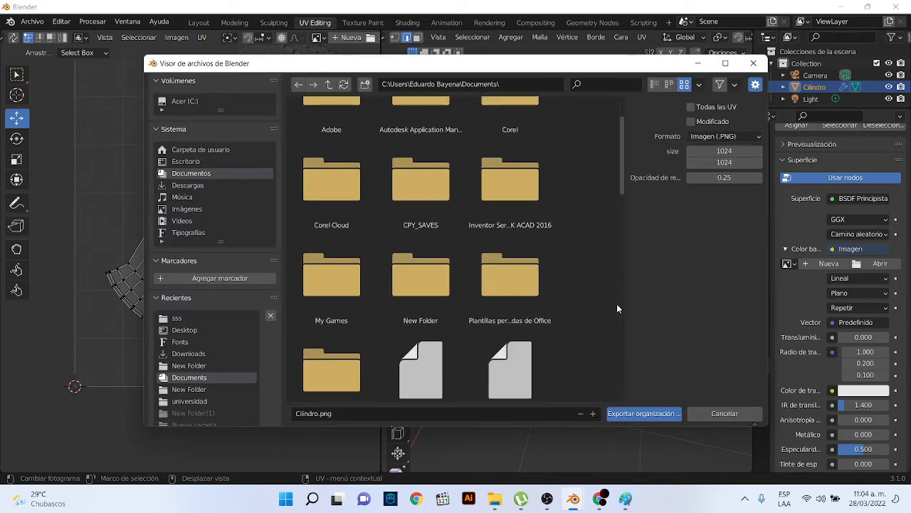
pyautogui.scroll(-15, 616, 304)
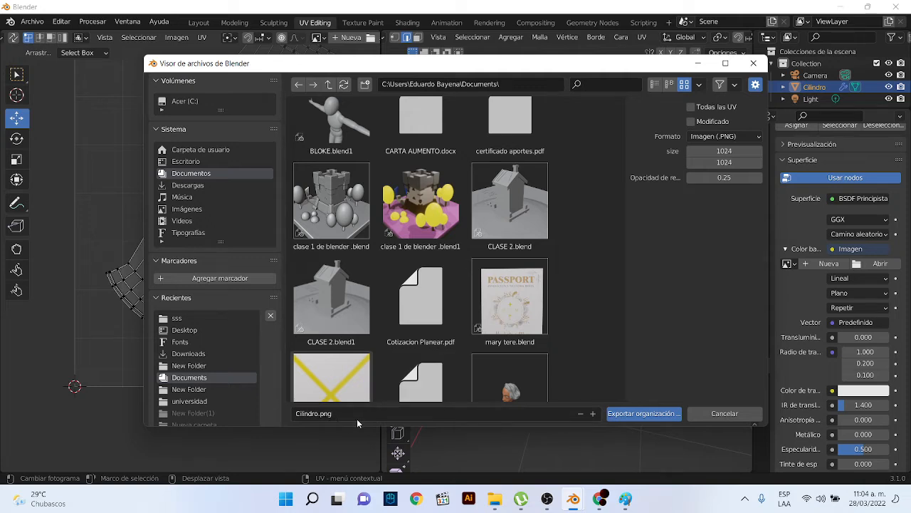
pyautogui.click(197, 163)
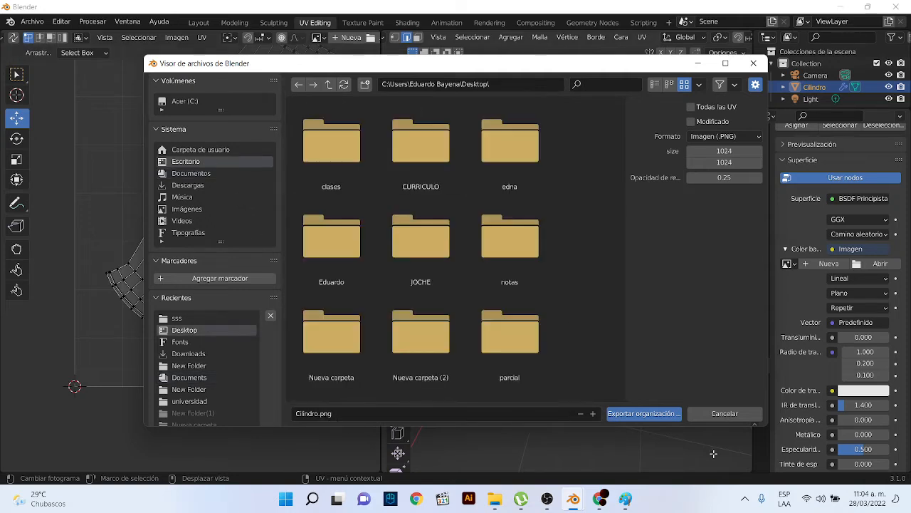
pyautogui.scroll(-4, 487, 326)
pyautogui.scroll(-10, 489, 325)
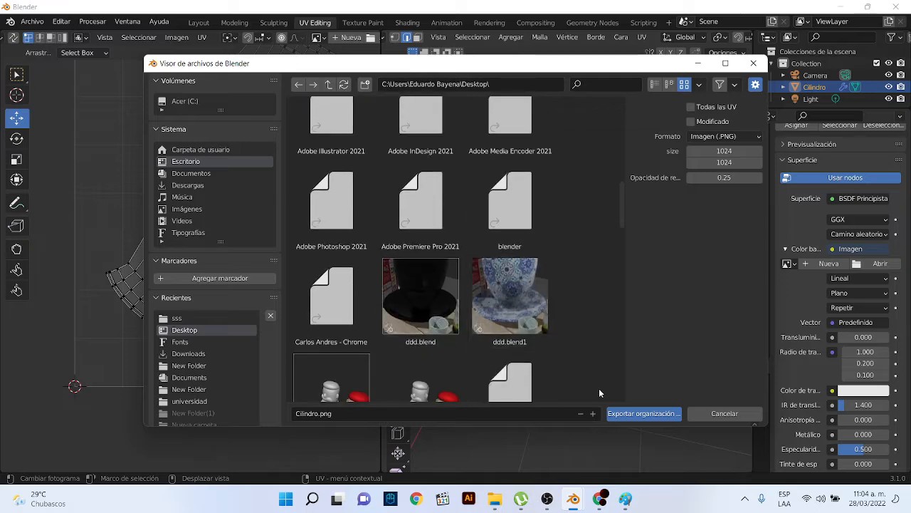
pyautogui.click(650, 413)
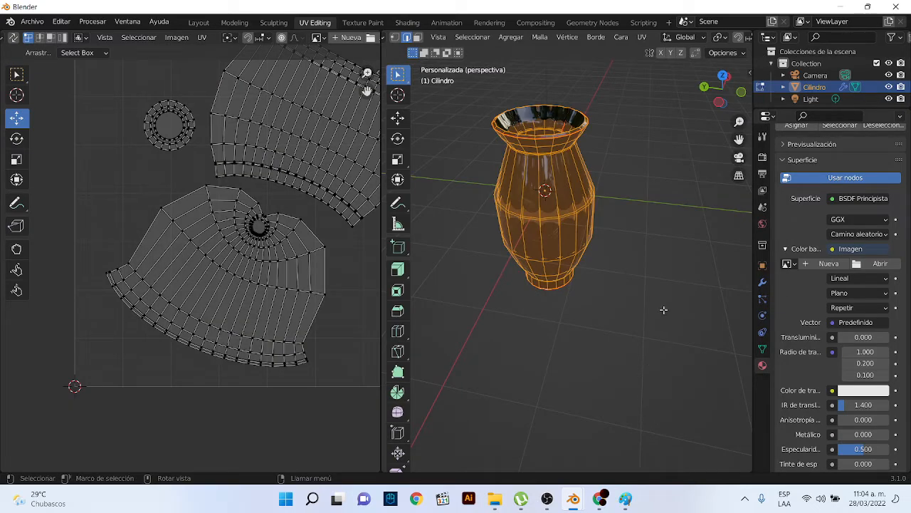
# Switch to Photoshop and create a new 8 × 11 inch letter document at 300 ppi in RGB with a white background
pyautogui.click(839, 7)
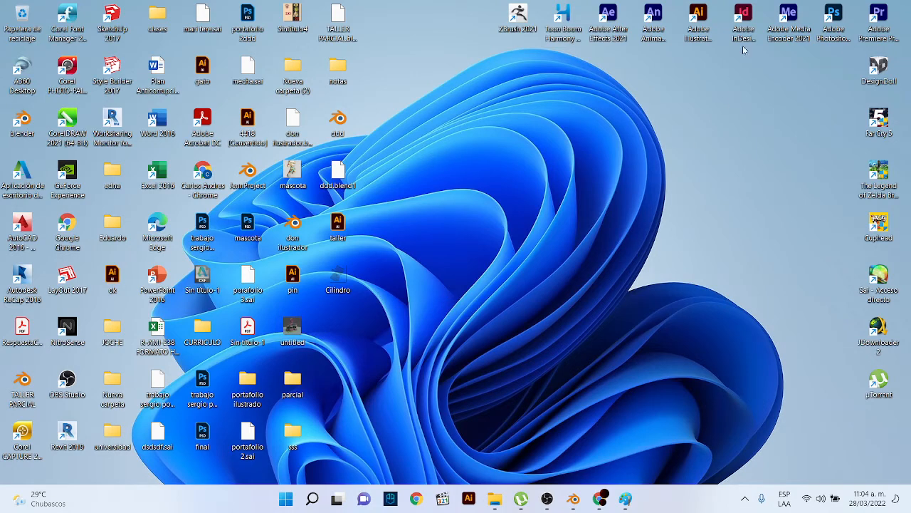
pyautogui.doubleClick(837, 9)
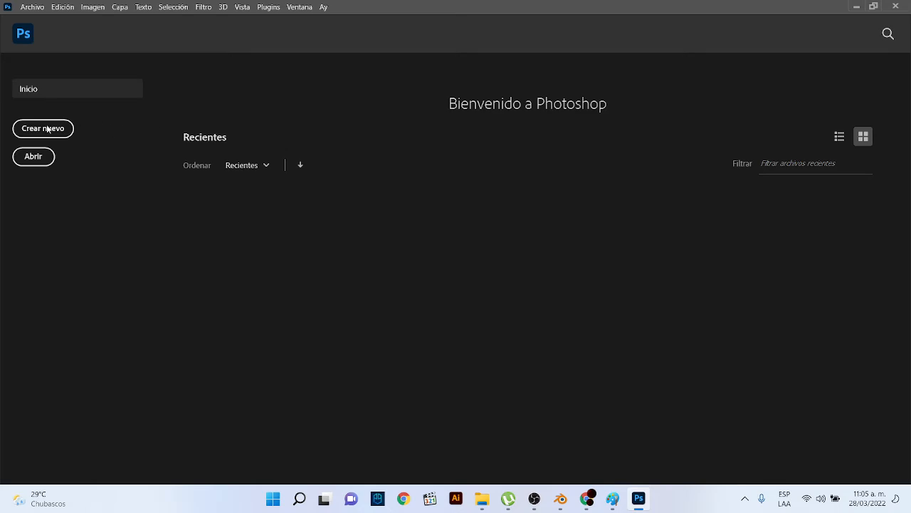
pyautogui.click(73, 128)
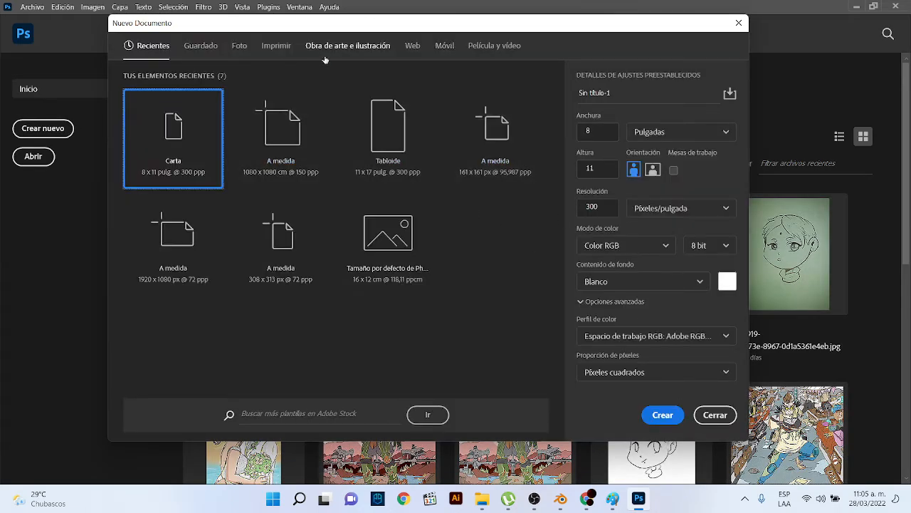
pyautogui.click(662, 415)
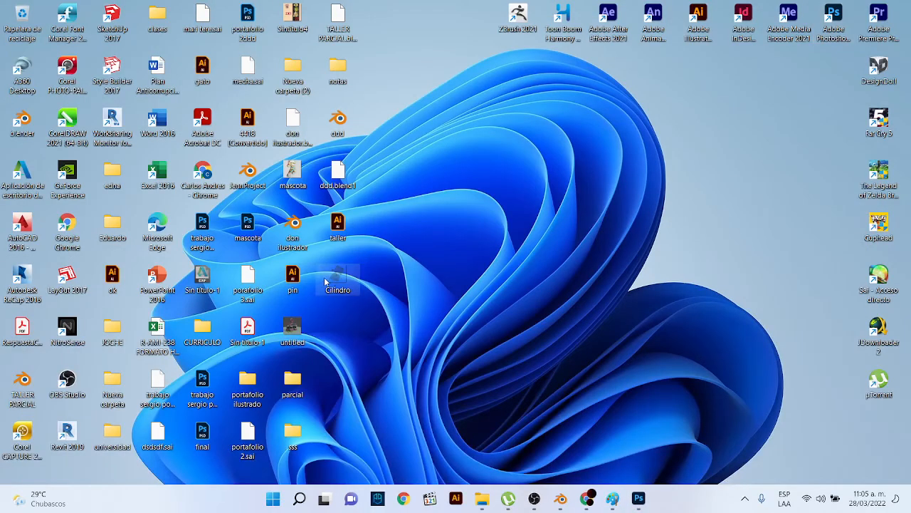
# Place Cilindro.png from the desktop into the blank letter document, move it toward the page's centre and commit the placement
pyautogui.moveTo(328, 275); pyautogui.dragTo(469, 346)
pyautogui.click(639, 498)
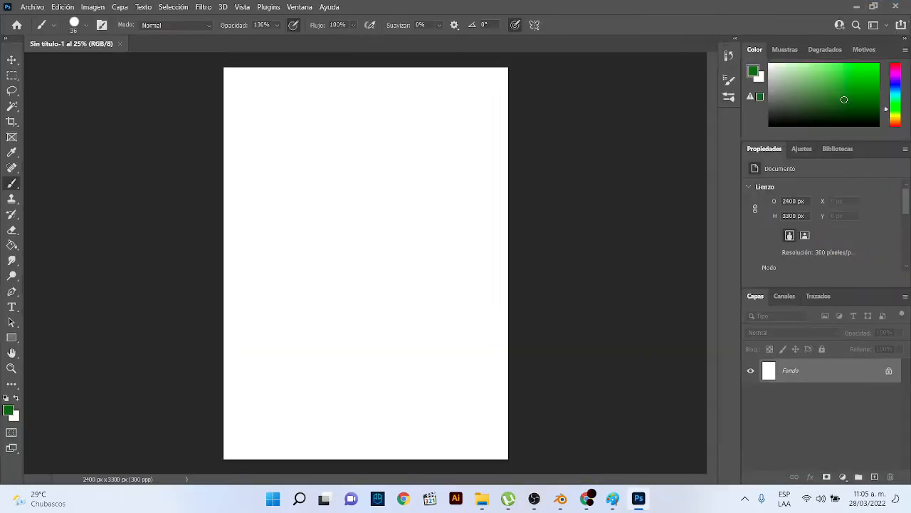
pyautogui.click(875, 6)
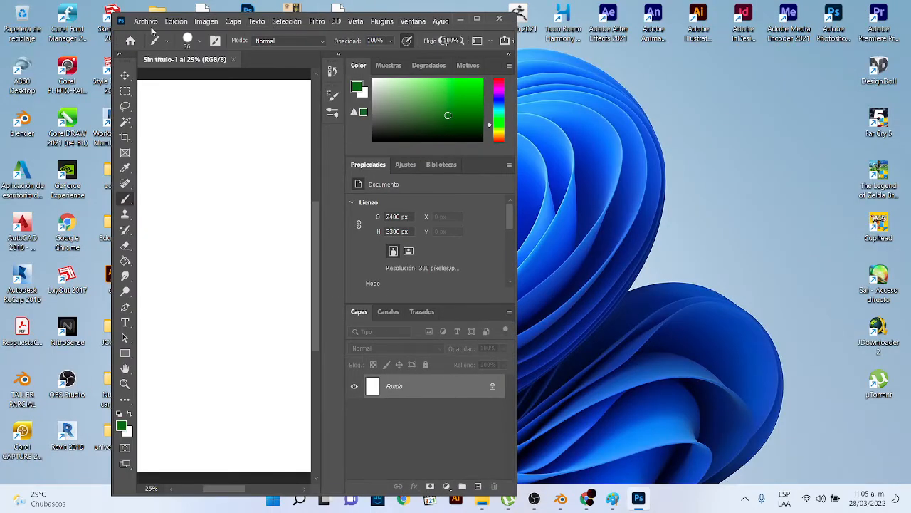
pyautogui.click(123, 24)
pyautogui.click(499, 25)
pyautogui.moveTo(442, 16); pyautogui.dragTo(348, 9)
pyautogui.moveTo(472, 327); pyautogui.dragTo(153, 206)
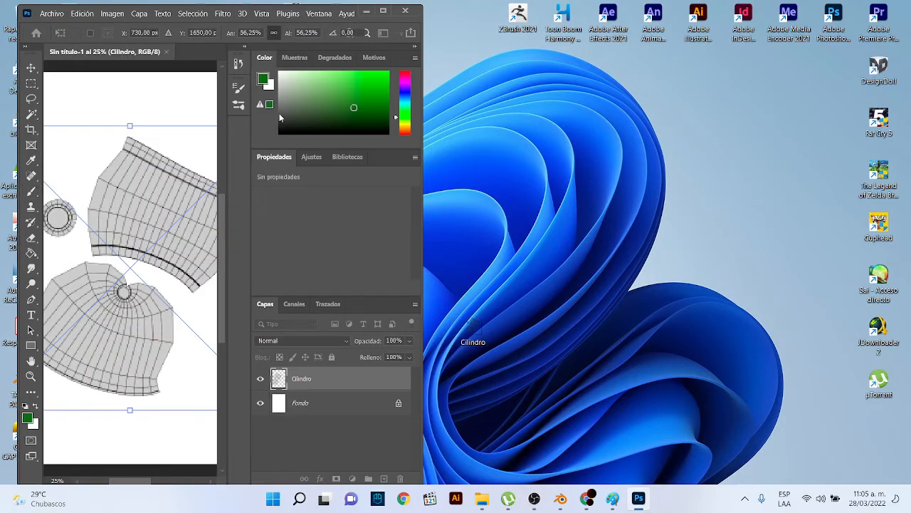
pyautogui.click(383, 11)
pyautogui.moveTo(362, 214); pyautogui.dragTo(411, 207)
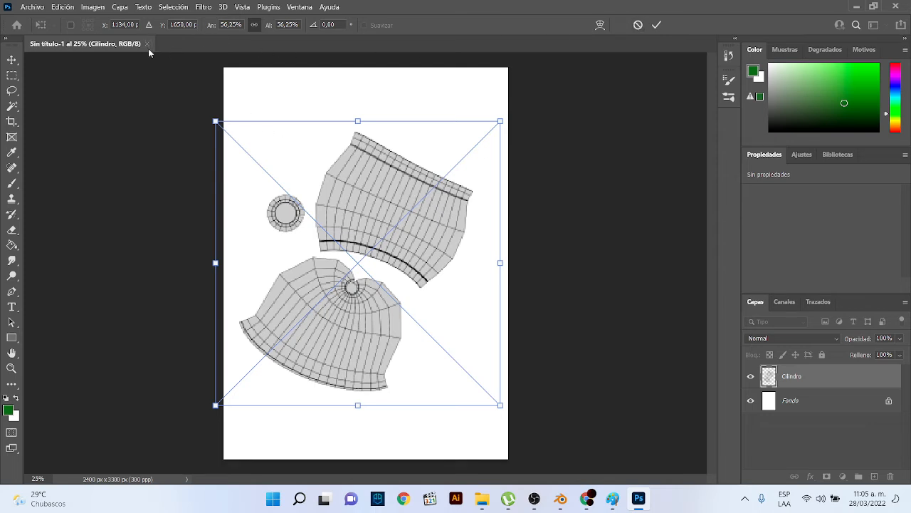
pyautogui.click(656, 24)
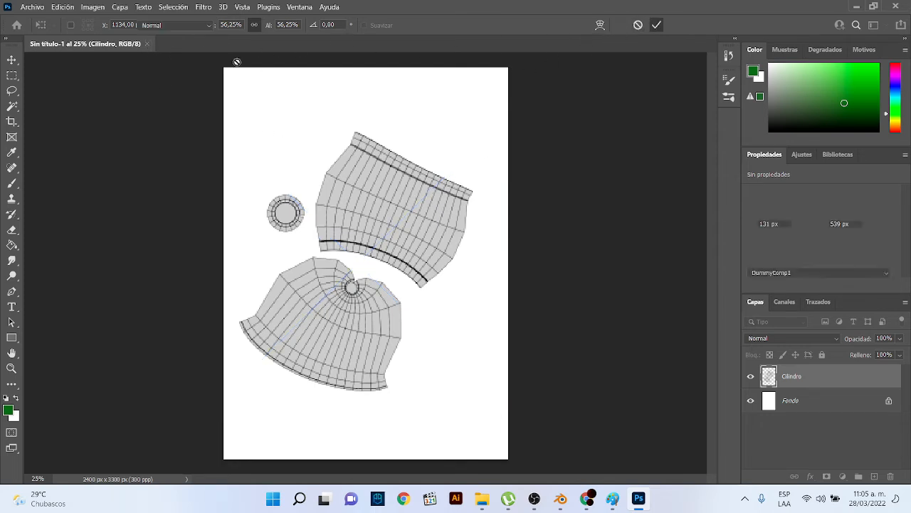
# Close the letter document without saving and open Cilindro.png as its own document, leaving its colour profile unmodified
pyautogui.click(151, 44)
pyautogui.click(494, 194)
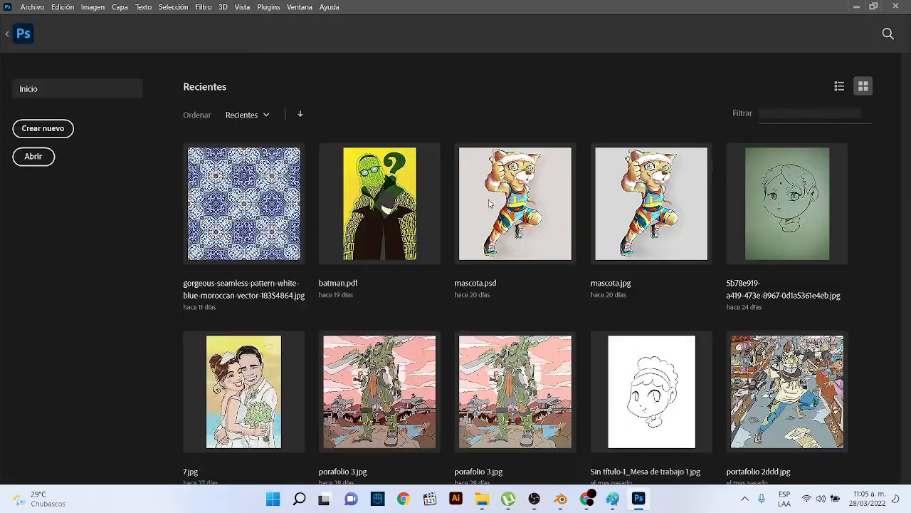
pyautogui.click(856, 6)
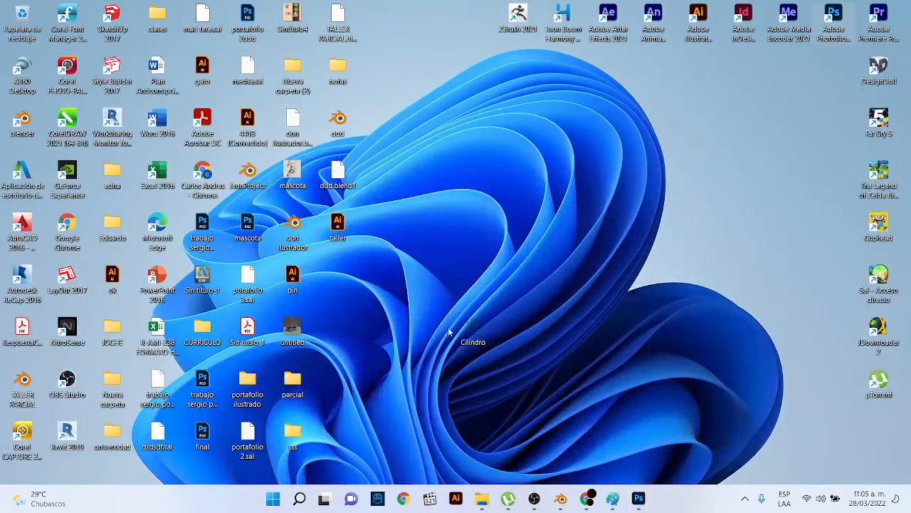
pyautogui.click(638, 498)
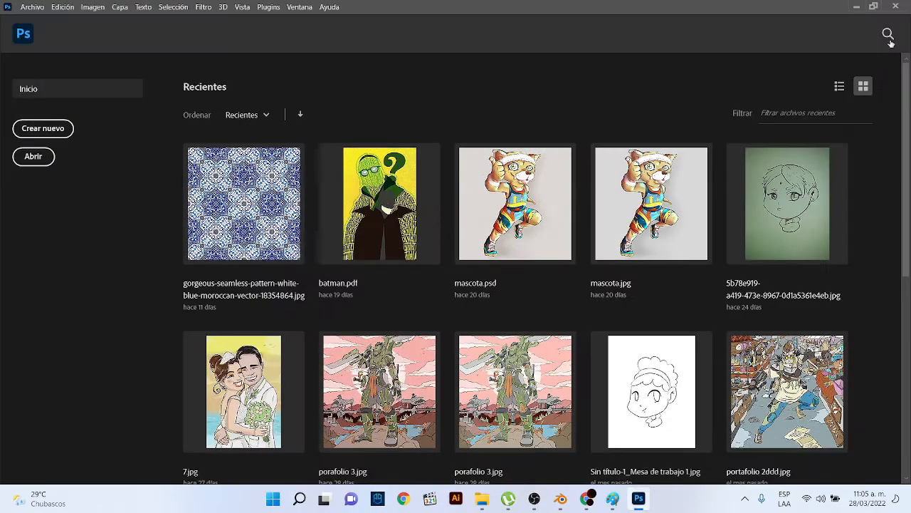
pyautogui.click(873, 6)
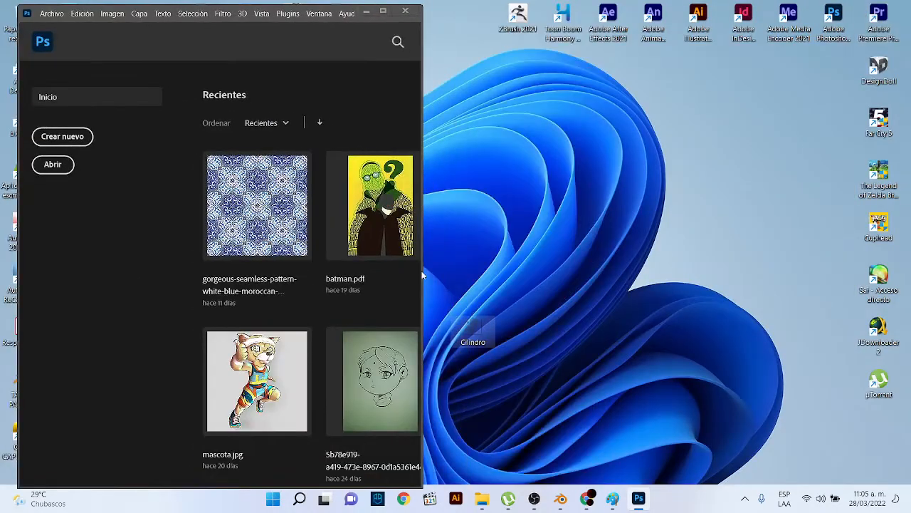
pyautogui.moveTo(422, 270); pyautogui.dragTo(350, 91)
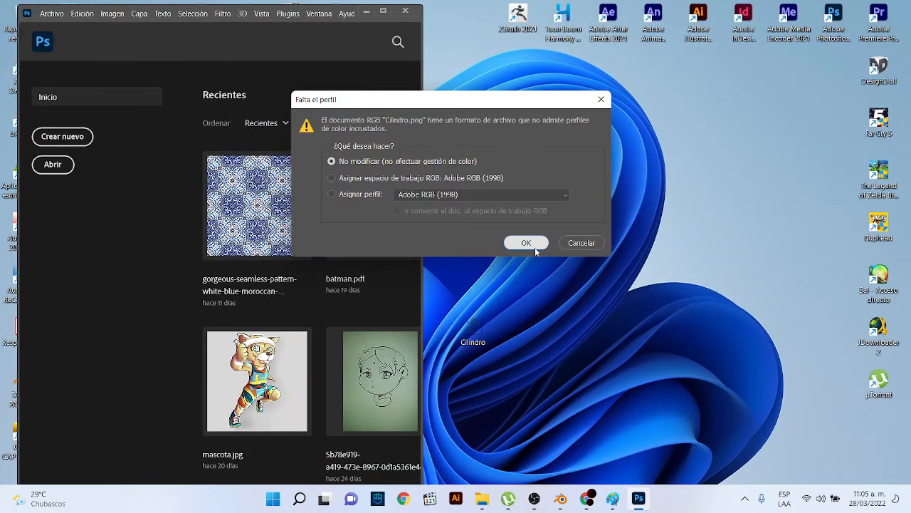
pyautogui.click(534, 247)
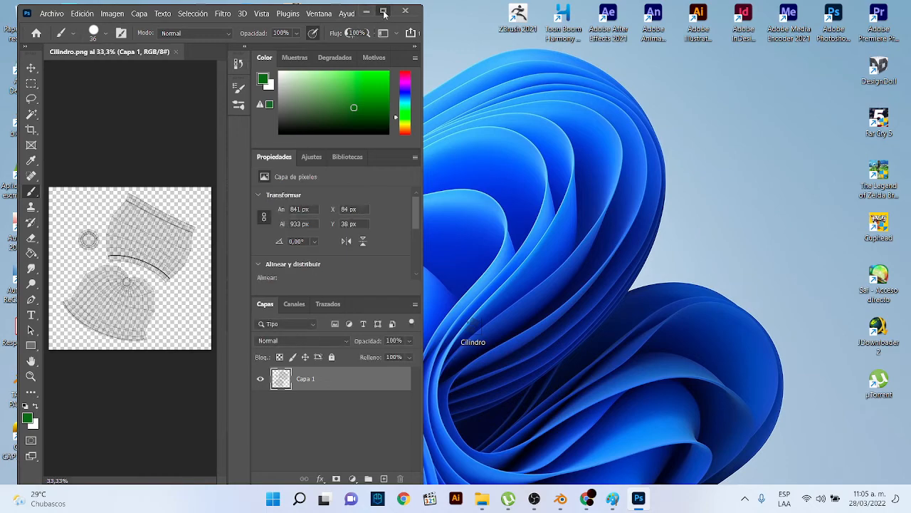
pyautogui.click(384, 13)
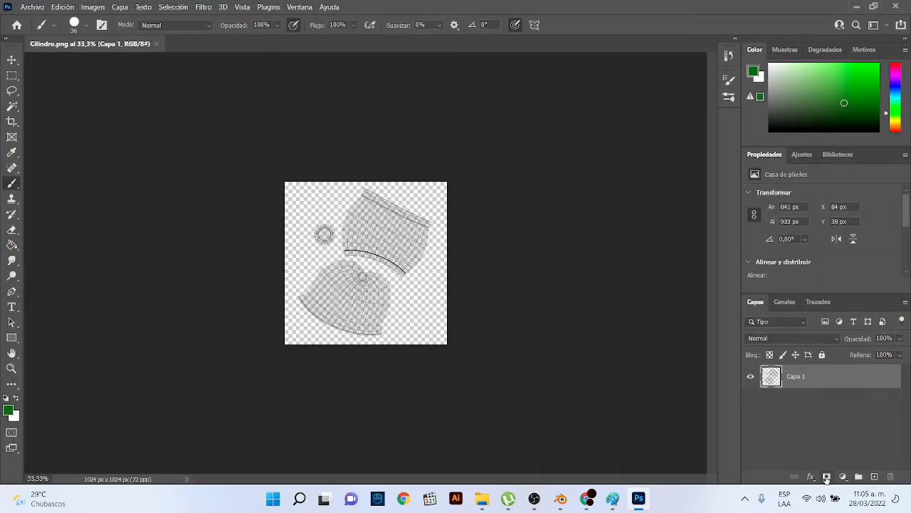
# Add a new layer filled with white (#ffffff) and place it beneath the UV layout layer
pyautogui.click(875, 477)
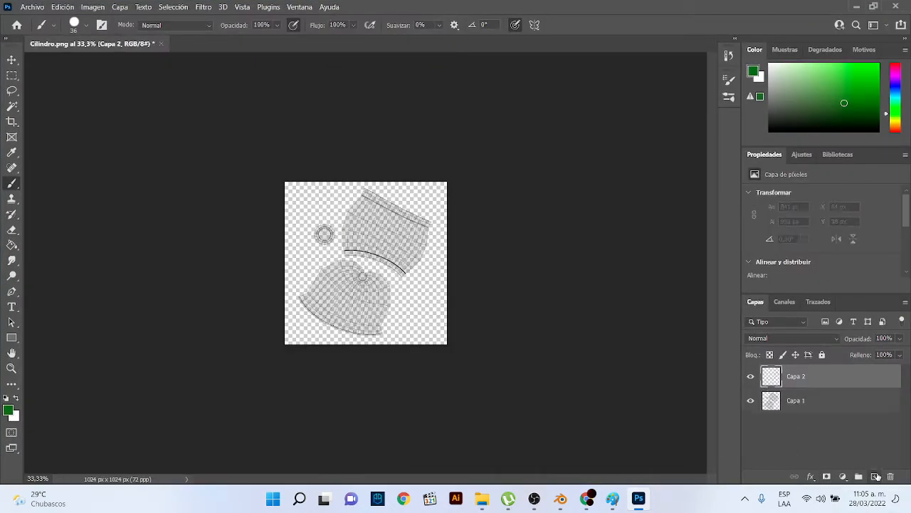
pyautogui.click(11, 244)
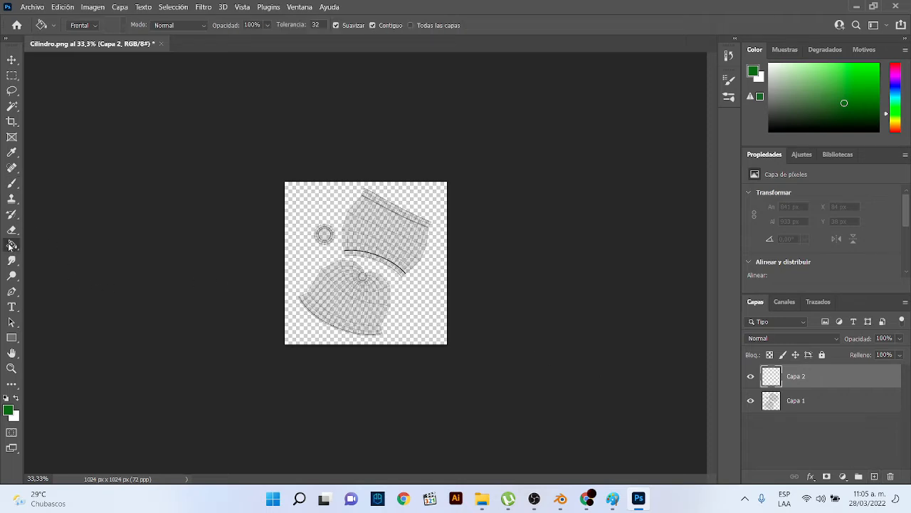
pyautogui.click(8, 410)
pyautogui.moveTo(543, 121); pyautogui.dragTo(529, 60)
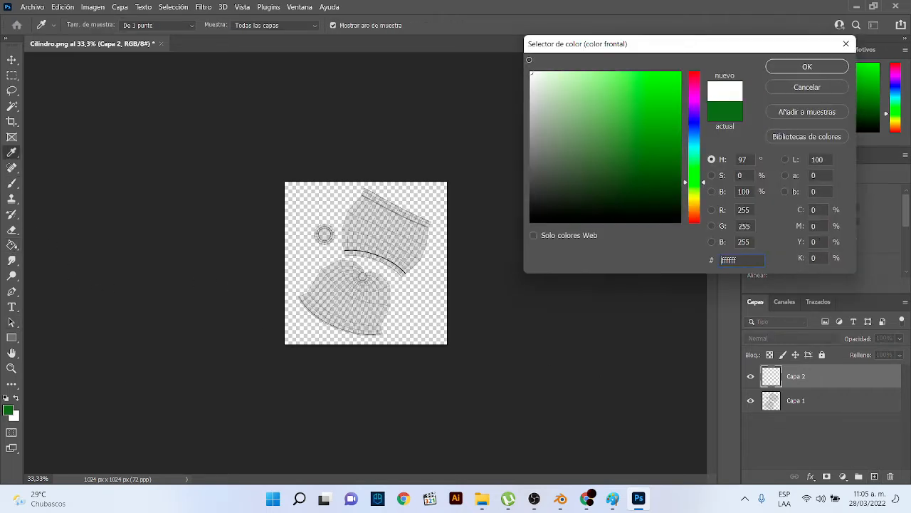
pyautogui.click(783, 68)
pyautogui.click(407, 236)
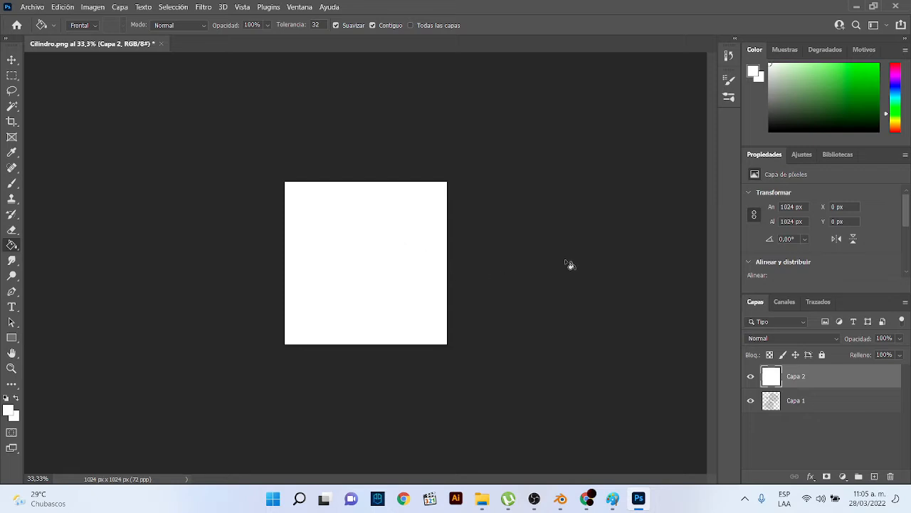
pyautogui.moveTo(834, 388); pyautogui.dragTo(826, 416)
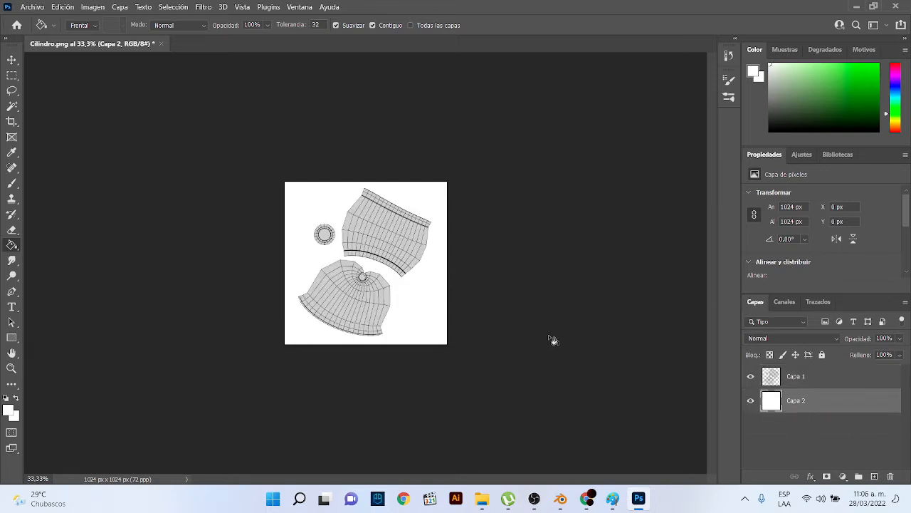
pyautogui.hotkey('ctrl', '+')
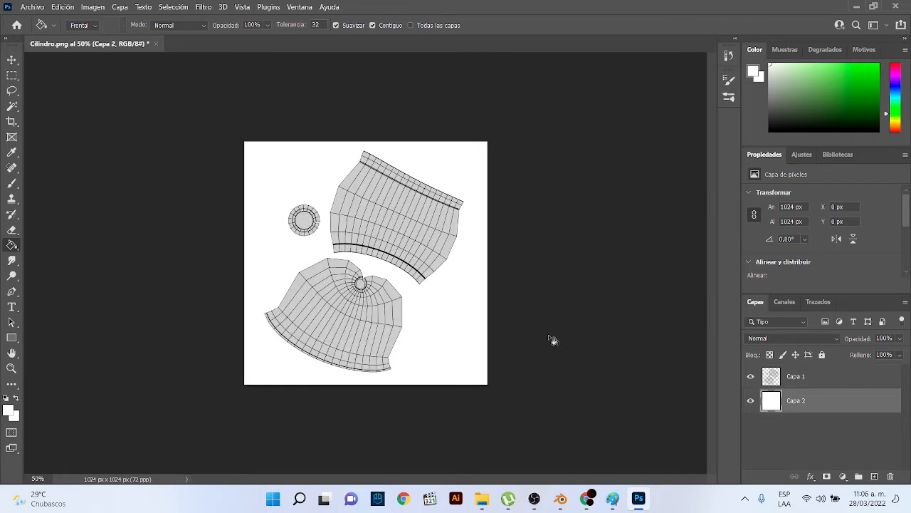
# Switch to Blender and select the vase's face loops from its middle down to the foot to locate them in the UV map
pyautogui.moveTo(563, 501)
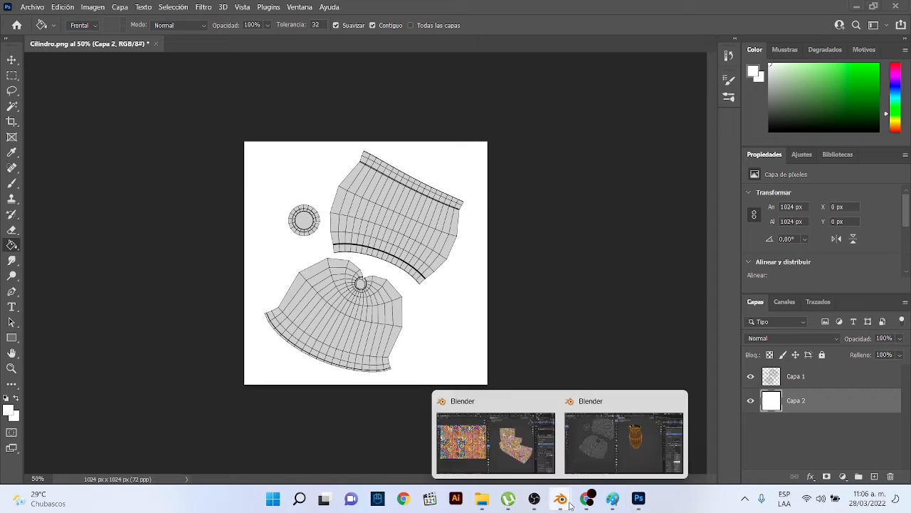
pyautogui.click(595, 436)
pyautogui.moveTo(580, 265); pyautogui.dragTo(631, 230, button='middle')
pyautogui.click(606, 238)
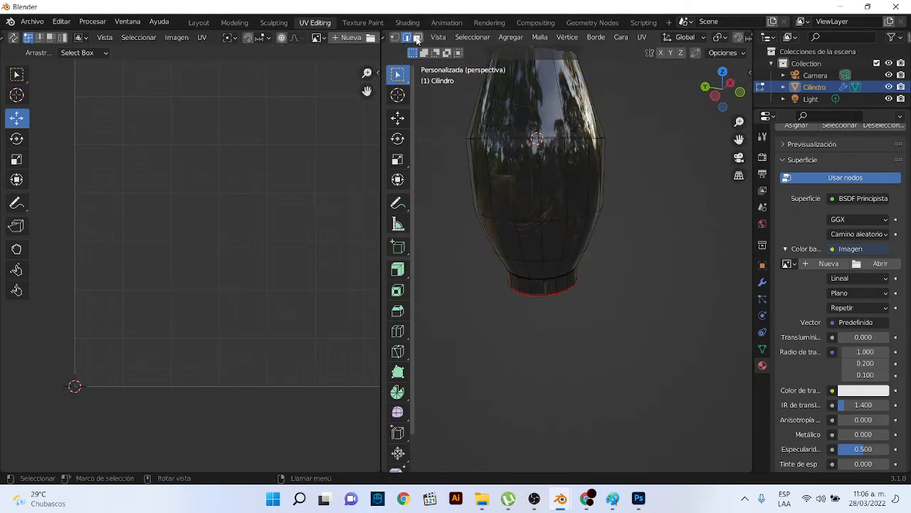
pyautogui.click(417, 37)
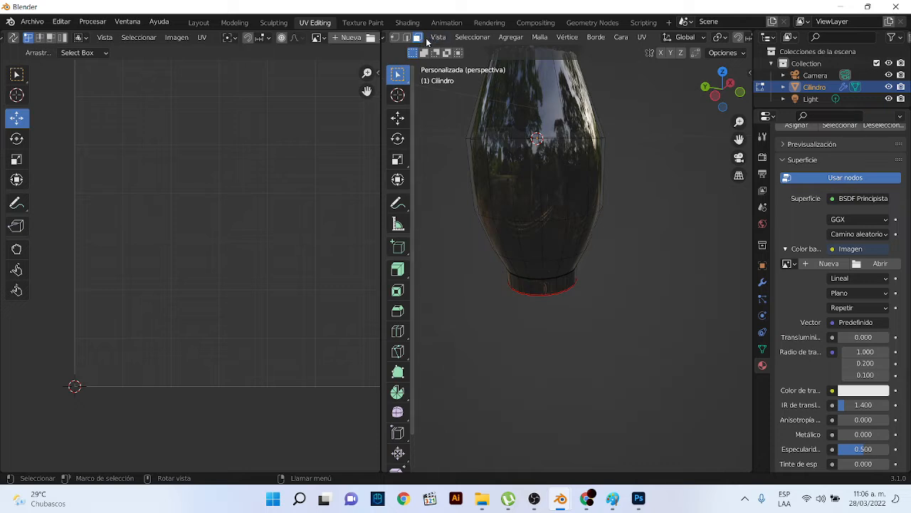
pyautogui.click(528, 146)
pyautogui.keyDown('alt'); pyautogui.click(568, 166); pyautogui.keyUp('alt')
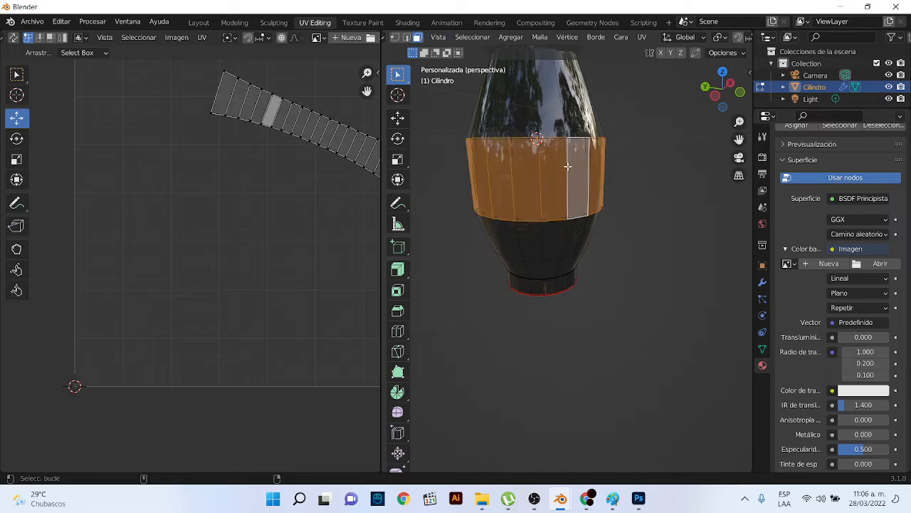
pyautogui.scroll(-1, 299, 202)
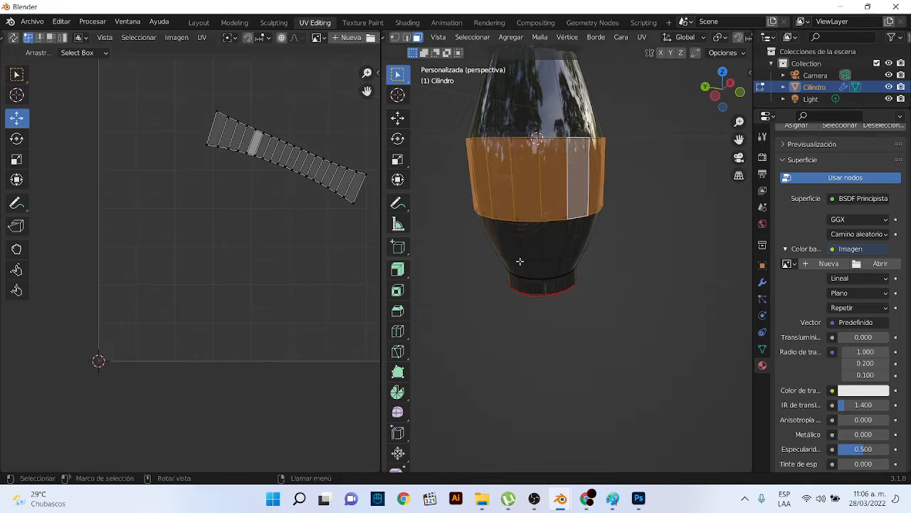
pyautogui.keyDown('alt'); pyautogui.keyDown('shift'); pyautogui.click(529, 244); pyautogui.keyUp('shift'); pyautogui.keyUp('alt')
pyautogui.keyDown('alt'); pyautogui.keyDown('shift'); pyautogui.click(532, 270); pyautogui.keyUp('shift'); pyautogui.keyUp('alt')
pyautogui.keyDown('alt'); pyautogui.keyDown('shift'); pyautogui.click(535, 287); pyautogui.keyUp('shift'); pyautogui.keyUp('alt')
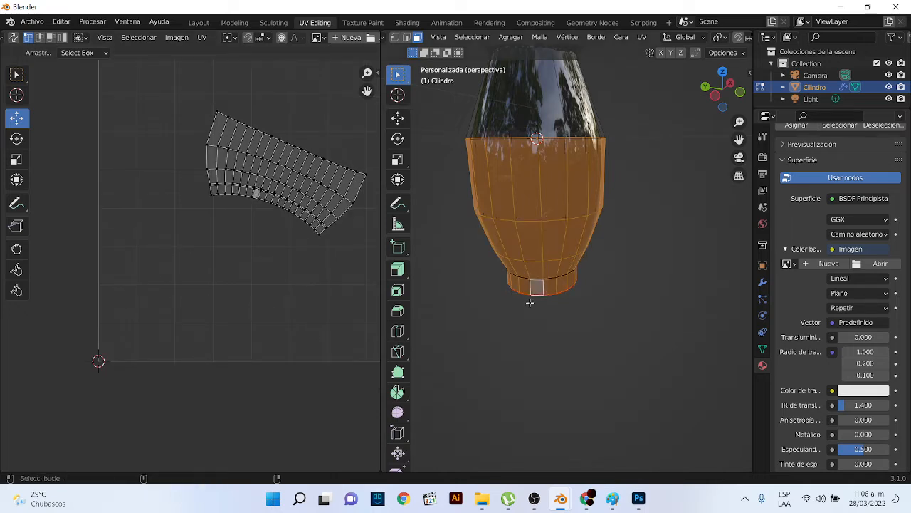
# Select the face ring on the underside of the vase's foot and examine which UV island it belongs to
pyautogui.moveTo(534, 301); pyautogui.dragTo(550, 225, button='middle')
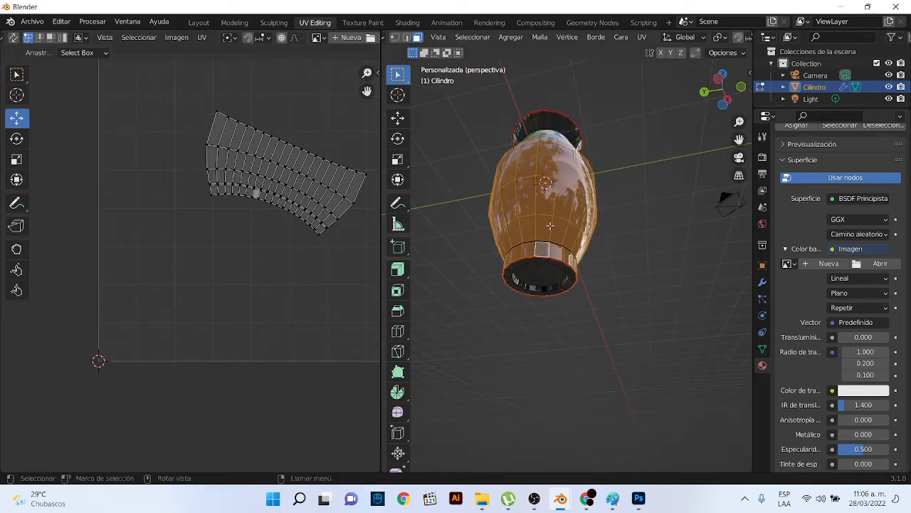
pyautogui.keyDown('alt'); pyautogui.keyDown('shift'); pyautogui.click(521, 263); pyautogui.keyUp('shift'); pyautogui.keyUp('alt')
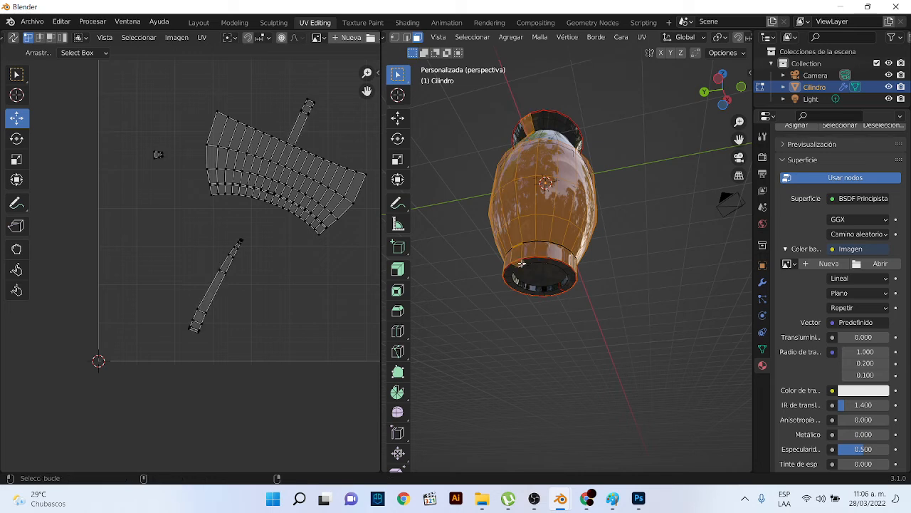
pyautogui.keyDown('alt'); pyautogui.keyDown('shift'); pyautogui.click(521, 264); pyautogui.keyUp('shift'); pyautogui.keyUp('alt')
pyautogui.keyDown('alt'); pyautogui.keyDown('shift'); pyautogui.click(519, 253); pyautogui.keyUp('shift'); pyautogui.keyUp('alt')
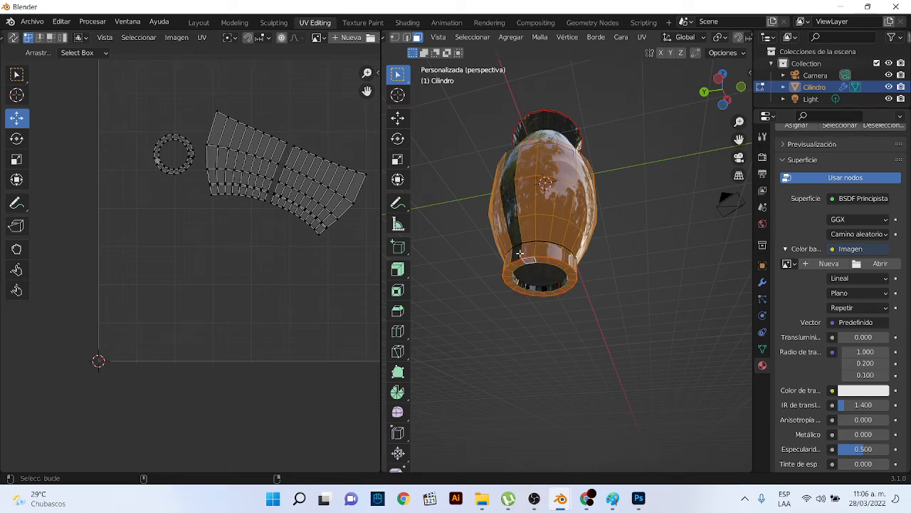
pyautogui.keyDown('alt'); pyautogui.keyDown('shift'); pyautogui.click(521, 251); pyautogui.keyUp('shift'); pyautogui.keyUp('alt')
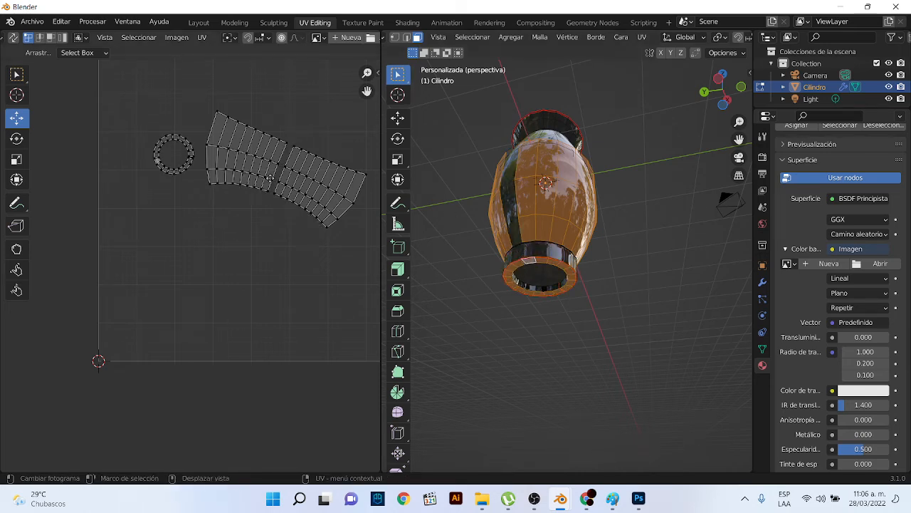
pyautogui.moveTo(267, 176); pyautogui.dragTo(254, 172, button='middle')
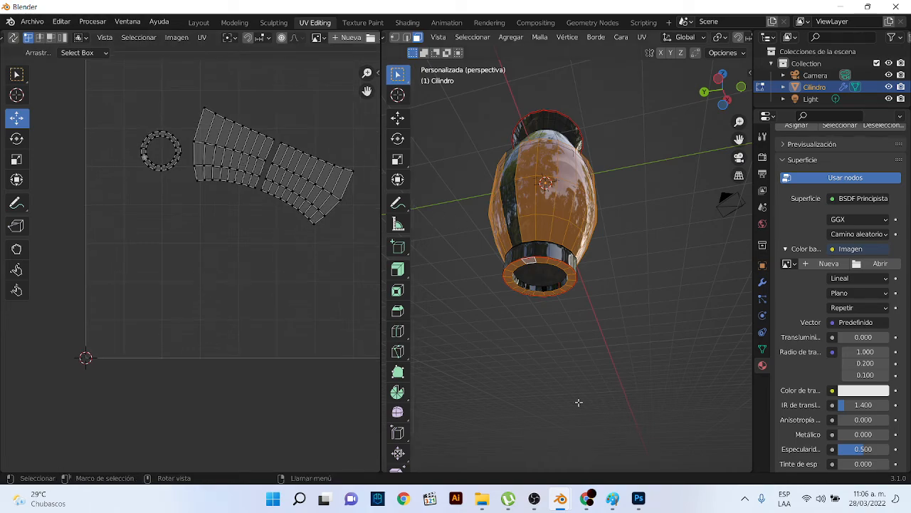
# Switch to Photoshop and set up the Brush tool with a blue foreground colour and the soft round pressure-size preset
pyautogui.click(637, 498)
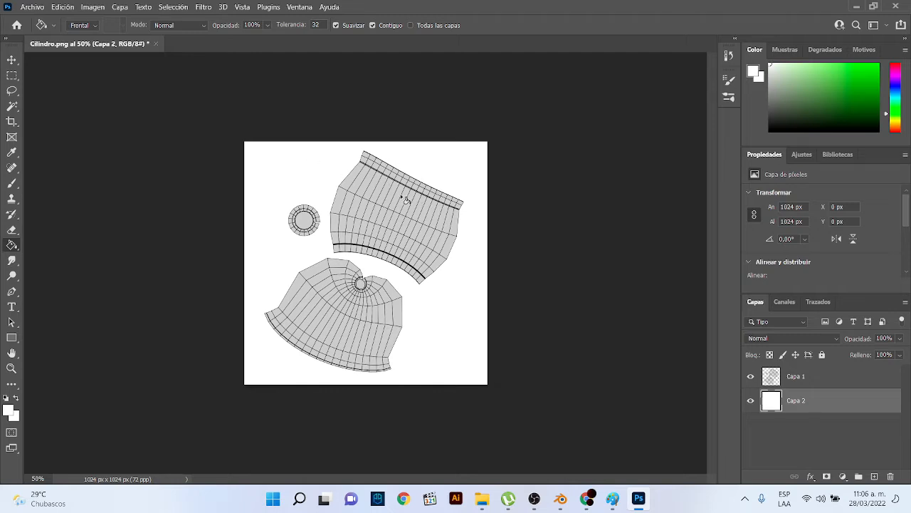
pyautogui.click(11, 183)
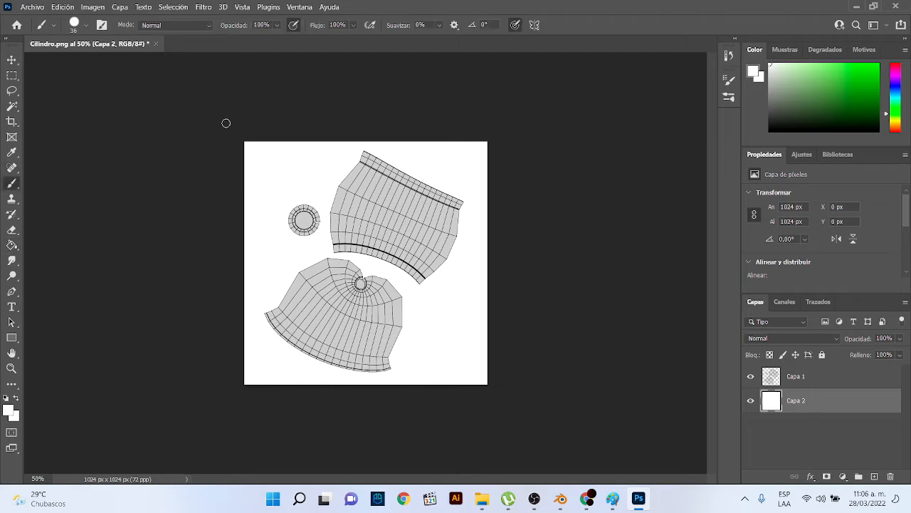
pyautogui.moveTo(893, 94); pyautogui.dragTo(894, 86)
pyautogui.click(859, 75)
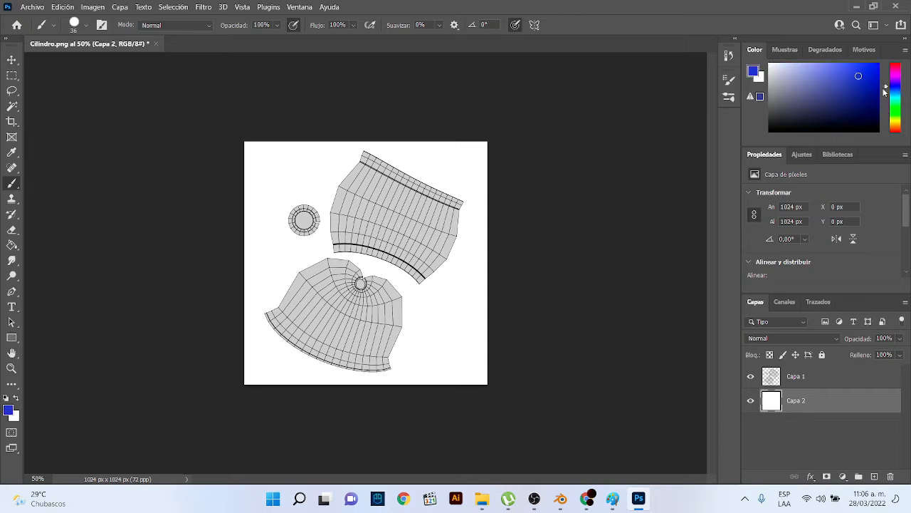
pyautogui.rightClick(488, 210)
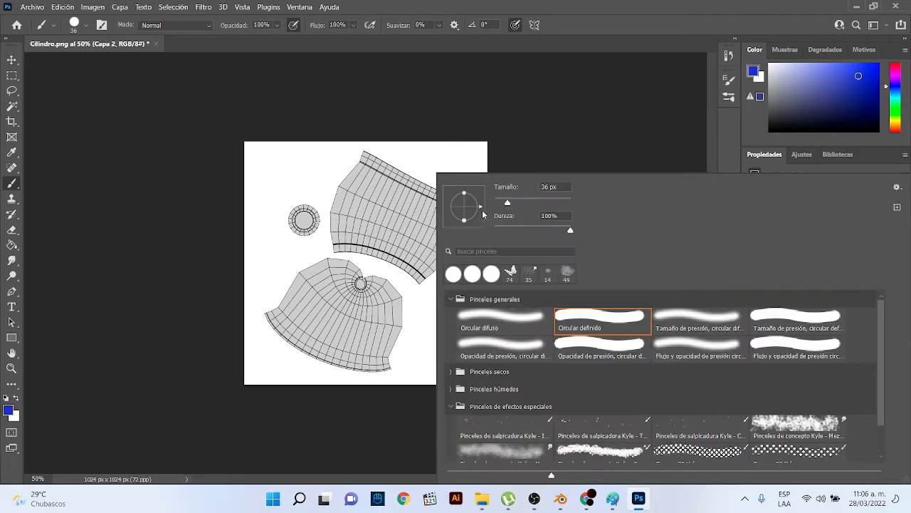
pyautogui.click(699, 322)
# Paint soft blue over the upper half of the large upper UV island on Capa 2, with a 184 px brush
pyautogui.moveTo(355, 153); pyautogui.dragTo(472, 213)
pyautogui.hotkey('ctrl', 'z')
pyautogui.moveTo(356, 155)
pyautogui.mouseDown()
pyautogui.moveTo(474, 208)
pyautogui.moveTo(324, 162)
pyautogui.moveTo(400, 199)
pyautogui.moveTo(316, 181)
pyautogui.moveTo(459, 244)
pyautogui.moveTo(364, 197)
pyautogui.moveTo(331, 200)
pyautogui.mouseUp()
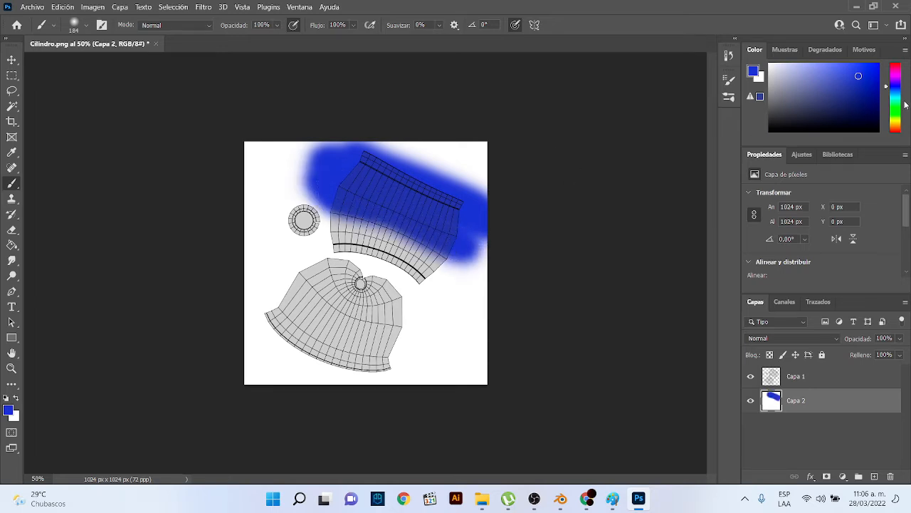
# Paint soft pink over the lower half of the upper UV island on Capa 2
pyautogui.click(897, 72)
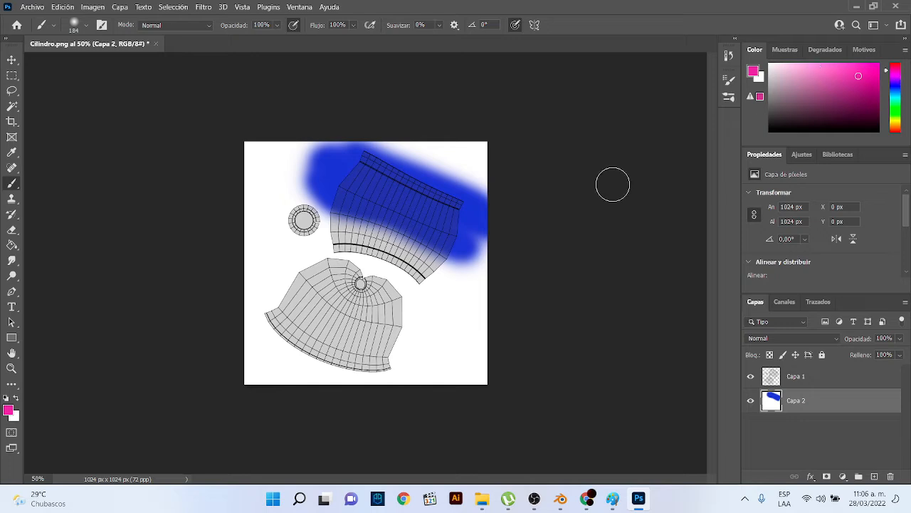
pyautogui.moveTo(326, 223)
pyautogui.mouseDown()
pyautogui.moveTo(452, 278)
pyautogui.moveTo(331, 235)
pyautogui.moveTo(324, 227)
pyautogui.moveTo(463, 279)
pyautogui.moveTo(448, 274)
pyautogui.mouseUp()
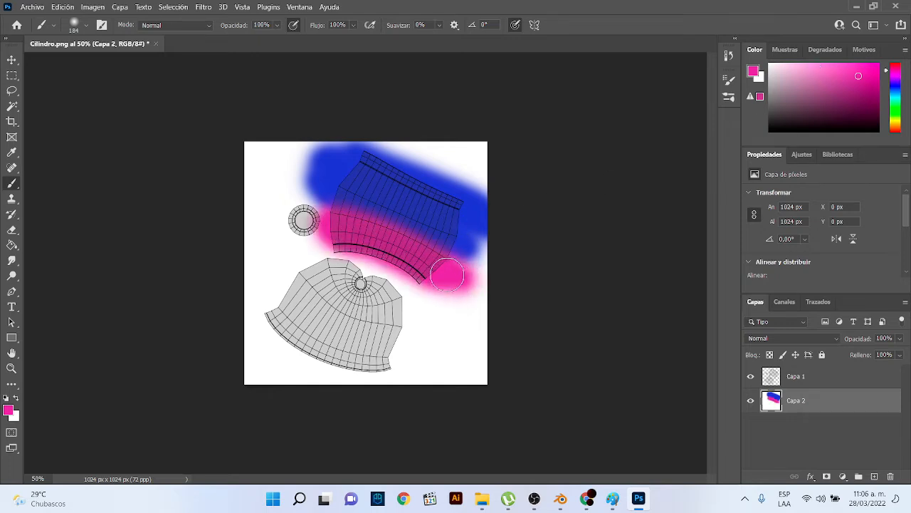
# Draw a thin near-black arc with two short strokes beneath it across the upper UV island, using a 17 px brush
pyautogui.click(789, 125)
pyautogui.rightClick(427, 197)
pyautogui.click(496, 203)
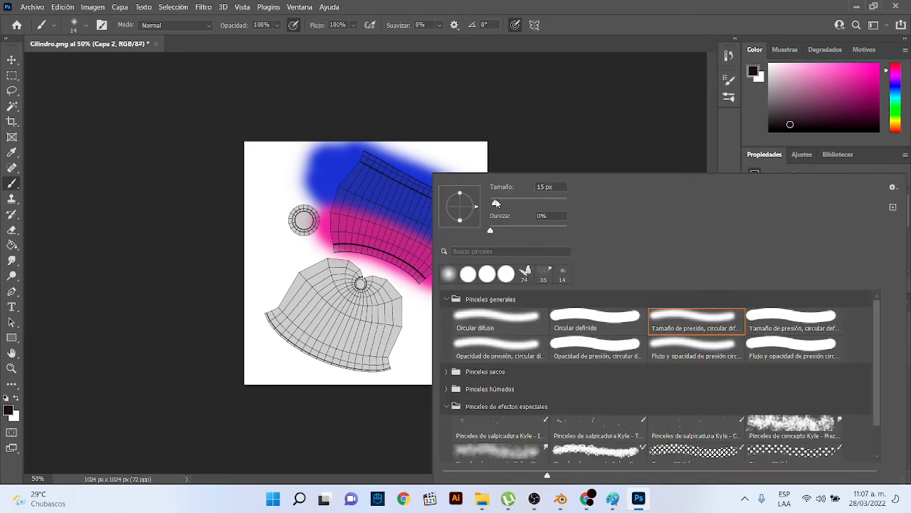
pyautogui.click(393, 203)
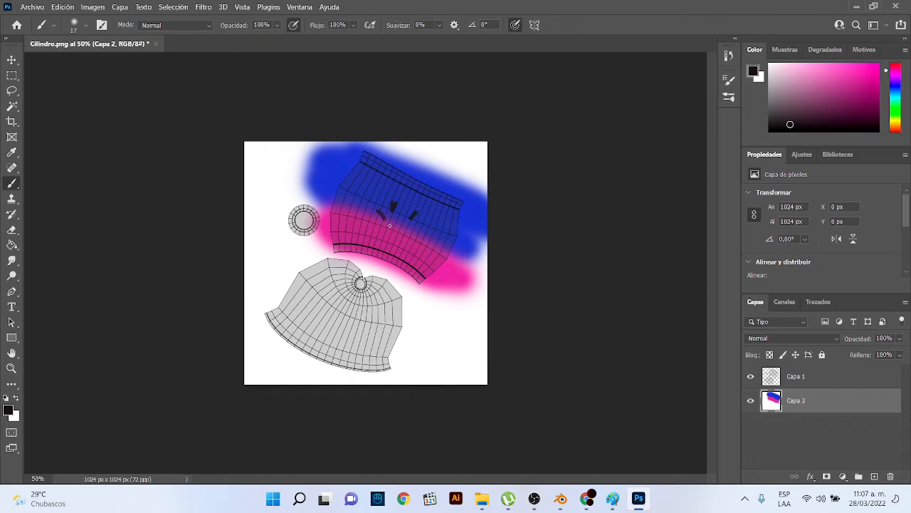
pyautogui.moveTo(389, 225); pyautogui.dragTo(420, 237)
pyautogui.hotkey('ctrl', 'z')
pyautogui.hotkey('ctrl', 'z')
pyautogui.hotkey('ctrl', 'z')
# Hide the UV layout layer Capa 1 and save the painting to the desktop as a JPEG named Cilindro
pyautogui.click(750, 376)
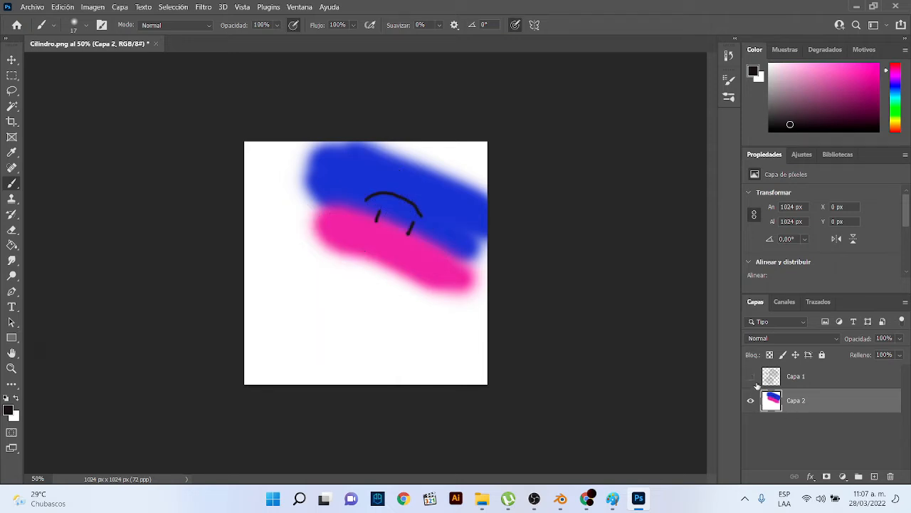
pyautogui.click(32, 7)
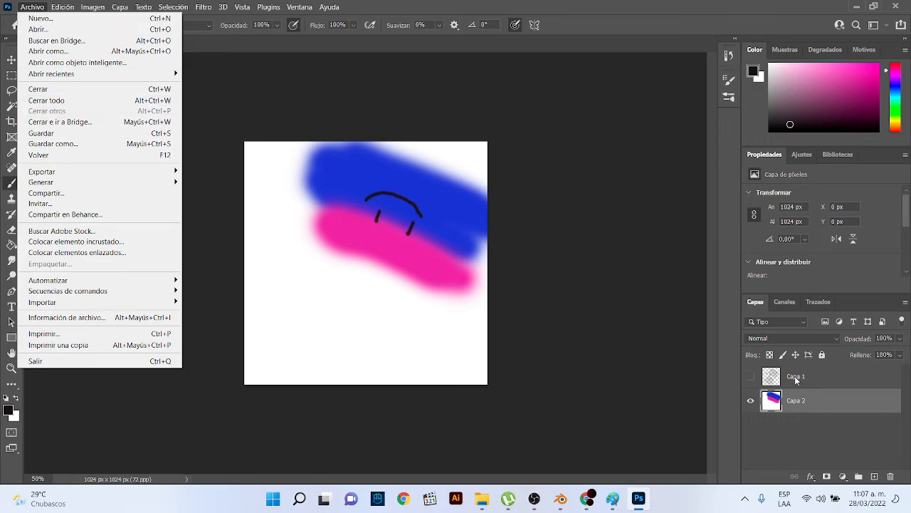
pyautogui.click(111, 140)
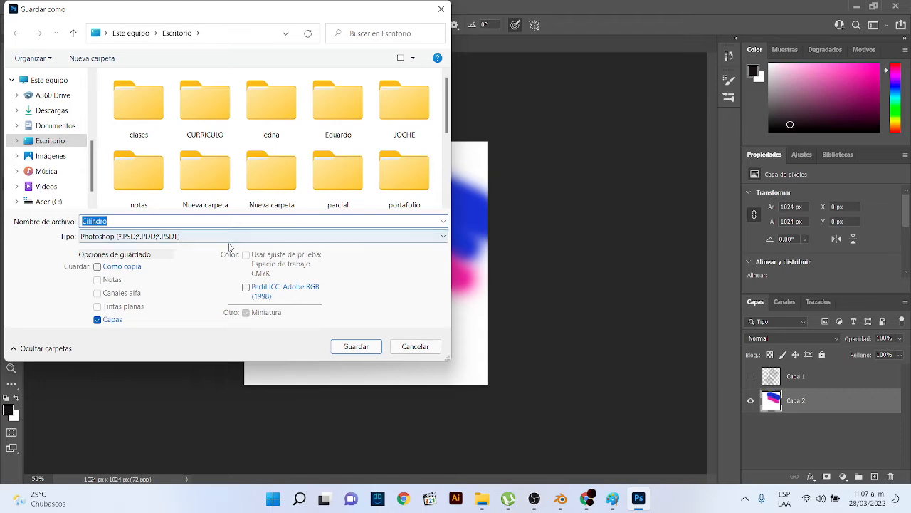
pyautogui.click(229, 240)
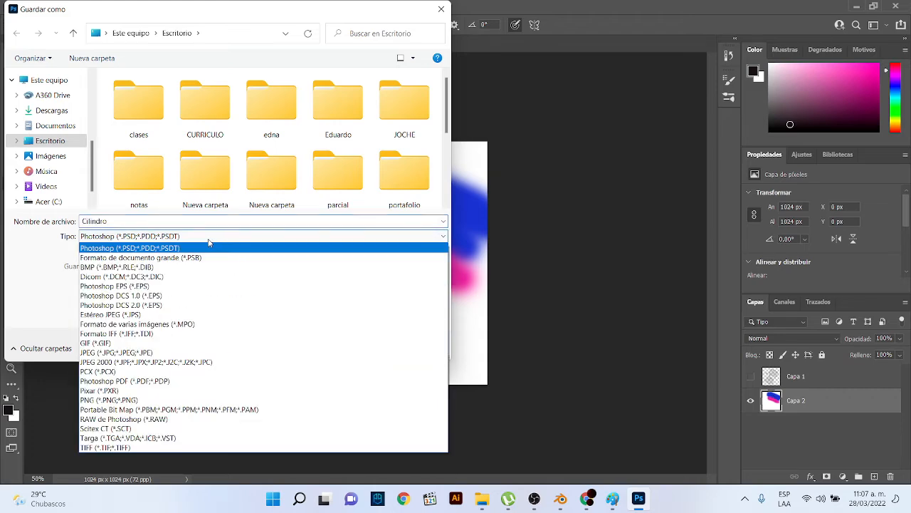
pyautogui.click(118, 346)
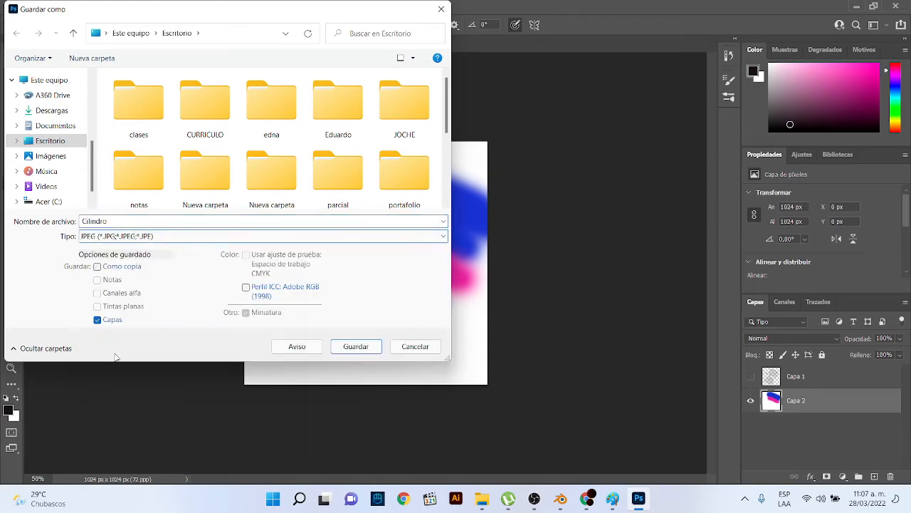
pyautogui.click(340, 347)
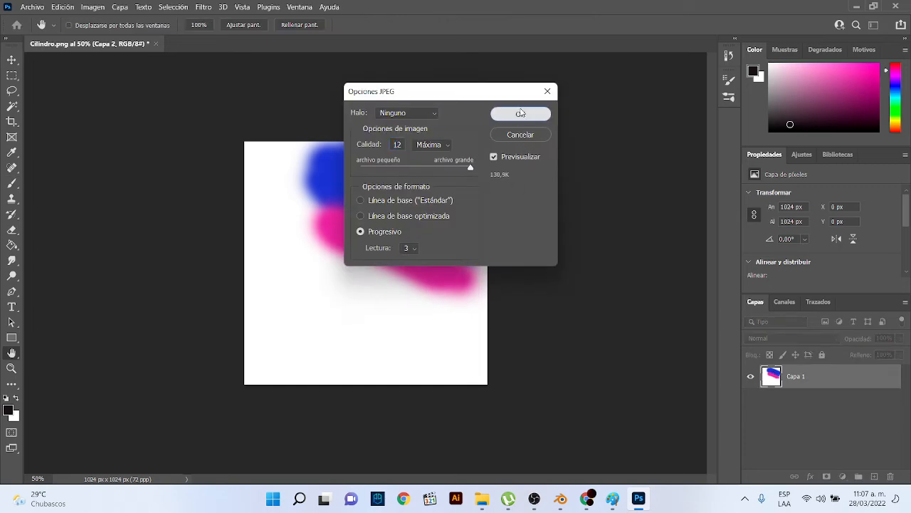
pyautogui.click(523, 116)
# Switch to Blender and load Cilindro.jpg from the desktop as the image for the vase material's base color
pyautogui.click(561, 498)
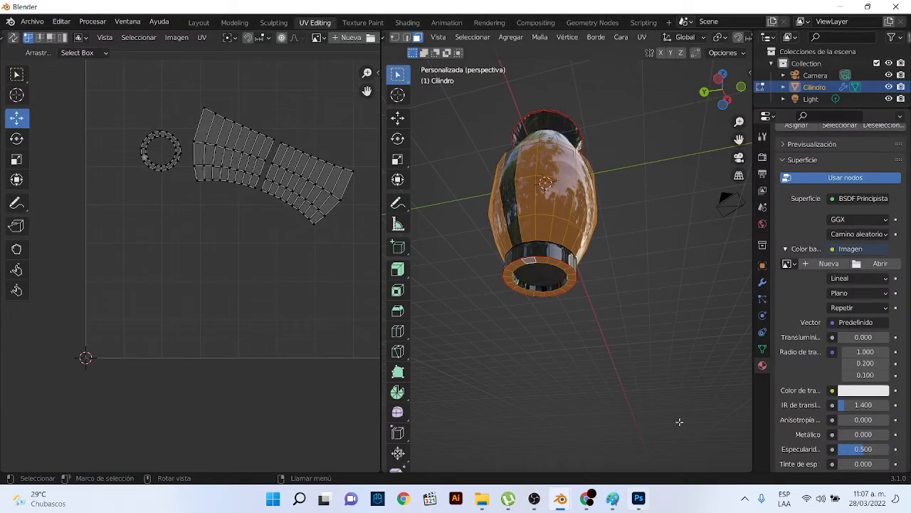
pyautogui.click(858, 264)
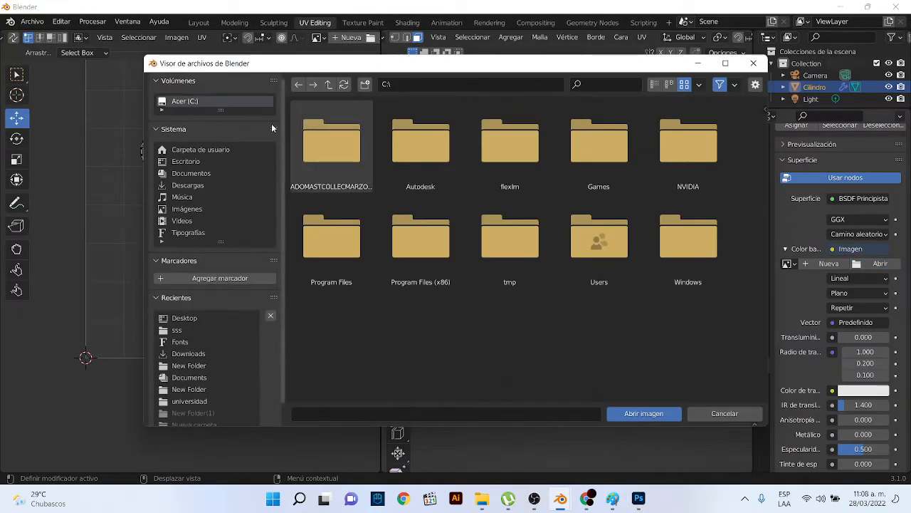
pyautogui.click(186, 161)
pyautogui.click(510, 331)
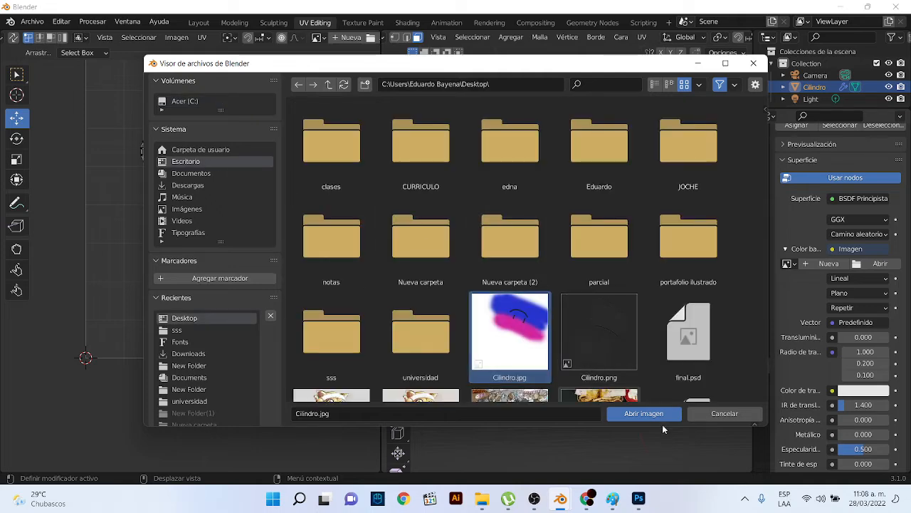
pyautogui.click(644, 413)
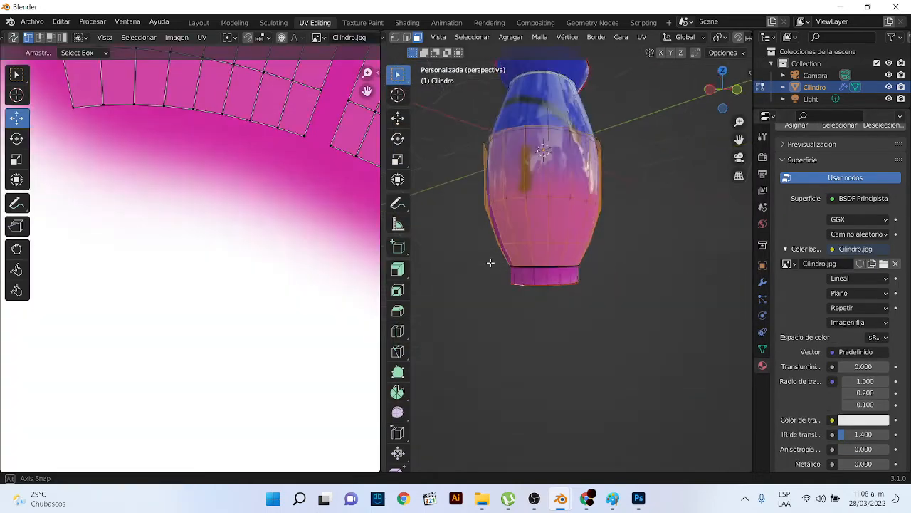
# Examine the painted texture on the vase from outside, and look into its mouth in the Layout workspace
pyautogui.moveTo(540, 259); pyautogui.dragTo(657, 280, button='middle')
pyautogui.click(658, 281)
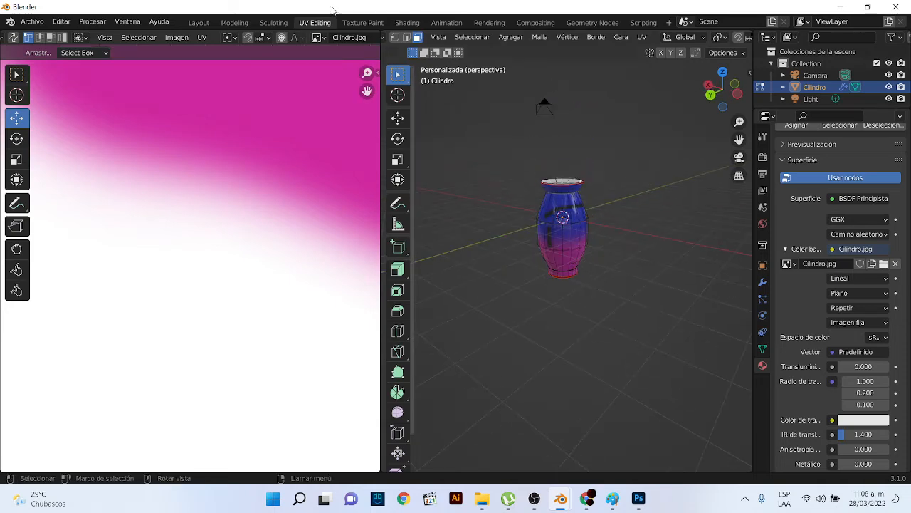
pyautogui.click(199, 23)
pyautogui.moveTo(381, 220); pyautogui.dragTo(285, 358, button='middle')
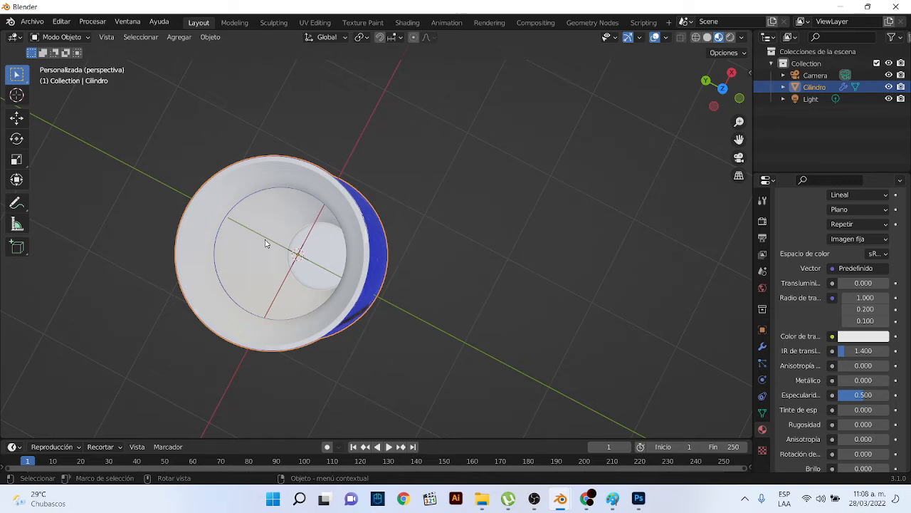
# Switch to Photoshop and show the UV layout layer Capa 1 over the painting again
pyautogui.click(638, 498)
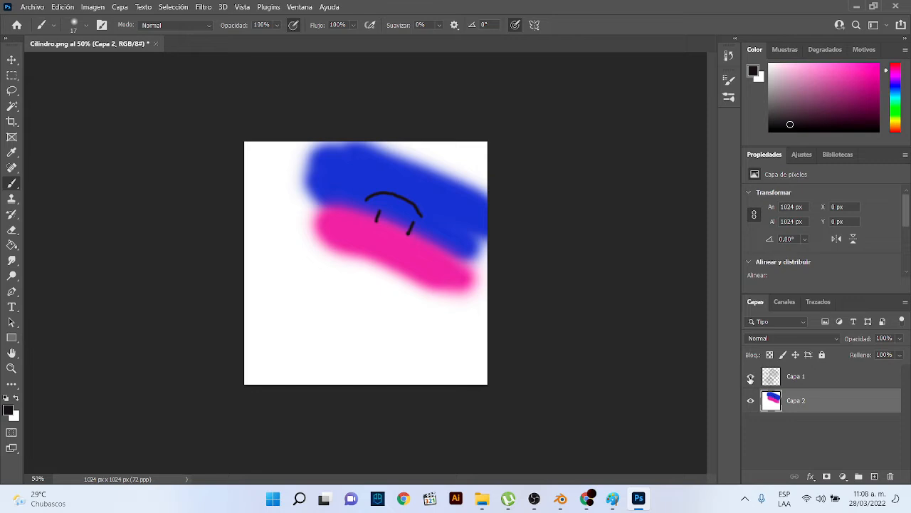
pyautogui.click(750, 377)
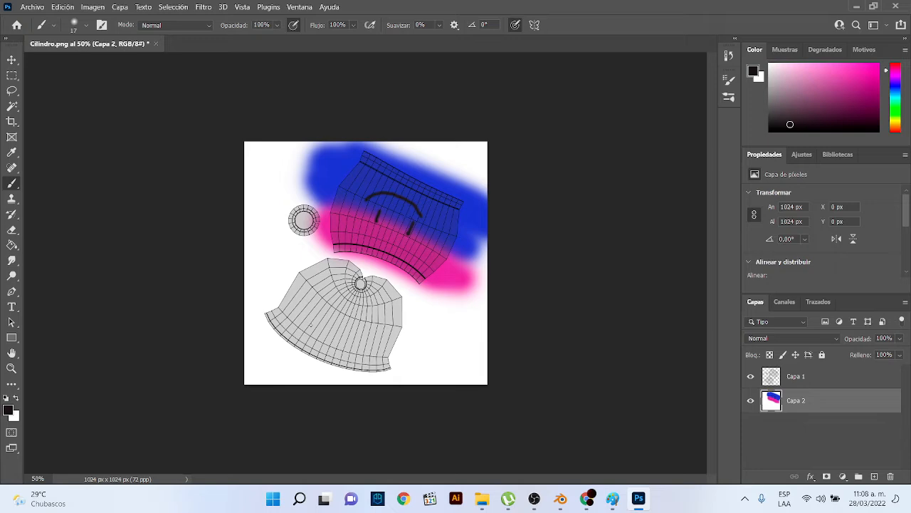
pyautogui.click(852, 6)
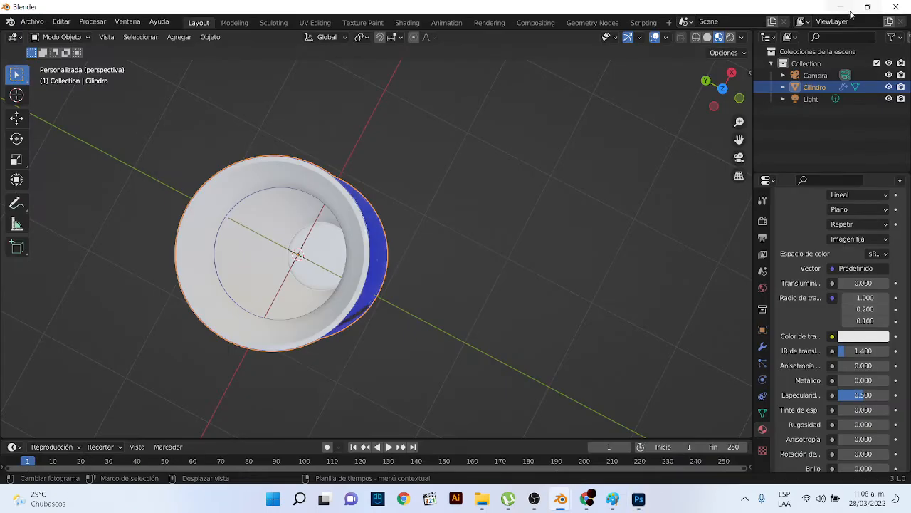
# In Blender's UV Editing workspace, examine where a vertical face loop of the vase falls on the painted texture, then clear the selection
pyautogui.click(324, 23)
pyautogui.moveTo(549, 209); pyautogui.dragTo(549, 158, button='middle')
pyautogui.scroll(3, 534, 166)
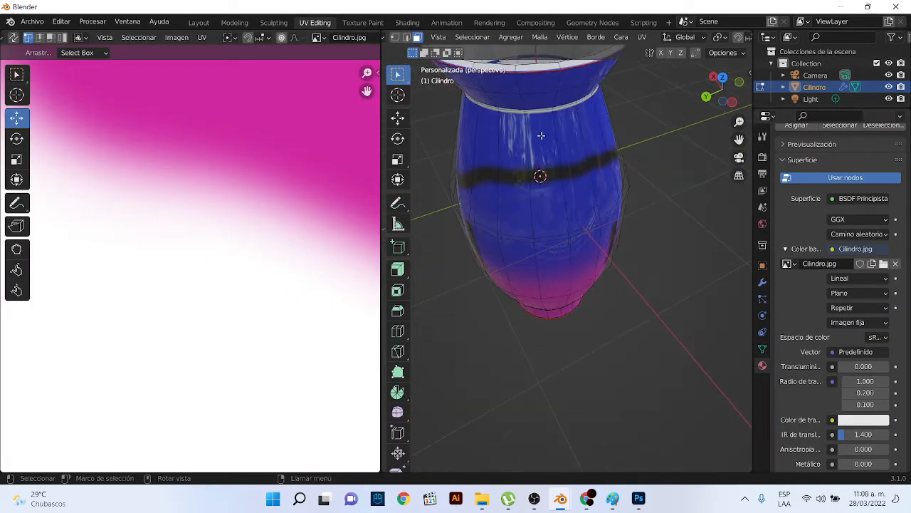
pyautogui.scroll(-1, 531, 114)
pyautogui.scroll(-4, 541, 164)
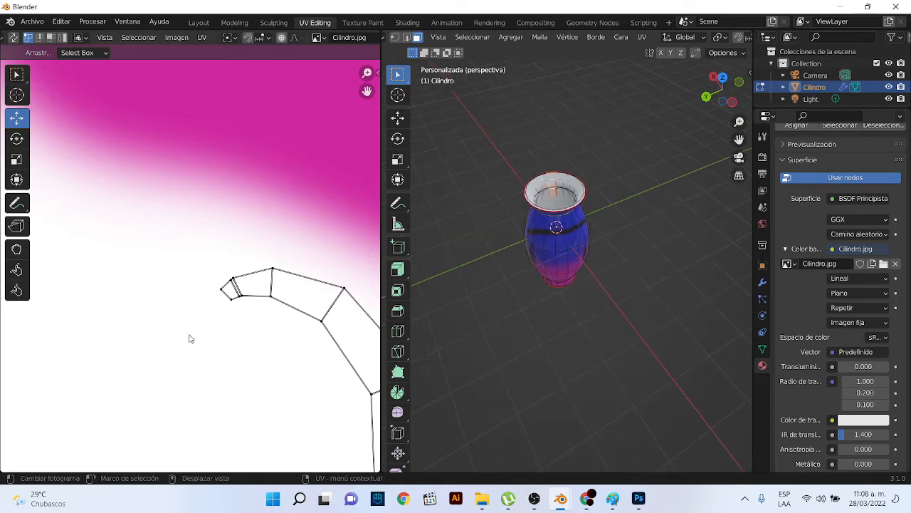
pyautogui.scroll(-4, 244, 329)
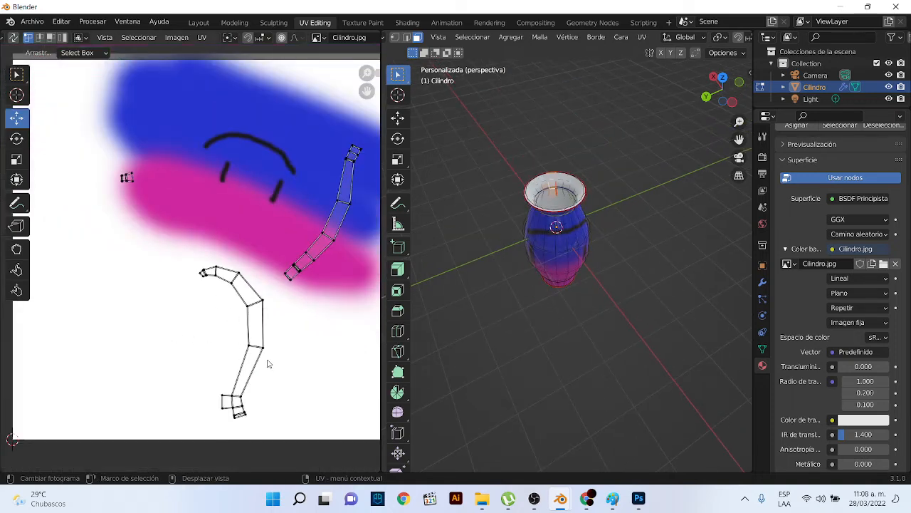
pyautogui.click(563, 382)
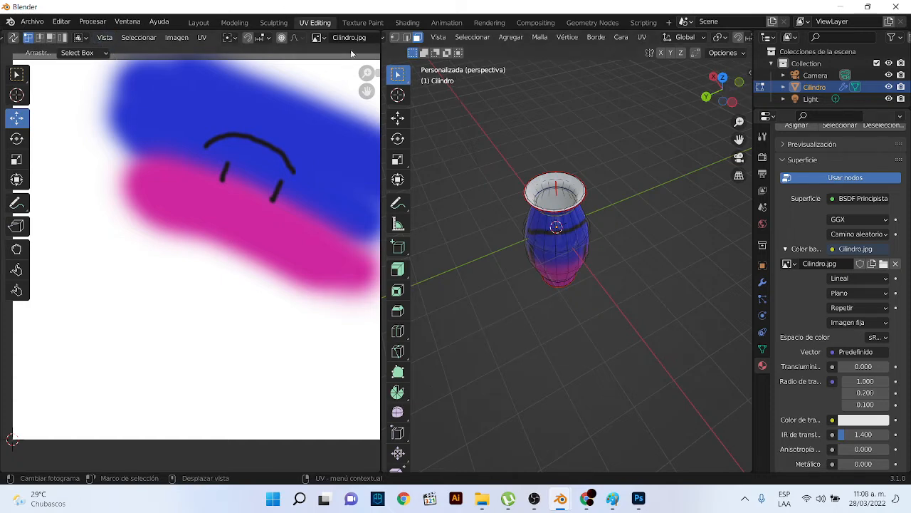
pyautogui.press('Home')
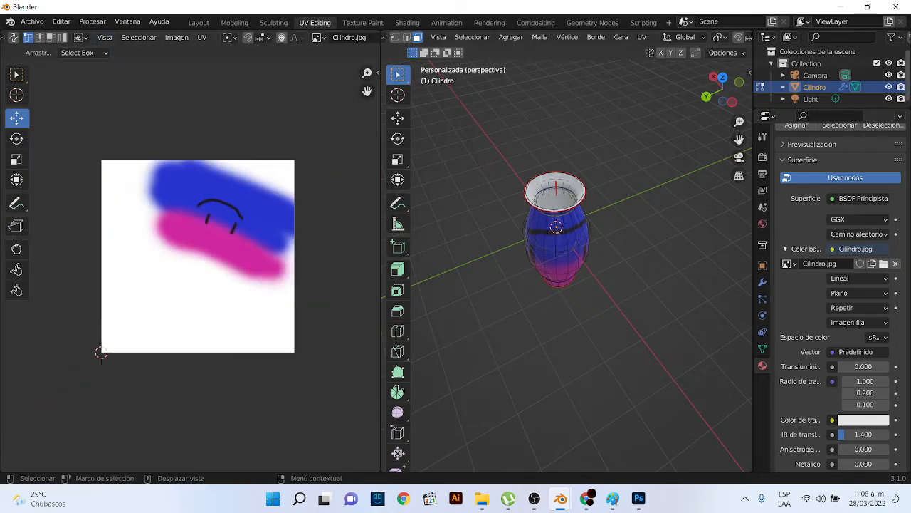
# Close the vase project and open ddd.blend from the desktop
pyautogui.click(896, 6)
pyautogui.click(489, 264)
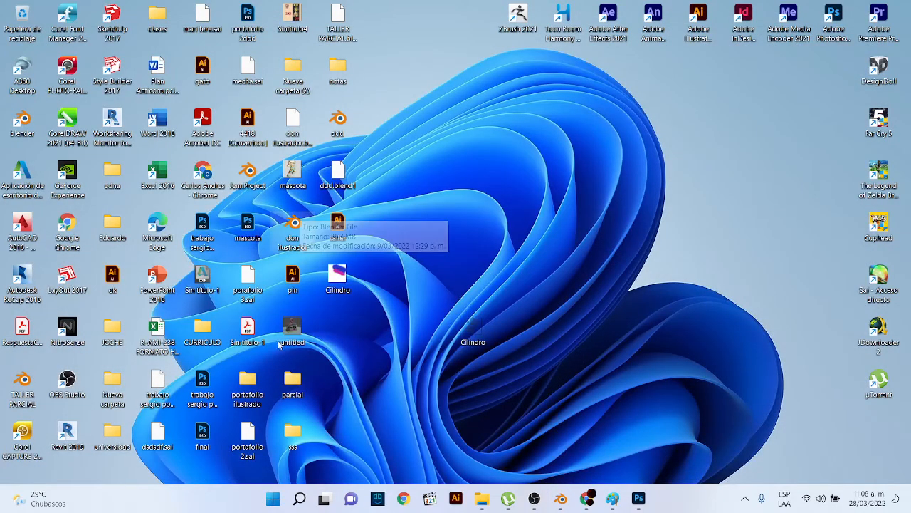
pyautogui.doubleClick(342, 123)
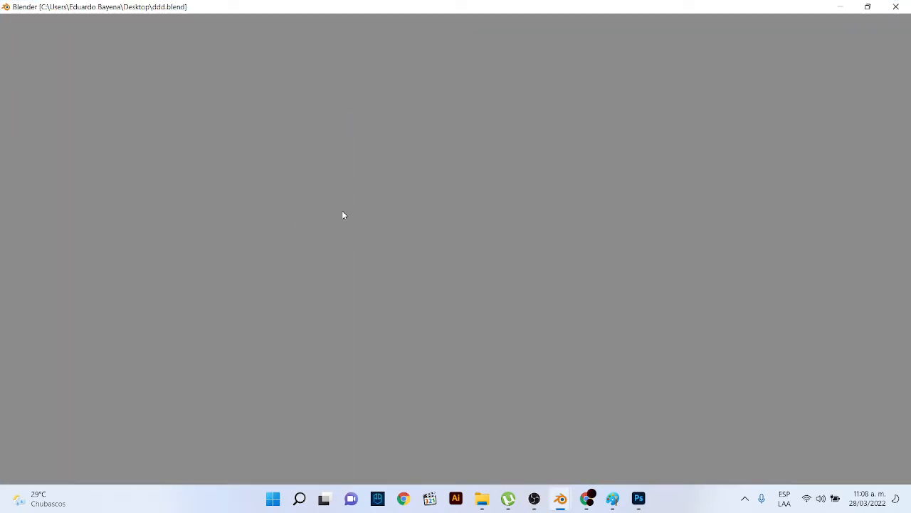
# Look over the still-life scene from several sides and inspect the wooden board's material
pyautogui.scroll(-3, 563, 229)
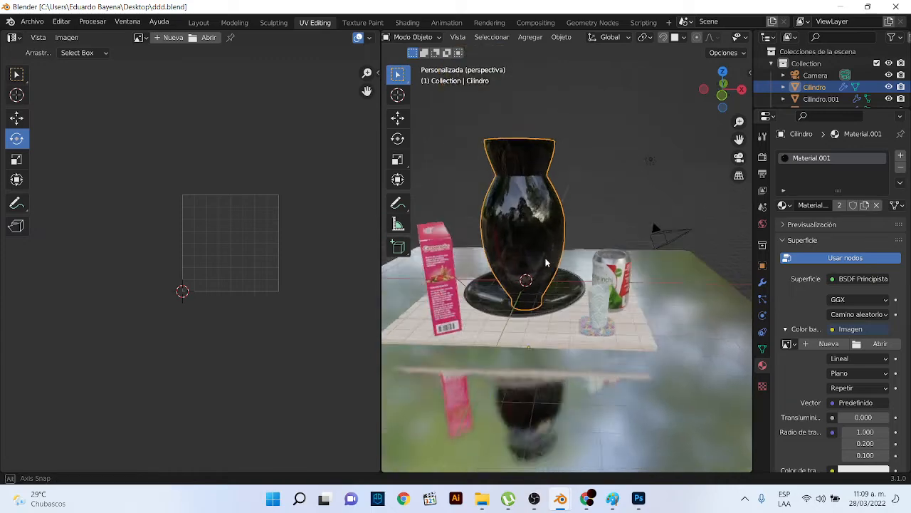
pyautogui.moveTo(545, 263); pyautogui.dragTo(459, 304, button='middle')
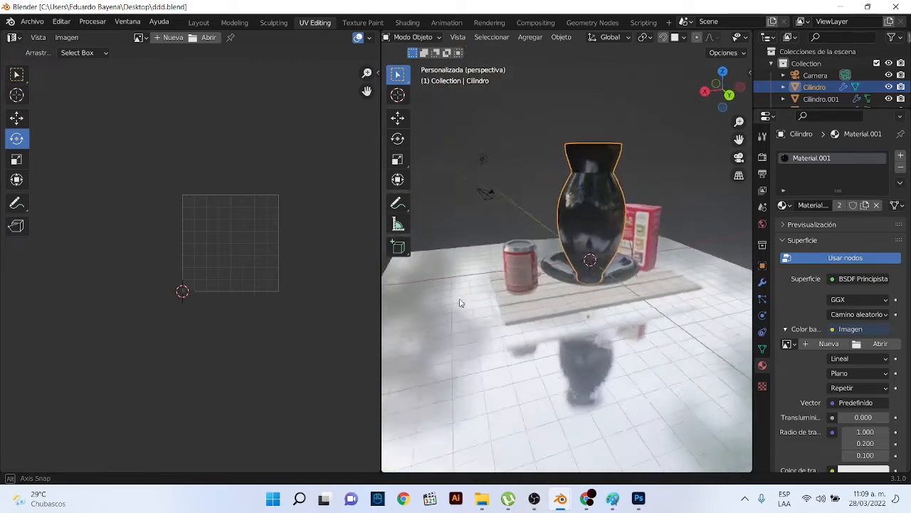
pyautogui.scroll(3, 537, 325)
pyautogui.click(509, 357)
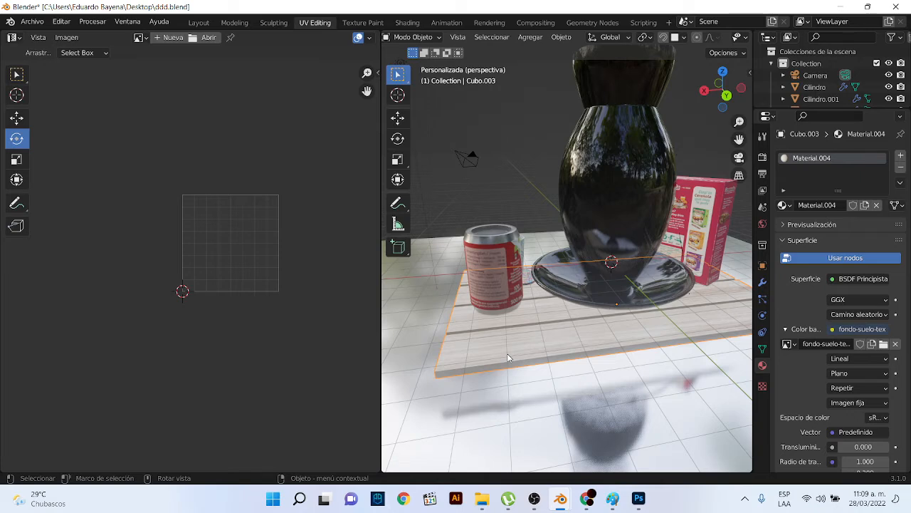
pyautogui.moveTo(678, 259); pyautogui.dragTo(493, 261, button='middle')
# Select the Cereanola box's linked faces in Edit Mode and examine how its UVs lie over the packaging image
pyautogui.click(552, 292)
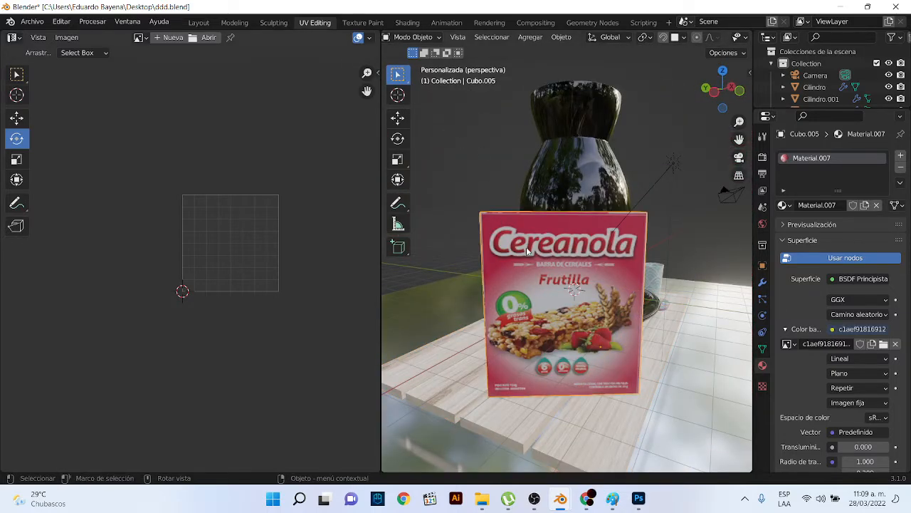
pyautogui.click(412, 37)
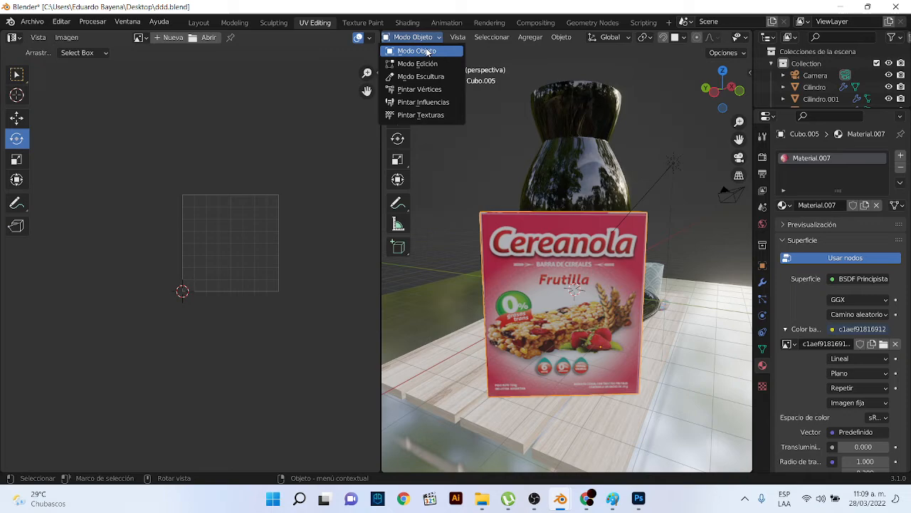
pyautogui.click(420, 63)
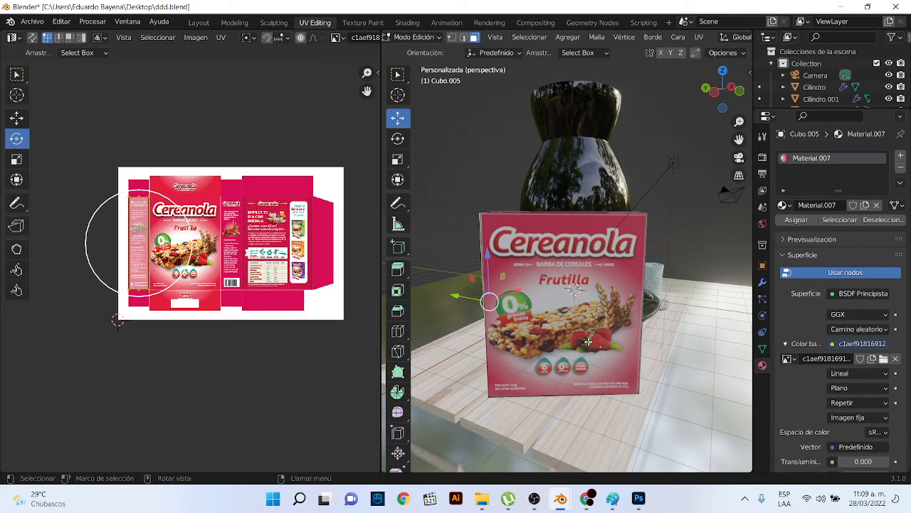
pyautogui.press('l')
pyautogui.scroll(4, 370, 246)
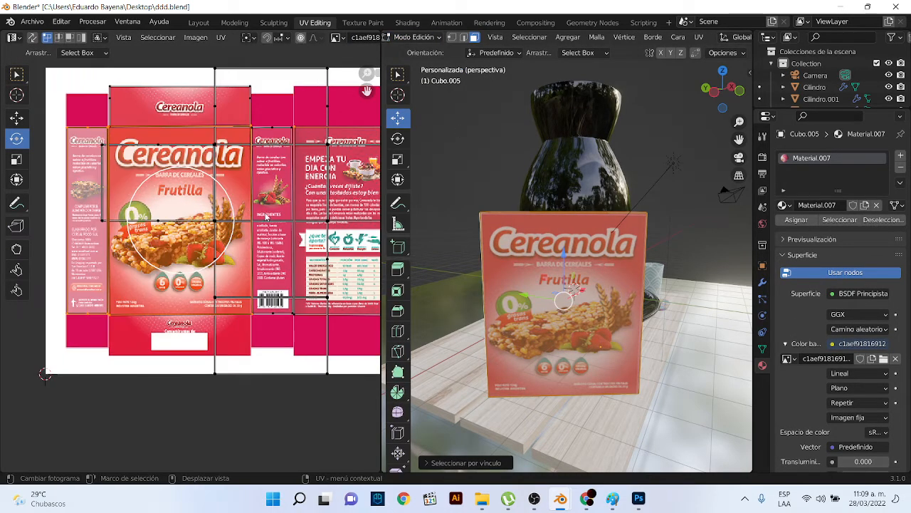
pyautogui.scroll(-4, 545, 187)
pyautogui.moveTo(546, 183); pyautogui.dragTo(480, 186, button='middle')
pyautogui.scroll(2, 436, 240)
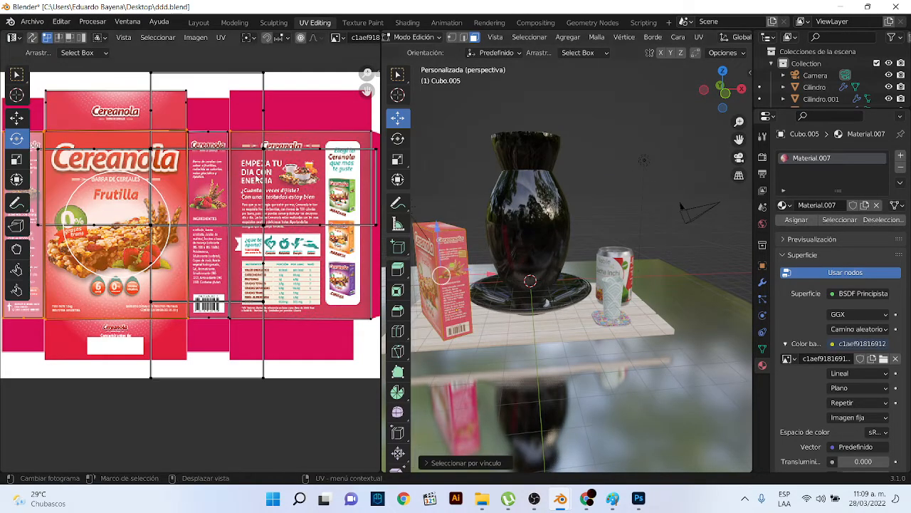
pyautogui.scroll(-1, 257, 178)
pyautogui.moveTo(248, 181); pyautogui.dragTo(301, 170, button='middle')
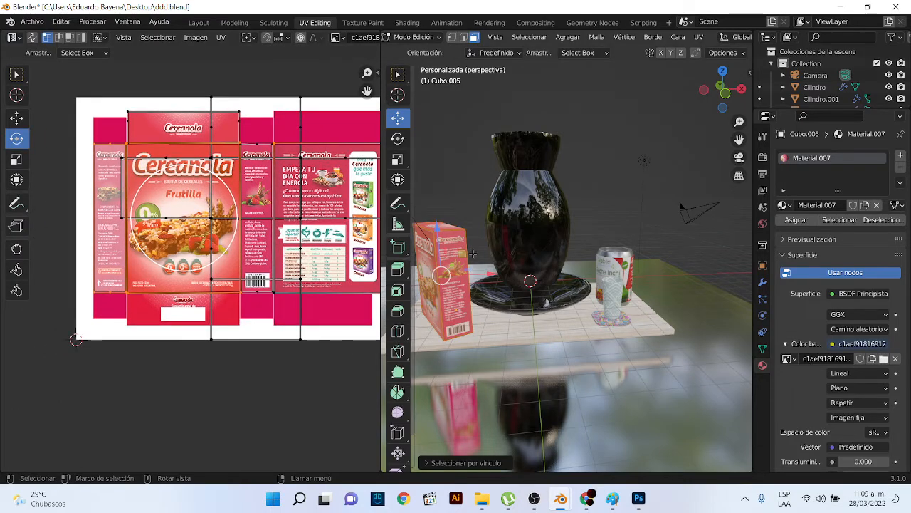
# Examine one by one where the cereal box's front, side and top faces fall on the packaging image
pyautogui.moveTo(473, 254); pyautogui.dragTo(503, 249, button='middle')
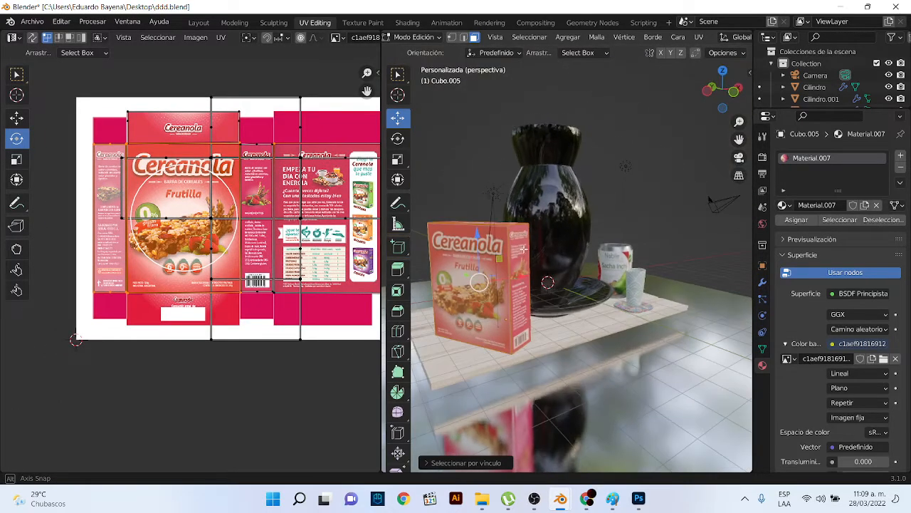
pyautogui.click(466, 170)
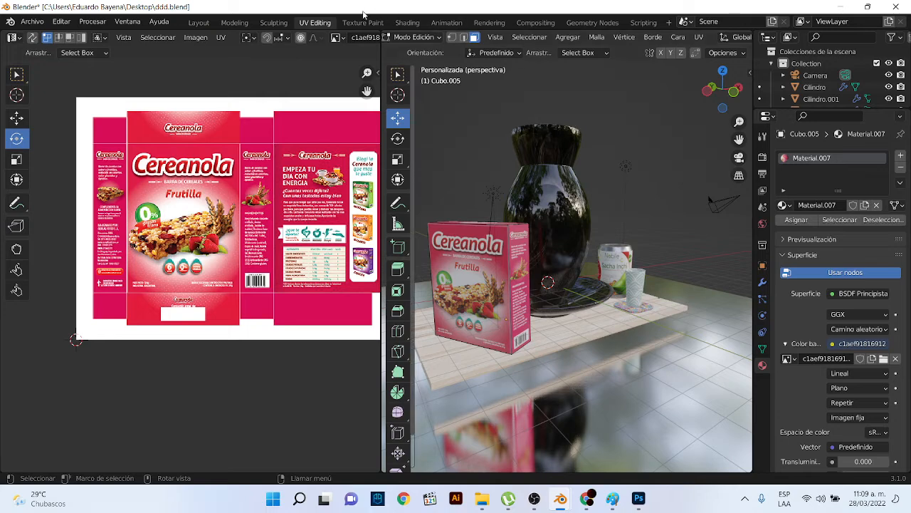
pyautogui.scroll(-1, 735, 40)
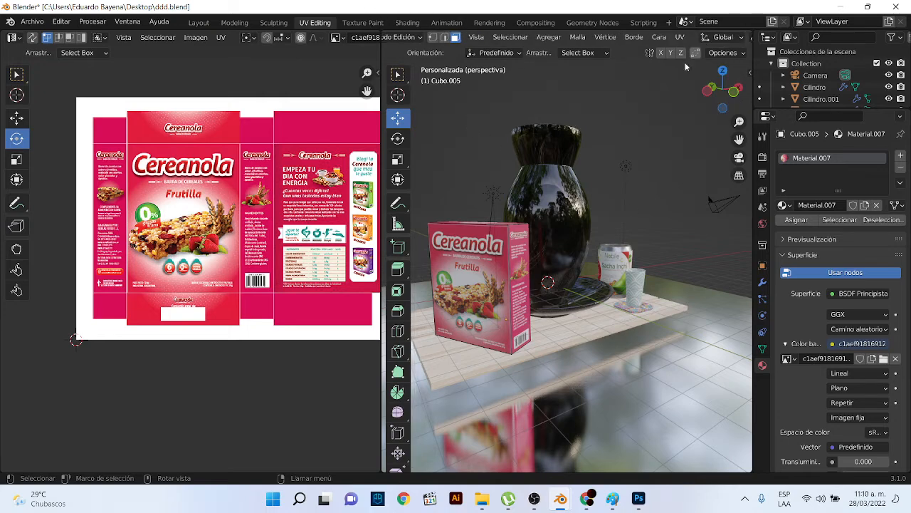
pyautogui.click(487, 250)
pyautogui.click(519, 254)
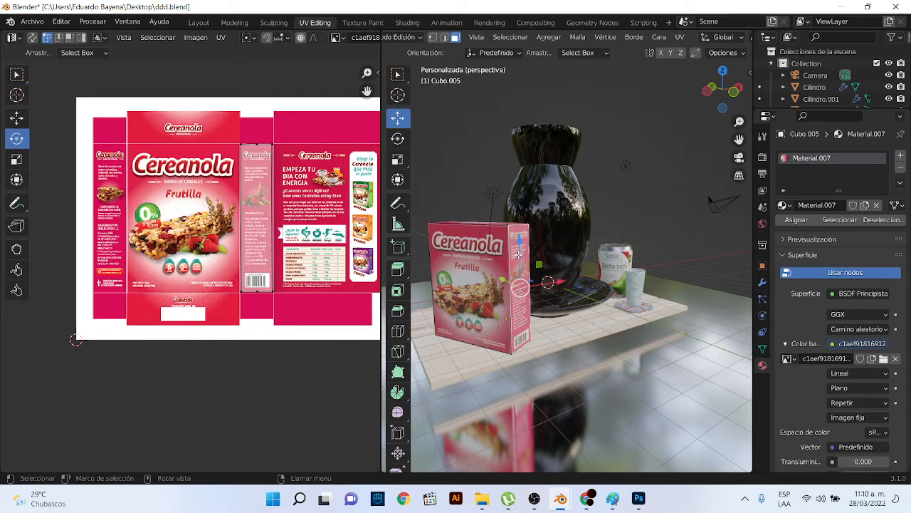
pyautogui.click(478, 257)
pyautogui.moveTo(478, 256); pyautogui.dragTo(574, 282, button='middle')
pyautogui.click(520, 260)
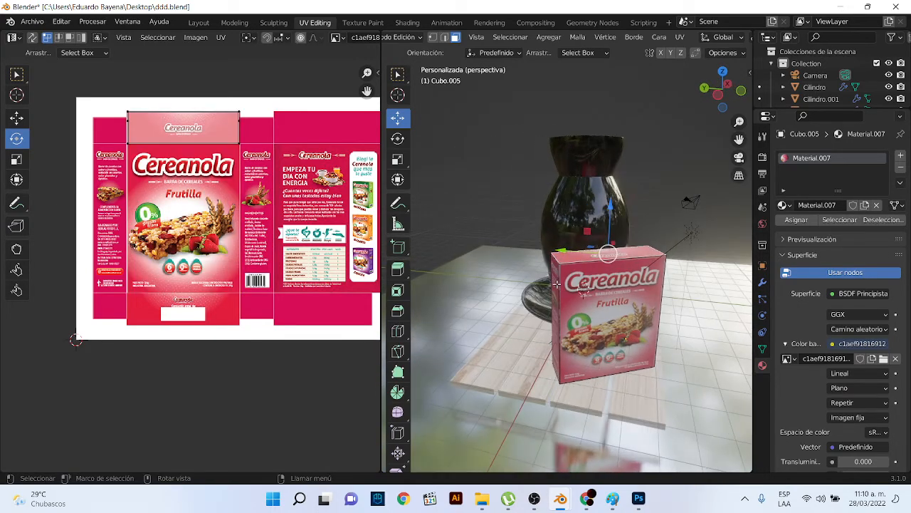
pyautogui.click(556, 285)
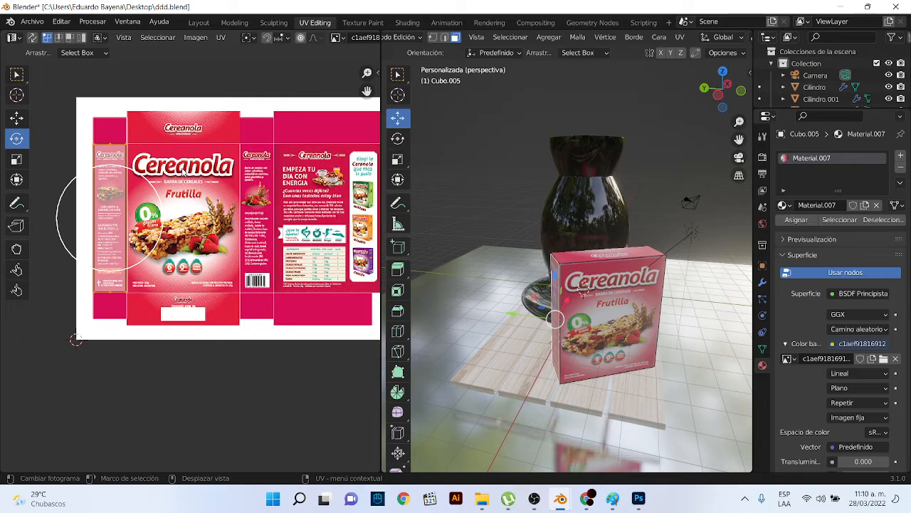
# Clear the cereal box's face selection, return to Object Mode and select the Sacha Inchi can
pyautogui.moveTo(492, 221); pyautogui.dragTo(601, 293, button='middle')
pyautogui.scroll(3, 617, 318)
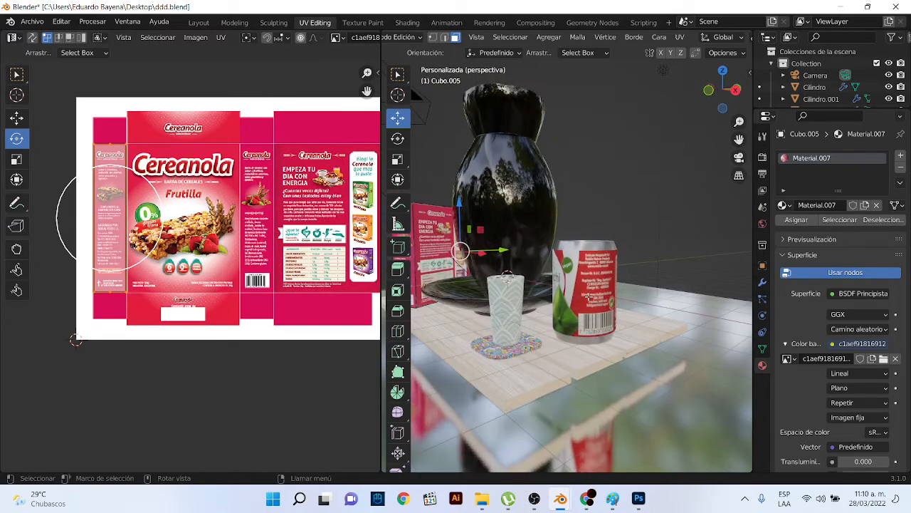
pyautogui.scroll(2, 601, 294)
pyautogui.click(620, 231)
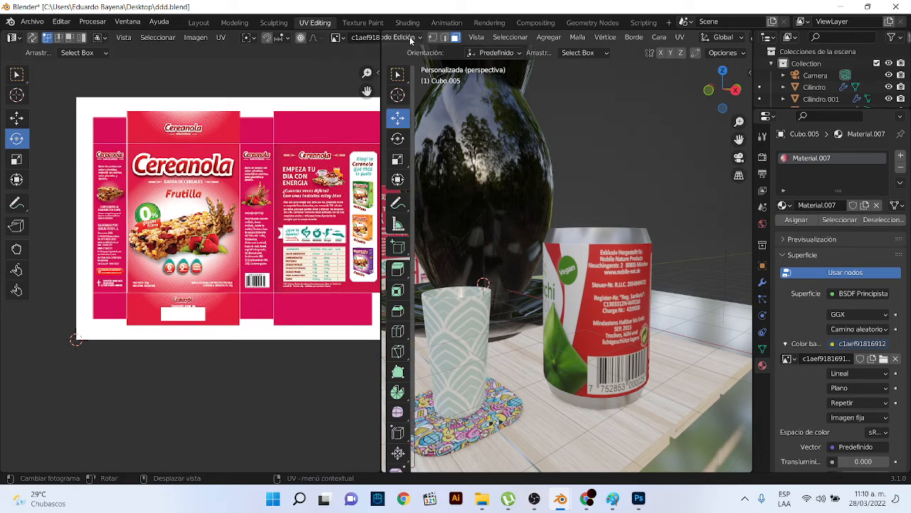
pyautogui.click(403, 37)
pyautogui.click(425, 60)
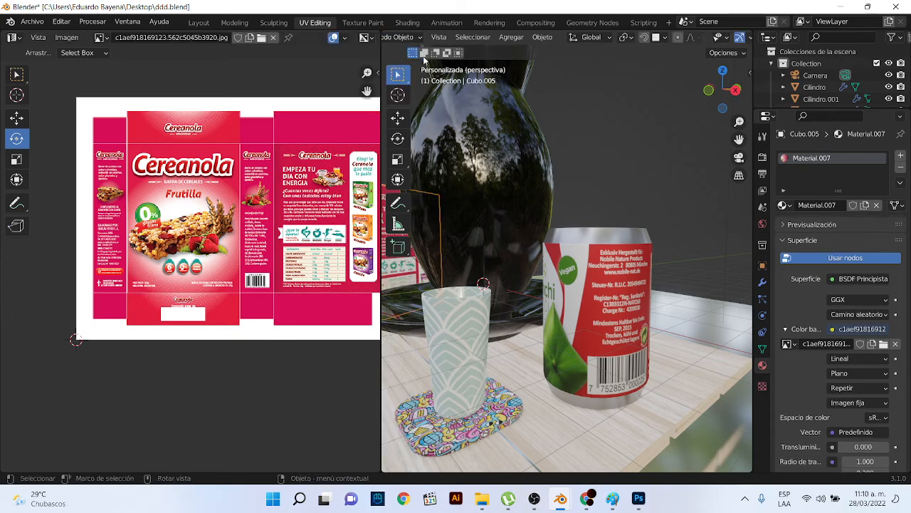
pyautogui.click(616, 258)
pyautogui.moveTo(591, 266); pyautogui.dragTo(627, 263, button='middle')
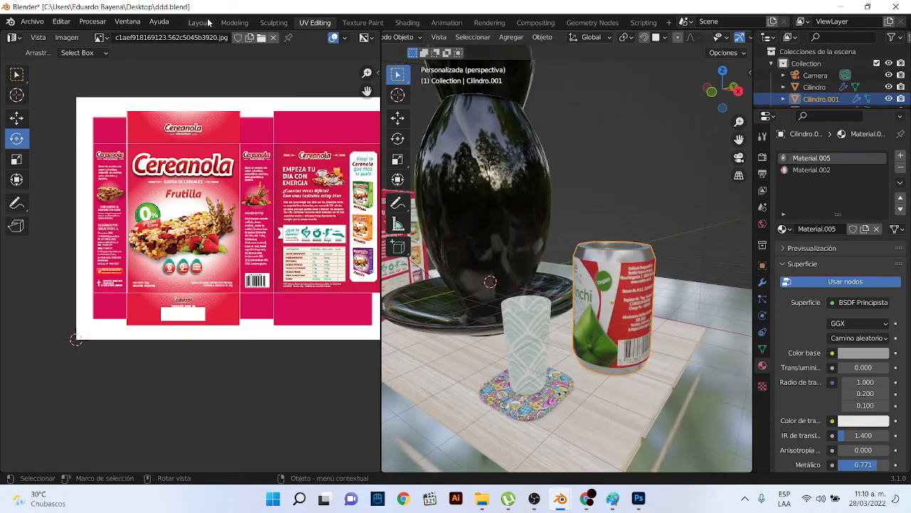
# Visit the Layout and Texture Paint workspaces, then examine the can's label UVs over the label image in UV Editing
pyautogui.click(205, 23)
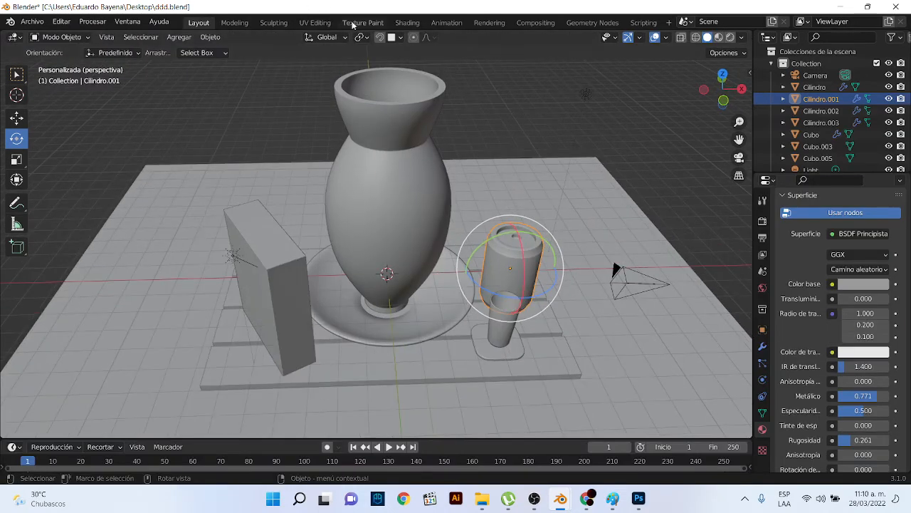
pyautogui.click(360, 22)
pyautogui.scroll(-5, 530, 264)
pyautogui.moveTo(524, 269); pyautogui.dragTo(462, 173, button='middle')
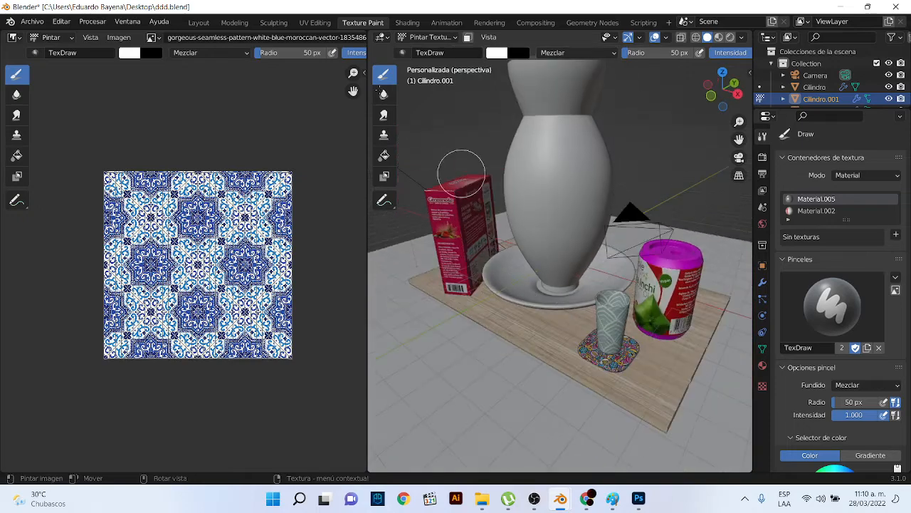
pyautogui.click(311, 23)
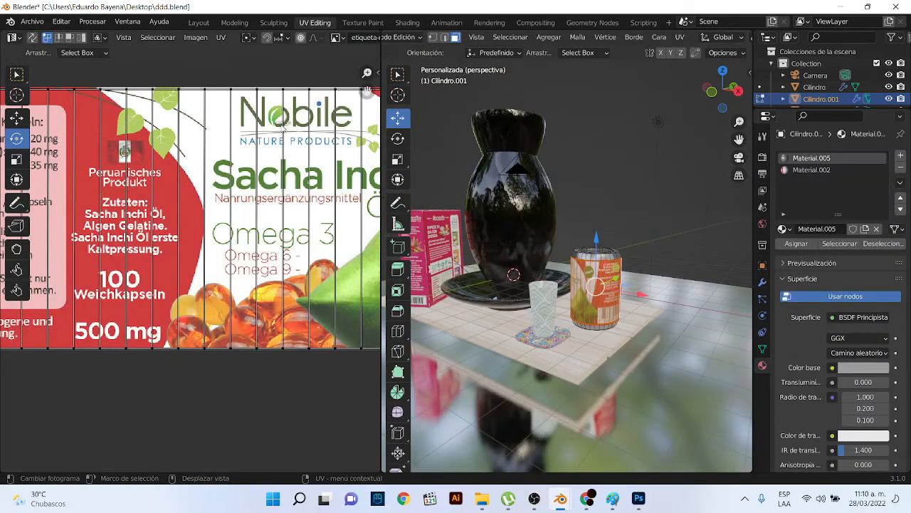
pyautogui.scroll(-5, 329, 205)
pyautogui.scroll(1, 329, 205)
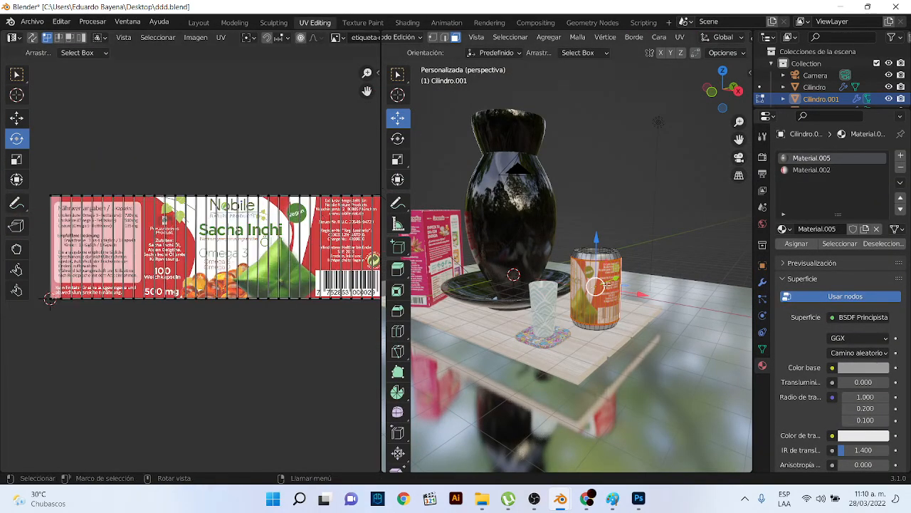
pyautogui.scroll(1, 614, 284)
pyautogui.moveTo(636, 287); pyautogui.dragTo(610, 299, button='middle')
pyautogui.scroll(3, 610, 299)
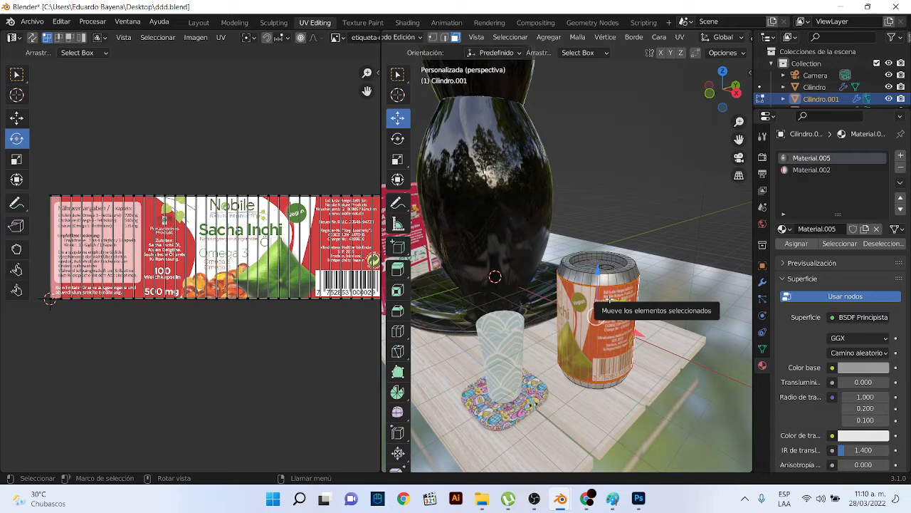
# Select the can's lid and its label body as linked faces in turn and compare their UV layouts
pyautogui.click(624, 269)
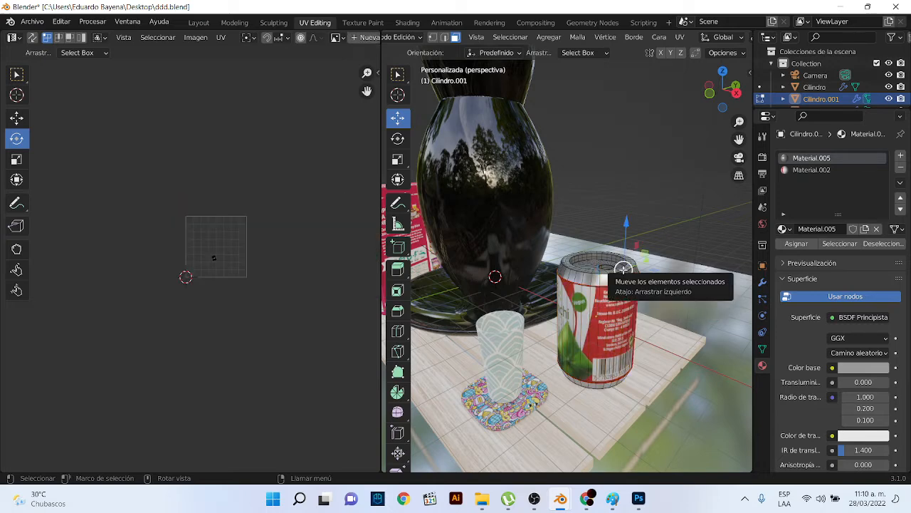
pyautogui.hotkey('ctrl', 'l')
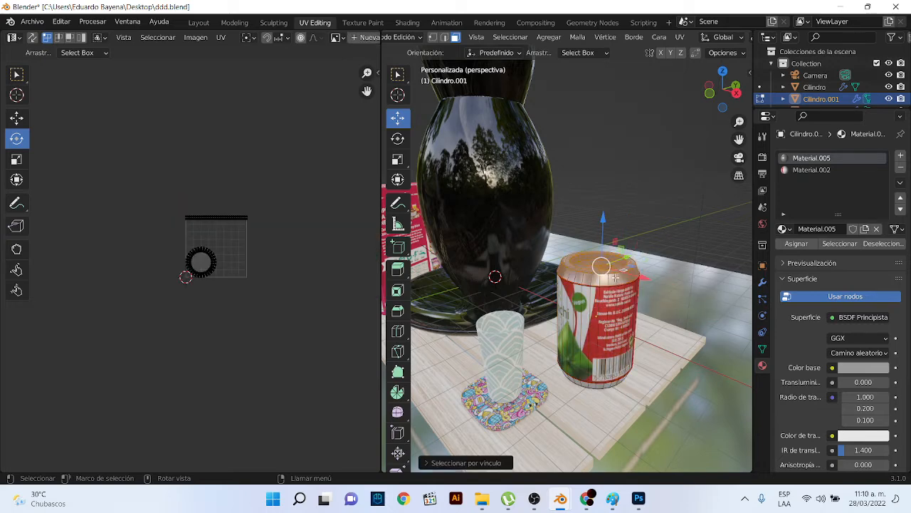
pyautogui.scroll(5, 285, 232)
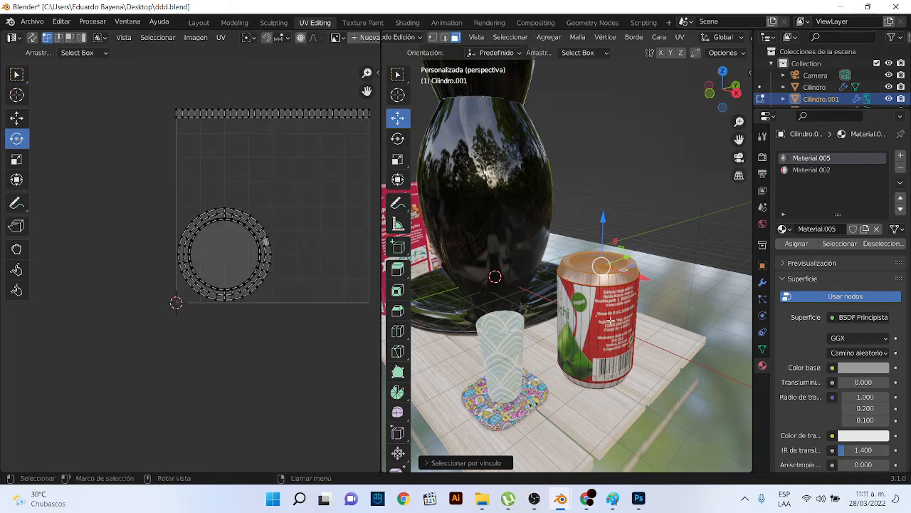
pyautogui.click(606, 321)
pyautogui.hotkey('ctrl', 'l')
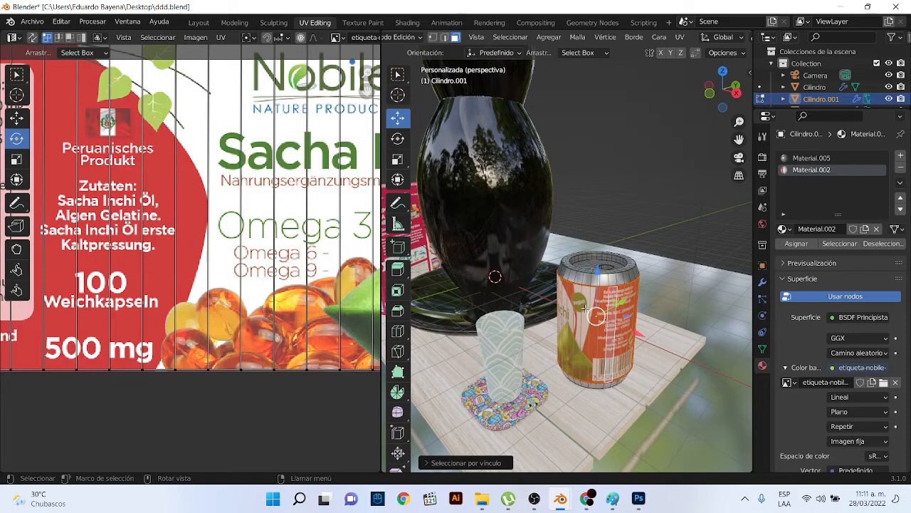
pyautogui.scroll(-3, 605, 319)
pyautogui.scroll(-2, 271, 198)
pyautogui.scroll(-3, 271, 198)
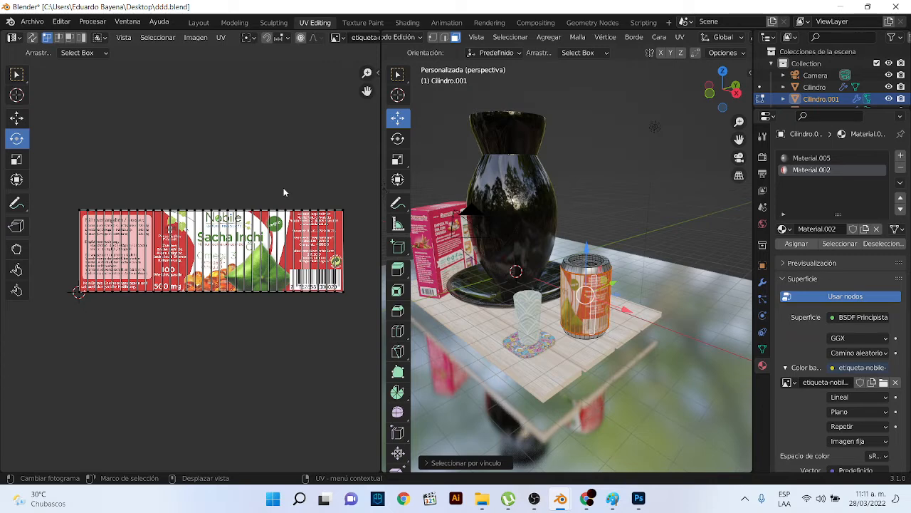
# Clear the can's face selection and look closely at the patterned glass beside it
pyautogui.click(530, 316)
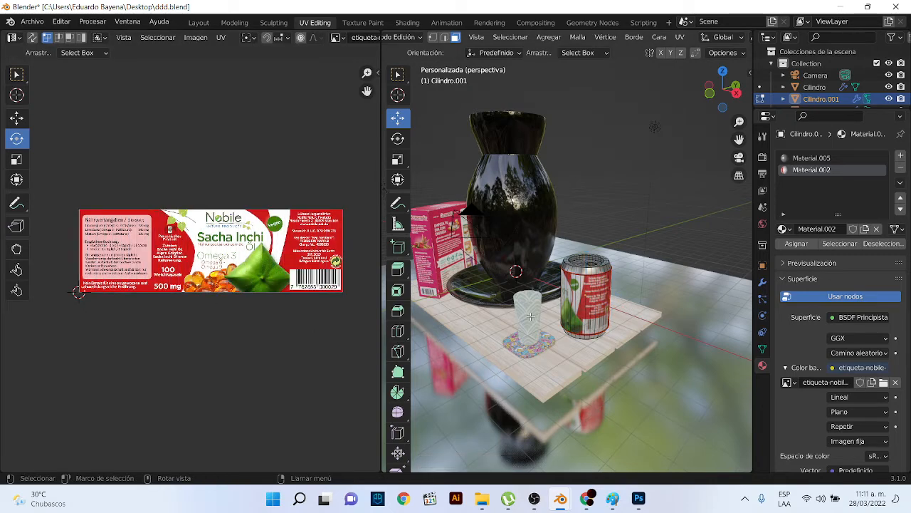
pyautogui.scroll(4, 527, 316)
pyautogui.scroll(3, 495, 362)
pyautogui.moveTo(493, 375); pyautogui.dragTo(522, 337, button='middle')
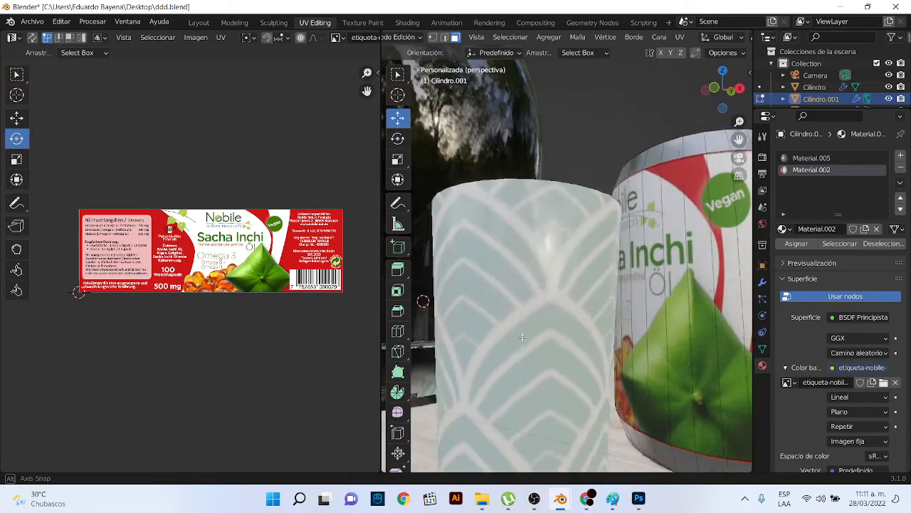
pyautogui.scroll(-4, 522, 337)
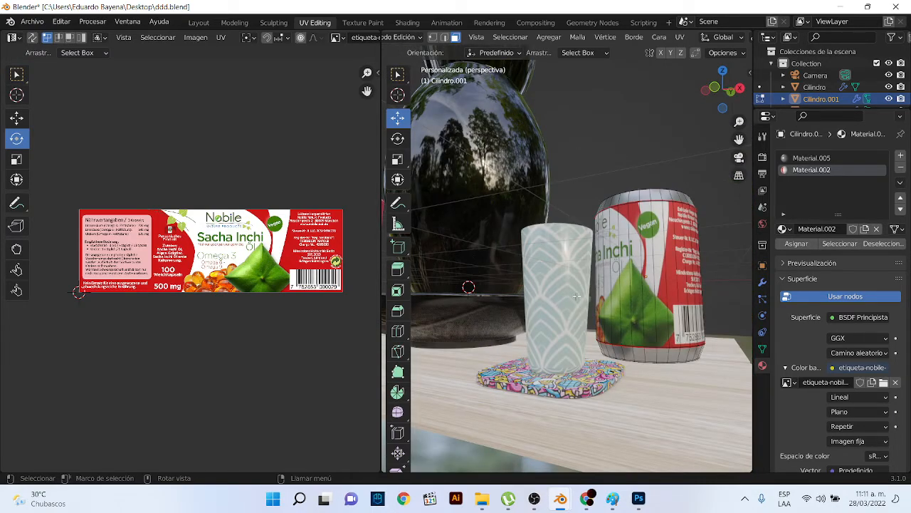
# Select the glass in the Layout workspace, show its pattern image through Texture Paint and bring it into UV Editing
pyautogui.click(199, 22)
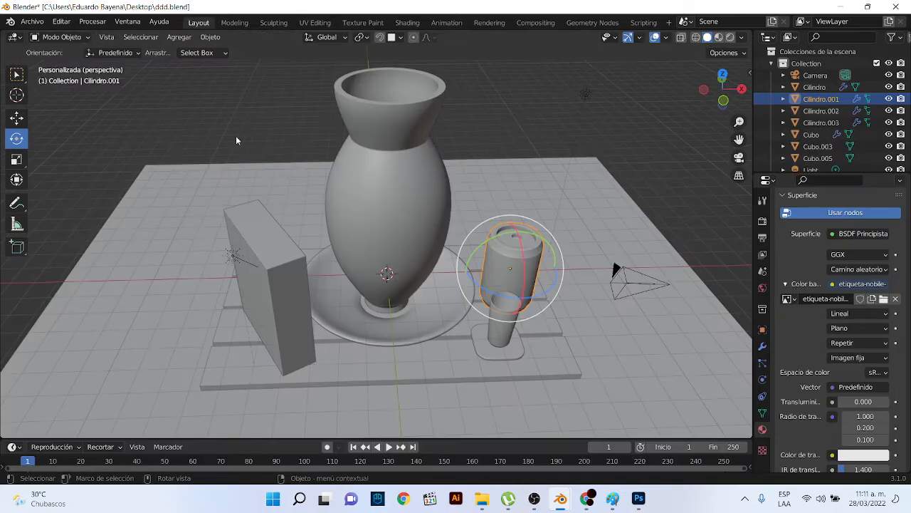
pyautogui.click(500, 332)
pyautogui.click(351, 25)
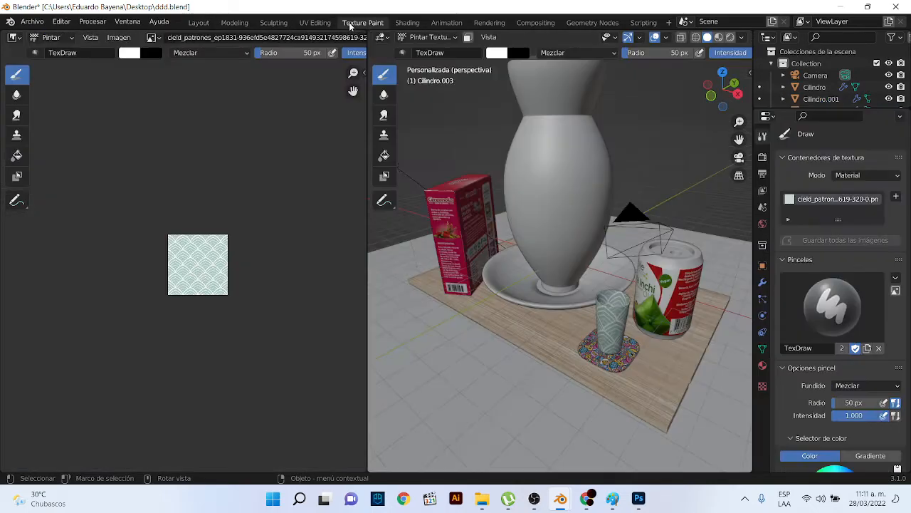
pyautogui.click(315, 22)
pyautogui.scroll(2, 571, 289)
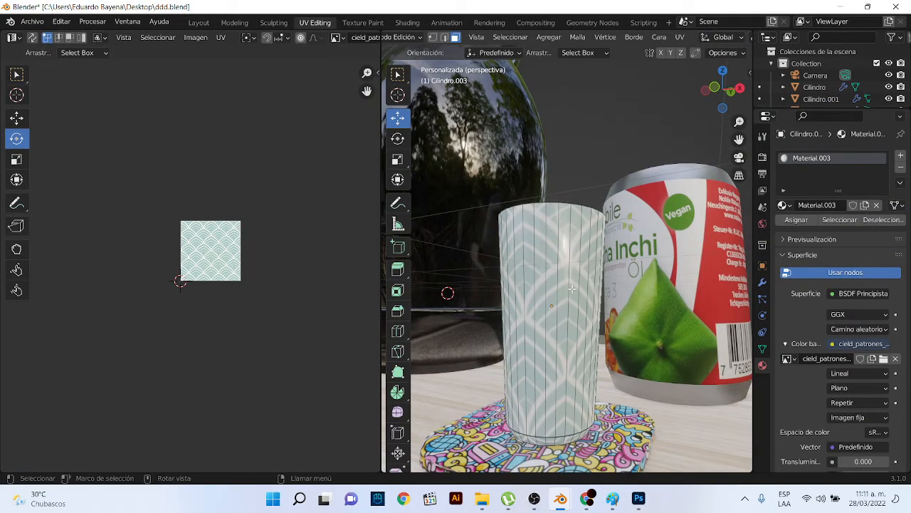
# Select the glass's linked faces and examine how its wall and circular base UVs lie over the pattern image
pyautogui.press('l')
pyautogui.moveTo(564, 287); pyautogui.dragTo(561, 298, button='middle')
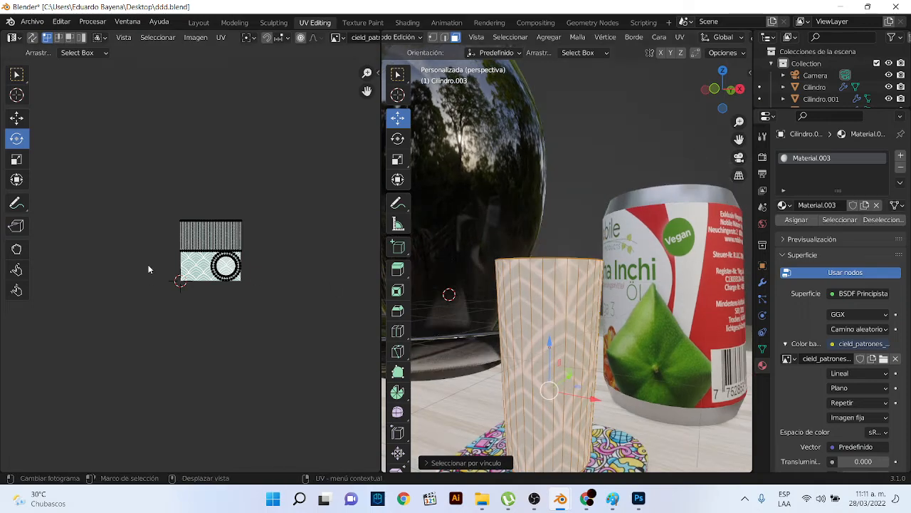
pyautogui.scroll(4, 148, 269)
pyautogui.moveTo(505, 335); pyautogui.dragTo(569, 324, button='middle')
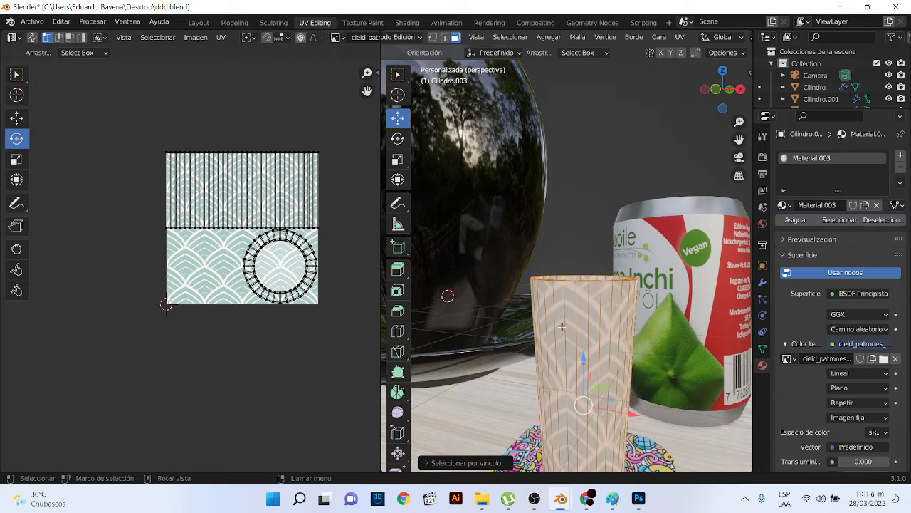
pyautogui.scroll(-1, 304, 260)
pyautogui.scroll(3, 588, 349)
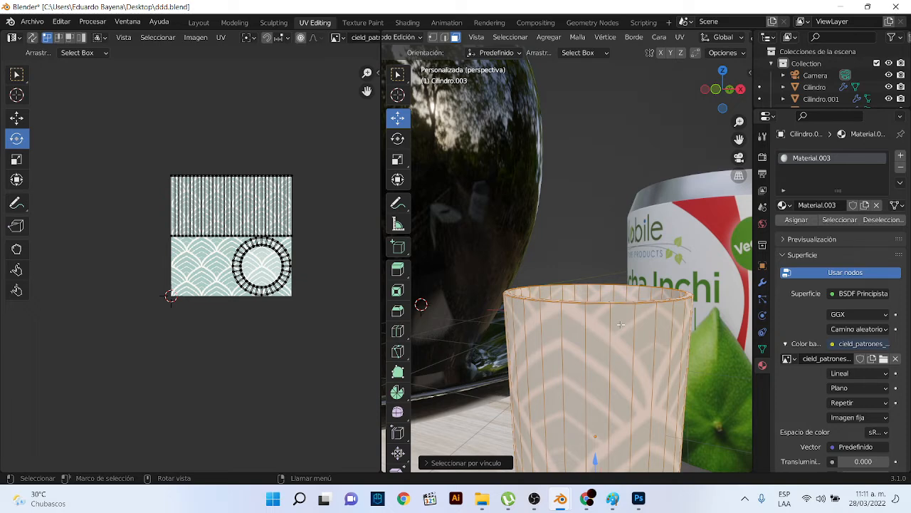
# Leave the glass's Edit Mode and select the Cereanola box in Object Mode
pyautogui.scroll(-5, 632, 296)
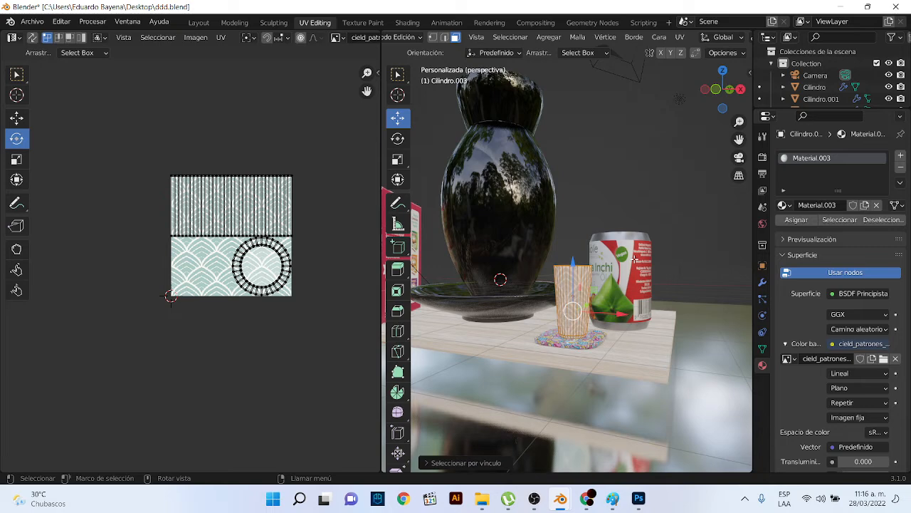
pyautogui.scroll(-3, 595, 248)
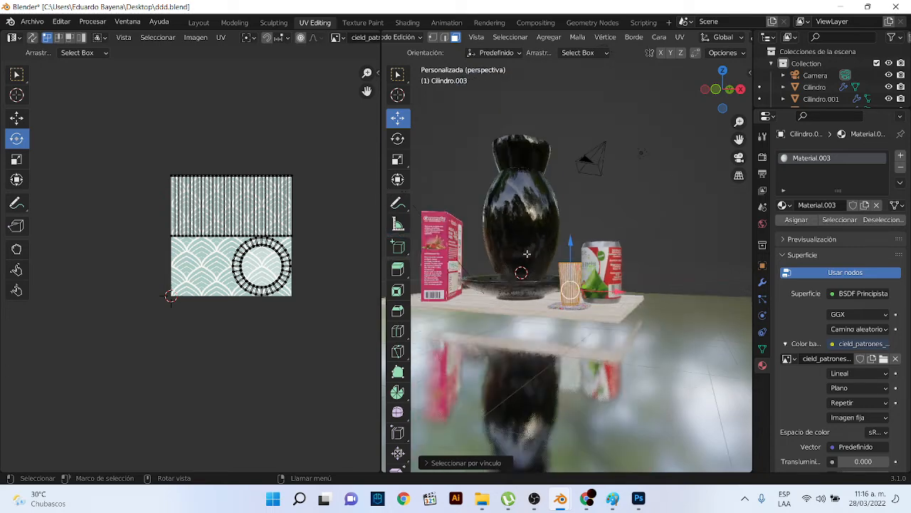
pyautogui.moveTo(470, 281); pyautogui.dragTo(531, 314)
pyautogui.click(523, 319)
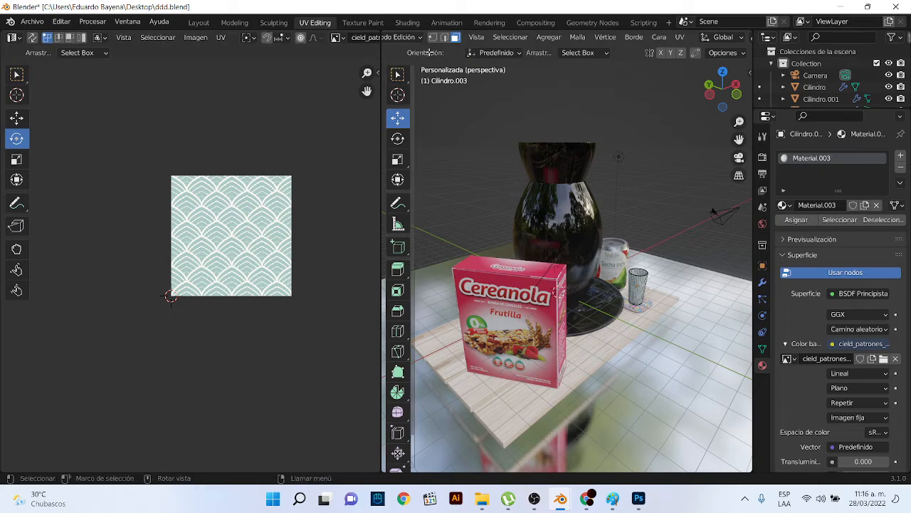
pyautogui.click(419, 38)
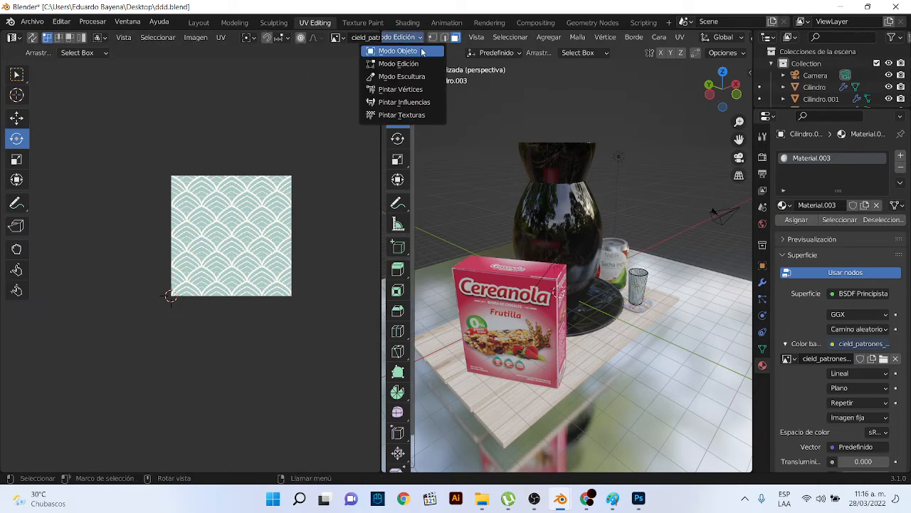
pyautogui.click(406, 53)
pyautogui.click(498, 304)
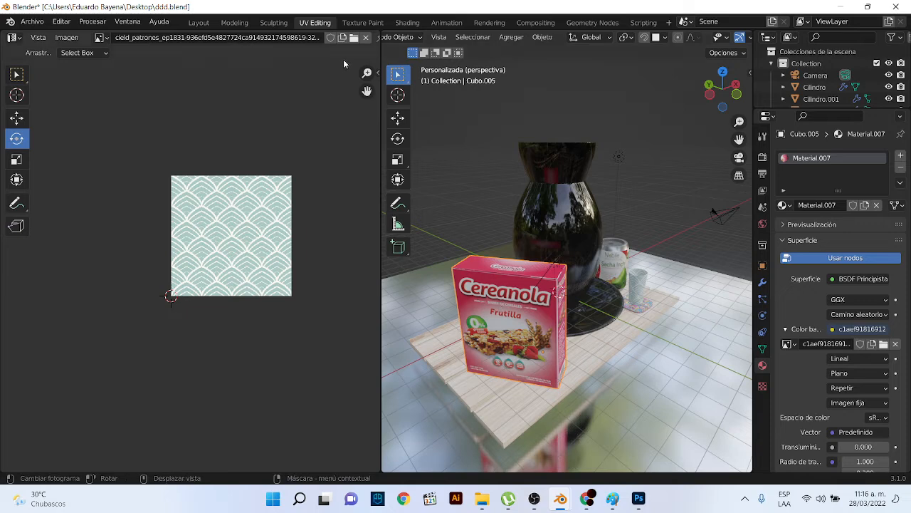
# Put the Cereanola box in Edit Mode and select its linked faces to examine their UVs over the package artwork
pyautogui.click(413, 39)
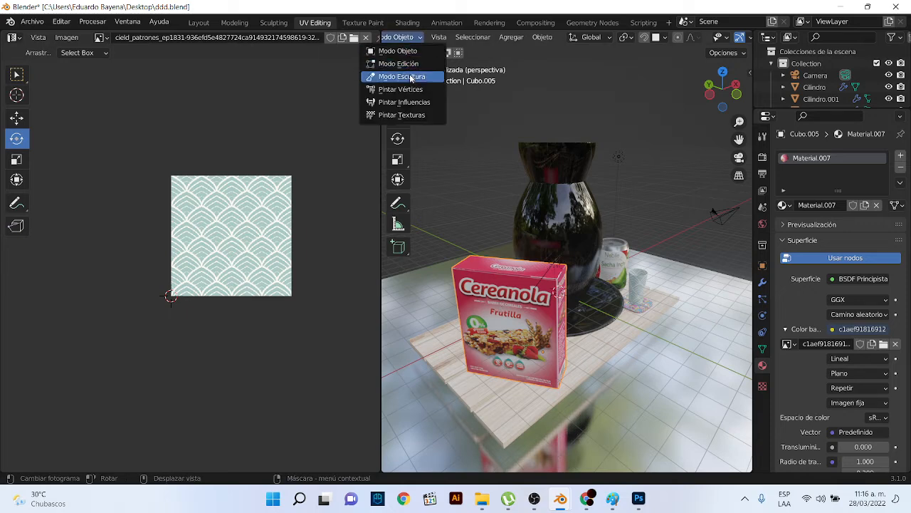
pyautogui.click(402, 76)
pyautogui.click(411, 37)
pyautogui.click(398, 63)
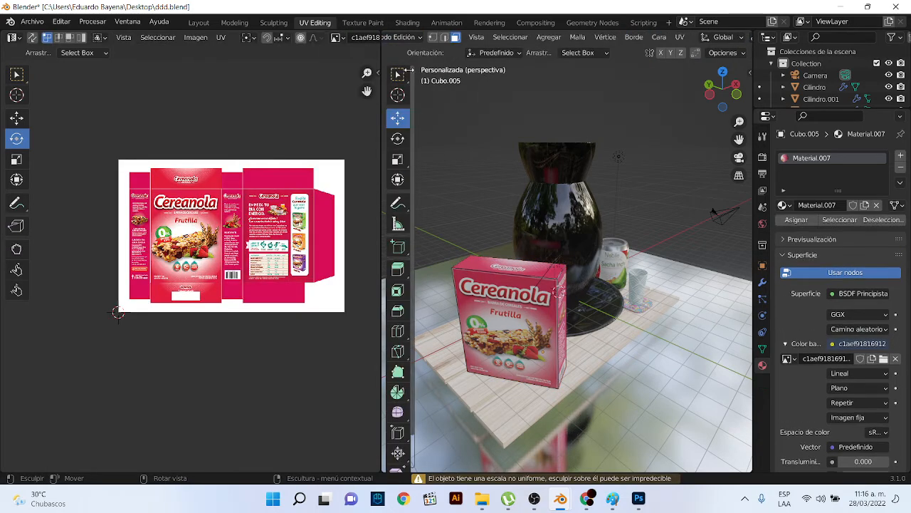
pyautogui.scroll(2, 506, 318)
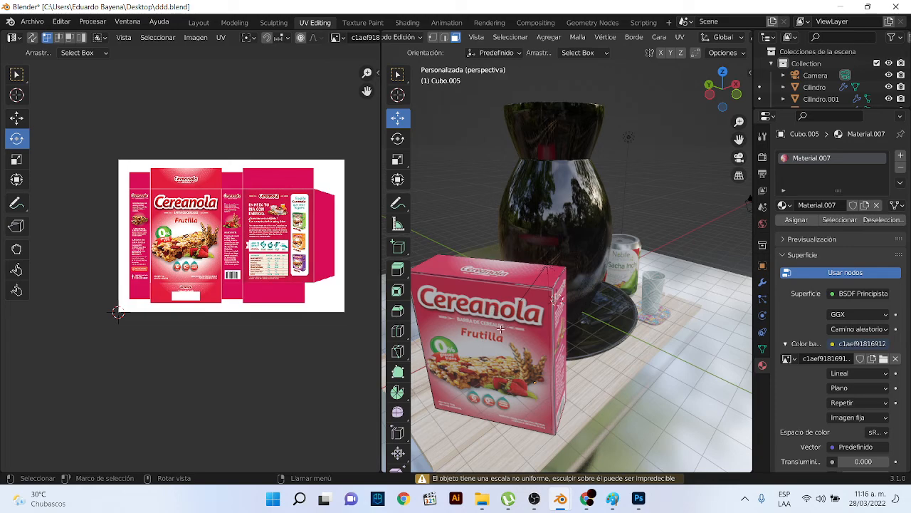
pyautogui.press('l')
pyautogui.scroll(3, 213, 239)
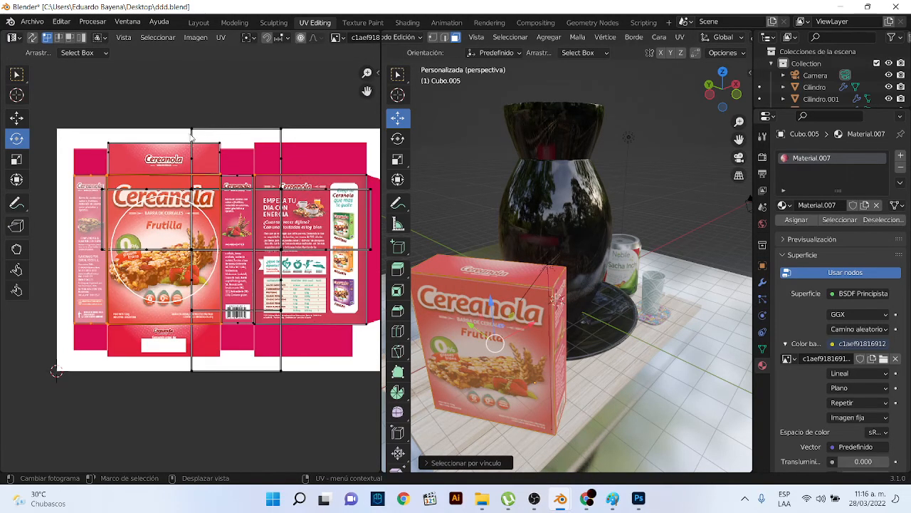
# Select the linked cross-shaped UV island that overlaps the box's package artwork
pyautogui.click(191, 133)
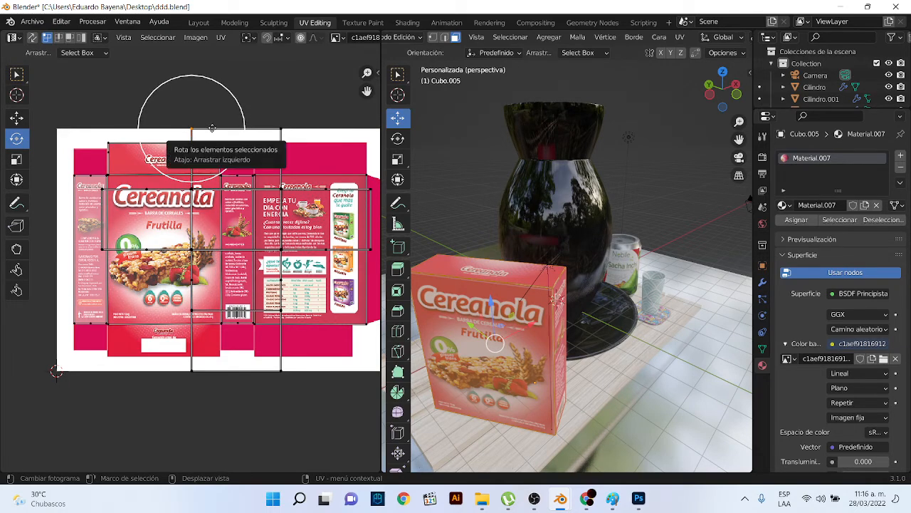
pyautogui.click(213, 128)
pyautogui.press('l')
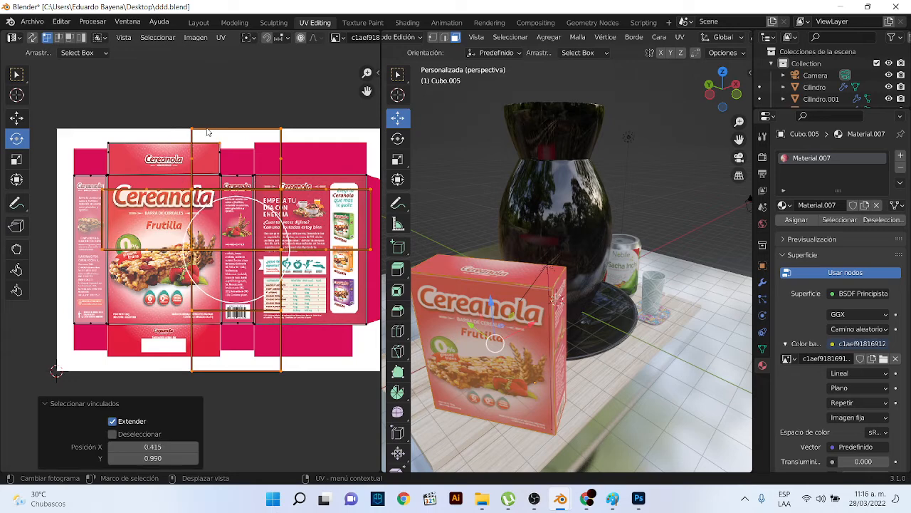
# Try to move the cross-shaped UV island -0.12413 m along X over the package artwork
pyautogui.click(17, 117)
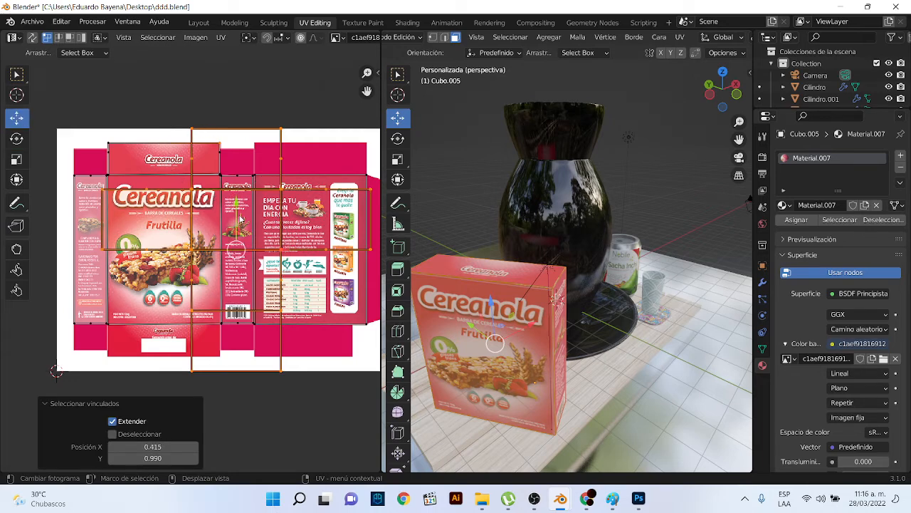
pyautogui.scroll(-2, 189, 266)
pyautogui.press('g')
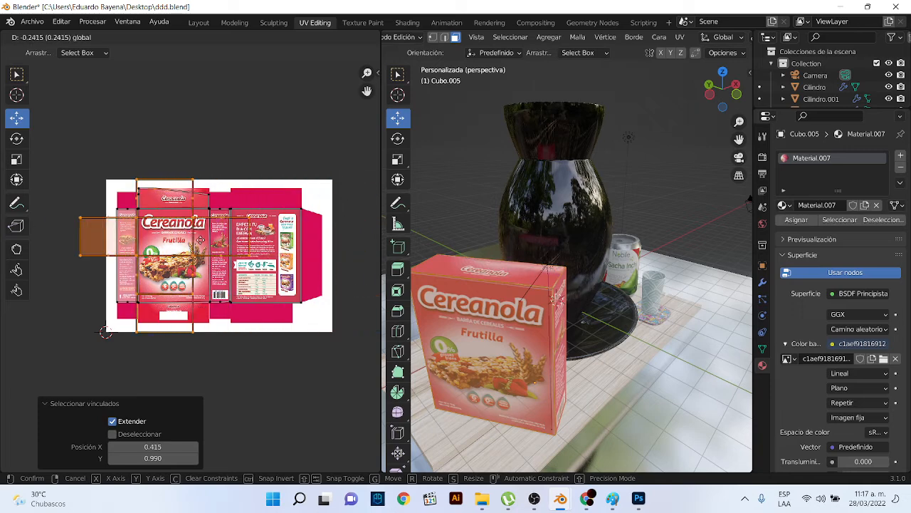
pyautogui.click(269, 204)
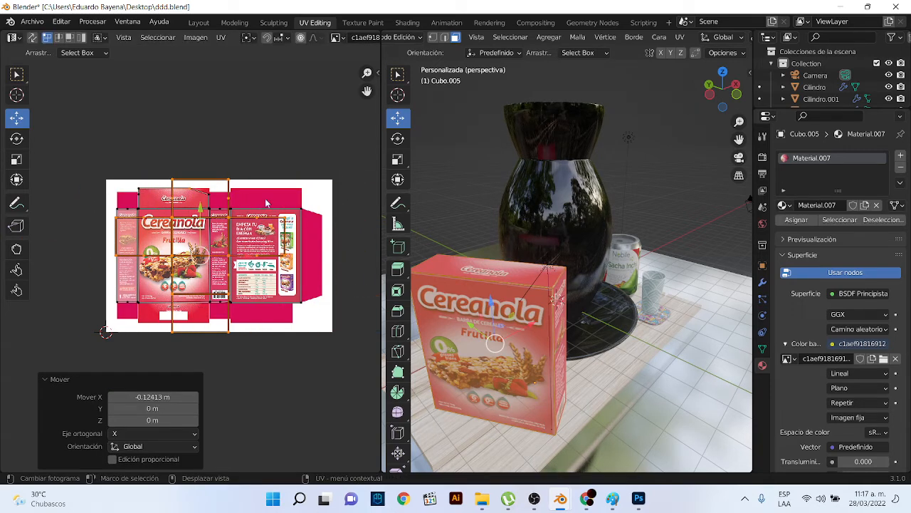
pyautogui.scroll(2, 225, 186)
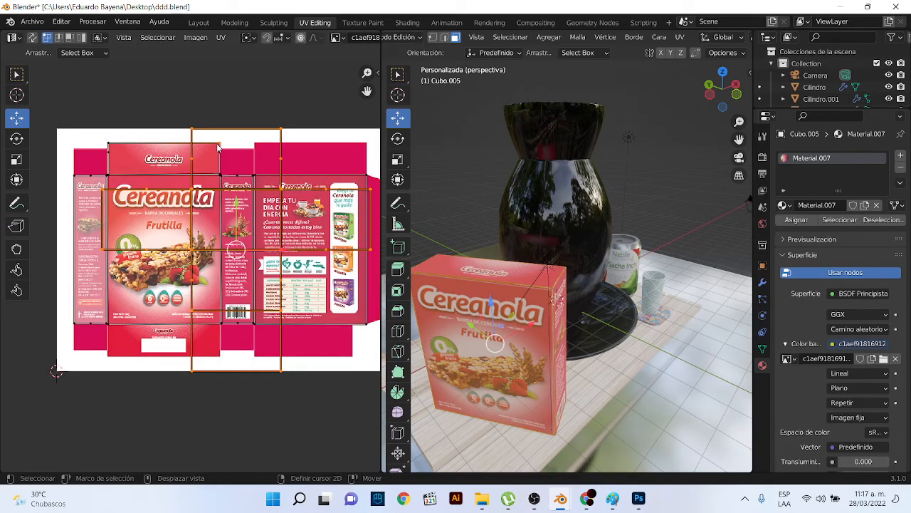
pyautogui.scroll(-2, 222, 161)
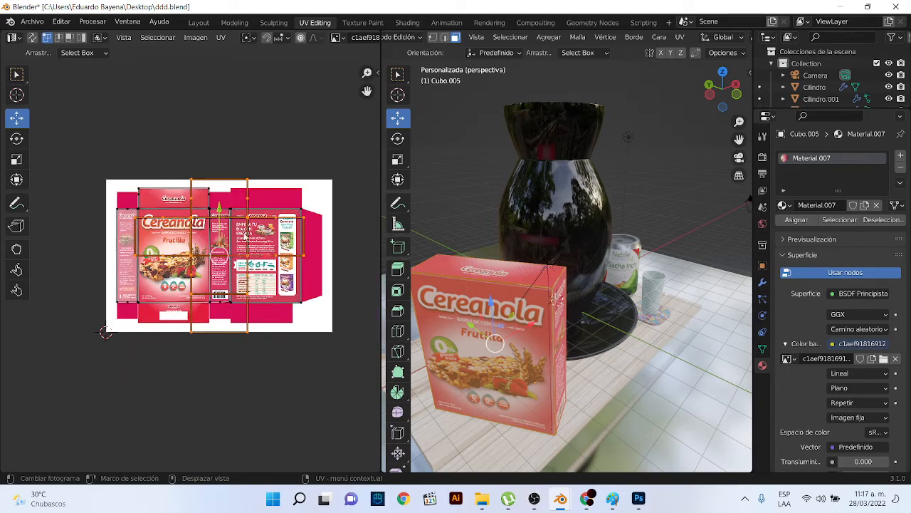
# Move the cross-shaped UV island 1.0675 m along Y, clear of the package artwork, and deselect the UVs
pyautogui.press('g')
pyautogui.click(236, 37)
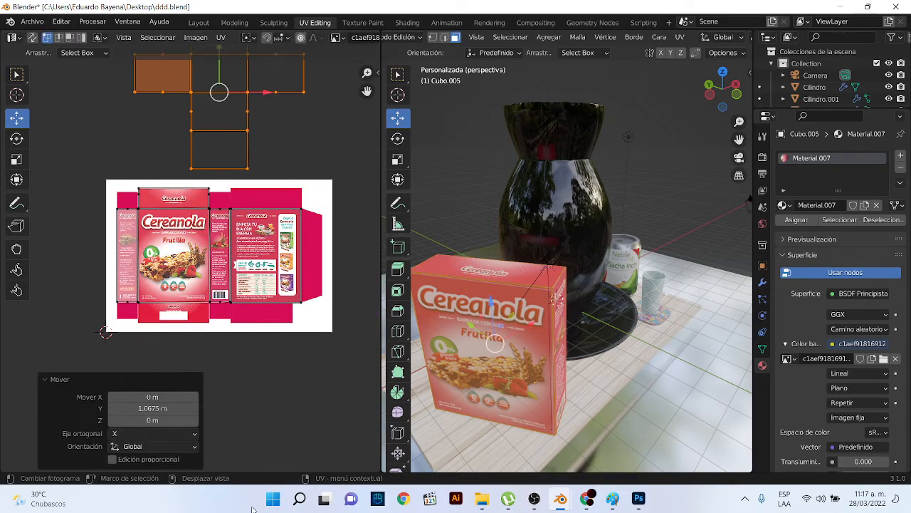
pyautogui.moveTo(529, 359); pyautogui.dragTo(492, 354, button='middle')
pyautogui.scroll(2, 76, 113)
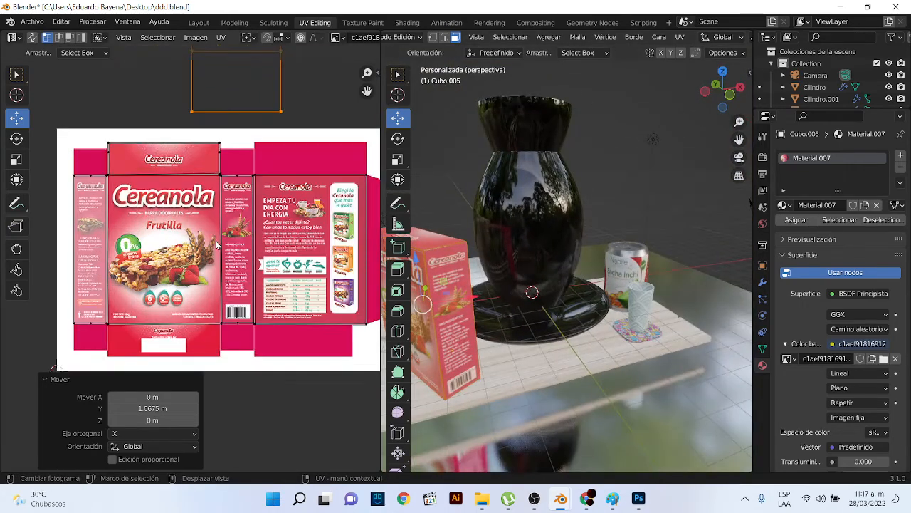
pyautogui.click(76, 112)
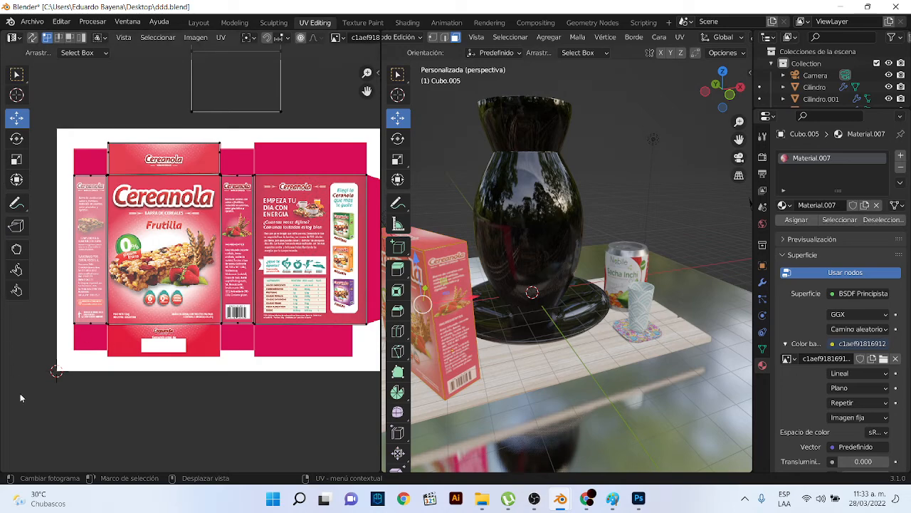
# Switch to Chrome and replace the wood texture page with the Google home page
pyautogui.click(587, 497)
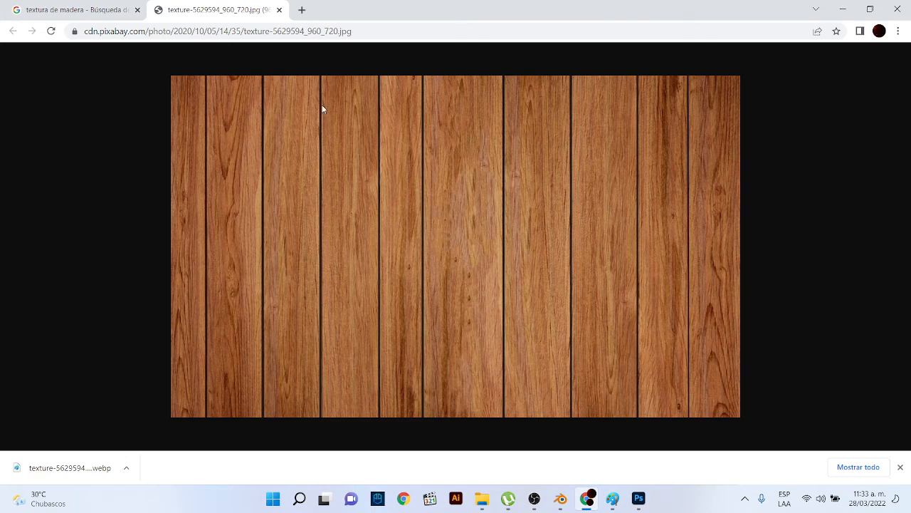
pyautogui.click(365, 29)
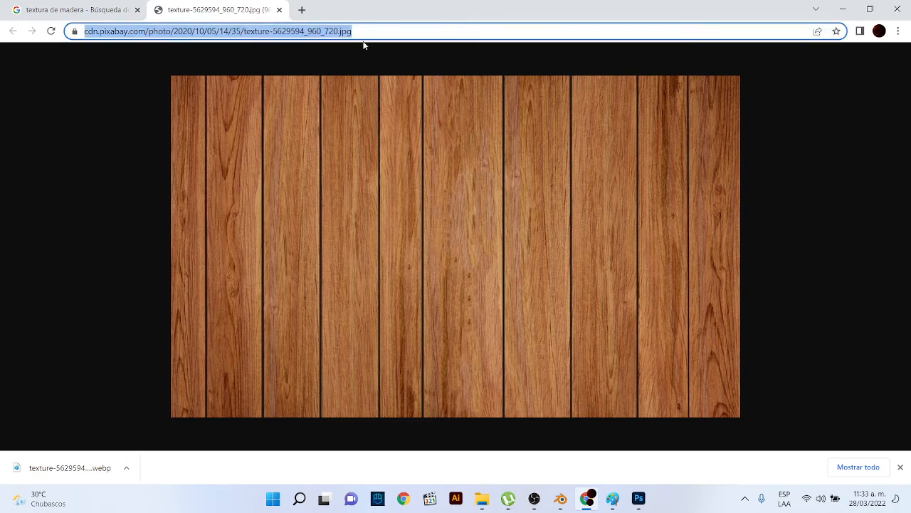
pyautogui.write('goo')
pyautogui.press('Return')
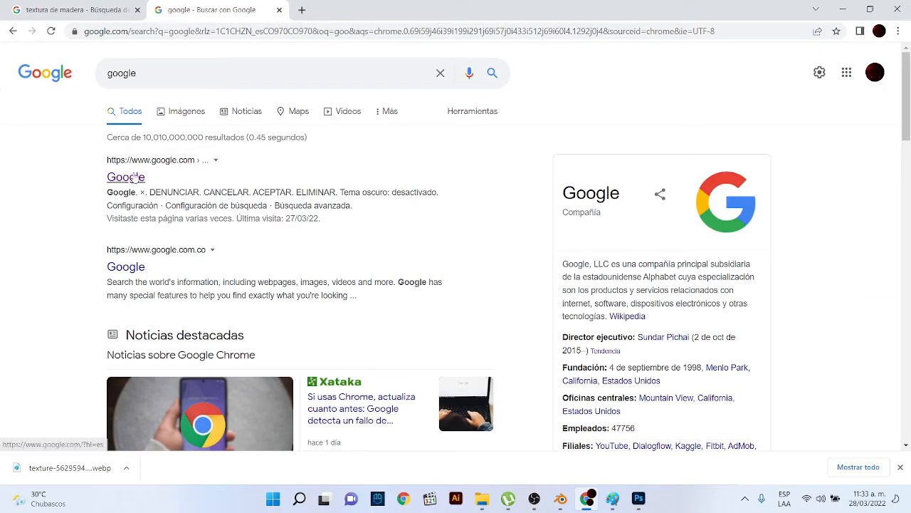
pyautogui.click(134, 178)
# Search Google Images for "ojo" and browse the eye pictures
pyautogui.click(406, 184)
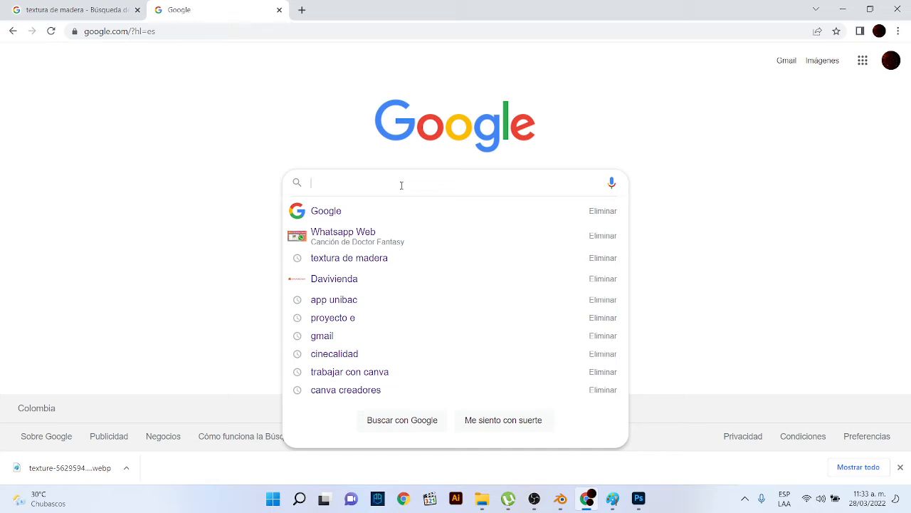
pyautogui.write('ojo')
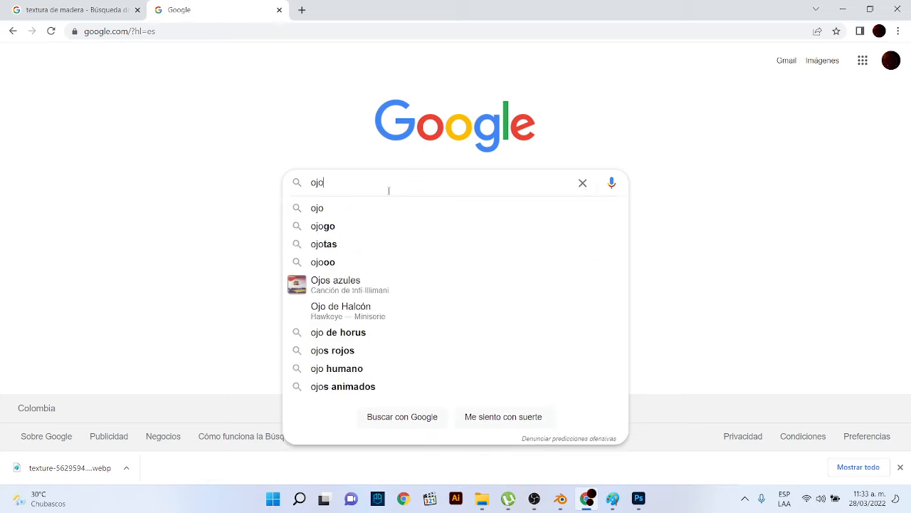
pyautogui.press('Return')
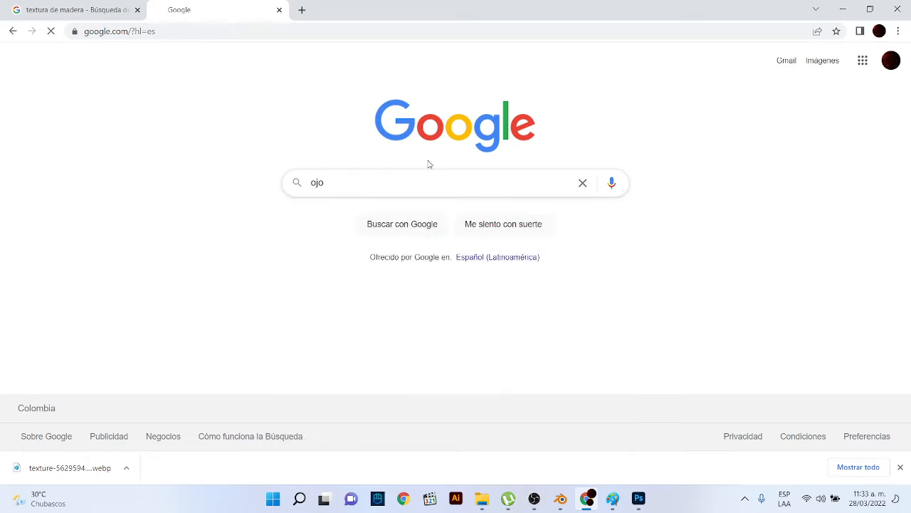
pyautogui.click(175, 112)
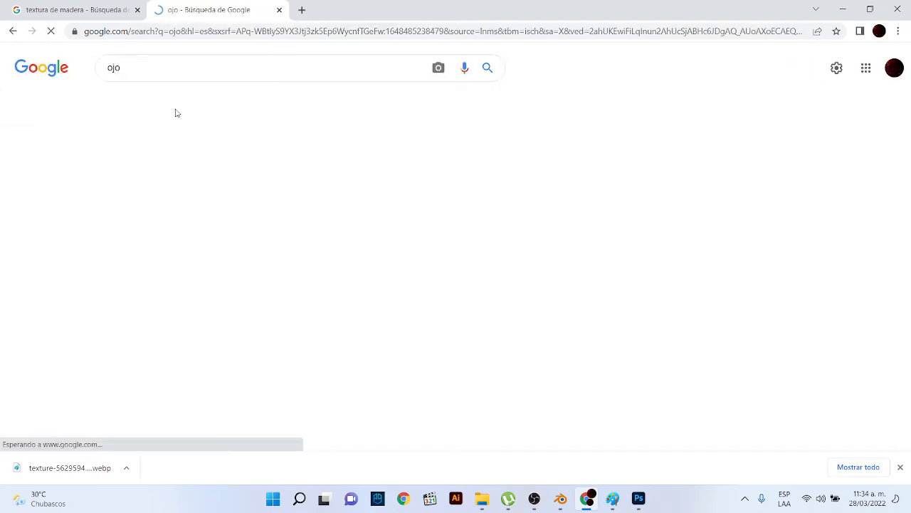
pyautogui.scroll(-7, 596, 280)
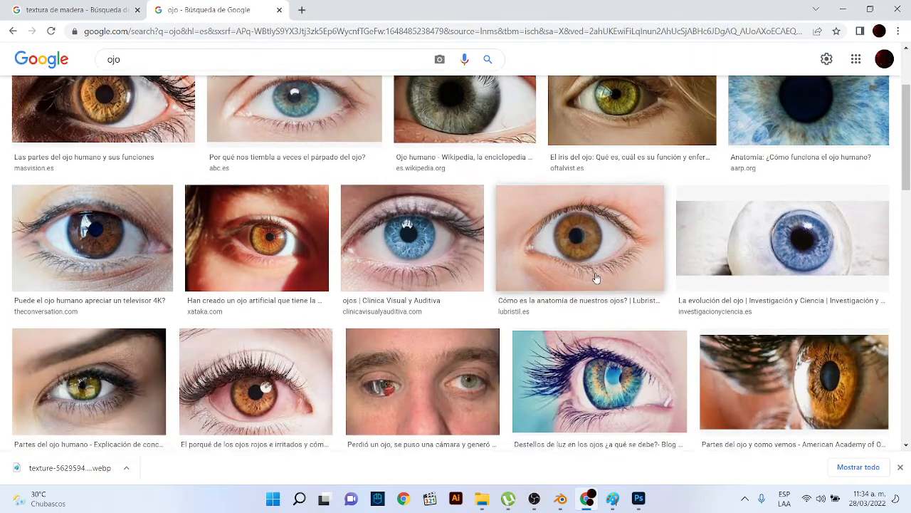
pyautogui.scroll(-10, 623, 279)
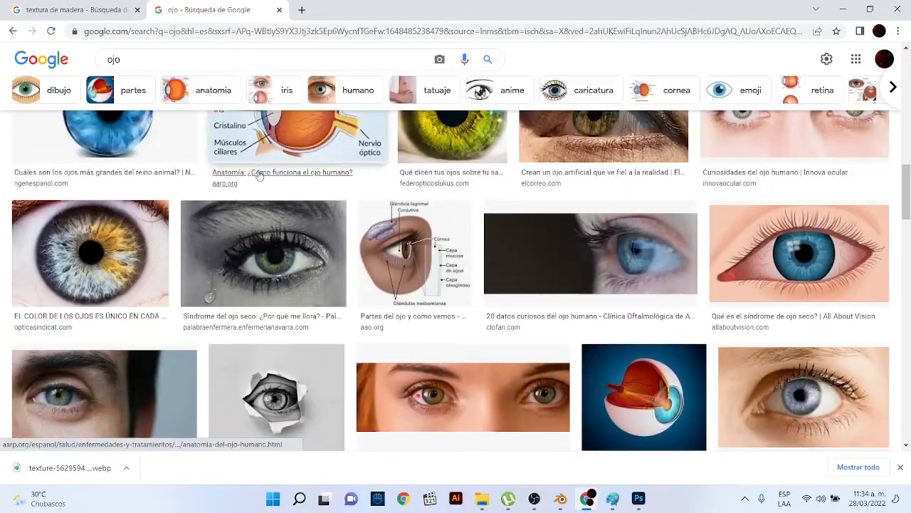
# Open the blue eyeball picture from National Geographic en Español in its own tab and save it to the computer
pyautogui.click(125, 146)
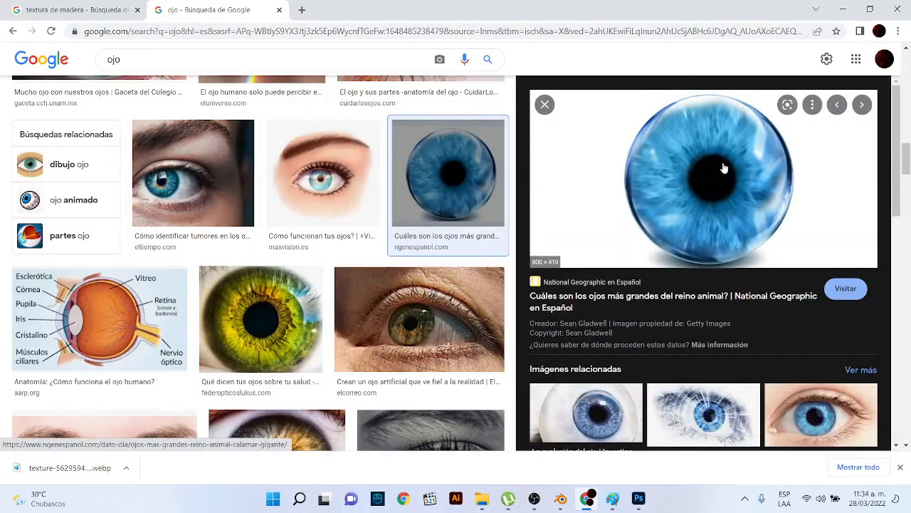
pyautogui.rightClick(725, 165)
pyautogui.click(640, 283)
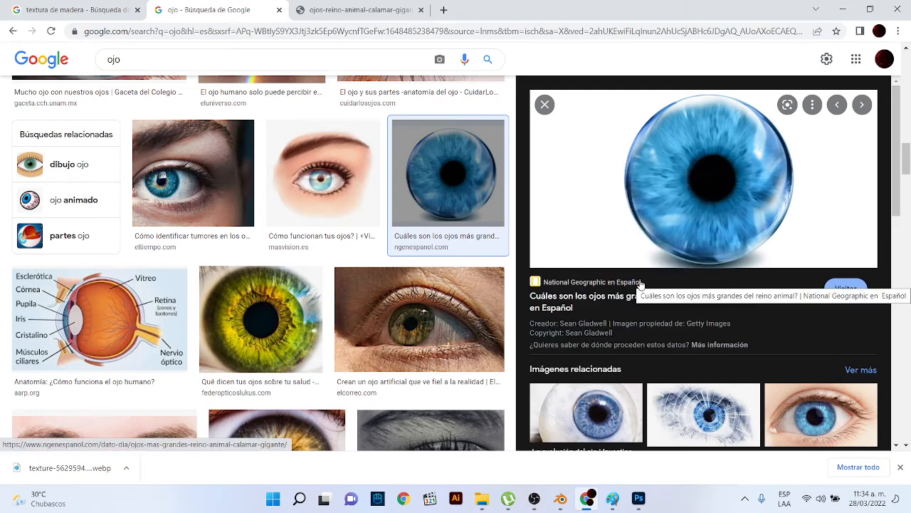
pyautogui.click(356, 10)
pyautogui.rightClick(439, 194)
pyautogui.click(471, 221)
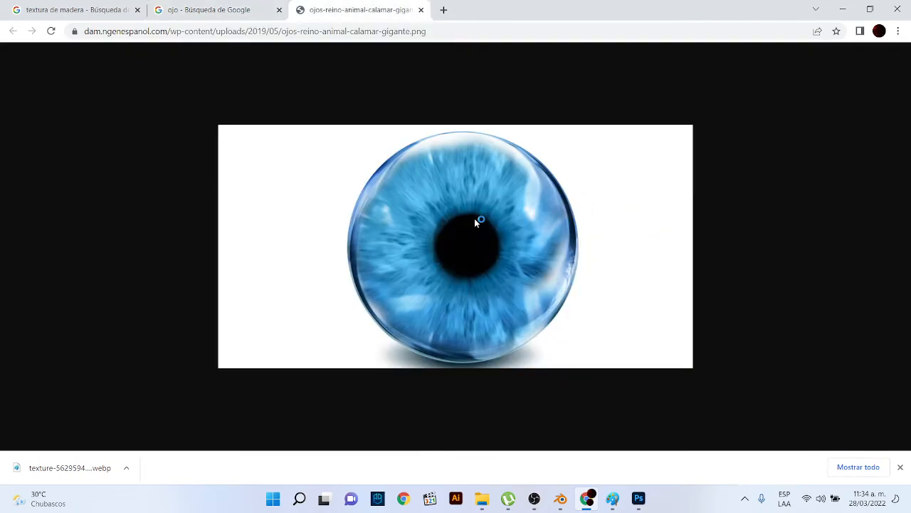
pyautogui.click(362, 269)
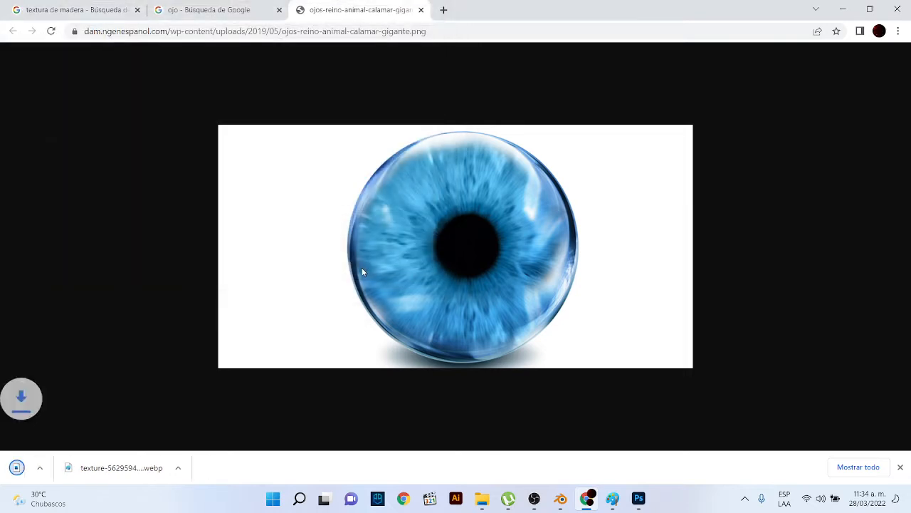
# Show the downloaded ojos-reino-animal-calamar-gigante image in its folder and open it in the photo viewer
pyautogui.click(126, 468)
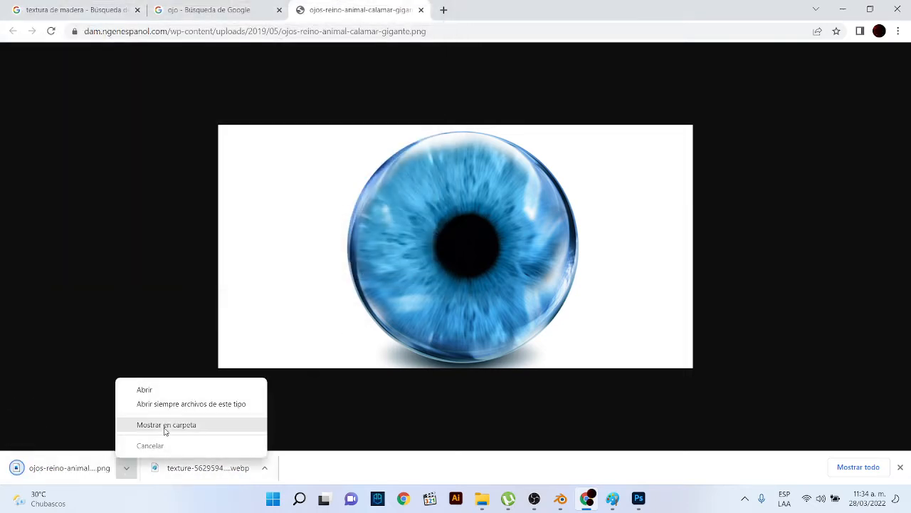
pyautogui.click(164, 425)
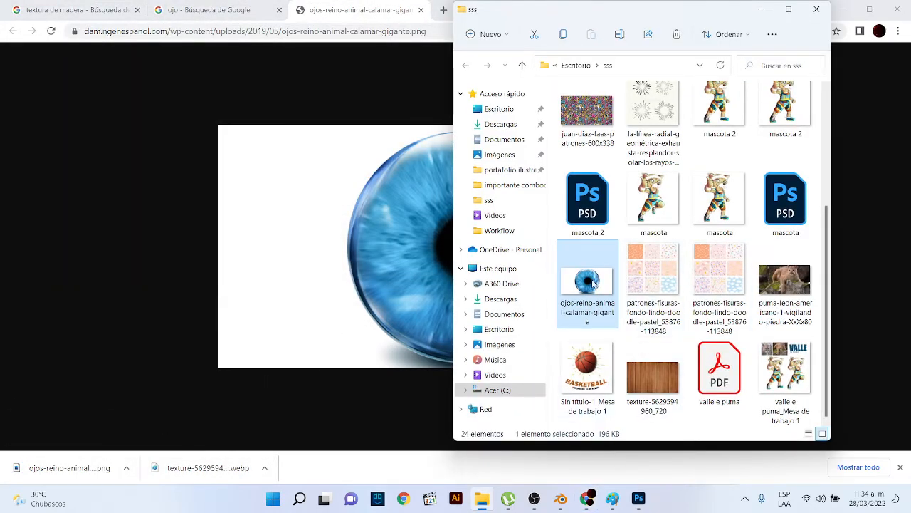
pyautogui.doubleClick(587, 281)
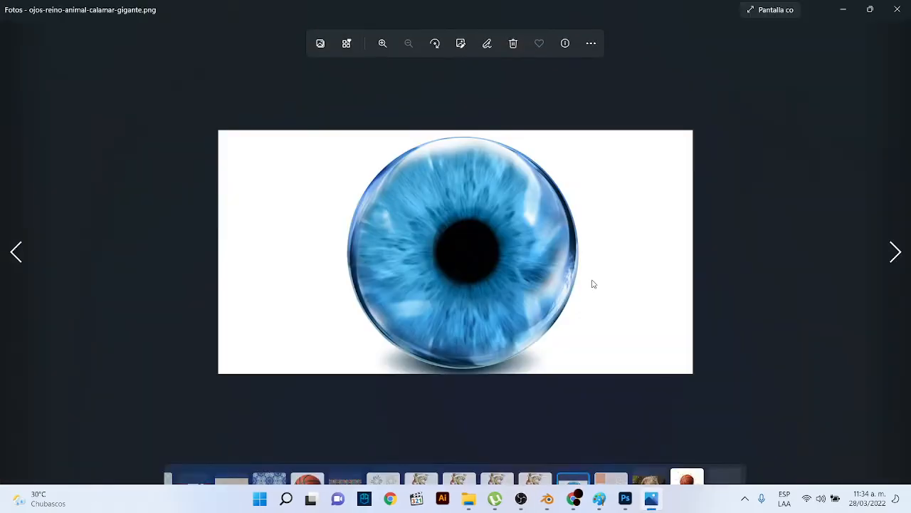
# Close the photo viewer, switch to Blender's ddd.blend window and start a new General file
pyautogui.click(897, 9)
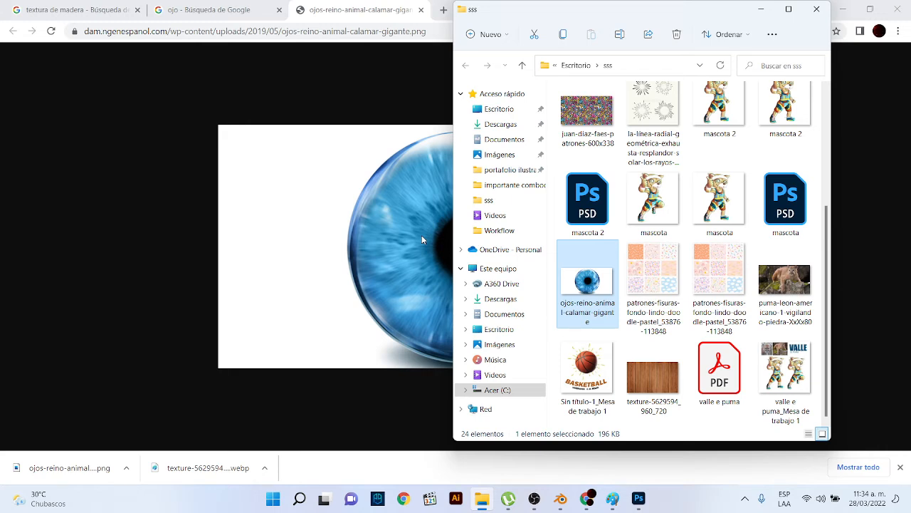
pyautogui.click(562, 498)
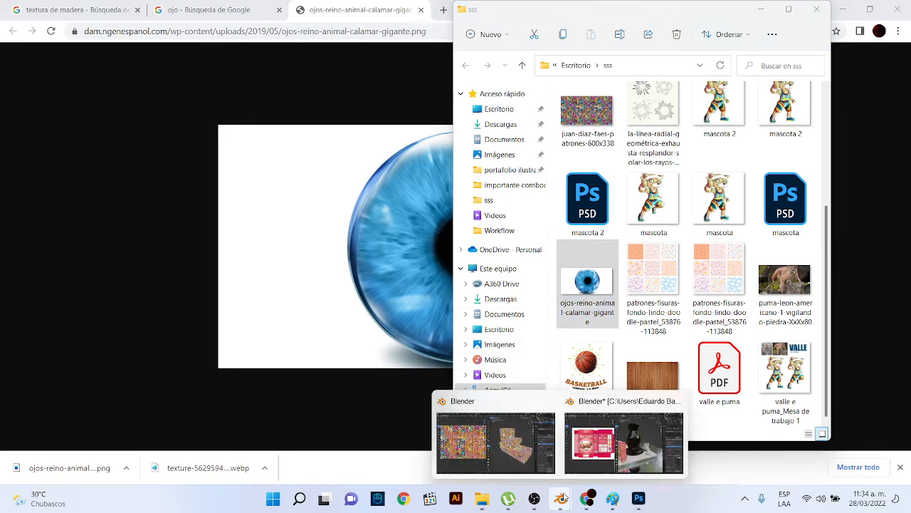
pyautogui.click(630, 440)
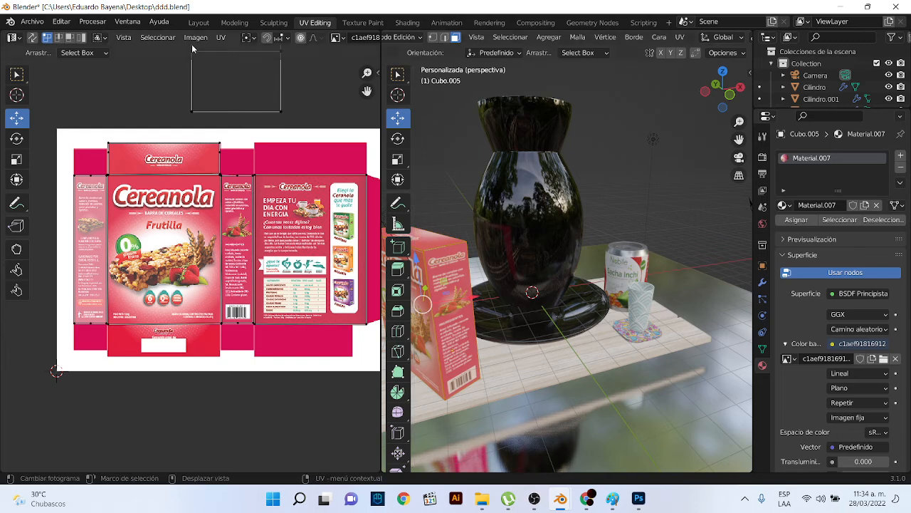
pyautogui.click(32, 22)
pyautogui.moveTo(50, 39)
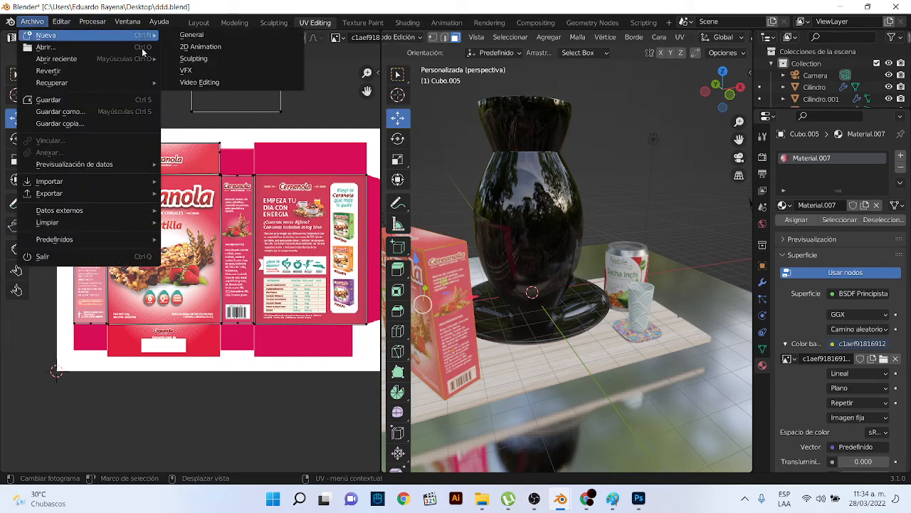
pyautogui.click(201, 41)
pyautogui.click(487, 272)
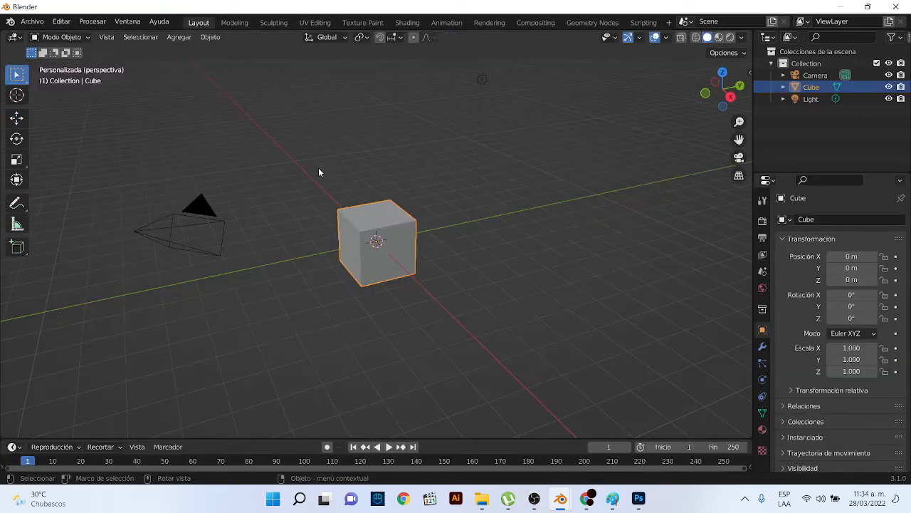
# Delete the default cube and add a sphere mesh in its place
pyautogui.press('x')
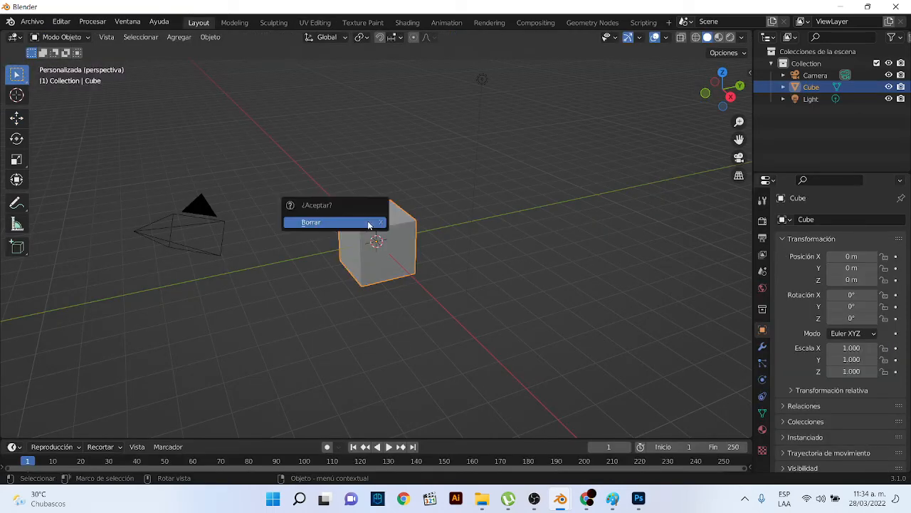
pyautogui.click(359, 224)
pyautogui.click(180, 38)
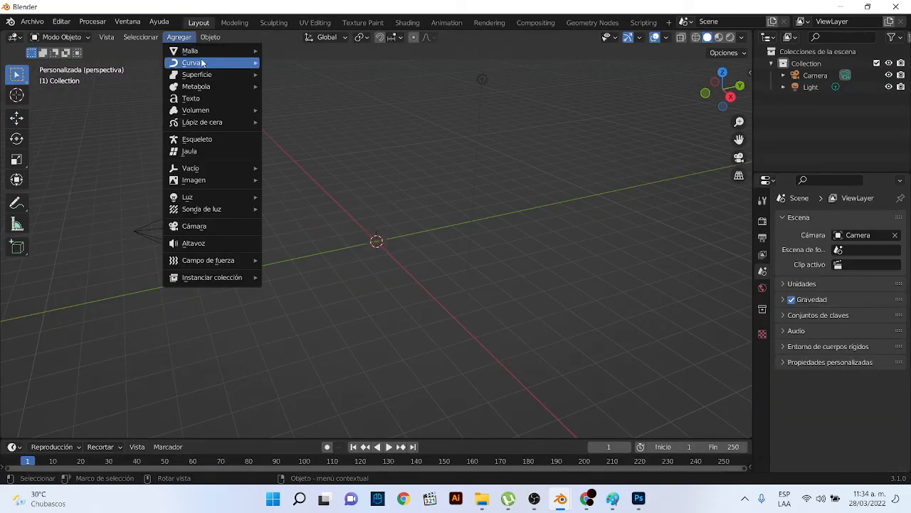
pyautogui.moveTo(206, 50)
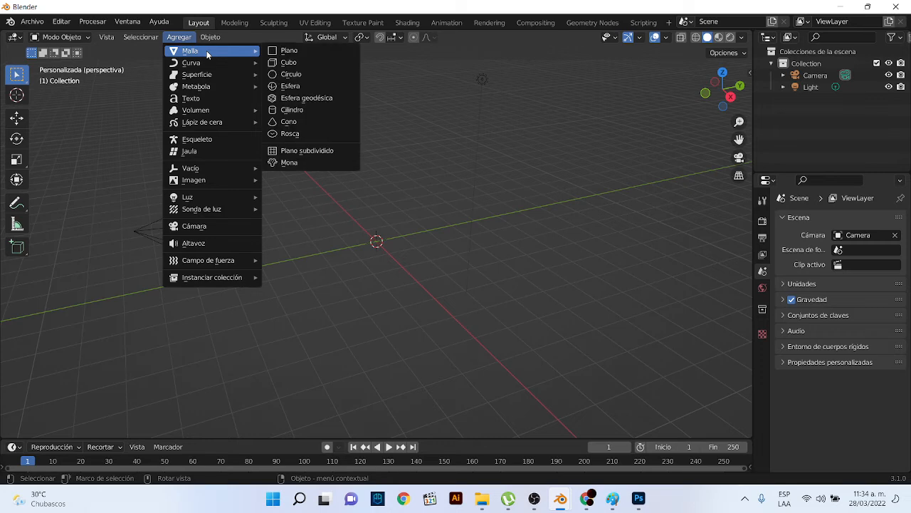
pyautogui.click(297, 86)
# Shade the sphere smooth and add a Subdivision Surface modifier to it
pyautogui.moveTo(397, 290); pyautogui.dragTo(413, 207, button='middle')
pyautogui.rightClick(412, 208)
pyautogui.click(409, 212)
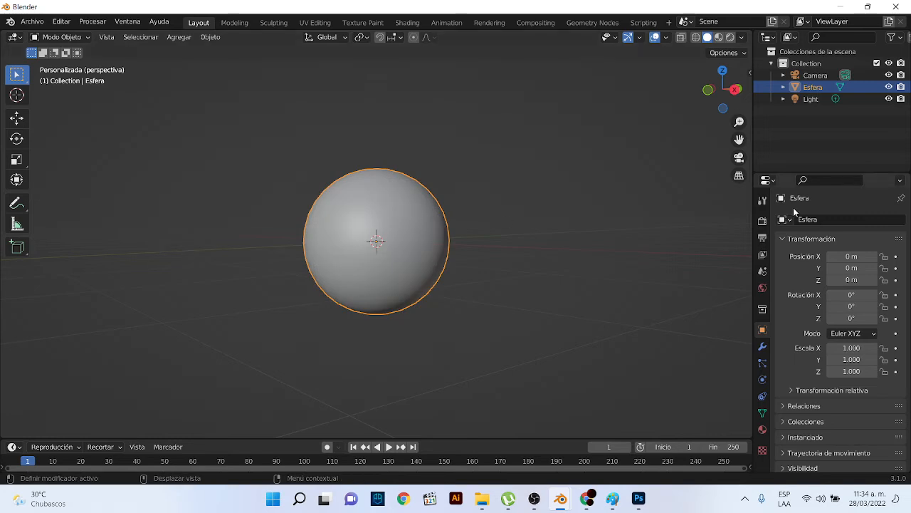
pyautogui.click(763, 348)
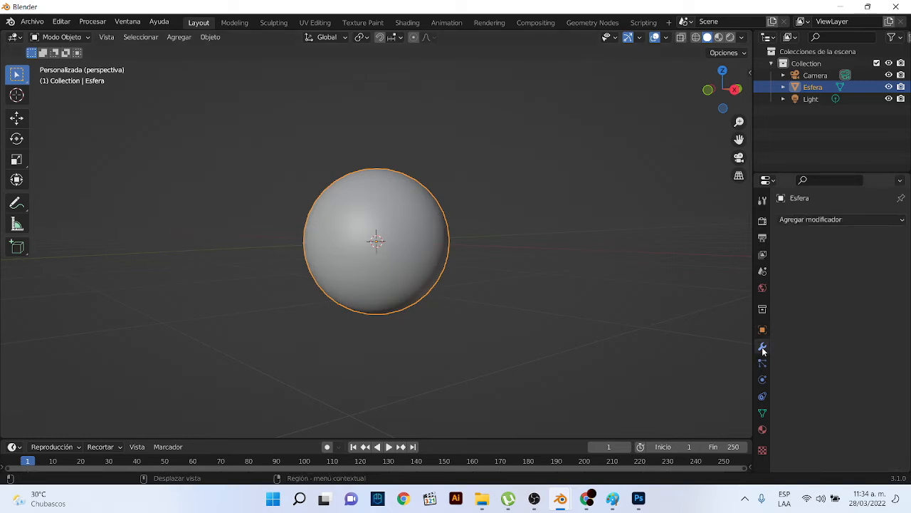
pyautogui.click(833, 222)
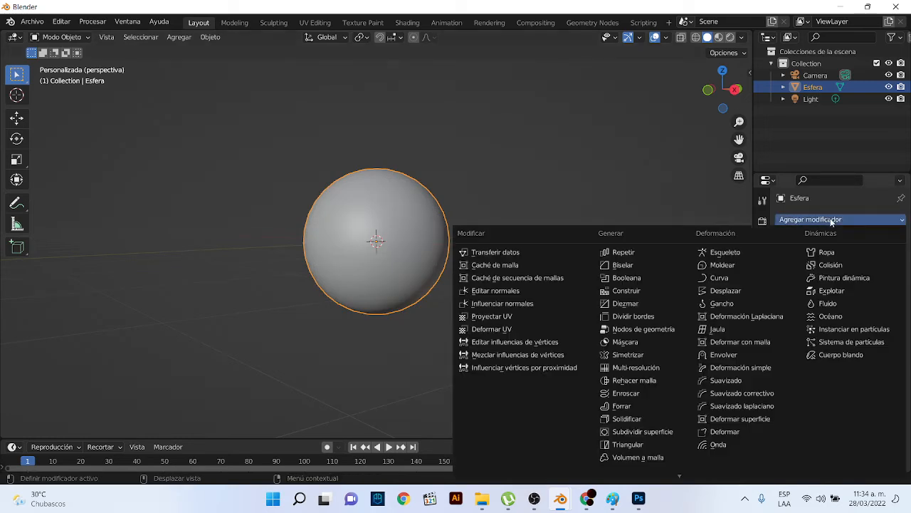
pyautogui.click(633, 431)
pyautogui.moveTo(436, 212); pyautogui.dragTo(378, 242, button='middle')
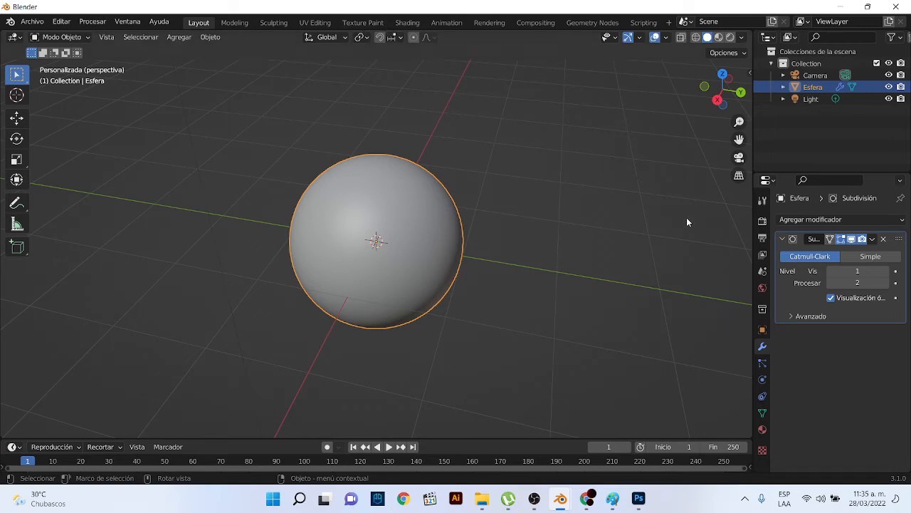
# Show the viewport in material preview and give the sphere a new material with an image texture as base color
pyautogui.click(762, 430)
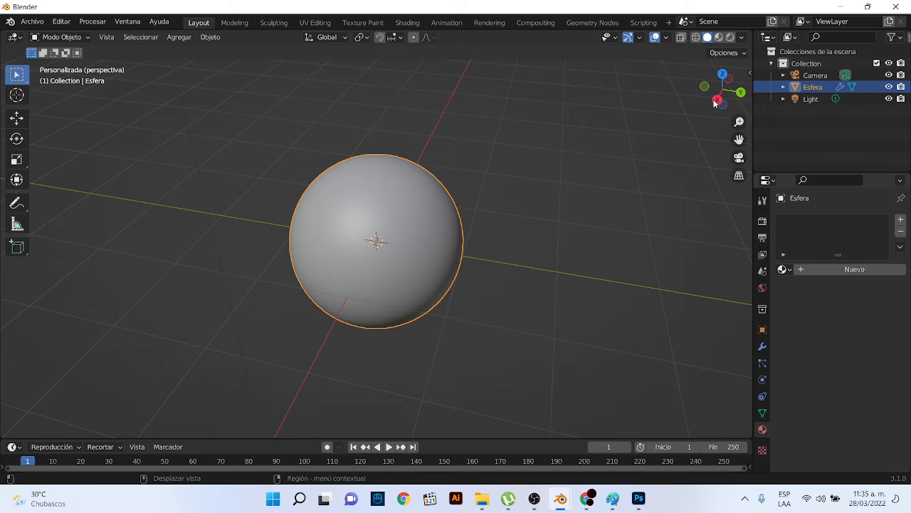
pyautogui.click(718, 37)
pyautogui.click(846, 269)
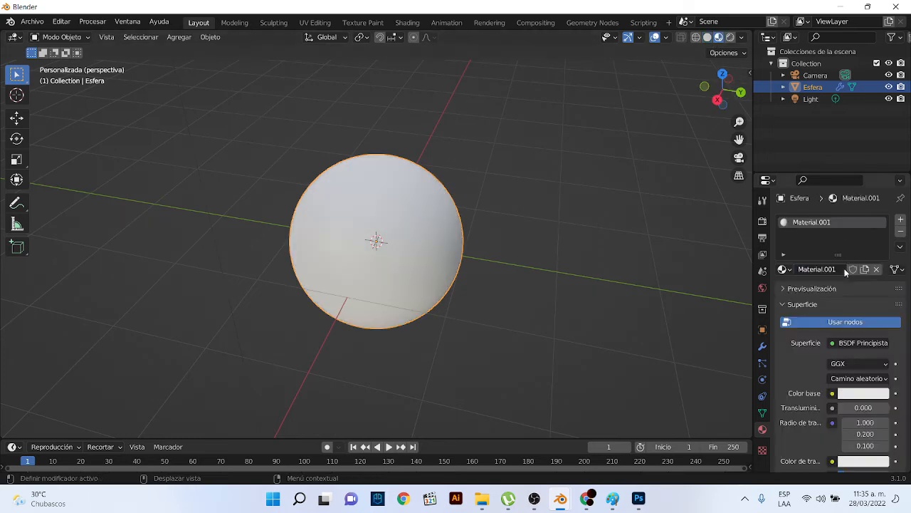
pyautogui.scroll(-5, 854, 334)
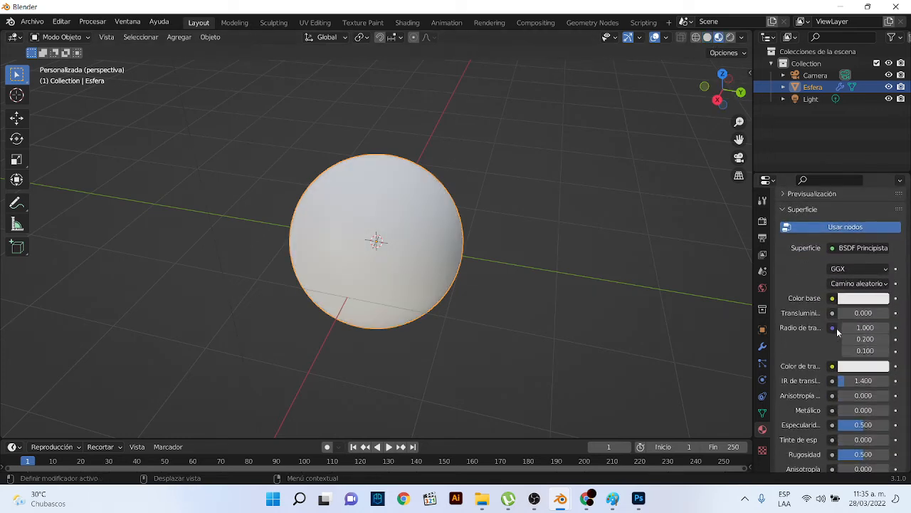
pyautogui.click(833, 299)
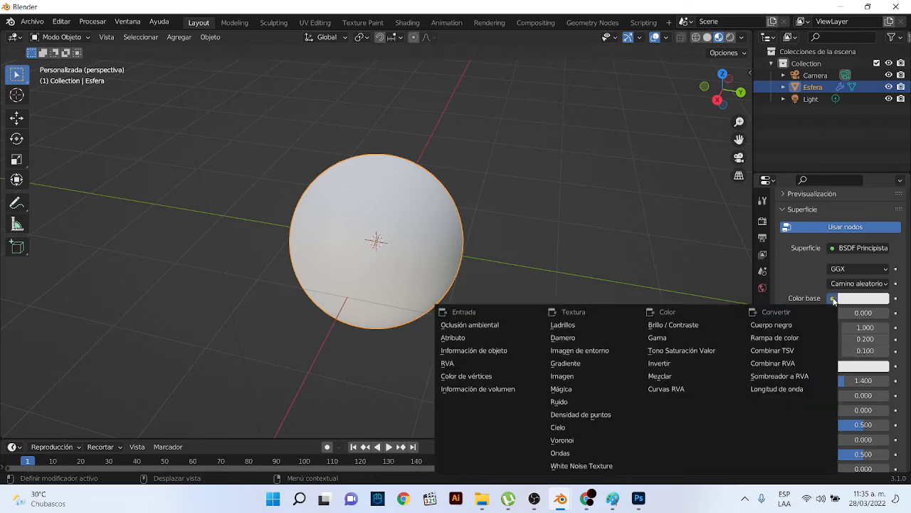
pyautogui.click(579, 375)
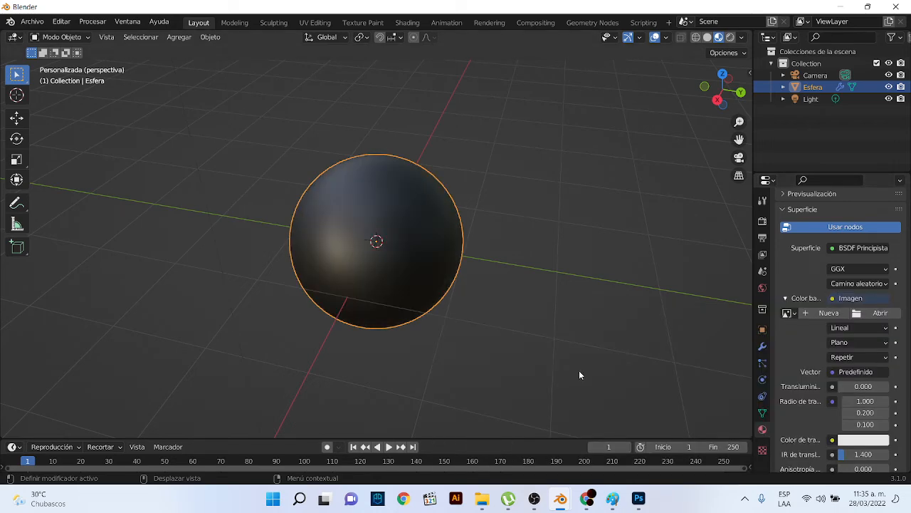
# Load the ojos-reino-animal-calamar-gigante.png image from the desktop's sss folder as the sphere's base color texture
pyautogui.click(858, 313)
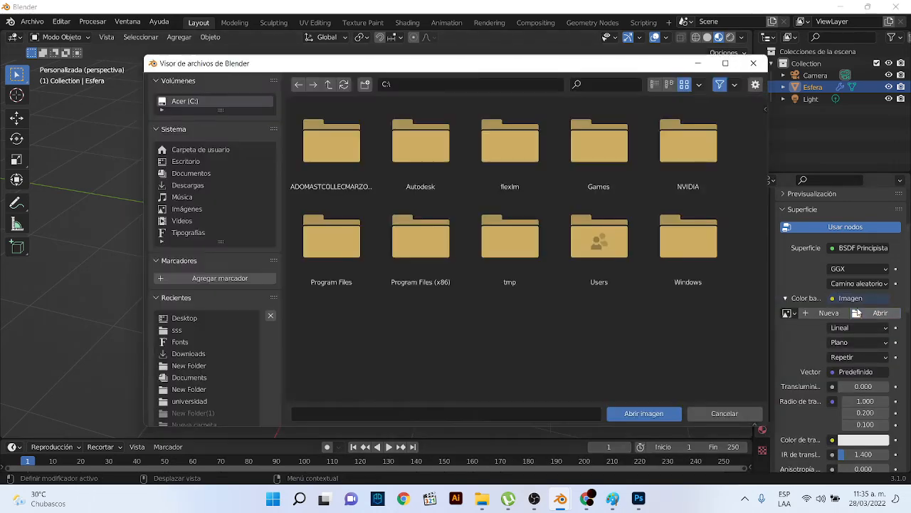
pyautogui.click(186, 160)
pyautogui.scroll(-2, 554, 225)
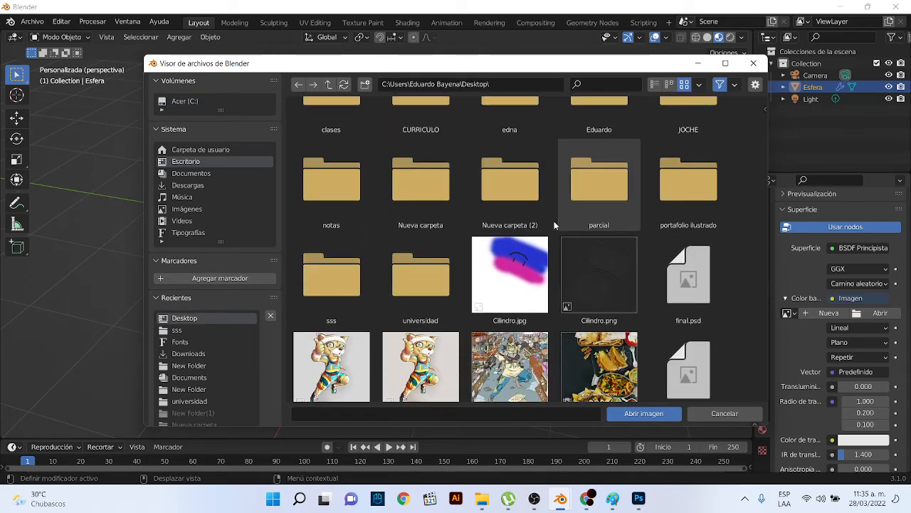
pyautogui.scroll(-5, 554, 226)
pyautogui.scroll(5, 553, 227)
pyautogui.click(345, 278)
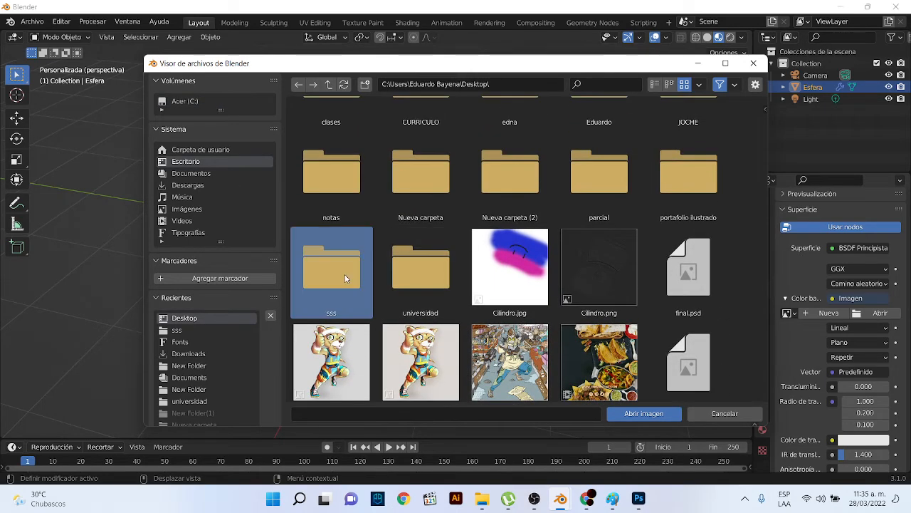
pyautogui.scroll(-3, 421, 260)
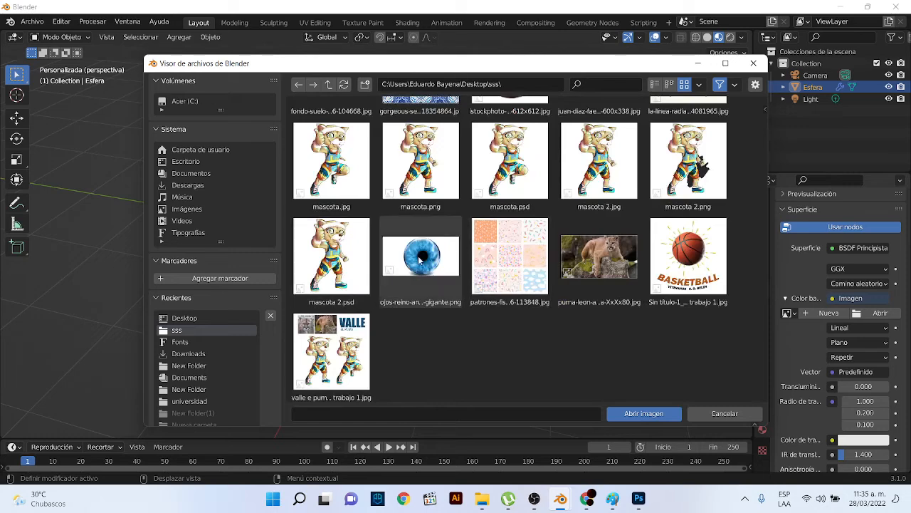
pyautogui.click(420, 261)
pyautogui.click(641, 413)
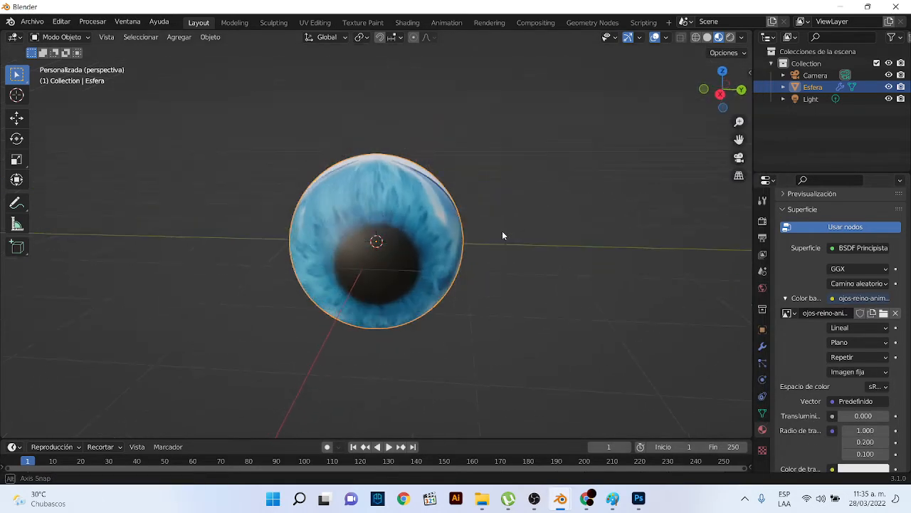
pyautogui.moveTo(502, 231); pyautogui.dragTo(569, 216, button='middle')
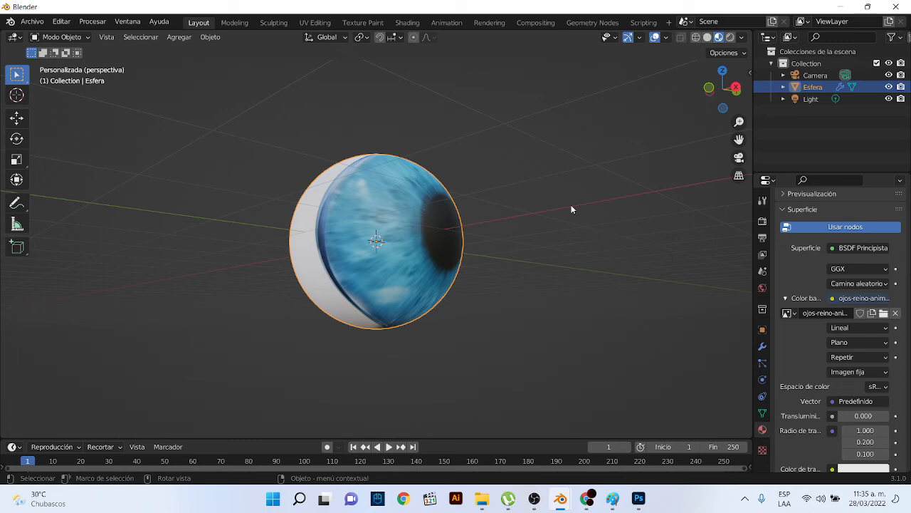
# Open the sphere in the UV Editing workspace, select its whole UV layout and display the 3D view in material preview
pyautogui.click(314, 22)
pyautogui.scroll(-2, 244, 277)
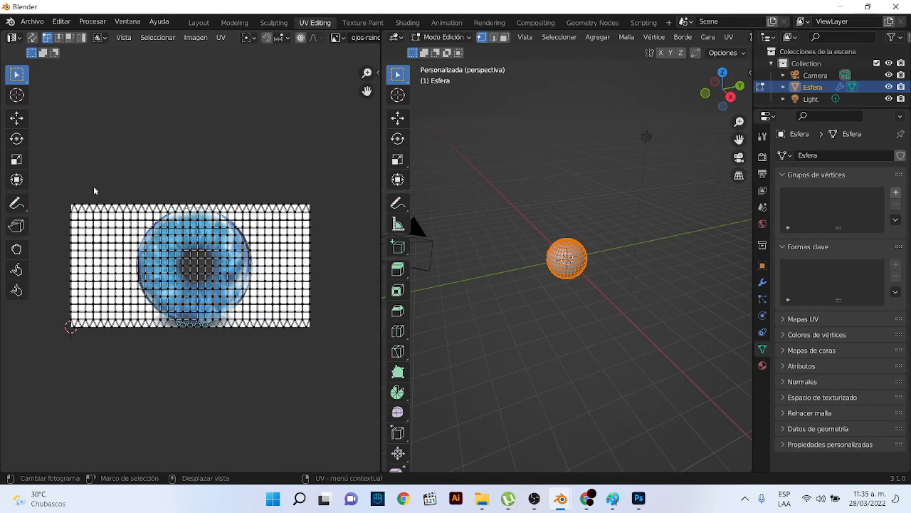
pyautogui.moveTo(63, 176); pyautogui.dragTo(360, 399)
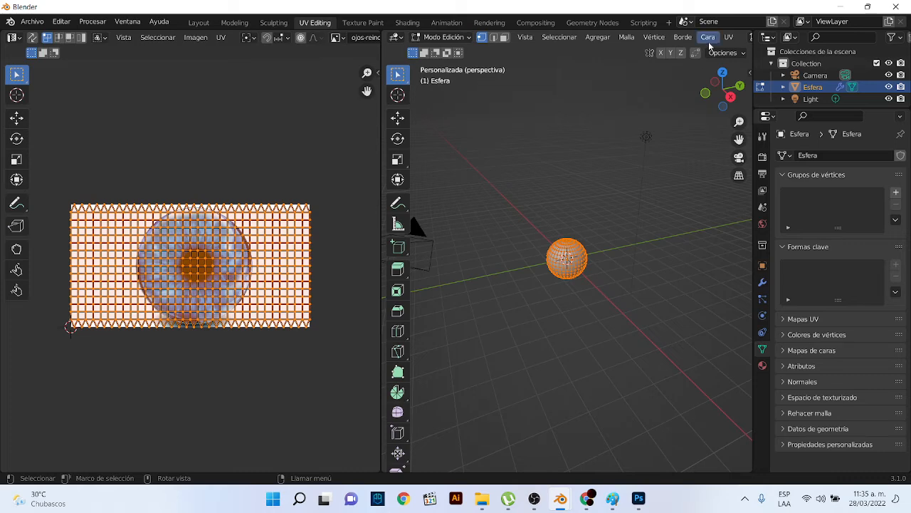
pyautogui.scroll(-5, 709, 42)
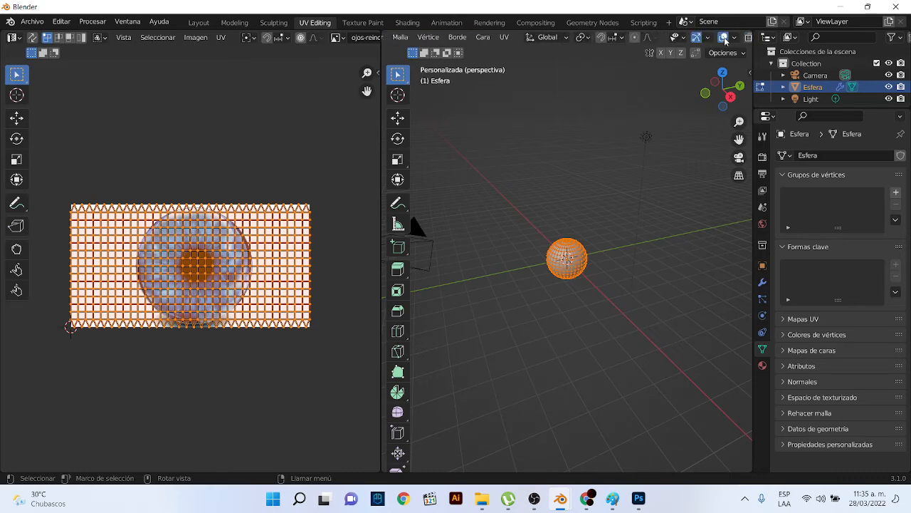
pyautogui.scroll(-3, 723, 39)
pyautogui.click(719, 37)
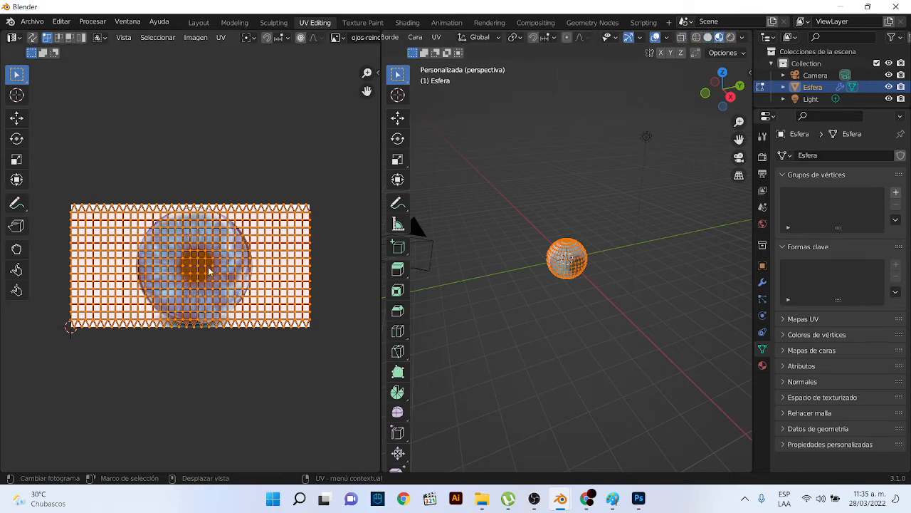
pyautogui.scroll(3, 208, 271)
pyautogui.scroll(-3, 263, 202)
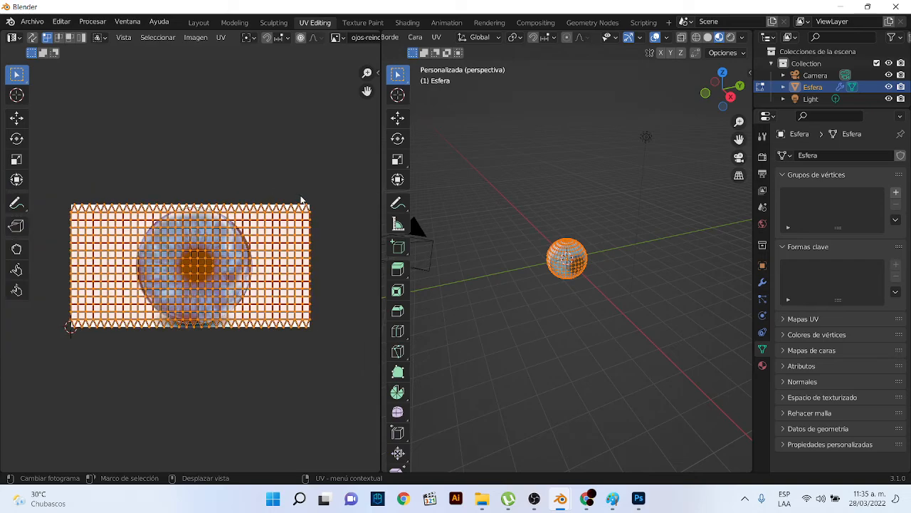
# Scale the sphere's selected UV layout up to about 2 times its size so the iris shrinks on the sphere
pyautogui.press('s')
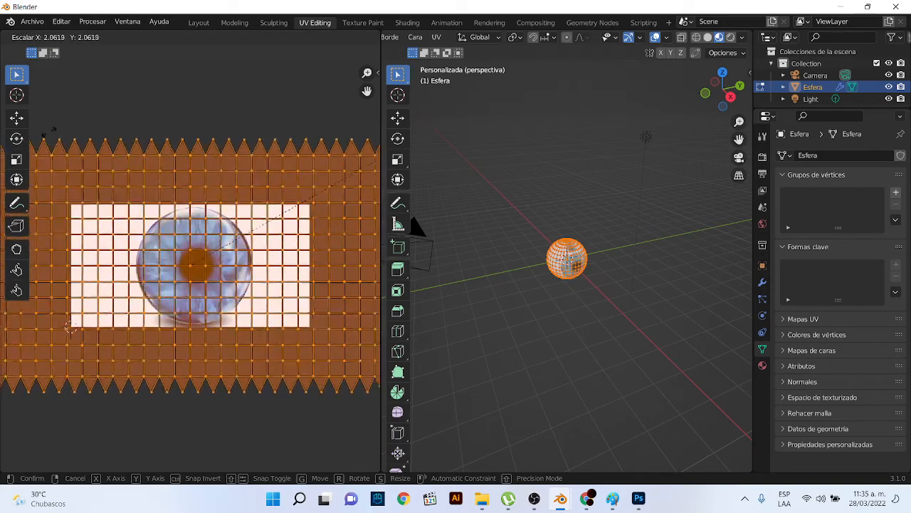
pyautogui.click(62, 145)
pyautogui.scroll(2, 660, 280)
pyautogui.click(654, 275)
pyautogui.scroll(3, 633, 271)
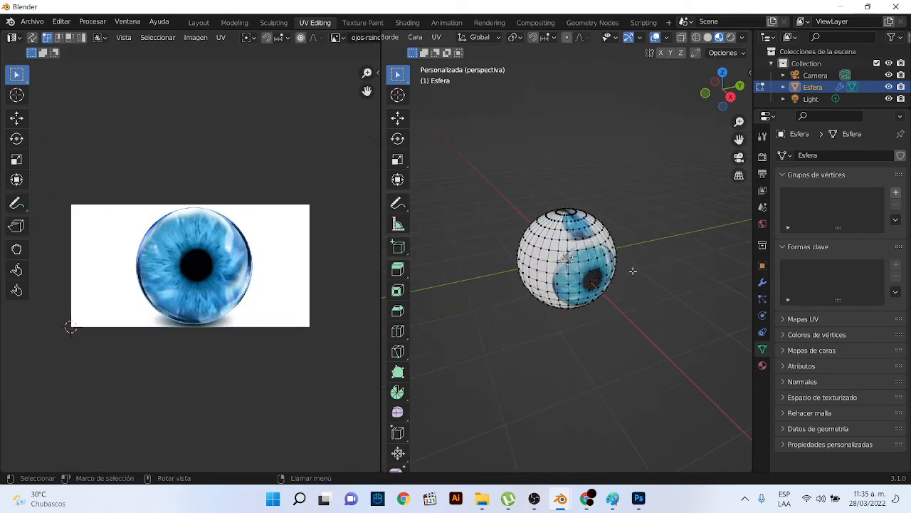
pyautogui.moveTo(633, 270); pyautogui.dragTo(600, 193, button='middle')
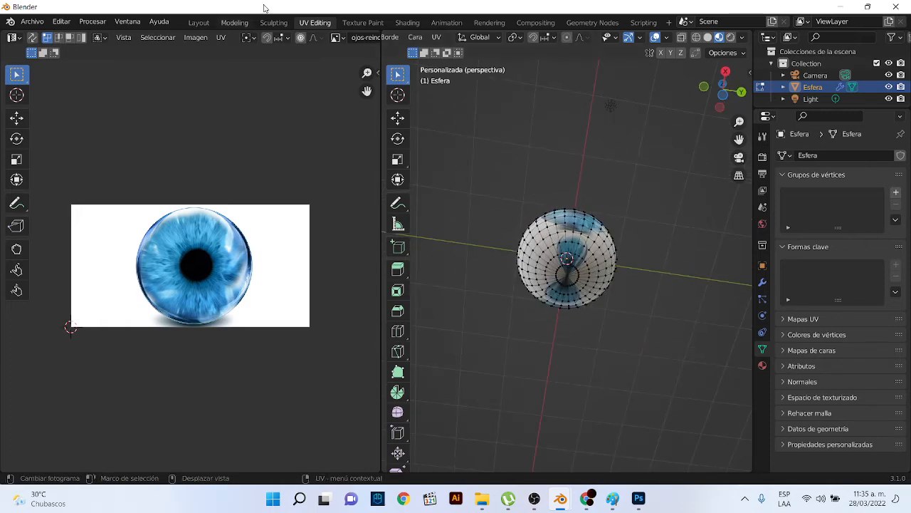
# Inspect the textured sphere from several angles in the Layout workspace
pyautogui.click(198, 22)
pyautogui.moveTo(458, 157); pyautogui.dragTo(504, 124, button='middle')
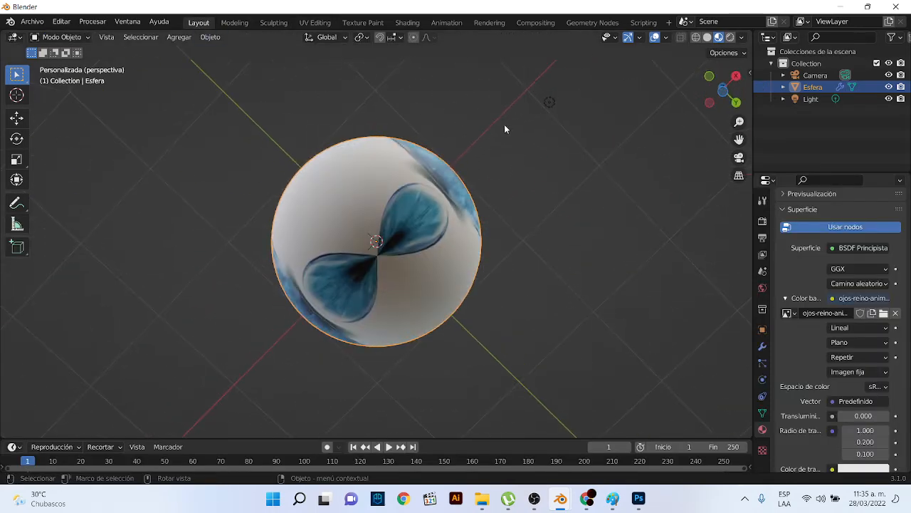
pyautogui.moveTo(404, 251); pyautogui.dragTo(368, 205, button='middle')
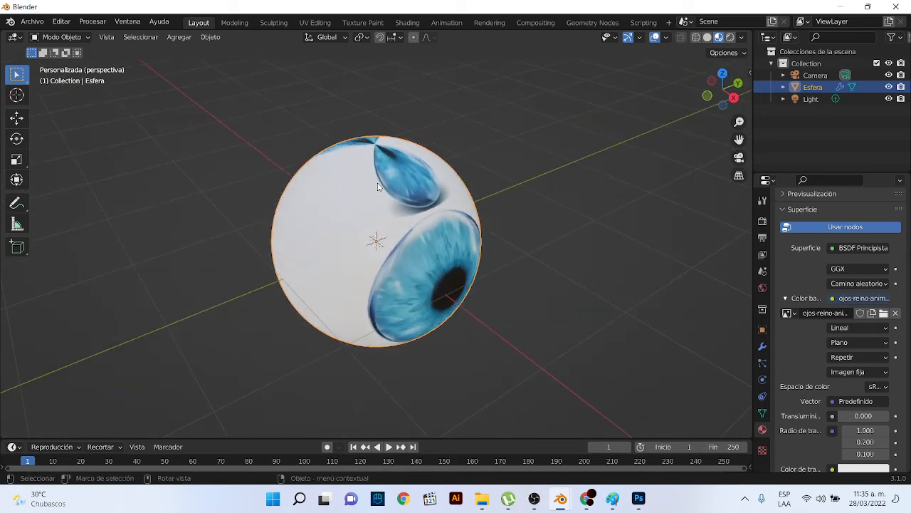
pyautogui.scroll(-2, 419, 185)
pyautogui.moveTo(435, 234); pyautogui.dragTo(415, 205, button='middle')
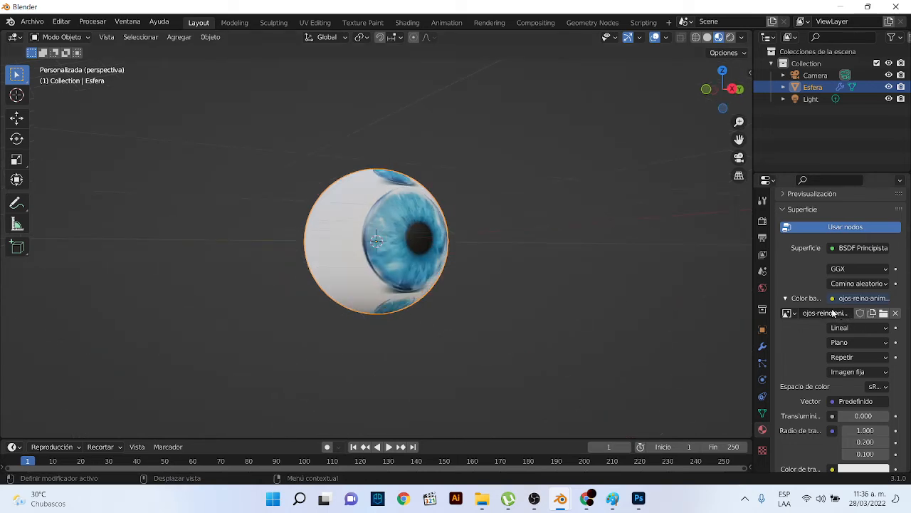
# Set the eye texture's extension mode to Extender and check the sphere from below
pyautogui.click(883, 358)
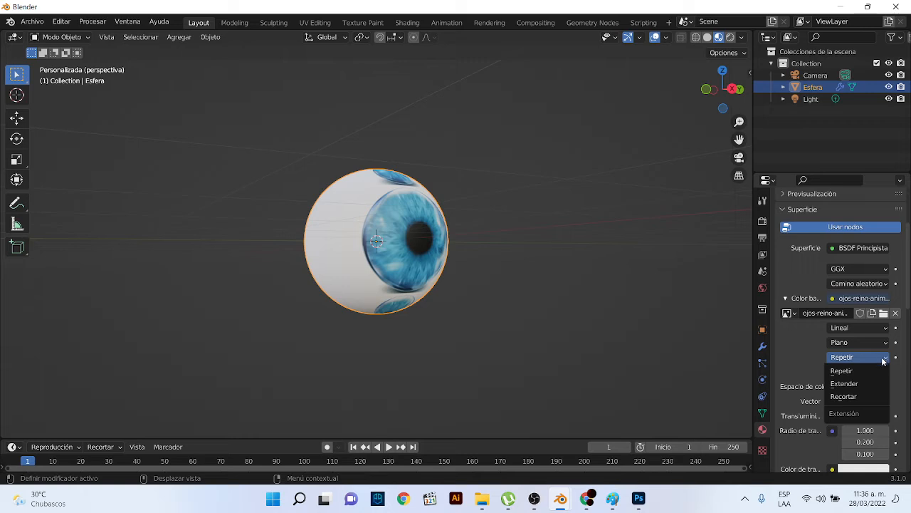
pyautogui.click(858, 383)
pyautogui.moveTo(379, 222); pyautogui.dragTo(400, 218, button='middle')
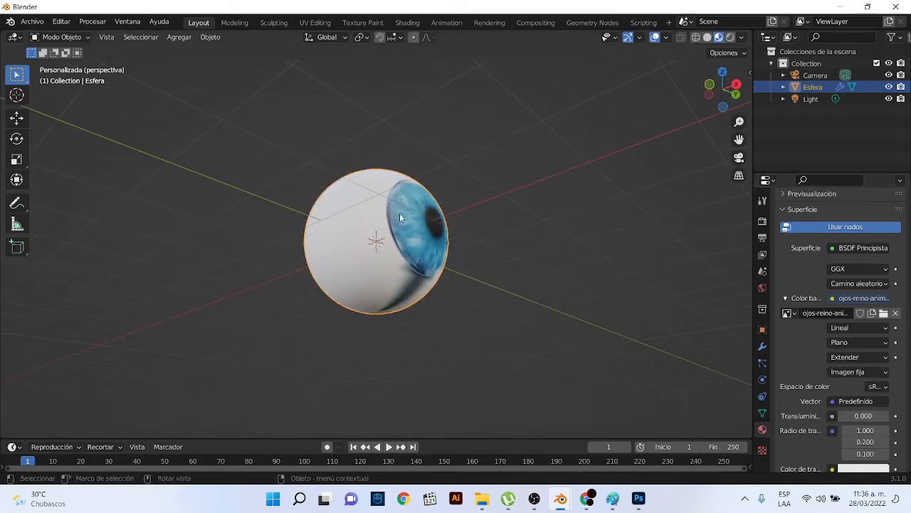
pyautogui.scroll(2, 398, 287)
pyautogui.moveTo(398, 280); pyautogui.dragTo(385, 245, button='middle')
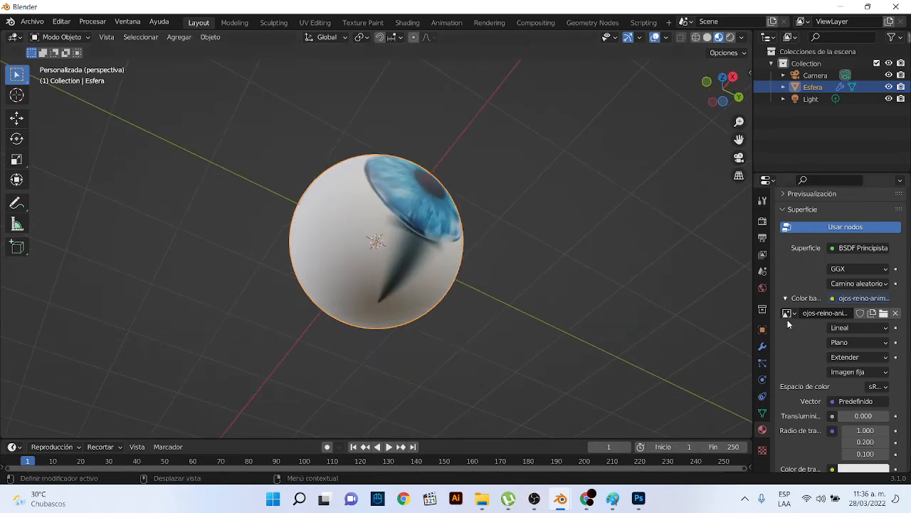
# Set the eye texture's extension mode to Recortar and check the result around the sphere
pyautogui.click(882, 359)
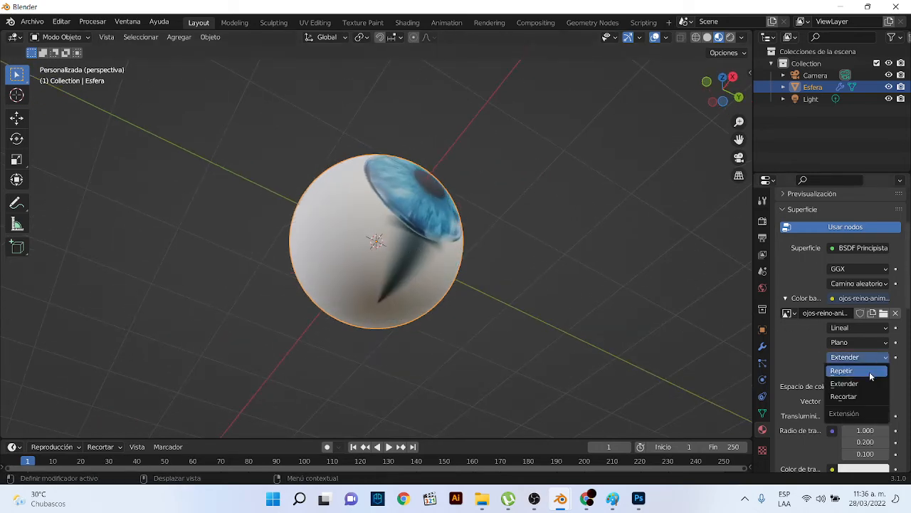
pyautogui.click(844, 396)
pyautogui.moveTo(732, 350); pyautogui.dragTo(388, 294, button='middle')
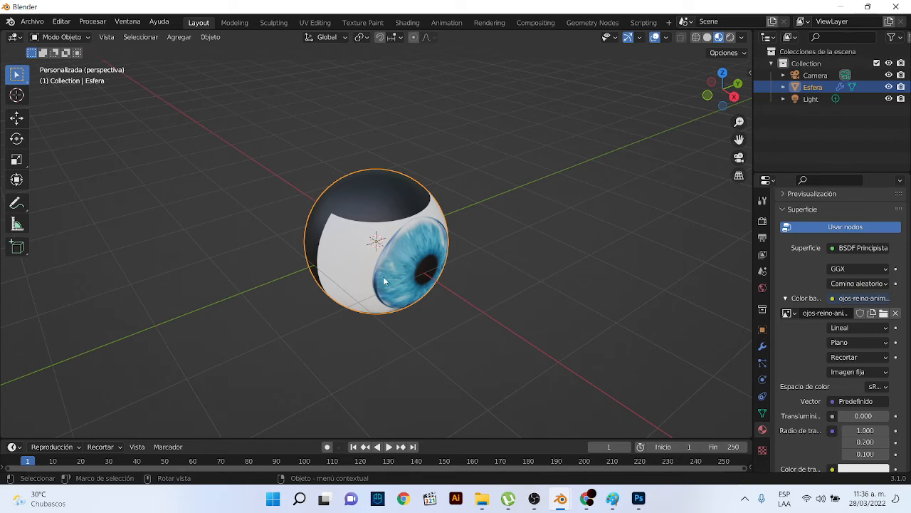
pyautogui.scroll(-5, 849, 321)
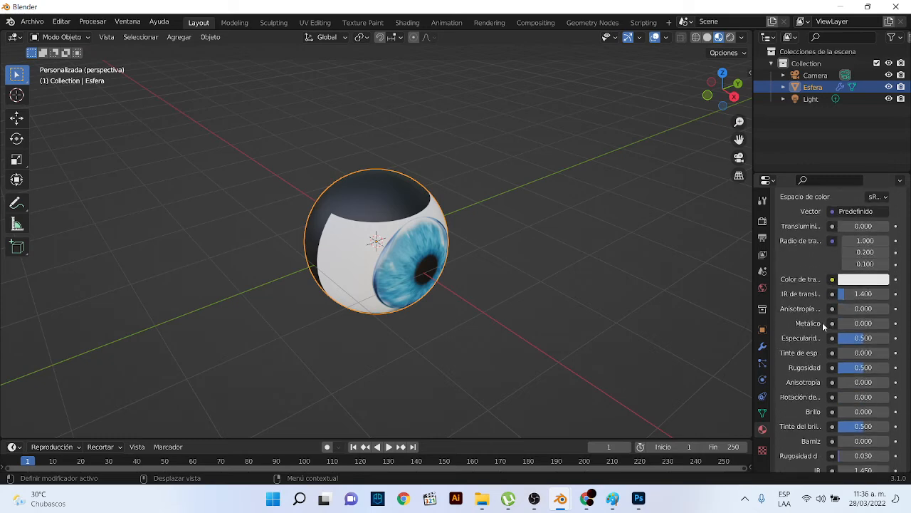
pyautogui.scroll(1, 856, 284)
pyautogui.scroll(2, 855, 312)
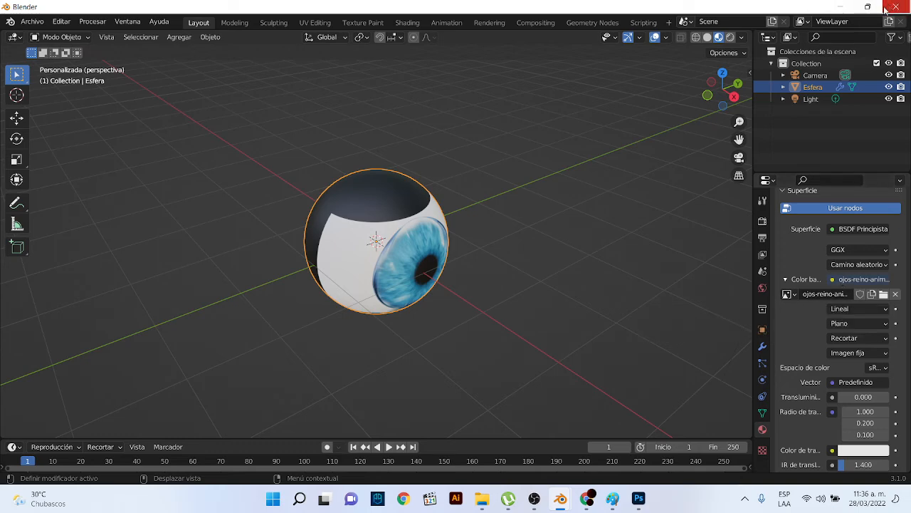
# Clear the open windows off the desktop, open the sss folder at the eye image and bring up Photoshop beside it
pyautogui.click(845, 8)
pyautogui.click(761, 9)
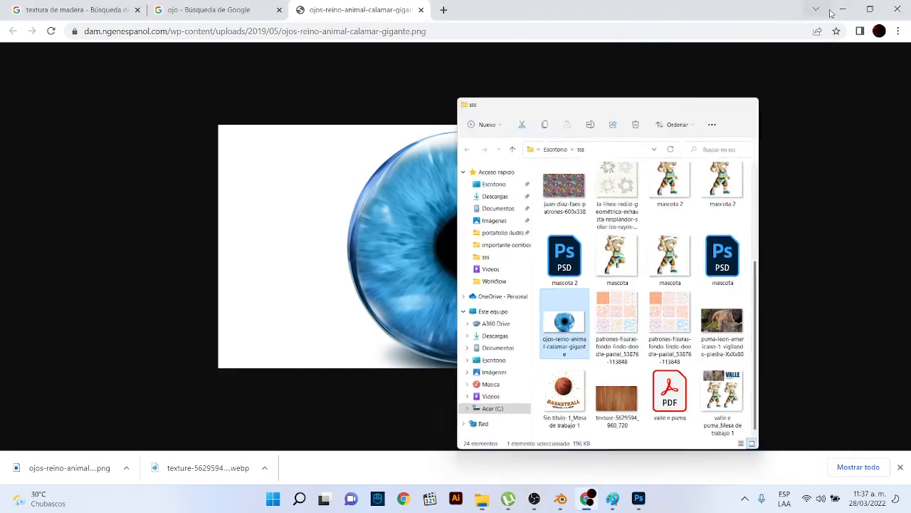
pyautogui.click(845, 17)
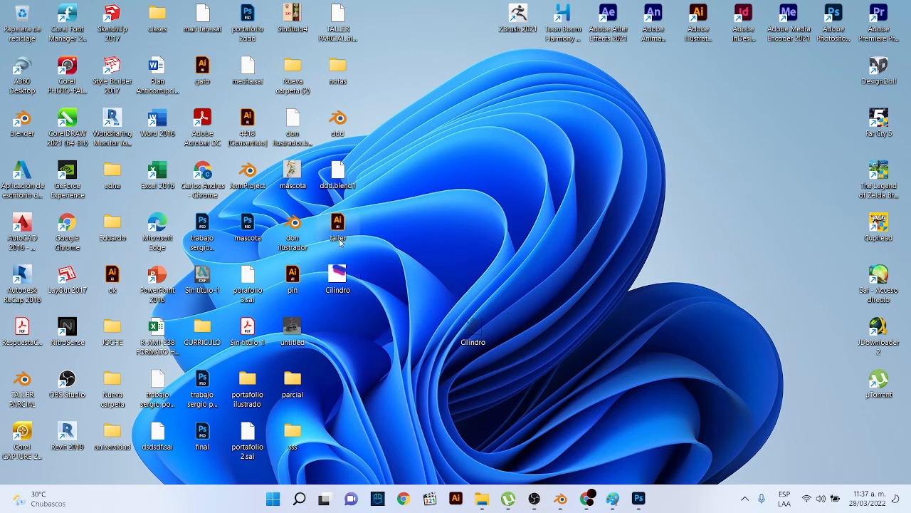
pyautogui.doubleClick(292, 434)
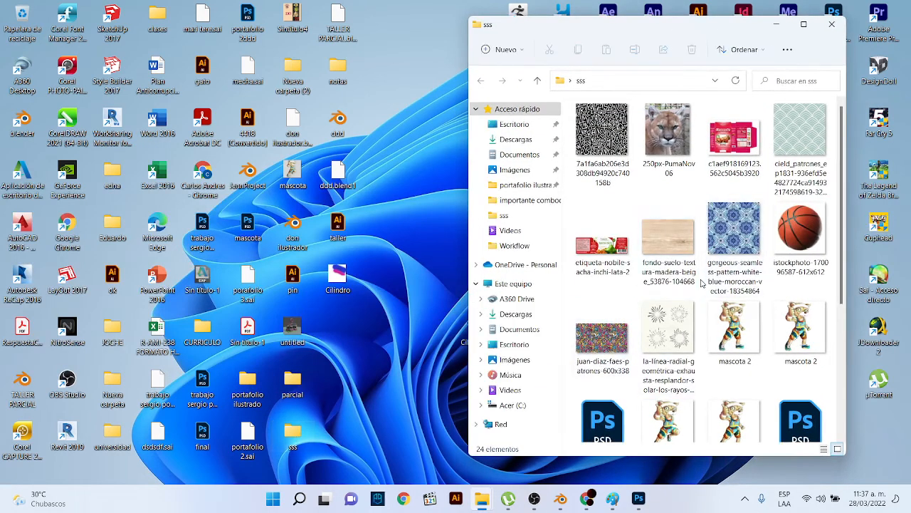
pyautogui.scroll(-3, 702, 280)
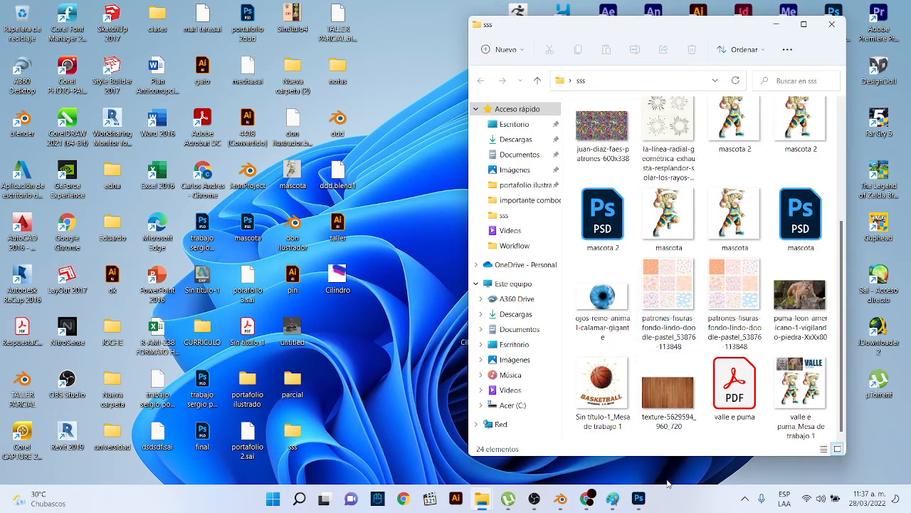
pyautogui.click(874, 6)
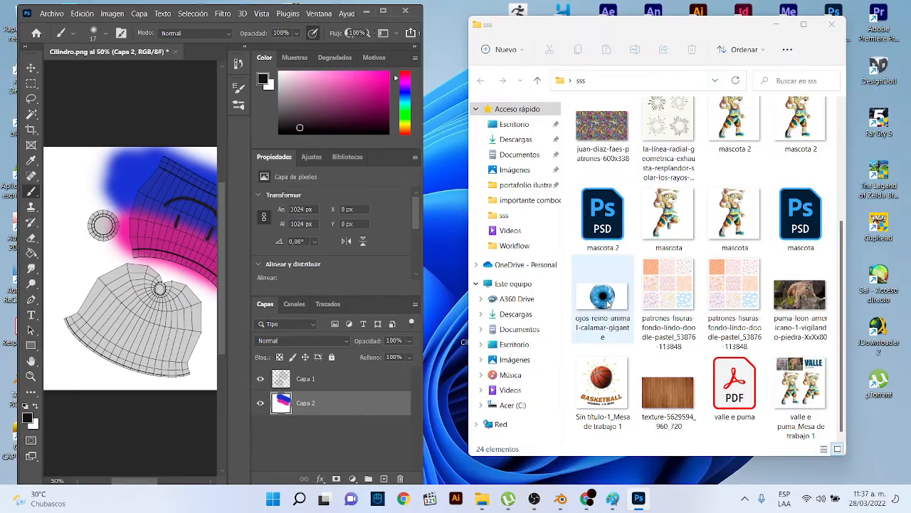
# Try placing the eye image in the open Cilindro.png document, and close that document without saving
pyautogui.moveTo(158, 115); pyautogui.dragTo(158, 115)
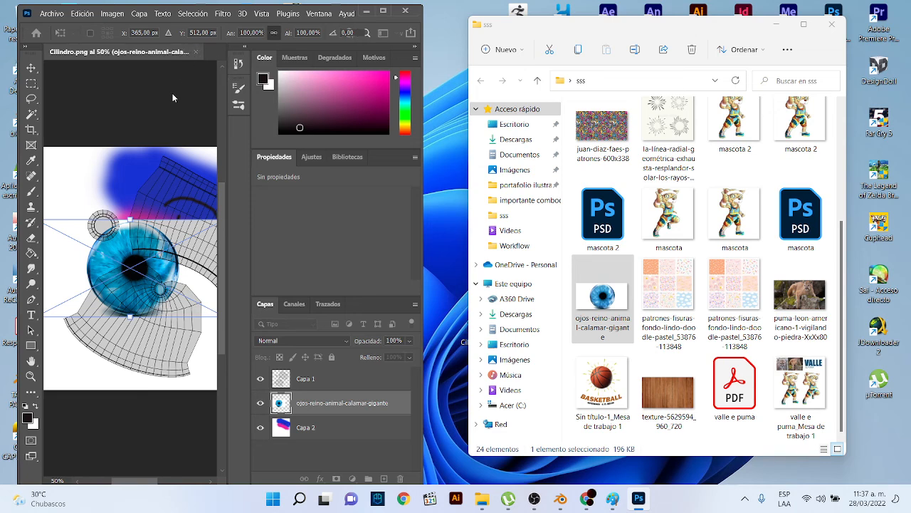
pyautogui.press('Return')
pyautogui.click(196, 52)
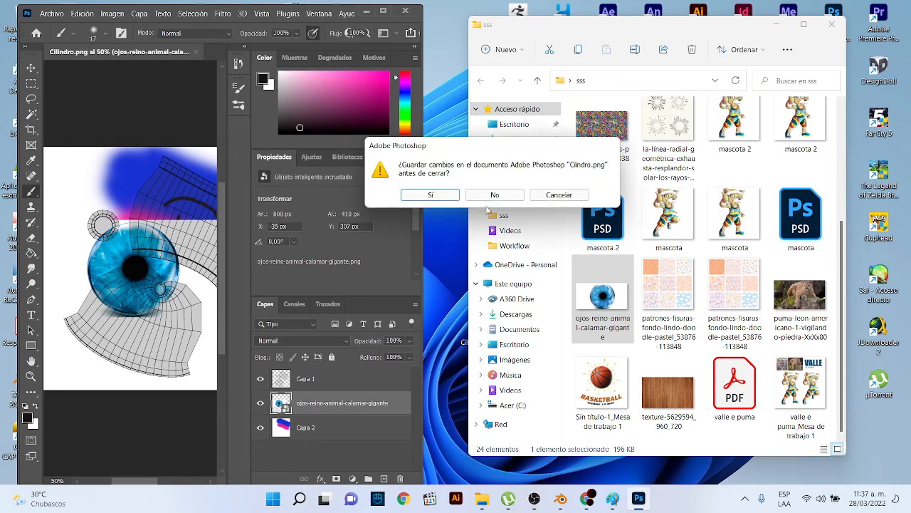
pyautogui.click(494, 195)
# Open ojos-reino-animal-calamar-gigante.png from the sss folder as its own Photoshop document and maximize the Photoshop window
pyautogui.moveTo(610, 301); pyautogui.dragTo(370, 119)
pyautogui.click(526, 243)
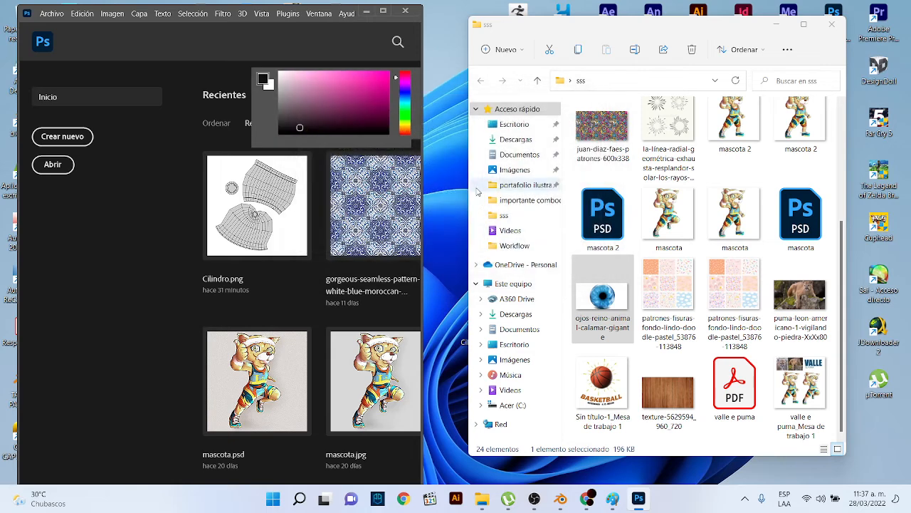
pyautogui.click(383, 13)
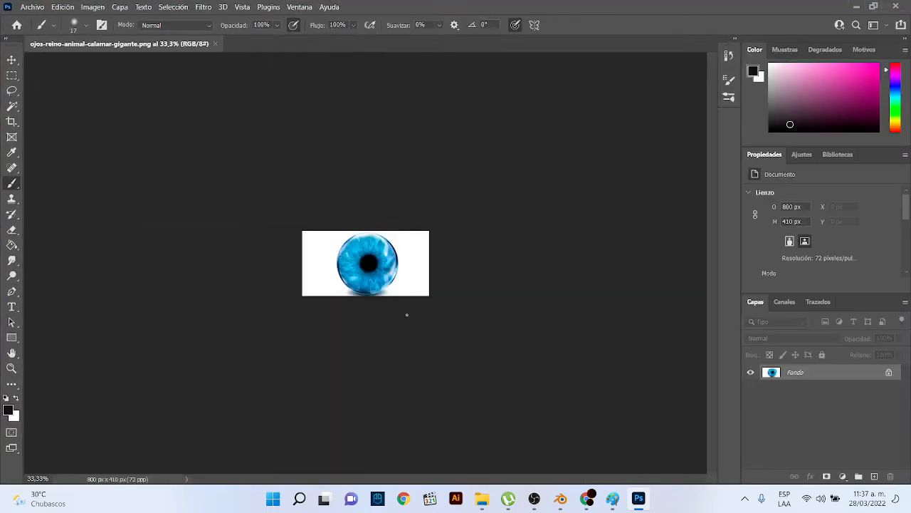
# Extend the canvas above and below the eye with the Crop tool to an almost square 800 x 782 px
pyautogui.hotkey('ctrl', '+')
pyautogui.hotkey('ctrl', '+')
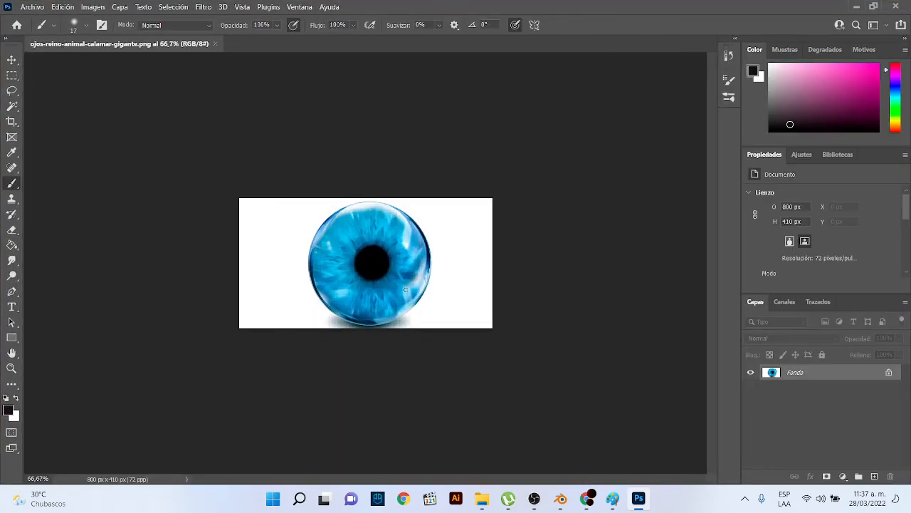
pyautogui.click(12, 122)
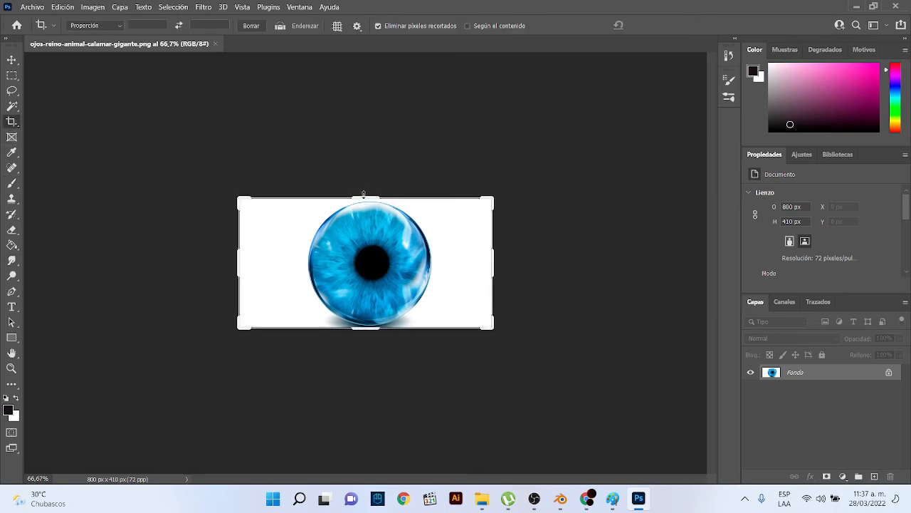
pyautogui.moveTo(363, 194); pyautogui.dragTo(362, 171)
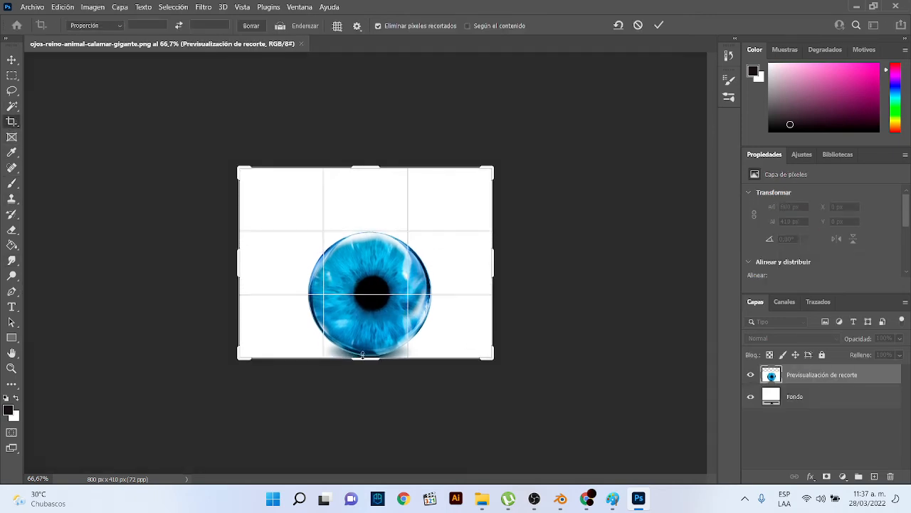
pyautogui.moveTo(368, 363); pyautogui.dragTo(370, 390)
pyautogui.moveTo(374, 140); pyautogui.dragTo(376, 135)
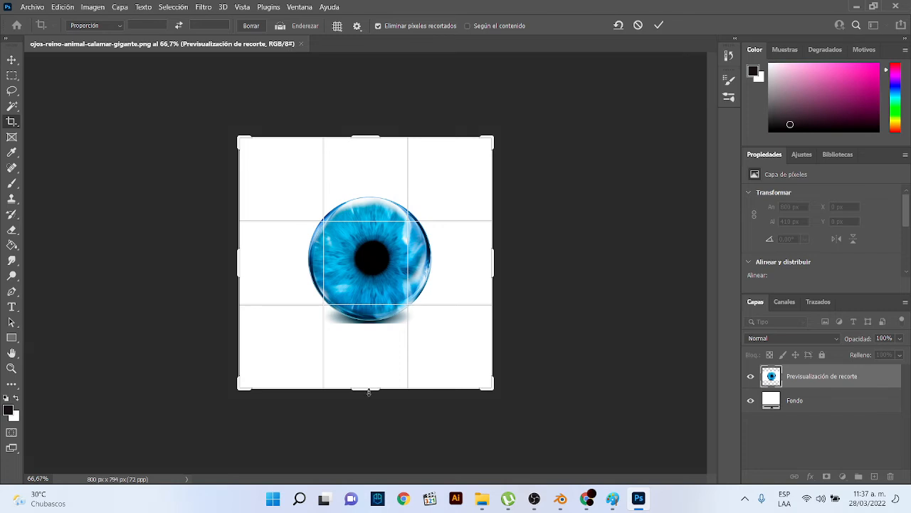
pyautogui.moveTo(368, 391); pyautogui.dragTo(368, 389)
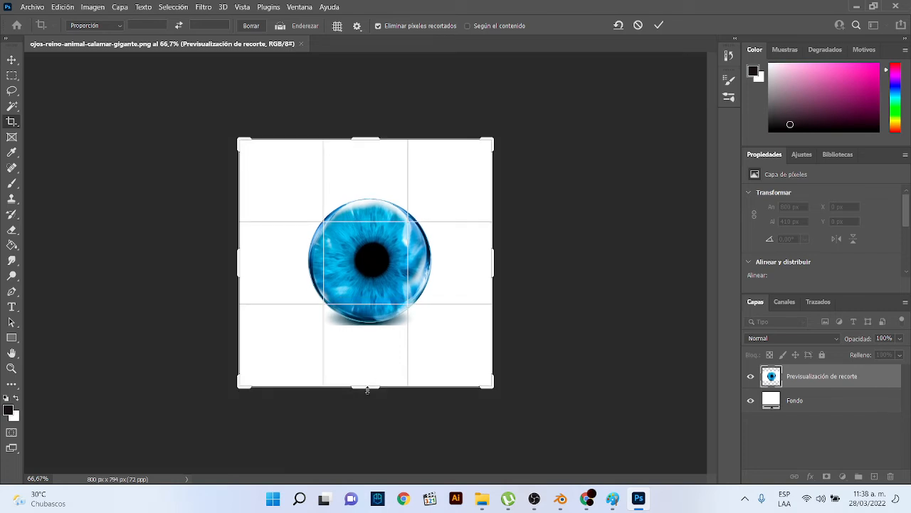
pyautogui.click(659, 26)
# Draw a circular selection from the pupil out to the eye's edge with the Elliptical Marquee and invert it
pyautogui.hotkey('ctrl', '+')
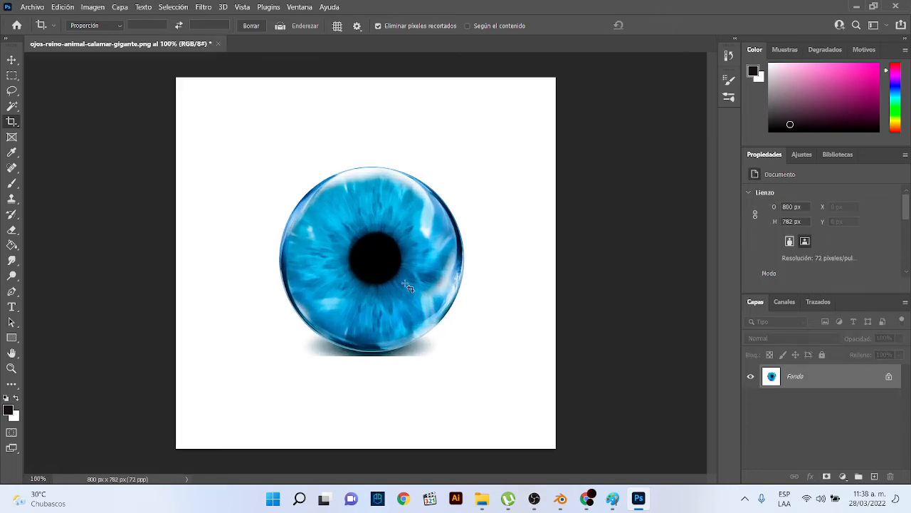
pyautogui.hotkey('ctrl', '+')
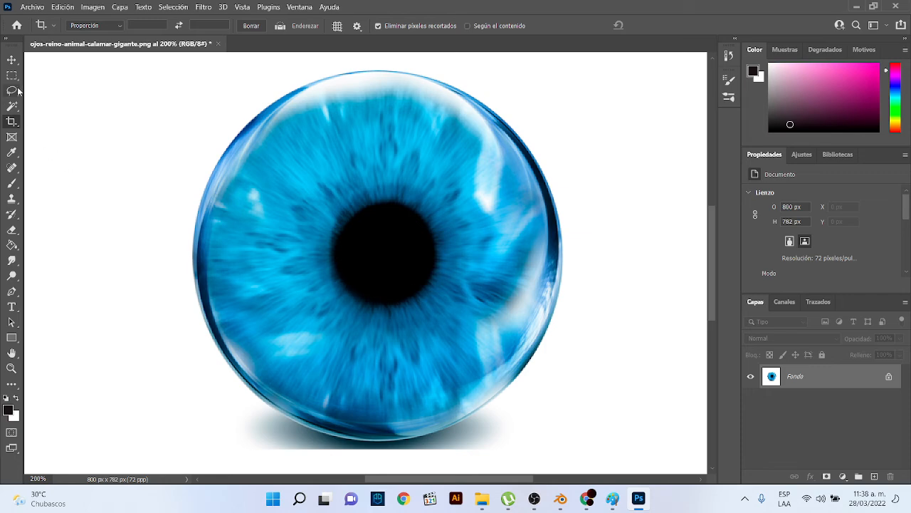
pyautogui.moveTo(12, 75); pyautogui.dragTo(53, 88)
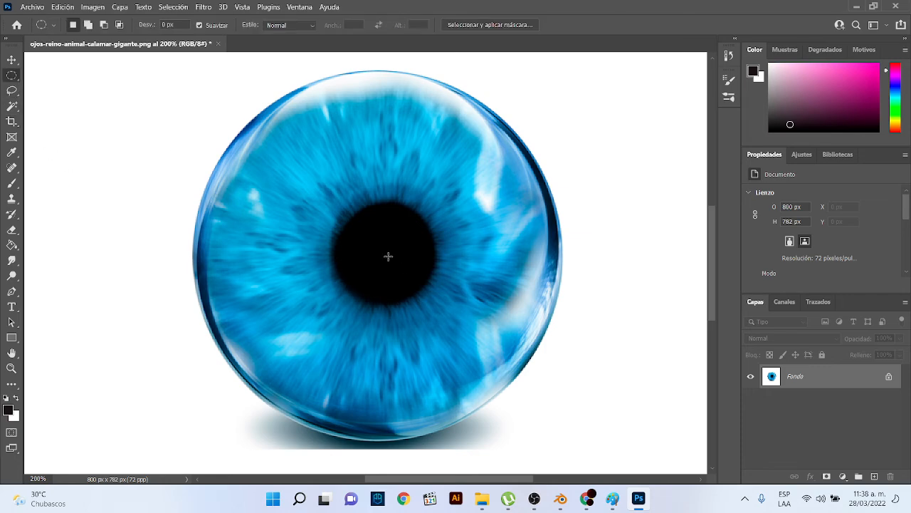
pyautogui.keyDown('alt'); pyautogui.keyDown('shift'); pyautogui.moveTo(381, 255); pyautogui.dragTo(590, 442); pyautogui.keyUp('shift'); pyautogui.keyUp('alt')
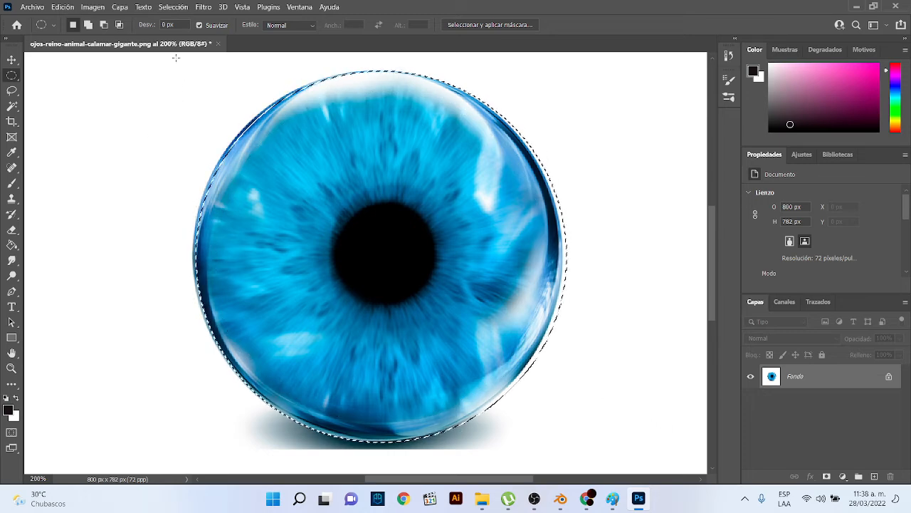
pyautogui.click(173, 7)
pyautogui.click(197, 51)
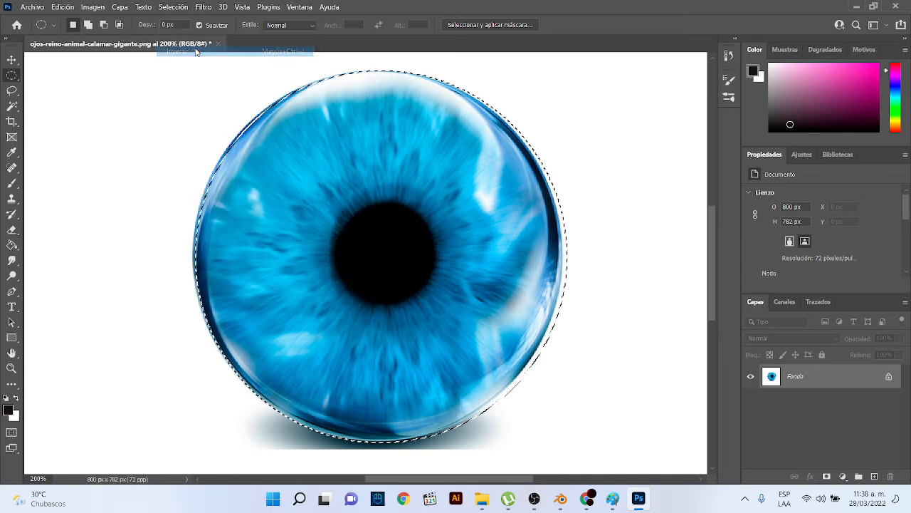
# Add a new empty layer and convert the Fondo background into a regular layer named Capa 0
pyautogui.hotkey('shift', 'F5')
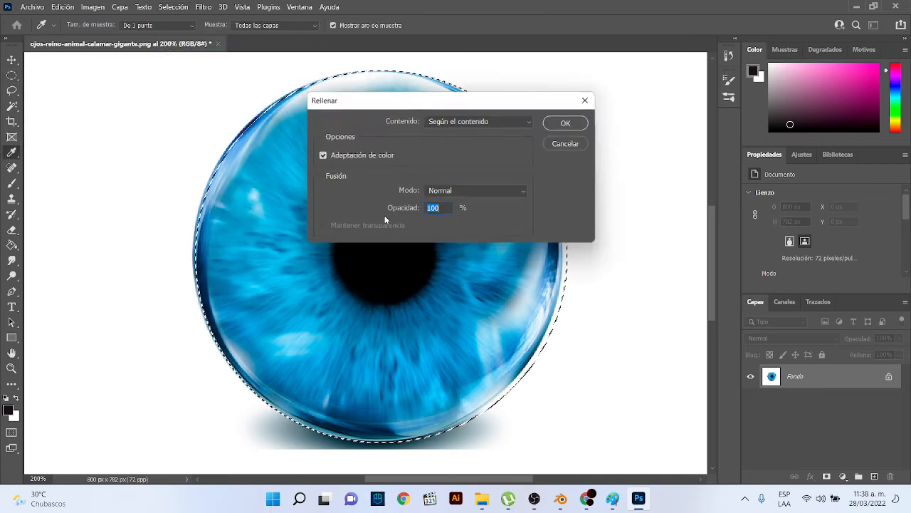
pyautogui.click(566, 143)
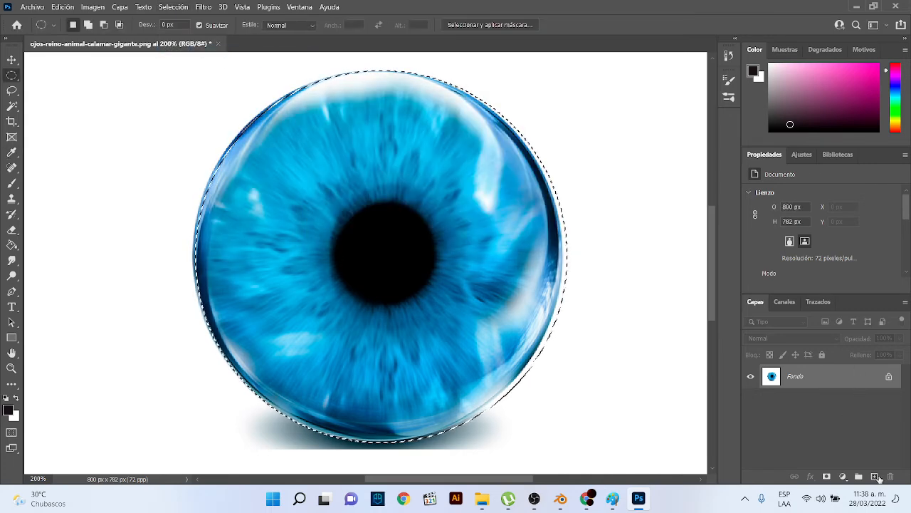
pyautogui.click(875, 475)
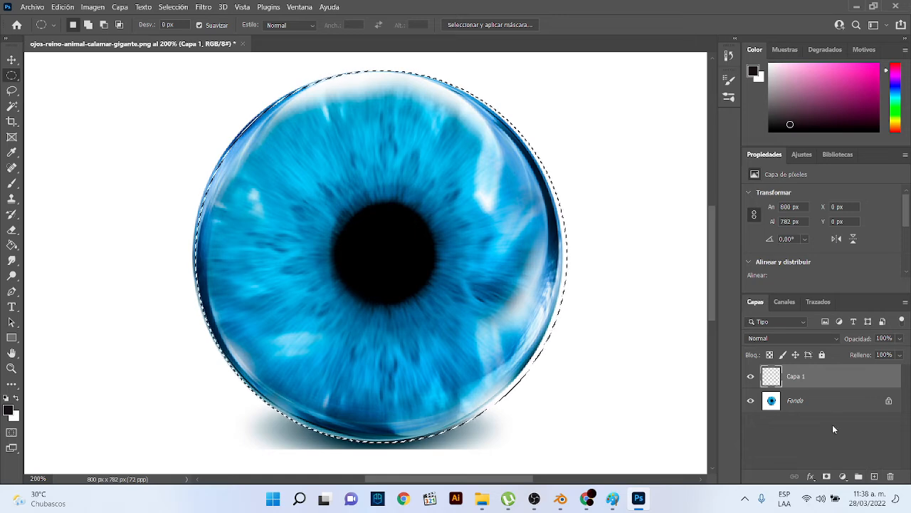
pyautogui.doubleClick(796, 401)
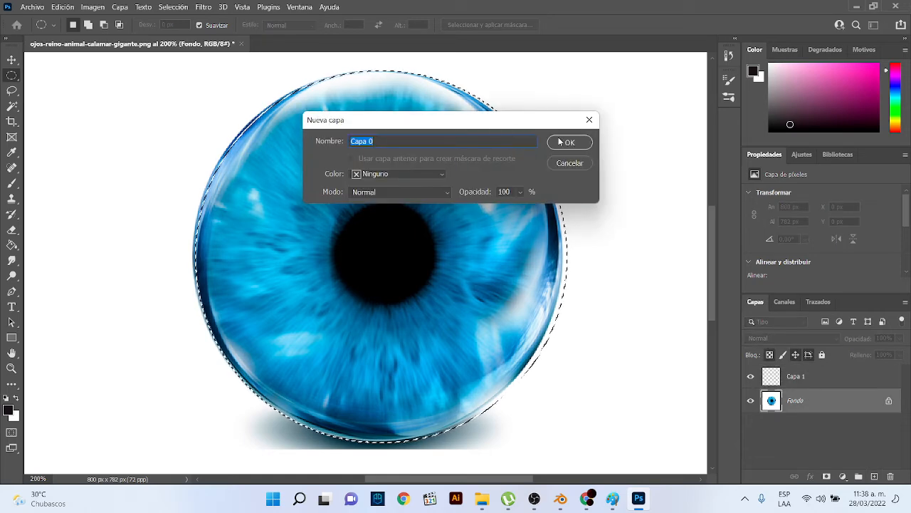
pyautogui.click(570, 142)
# Delete the white background and shadow around the eye on Capa 0 and clear the selection
pyautogui.press('Delete')
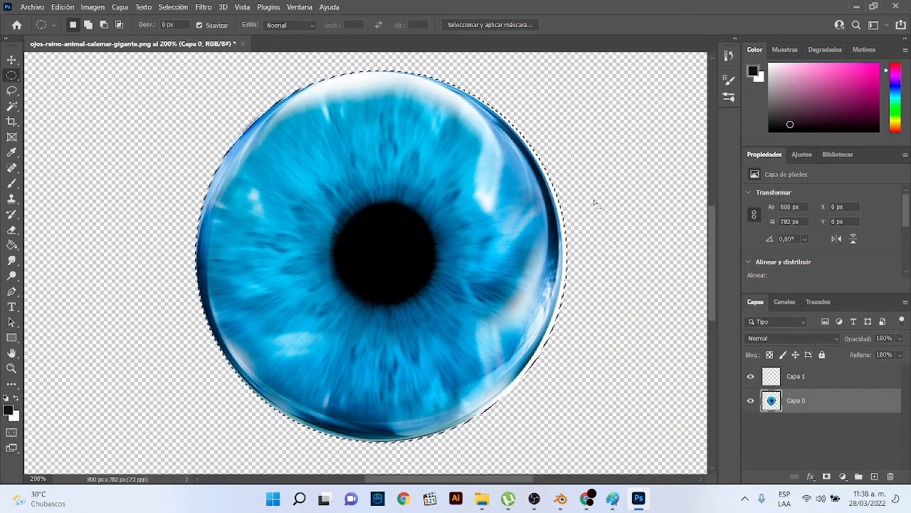
pyautogui.hotkey('ctrl', '-')
pyautogui.hotkey('ctrl', '-')
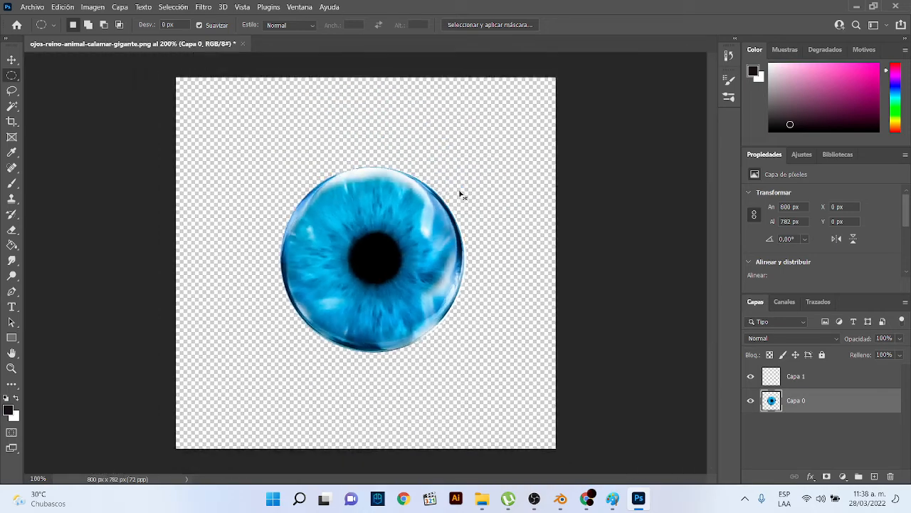
# Fill Capa 1 with white (ffffff) using the Paint Bucket and place it beneath the eye layer Capa 0
pyautogui.hotkey('ctrl', 'd')
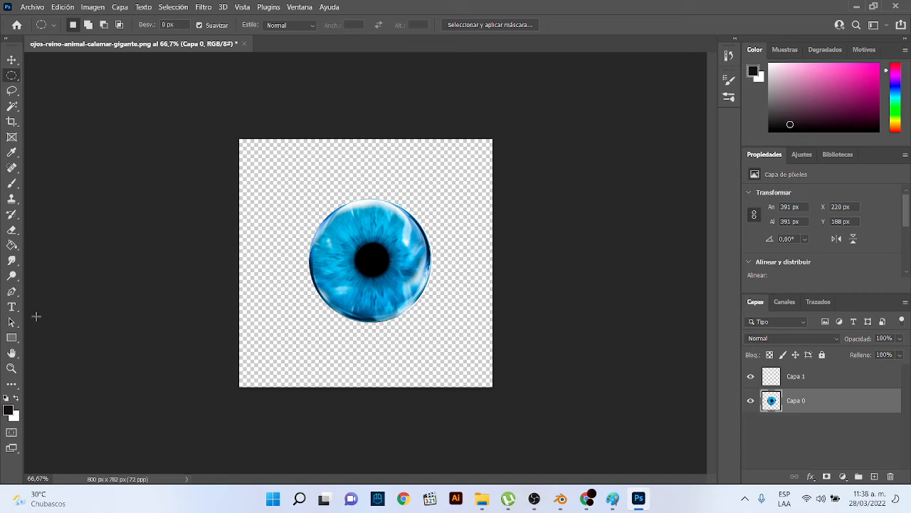
pyautogui.click(12, 246)
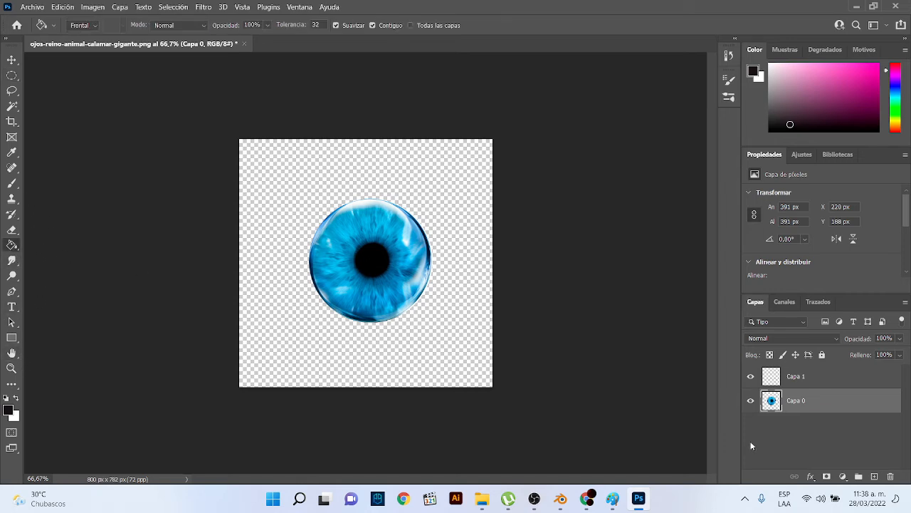
pyautogui.click(812, 378)
pyautogui.click(461, 191)
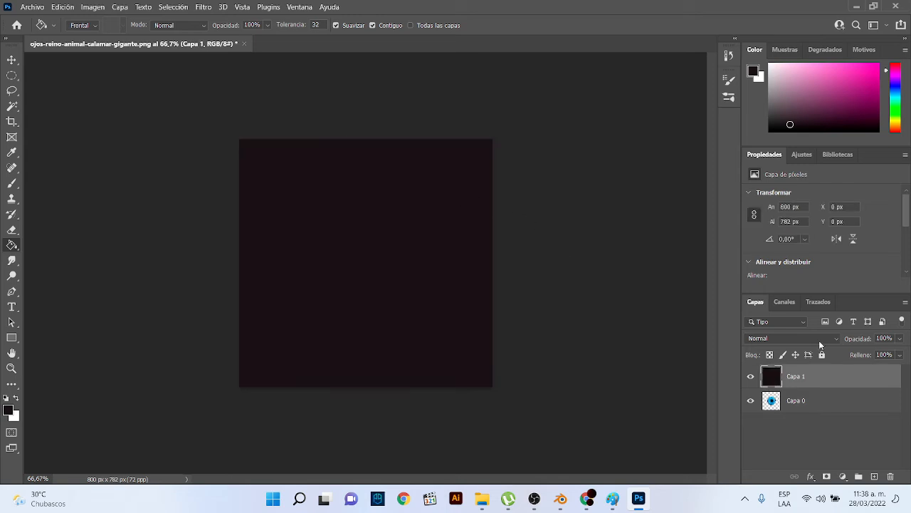
pyautogui.click(9, 411)
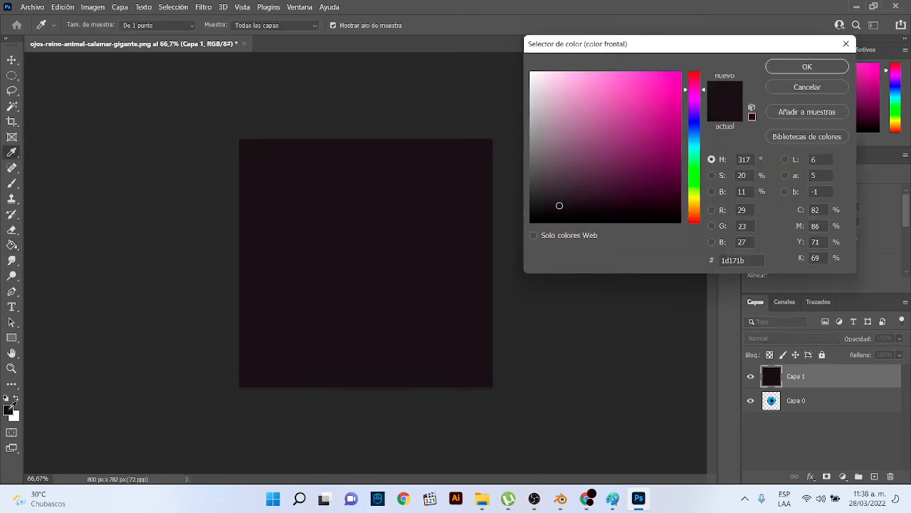
pyautogui.moveTo(526, 185); pyautogui.dragTo(528, 61)
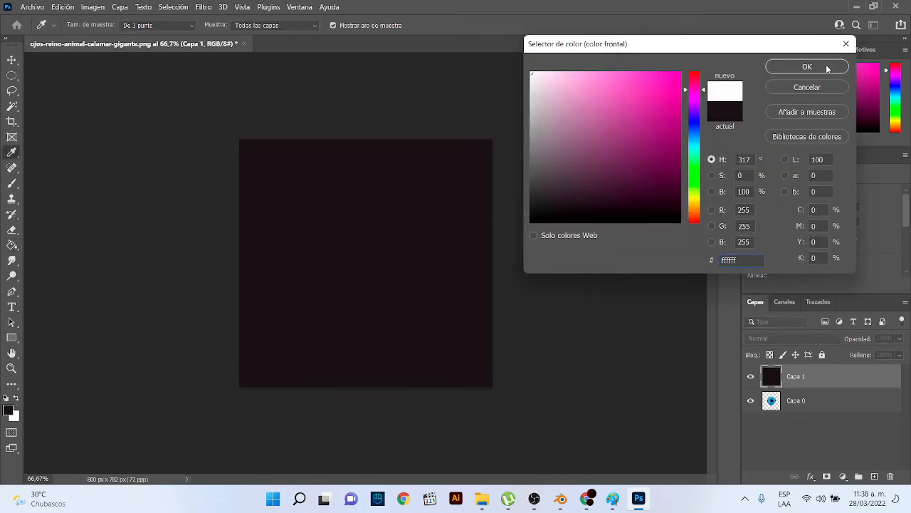
pyautogui.click(827, 68)
pyautogui.click(463, 269)
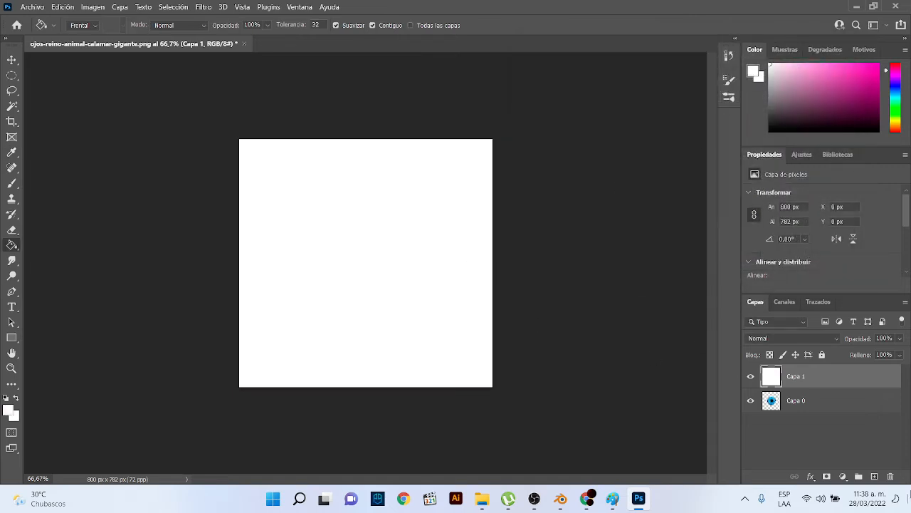
pyautogui.moveTo(816, 378); pyautogui.dragTo(760, 424)
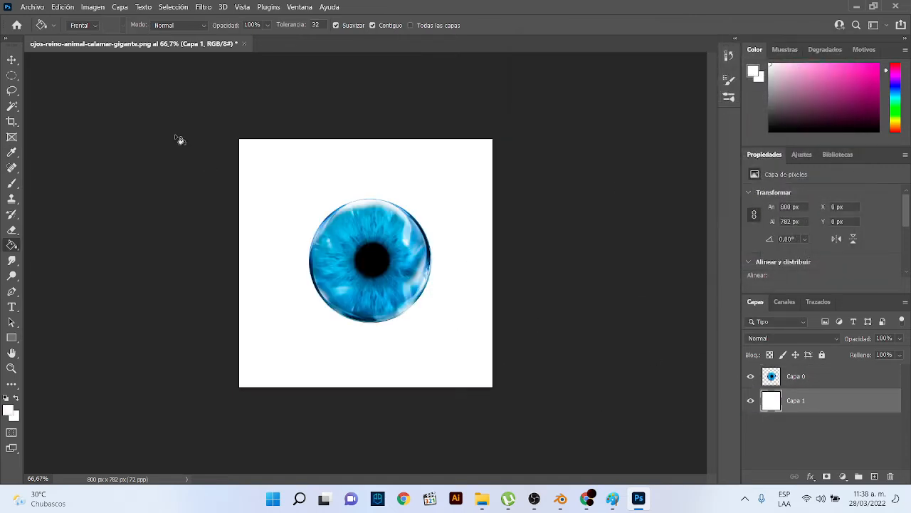
# Save the eye image as a JPEG copy named ojos-reino-animal-calamar-gigante in the sss folder at maximum quality 12
pyautogui.click(26, 7)
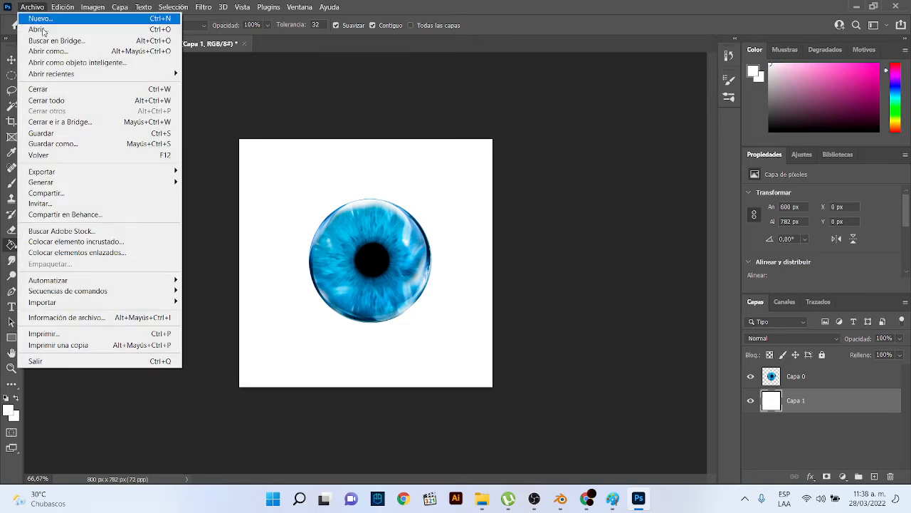
pyautogui.click(84, 136)
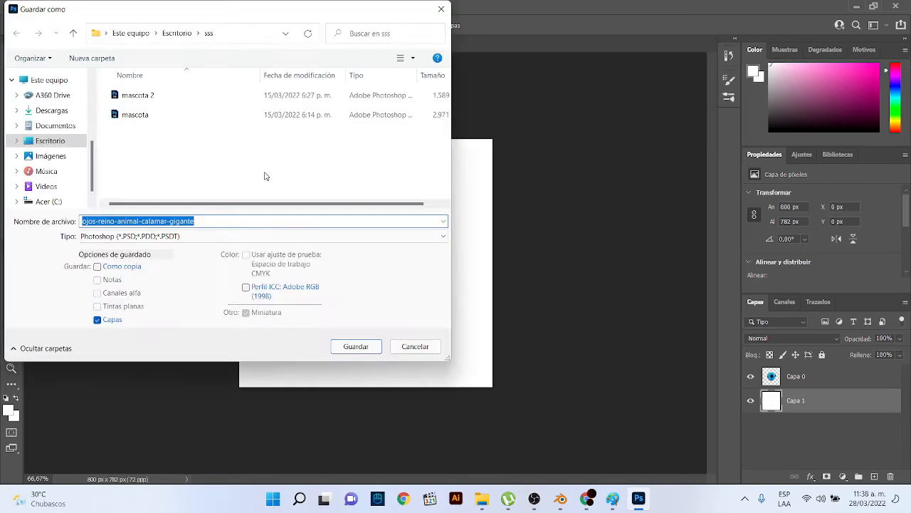
pyautogui.click(235, 236)
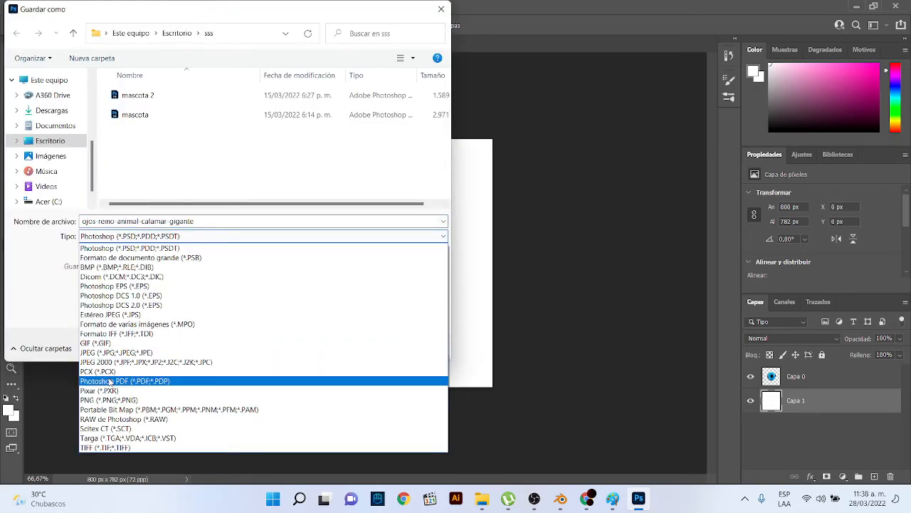
pyautogui.click(98, 355)
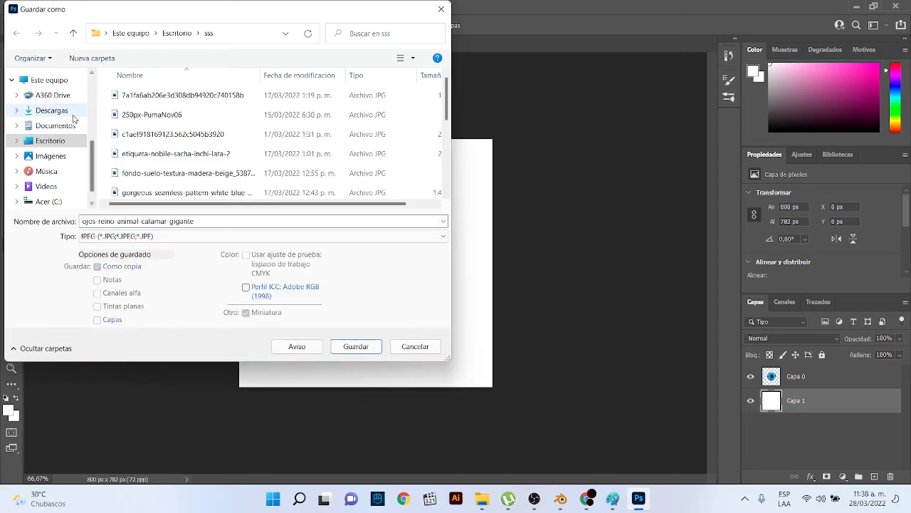
pyautogui.scroll(-5, 277, 133)
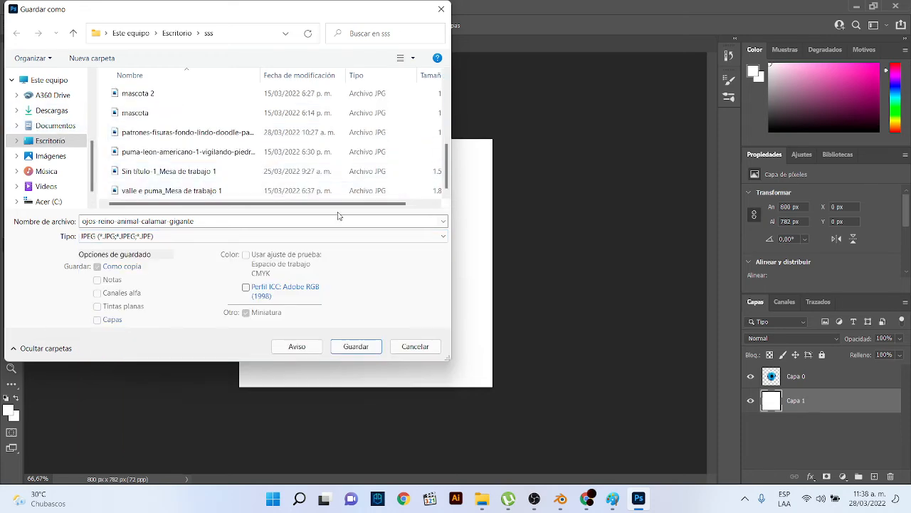
pyautogui.click(356, 346)
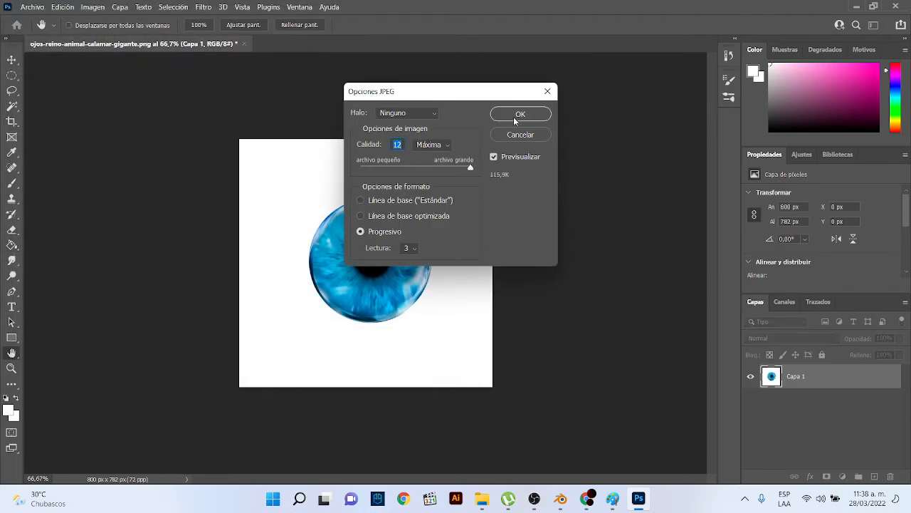
pyautogui.click(523, 116)
# Switch to Blender, unlink the sphere's current base color image and browse the Desktop for a replacement image
pyautogui.moveTo(561, 499)
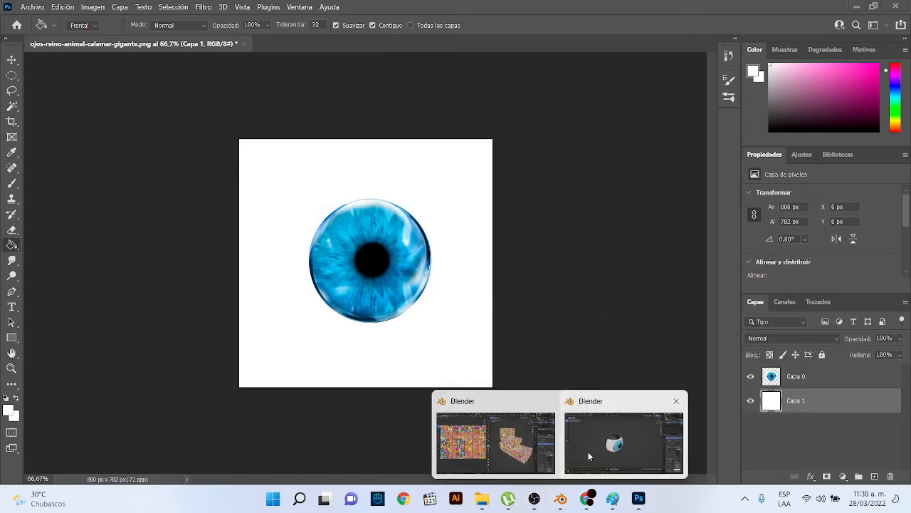
pyautogui.click(588, 452)
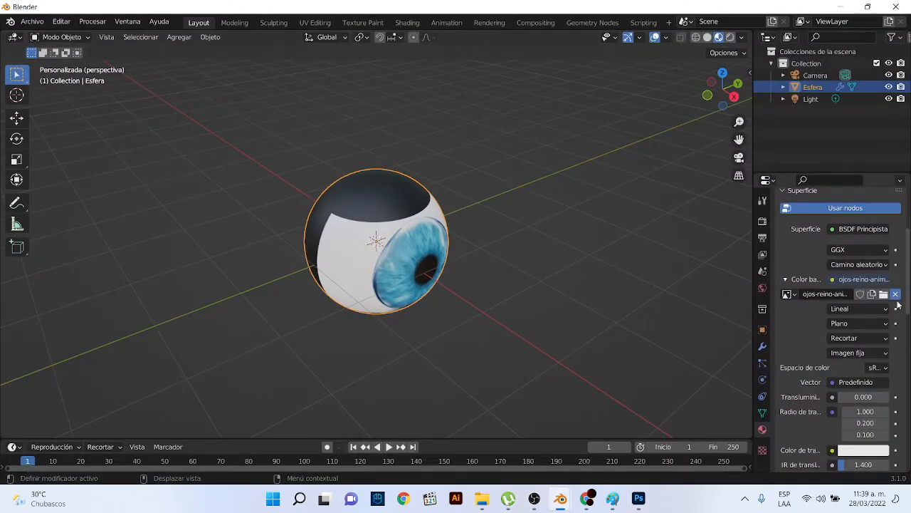
pyautogui.click(896, 294)
pyautogui.click(886, 294)
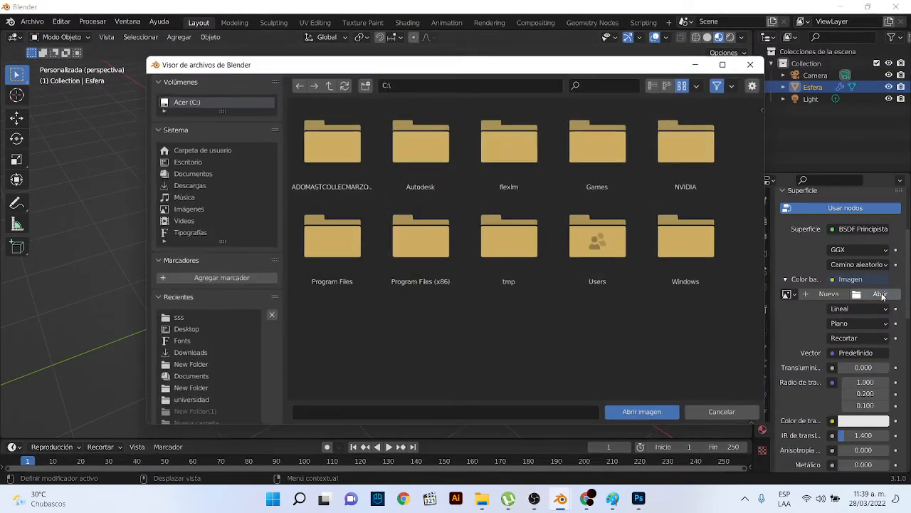
pyautogui.click(198, 163)
pyautogui.scroll(-4, 568, 295)
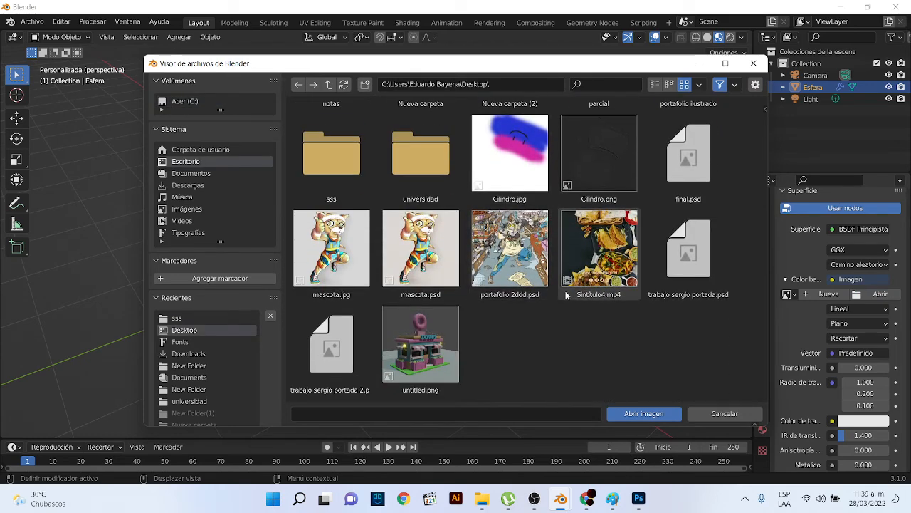
pyautogui.scroll(2, 556, 290)
pyautogui.scroll(-2, 556, 293)
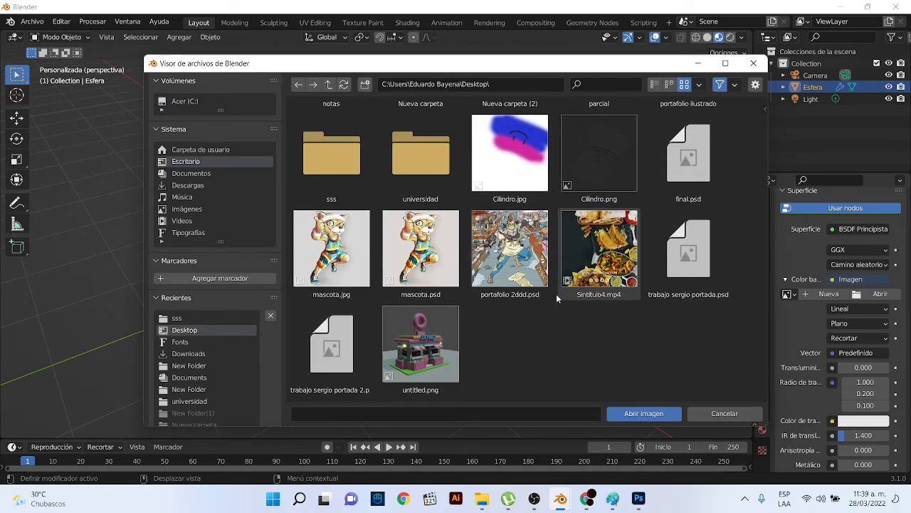
# Return to Photoshop and save the eye image again as JPEG ojos-reino-animal-calamar-gigante in sss at quality 12, replacing the existing file
pyautogui.click(639, 500)
pyautogui.click(32, 7)
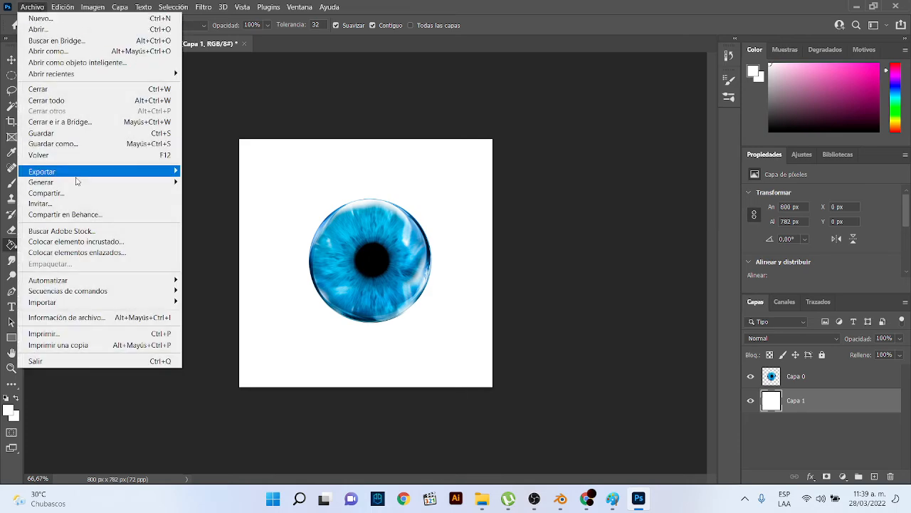
pyautogui.click(90, 142)
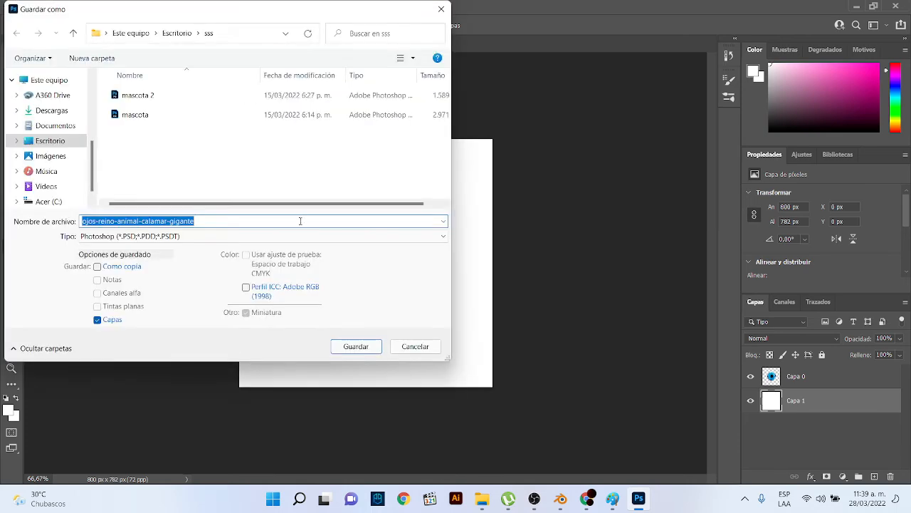
pyautogui.click(240, 237)
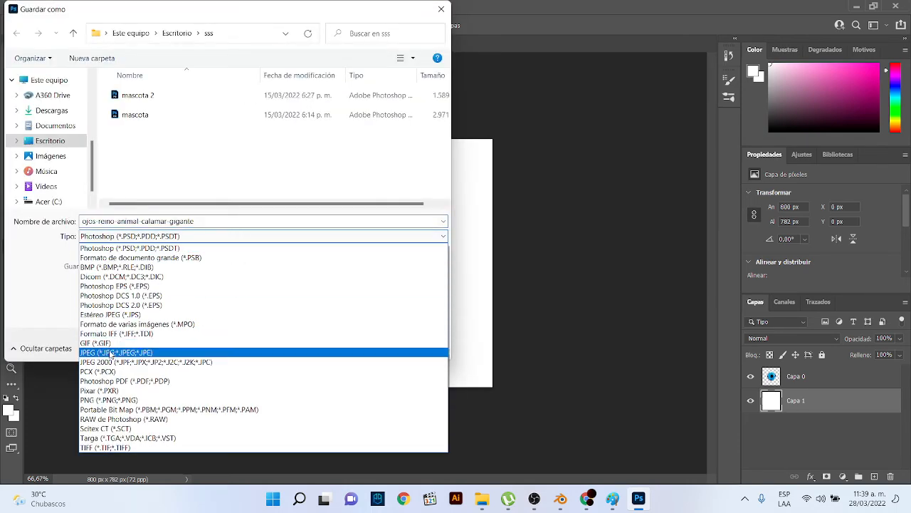
pyautogui.click(161, 348)
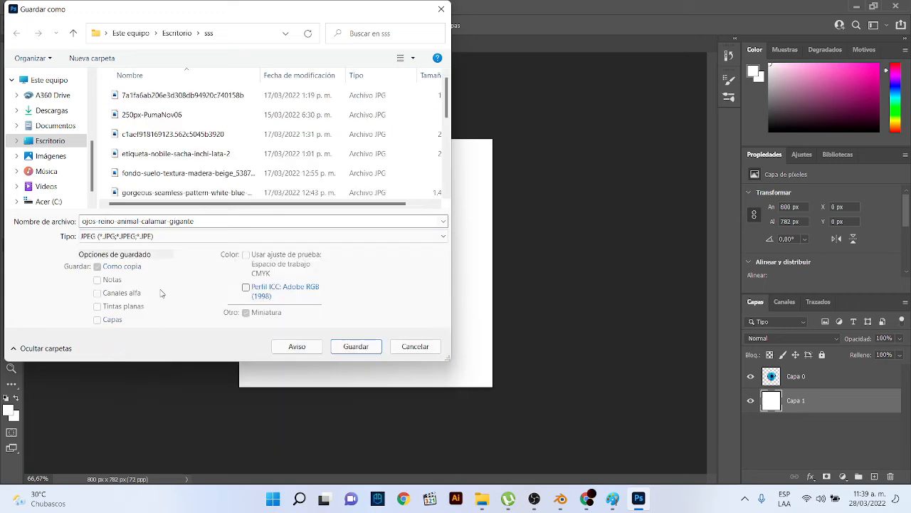
pyautogui.click(354, 346)
pyautogui.click(482, 249)
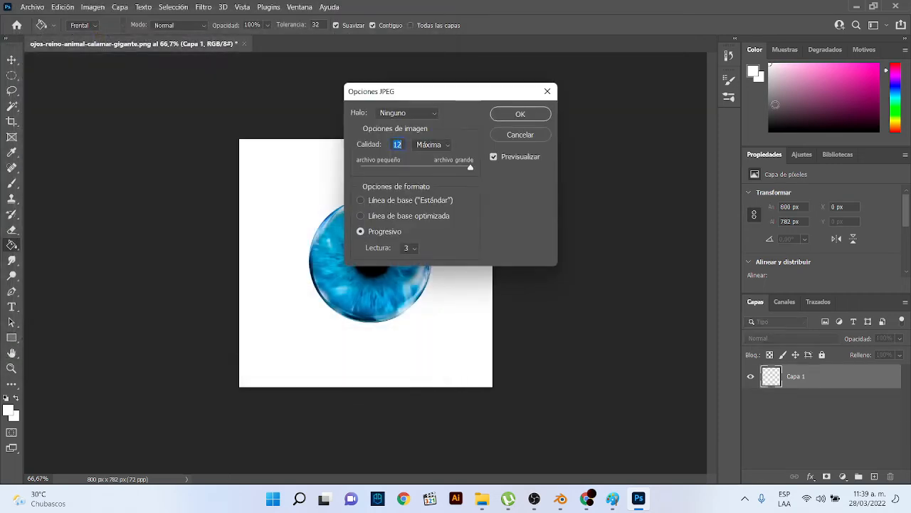
pyautogui.click(520, 114)
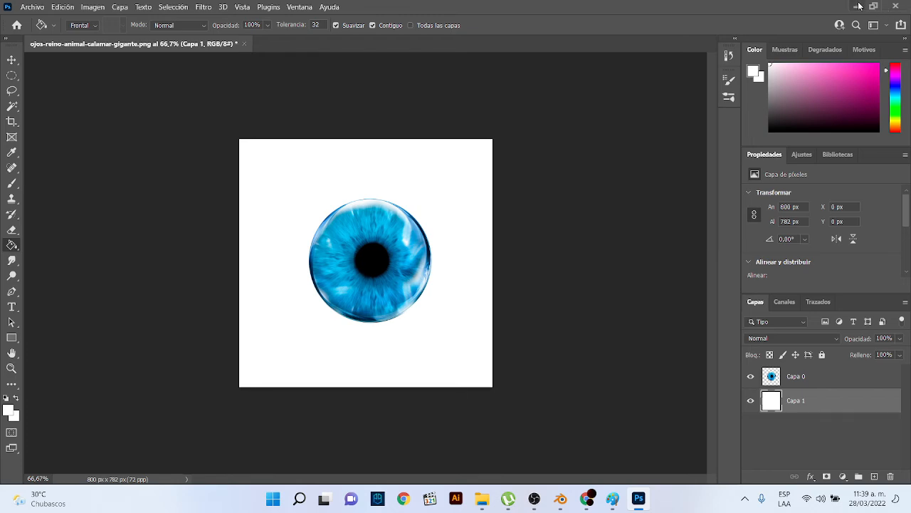
# Switch to Blender and load the square ojos-reino-animal-calamar-gigante JPG from the sss folder as the sphere's base color image
pyautogui.hotkey('alt', 'Tab')
pyautogui.scroll(2, 601, 216)
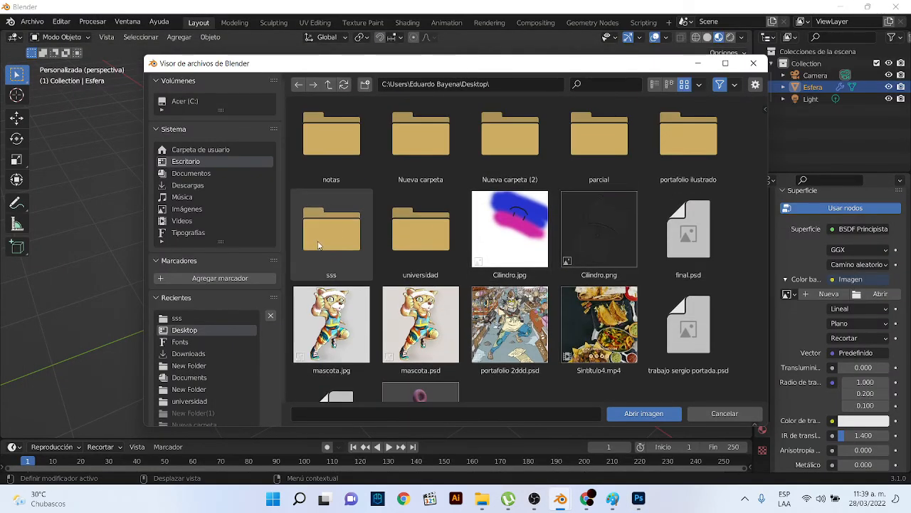
pyautogui.doubleClick(331, 230)
pyautogui.scroll(-5, 511, 250)
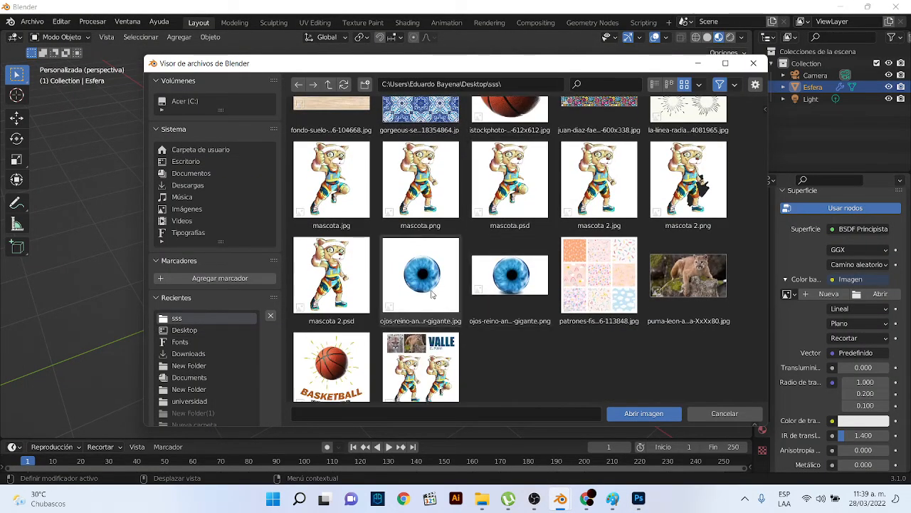
pyautogui.click(421, 275)
pyautogui.click(645, 413)
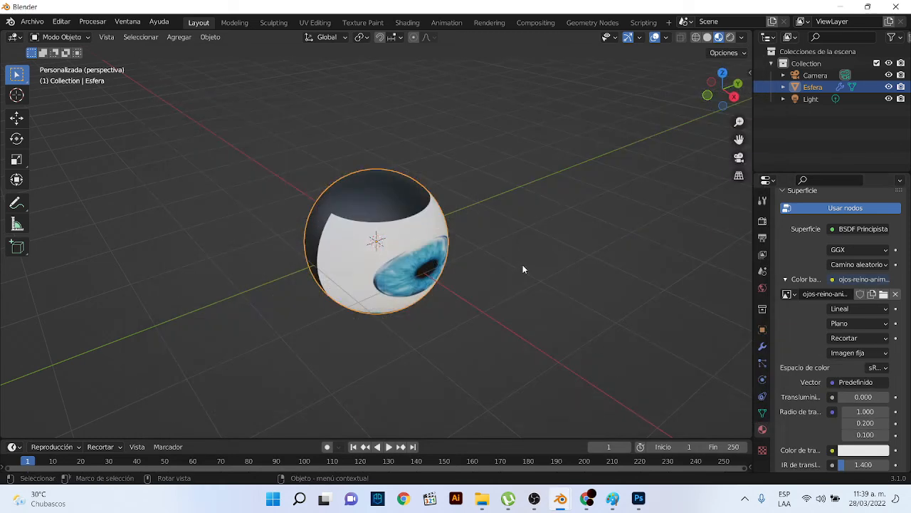
# Set the base color image's extension mode to Extender so its white edge covers the rest of the sphere
pyautogui.moveTo(523, 269); pyautogui.dragTo(457, 224, button='middle')
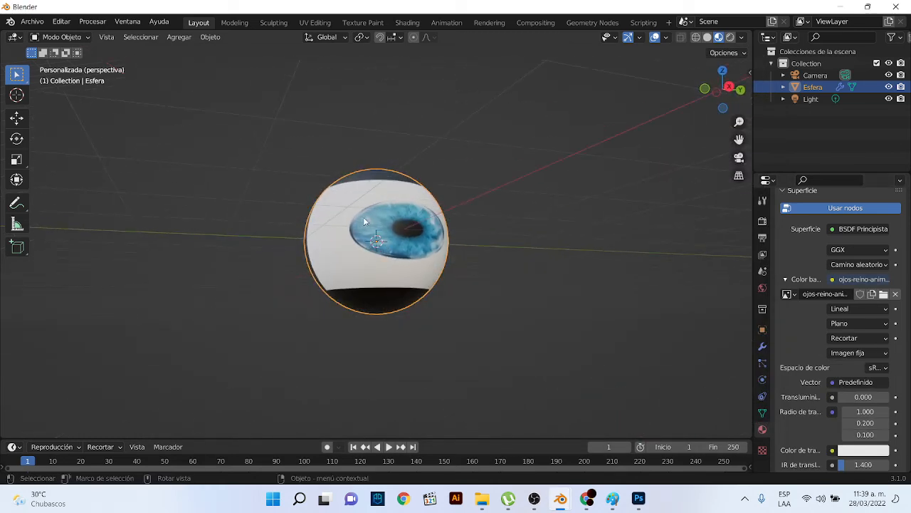
pyautogui.moveTo(366, 202); pyautogui.dragTo(377, 249, button='middle')
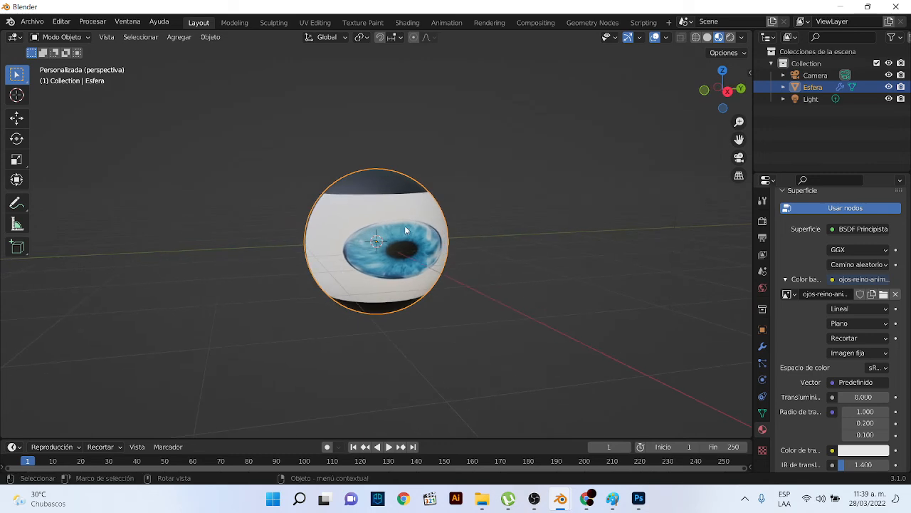
pyautogui.click(888, 339)
pyautogui.click(845, 362)
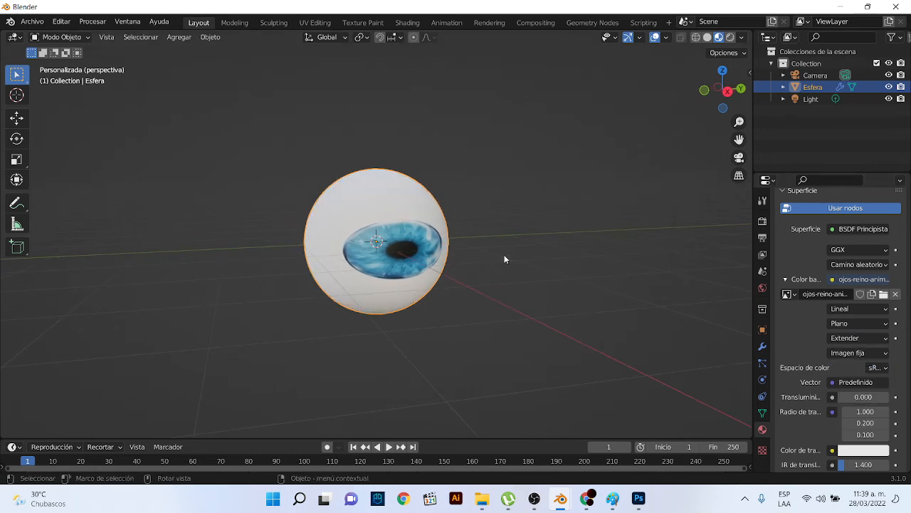
pyautogui.moveTo(504, 259); pyautogui.dragTo(463, 249, button='middle')
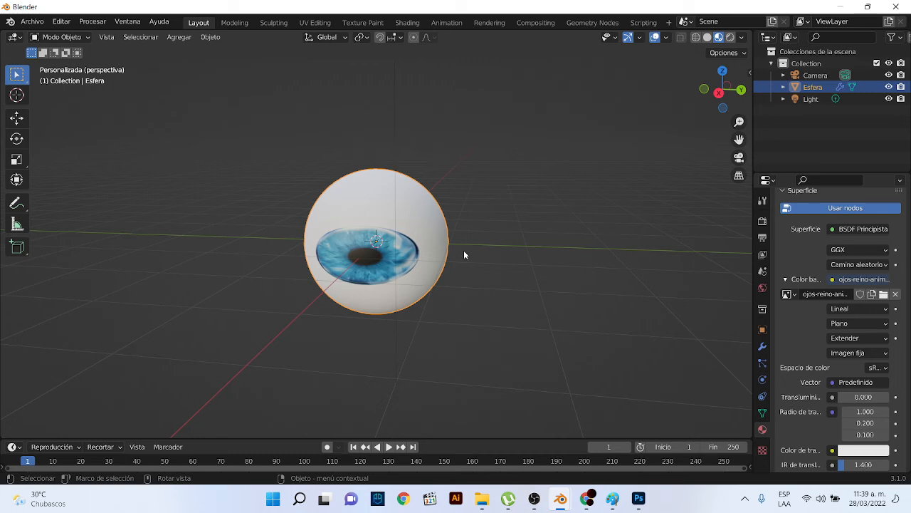
# Open the UV Editing workspace and scale all of the sphere's UVs along X until the iris looks round
pyautogui.click(313, 22)
pyautogui.moveTo(562, 271); pyautogui.dragTo(563, 360, button='middle')
pyautogui.moveTo(444, 114); pyautogui.dragTo(688, 389)
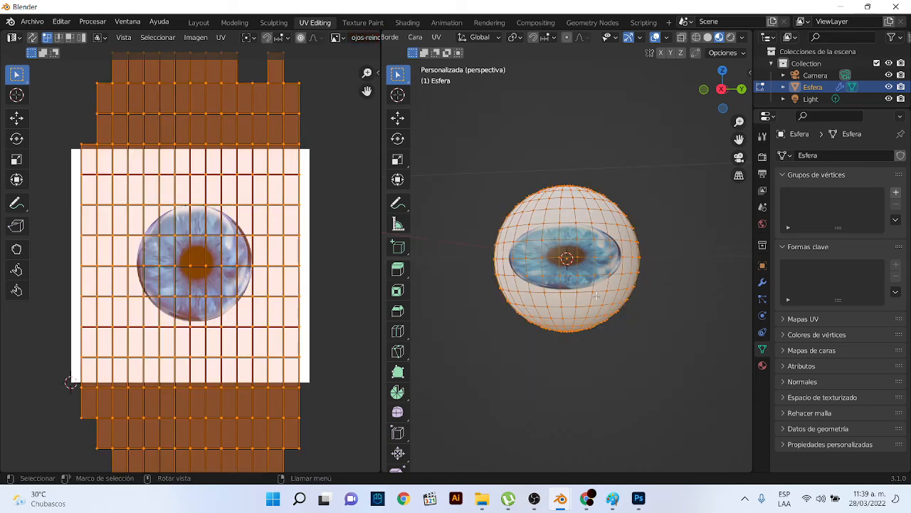
pyautogui.press('l')
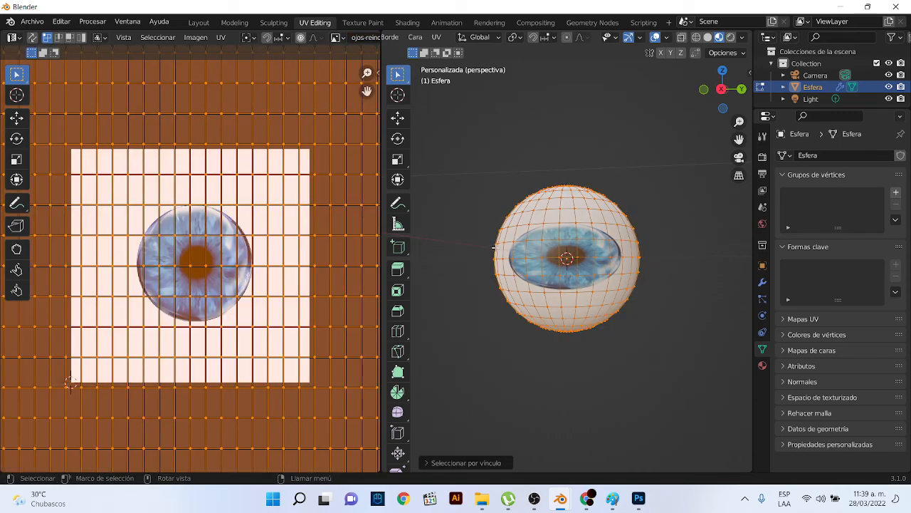
pyautogui.scroll(-2, 248, 228)
pyautogui.press('s')
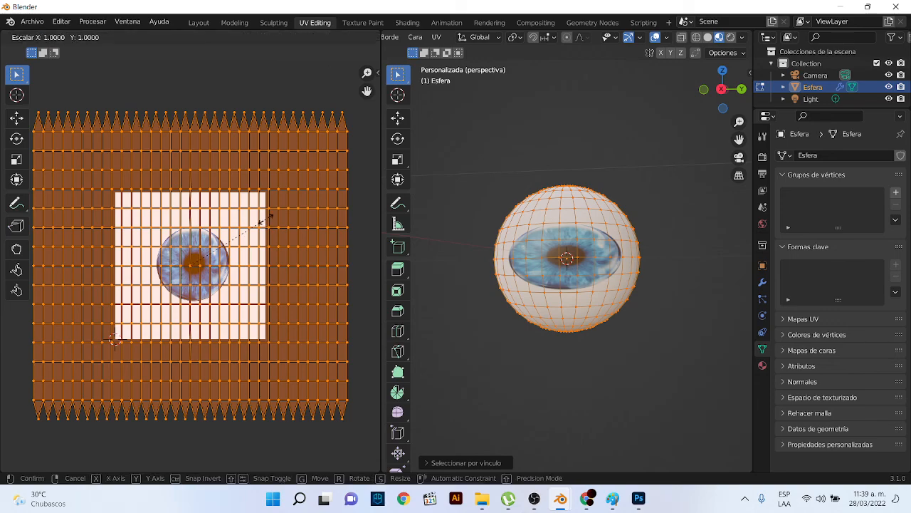
pyautogui.press('x')
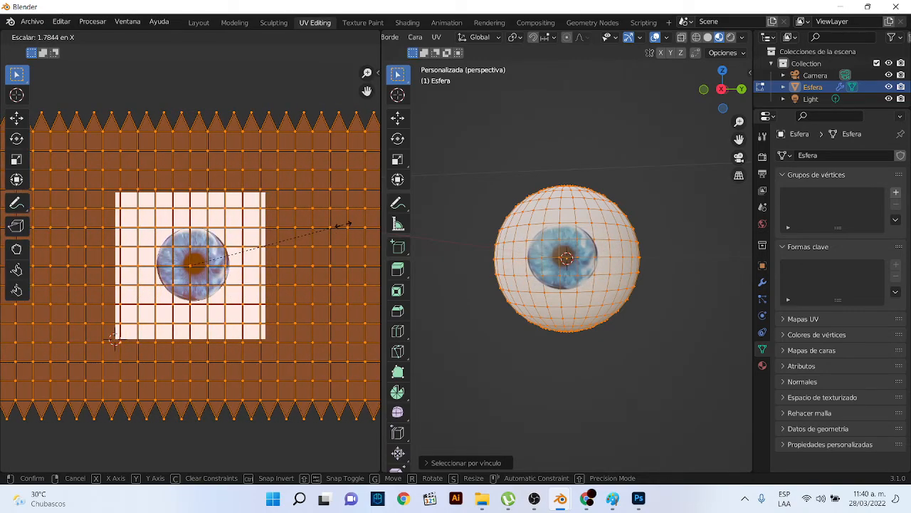
pyautogui.click(350, 220)
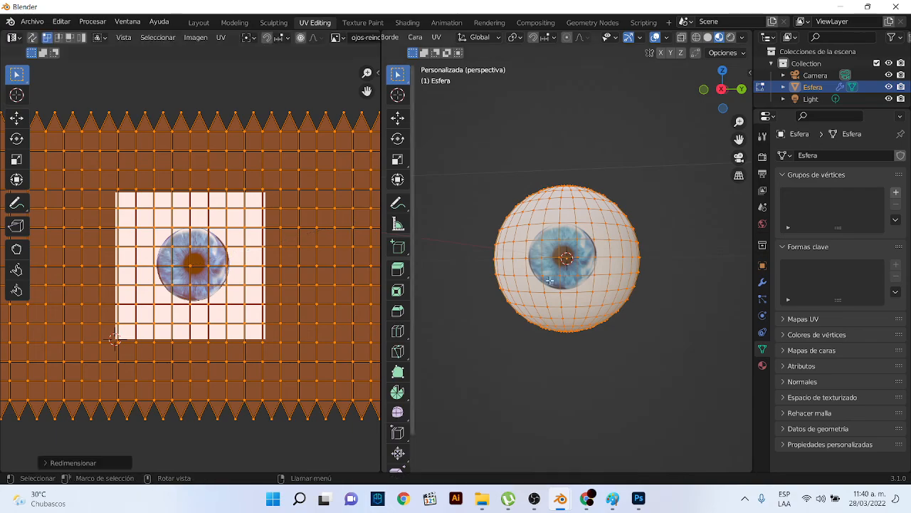
# Scale all of the sphere's UVs down uniformly to enlarge the iris on the eyeball
pyautogui.scroll(-2, 562, 271)
pyautogui.scroll(-1, 311, 232)
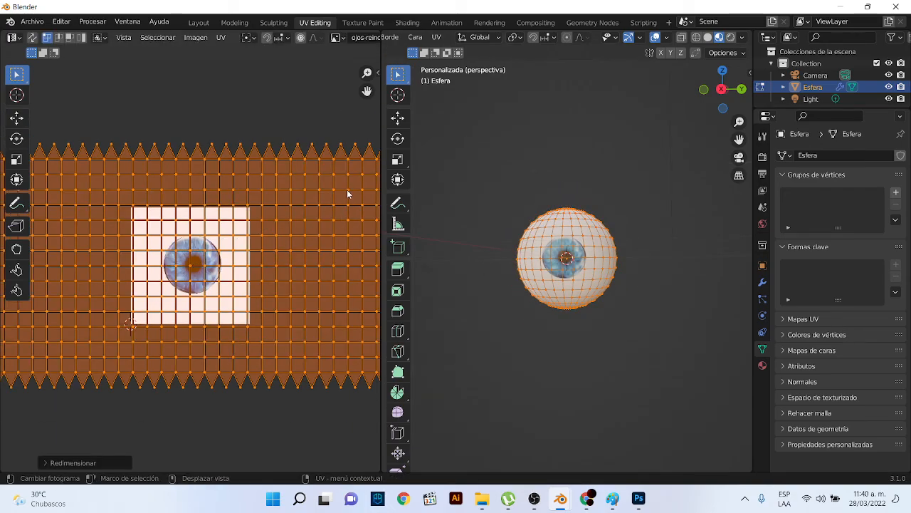
pyautogui.press('s')
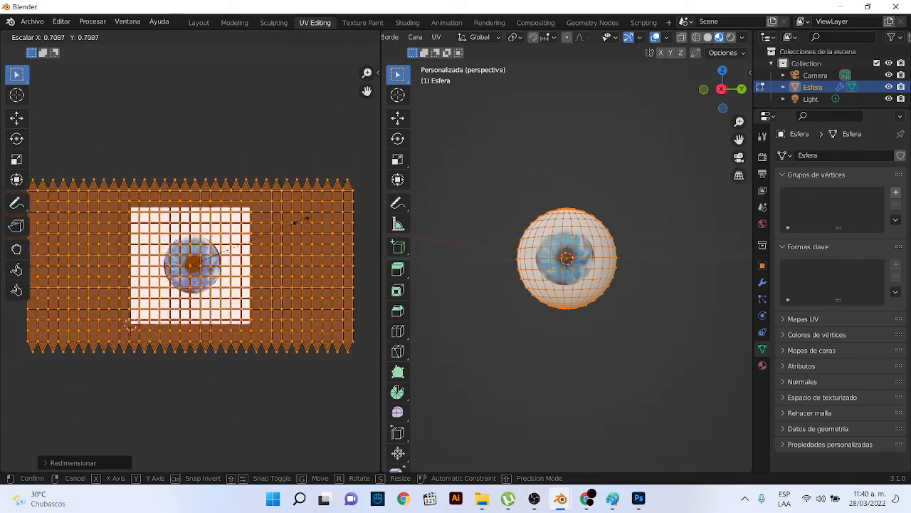
pyautogui.click(291, 231)
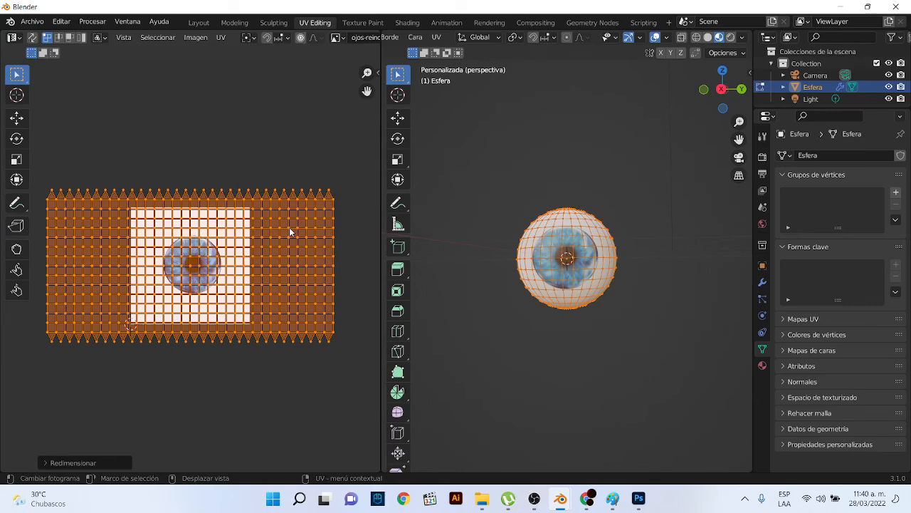
# Return to the Layout workspace and lower the eye material's roughness to 0.115 for a glossy surface
pyautogui.click(198, 23)
pyautogui.moveTo(430, 204); pyautogui.dragTo(482, 191, button='middle')
pyautogui.scroll(-4, 859, 402)
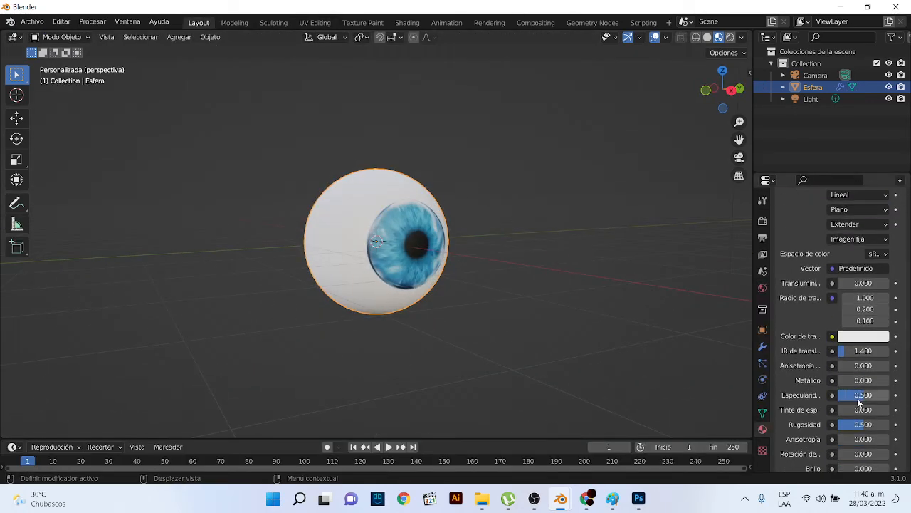
pyautogui.scroll(-1, 859, 403)
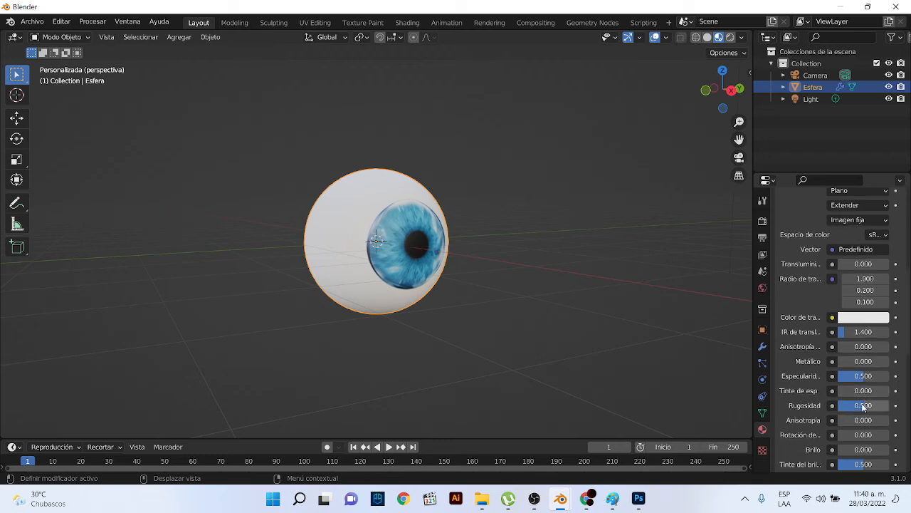
pyautogui.moveTo(863, 406); pyautogui.dragTo(850, 407)
pyautogui.moveTo(470, 267); pyautogui.dragTo(502, 267, button='middle')
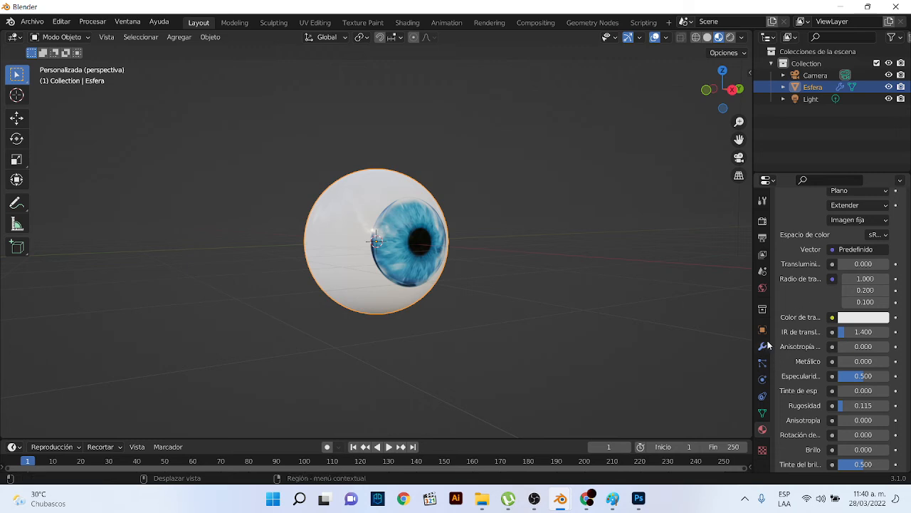
# Try the Repetir extension mode on the base color image, check the sphere around its sides, and restore Extender
pyautogui.click(878, 206)
pyautogui.click(877, 218)
pyautogui.moveTo(498, 205); pyautogui.dragTo(783, 204, button='middle')
pyautogui.click(875, 205)
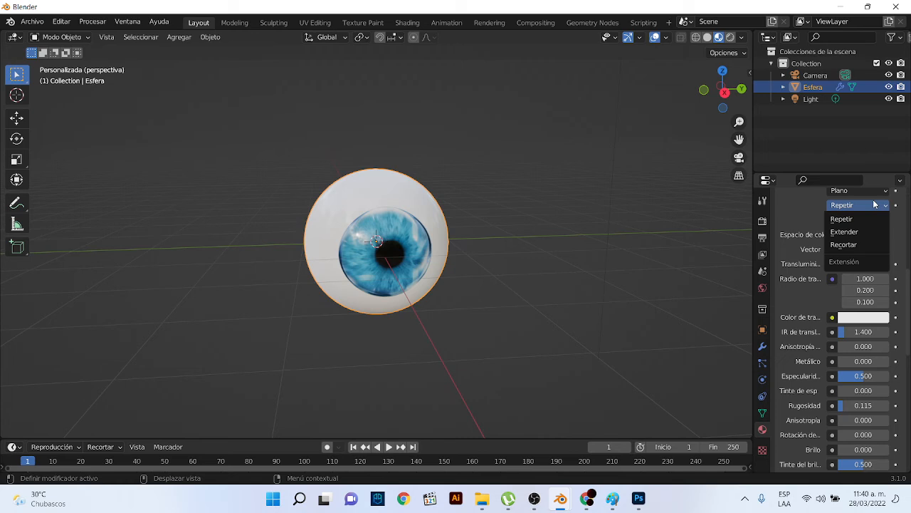
pyautogui.click(844, 232)
pyautogui.moveTo(417, 204); pyautogui.dragTo(399, 210, button='middle')
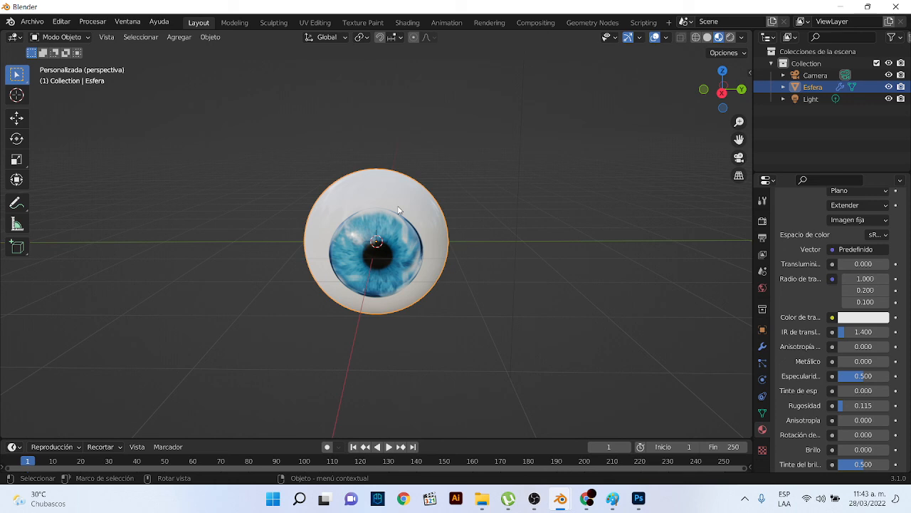
pyautogui.scroll(-2, 428, 246)
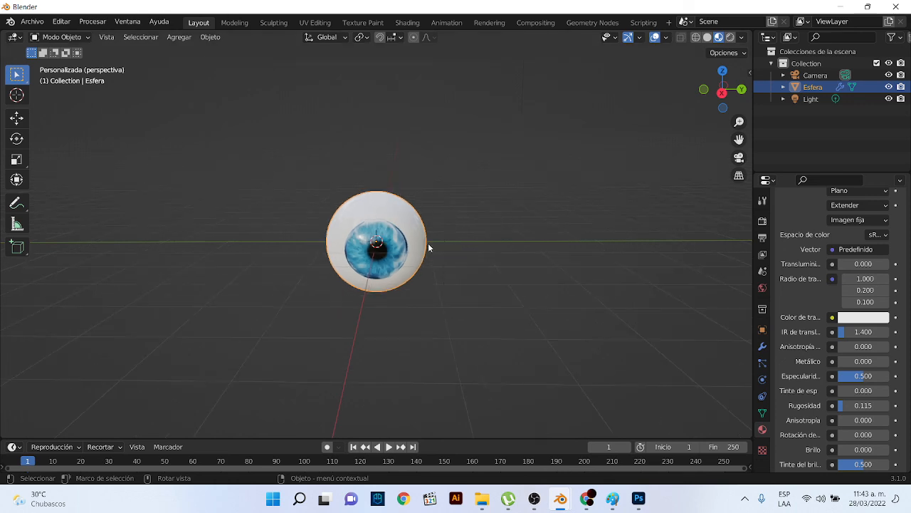
pyautogui.moveTo(428, 248); pyautogui.dragTo(619, 332, button='middle')
# Switch to Chrome, close the eye image and ojo search tabs, and minimize the browser to return to Blender
pyautogui.click(586, 499)
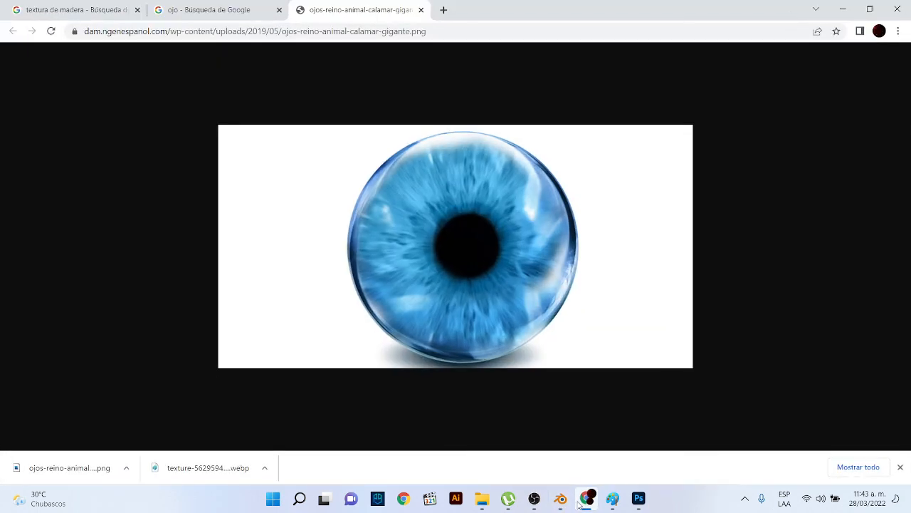
pyautogui.click(420, 10)
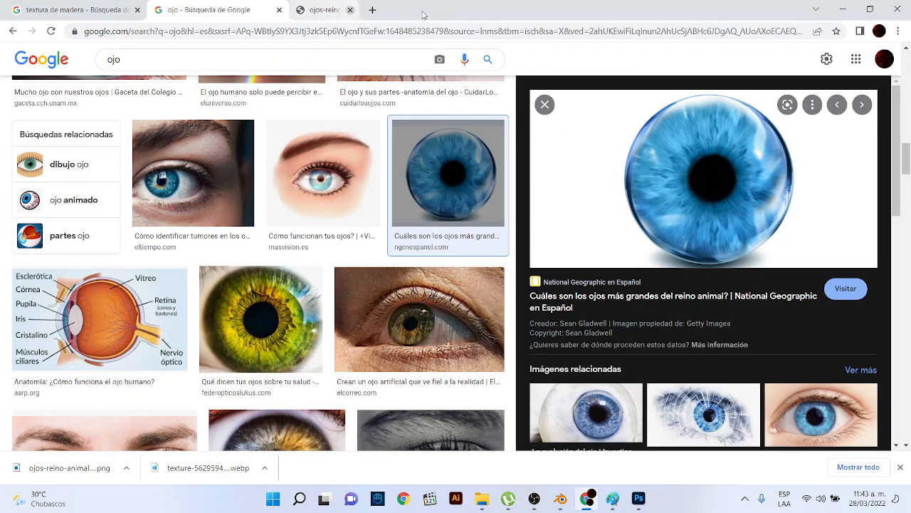
pyautogui.click(395, 142)
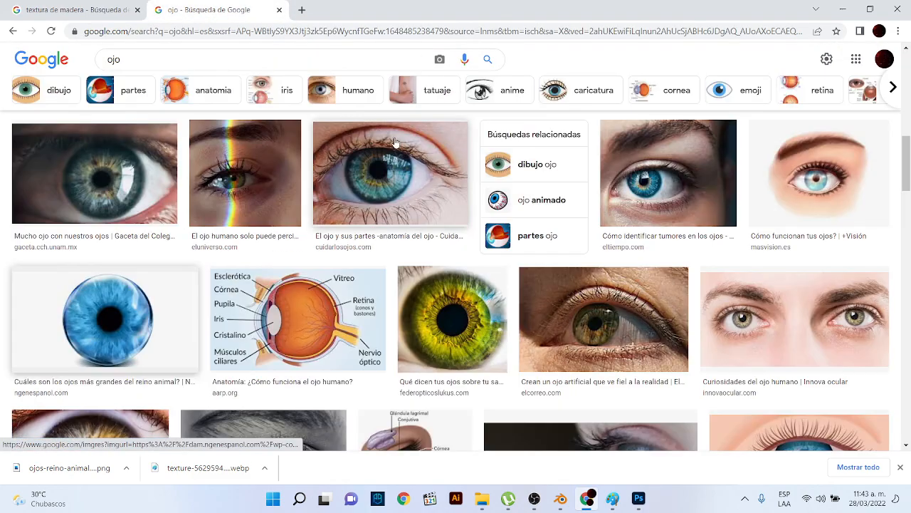
pyautogui.scroll(-2, 395, 142)
pyautogui.click(279, 10)
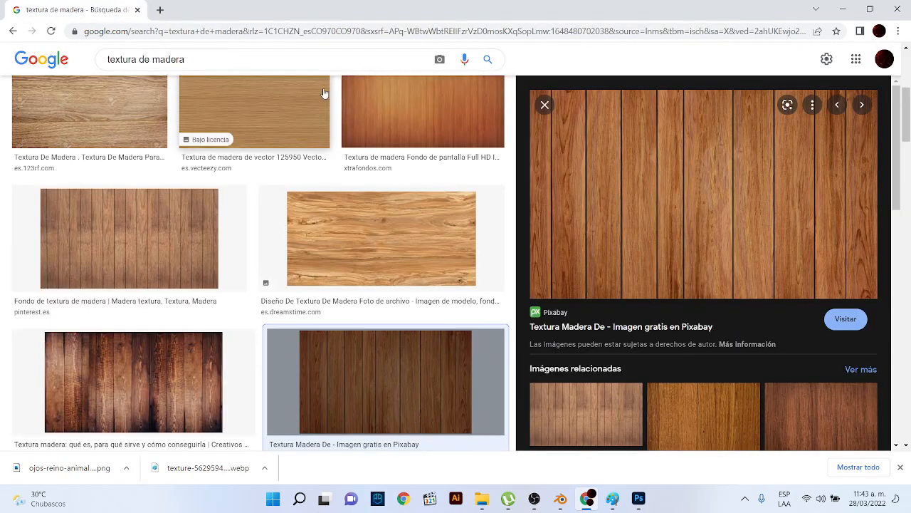
pyautogui.click(843, 9)
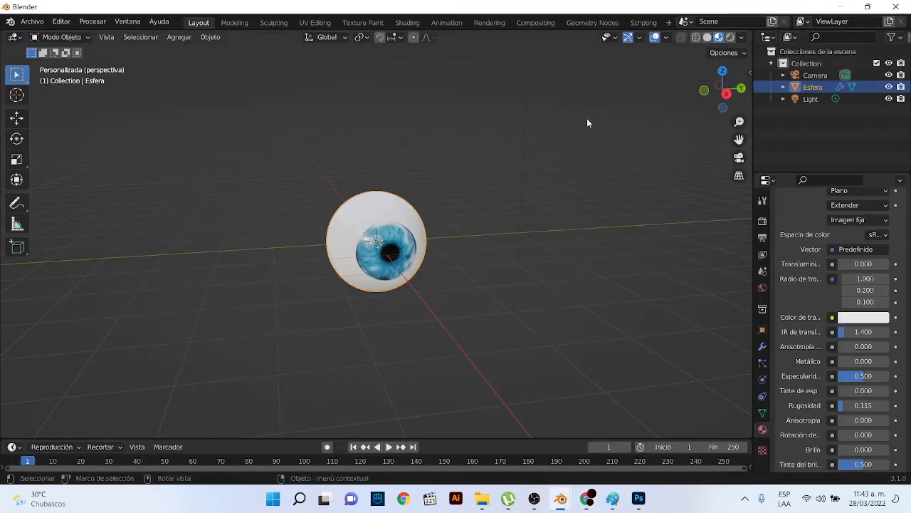
pyautogui.scroll(4, 364, 229)
pyautogui.moveTo(364, 229)
pyautogui.mouseDown(button='middle')
pyautogui.moveTo(402, 210)
pyautogui.moveTo(492, 133)
pyautogui.moveTo(560, 233)
pyautogui.moveTo(350, 232)
pyautogui.mouseUp(button='middle')
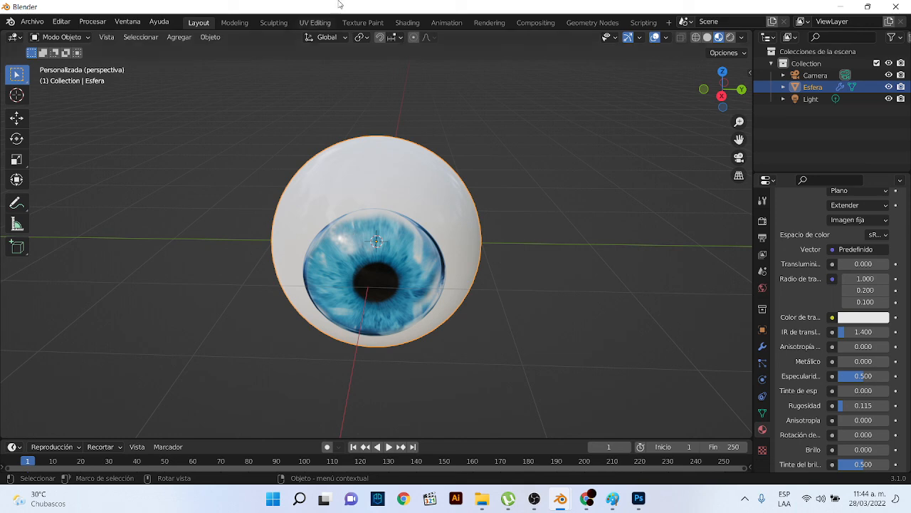
pyautogui.click(534, 499)
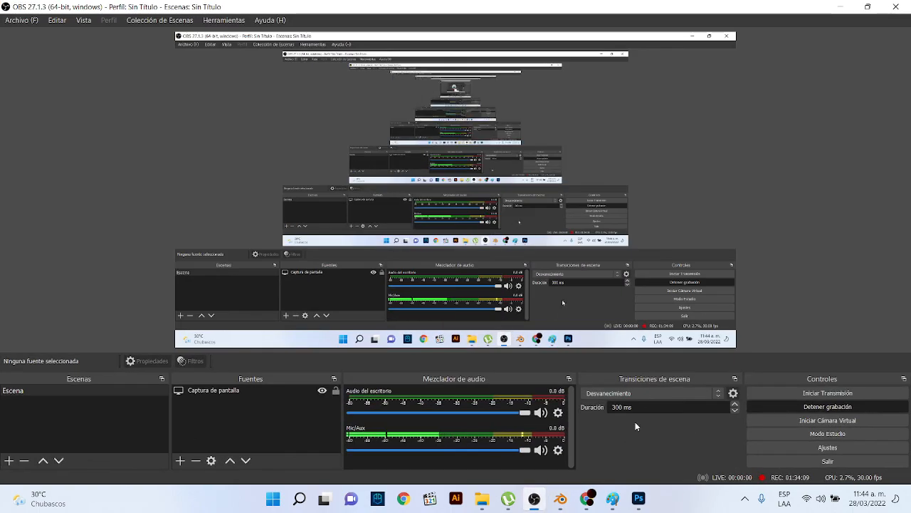